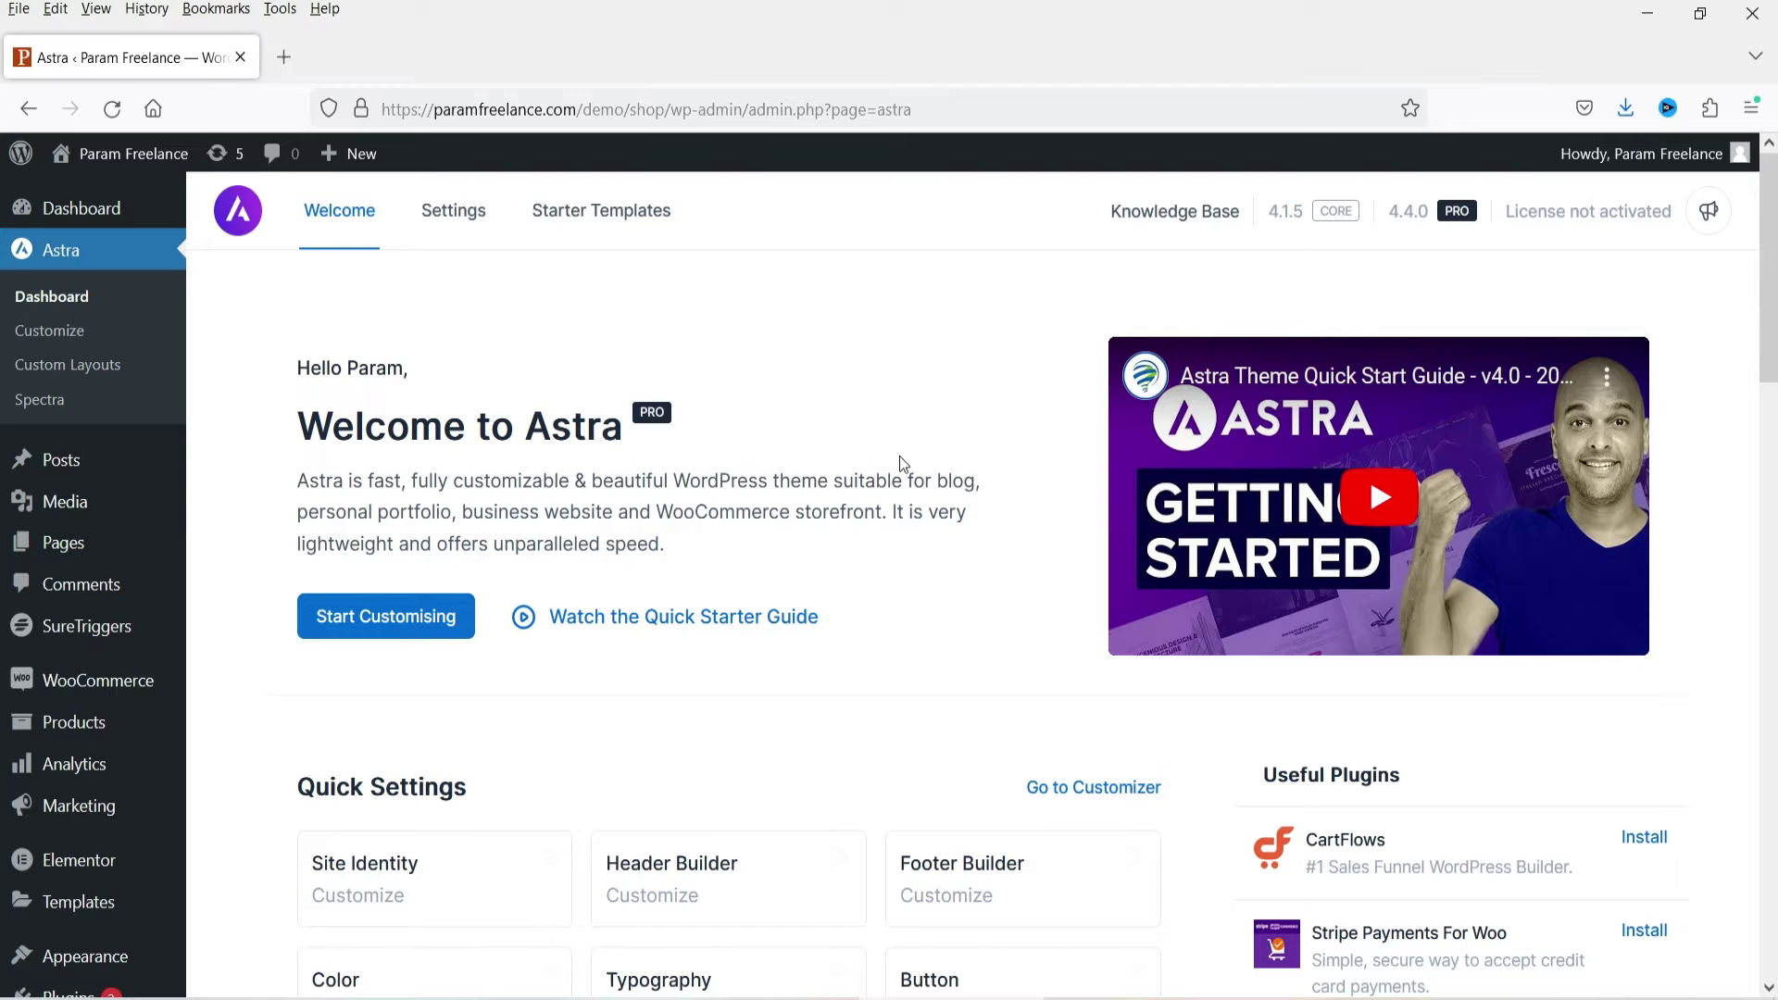
Examine the Astra Pro Modules on the Astra dashboard, including the Custom Layouts module's activation switch
{"action": "scroll", "coordinate": [837, 635], "scroll_direction": "down", "scroll_amount": 12}
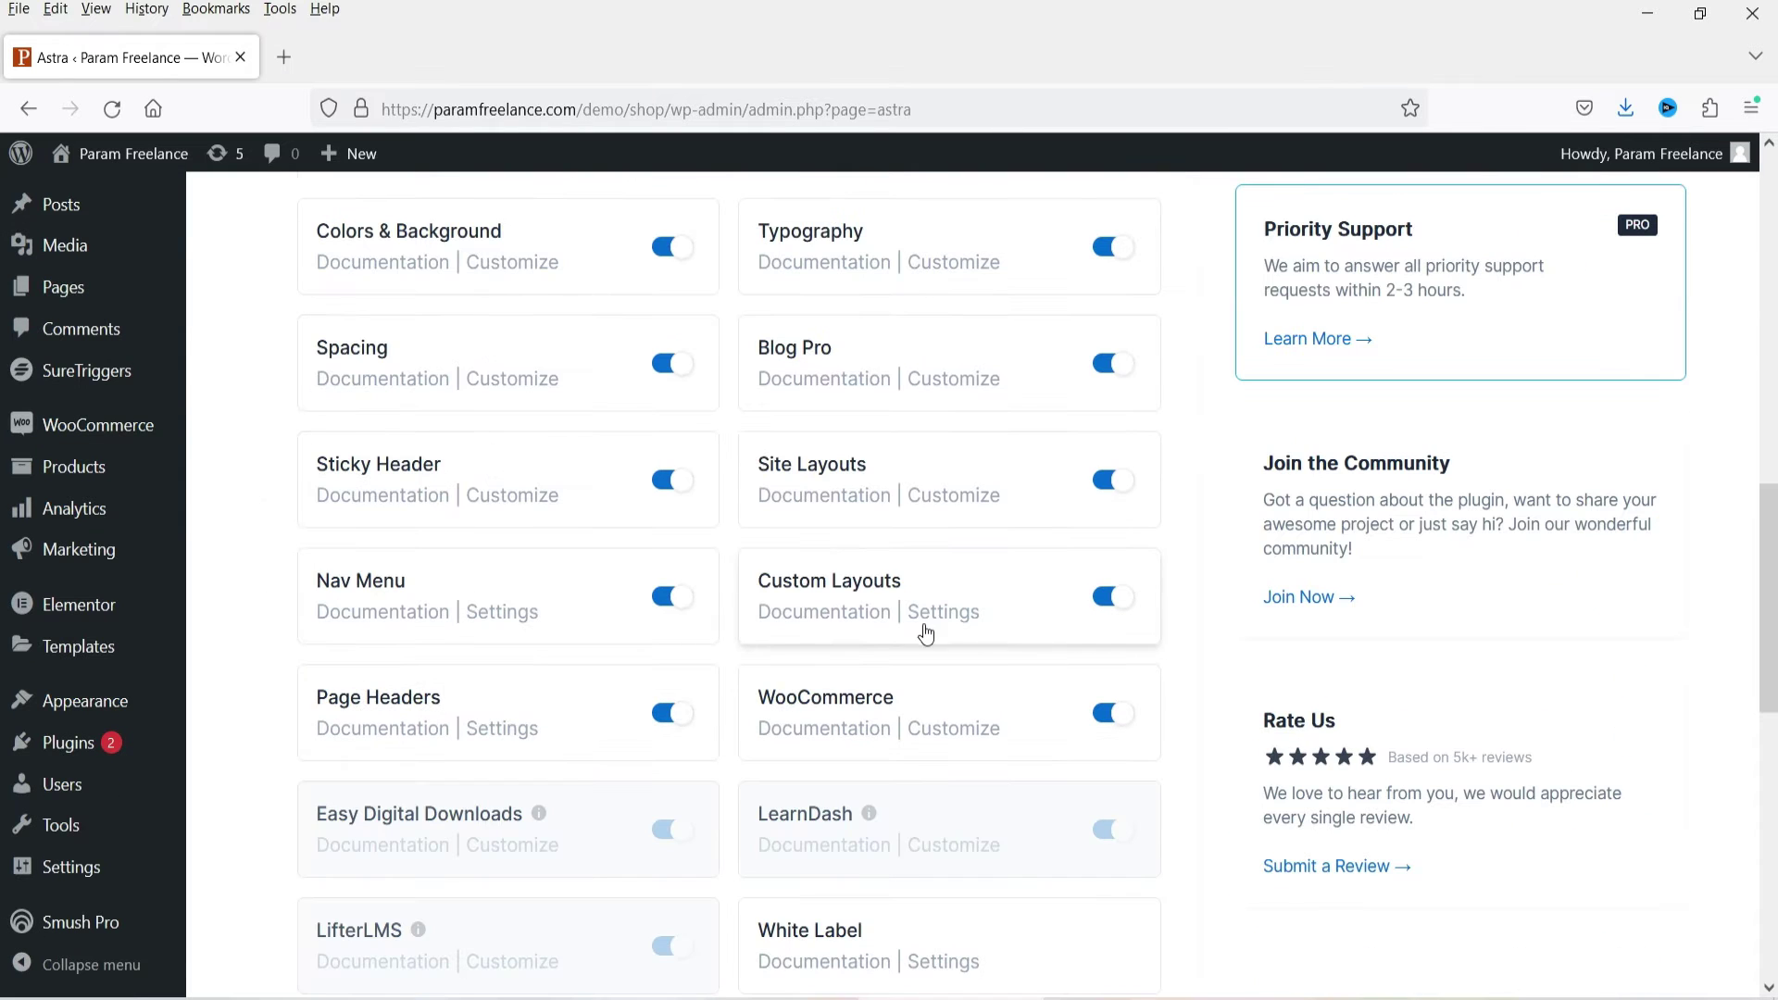
{"action": "scroll", "coordinate": [889, 626], "scroll_direction": "up", "scroll_amount": 5}
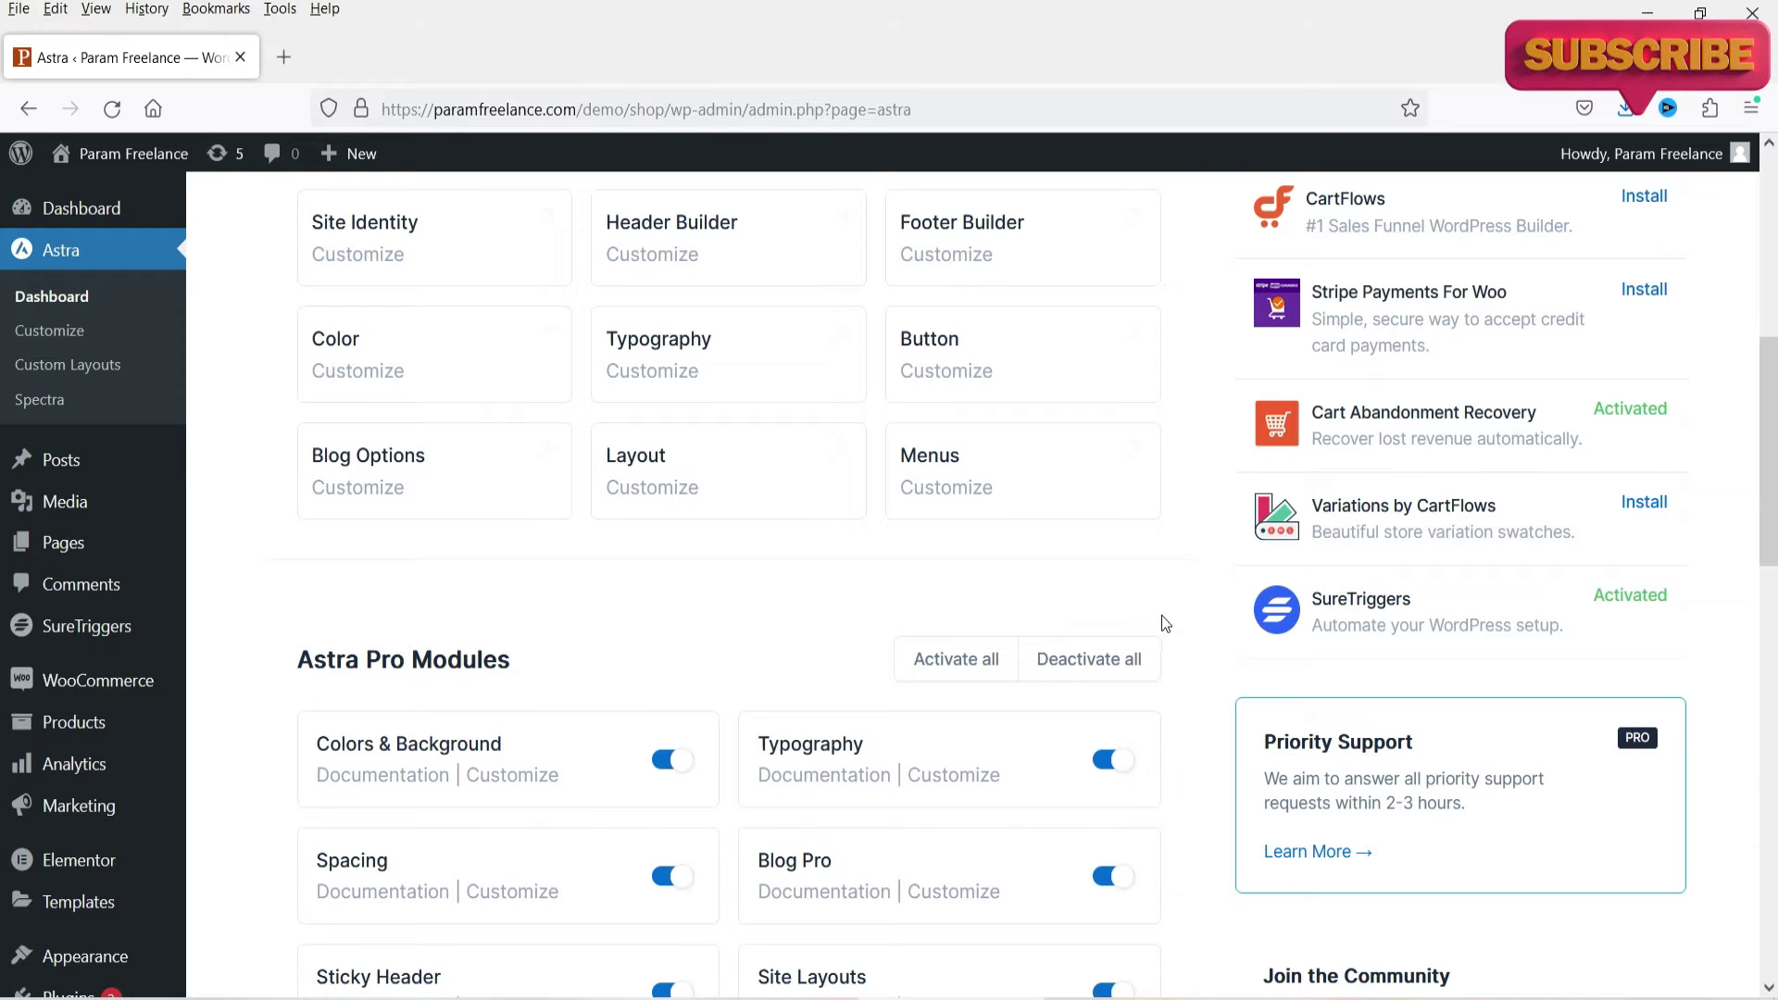
{"action": "scroll", "coordinate": [941, 613], "scroll_direction": "down", "scroll_amount": 3}
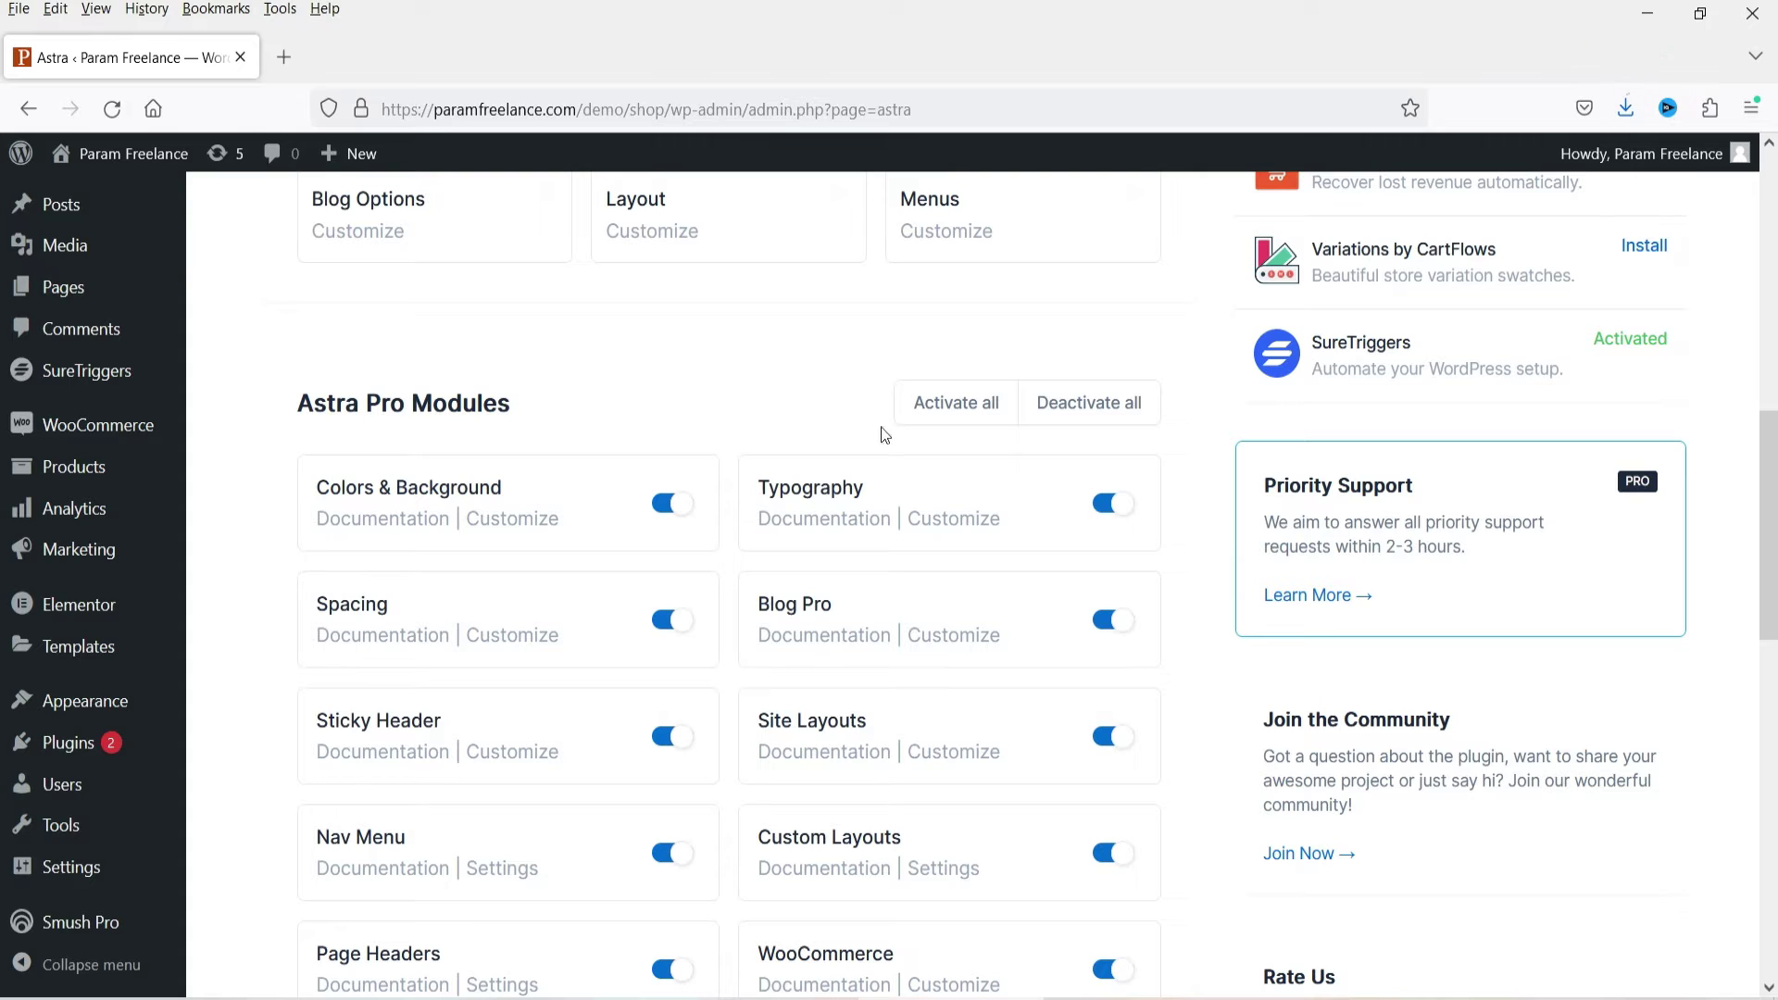
{"action": "scroll", "coordinate": [1152, 564], "scroll_direction": "down", "scroll_amount": 2}
{"action": "scroll", "coordinate": [1155, 571], "scroll_direction": "down", "scroll_amount": 1}
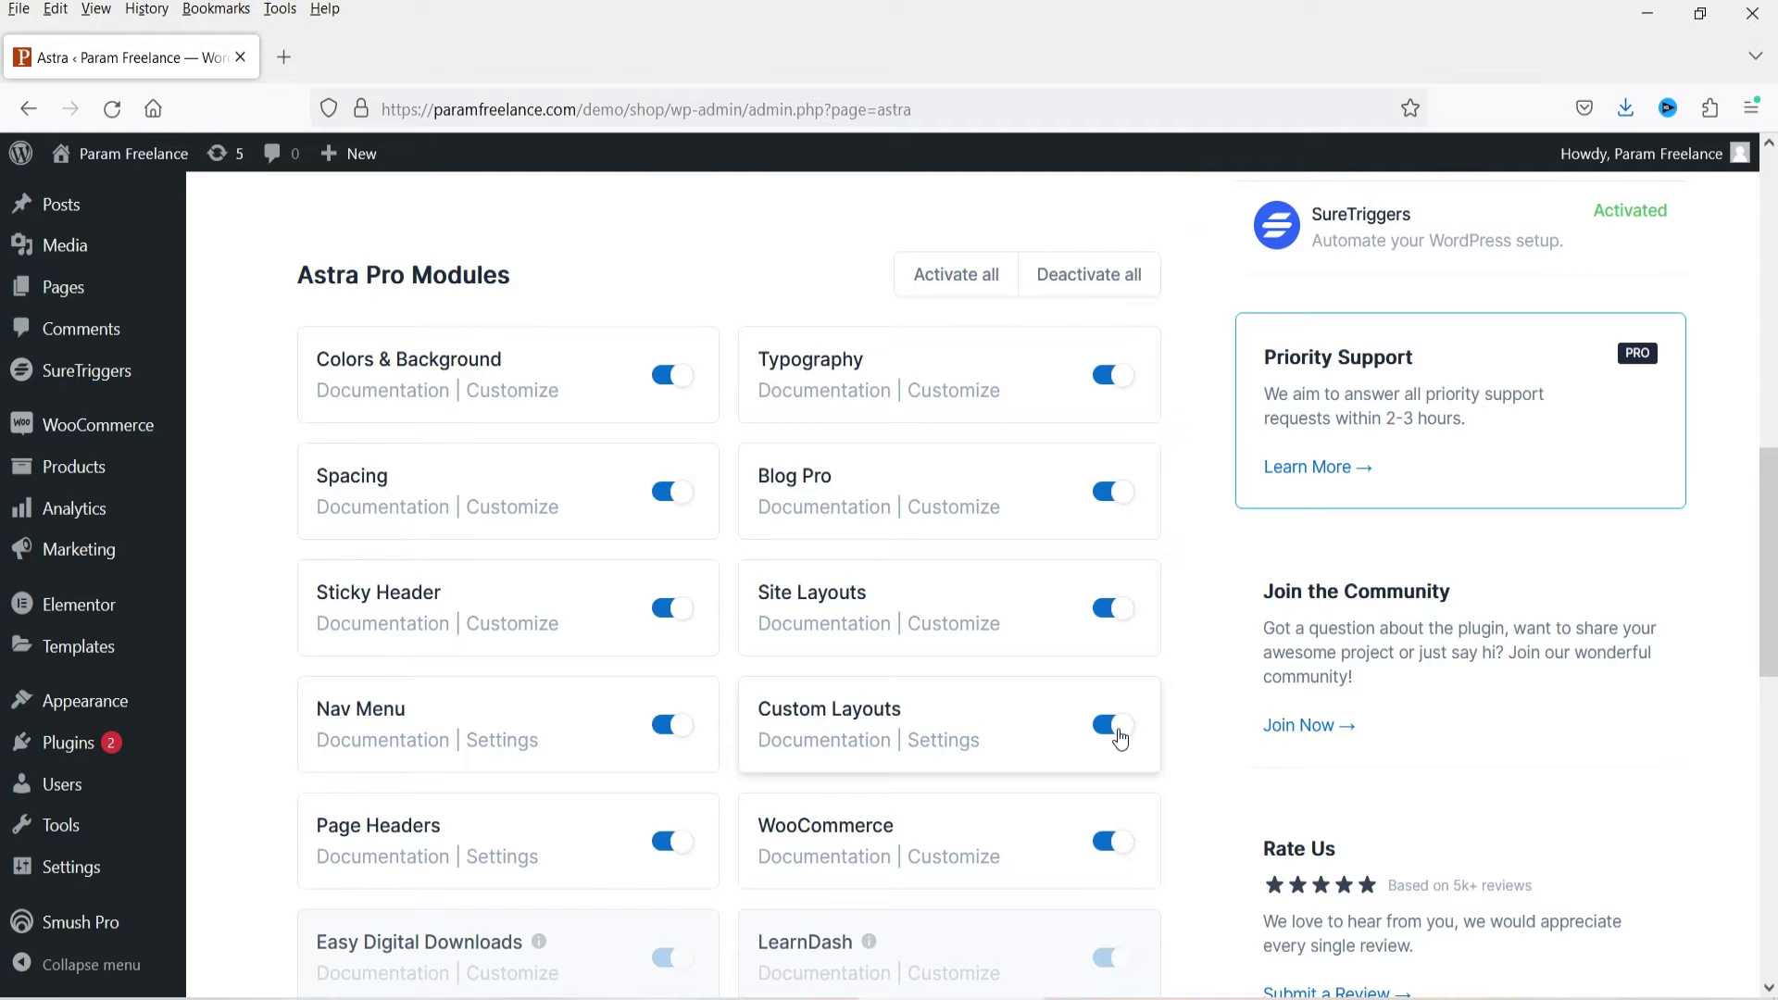
View the documentation of the Custom Layouts module and return to the Astra dashboard
{"action": "left_click", "coordinate": [807, 754]}
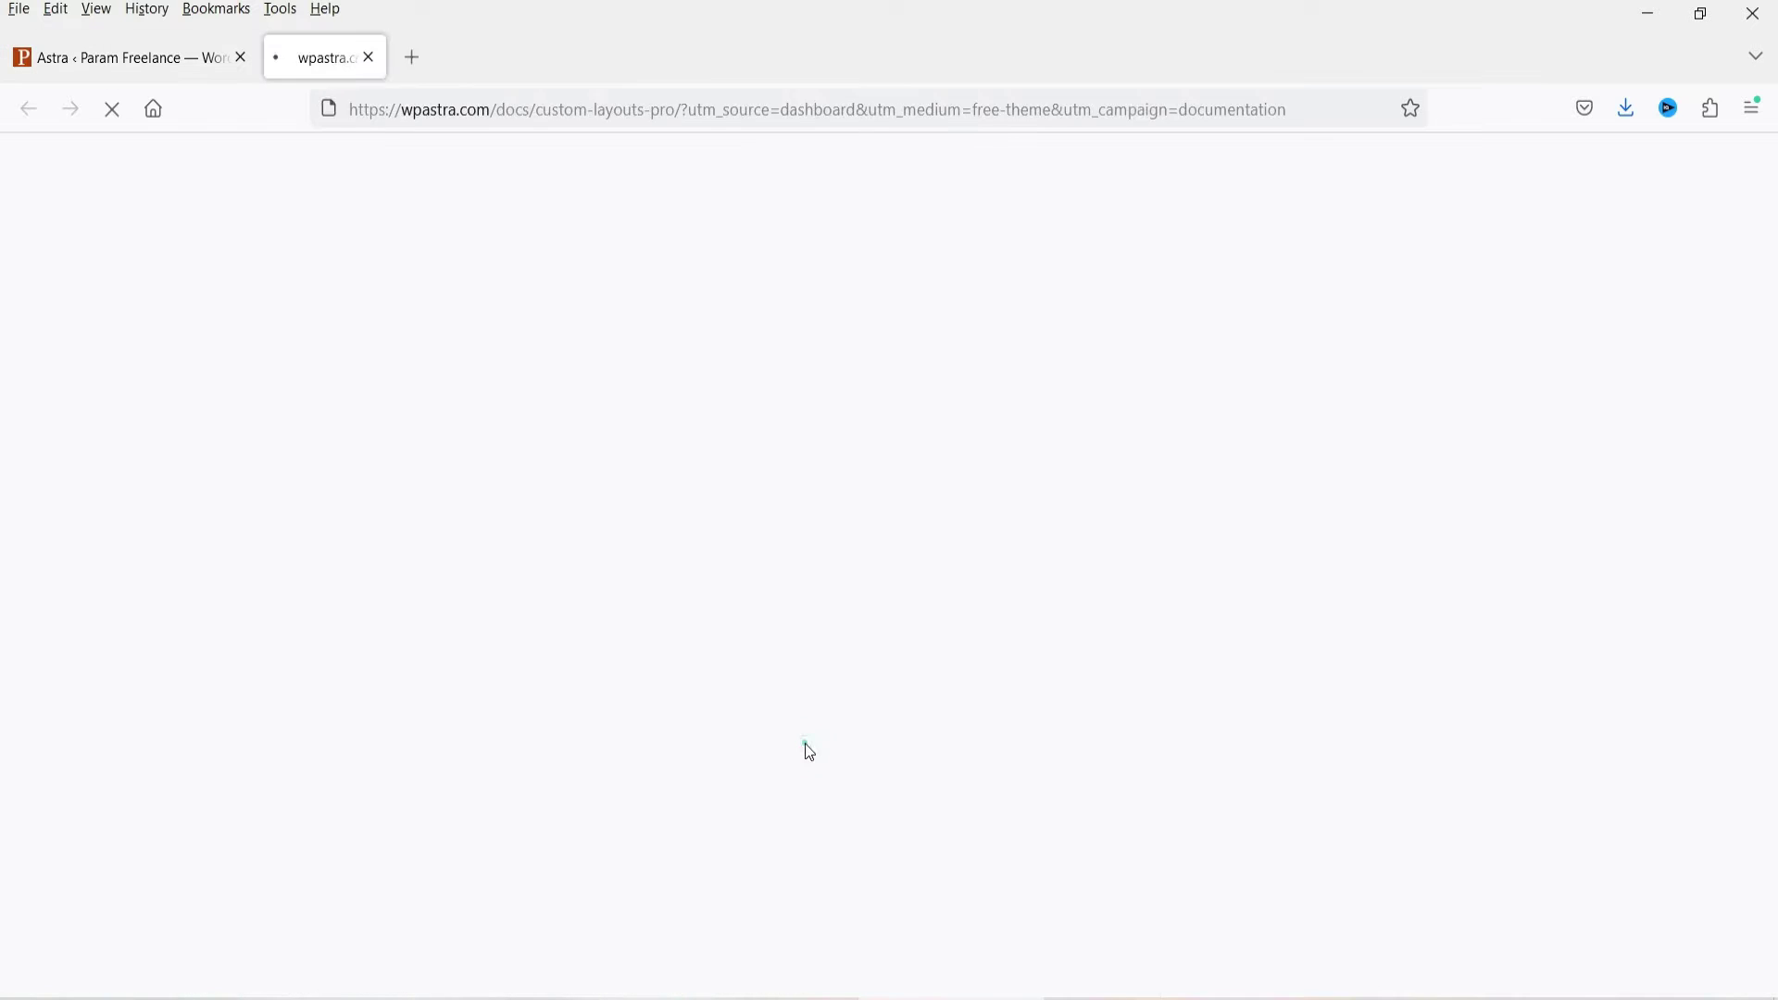
{"action": "scroll", "coordinate": [1442, 508], "scroll_direction": "down", "scroll_amount": 5}
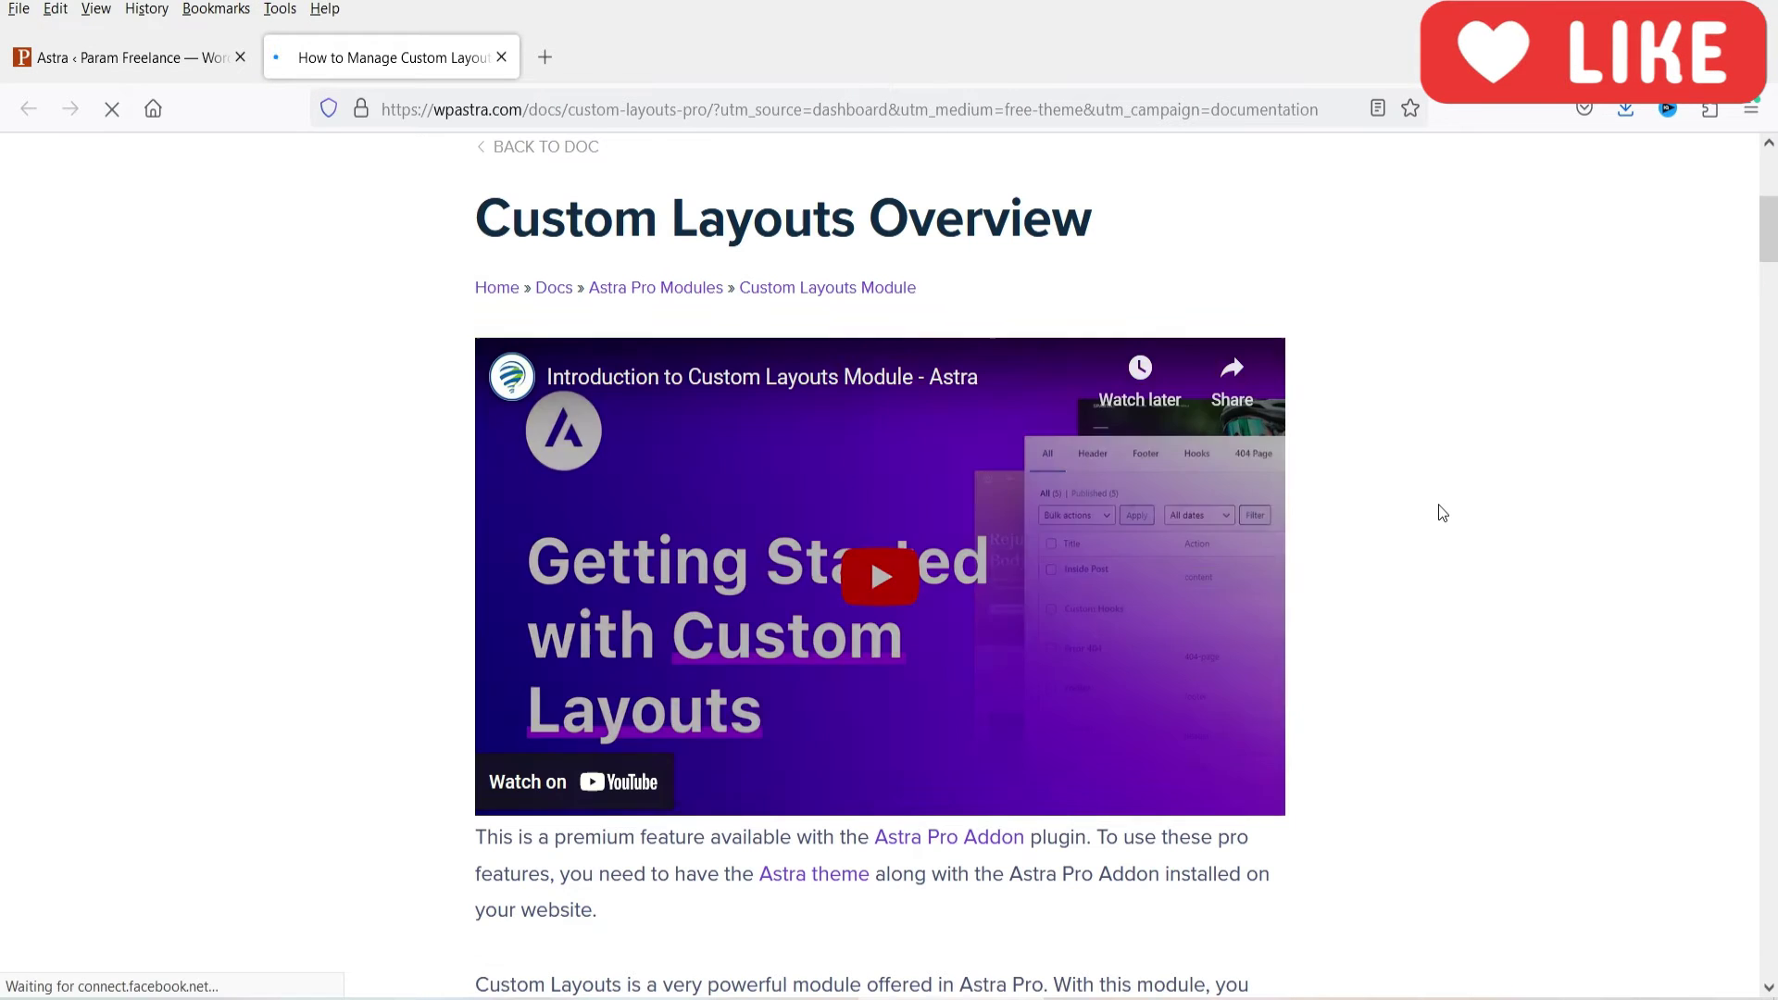
{"action": "left_click", "coordinate": [129, 56]}
Open Astra's Custom Layouts page from the WordPress admin
{"action": "scroll", "coordinate": [74, 238], "scroll_direction": "up", "scroll_amount": 4}
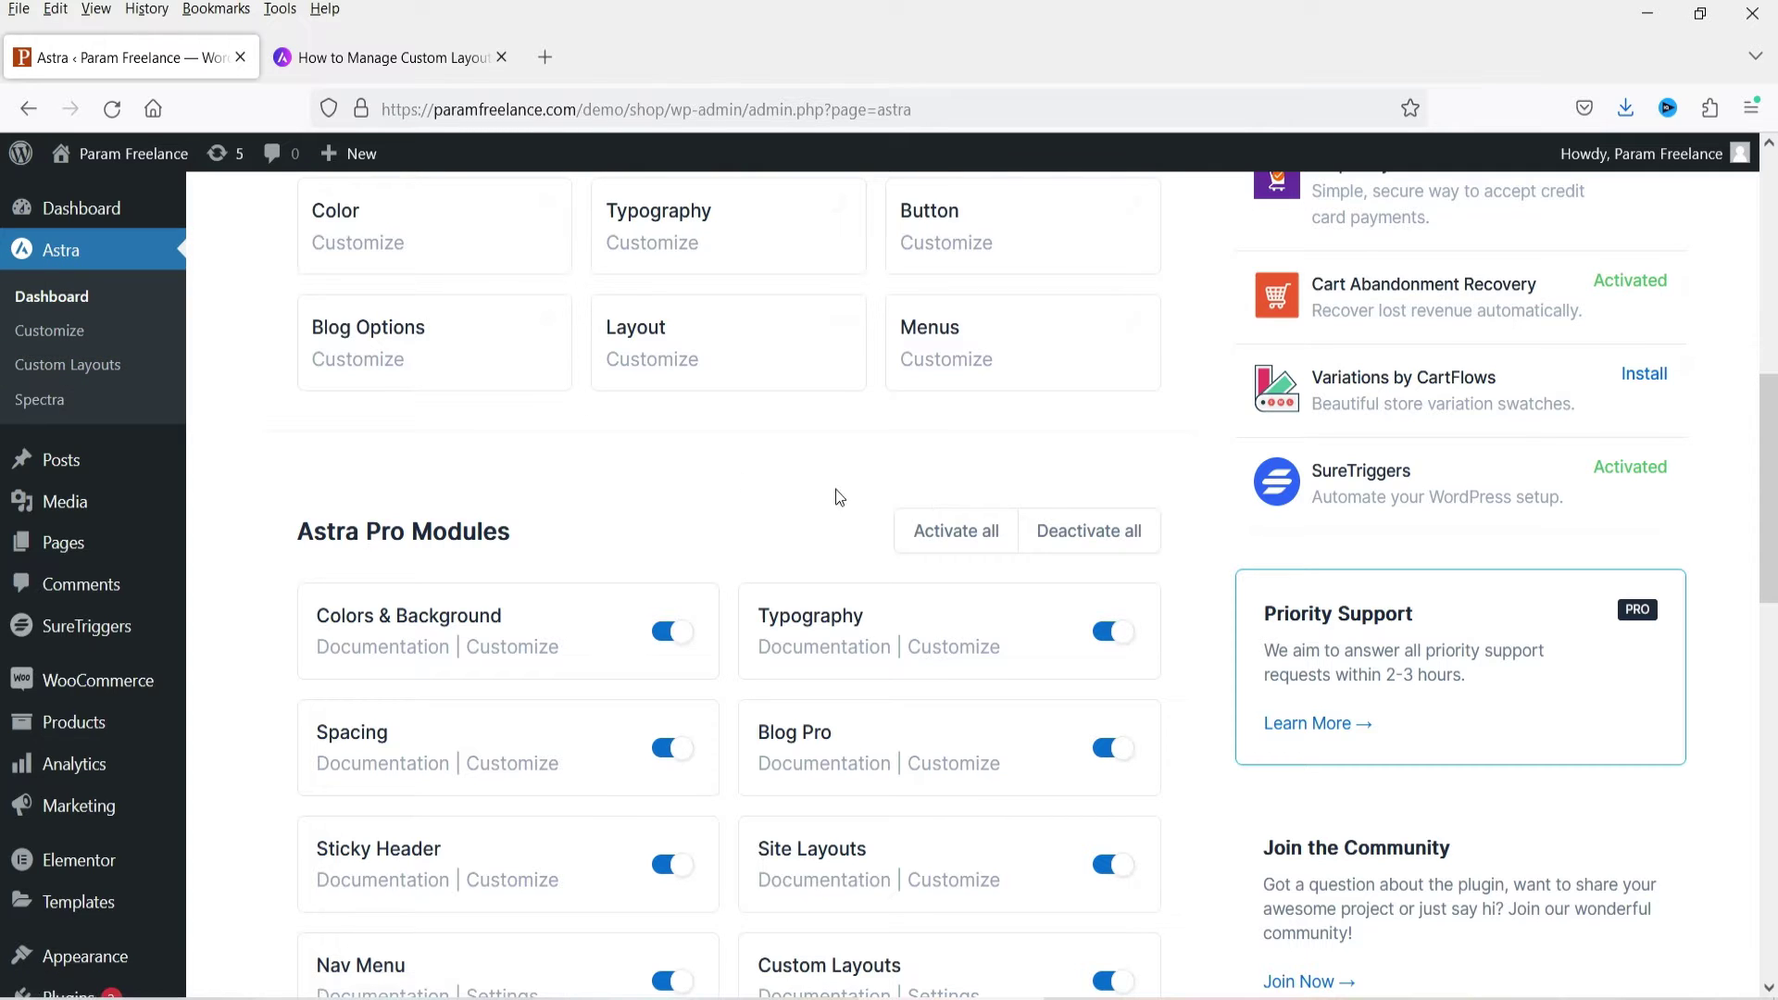
{"action": "scroll", "coordinate": [963, 574], "scroll_direction": "down", "scroll_amount": 3}
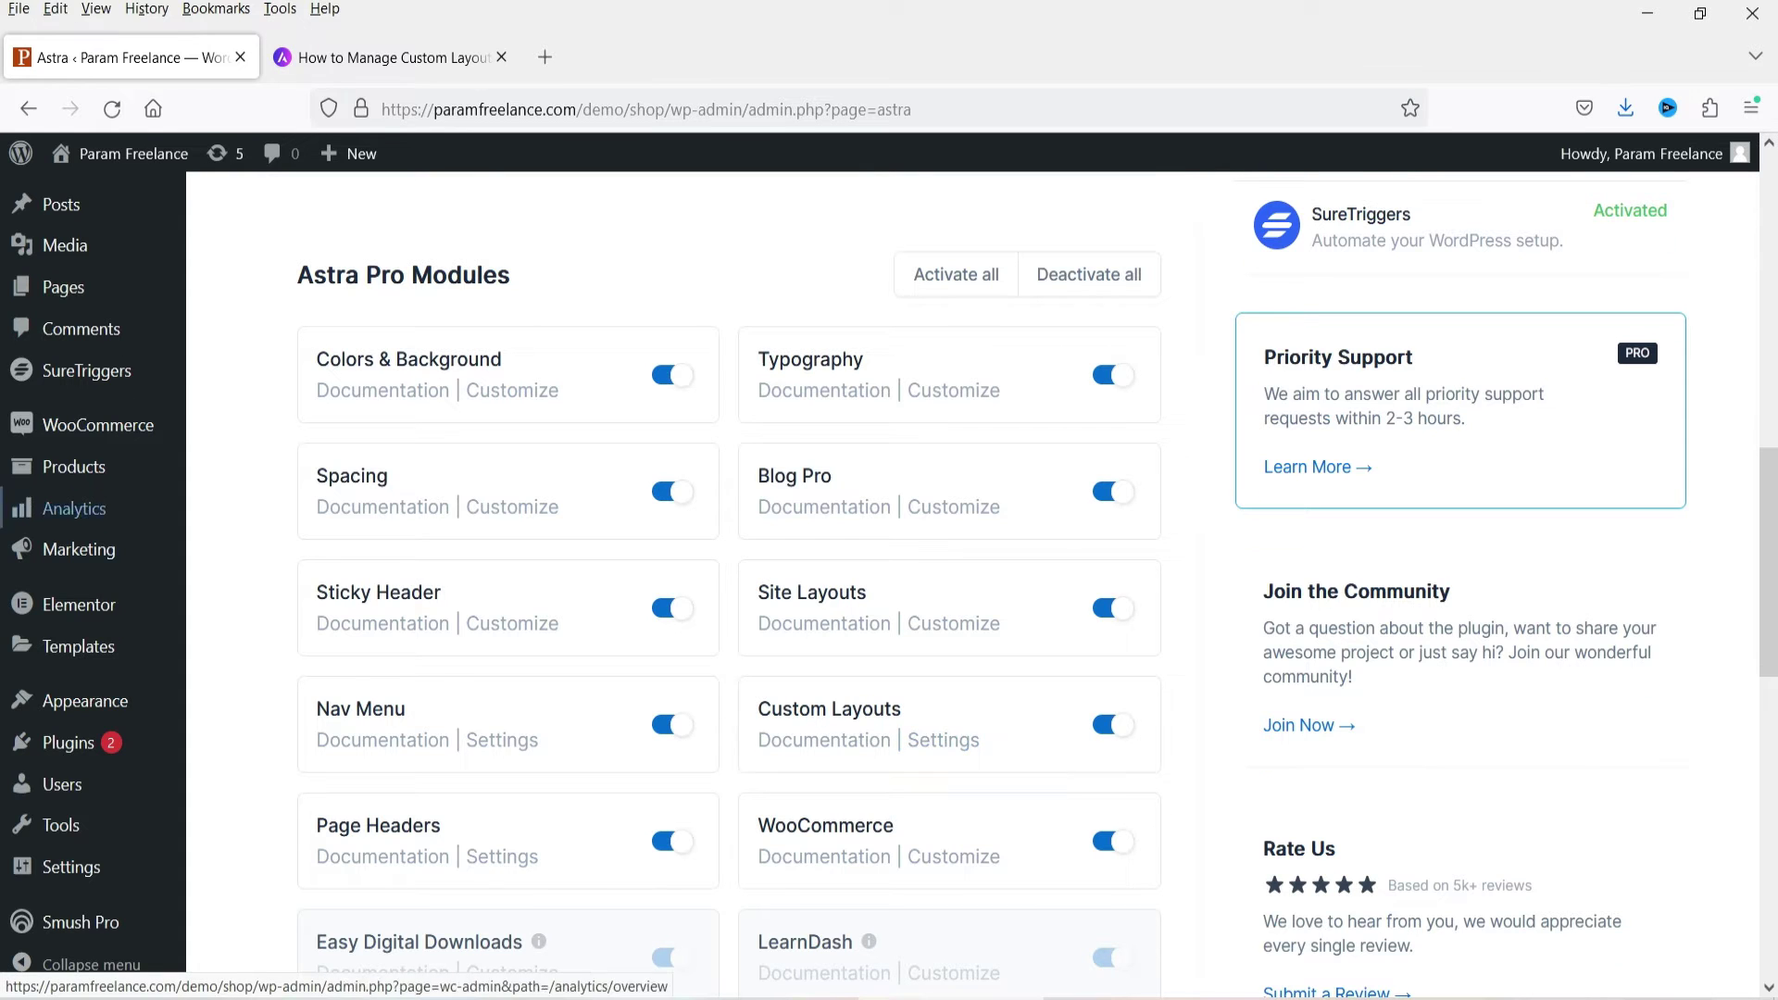
{"action": "scroll", "coordinate": [555, 556], "scroll_direction": "up", "scroll_amount": 7}
{"action": "left_click", "coordinate": [99, 363]}
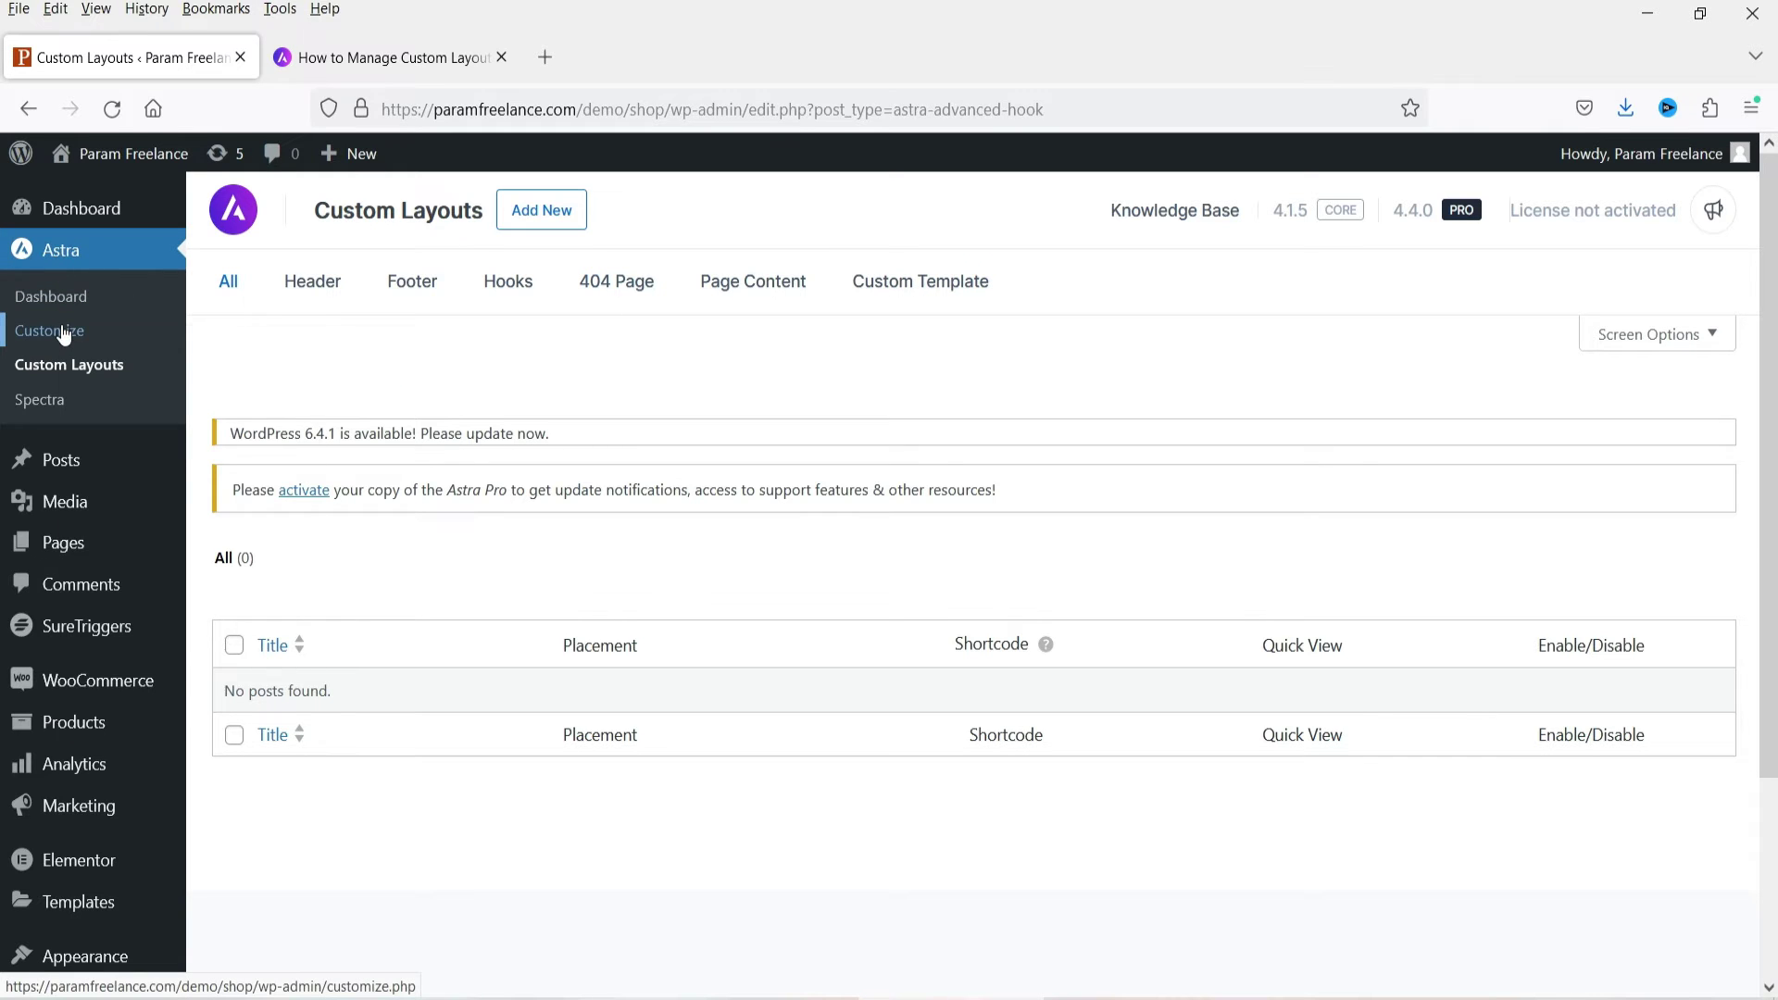
Open the theme customizer in a new browser tab and examine the site's current header in the Header Builder
{"action": "middle_click", "coordinate": [168, 346]}
{"action": "left_click", "coordinate": [343, 59]}
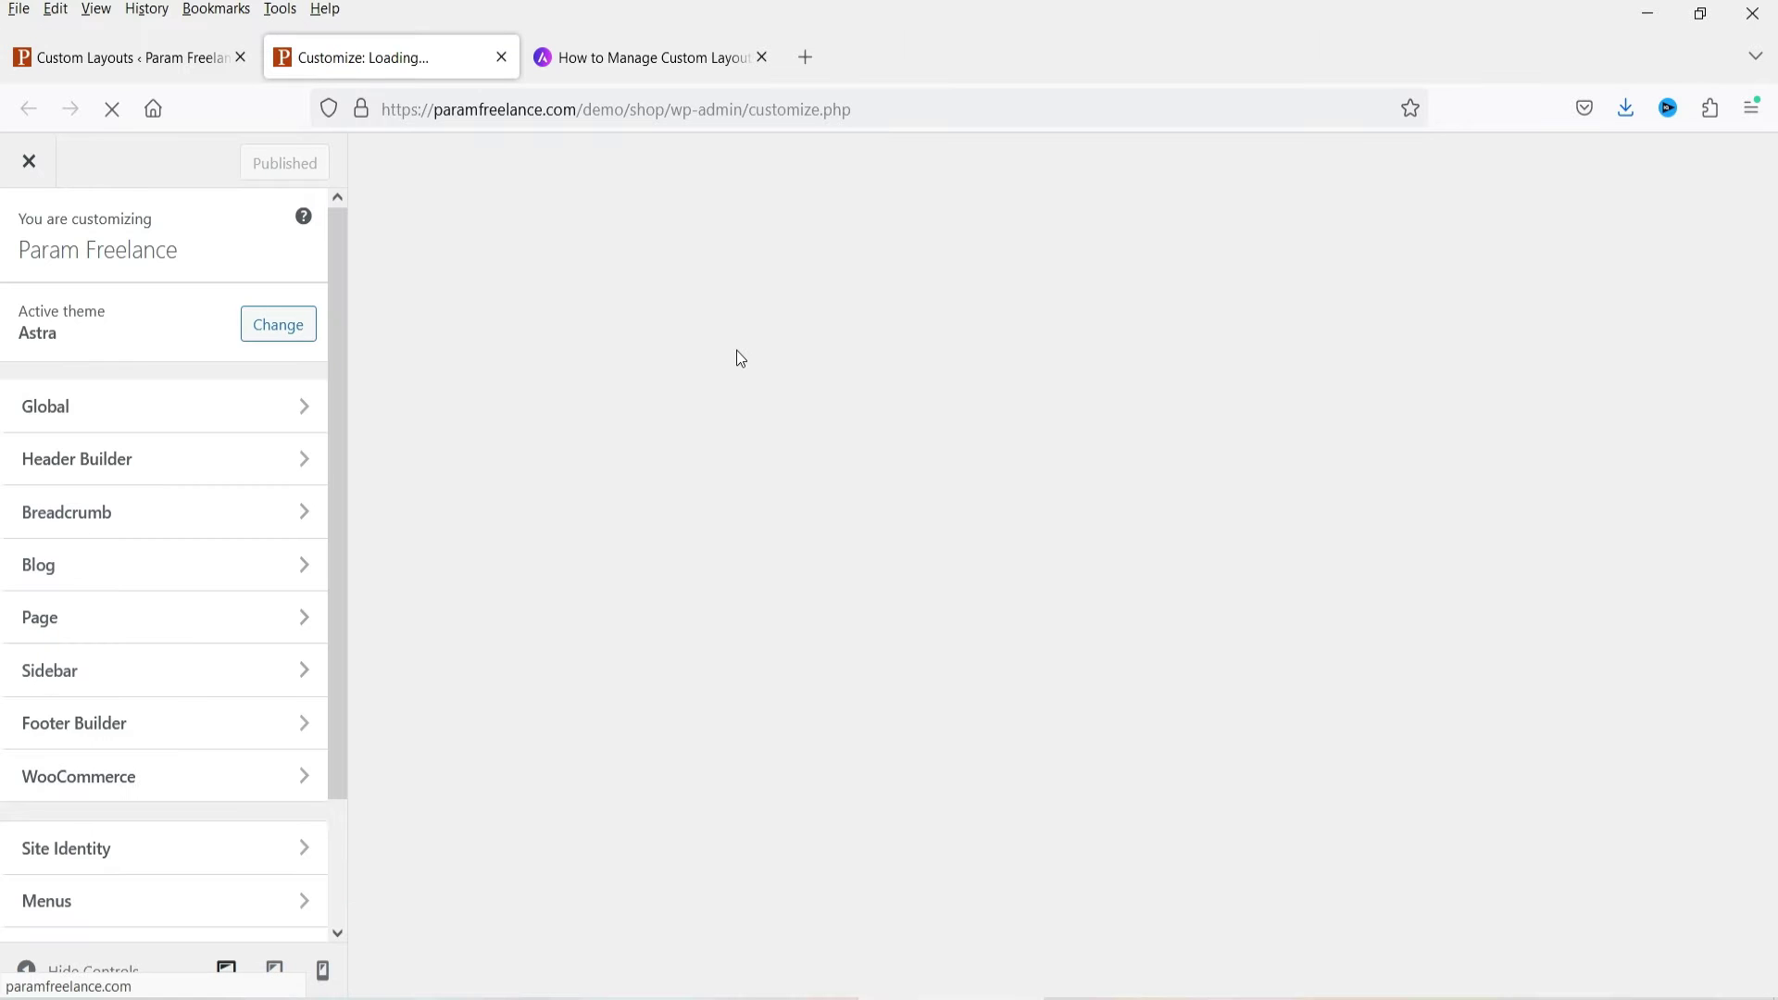
{"action": "left_click", "coordinate": [139, 485]}
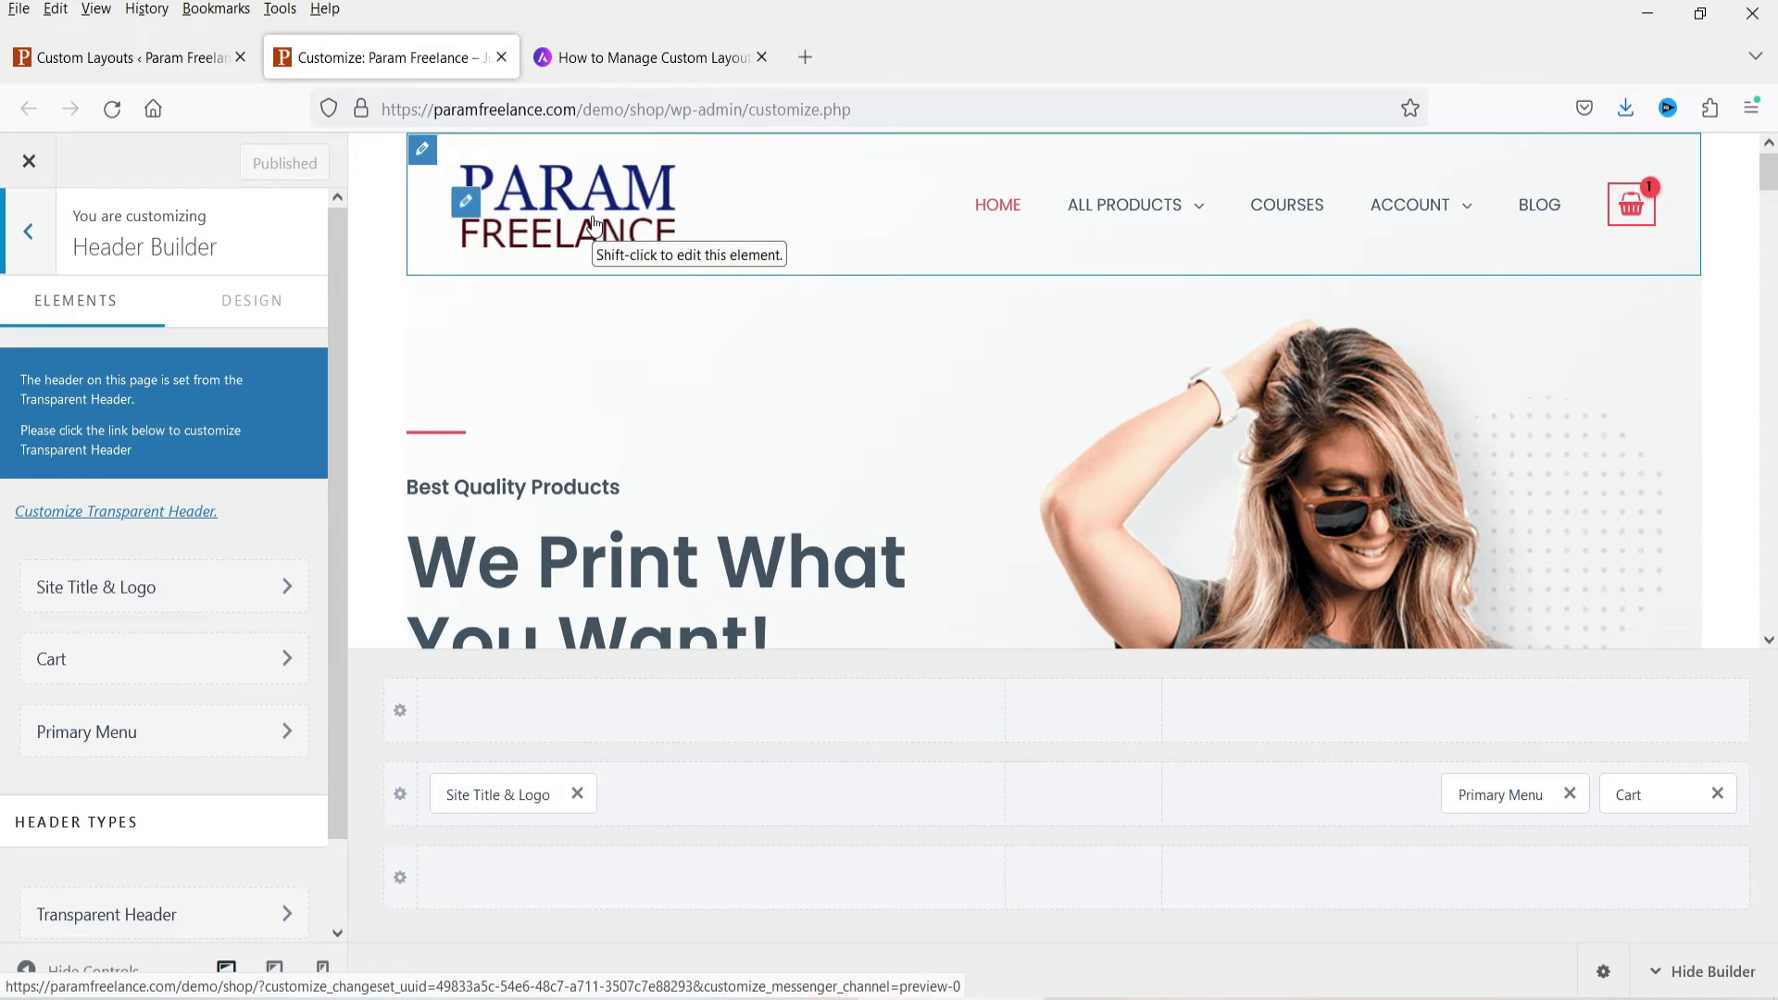
{"action": "mouse_move", "coordinate": [1062, 214]}
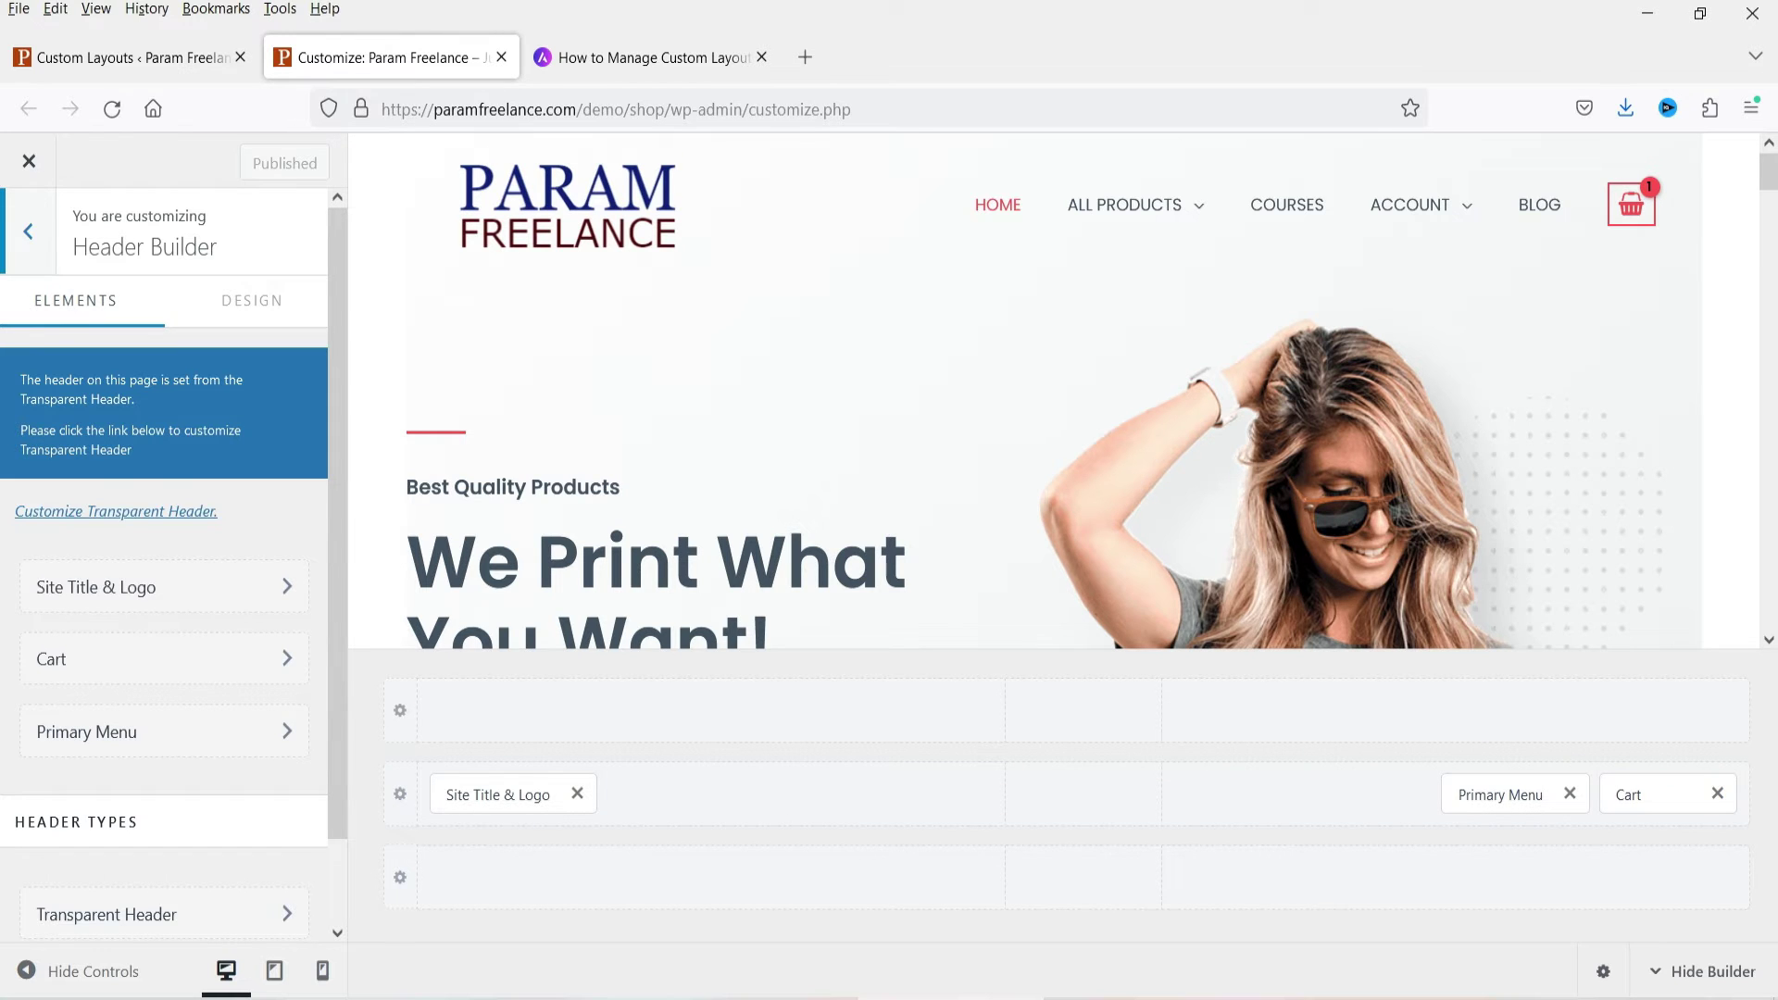
Examine the site's current footer in the Footer Builder and return to the customizer's main options
{"action": "left_click", "coordinate": [28, 232]}
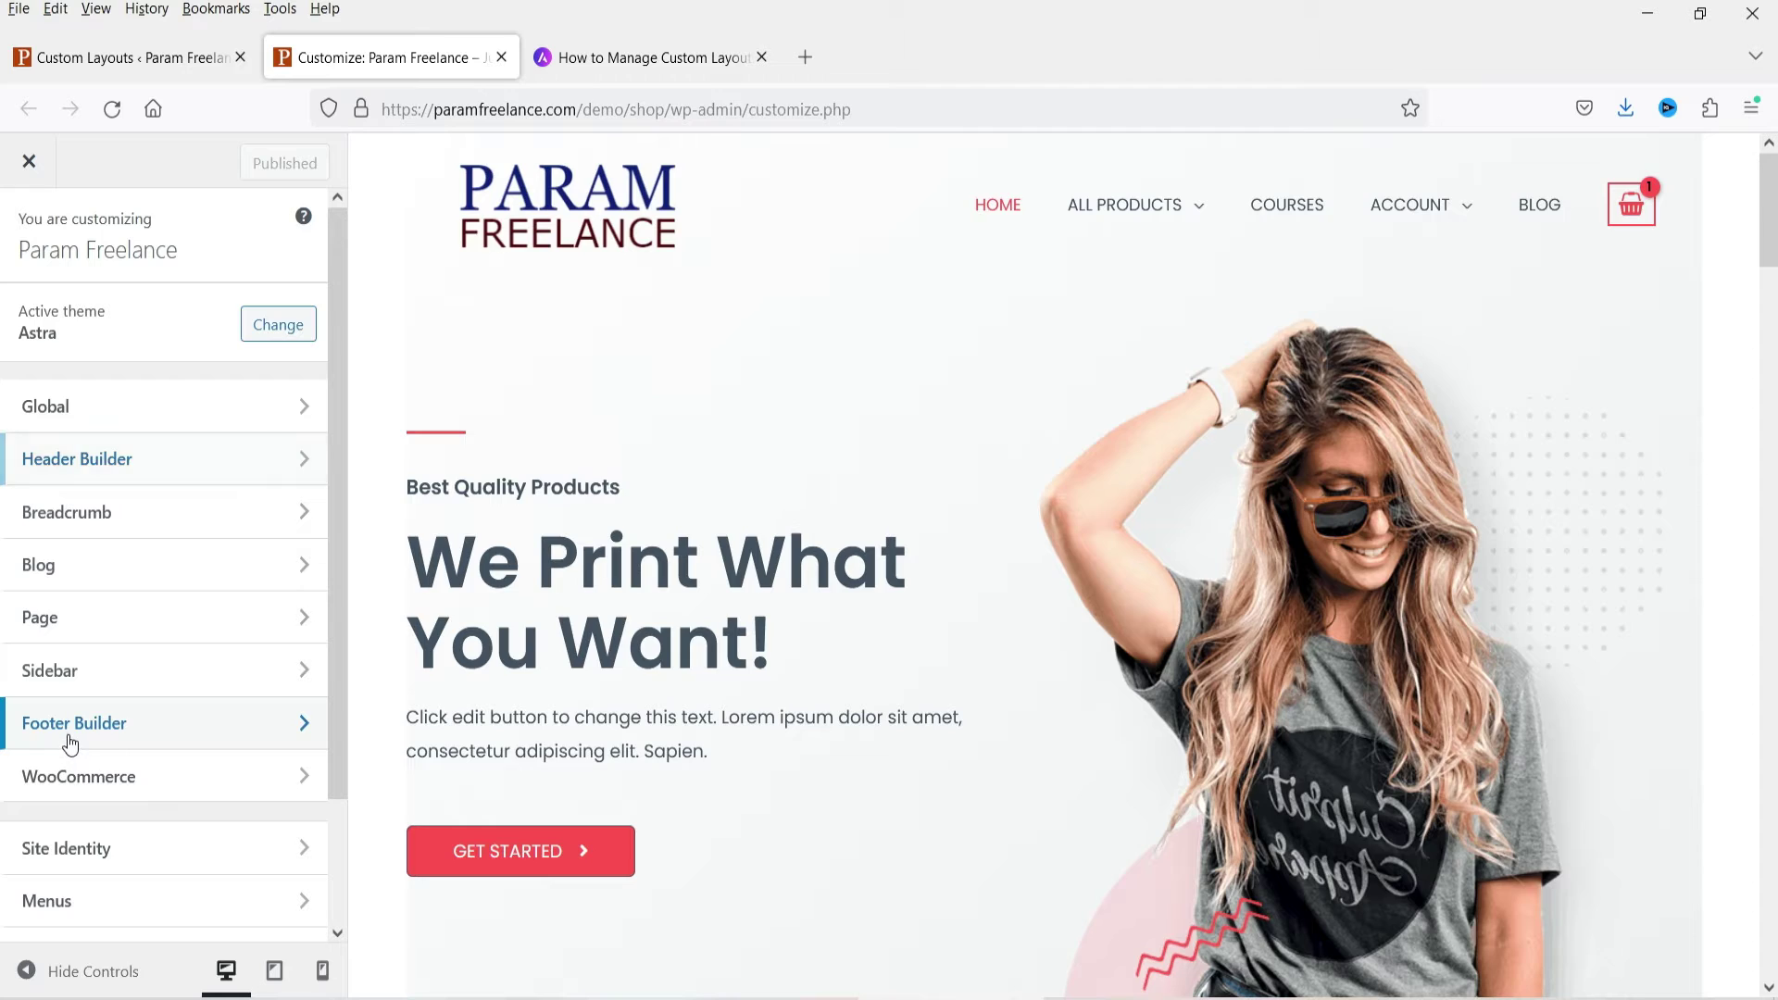
{"action": "left_click", "coordinate": [72, 745]}
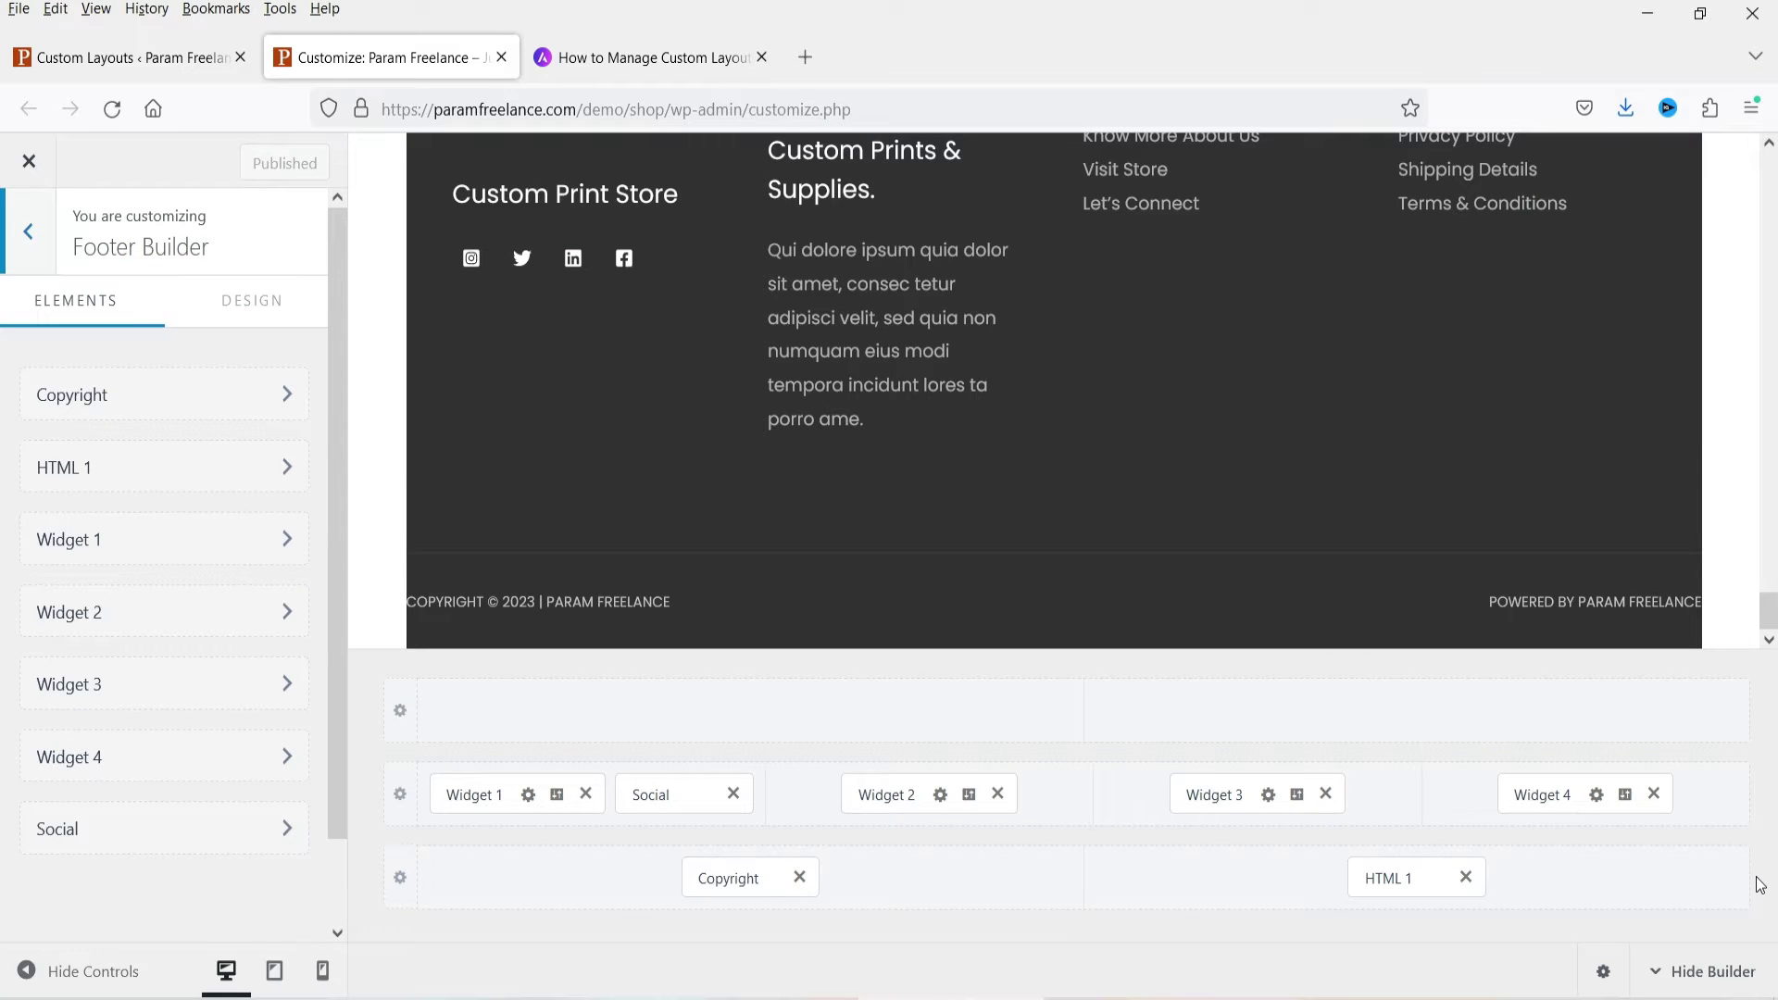
{"action": "key", "text": "Escape"}
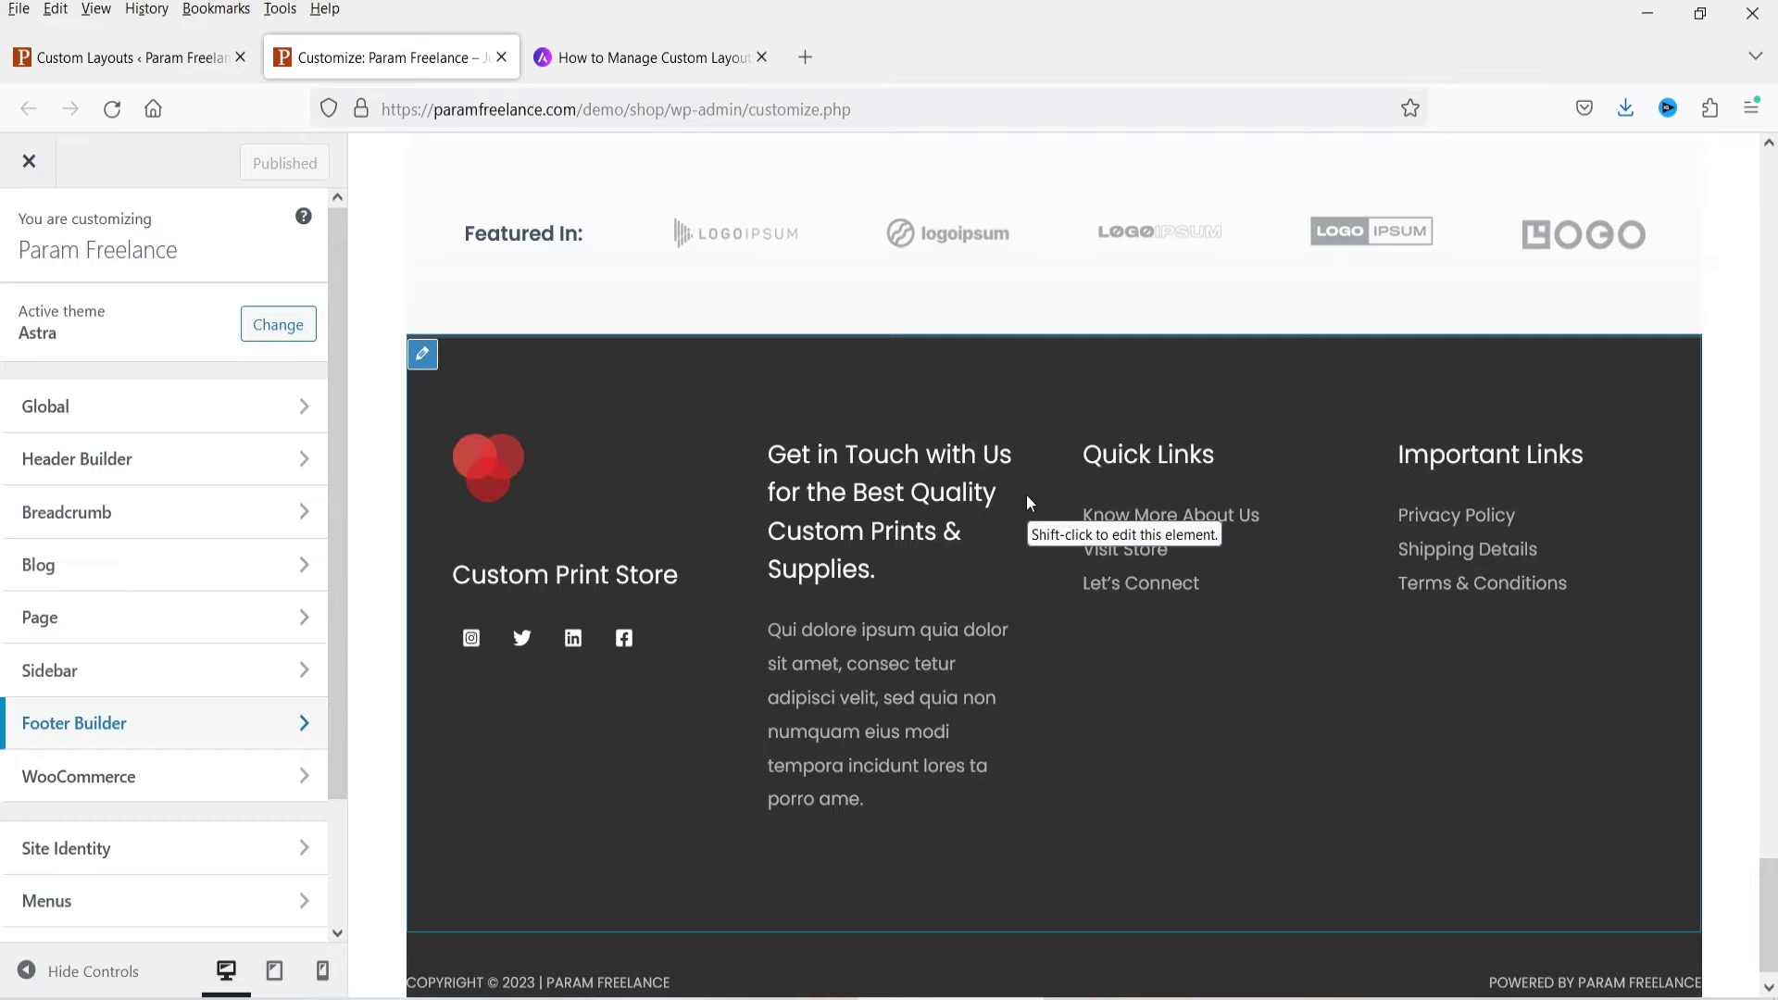
Return to the Custom Layouts page and add a new custom layout of the Header type
{"action": "left_click", "coordinate": [43, 71]}
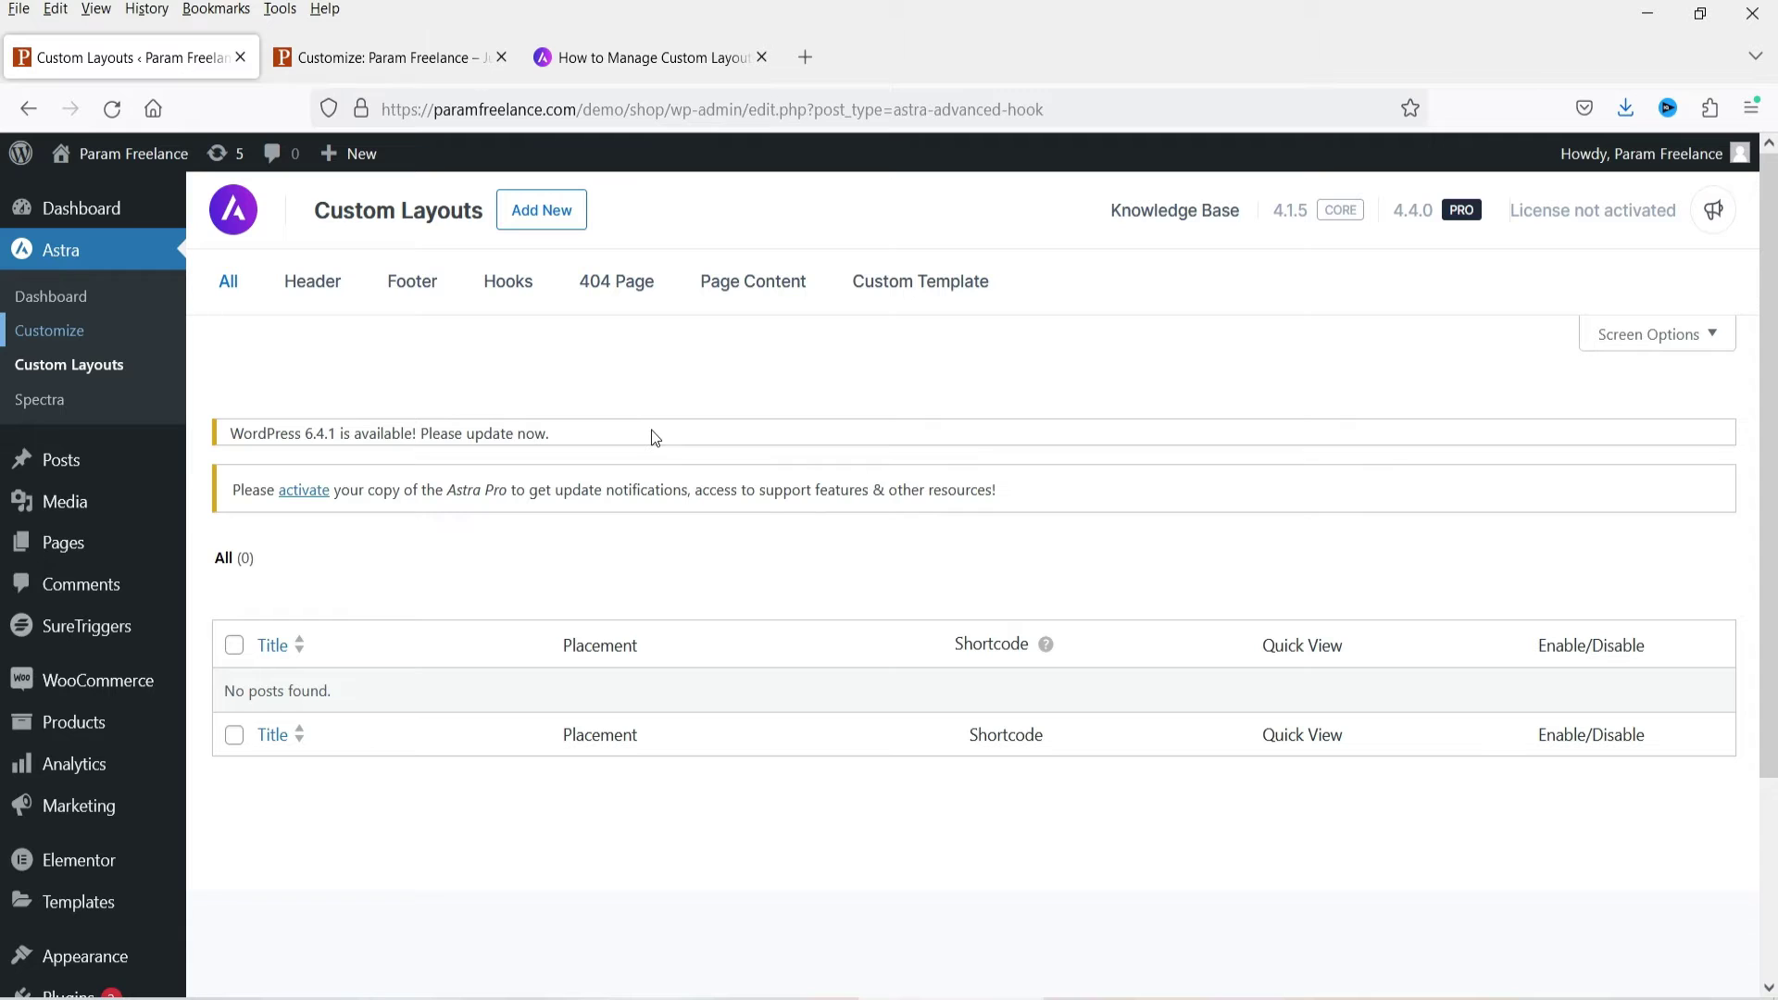
{"action": "left_click", "coordinate": [564, 204]}
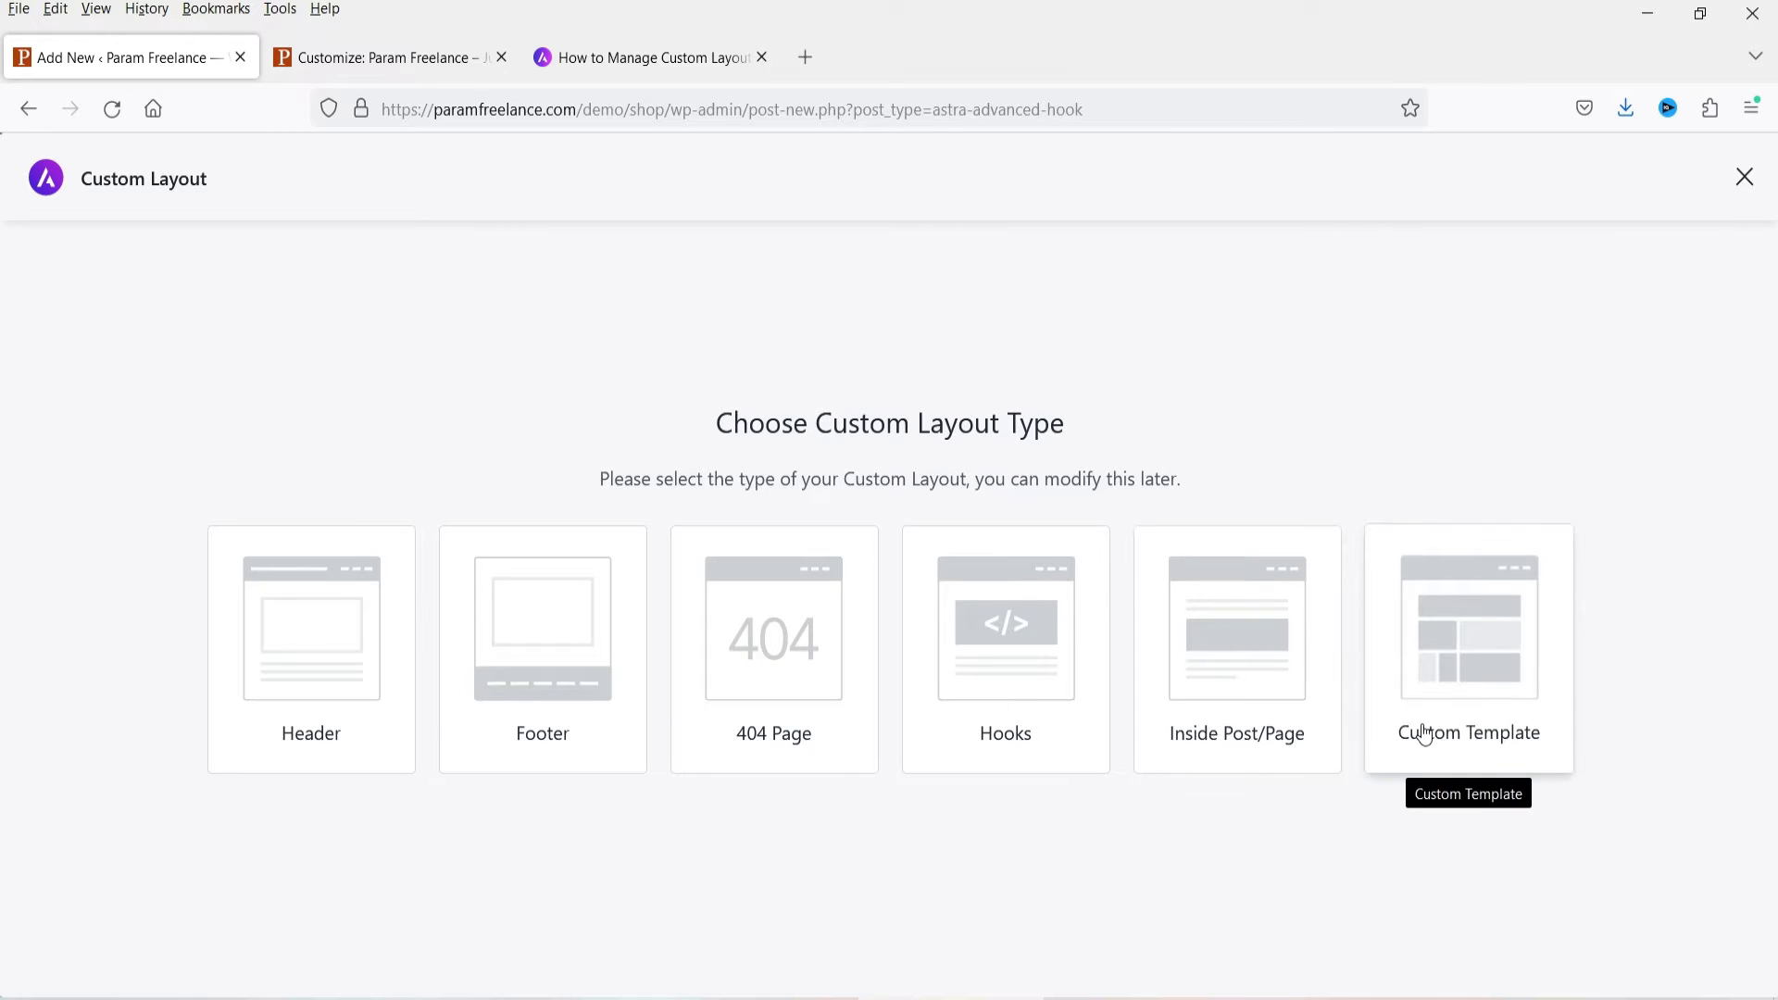
{"action": "left_click", "coordinate": [310, 645]}
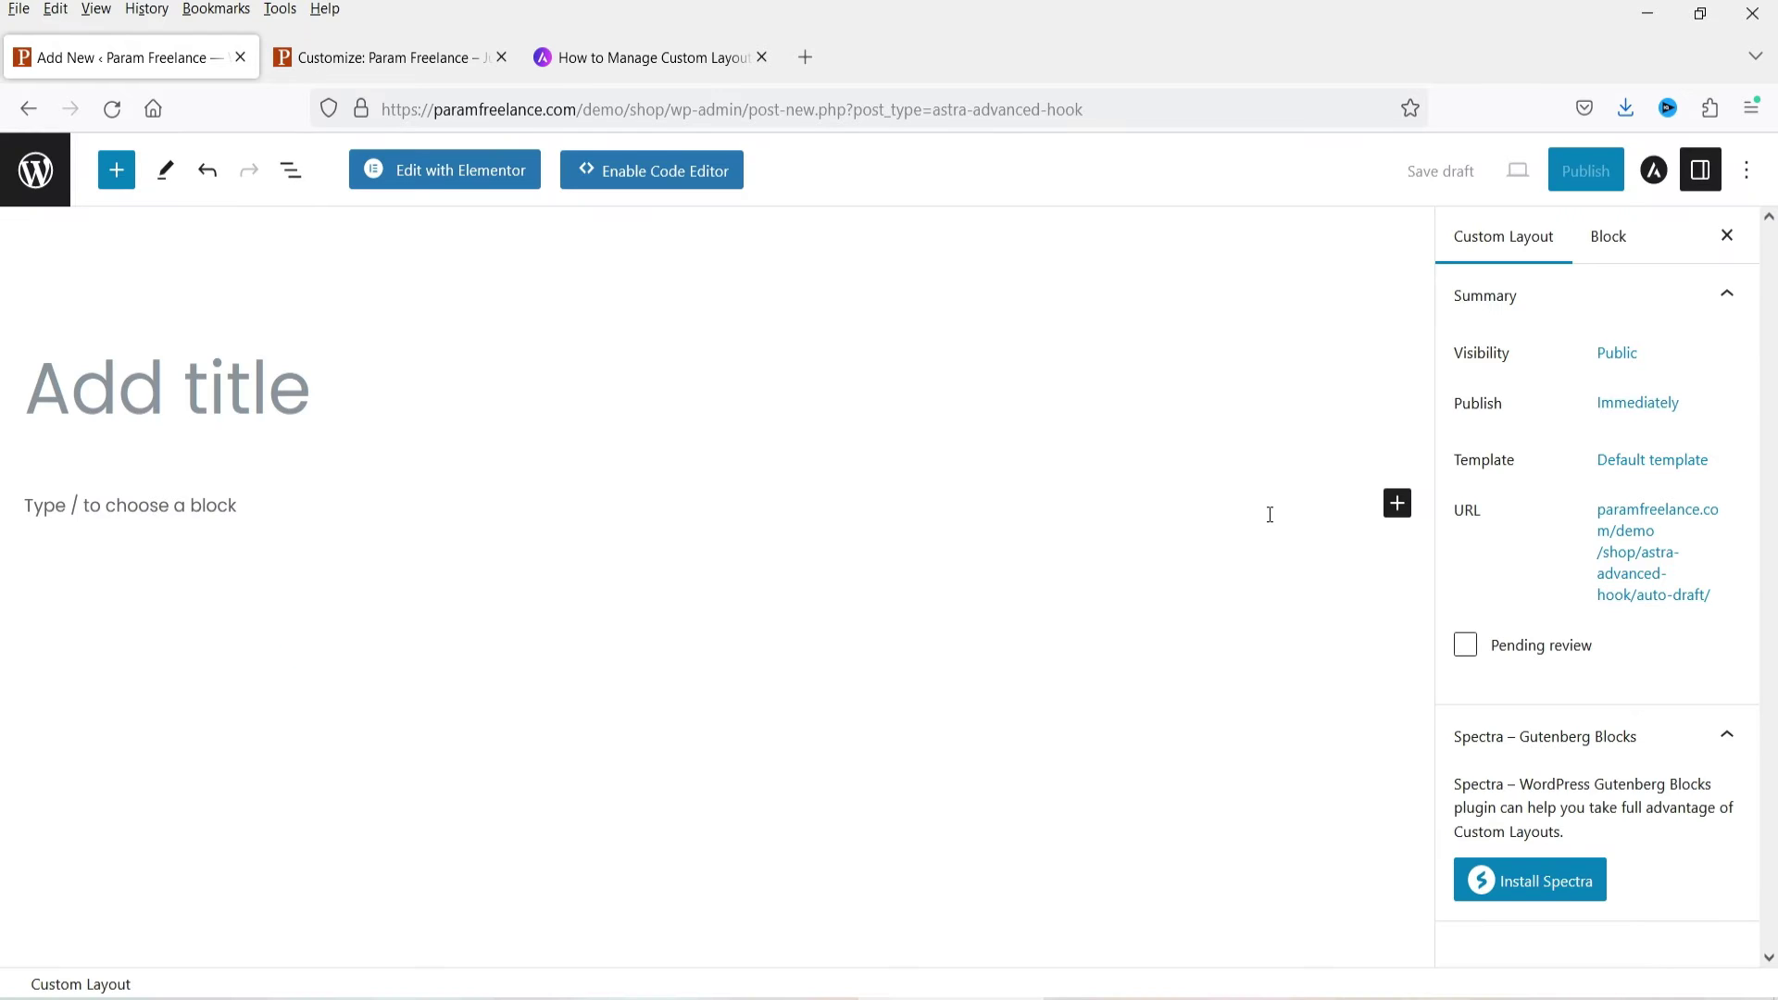
Title the new layout "custom header 1"
{"action": "left_click", "coordinate": [274, 405]}
{"action": "type", "text": "custin"}
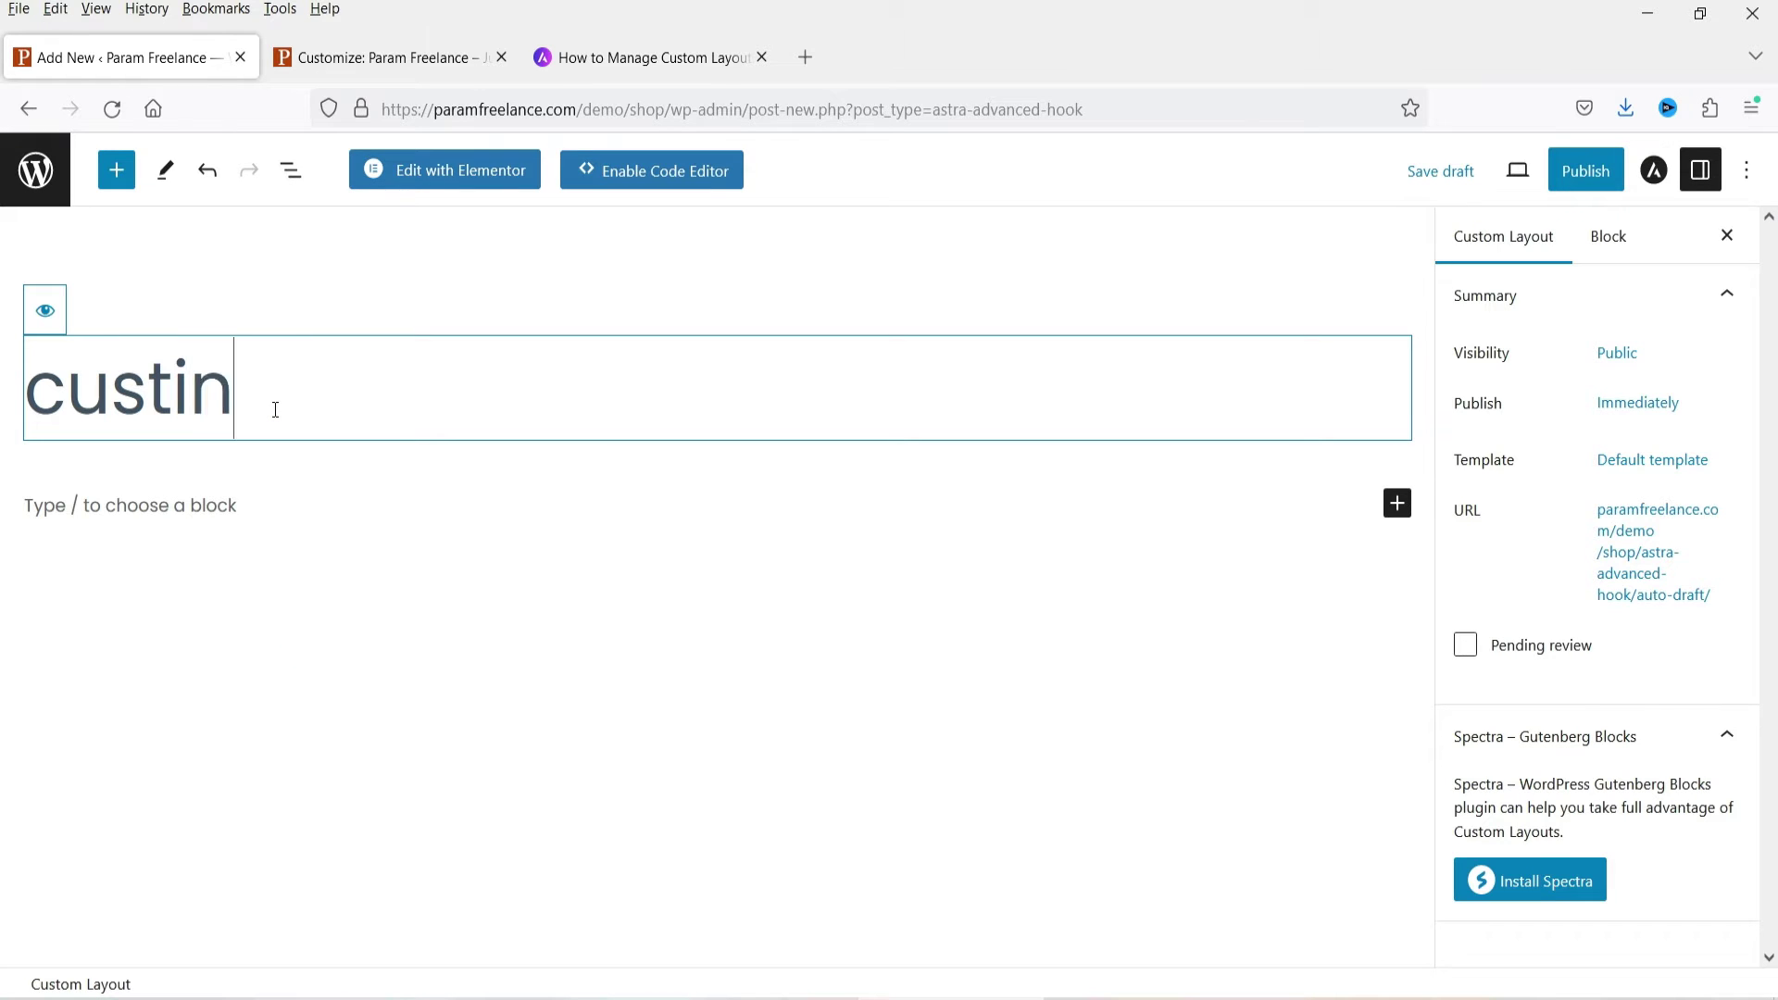
{"action": "key", "text": "BackSpace"}
{"action": "key", "text": "BackSpace"}
{"action": "type", "text": "i"}
{"action": "key", "text": "BackSpace"}
{"action": "type", "text": "om h"}
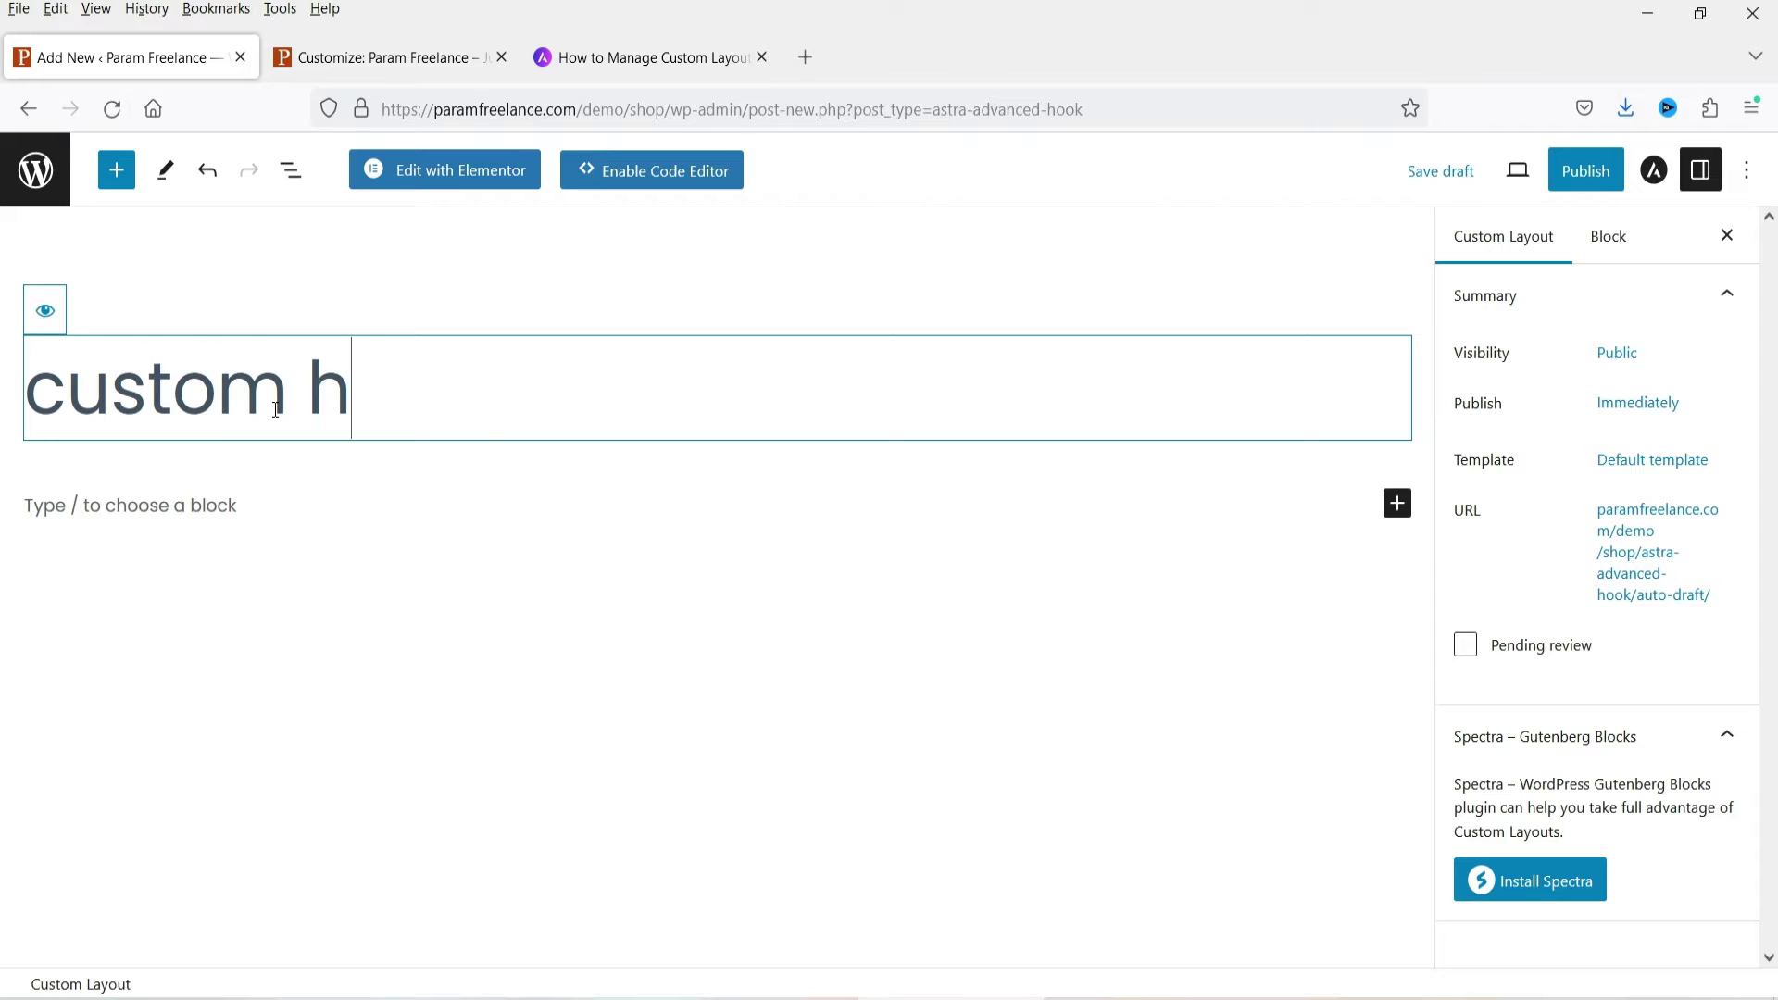
{"action": "type", "text": "eader 1"}
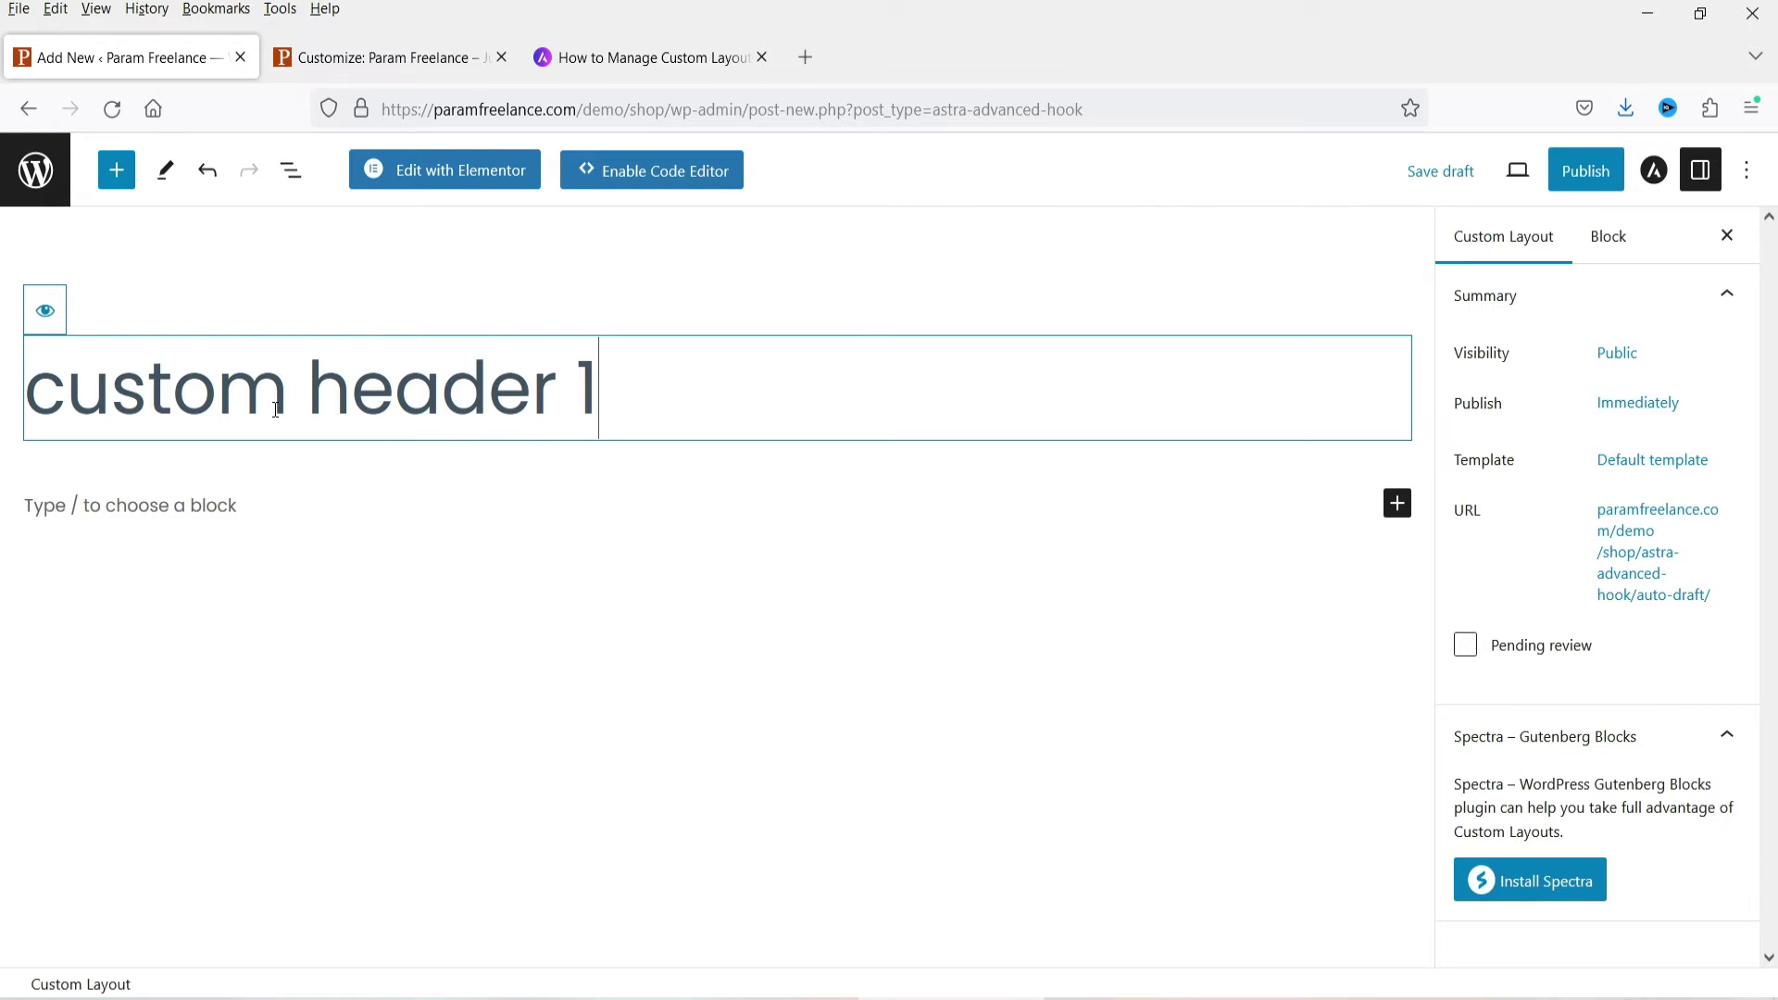
Open the Astra custom layout settings and choose Header as the layout
{"action": "left_click", "coordinate": [1654, 171]}
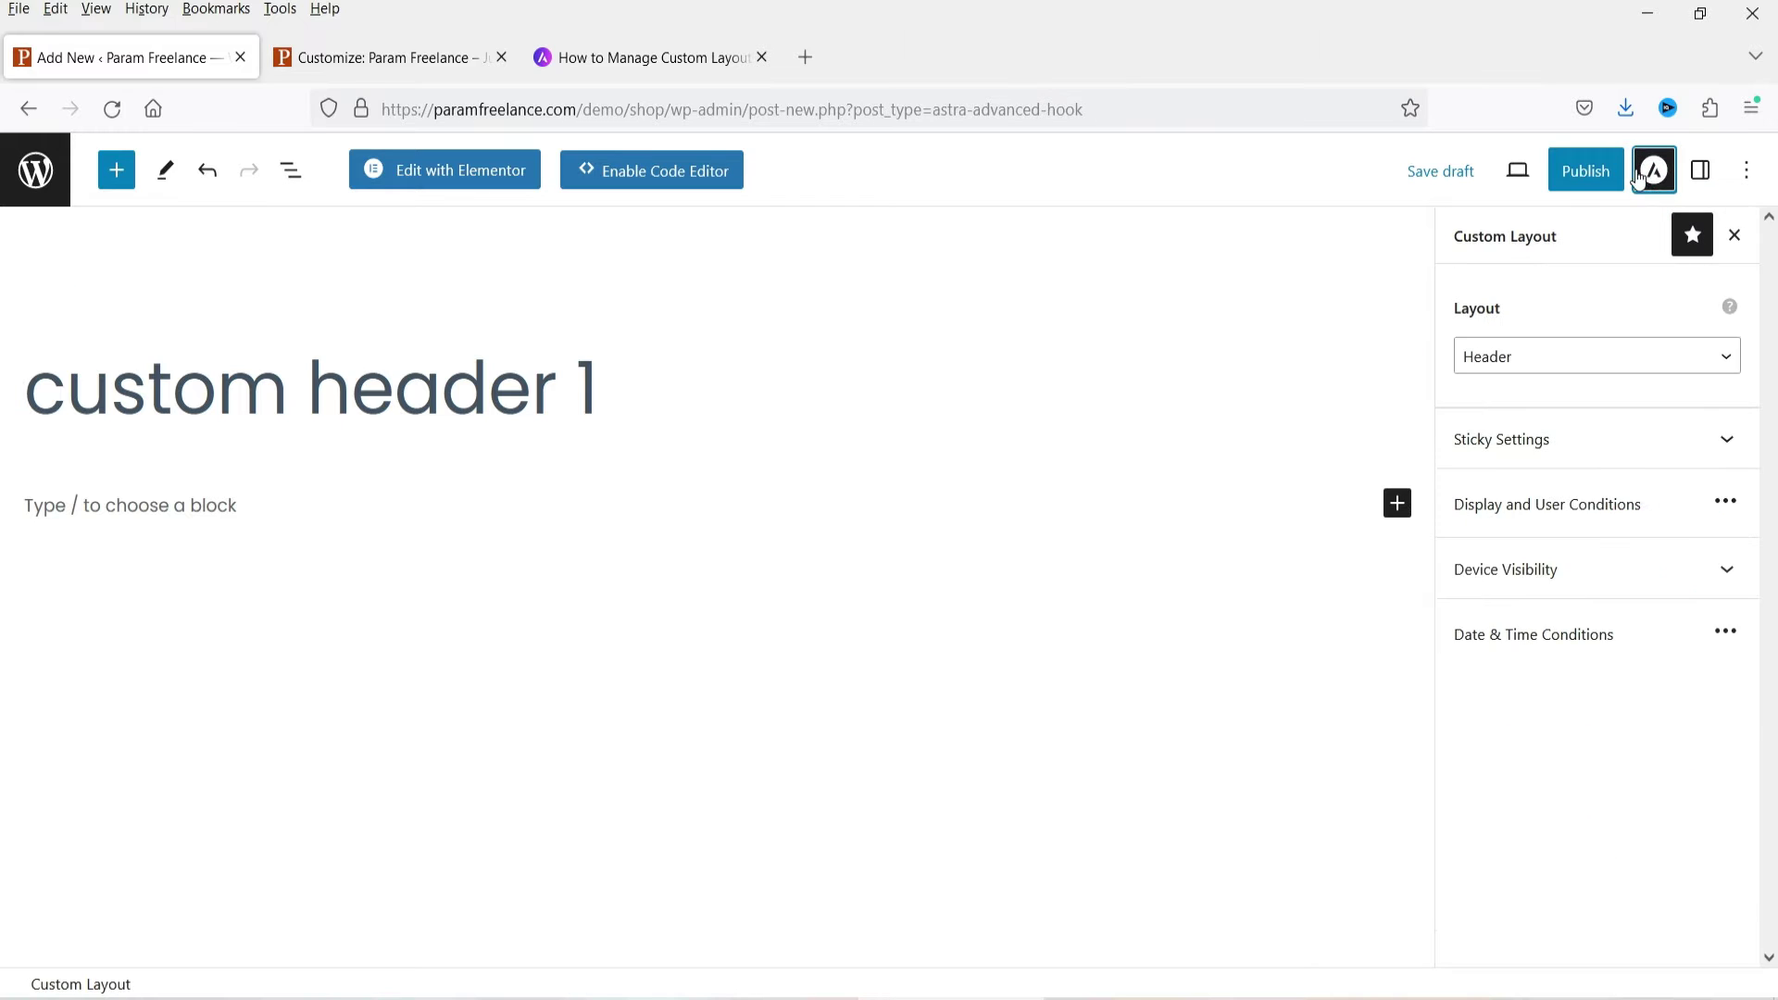
{"action": "left_click", "coordinate": [1528, 360]}
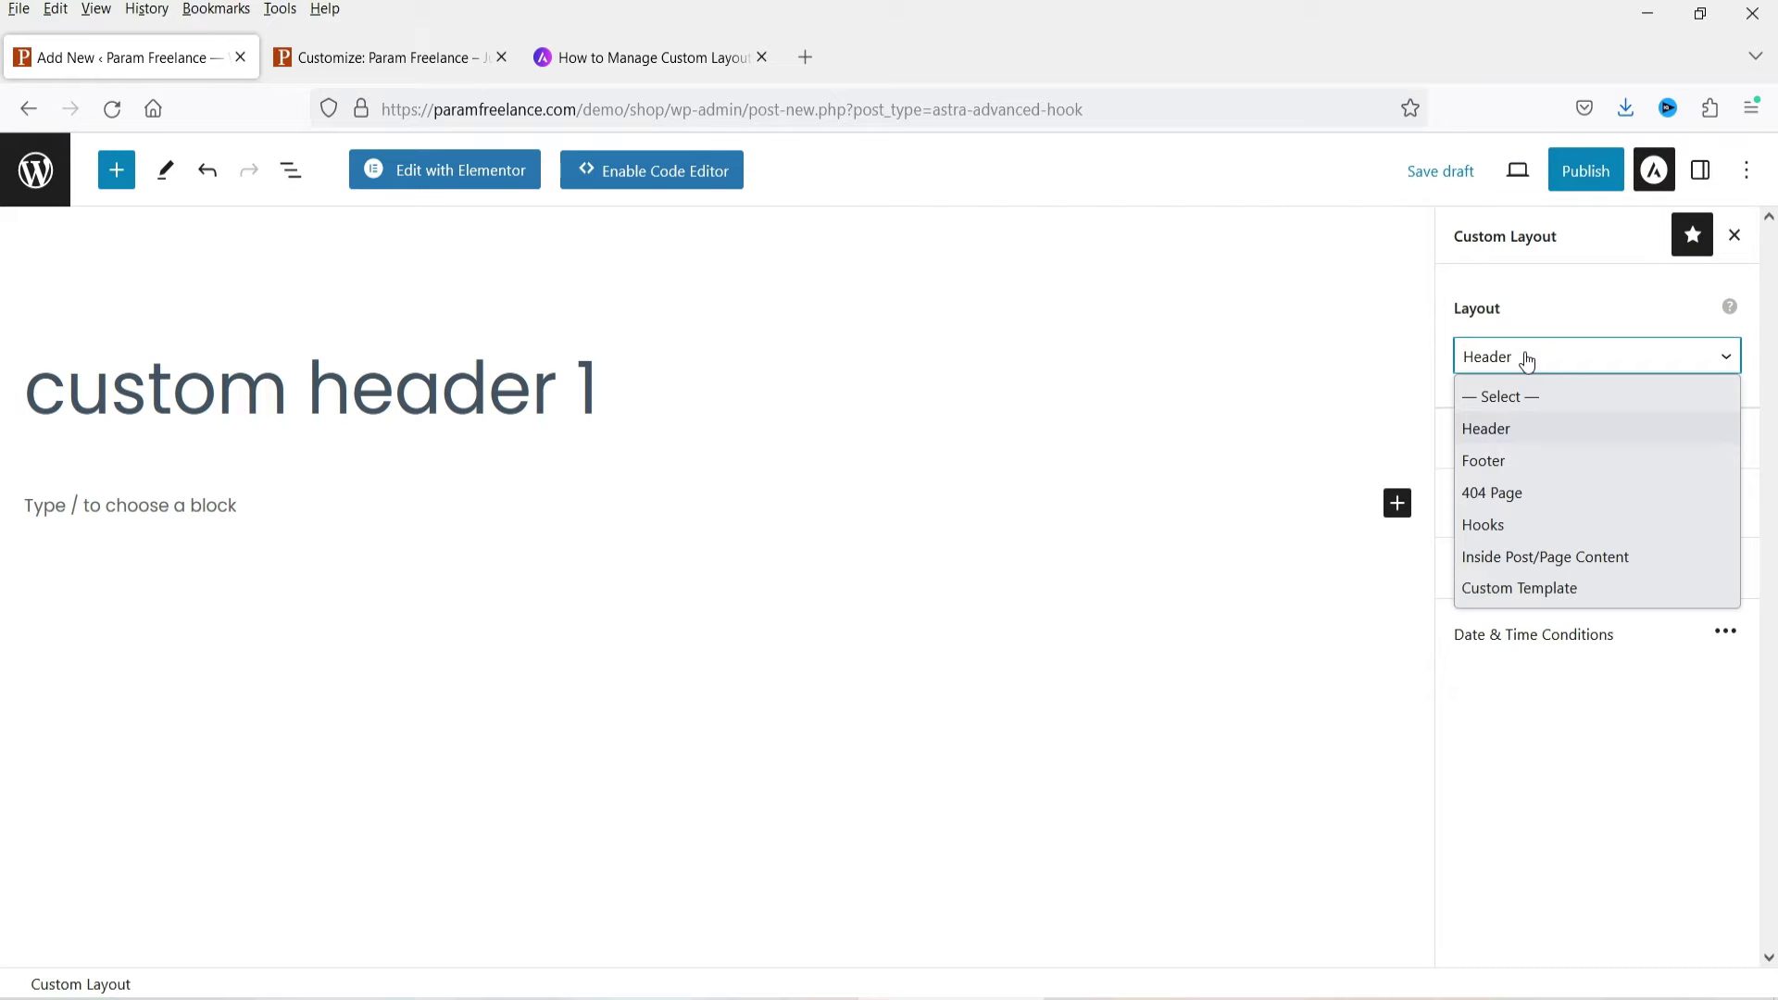
{"action": "left_click", "coordinate": [1529, 437]}
Enable the sticky header with the shrink effect and set it to stick on Desktop
{"action": "left_click", "coordinate": [1550, 454]}
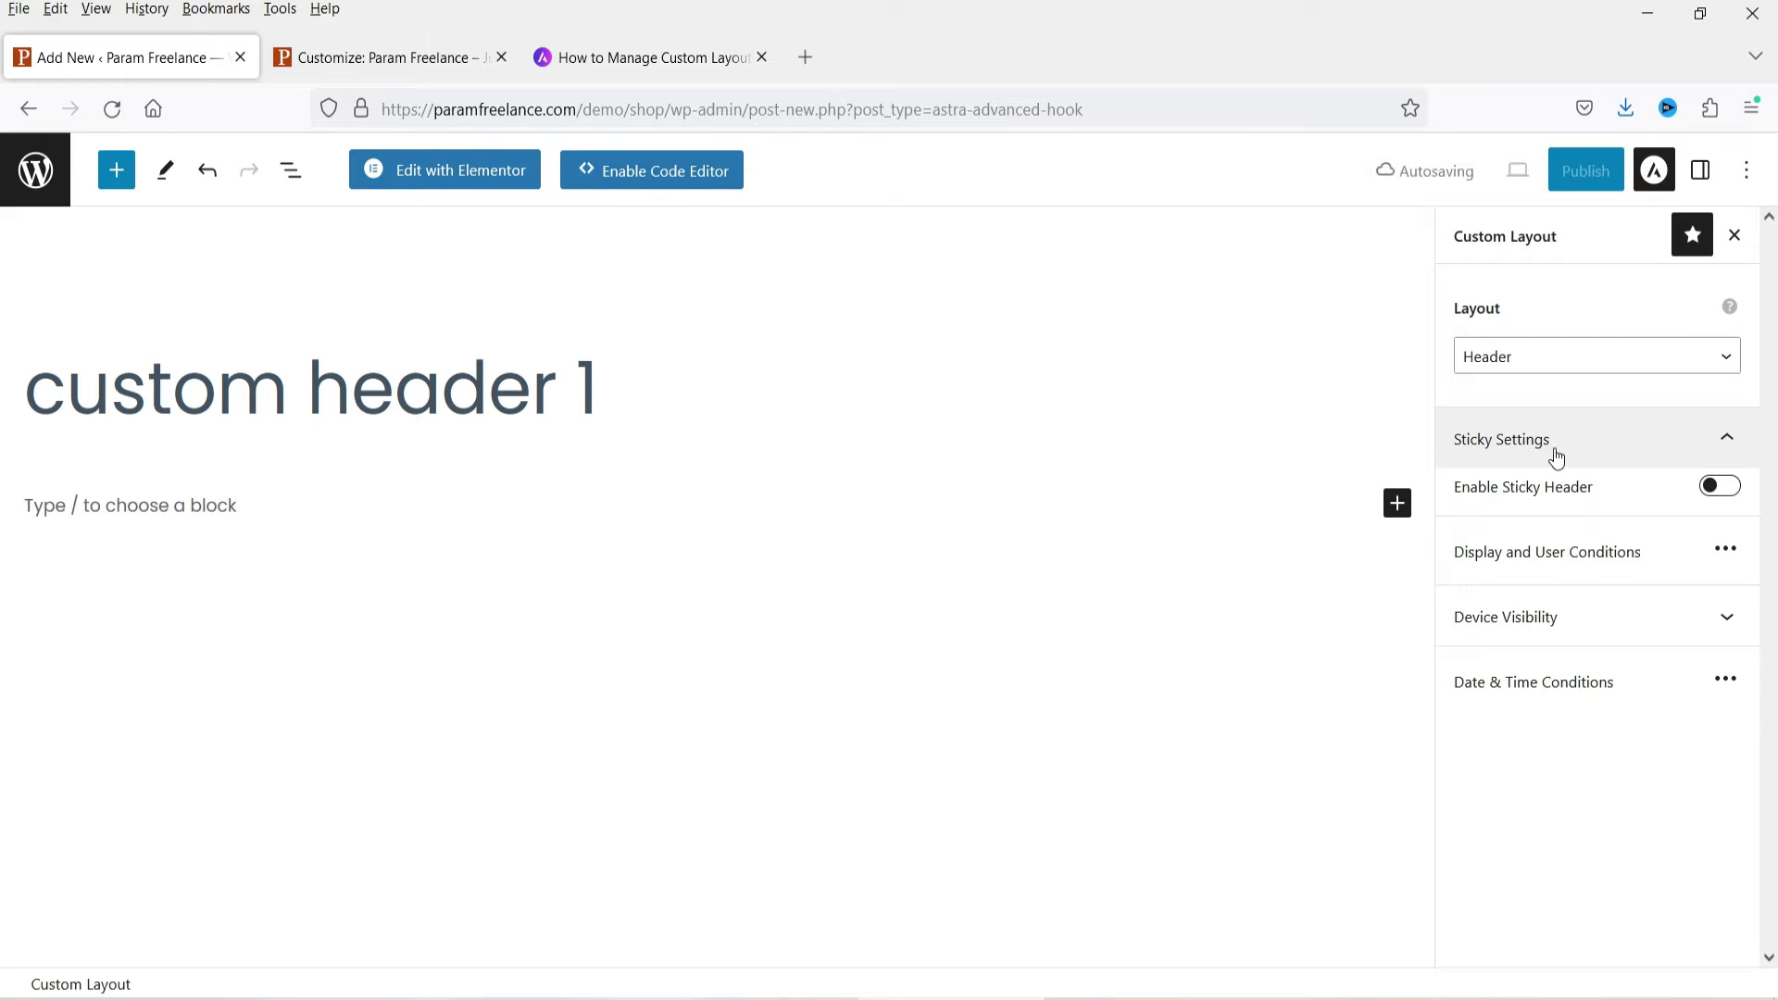
{"action": "left_click", "coordinate": [1720, 491]}
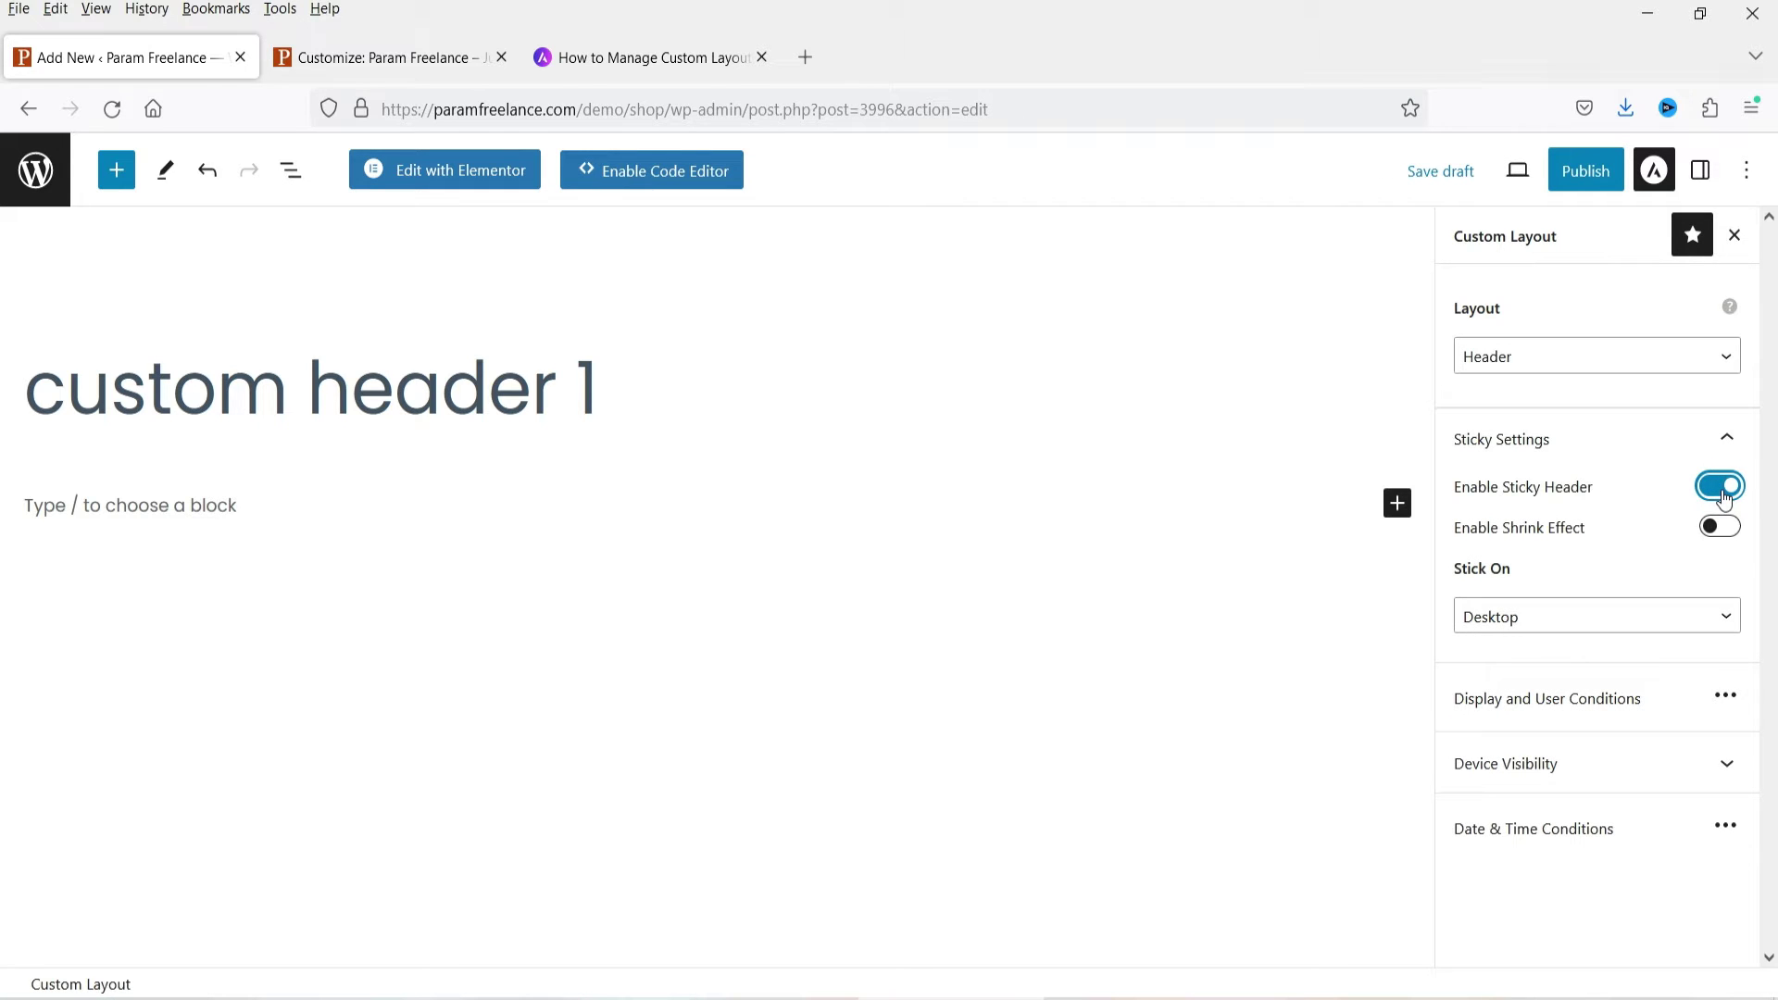
{"action": "left_click", "coordinate": [1720, 529]}
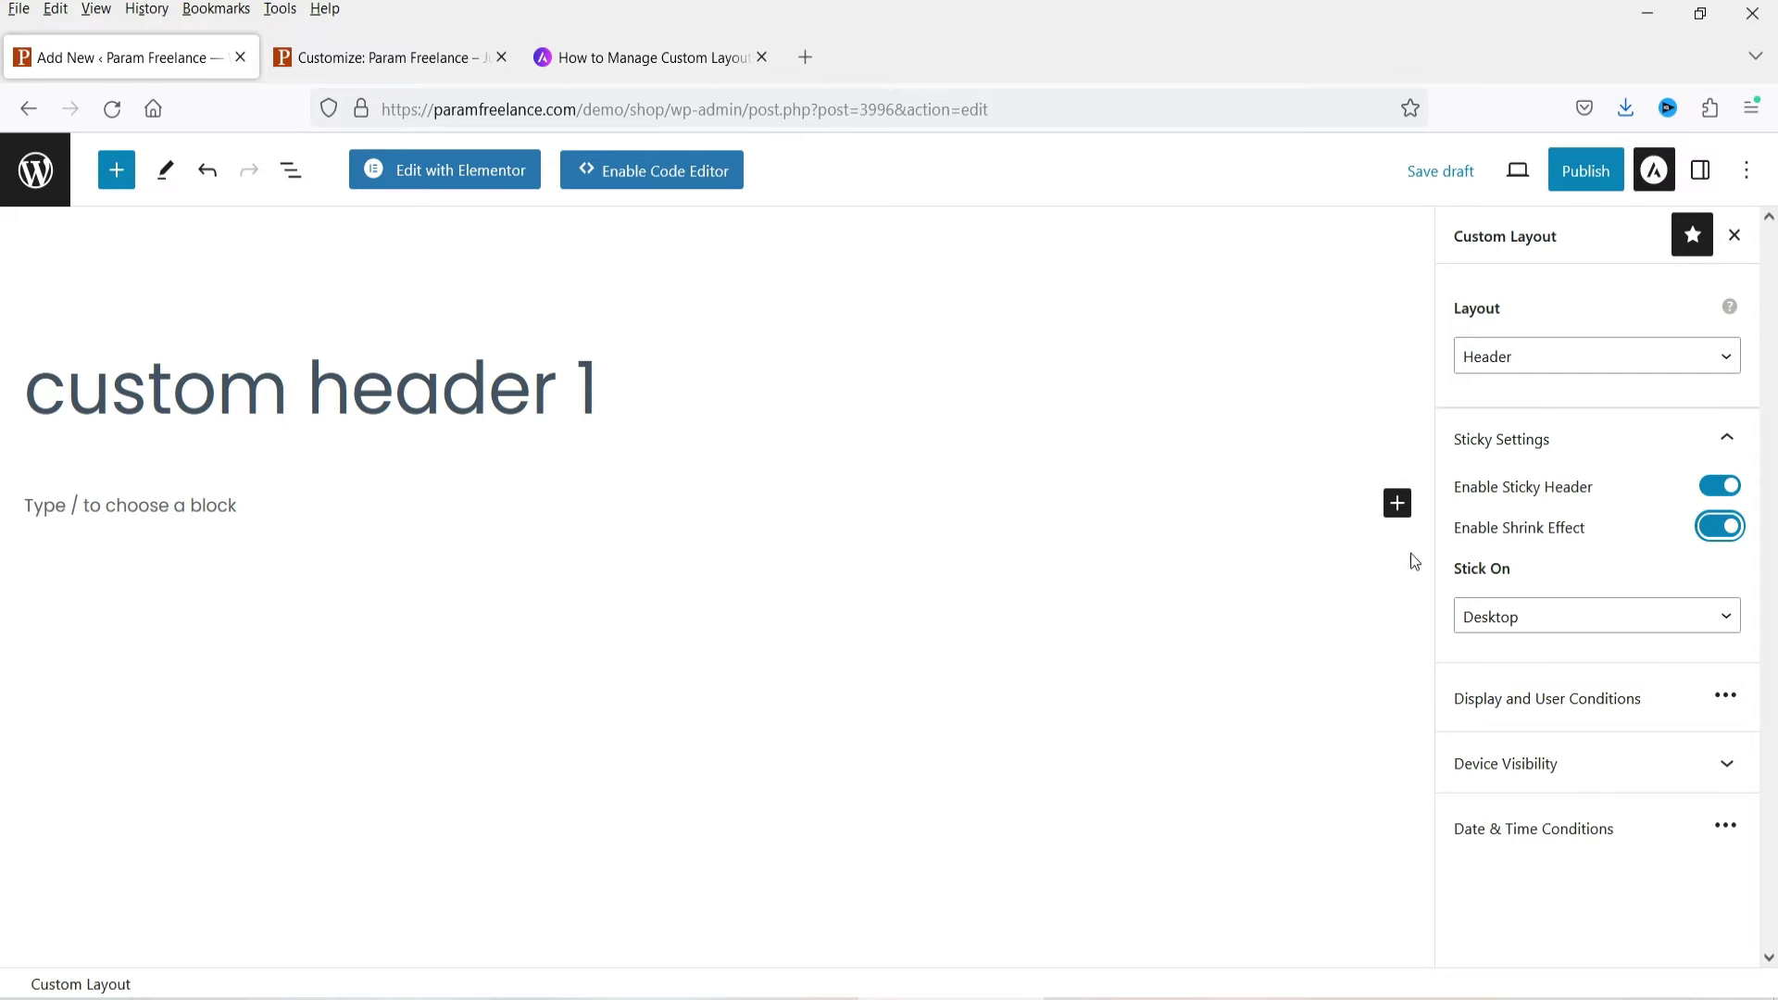
{"action": "left_click", "coordinate": [1626, 619]}
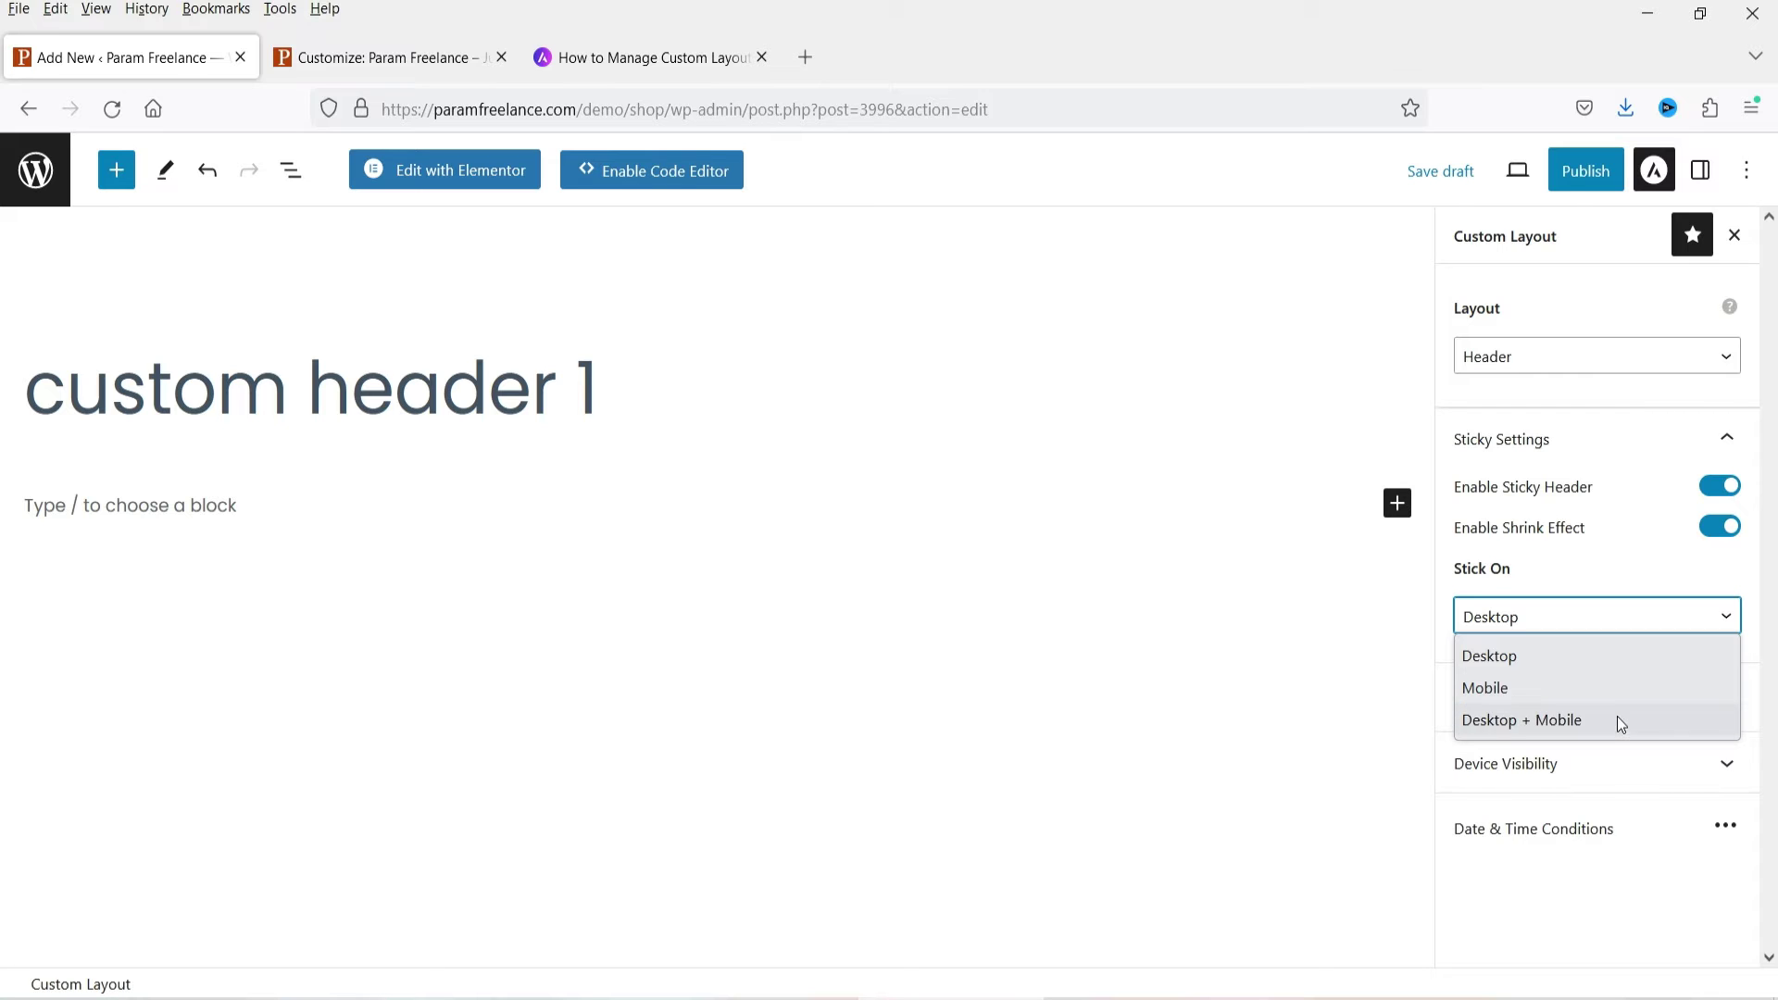
{"action": "left_click", "coordinate": [1587, 654]}
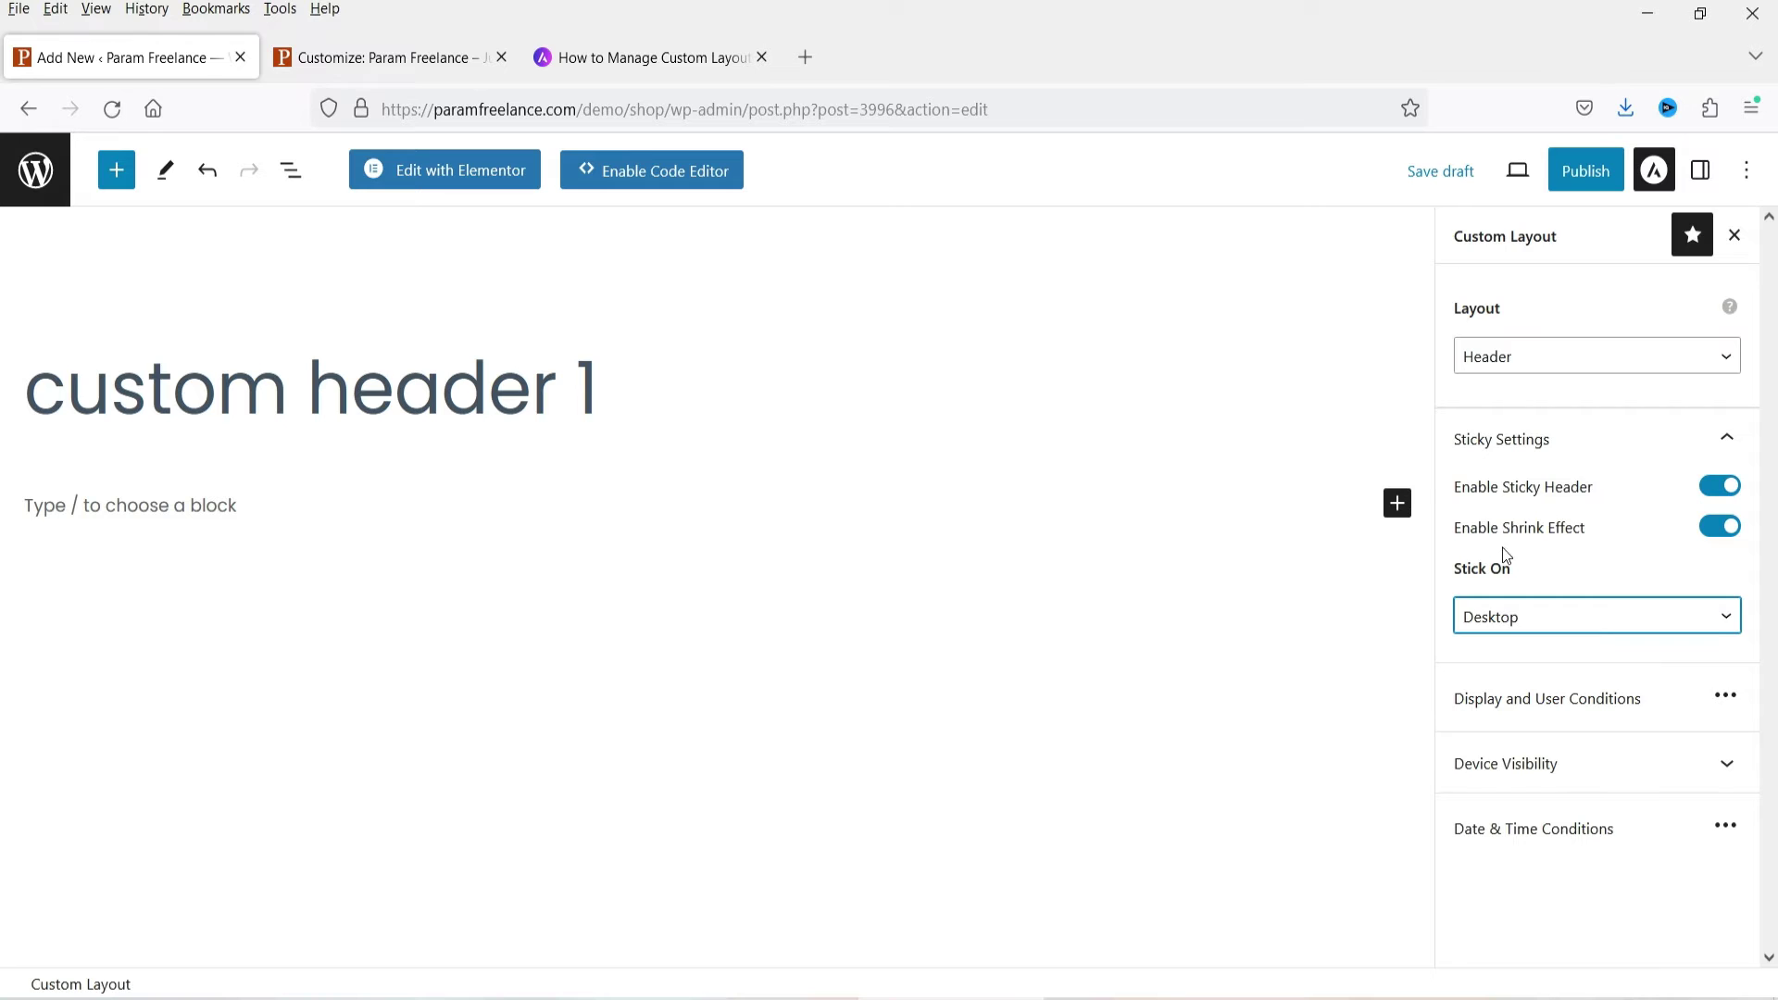
Open the Display and User Conditions and set the header to display on the Front Page
{"action": "left_click", "coordinate": [1601, 706]}
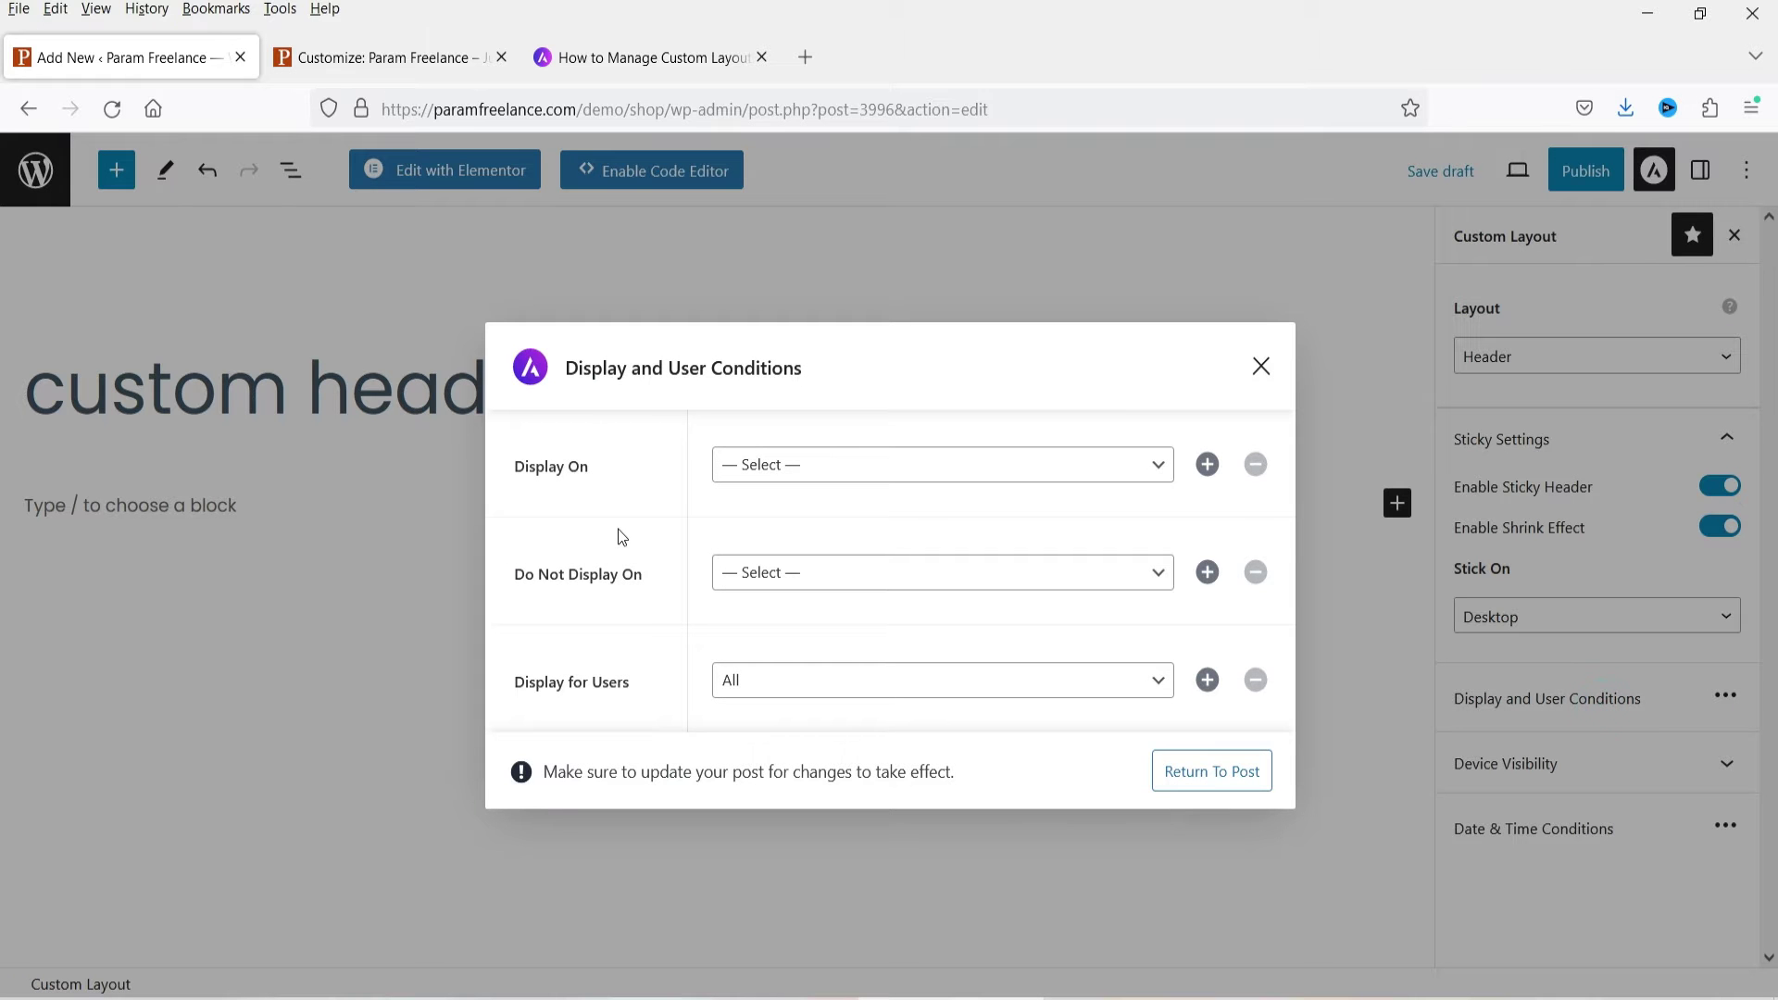
{"action": "left_click", "coordinate": [804, 465]}
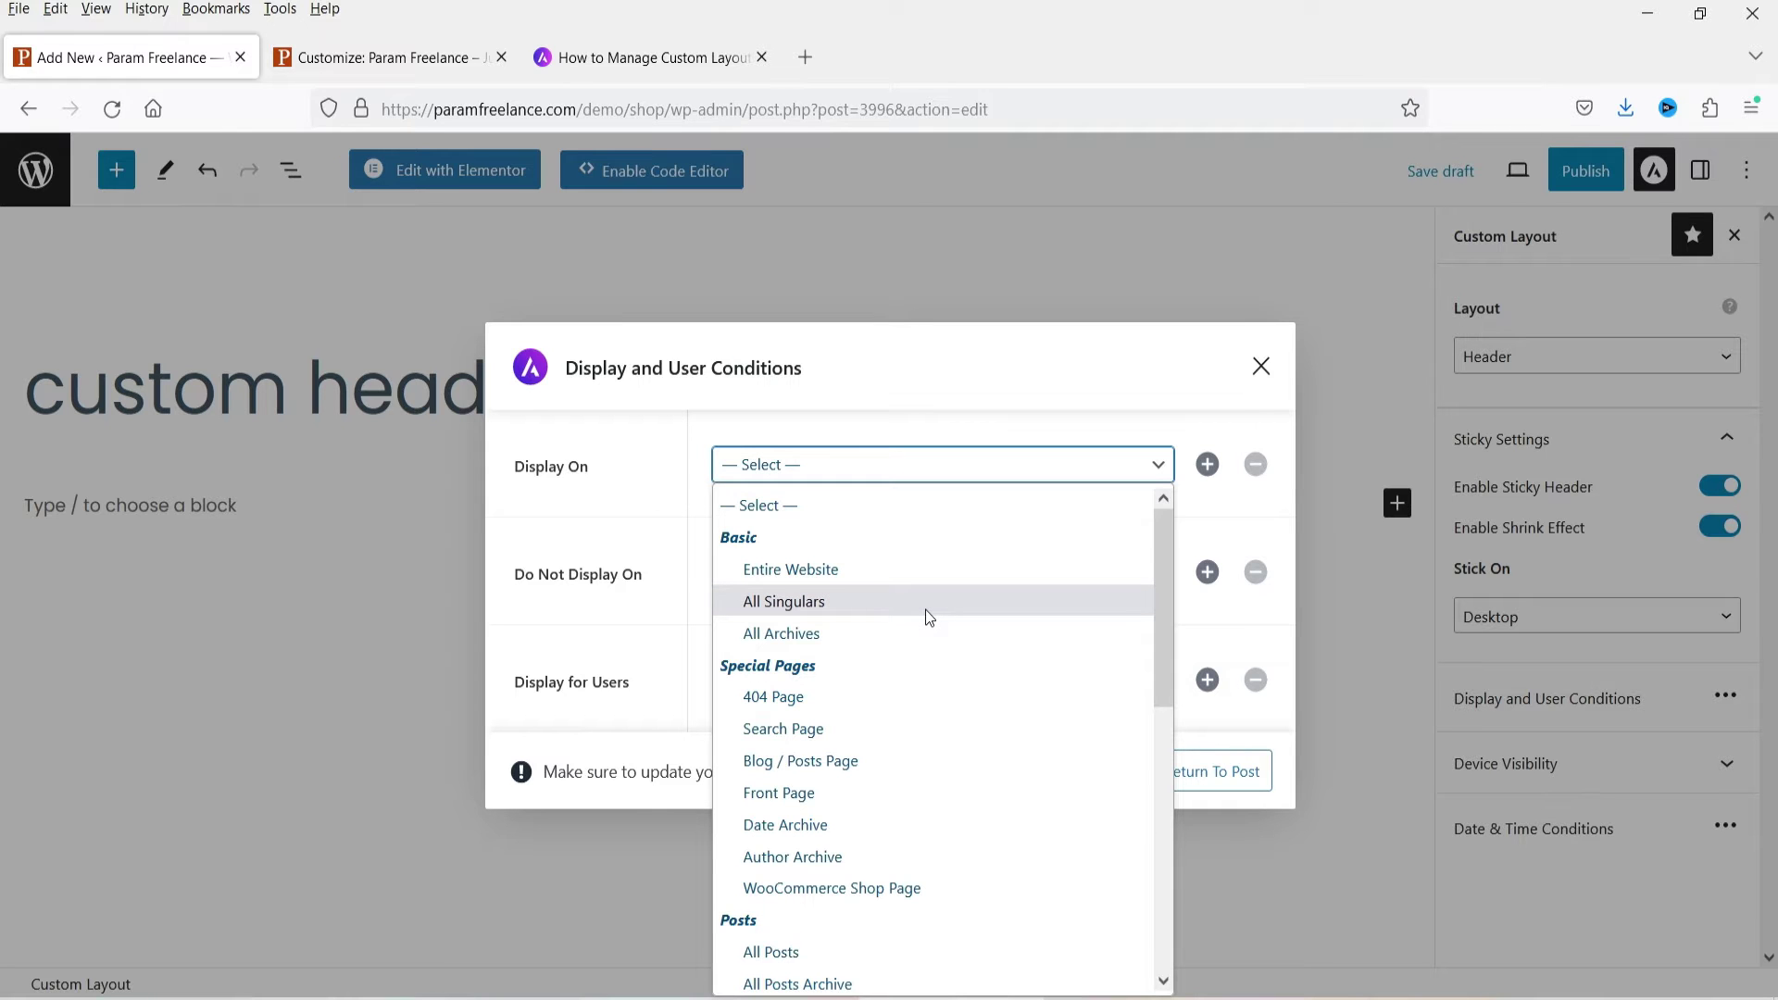
{"action": "left_click", "coordinate": [914, 729]}
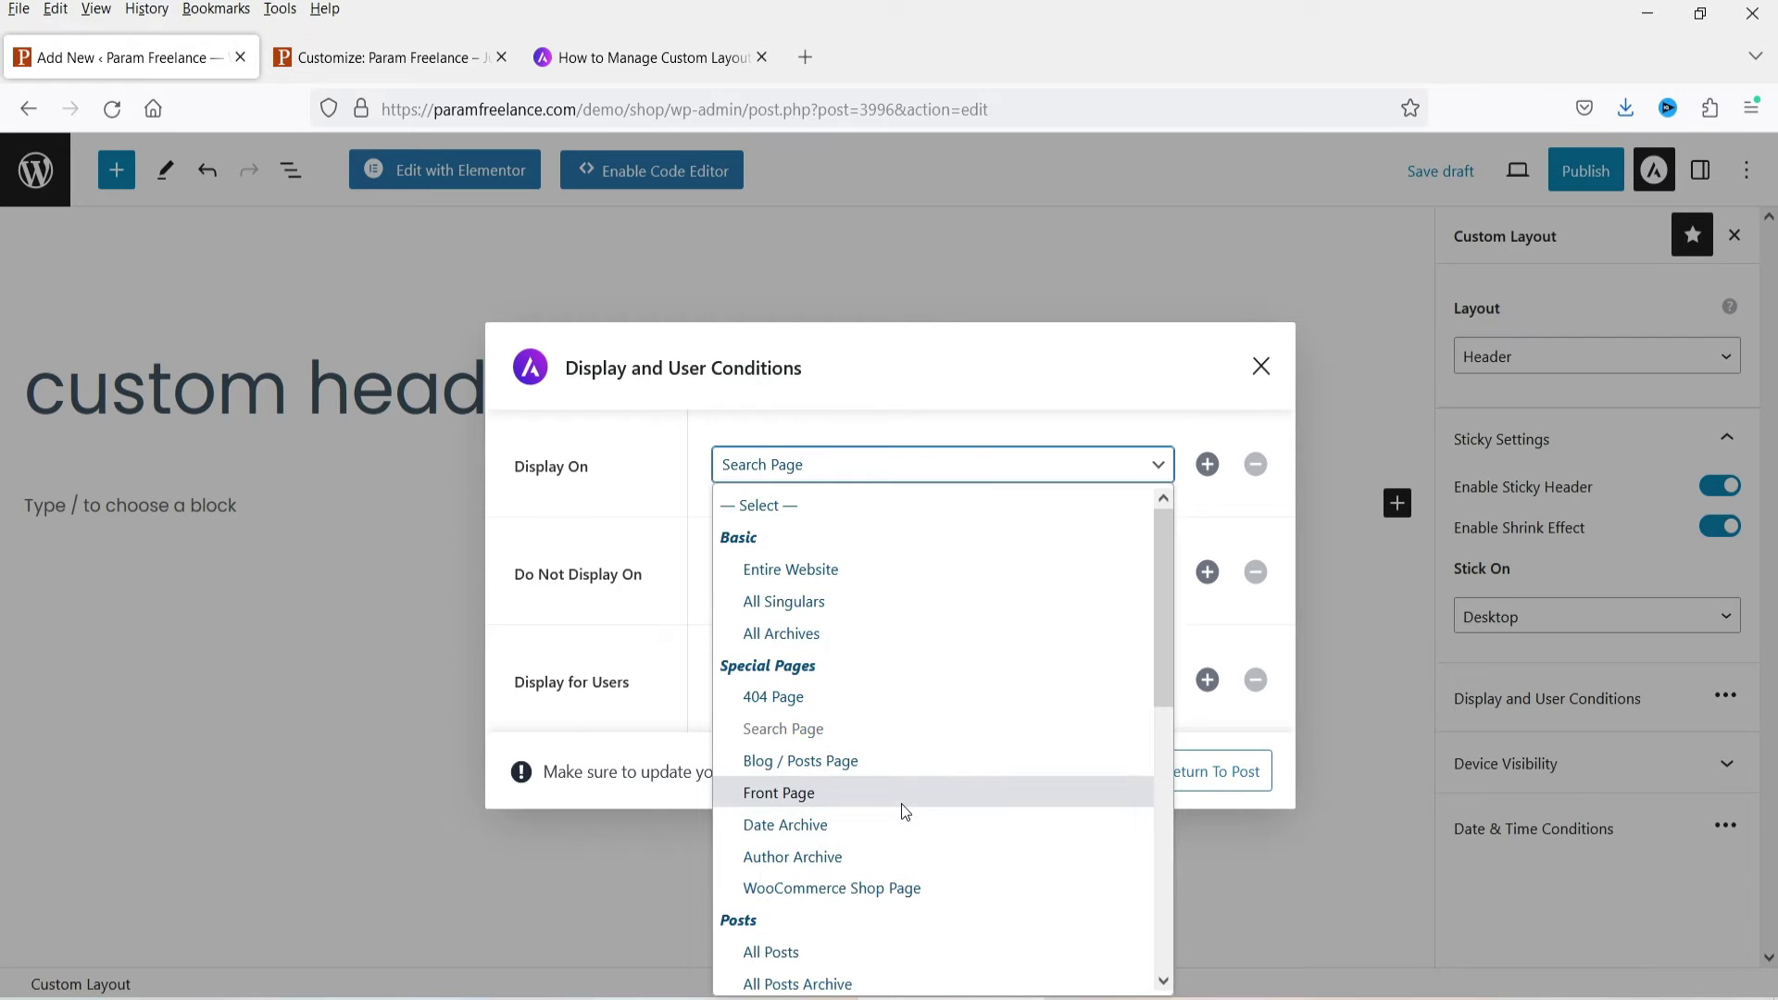
{"action": "left_click", "coordinate": [903, 798]}
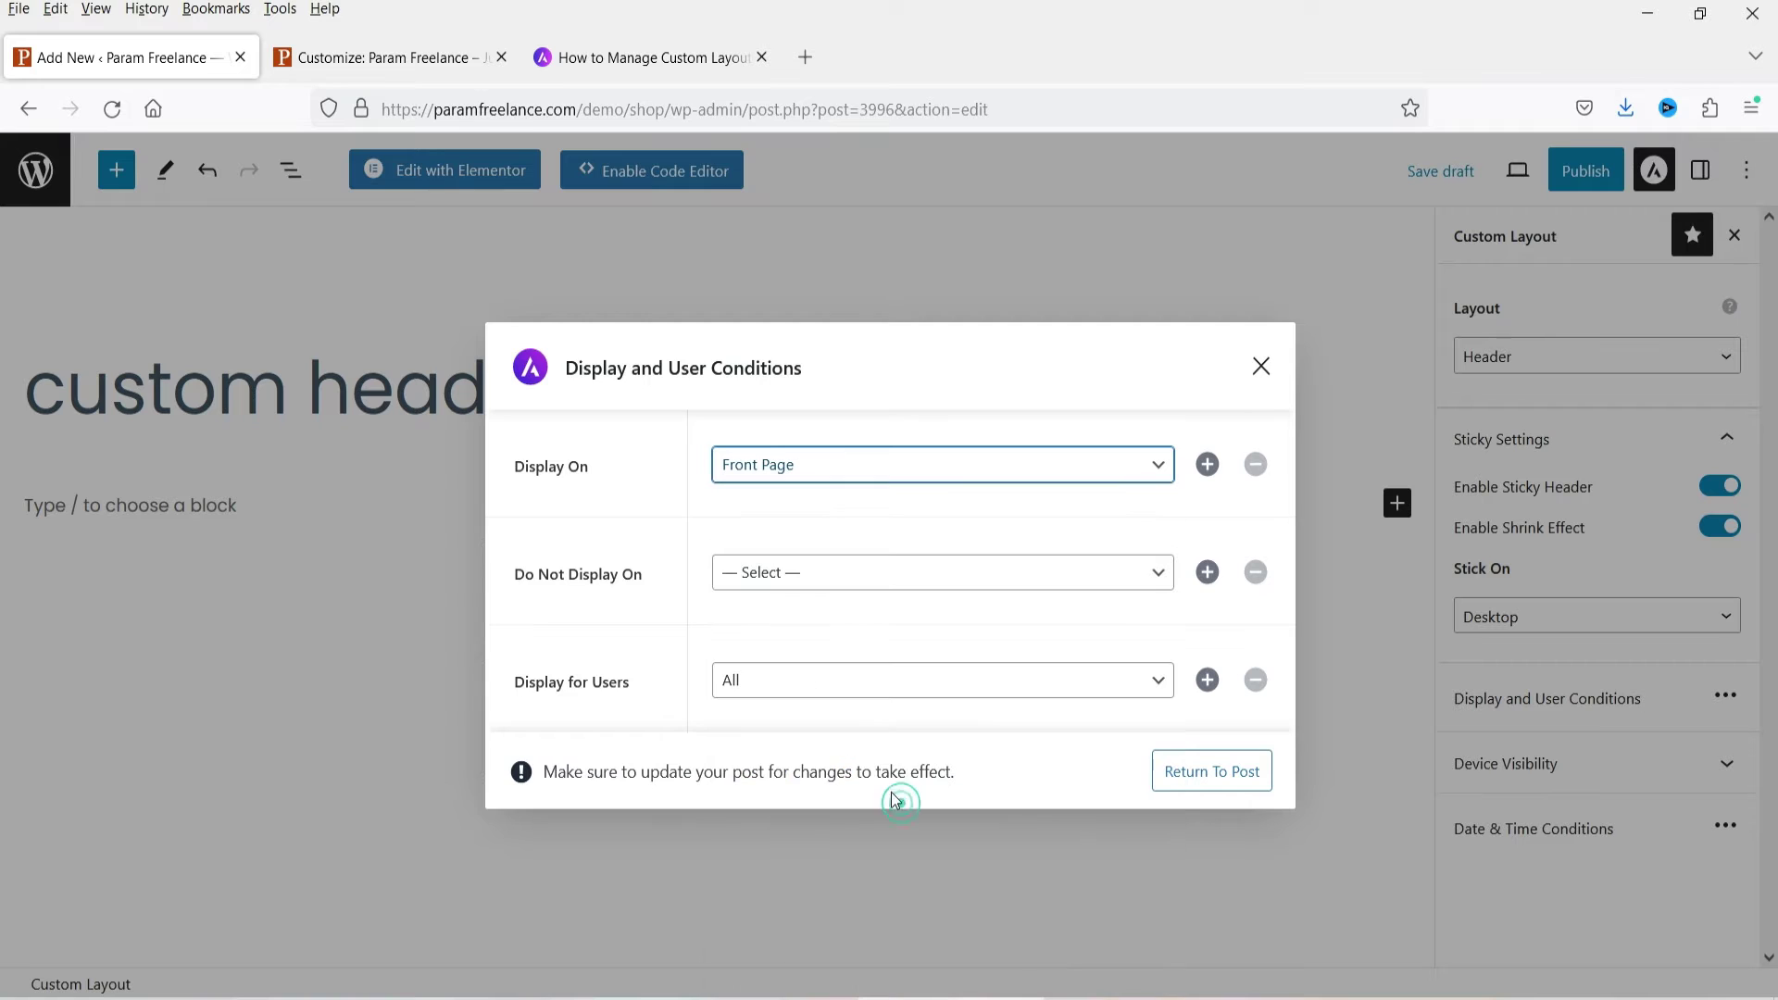
Review the Do Not Display On options and set Display for Users to All
{"action": "left_click", "coordinate": [871, 588]}
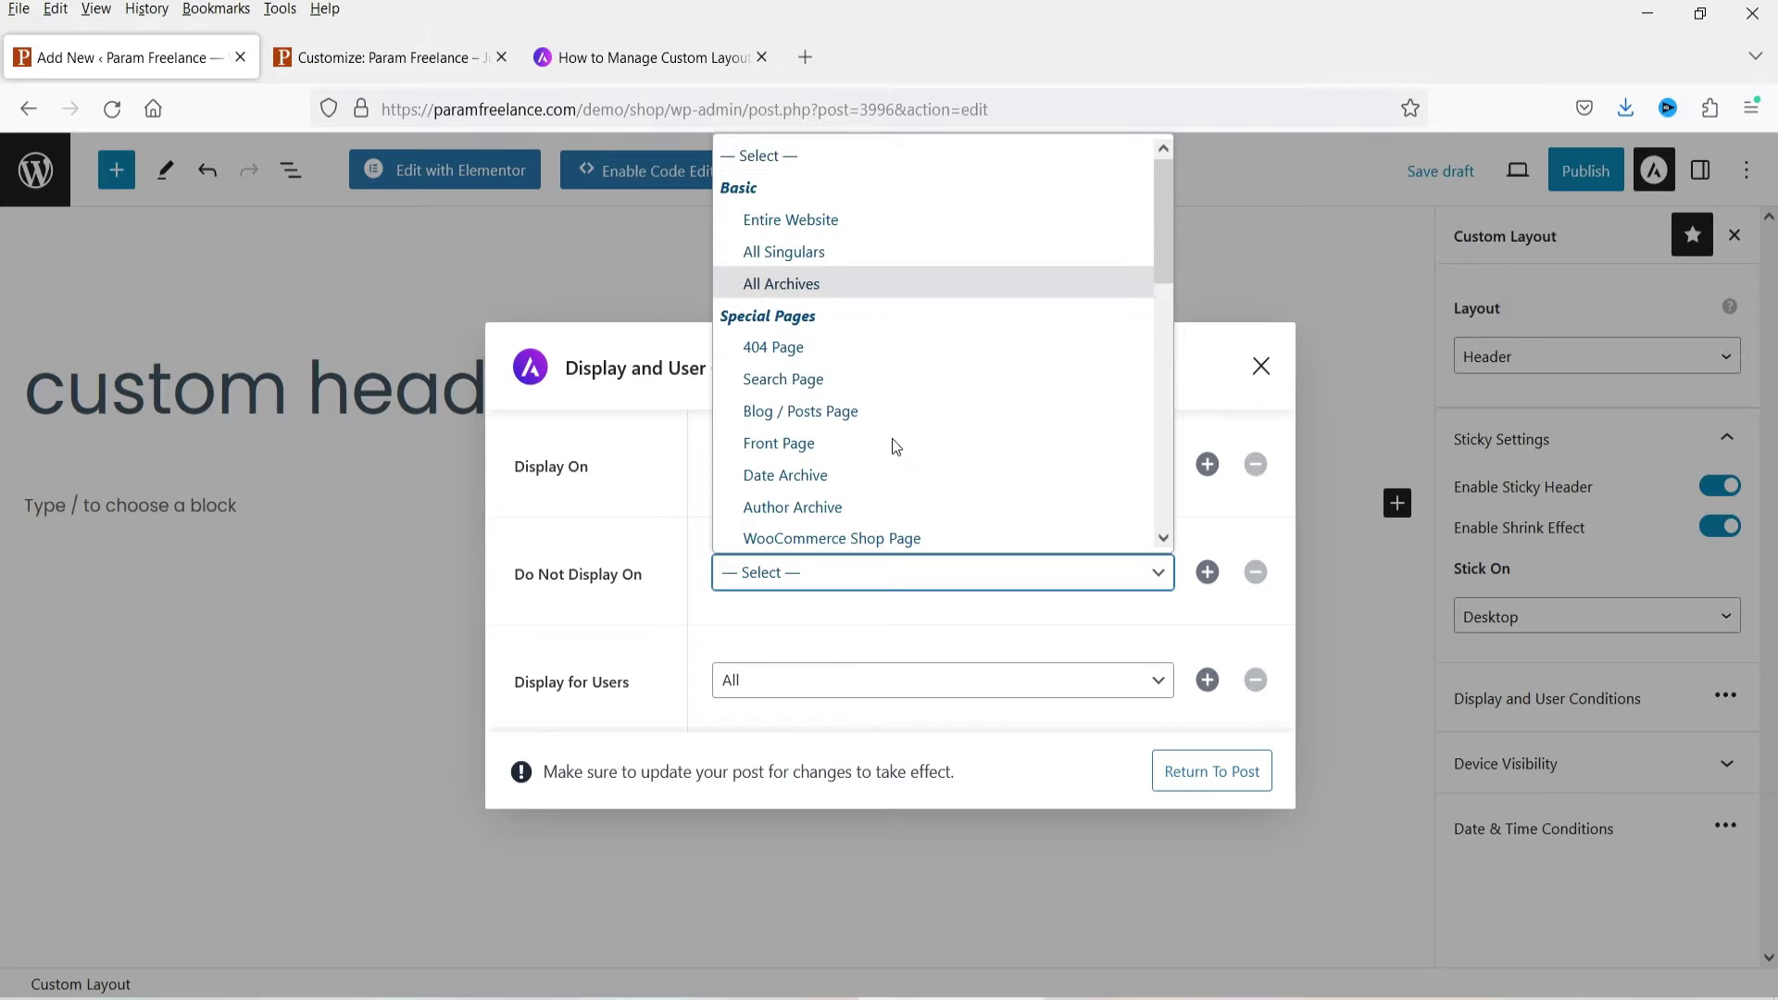
{"action": "left_click", "coordinate": [678, 632]}
{"action": "left_click", "coordinate": [754, 697]}
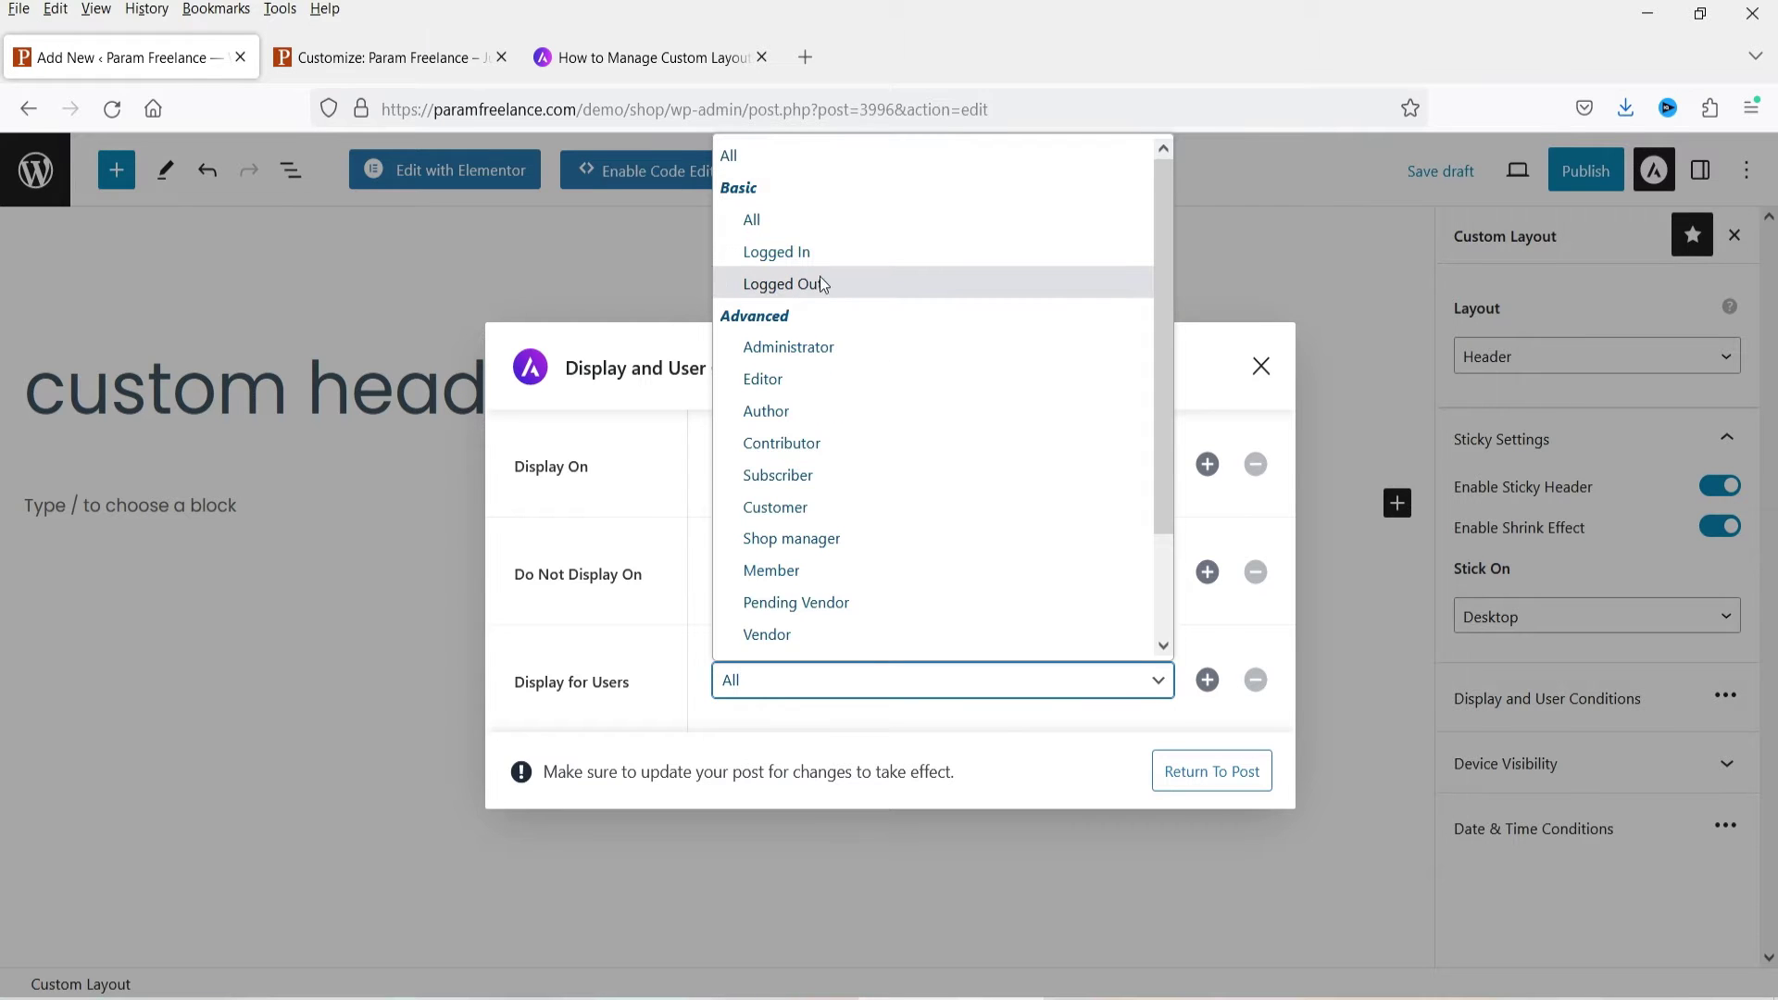
{"action": "left_click", "coordinate": [774, 211]}
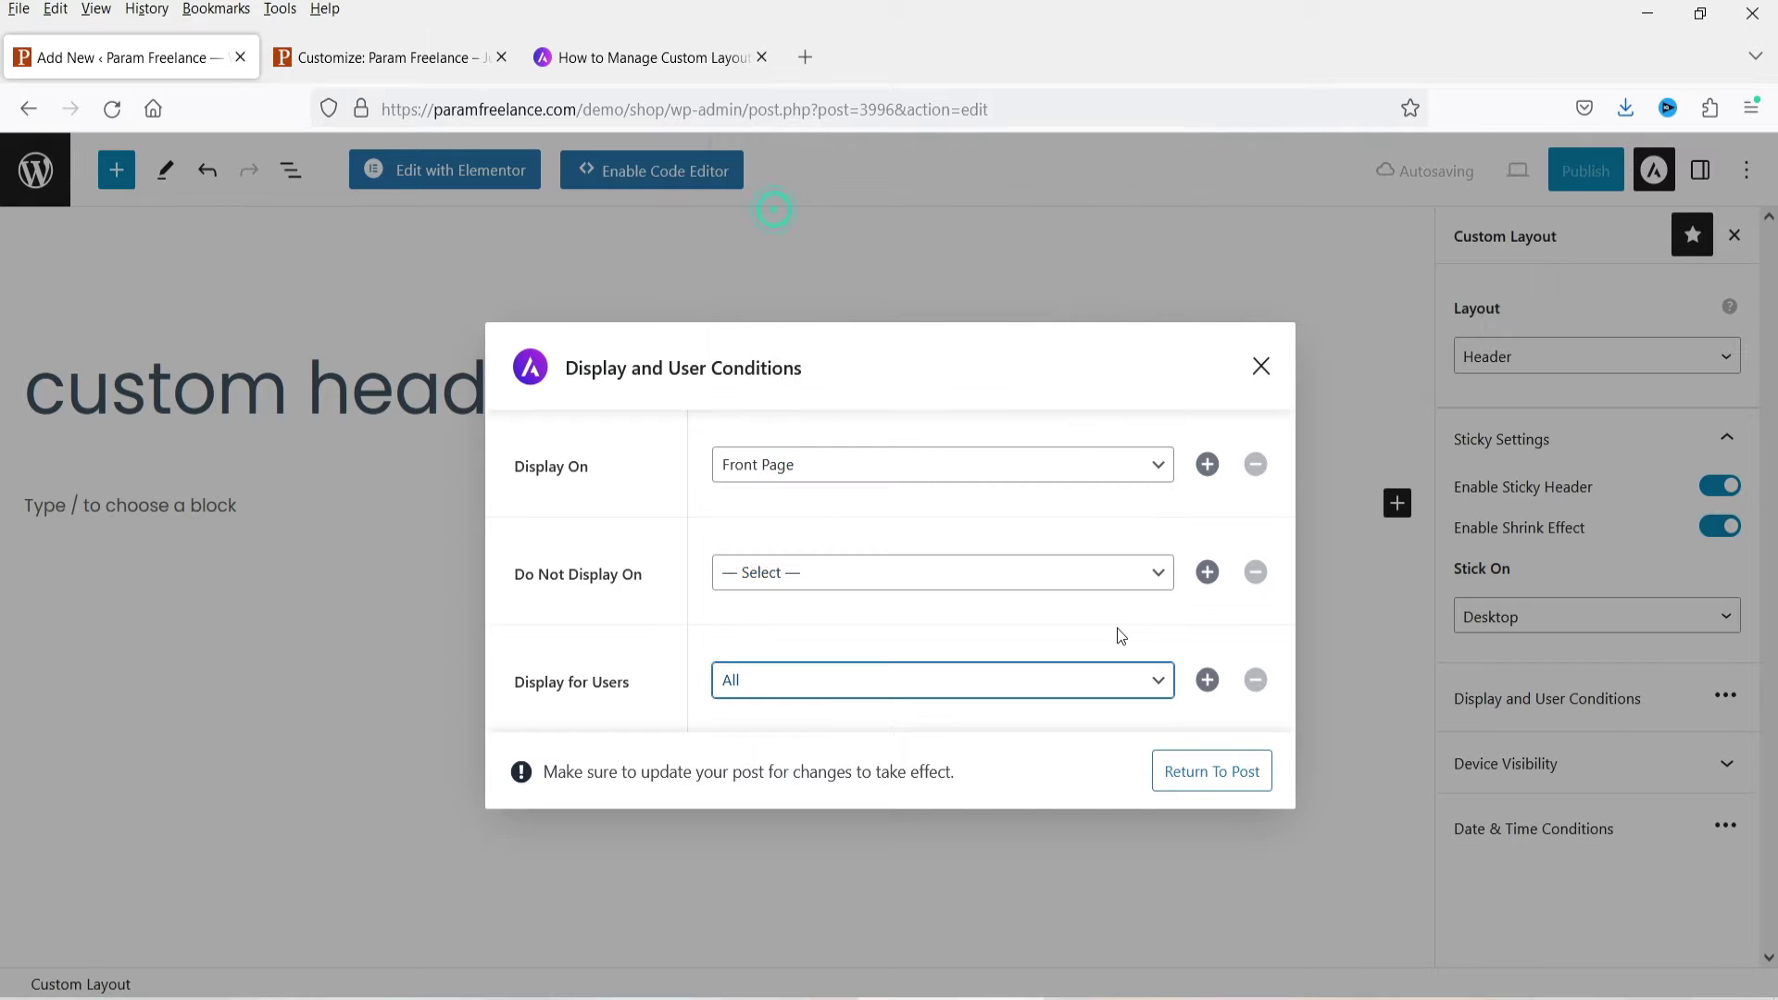
Close the display conditions and review the header's device visibility, switching Mobile off and back on
{"action": "left_click", "coordinate": [1224, 769]}
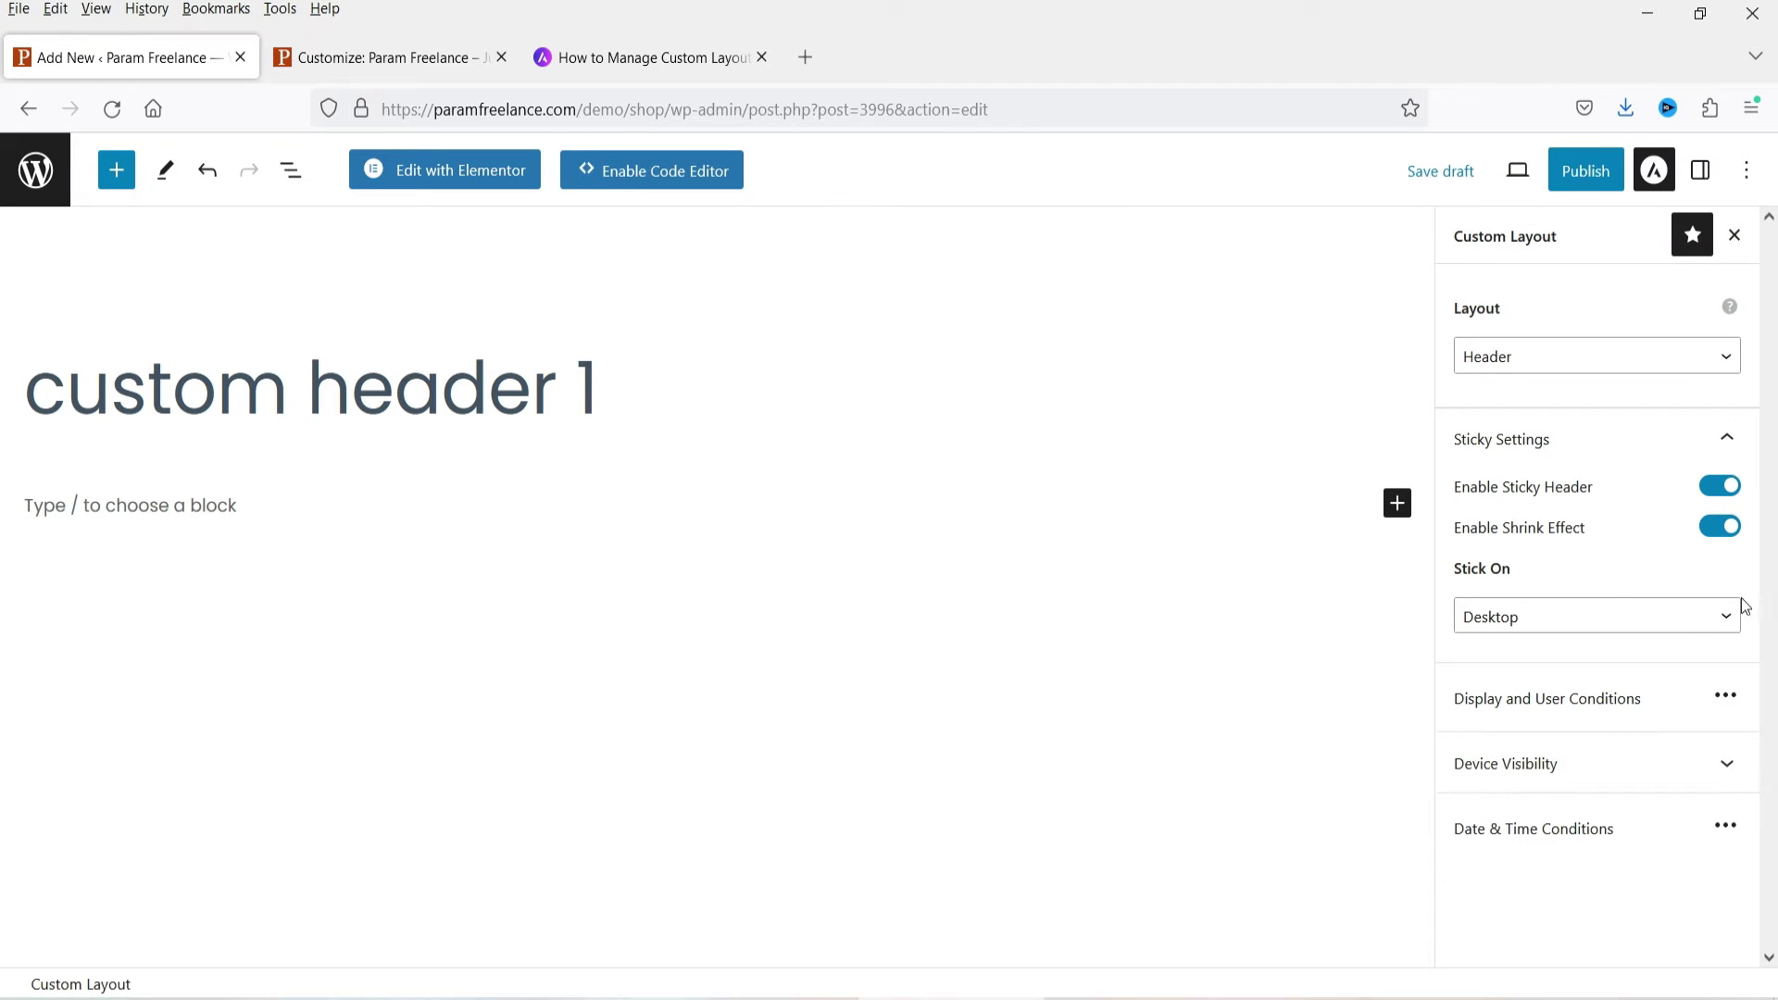
{"action": "left_click", "coordinate": [1544, 765]}
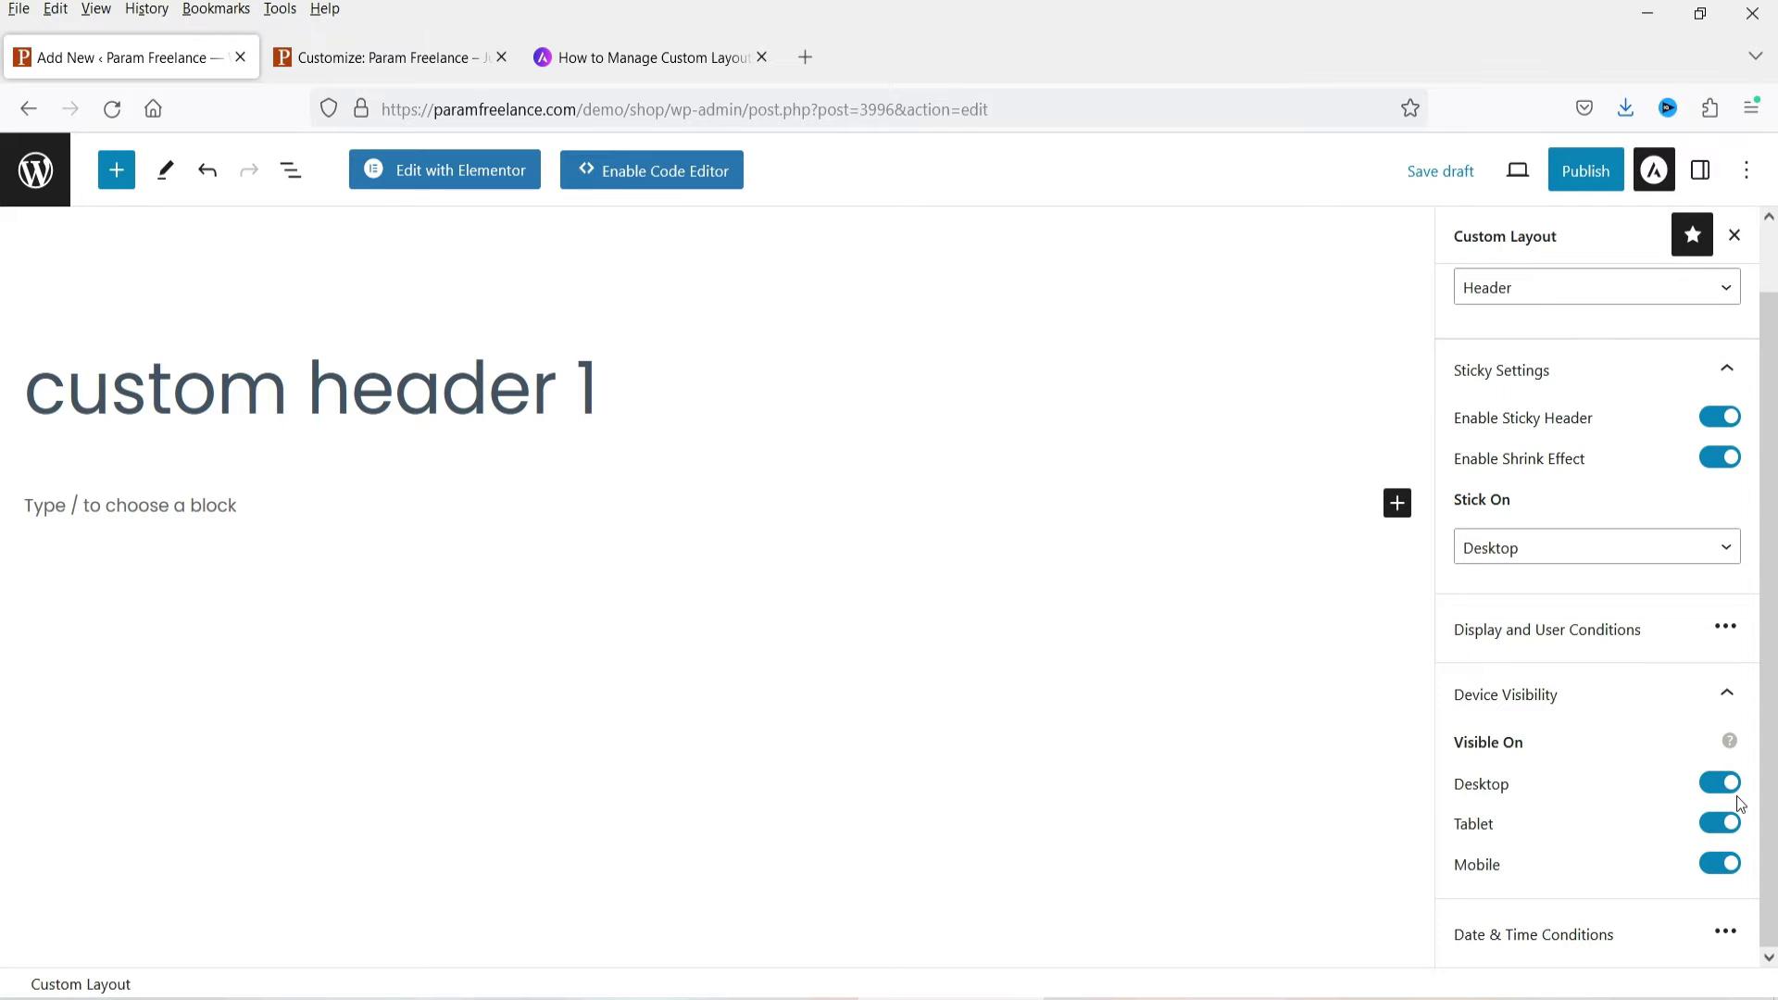
{"action": "left_click", "coordinate": [1697, 868]}
{"action": "left_click", "coordinate": [1708, 870]}
Examine the Time Event options in the Date & Time Conditions, leaving Time Event switched off
{"action": "left_click", "coordinate": [1599, 936]}
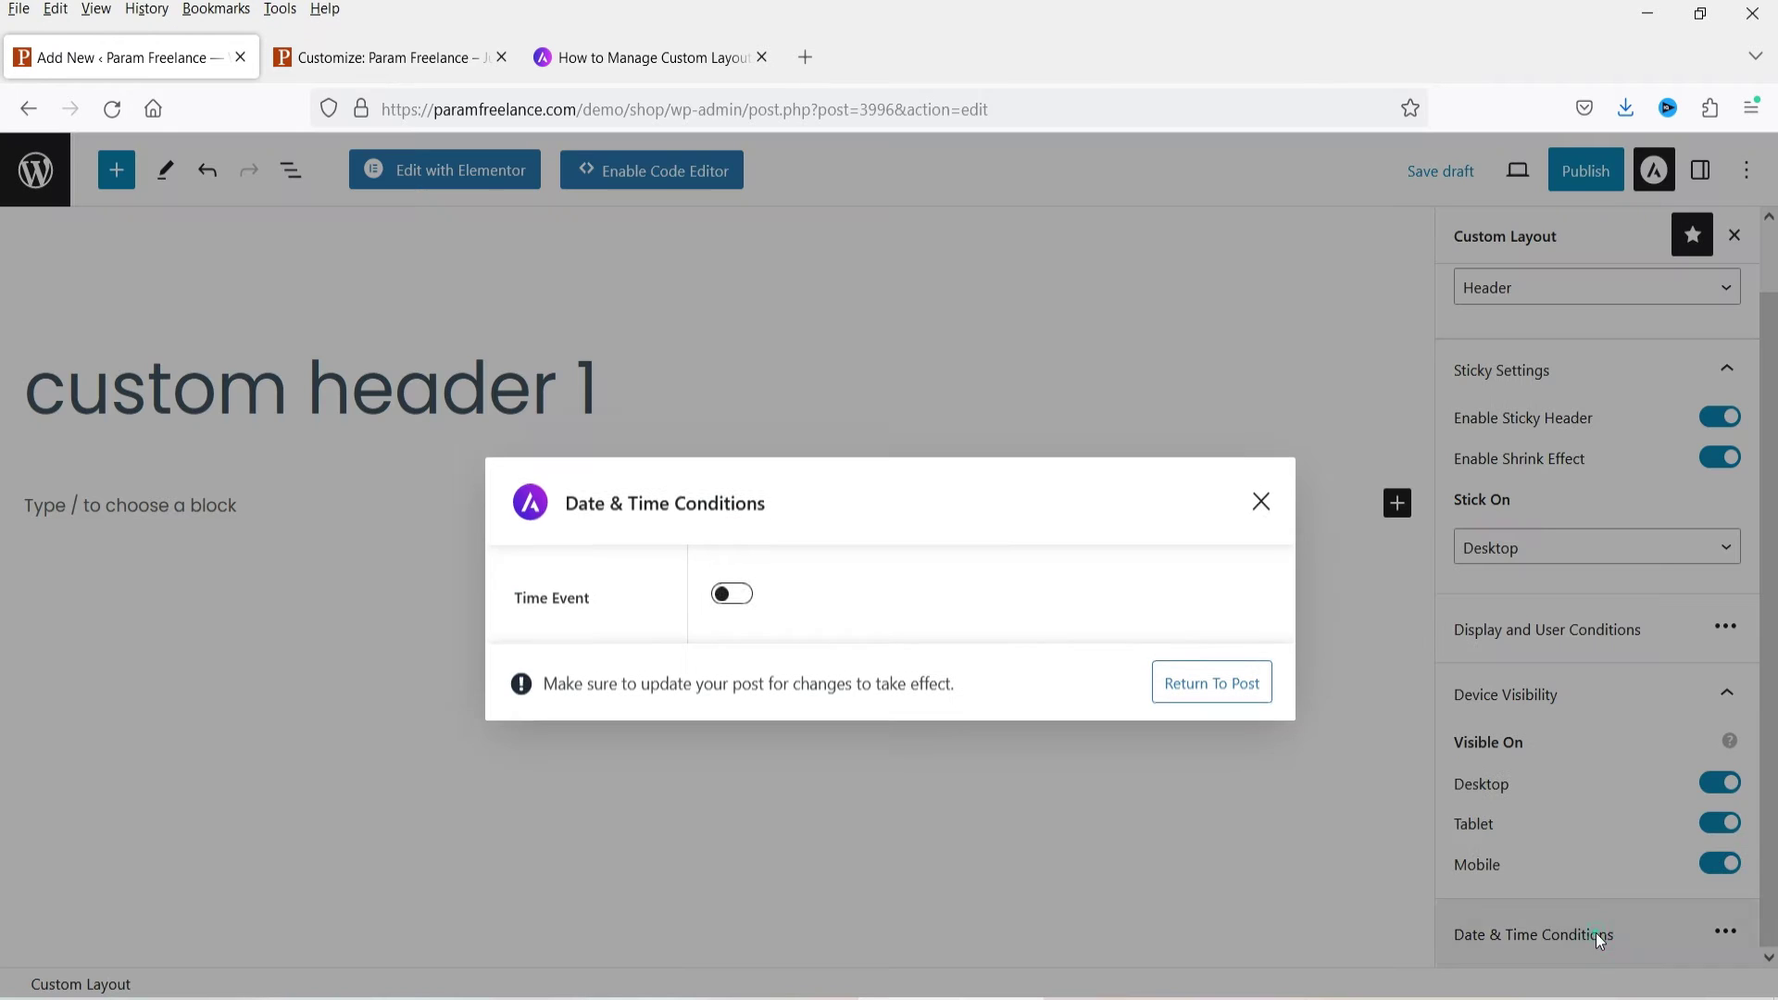
{"action": "left_click", "coordinate": [735, 581]}
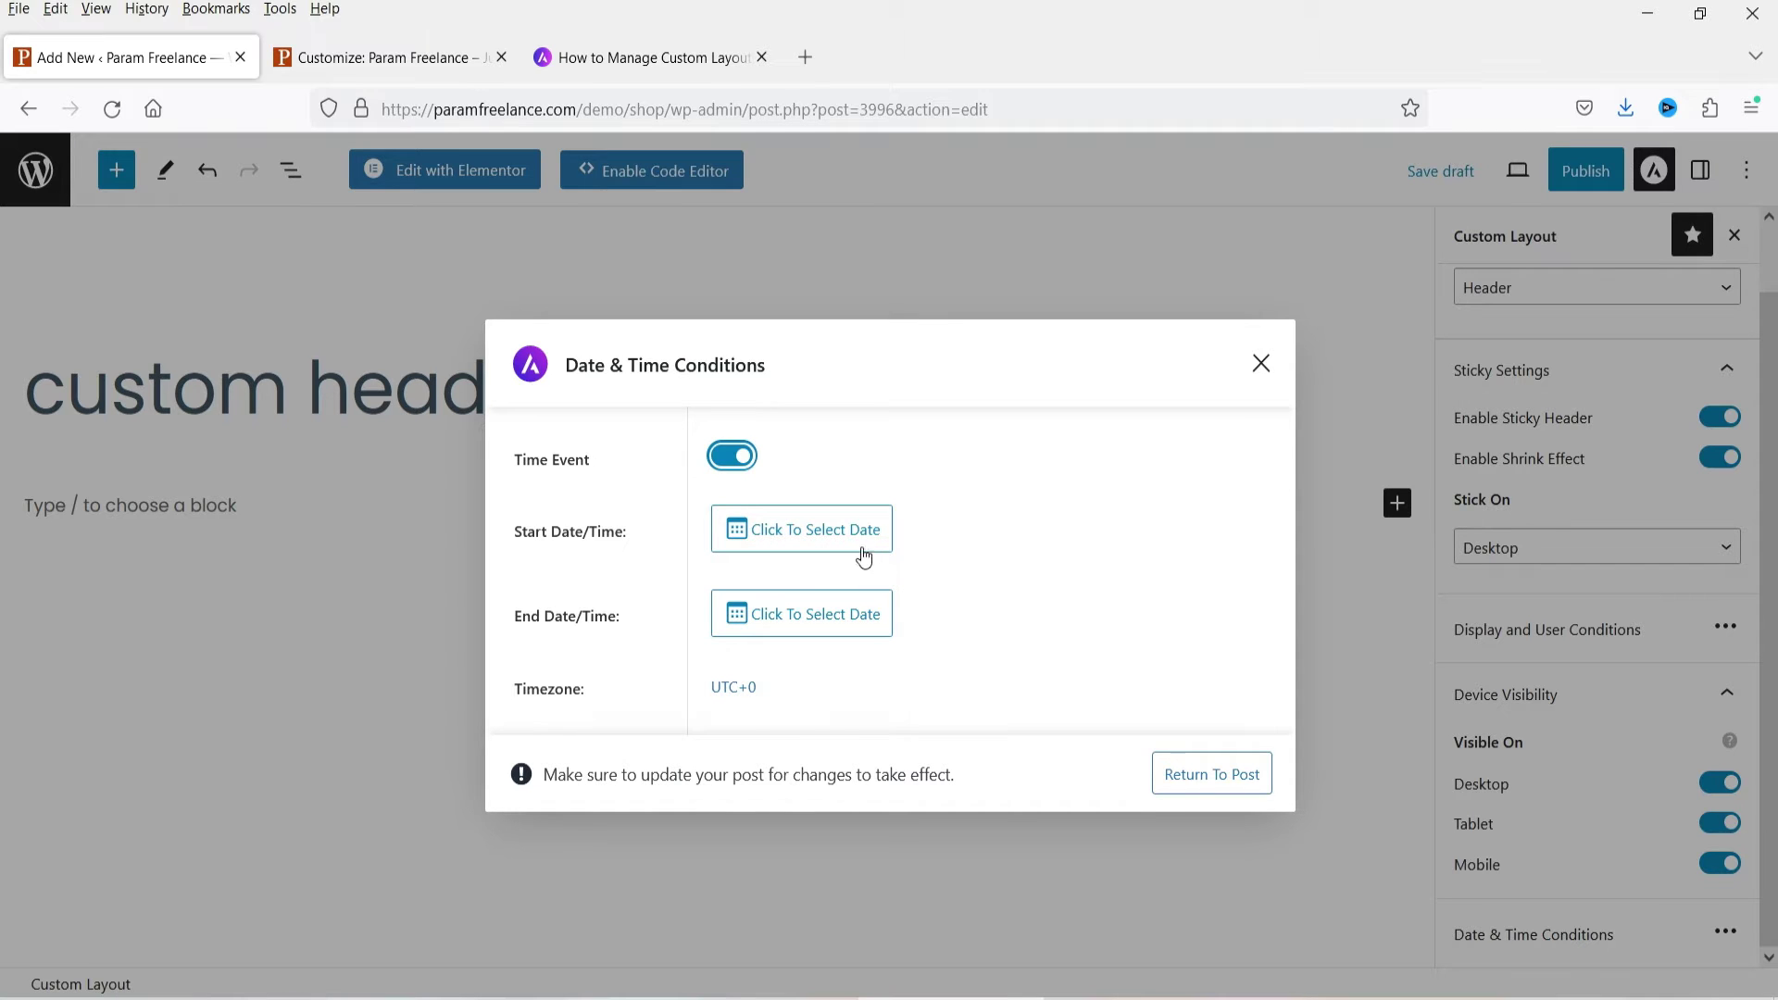
{"action": "left_click", "coordinate": [732, 457]}
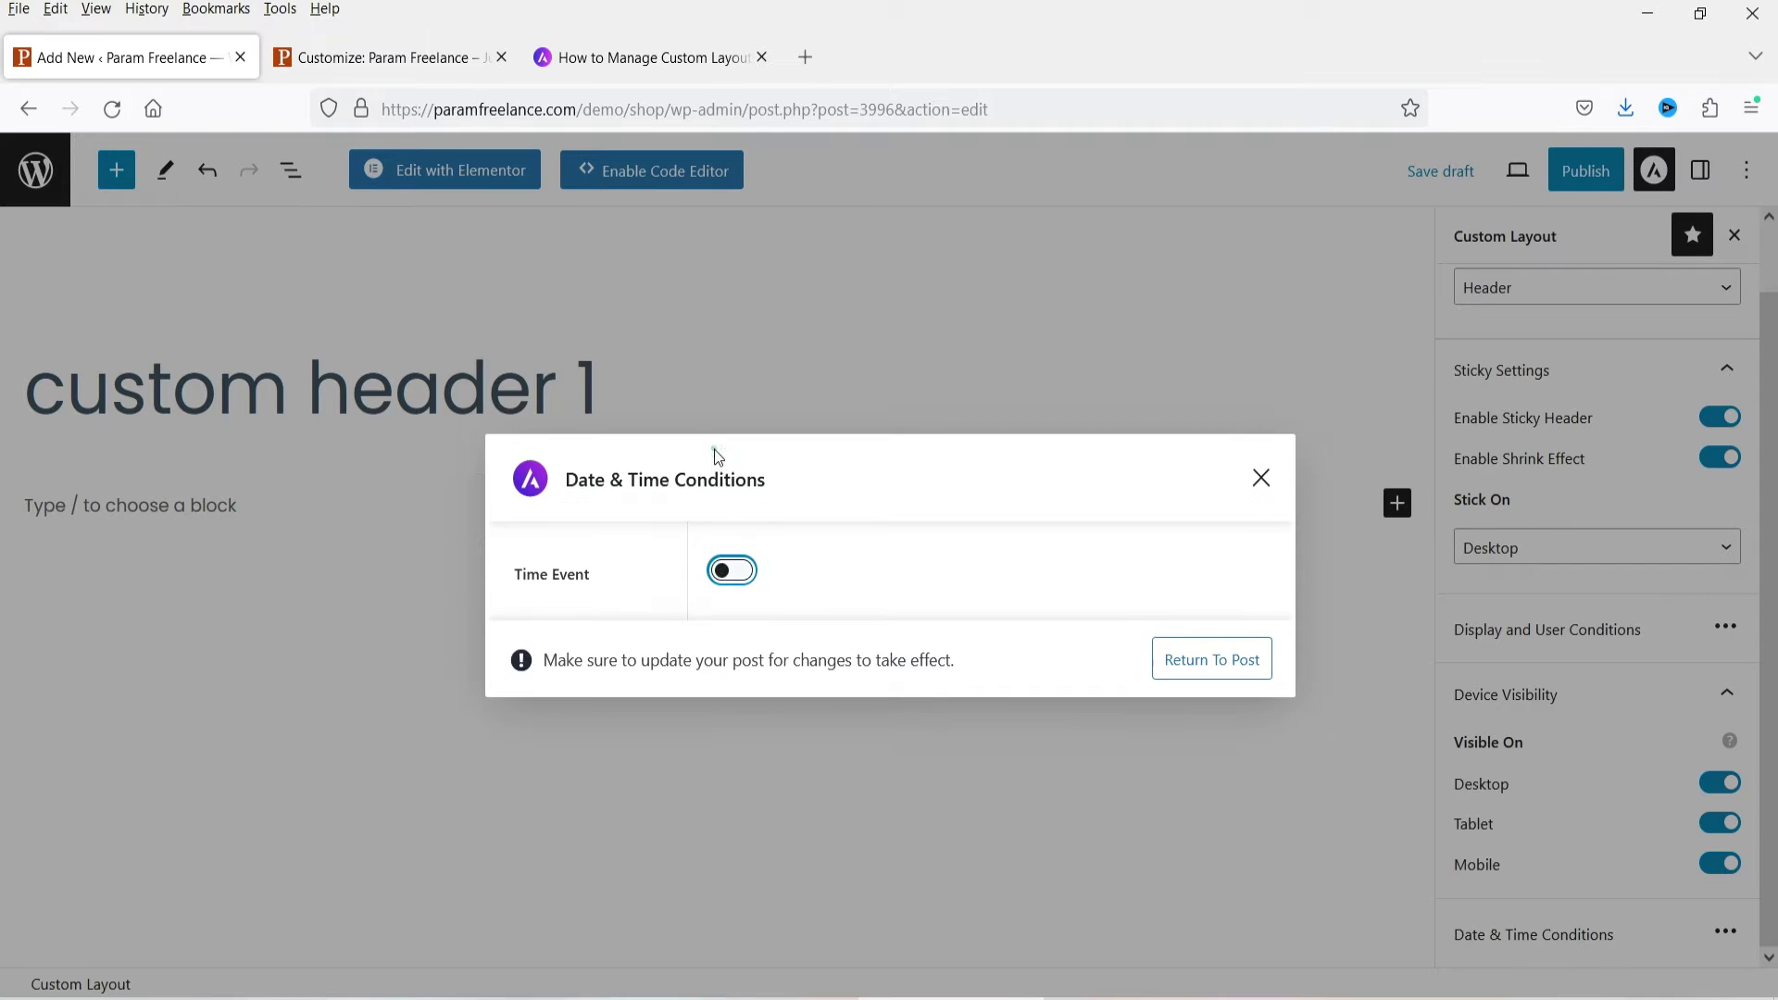
{"action": "left_click", "coordinate": [1202, 663]}
Publish the custom header 1 layout and open it for editing with Elementor
{"action": "scroll", "coordinate": [1612, 729], "scroll_direction": "up", "scroll_amount": 1}
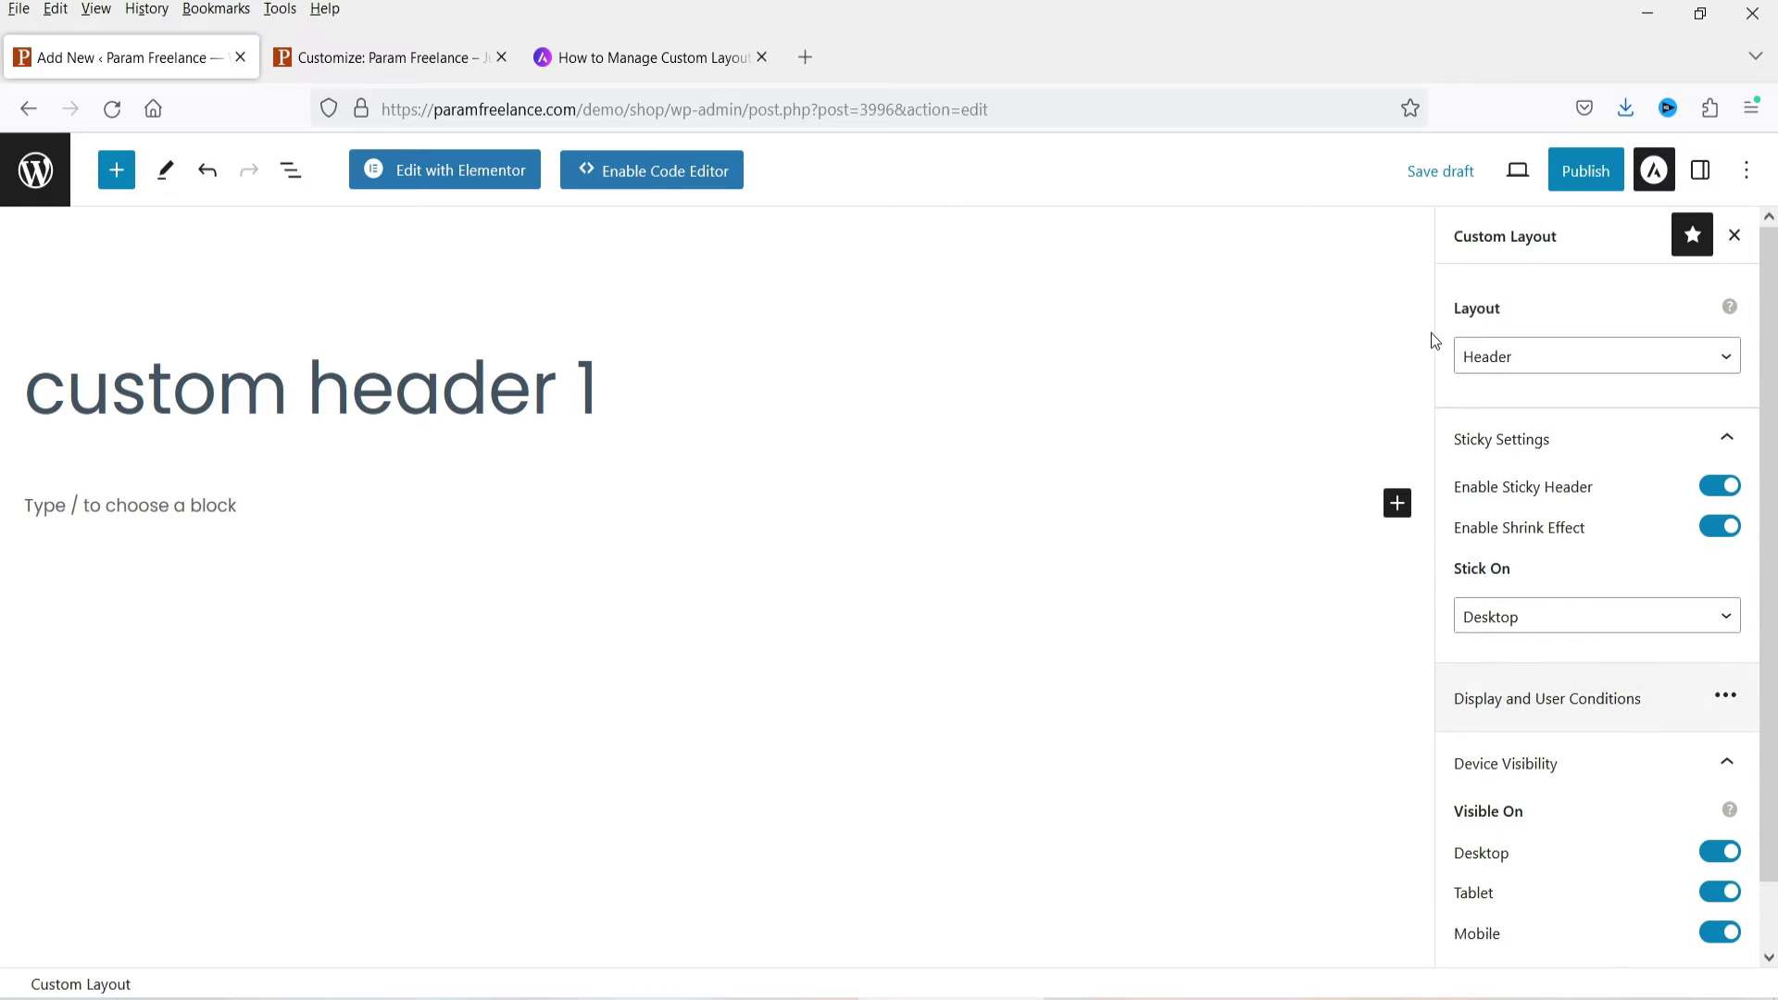
{"action": "left_click", "coordinate": [1584, 172]}
{"action": "left_click", "coordinate": [1574, 172]}
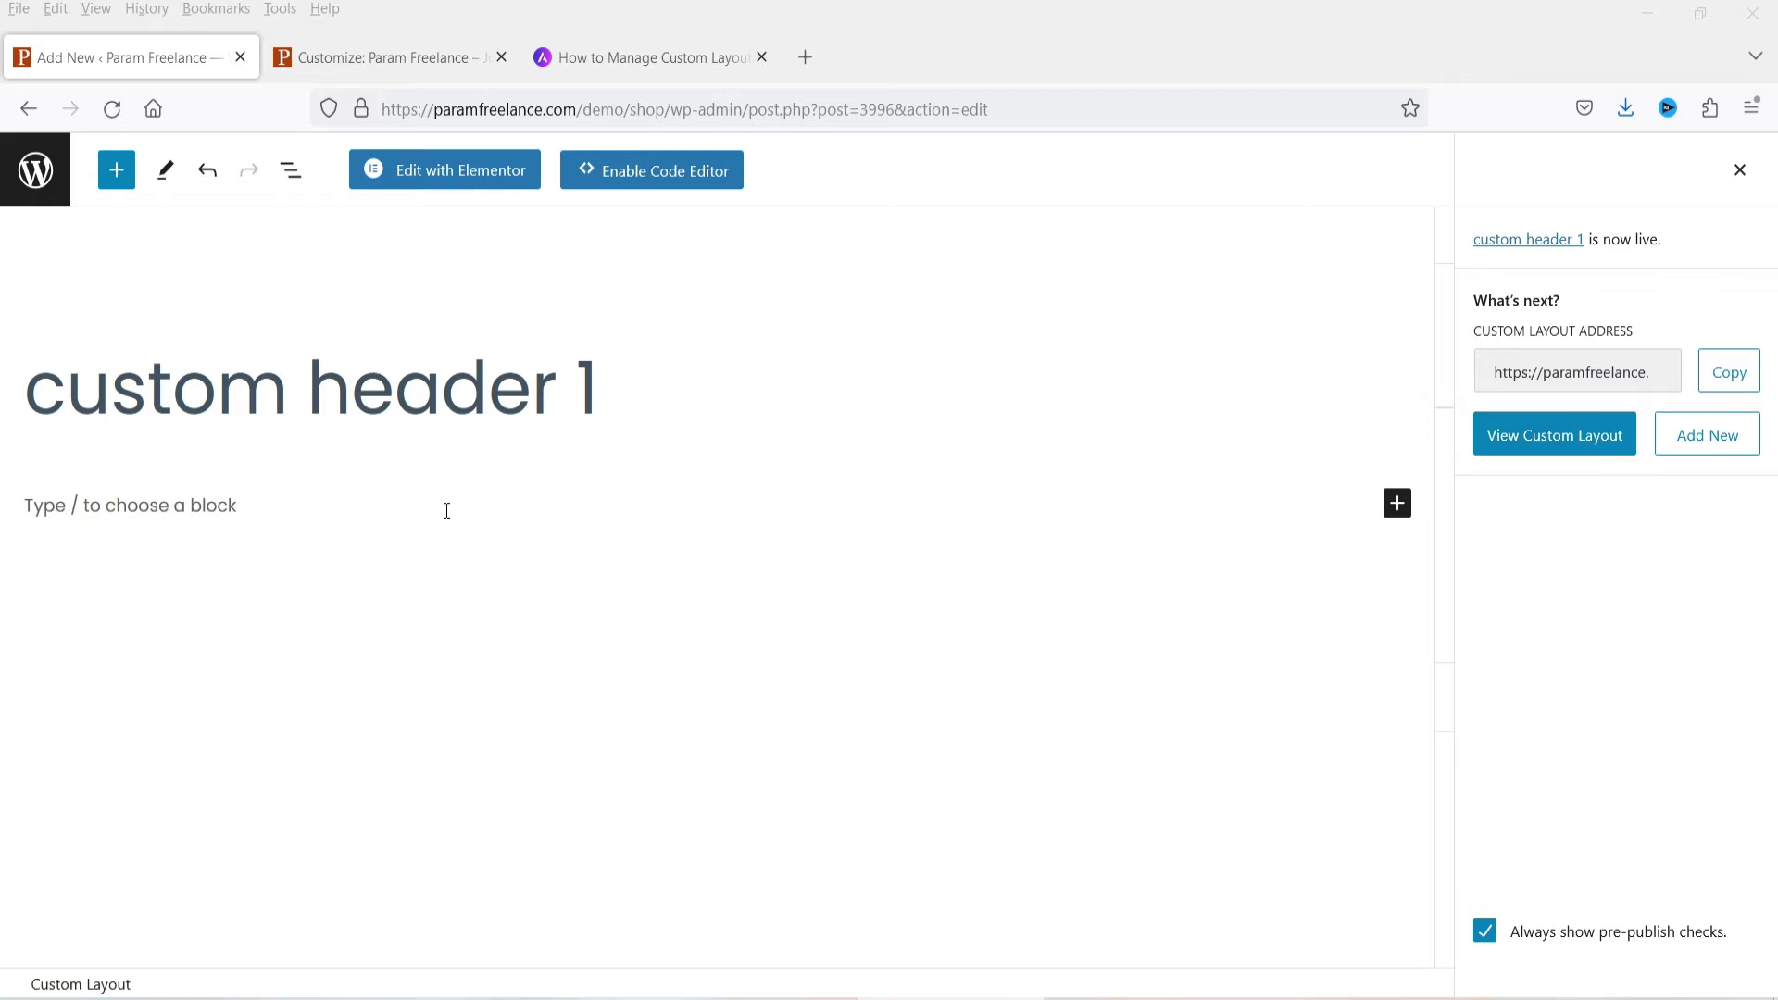
{"action": "left_click", "coordinate": [453, 189]}
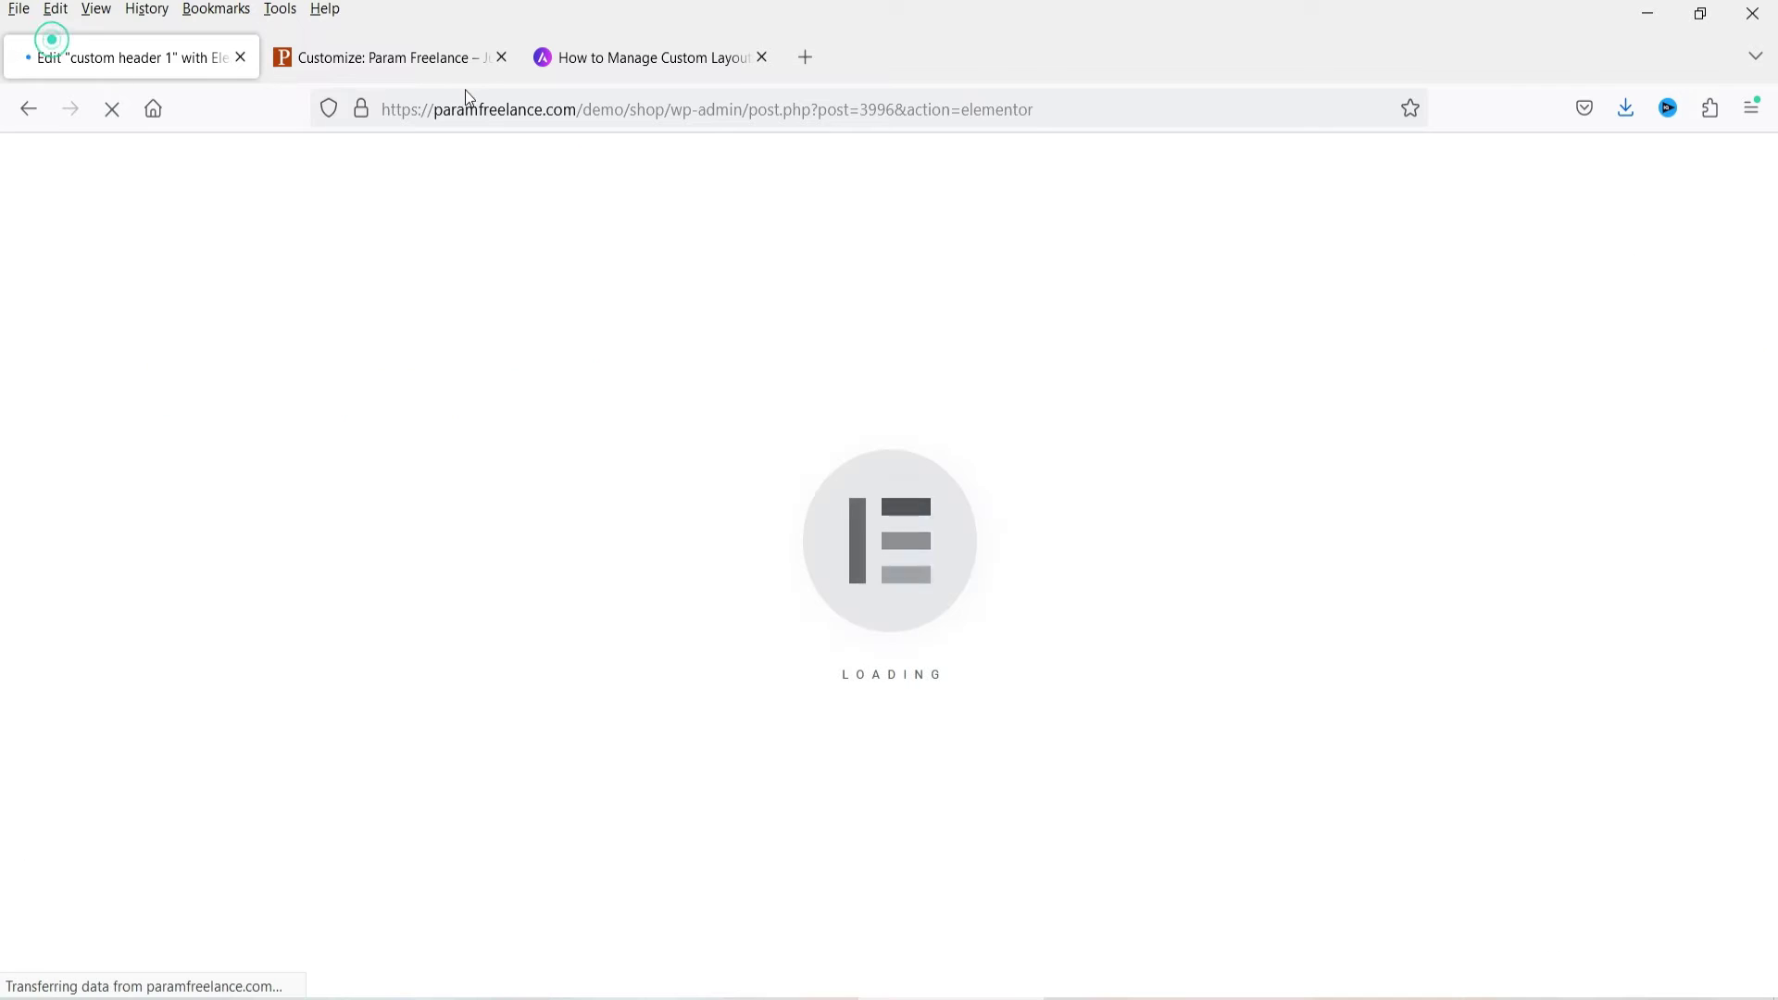
View the site's current header on the live Shop page and return to the Elementor editor
{"action": "left_click", "coordinate": [413, 77]}
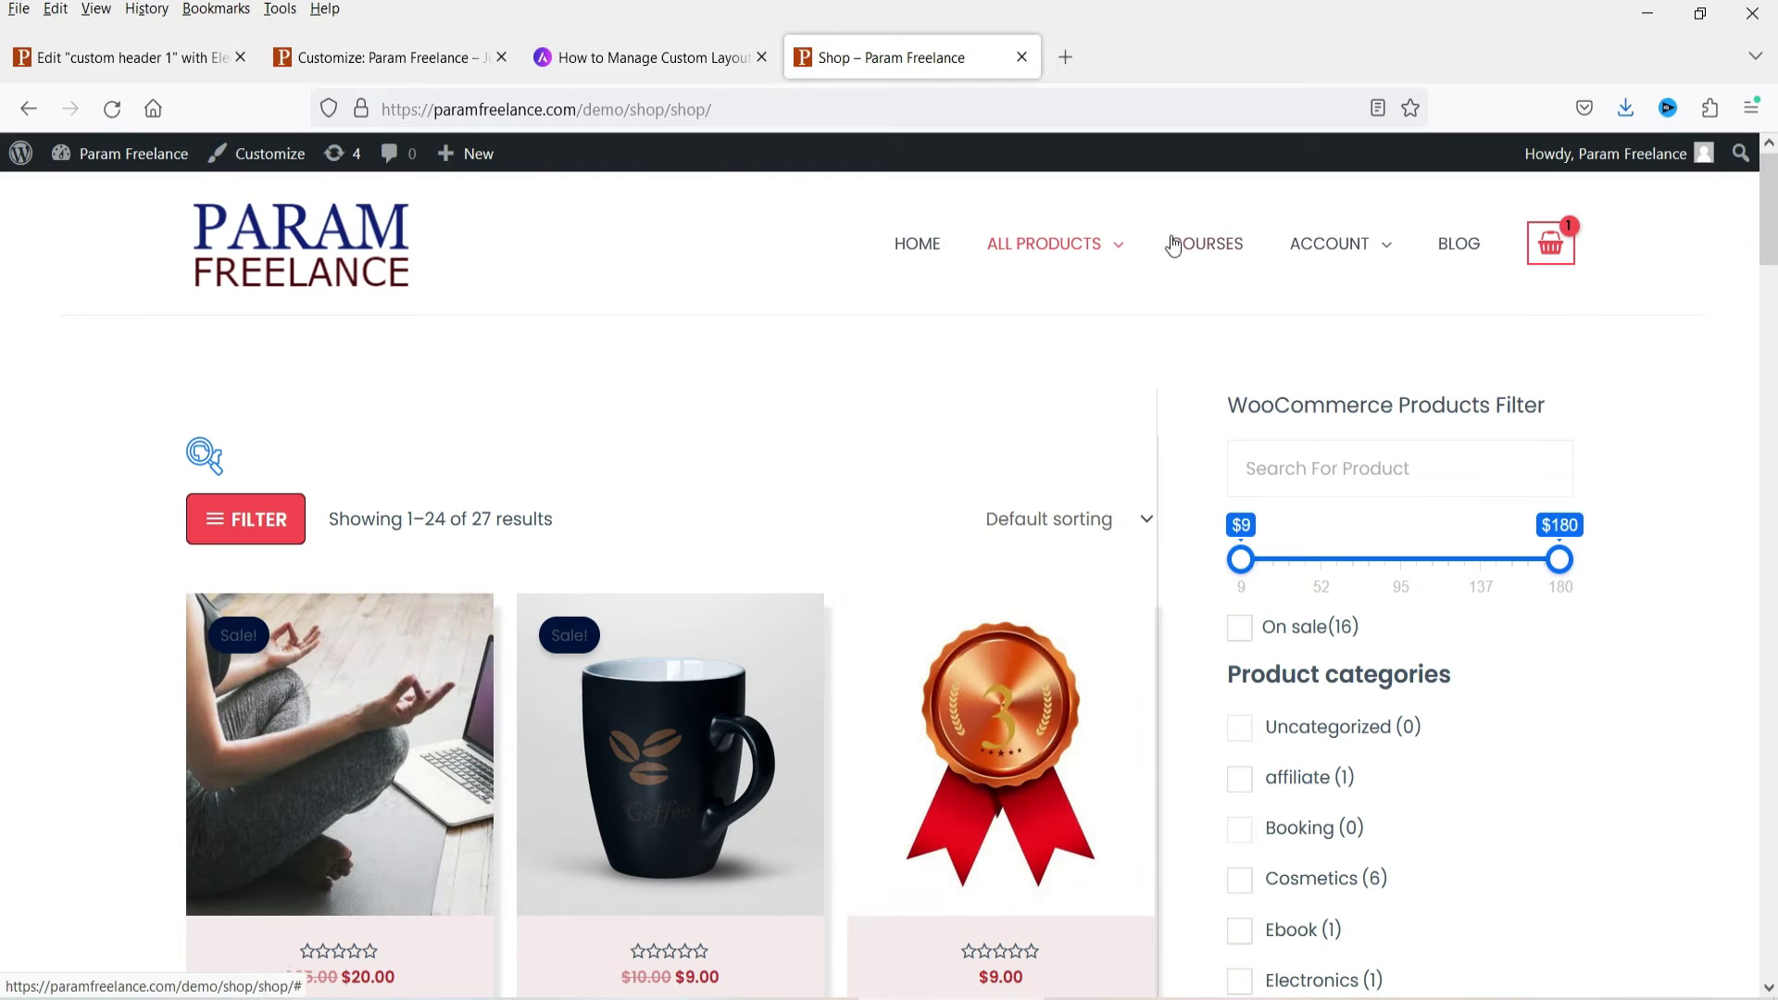
{"action": "left_click", "coordinate": [370, 59]}
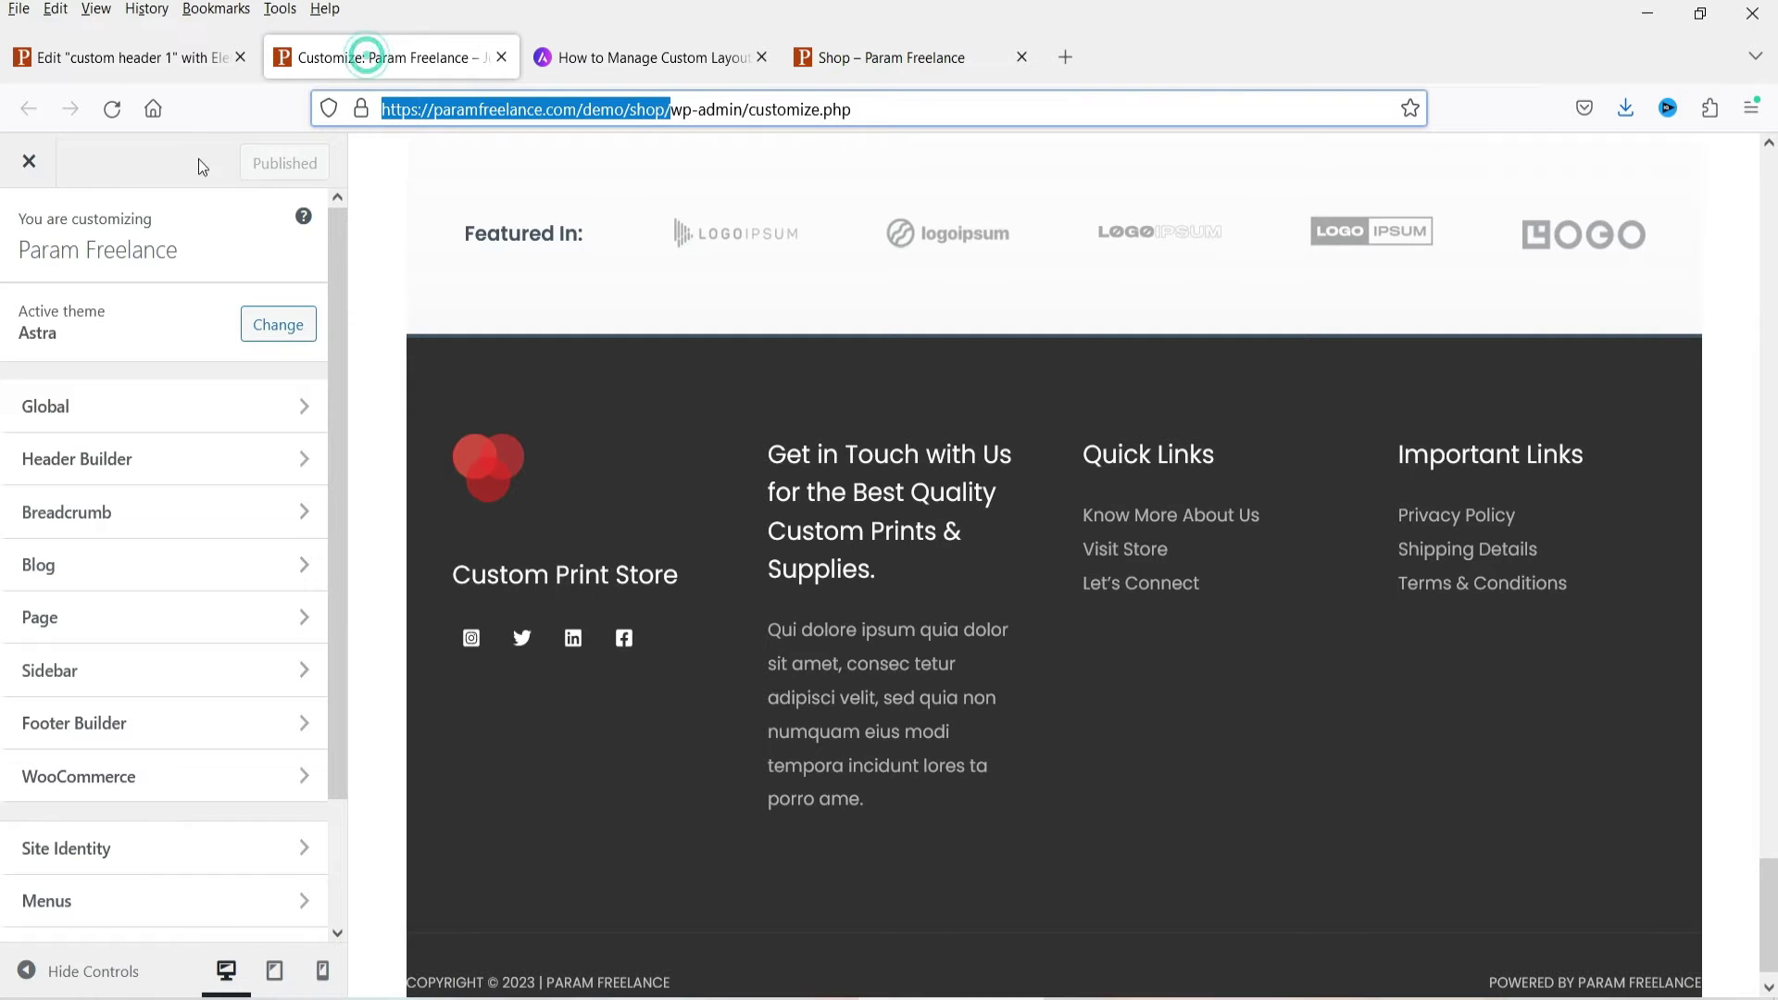
{"action": "left_click", "coordinate": [113, 59]}
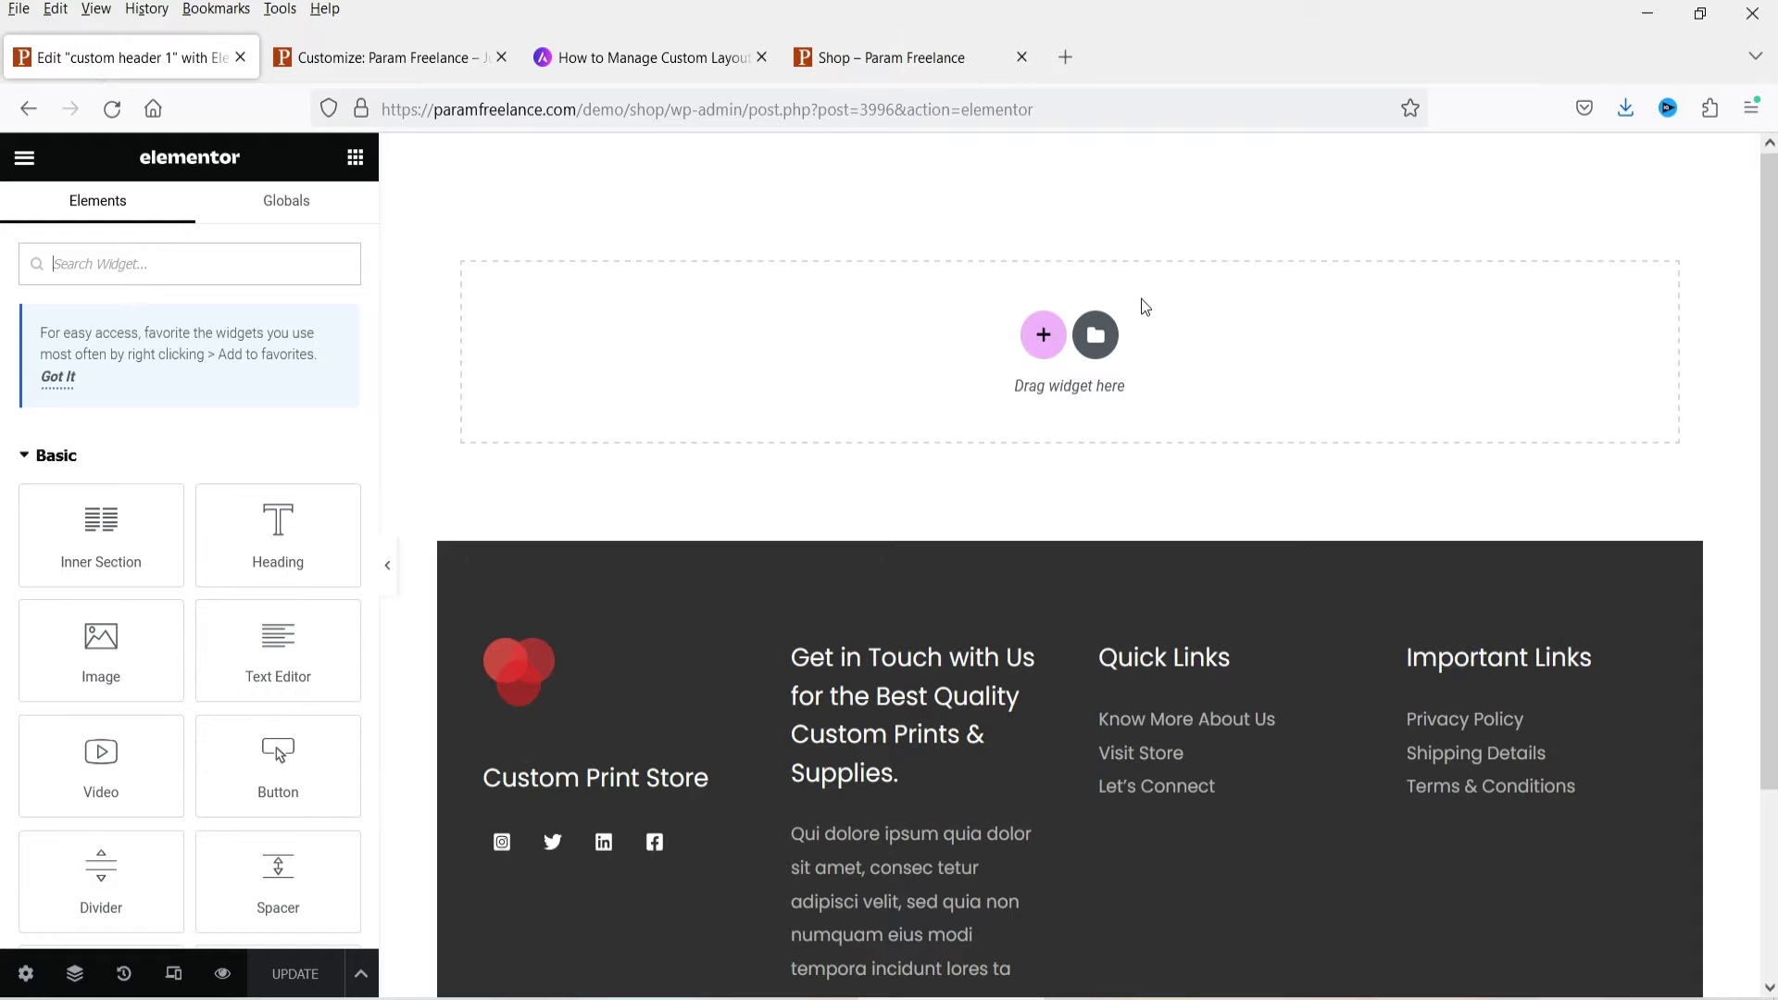
{"action": "left_click", "coordinate": [1043, 335]}
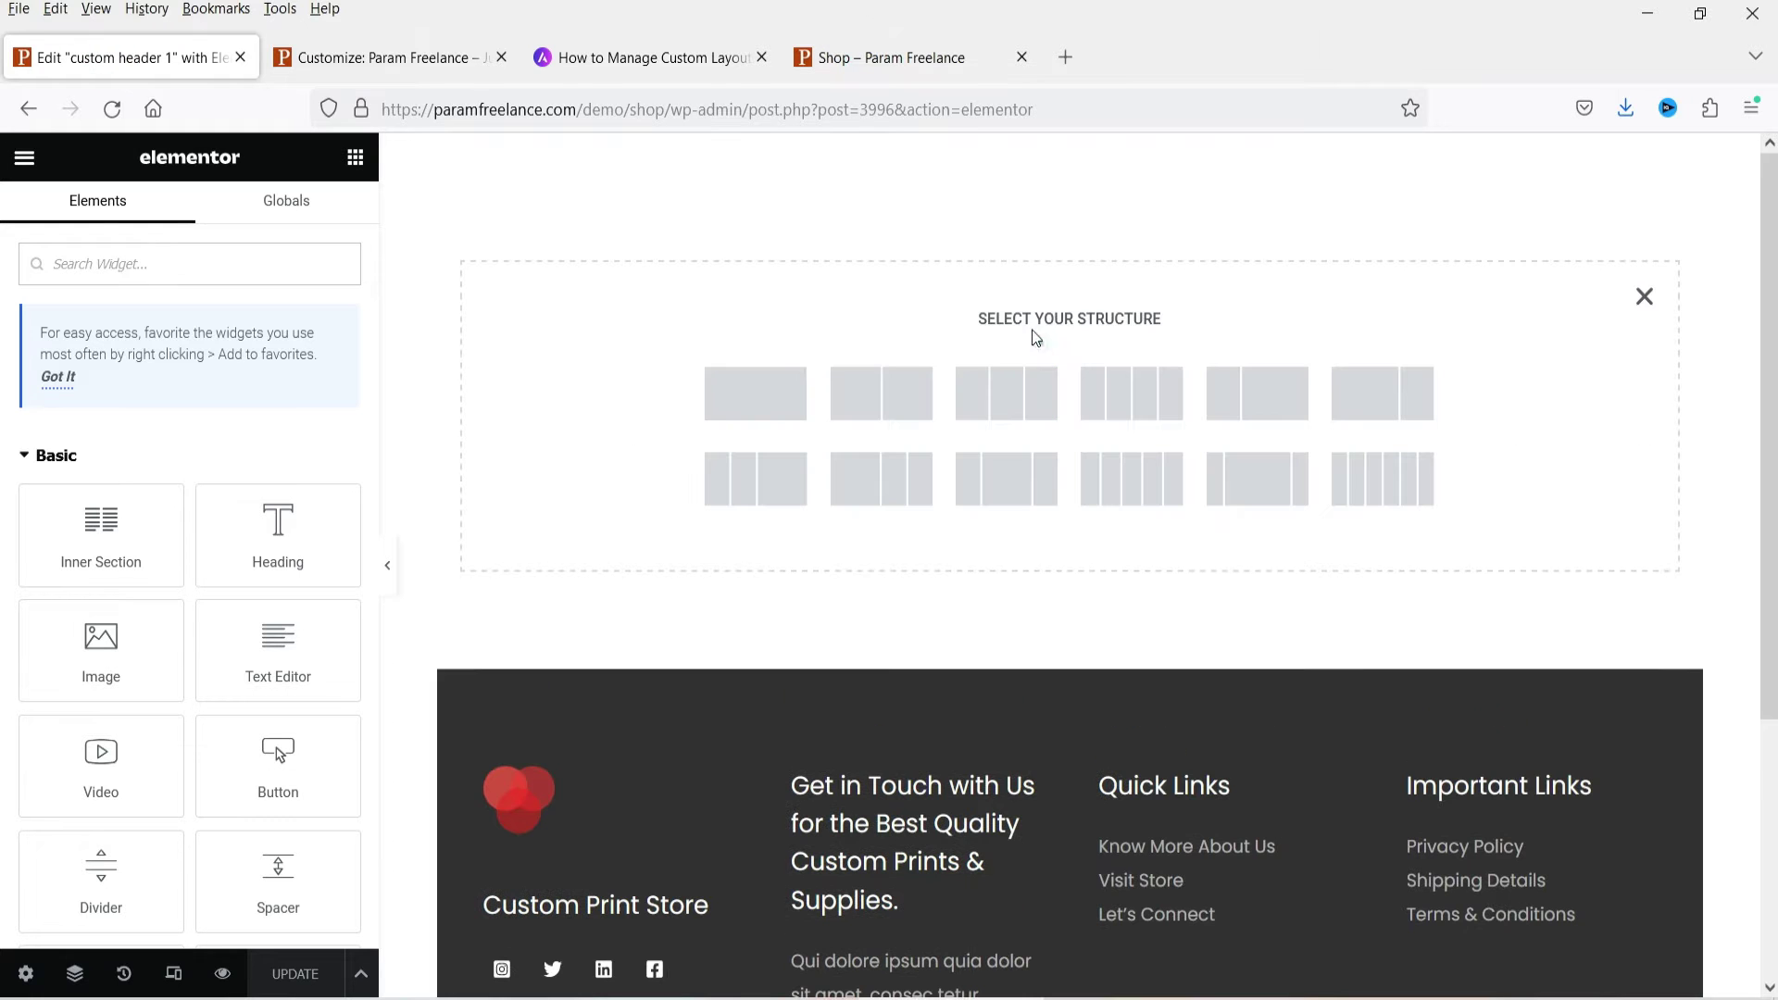
{"action": "left_click", "coordinate": [786, 393]}
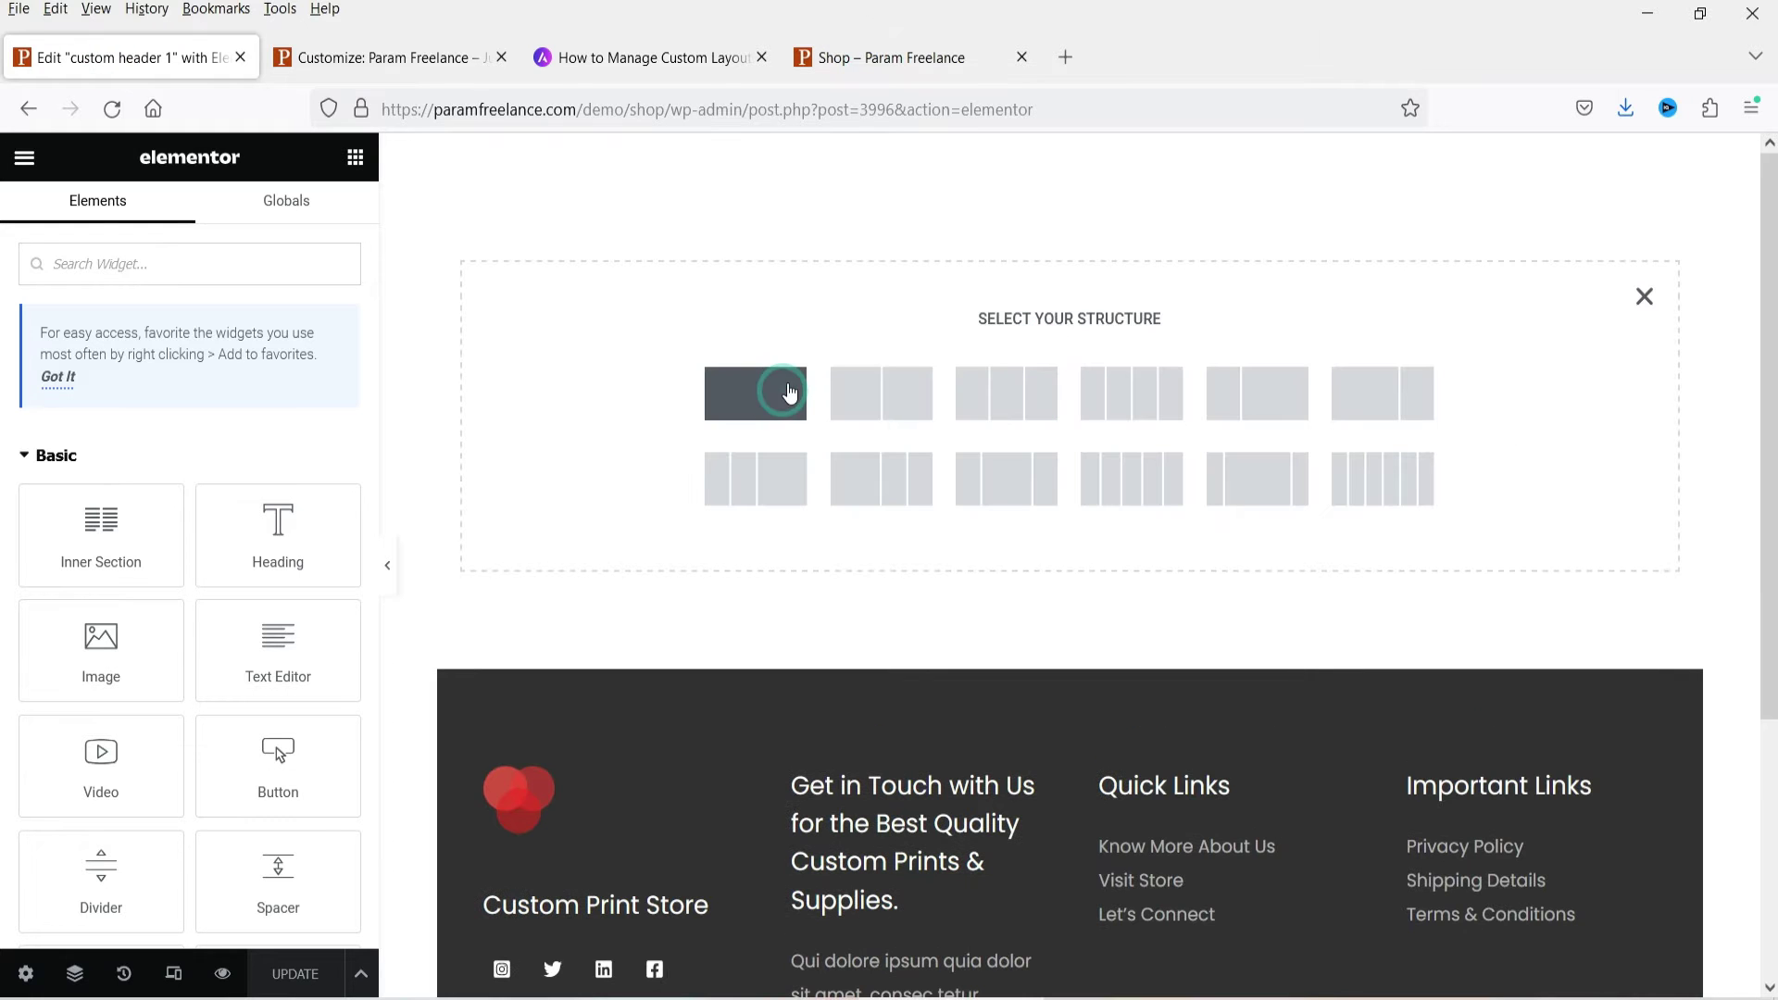
{"action": "left_click", "coordinate": [1645, 298]}
Add a two-column section with a wide first column and a narrow second one, and set its content width to Full Width
{"action": "left_click", "coordinate": [1043, 339]}
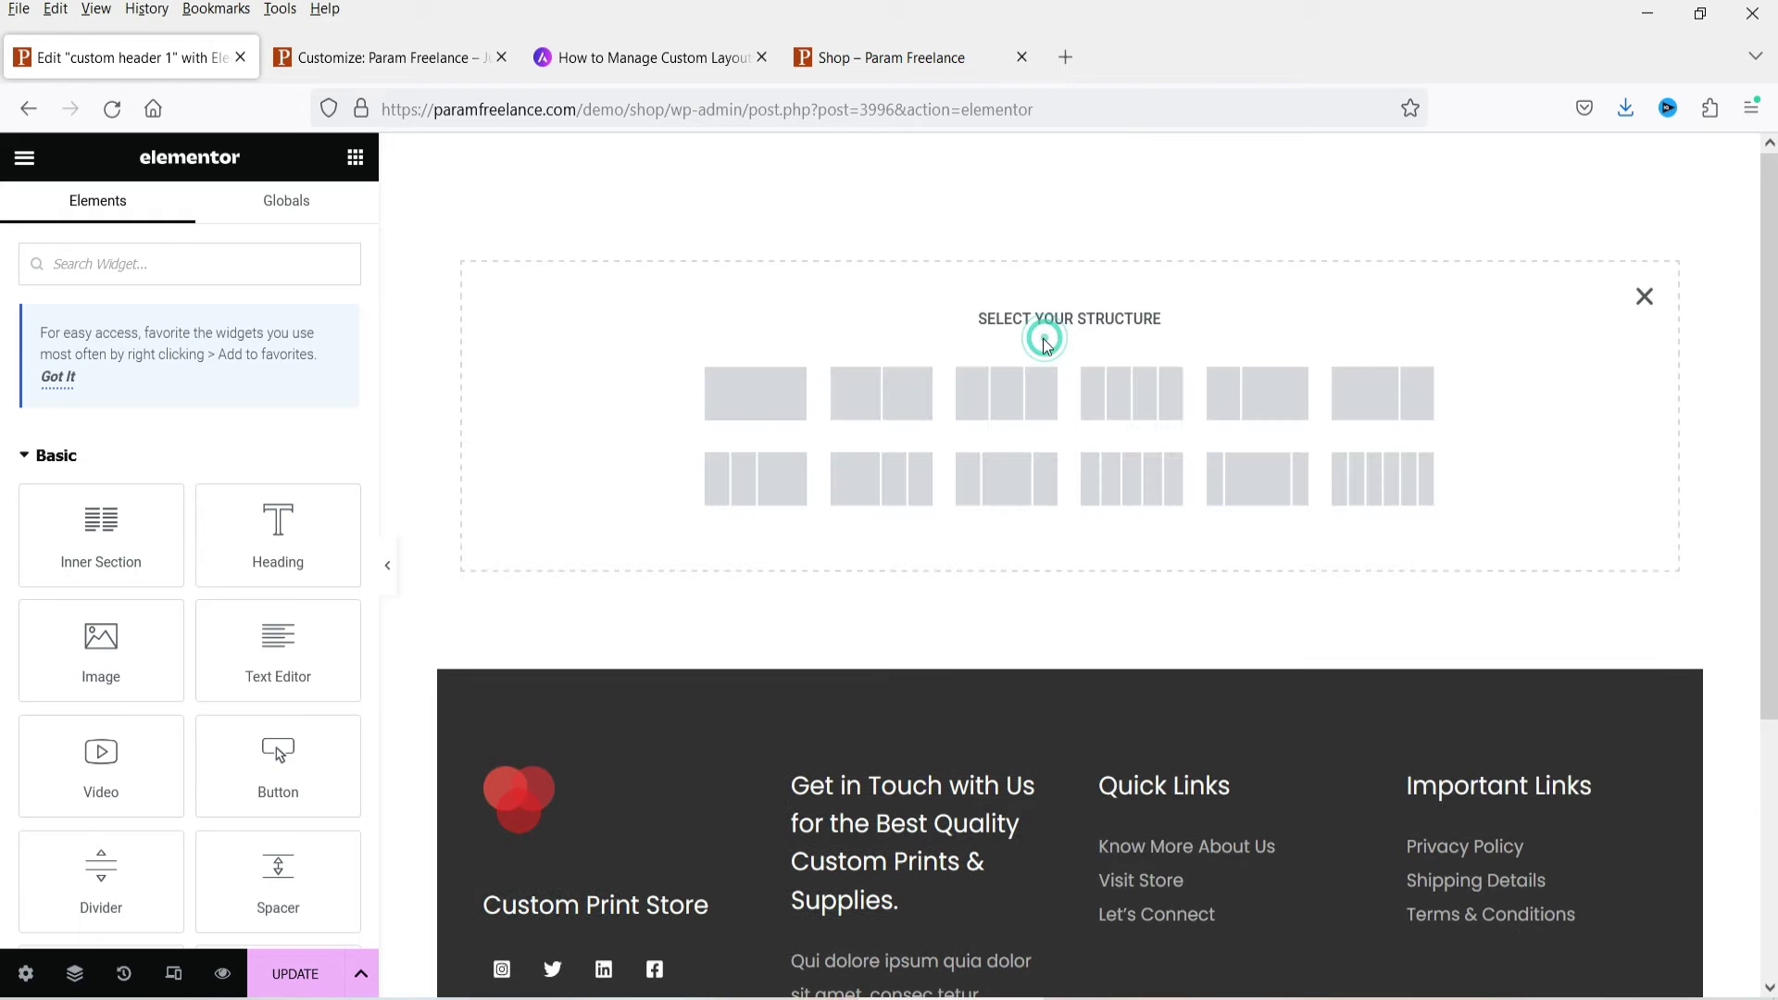
{"action": "left_click", "coordinate": [1340, 408]}
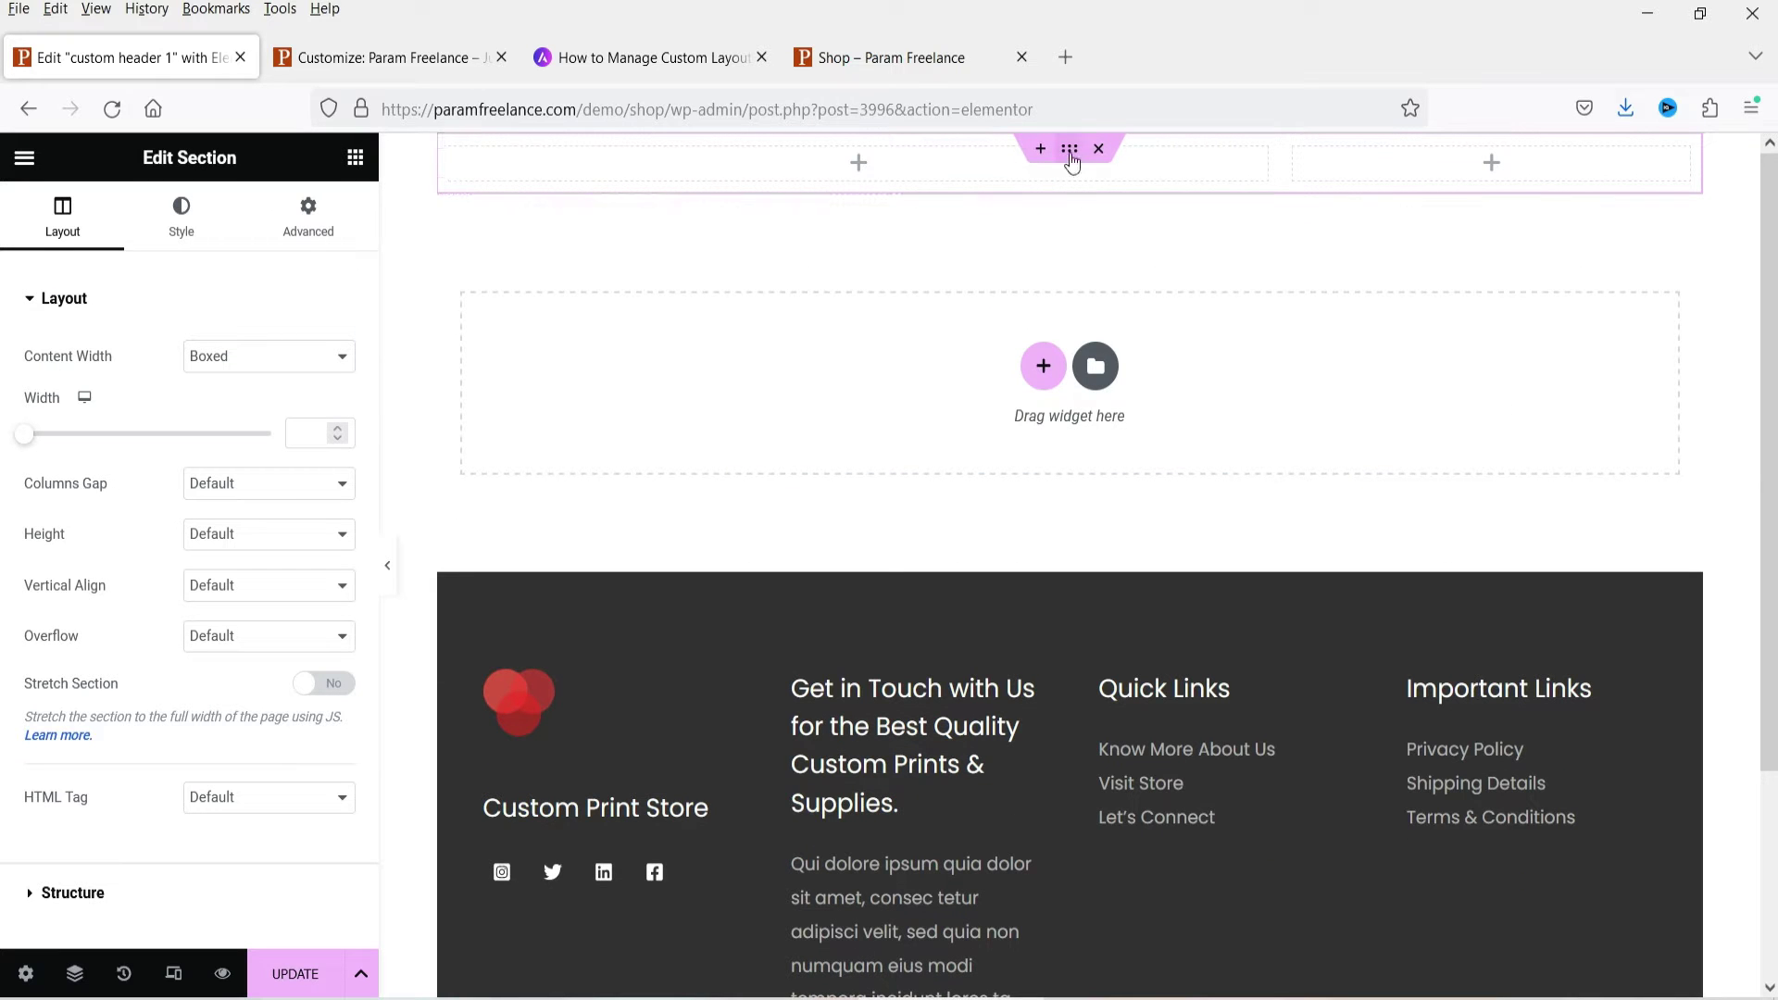
{"action": "left_click", "coordinate": [236, 356]}
{"action": "left_click", "coordinate": [254, 422]}
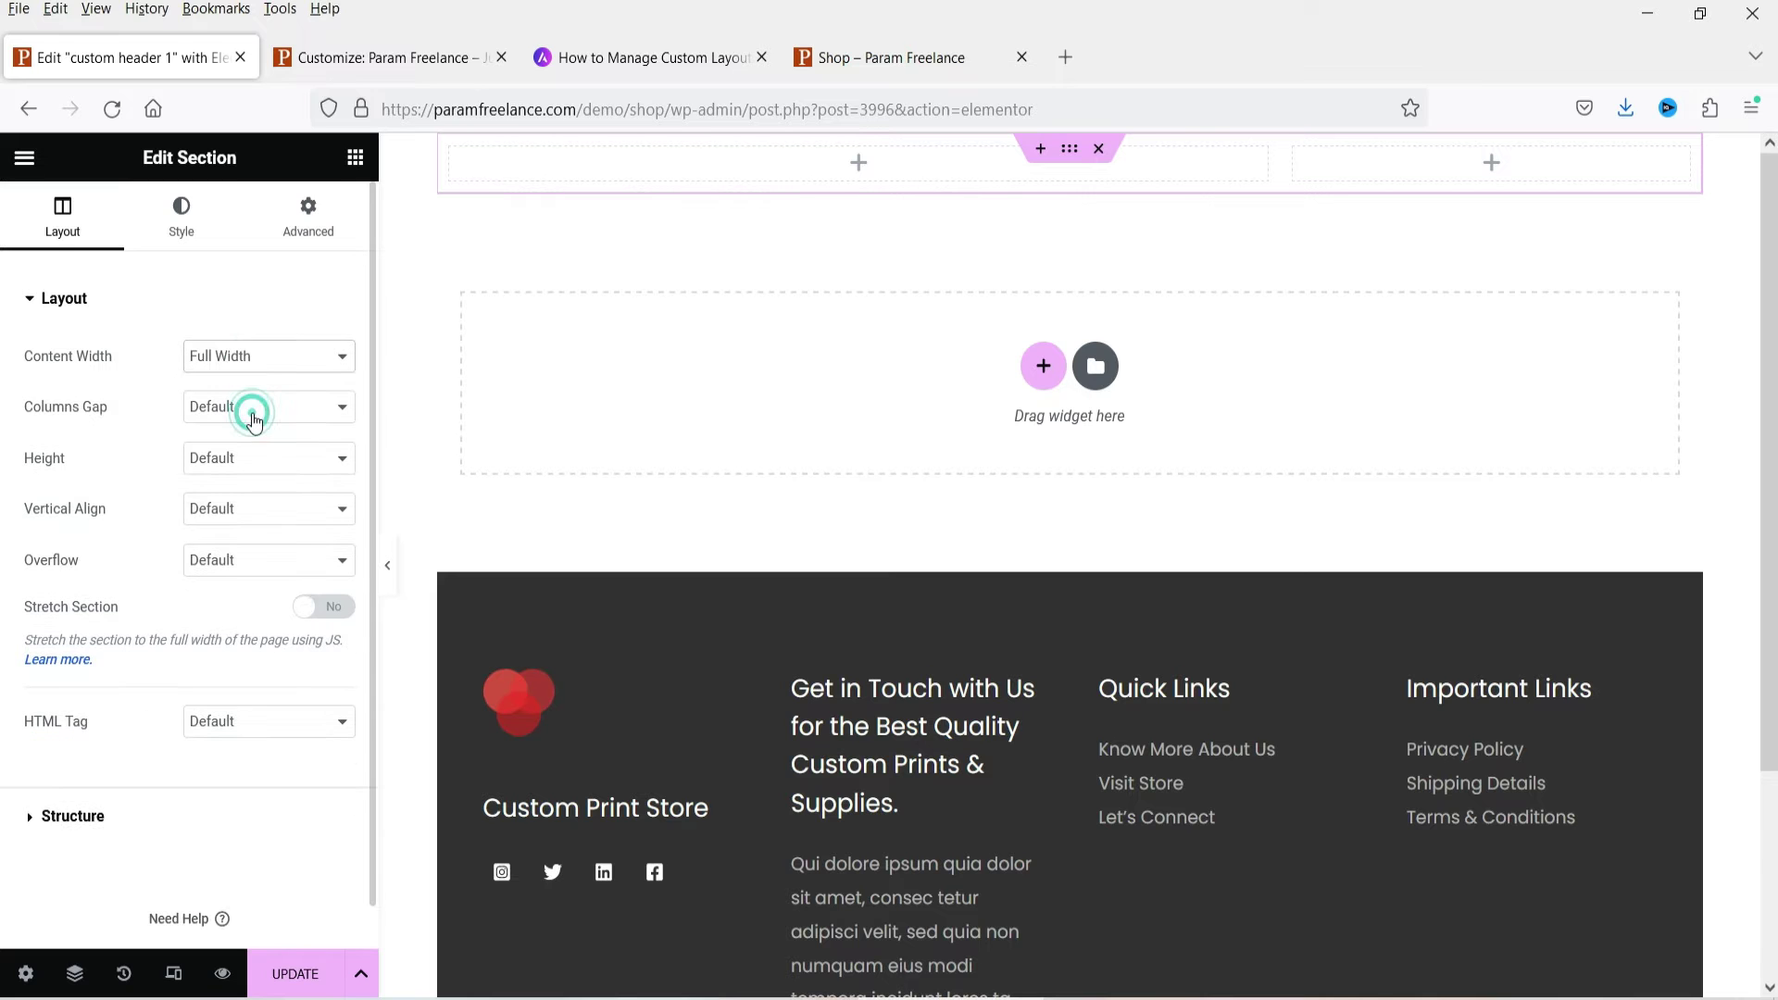
Give the section a classic background in the global Primary color
{"action": "left_click", "coordinate": [181, 225]}
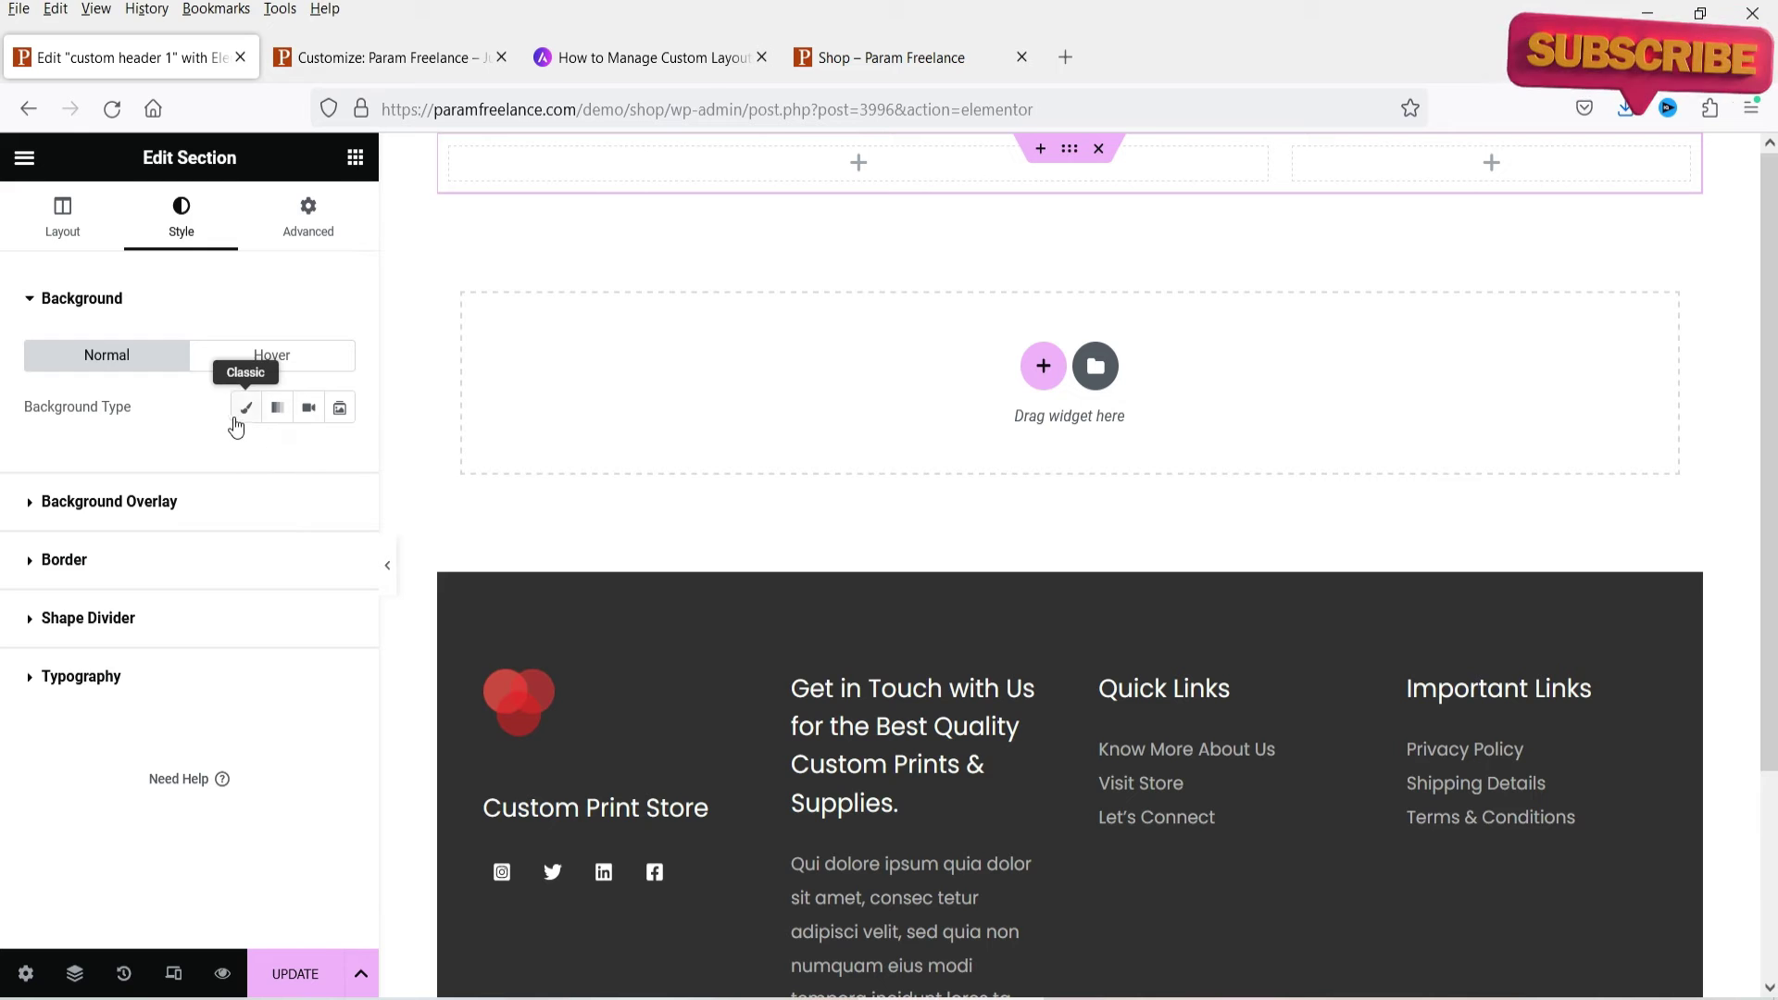
{"action": "left_click", "coordinate": [246, 408]}
{"action": "left_click", "coordinate": [308, 458]}
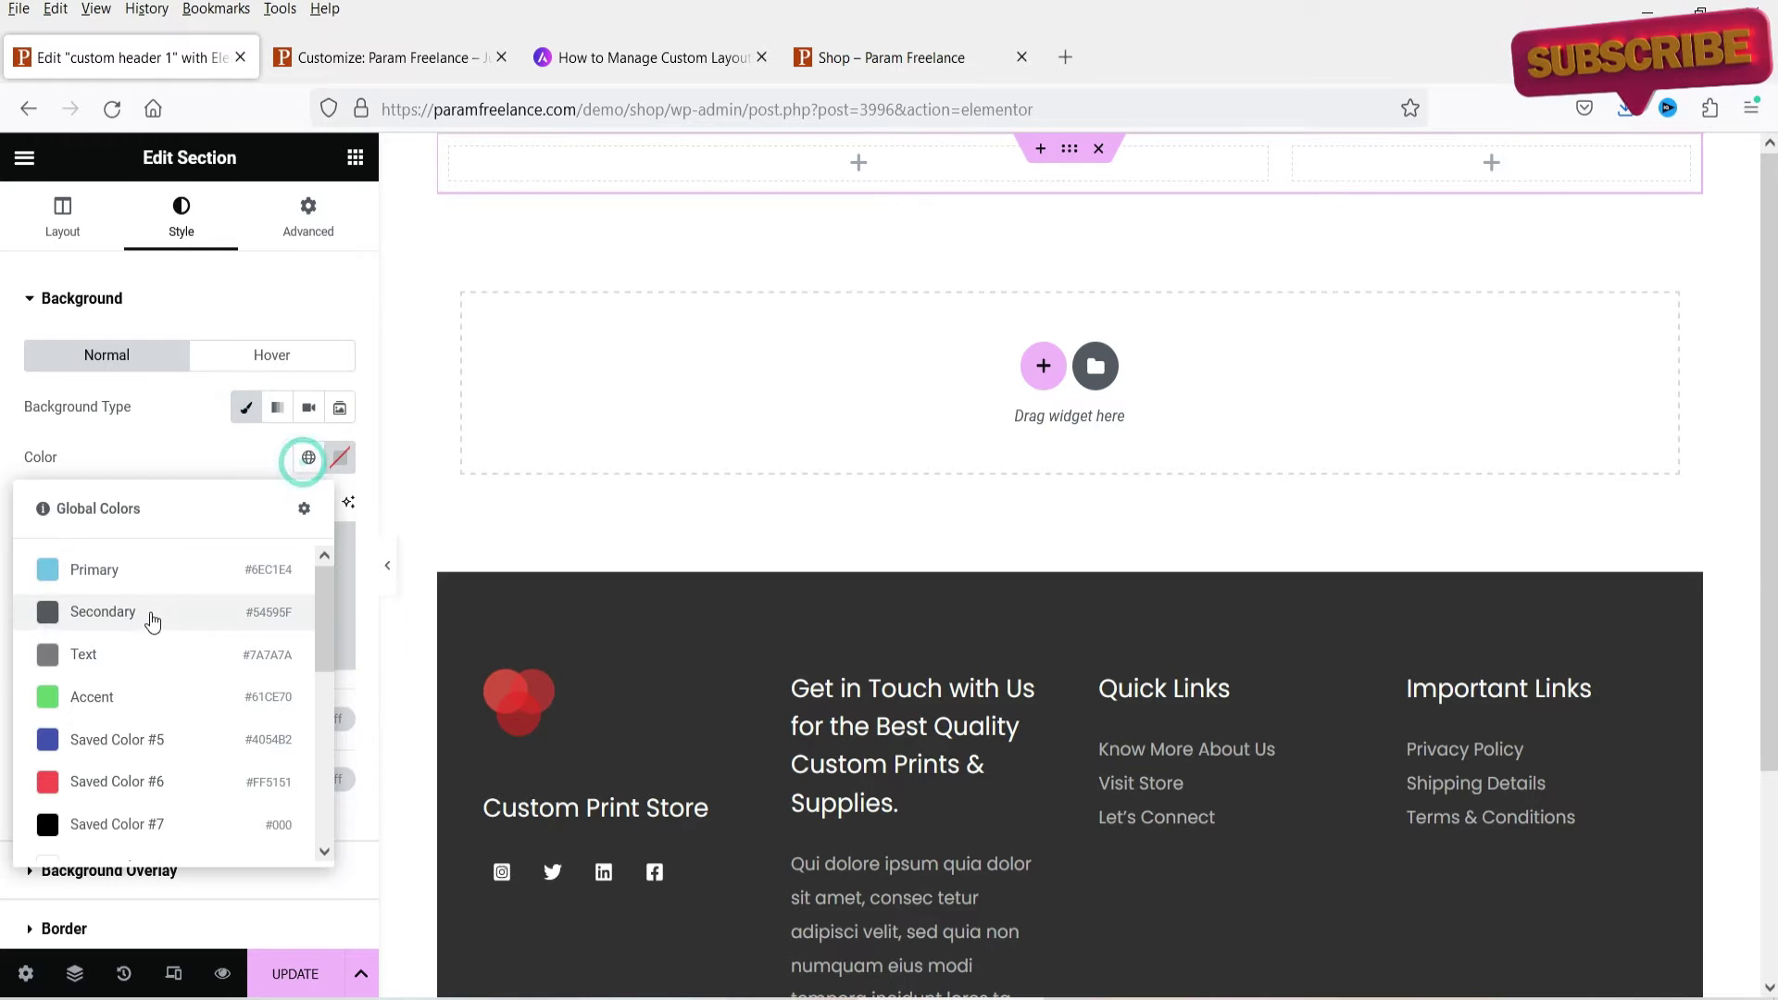
{"action": "left_click", "coordinate": [123, 571]}
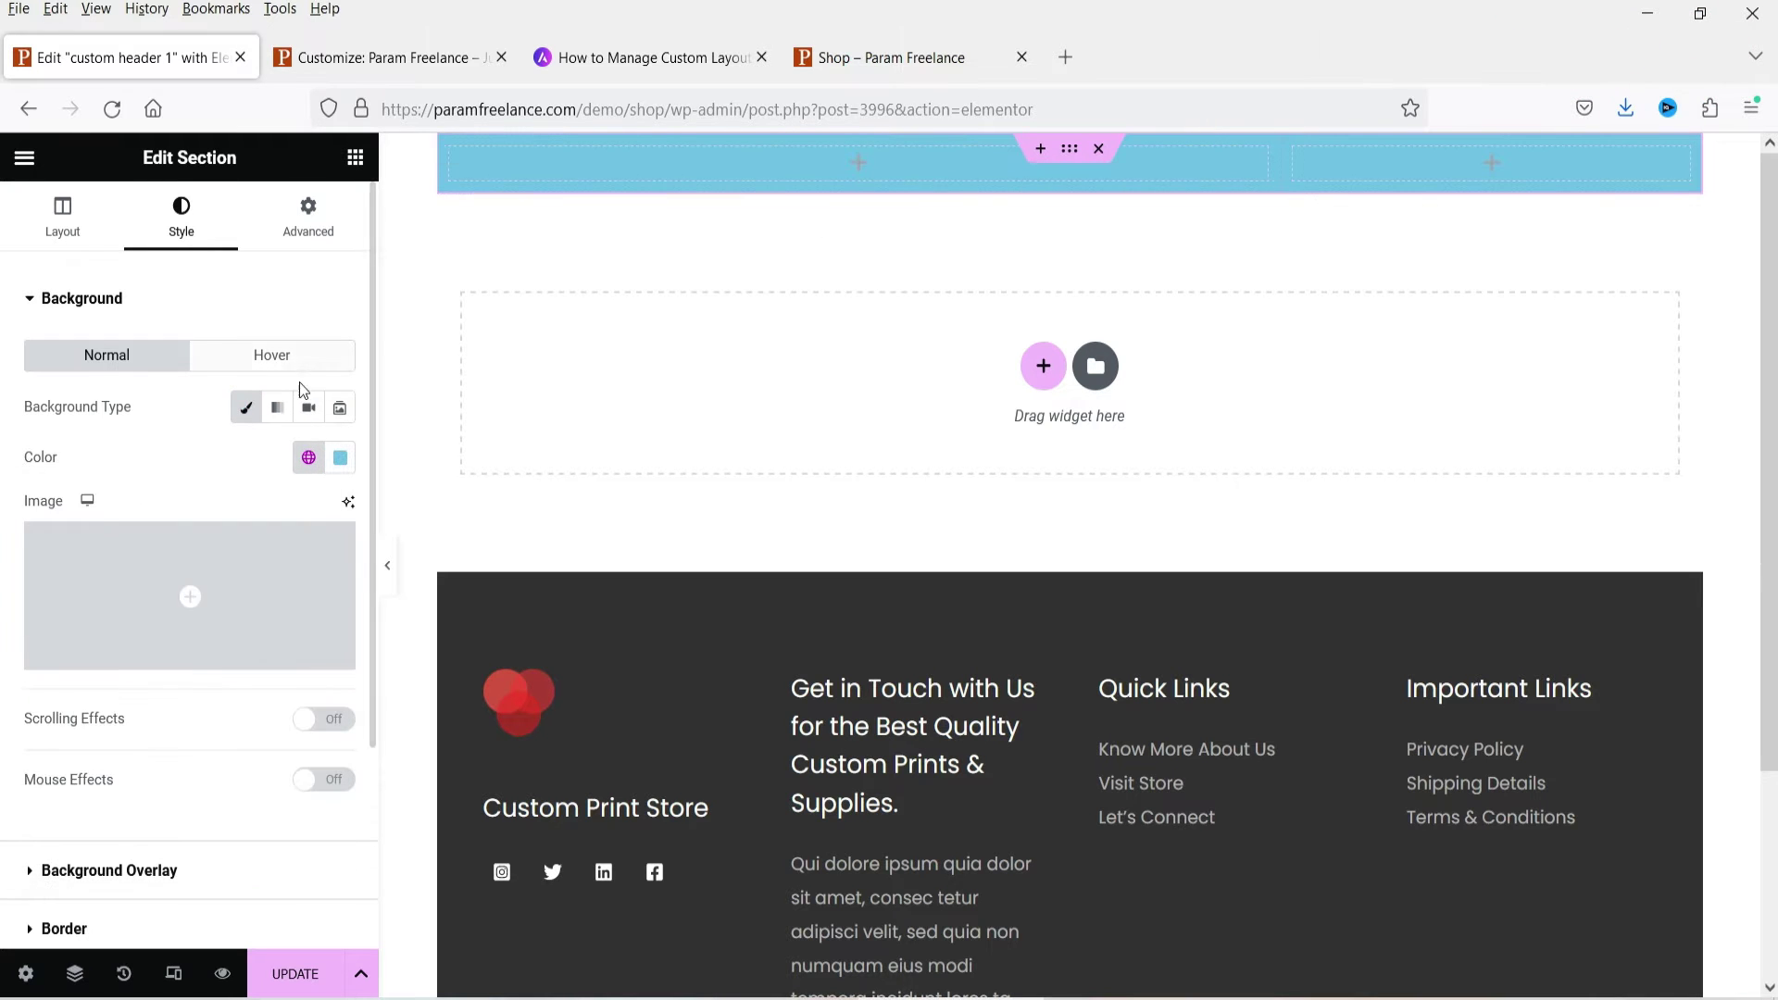
Find the menu widget and place the site's navigation menu in the section's wide column
{"action": "left_click", "coordinate": [355, 157]}
{"action": "type", "text": "menu"}
{"action": "left_click_drag", "start_coordinate": [278, 477], "coordinate": [760, 181]}
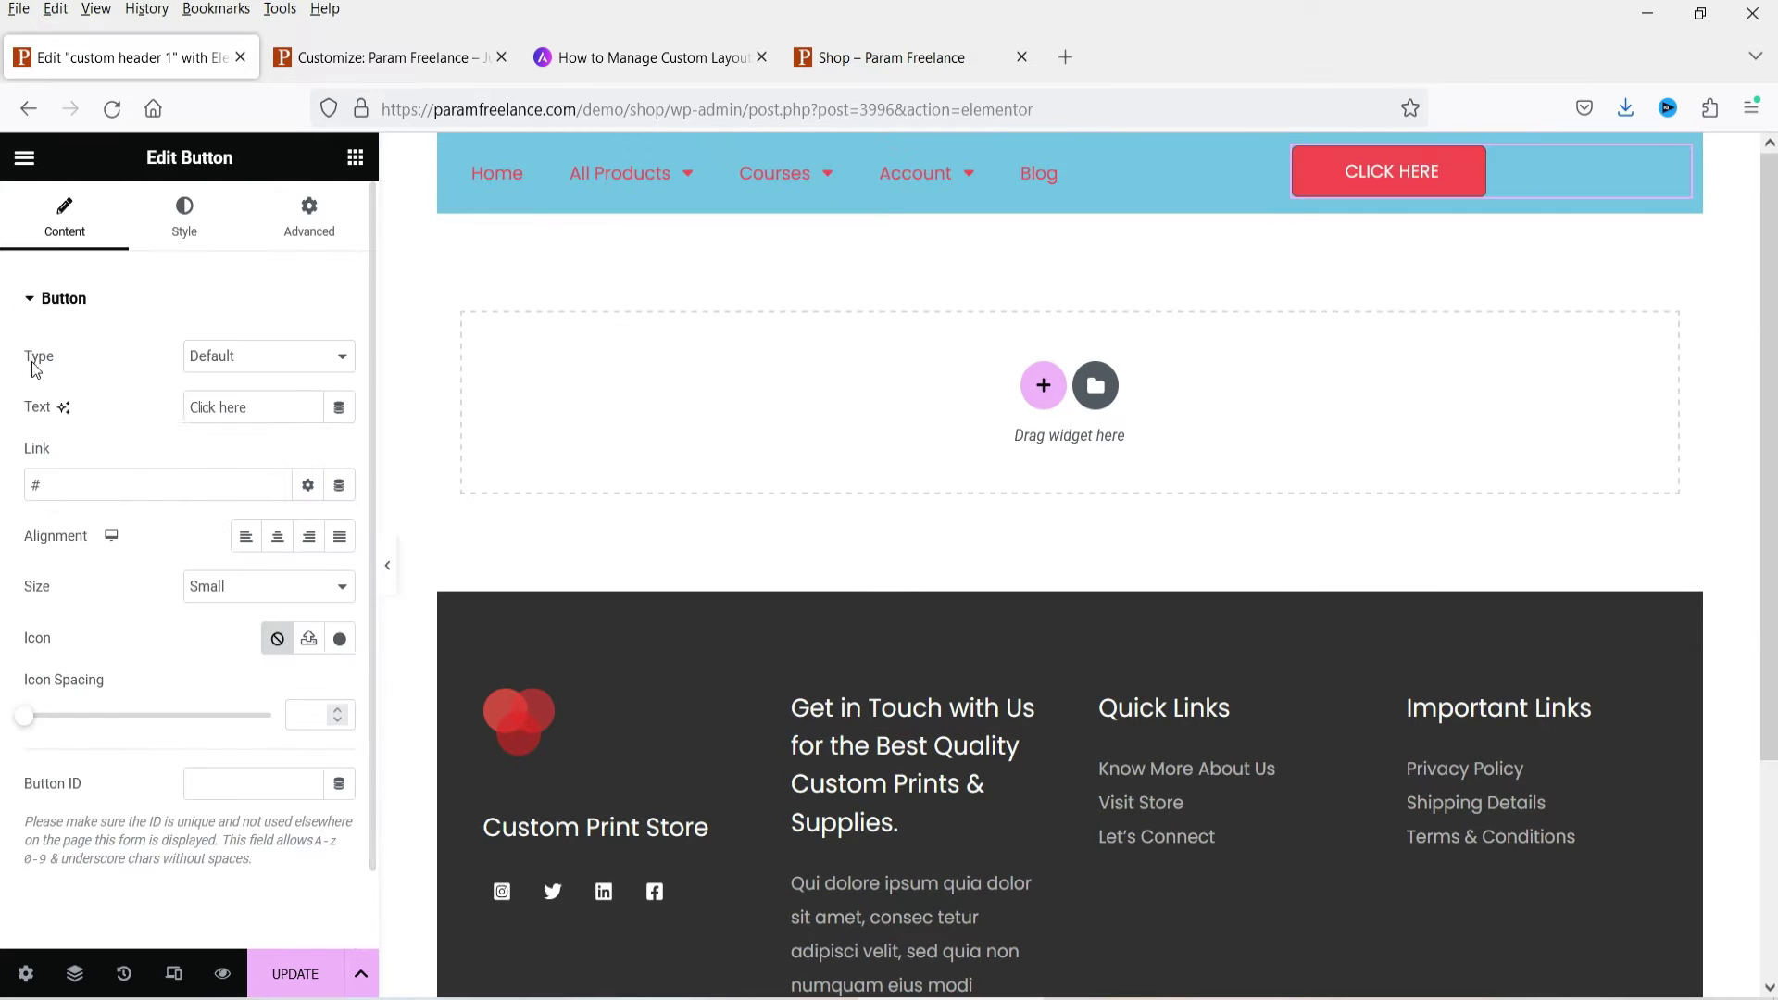
Justify the button in the narrow column to full width and set its text to Sign Up
{"action": "left_click", "coordinate": [340, 536]}
{"action": "triple_click", "coordinate": [217, 408]}
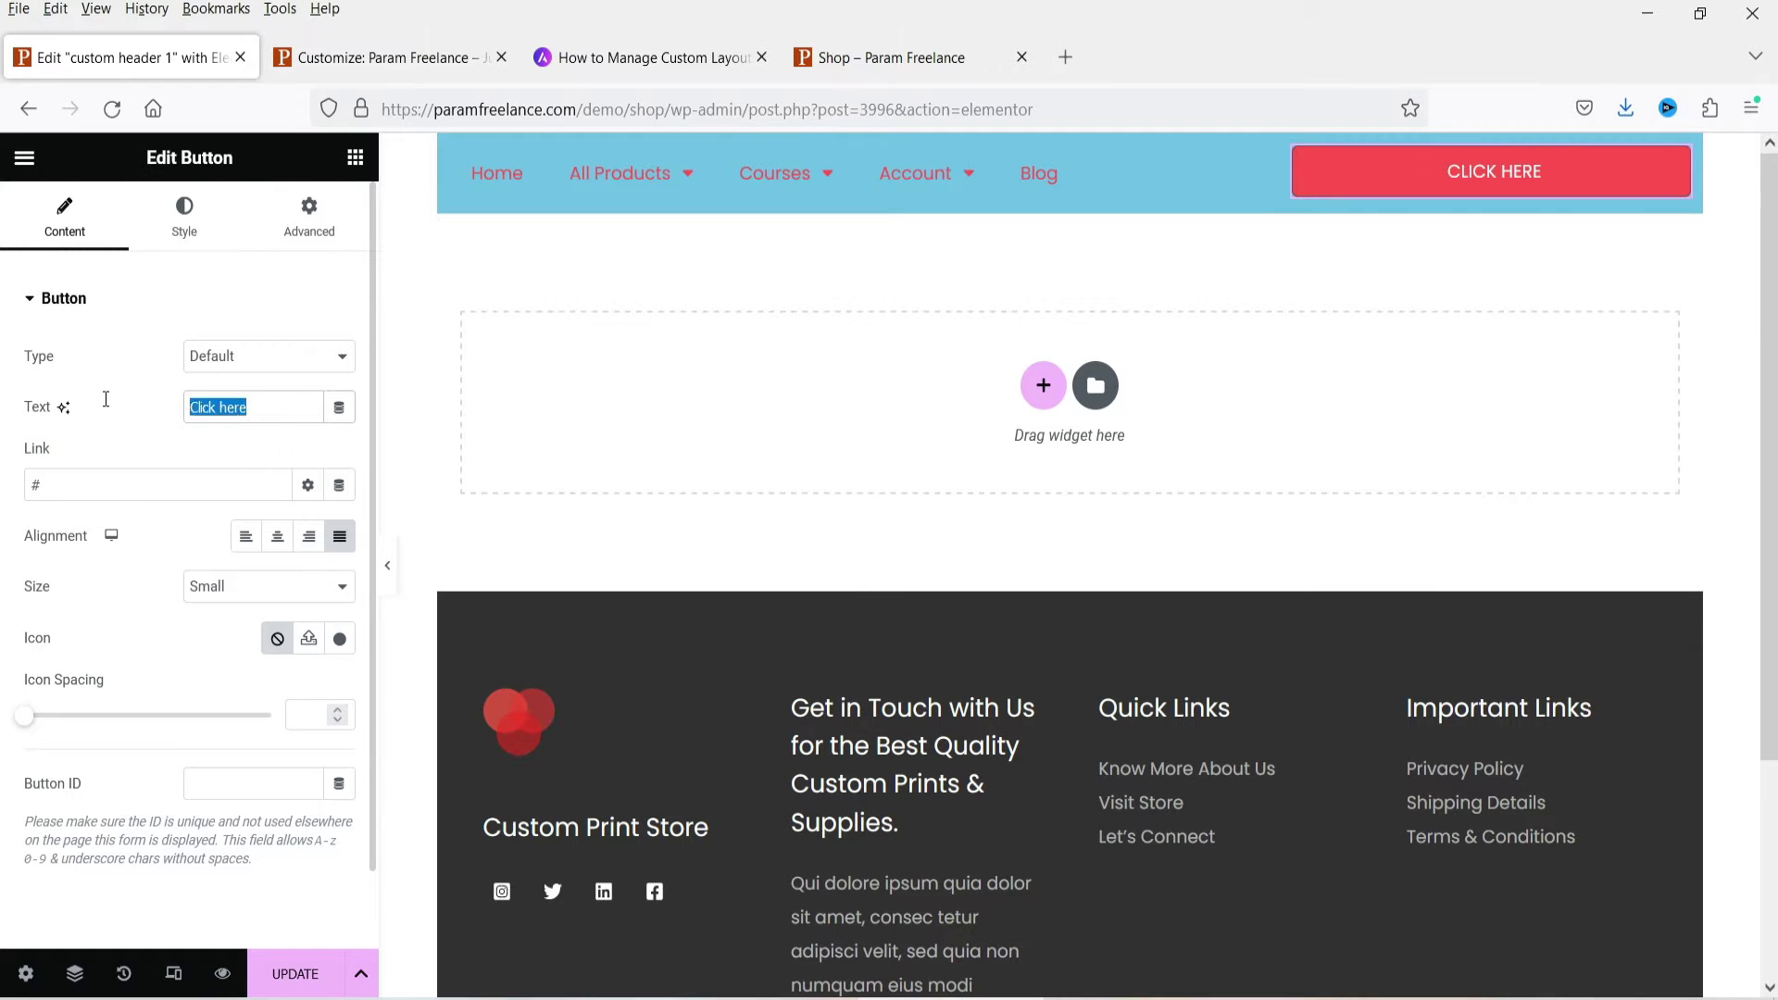
{"action": "type", "text": "Sign Up"}
Set the section's columns gap to No Gap and update the header layout
{"action": "left_click", "coordinate": [1070, 148]}
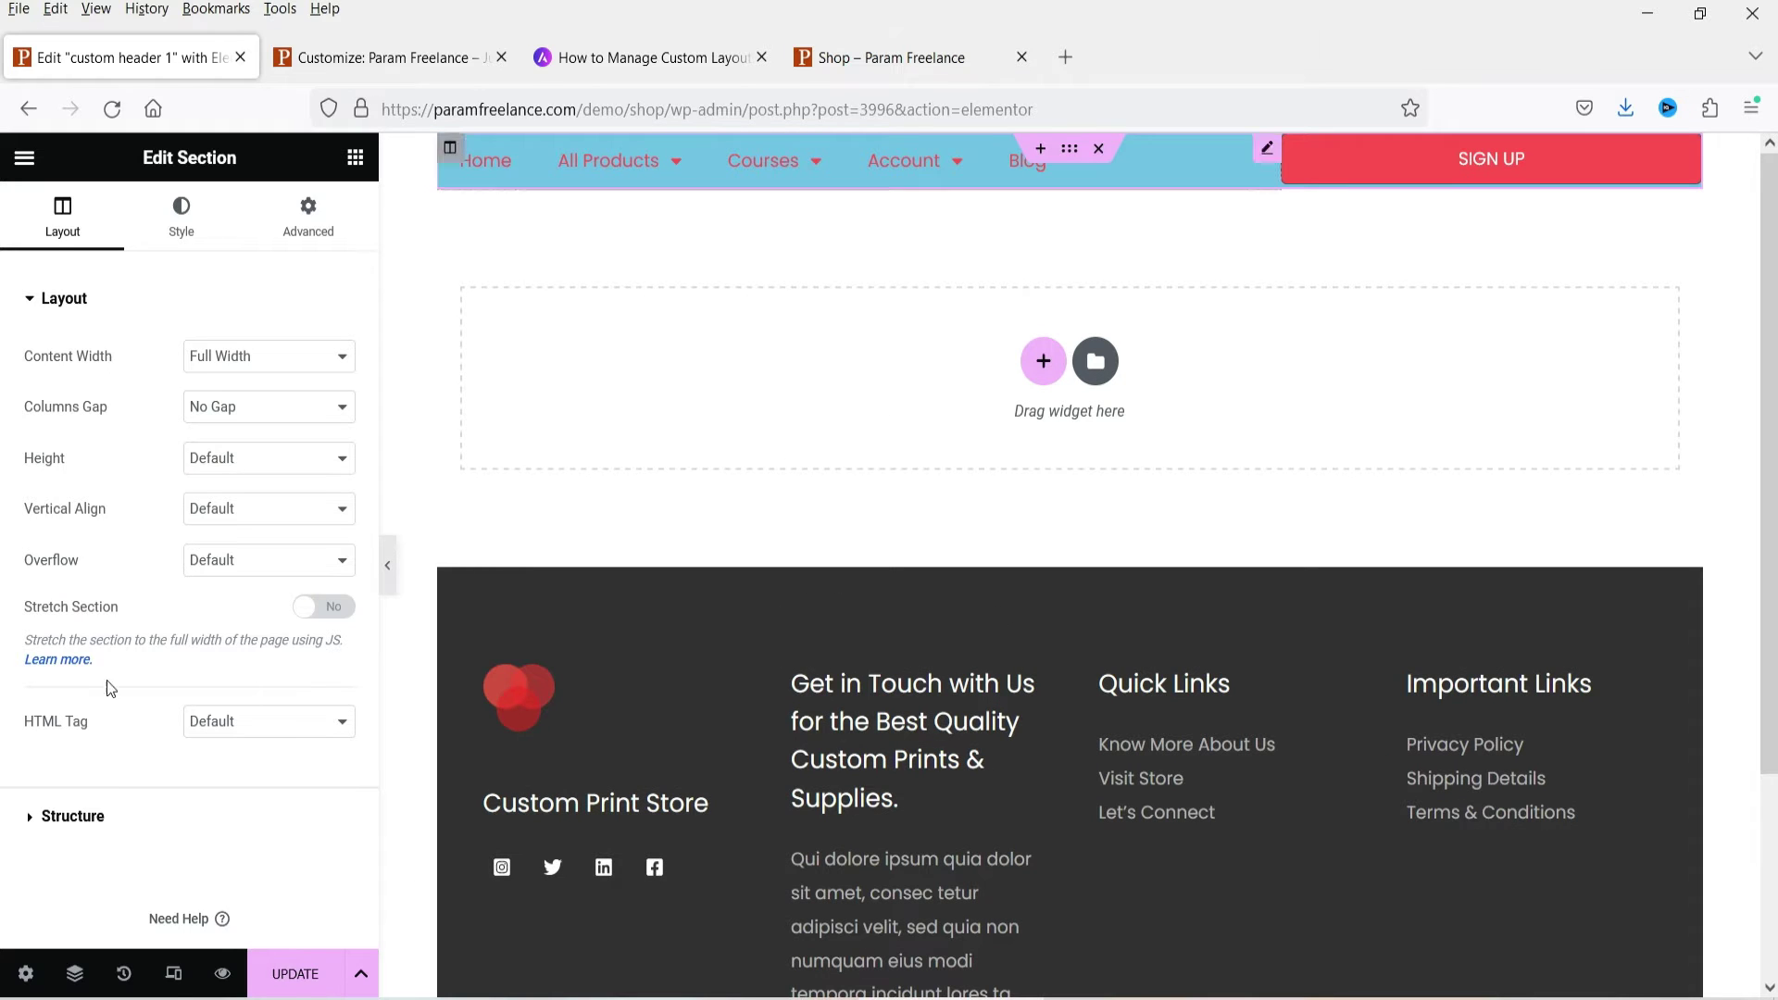
{"action": "left_click", "coordinate": [289, 974]}
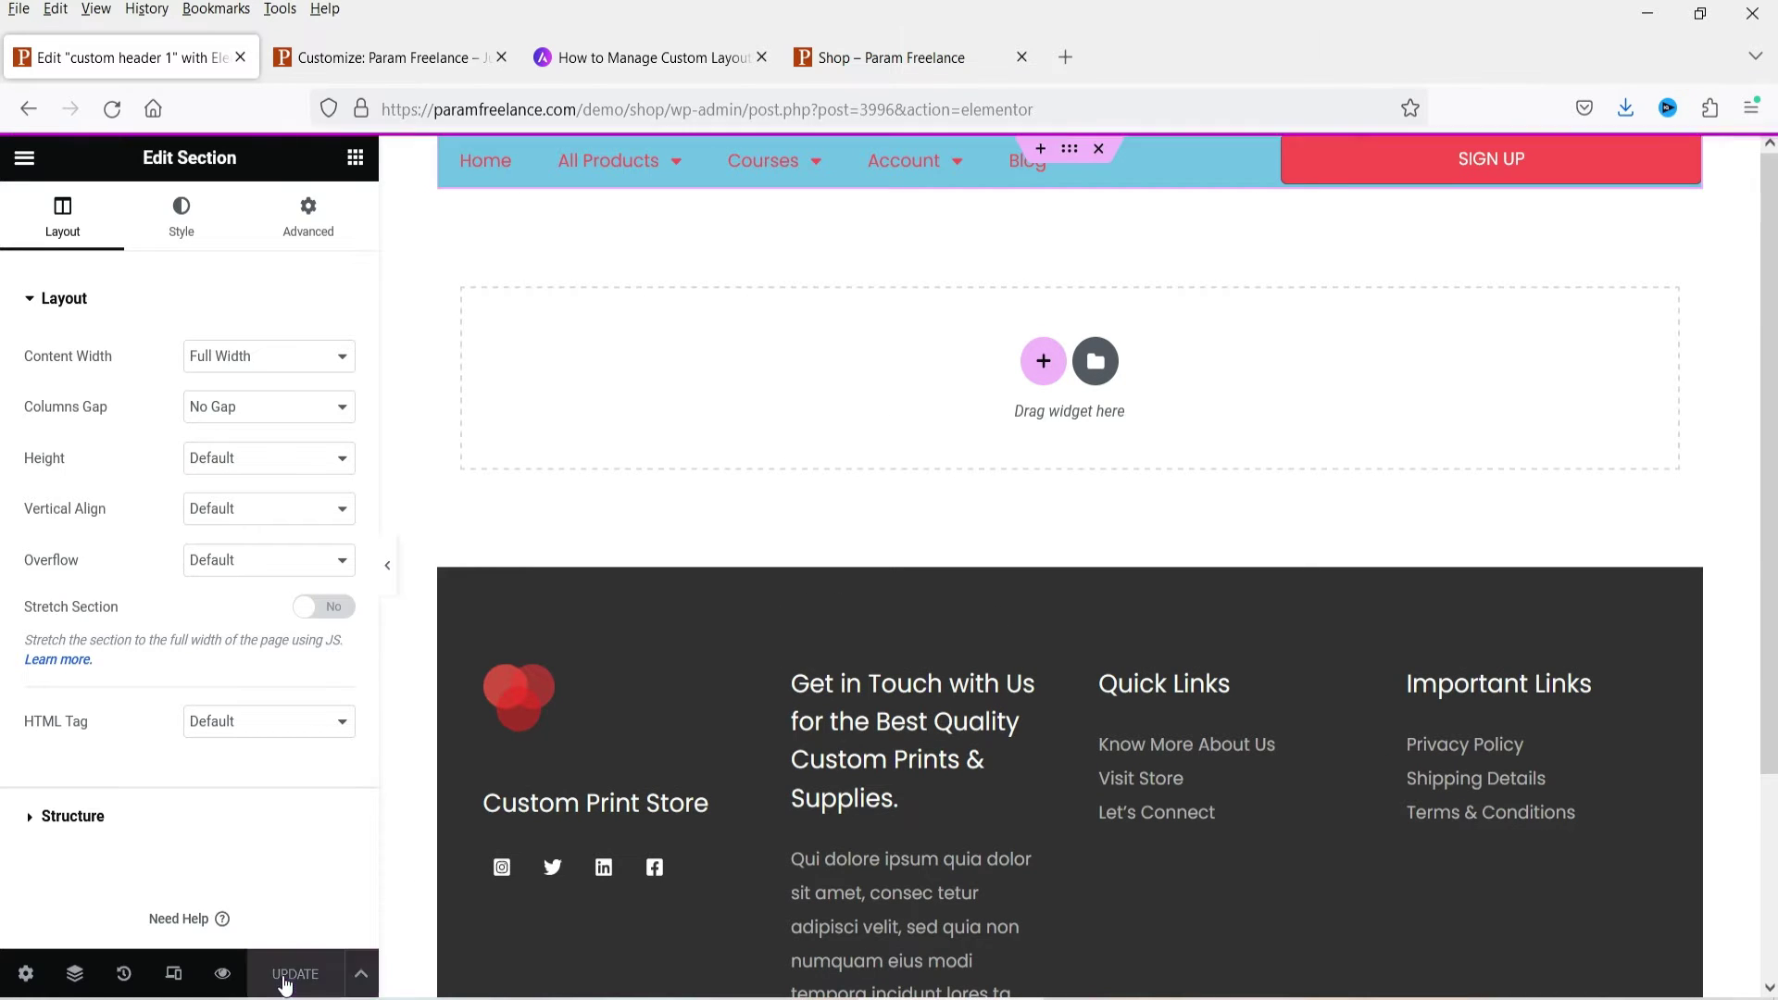
Compare the live site's header on the home page with the one on the Cosmetics category page
{"action": "left_click", "coordinate": [885, 57]}
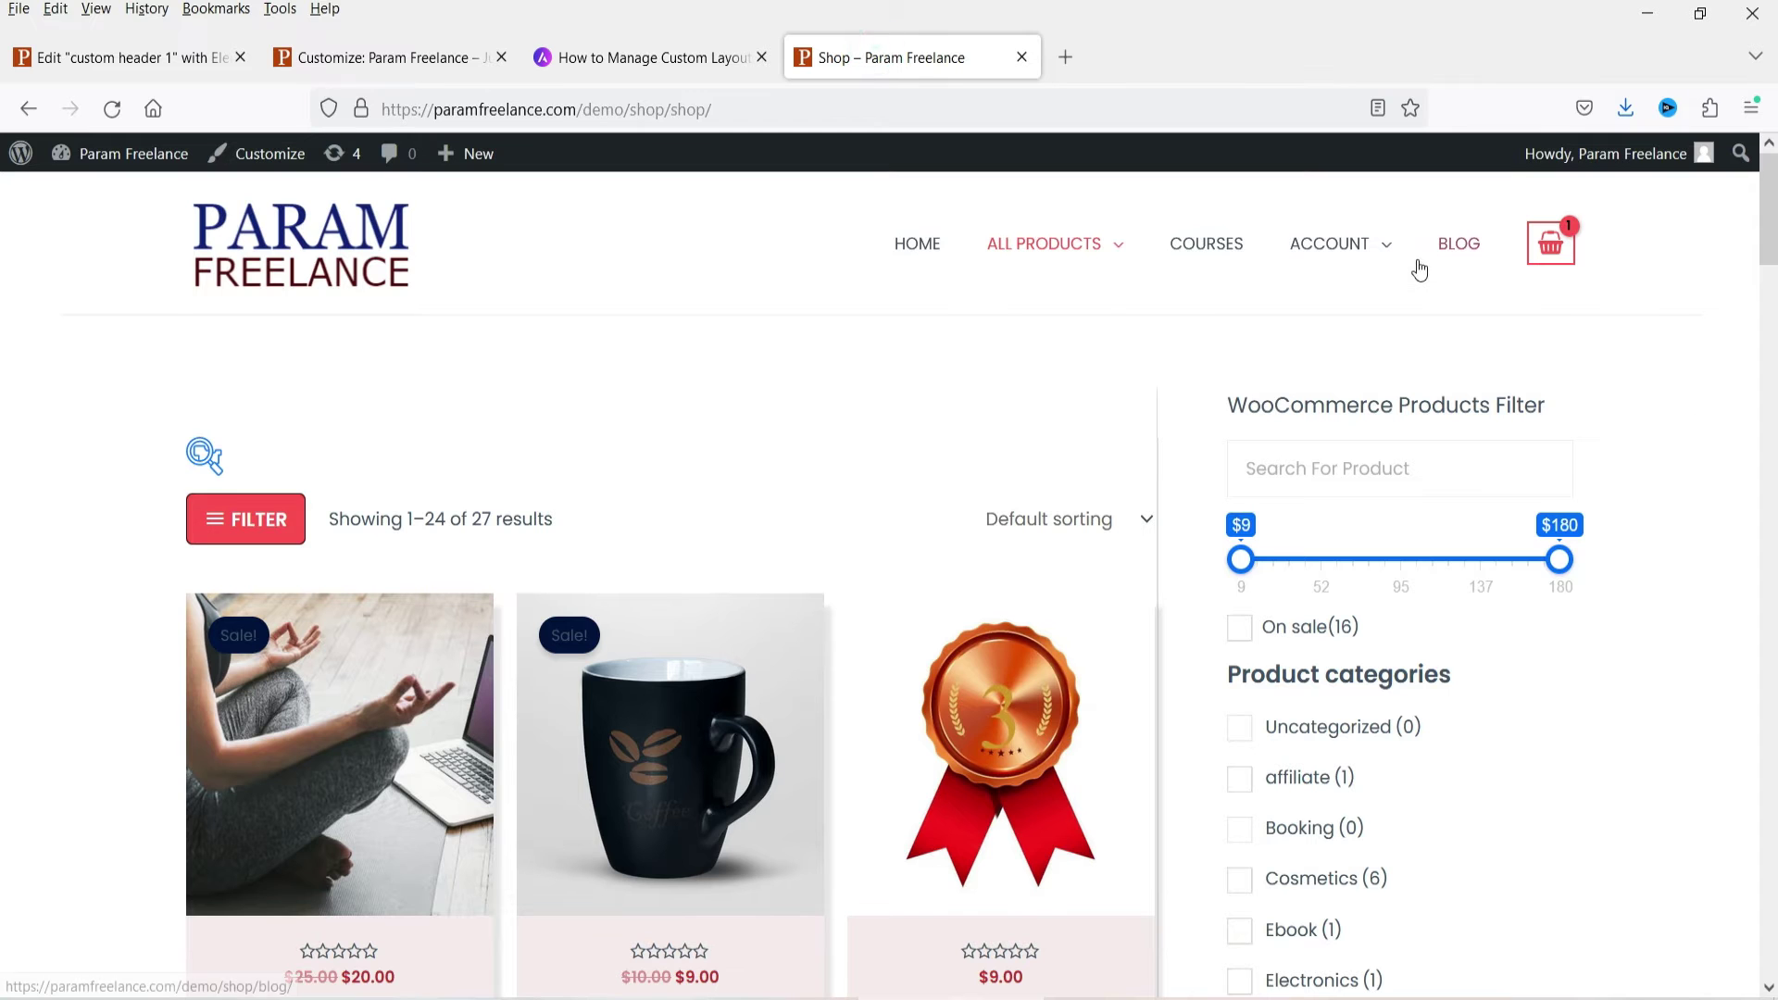
{"action": "left_click", "coordinate": [909, 259]}
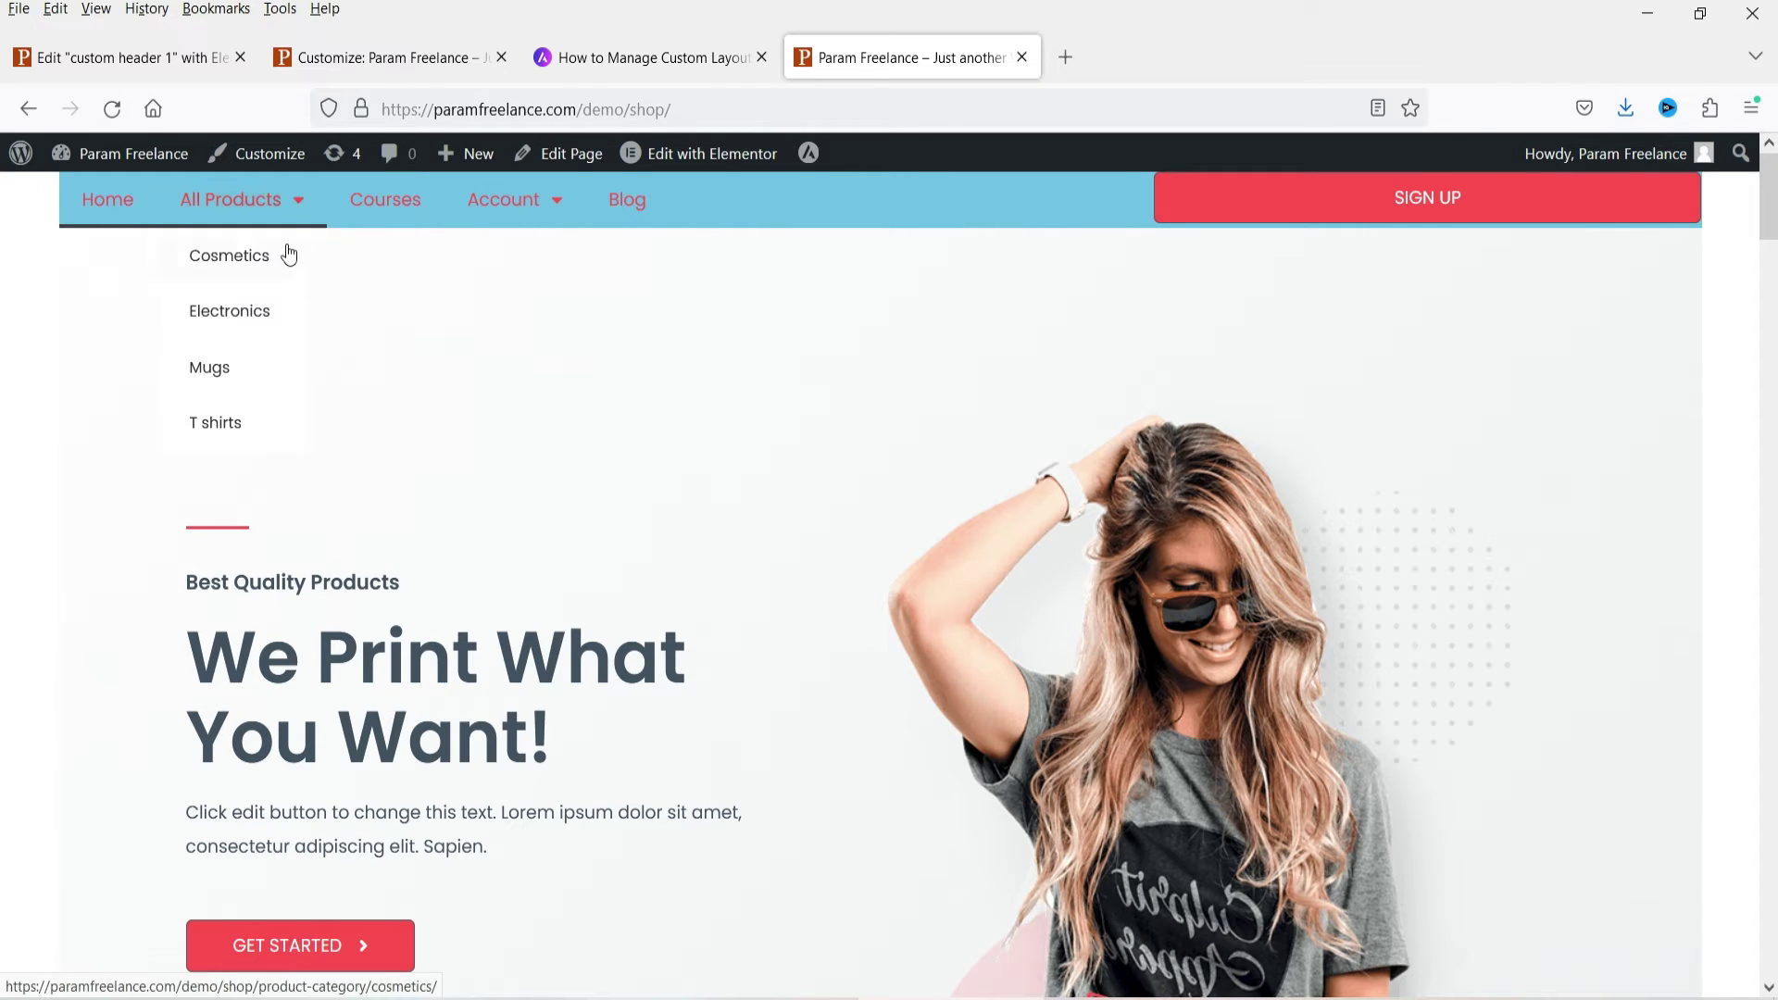
{"action": "left_click", "coordinate": [286, 250]}
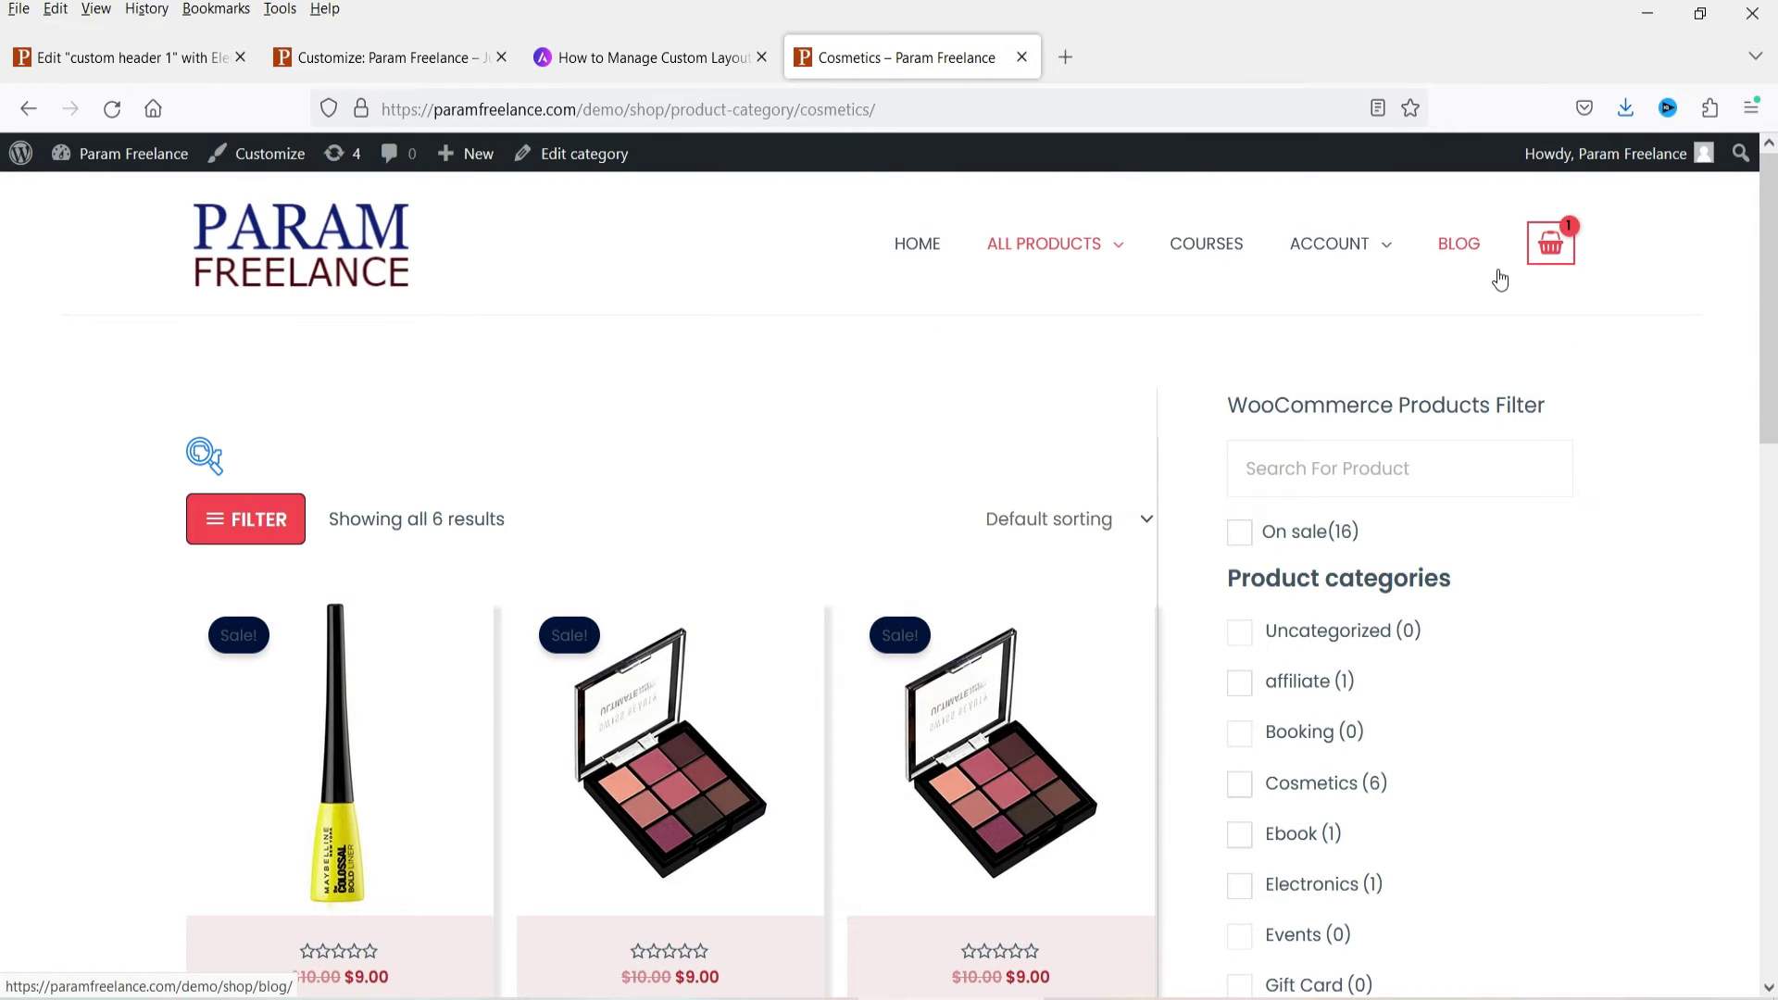
Exit Elementor to the Custom Layouts list and move custom header 1 to the Trash
{"action": "left_click", "coordinate": [65, 56]}
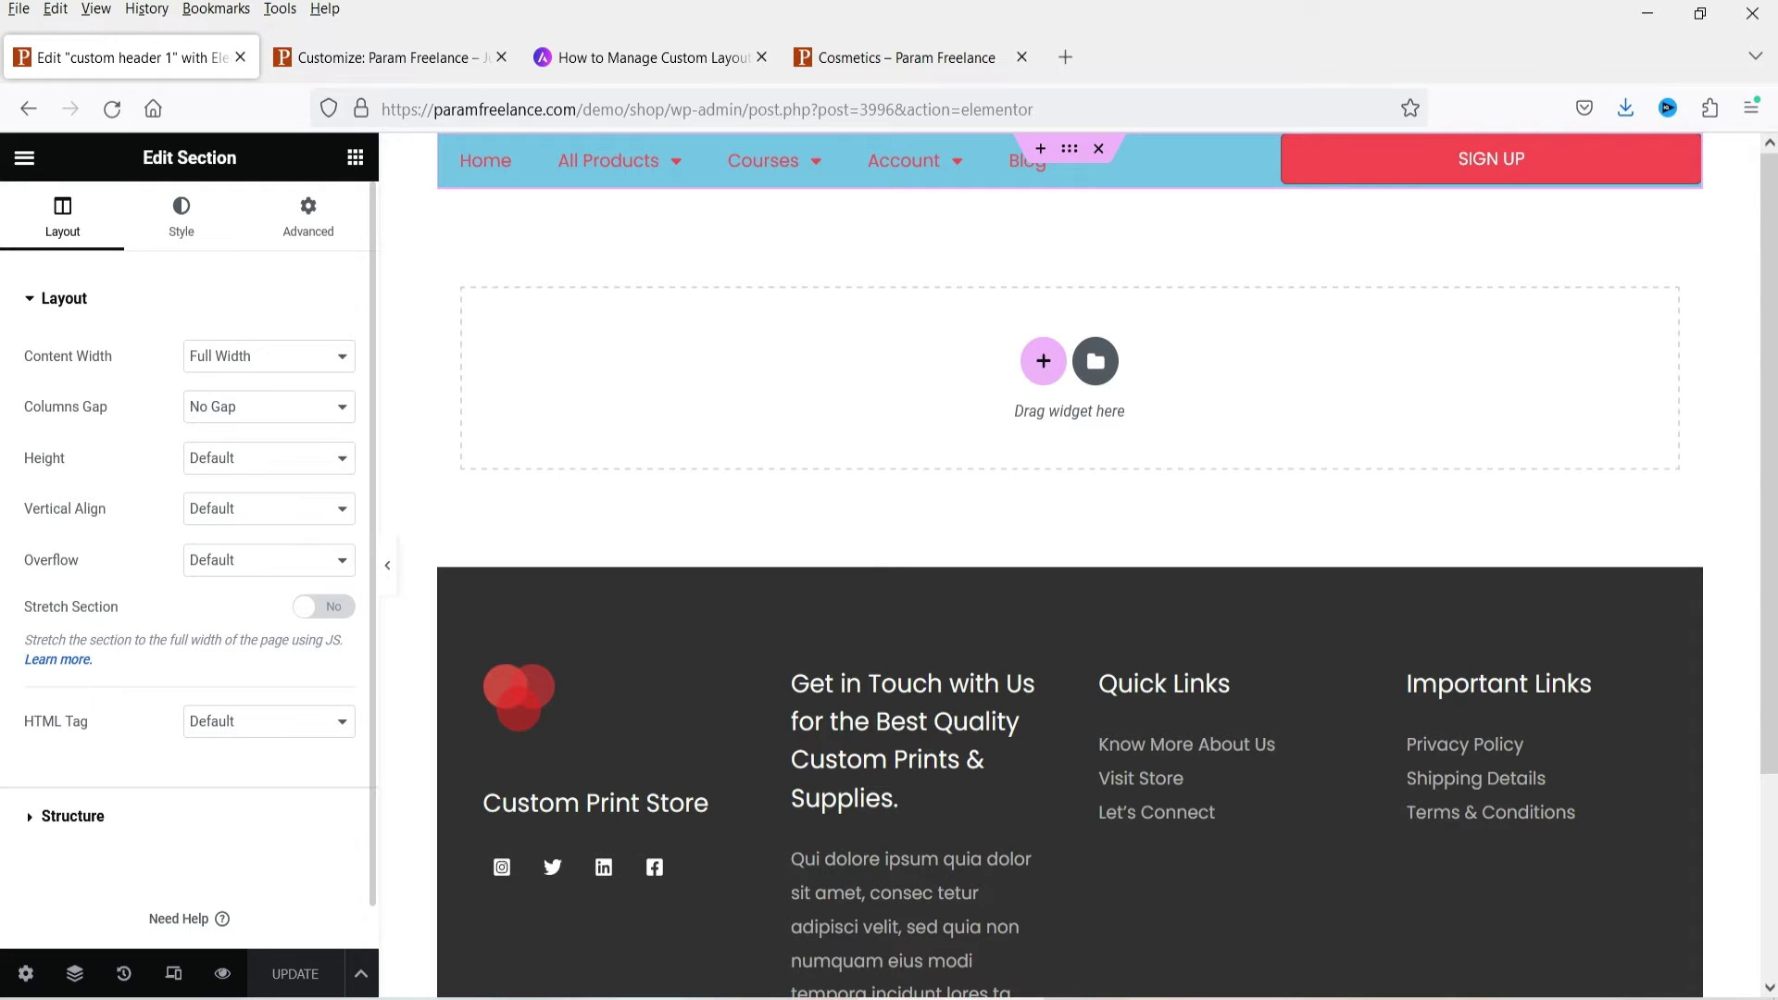
{"action": "left_click", "coordinate": [24, 157]}
{"action": "left_click", "coordinate": [89, 574]}
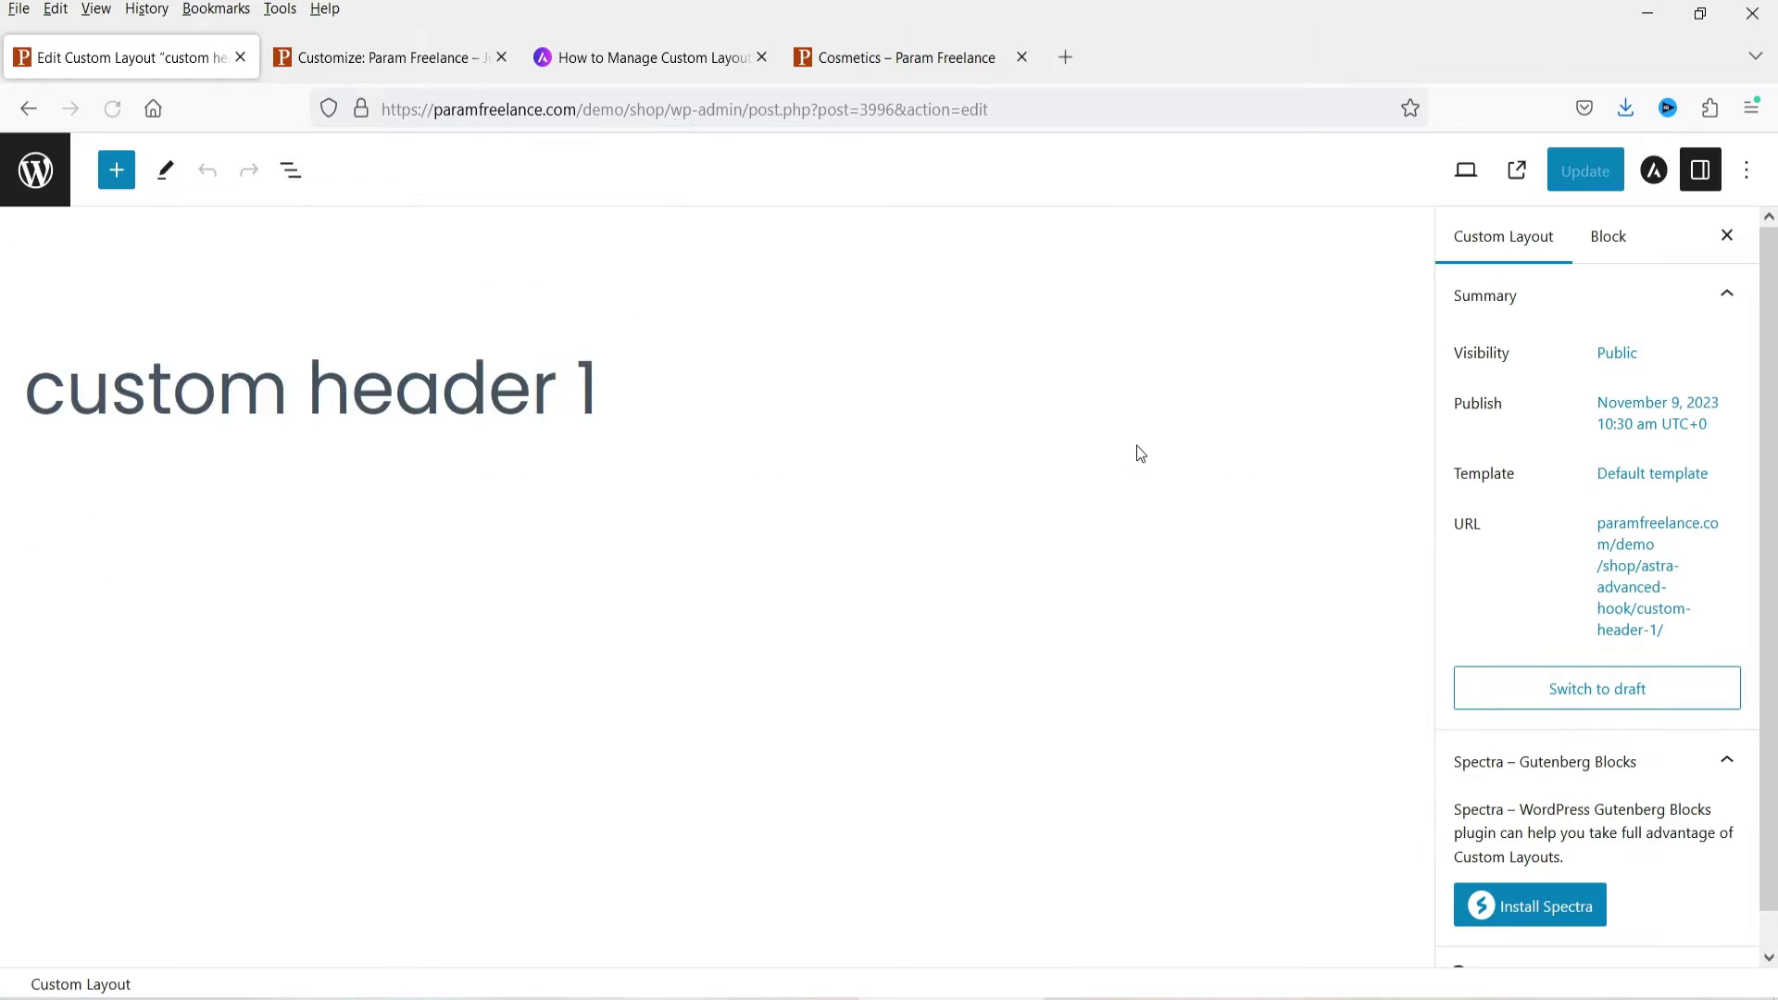
{"action": "left_click", "coordinate": [37, 178]}
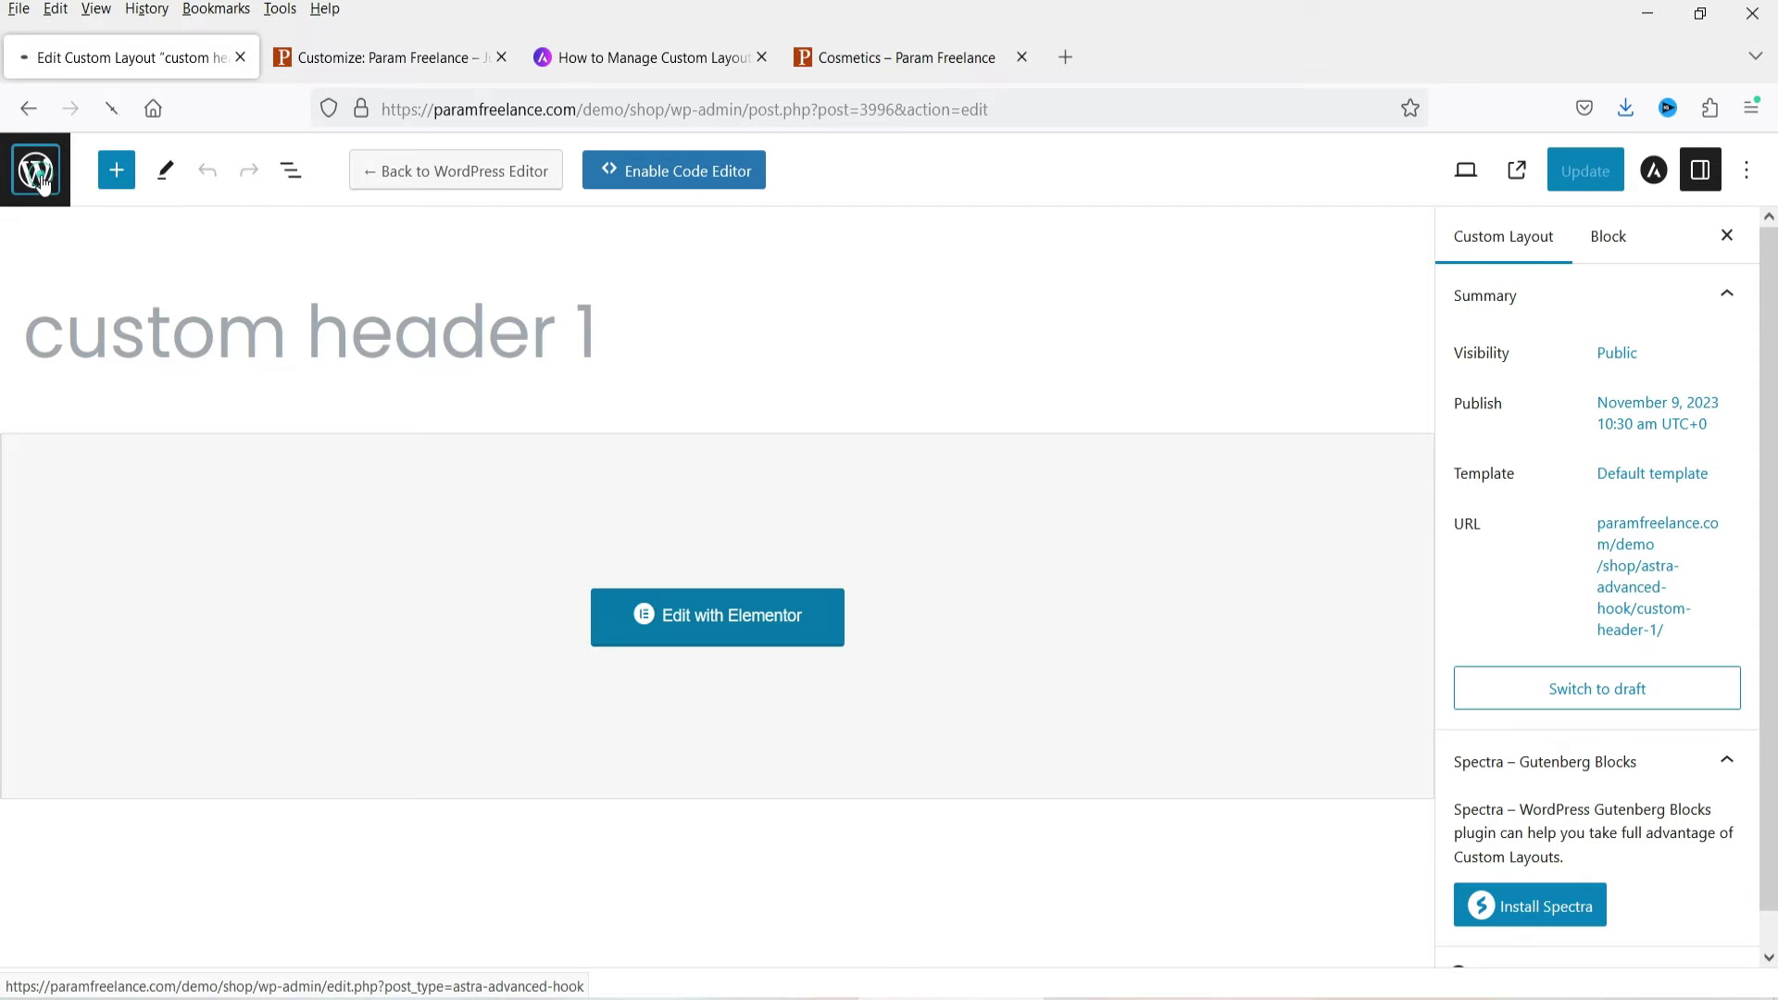
{"action": "mouse_move", "coordinate": [306, 700]}
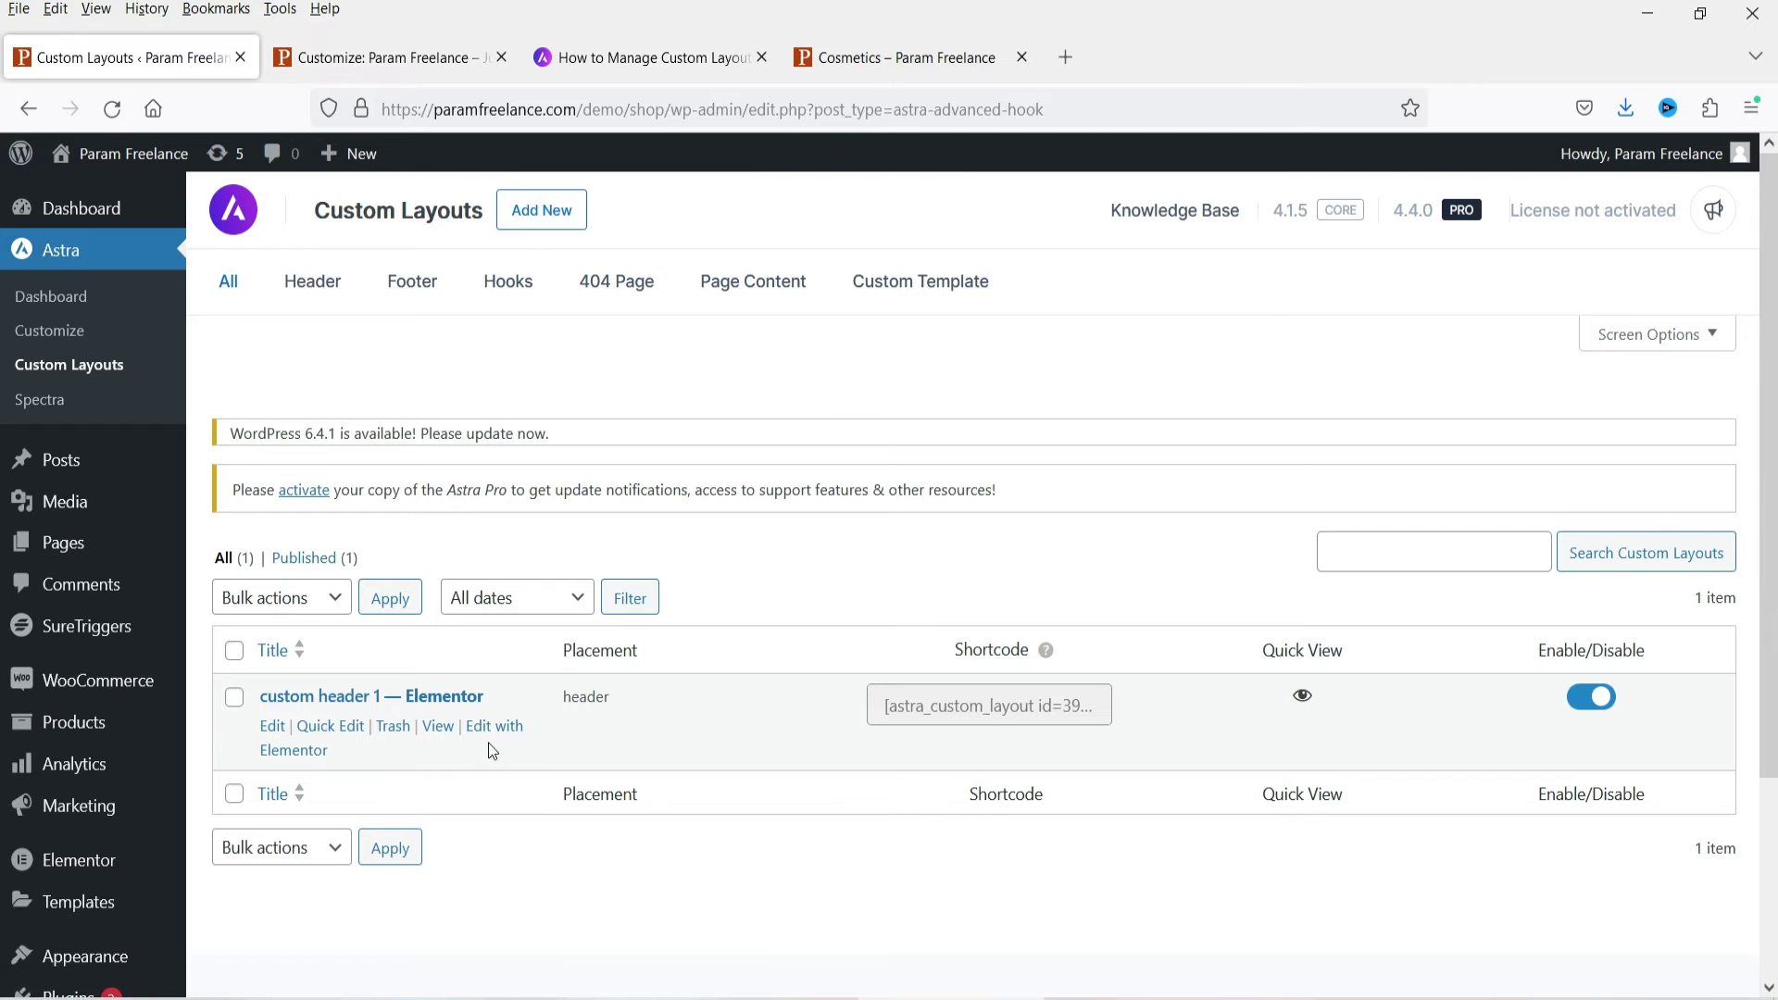
{"action": "left_click", "coordinate": [393, 727]}
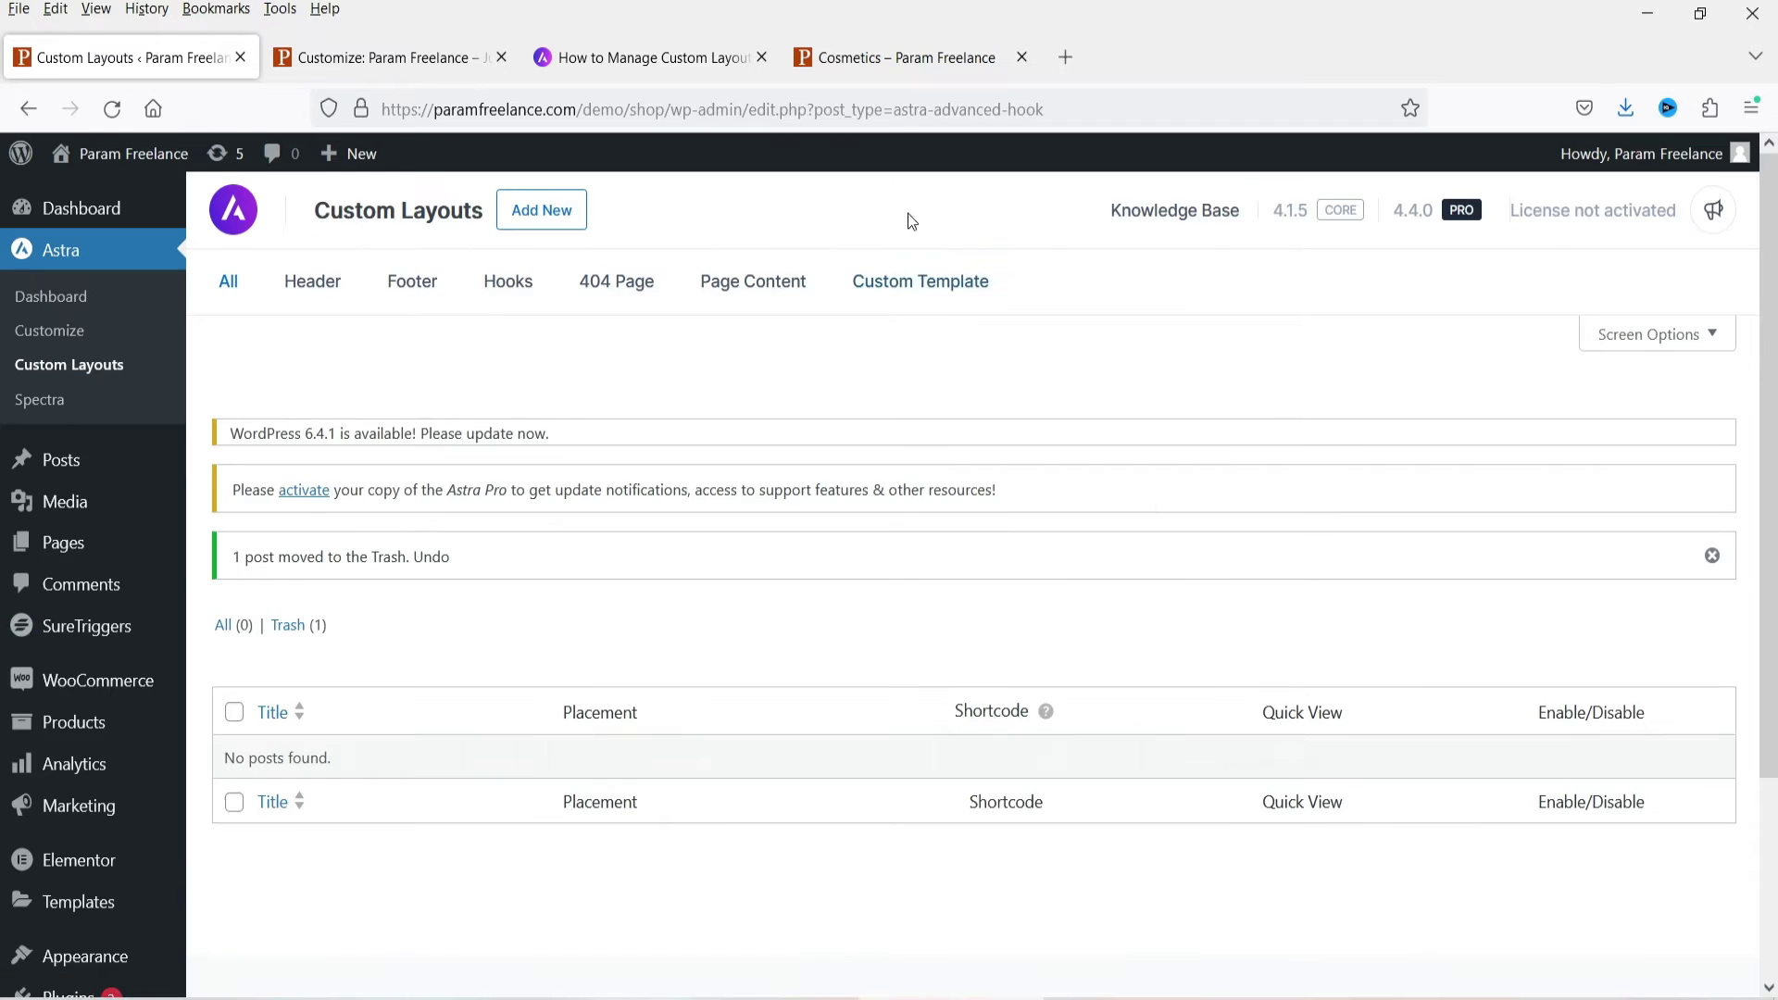
Check the header on the live home page with the custom layout removed
{"action": "left_click", "coordinate": [890, 57]}
{"action": "left_click", "coordinate": [902, 245]}
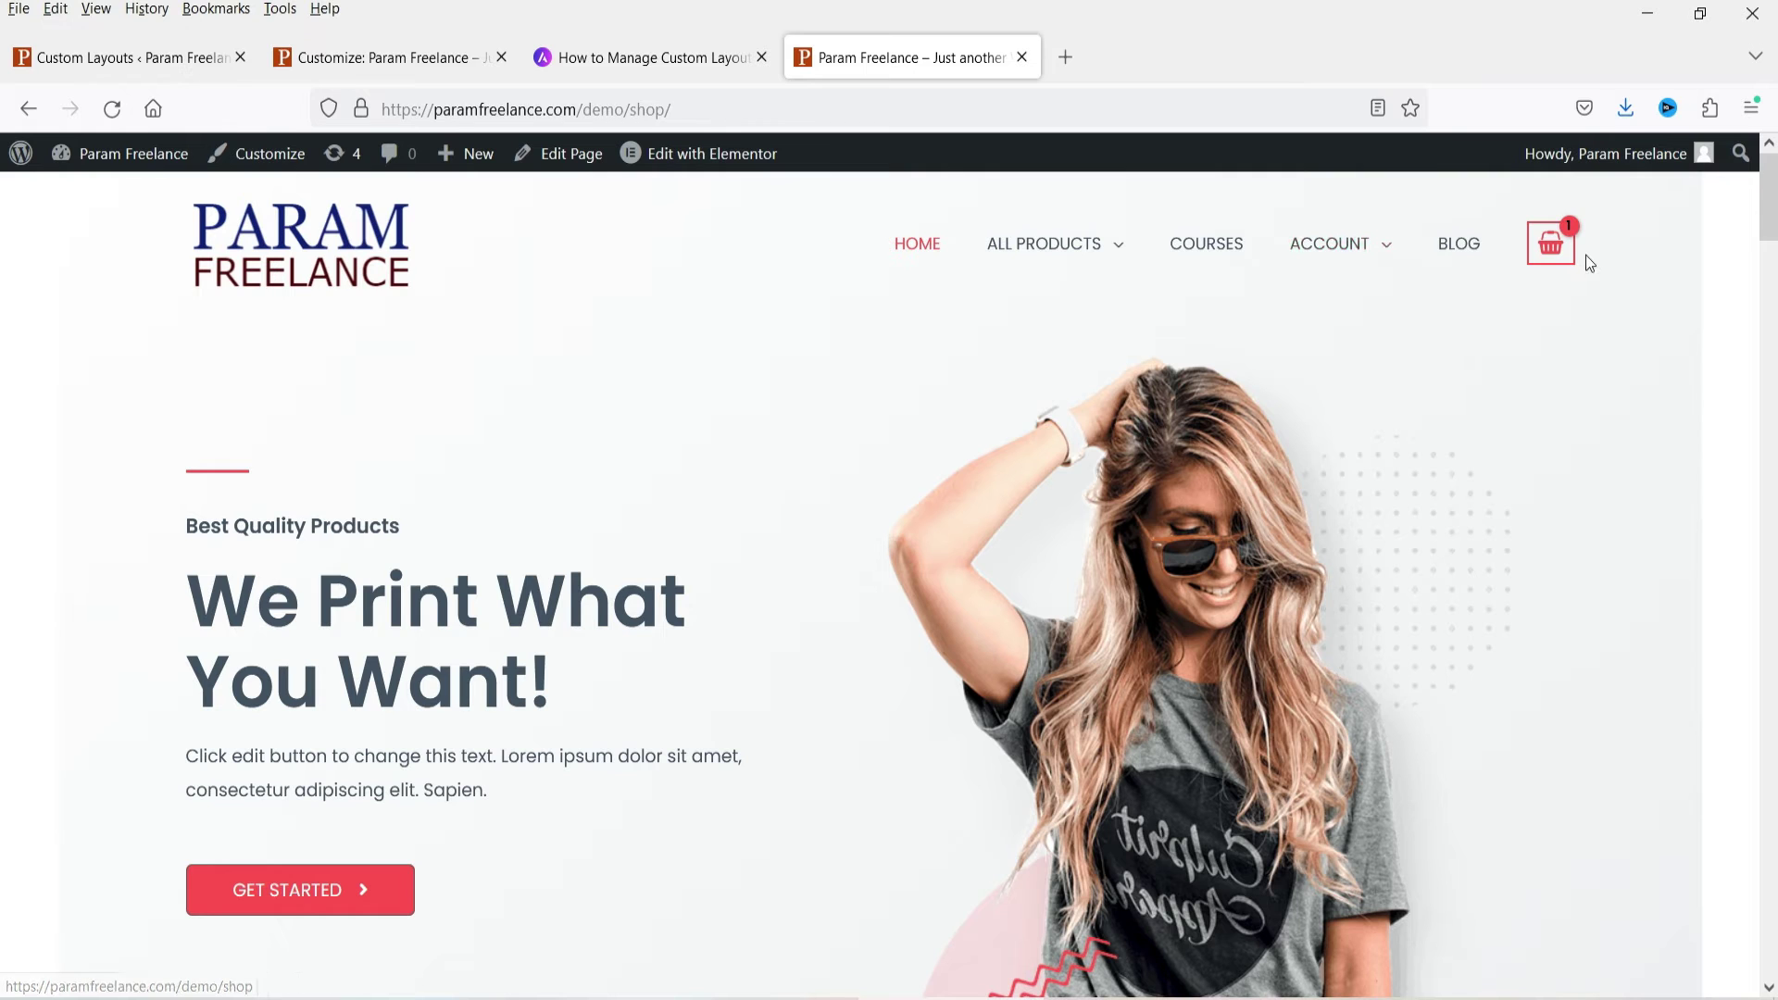
Return to the Custom Layouts list and start adding a new custom layout
{"action": "left_click", "coordinate": [130, 57]}
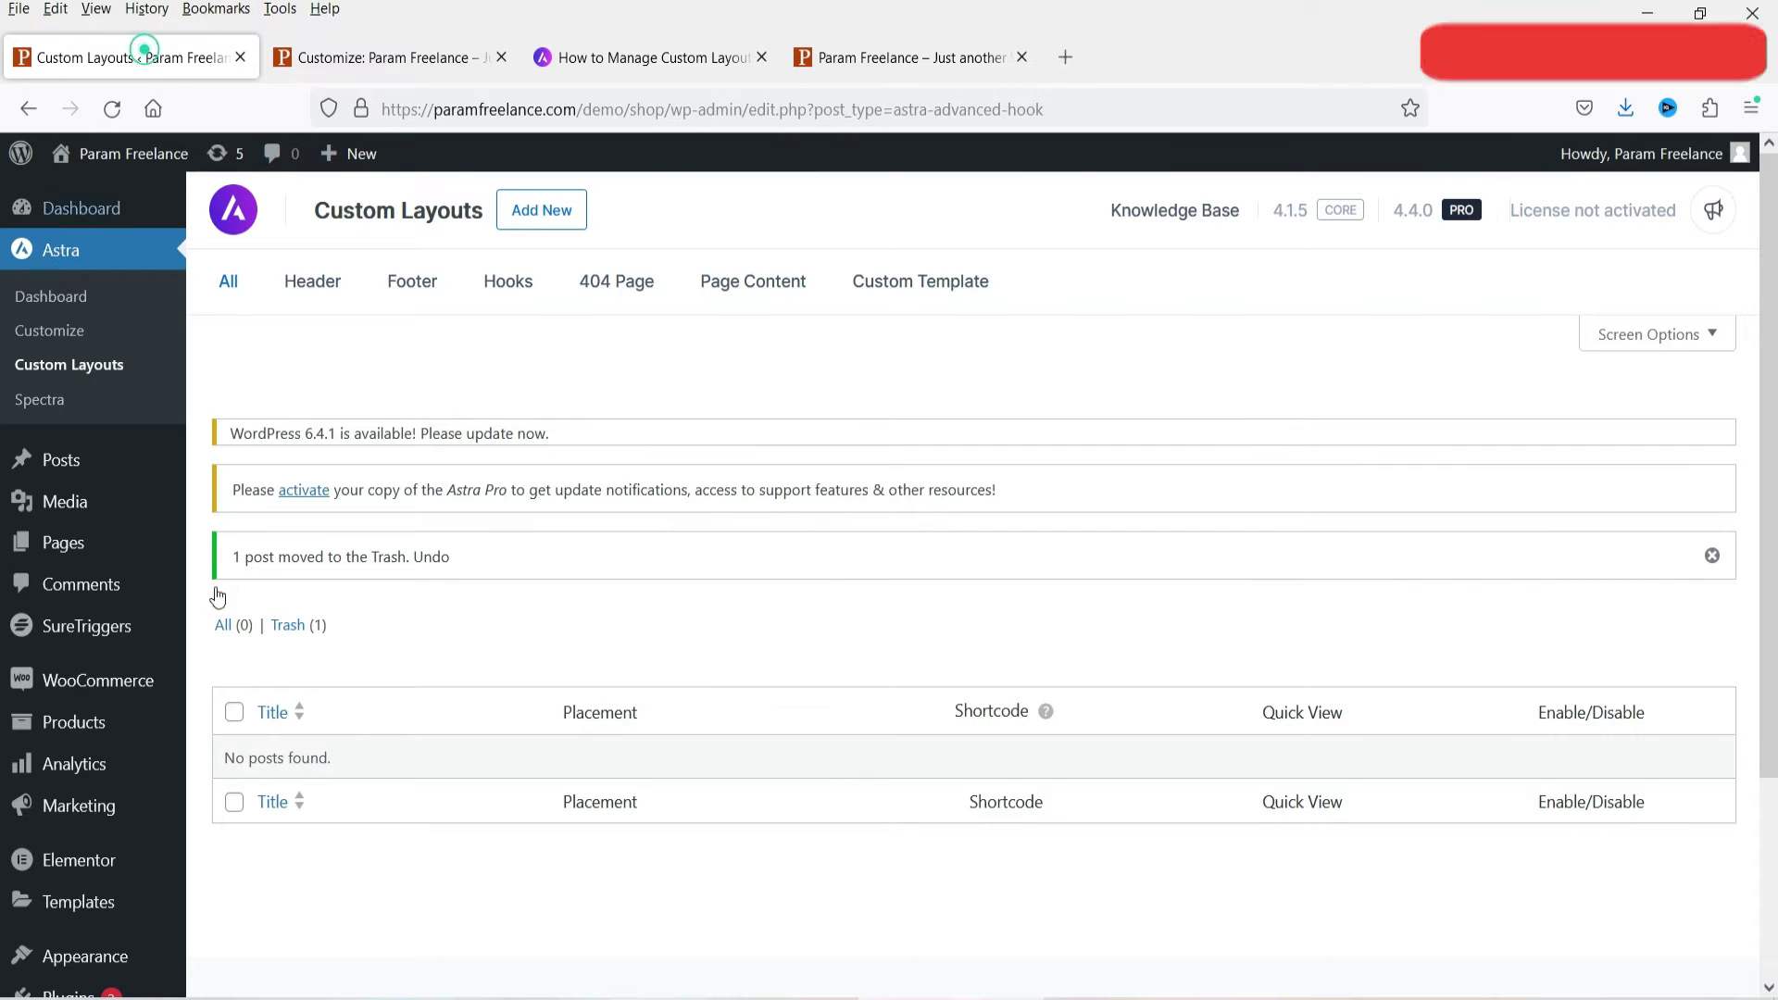
{"action": "left_click", "coordinate": [542, 210]}
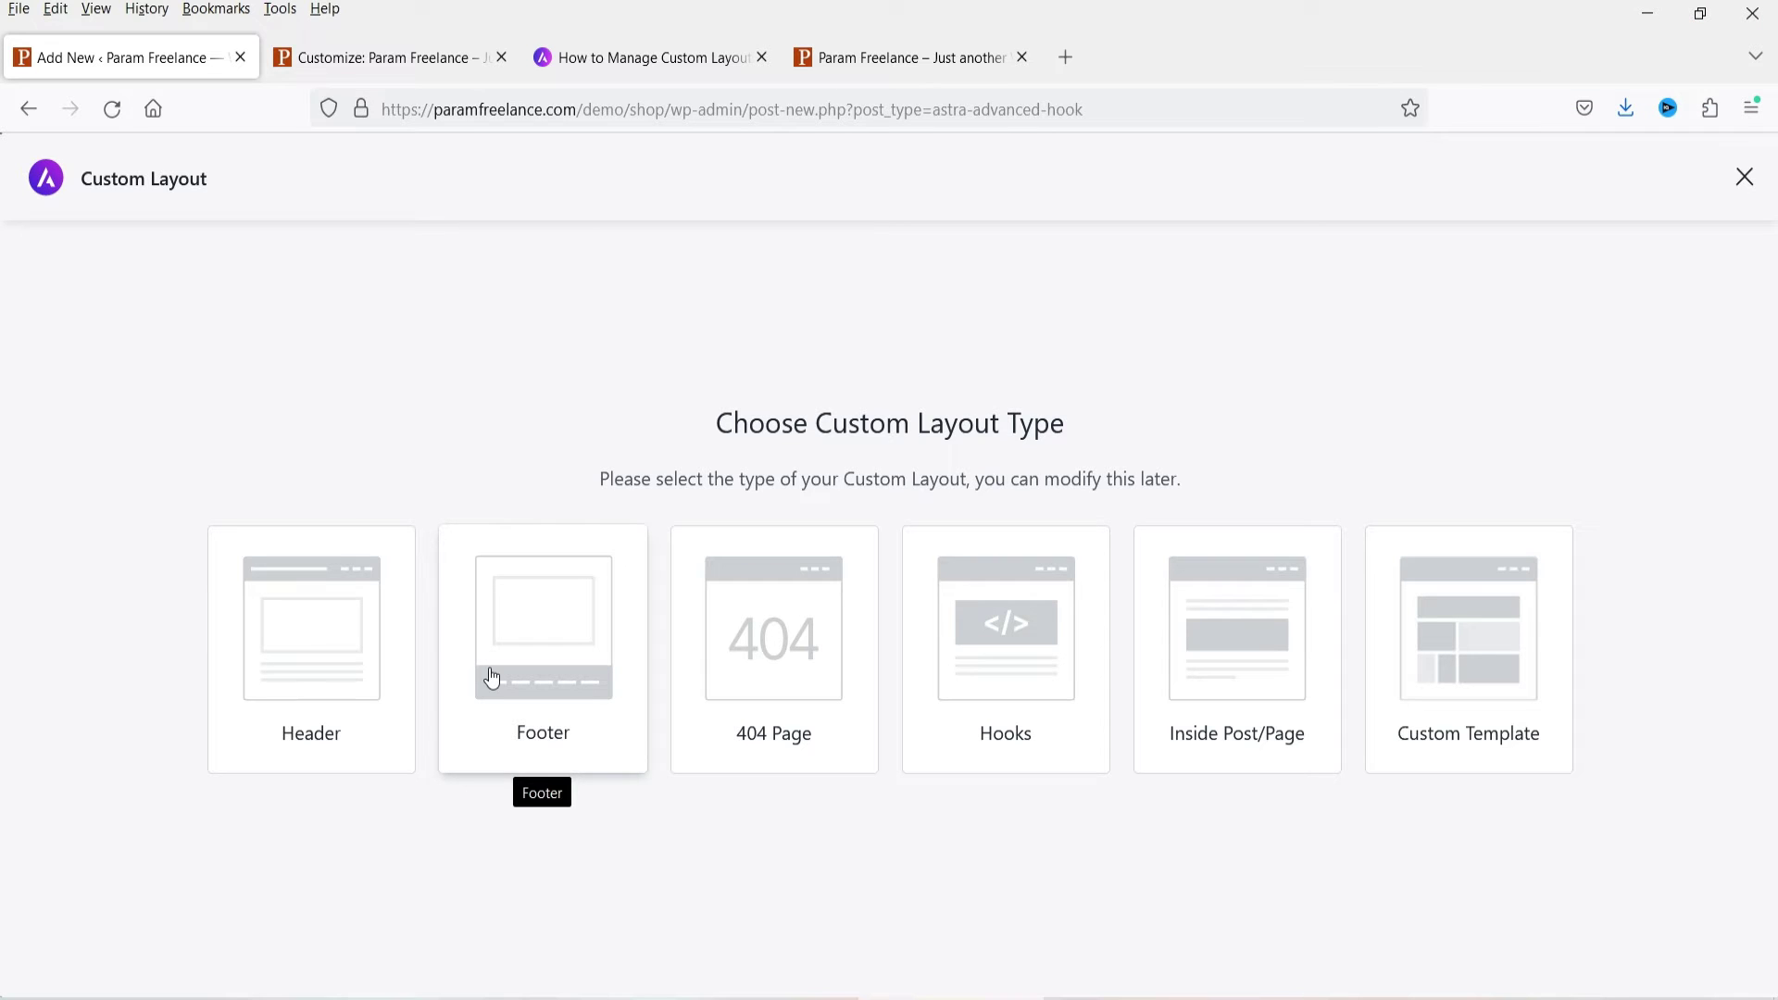
{"action": "mouse_move", "coordinate": [486, 998]}
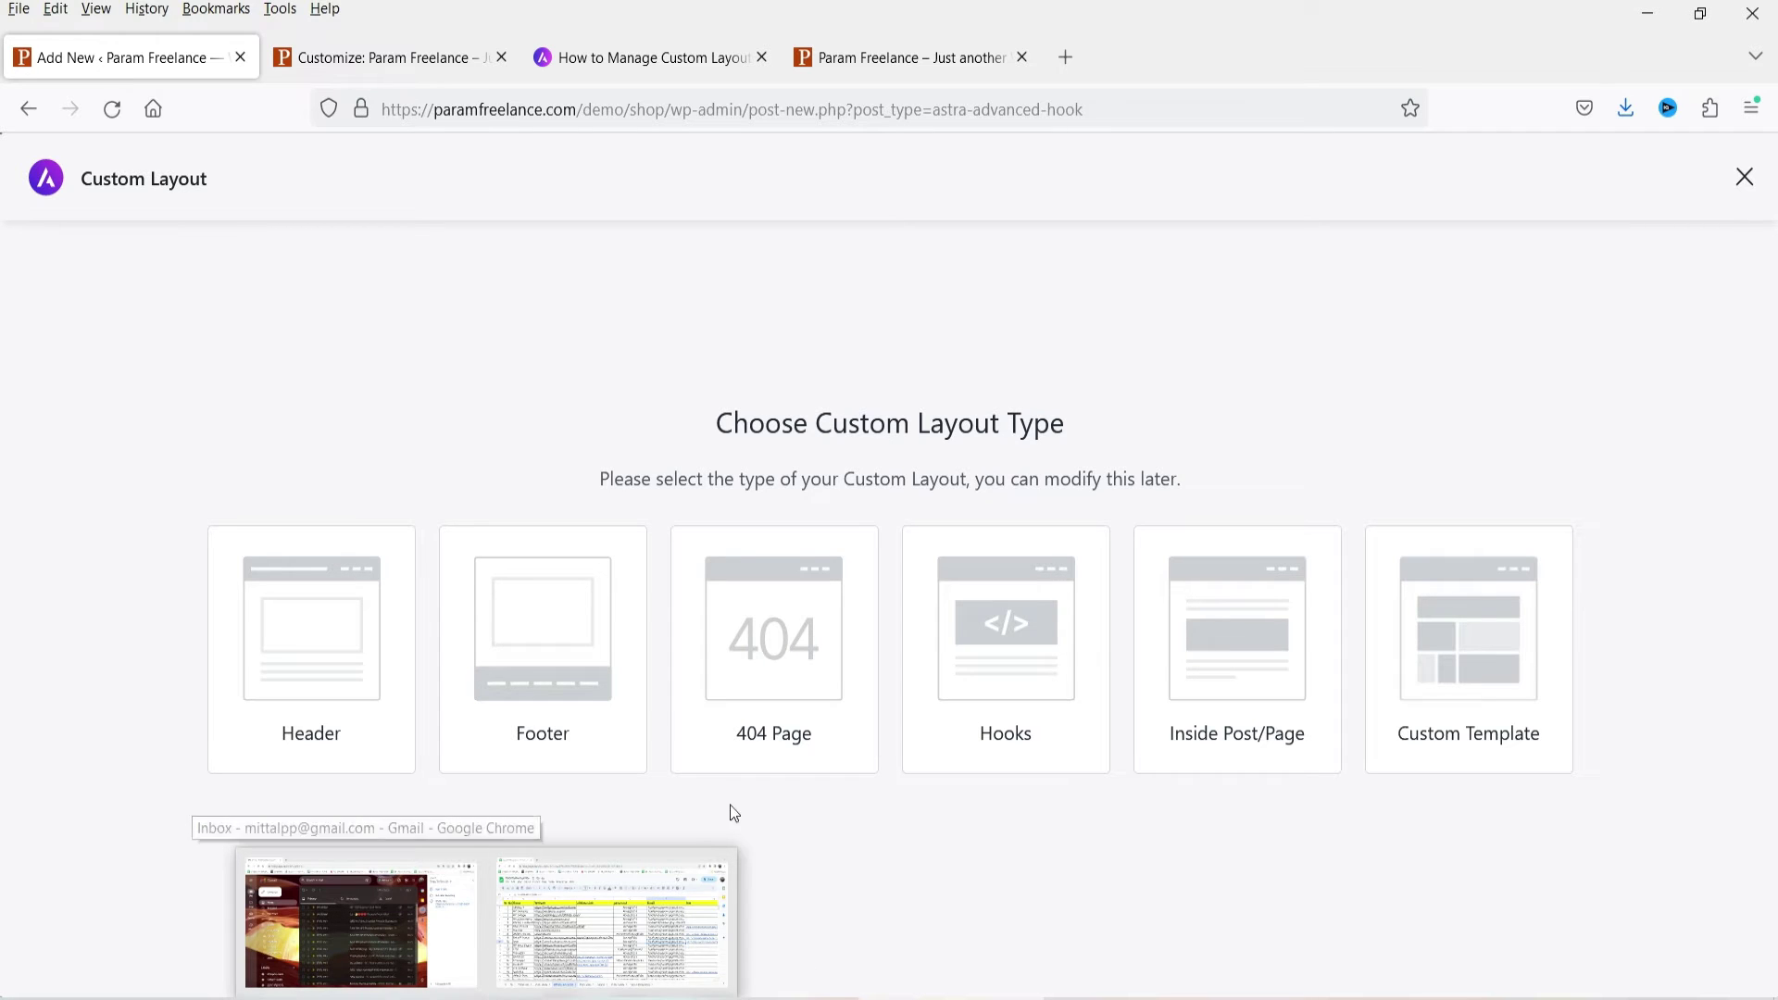
Choose 404 Page as the type of the new custom layout
{"action": "left_click", "coordinate": [780, 619]}
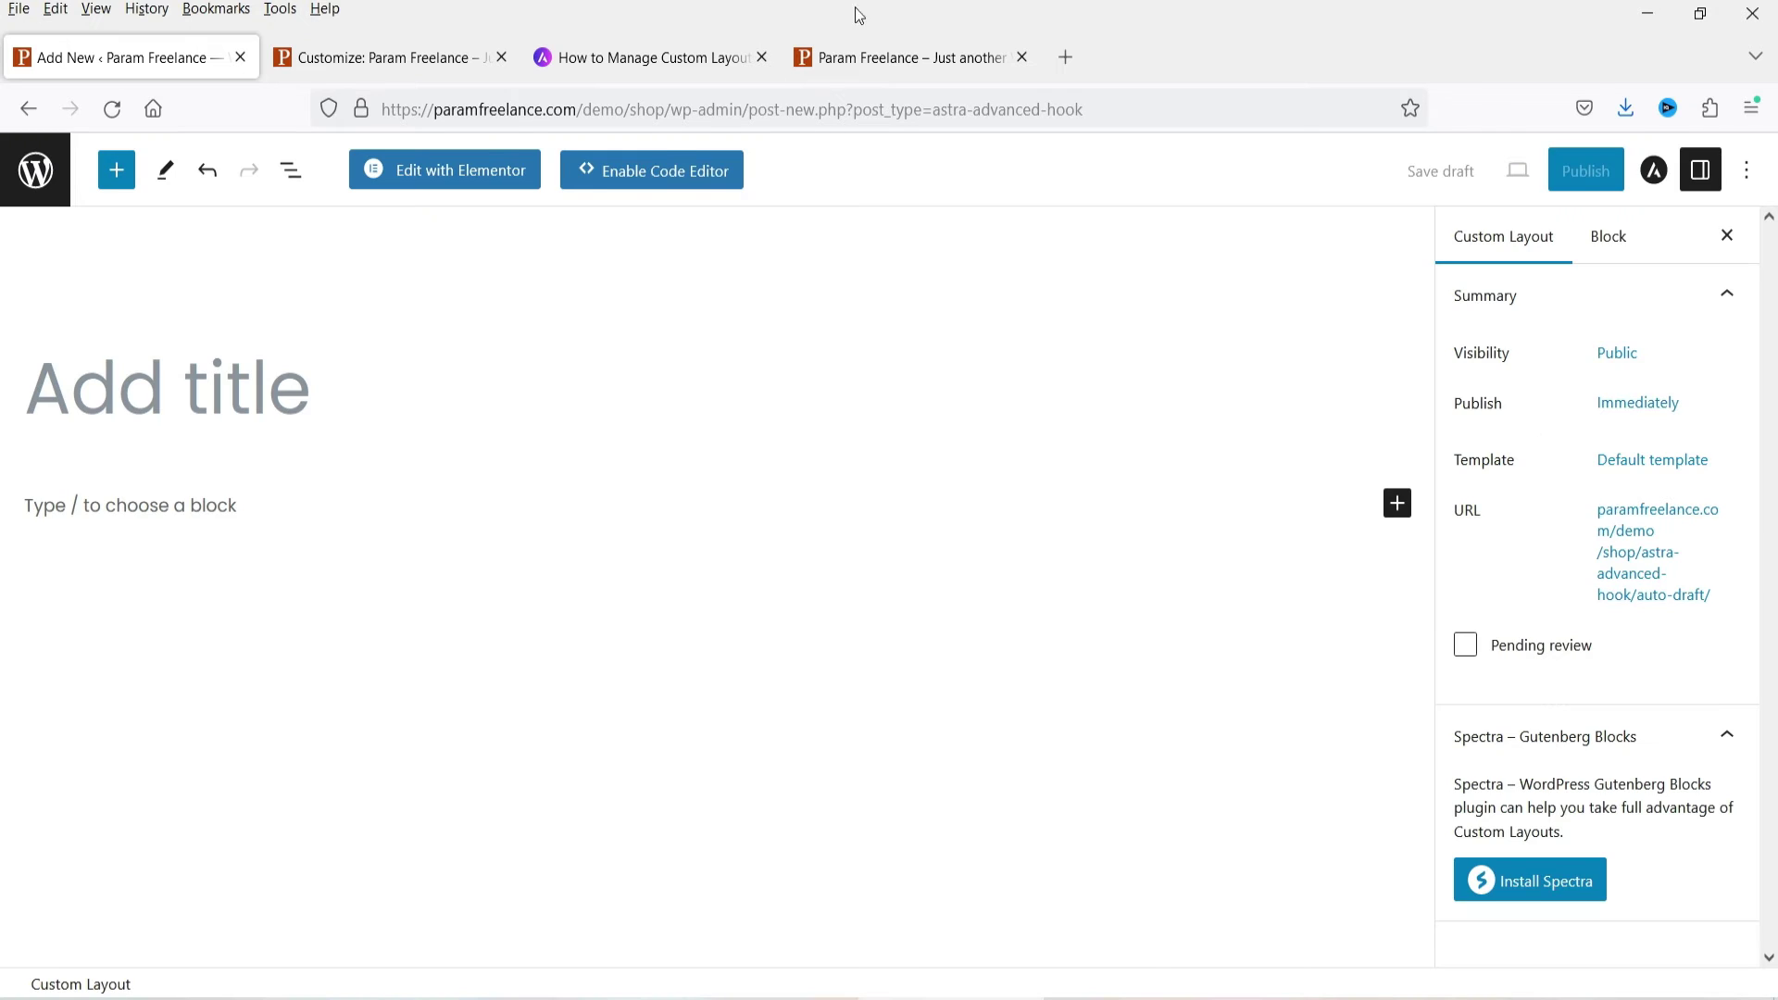
Open the nonexistent address paramfreelance.com/demo/shop/jkkfsajkj on the live site and examine its default not-found page
{"action": "left_click", "coordinate": [877, 61]}
{"action": "left_click", "coordinate": [728, 121]}
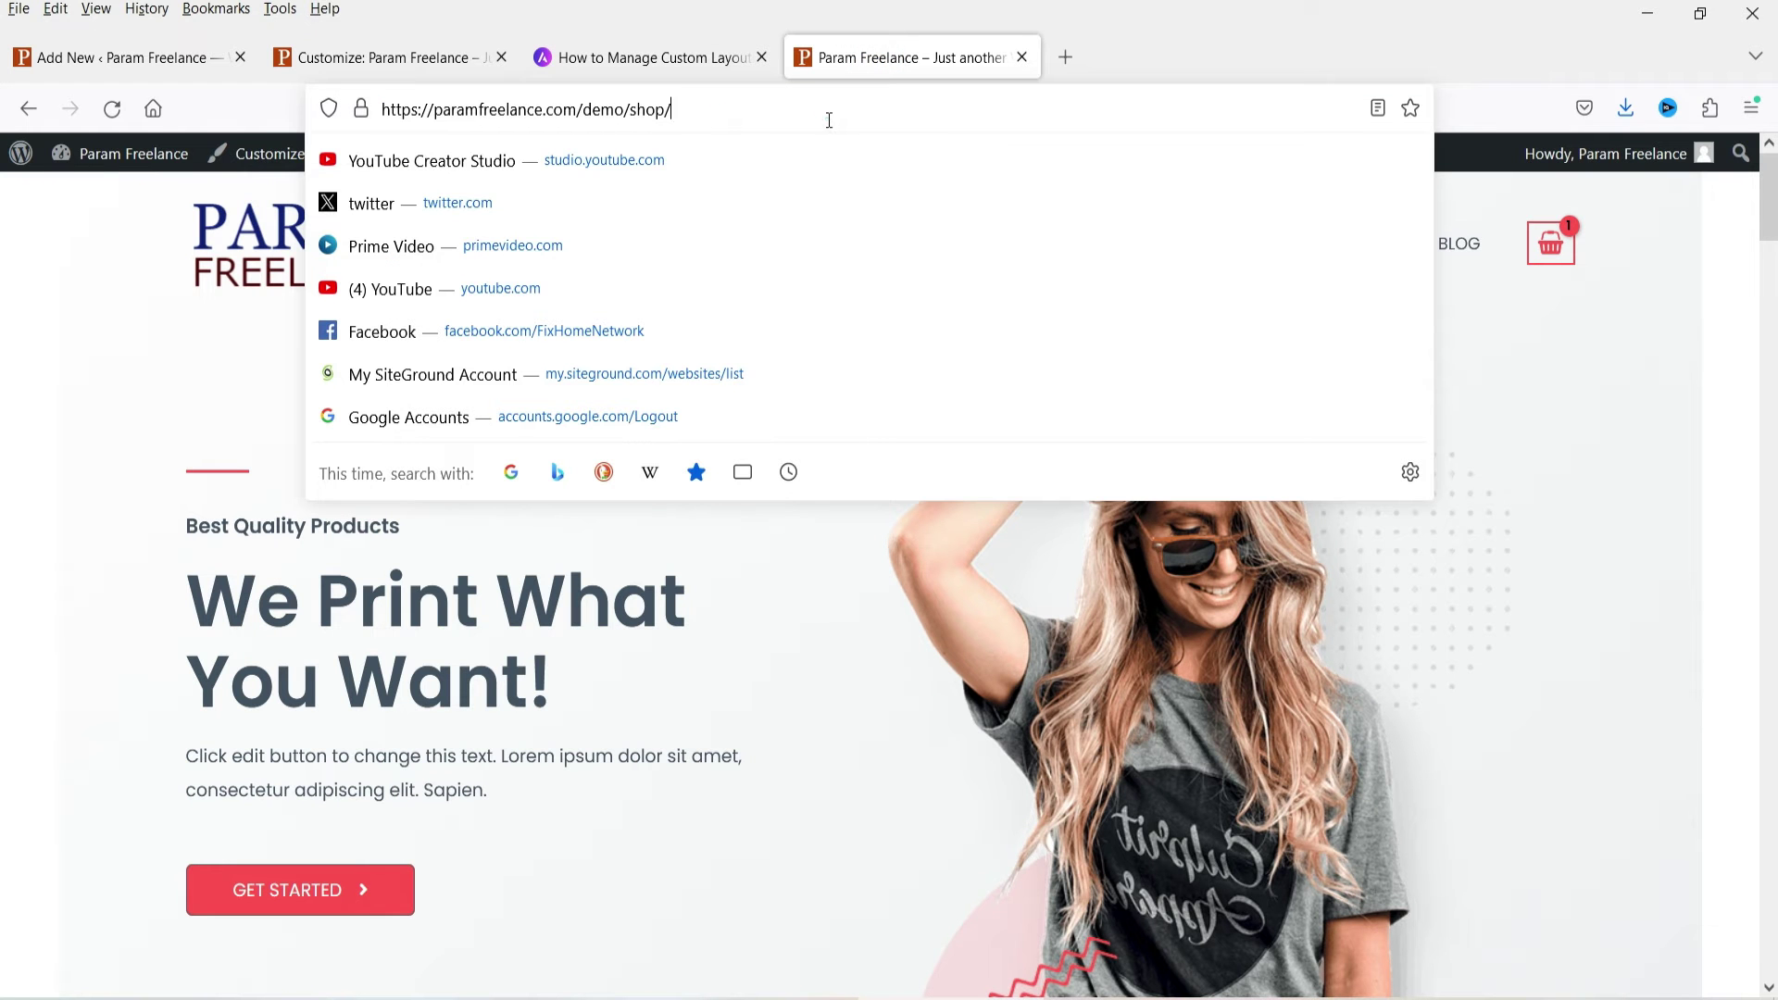
{"action": "type", "text": "jkkfsajkj"}
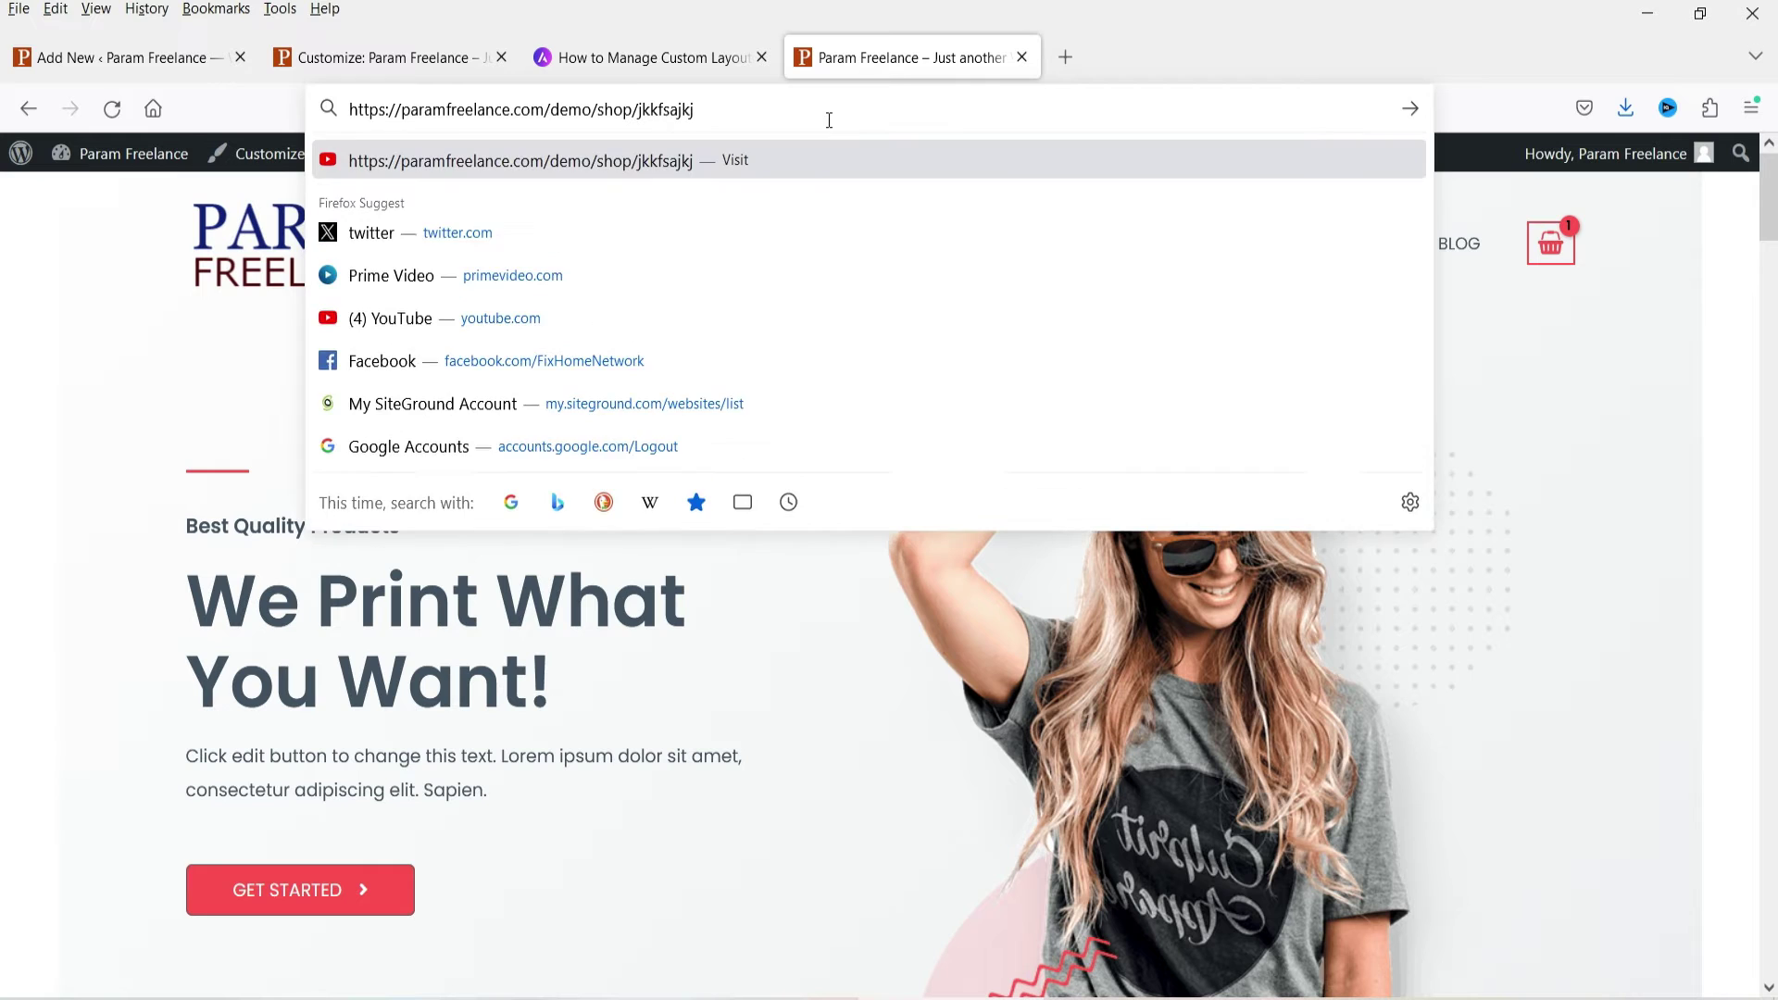
{"action": "key", "text": "Return"}
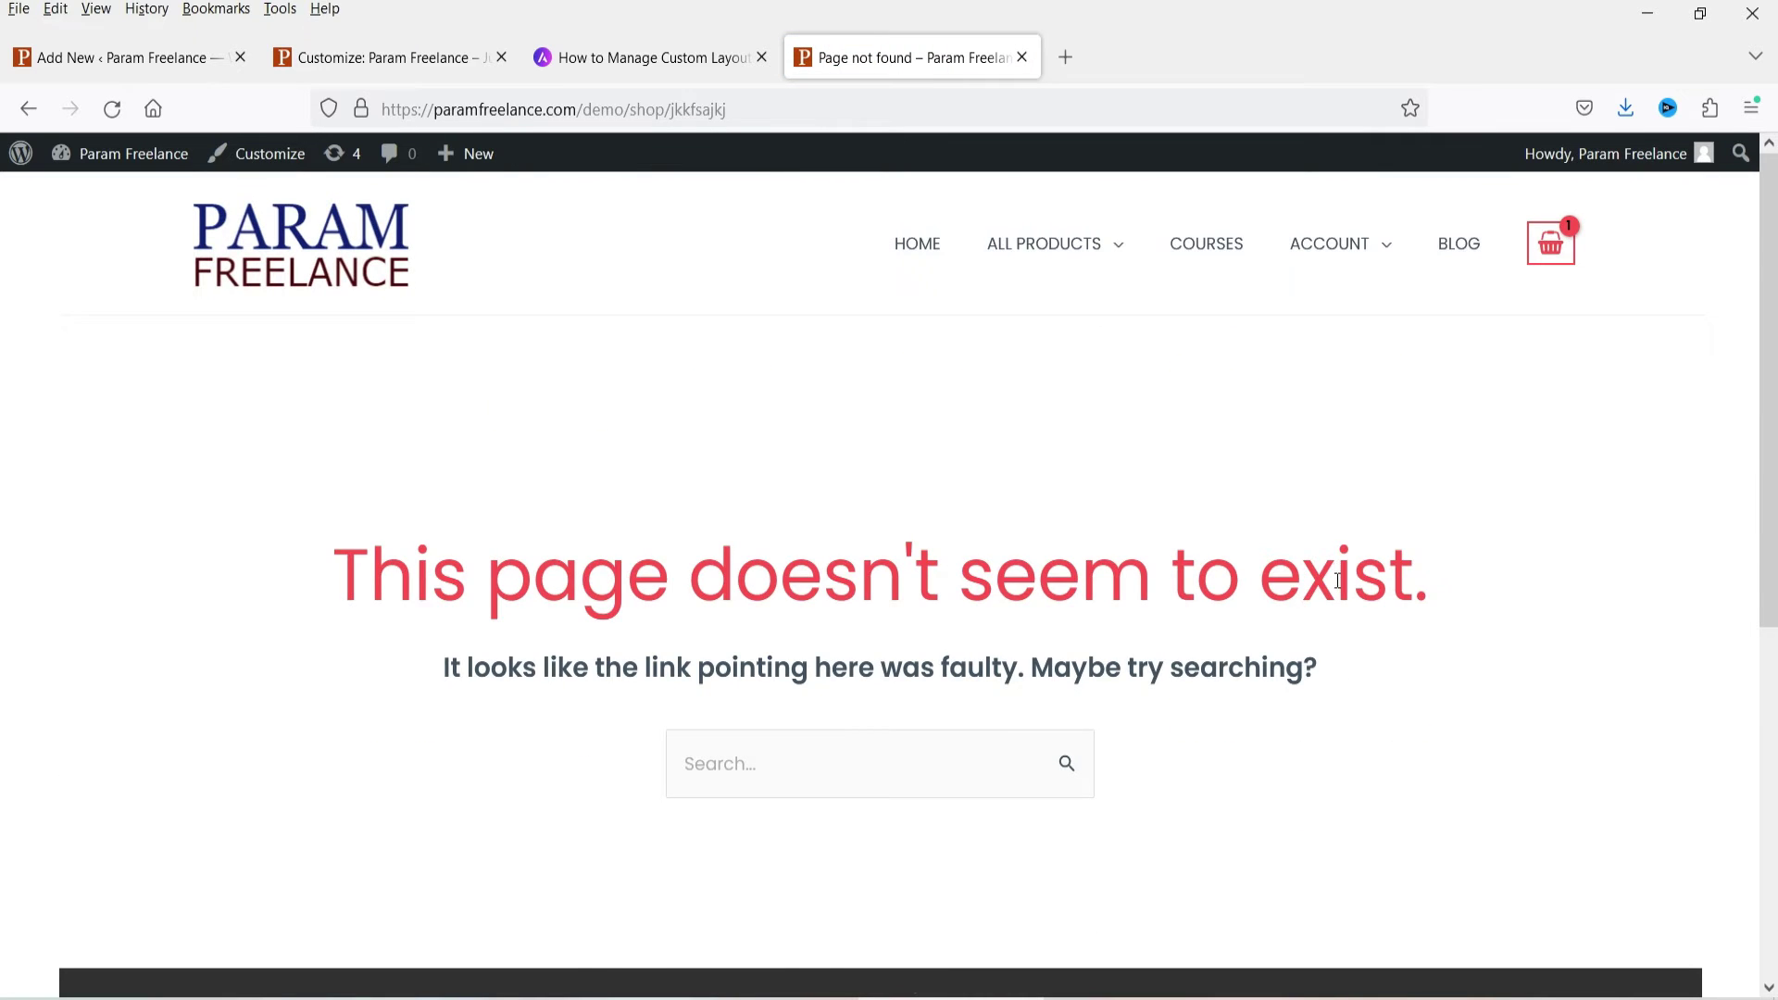
{"action": "scroll", "coordinate": [1338, 581], "scroll_direction": "down", "scroll_amount": 5}
{"action": "scroll", "coordinate": [916, 546], "scroll_direction": "up", "scroll_amount": 5}
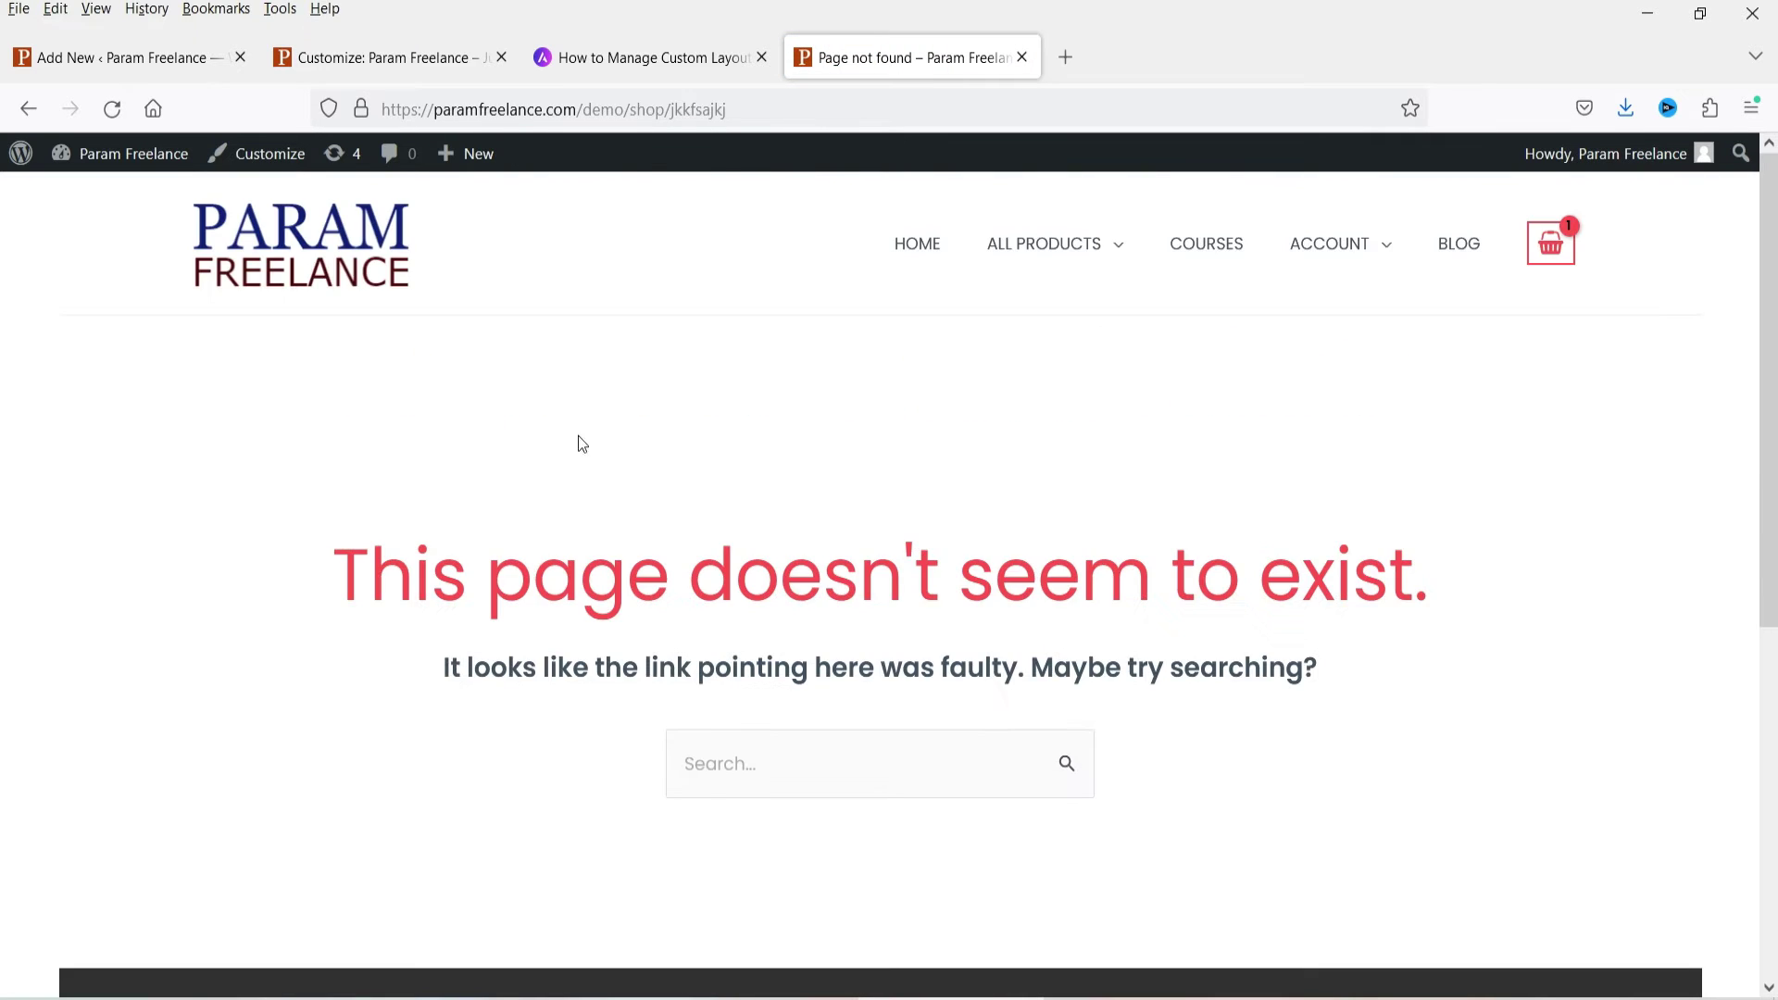
Return to the new layout's Astra settings, keep the layout set to 404 Page and expand the 404 Page Display Settings
{"action": "left_click", "coordinate": [110, 55]}
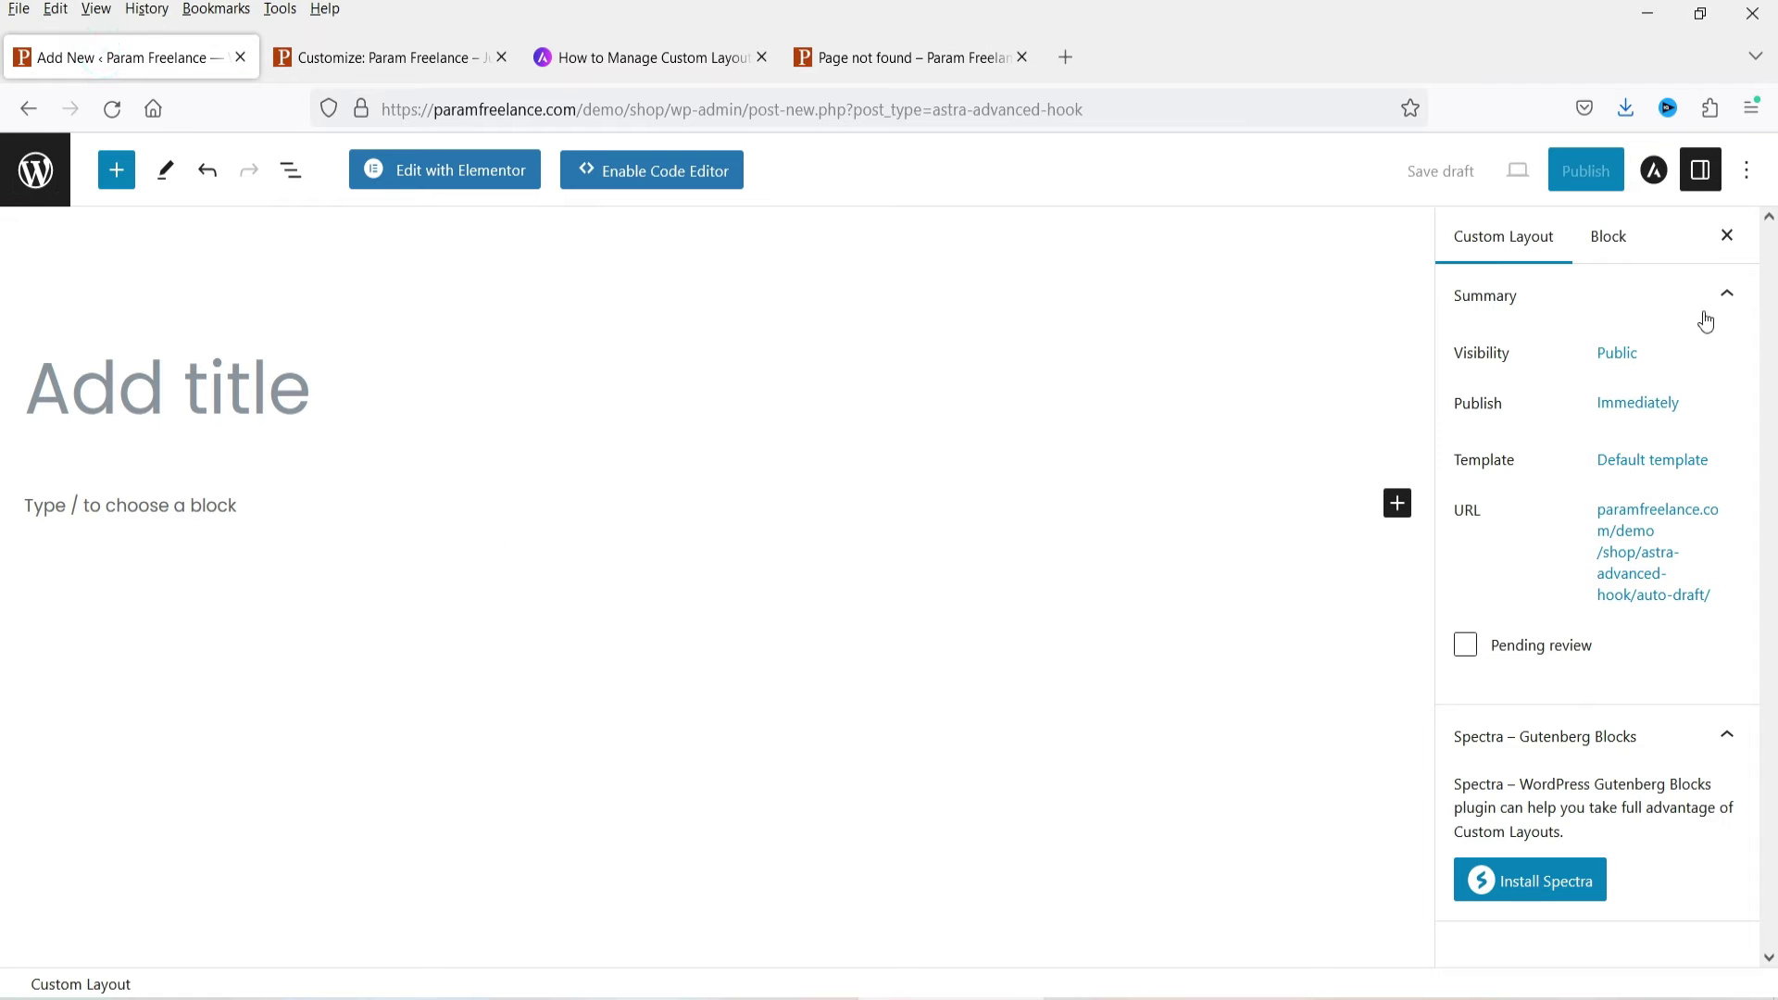
{"action": "left_click", "coordinate": [1654, 169]}
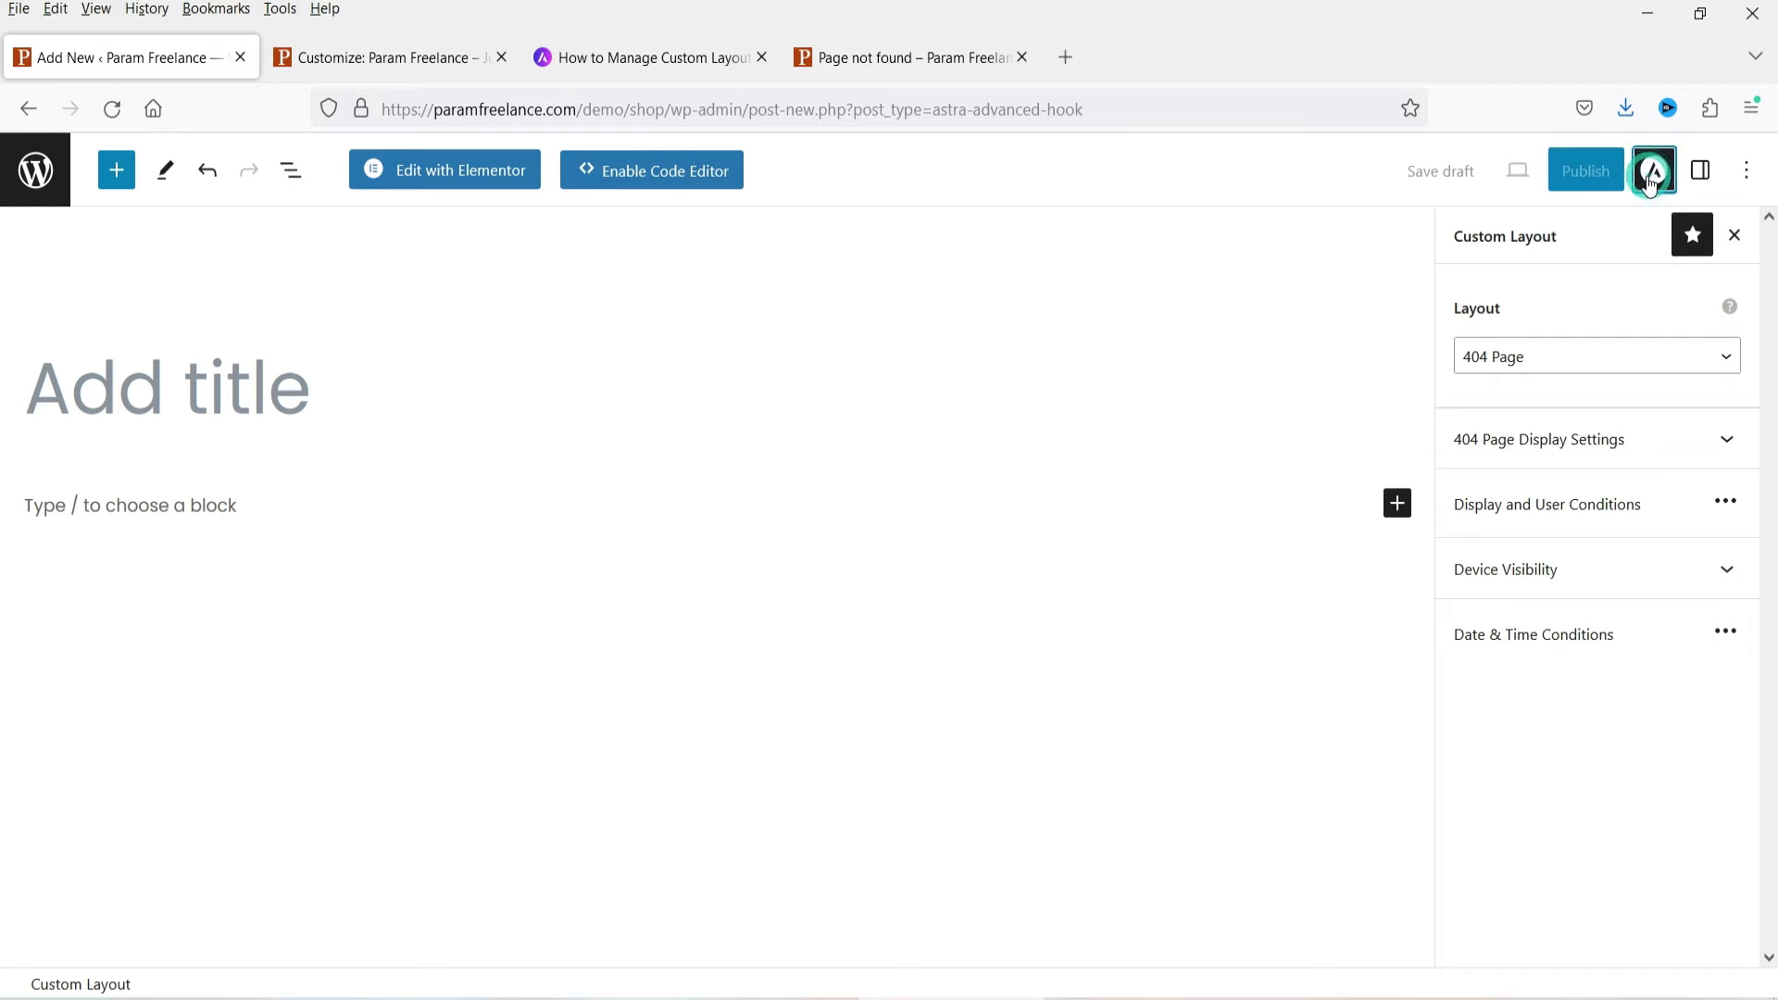
{"action": "left_click", "coordinate": [1586, 371]}
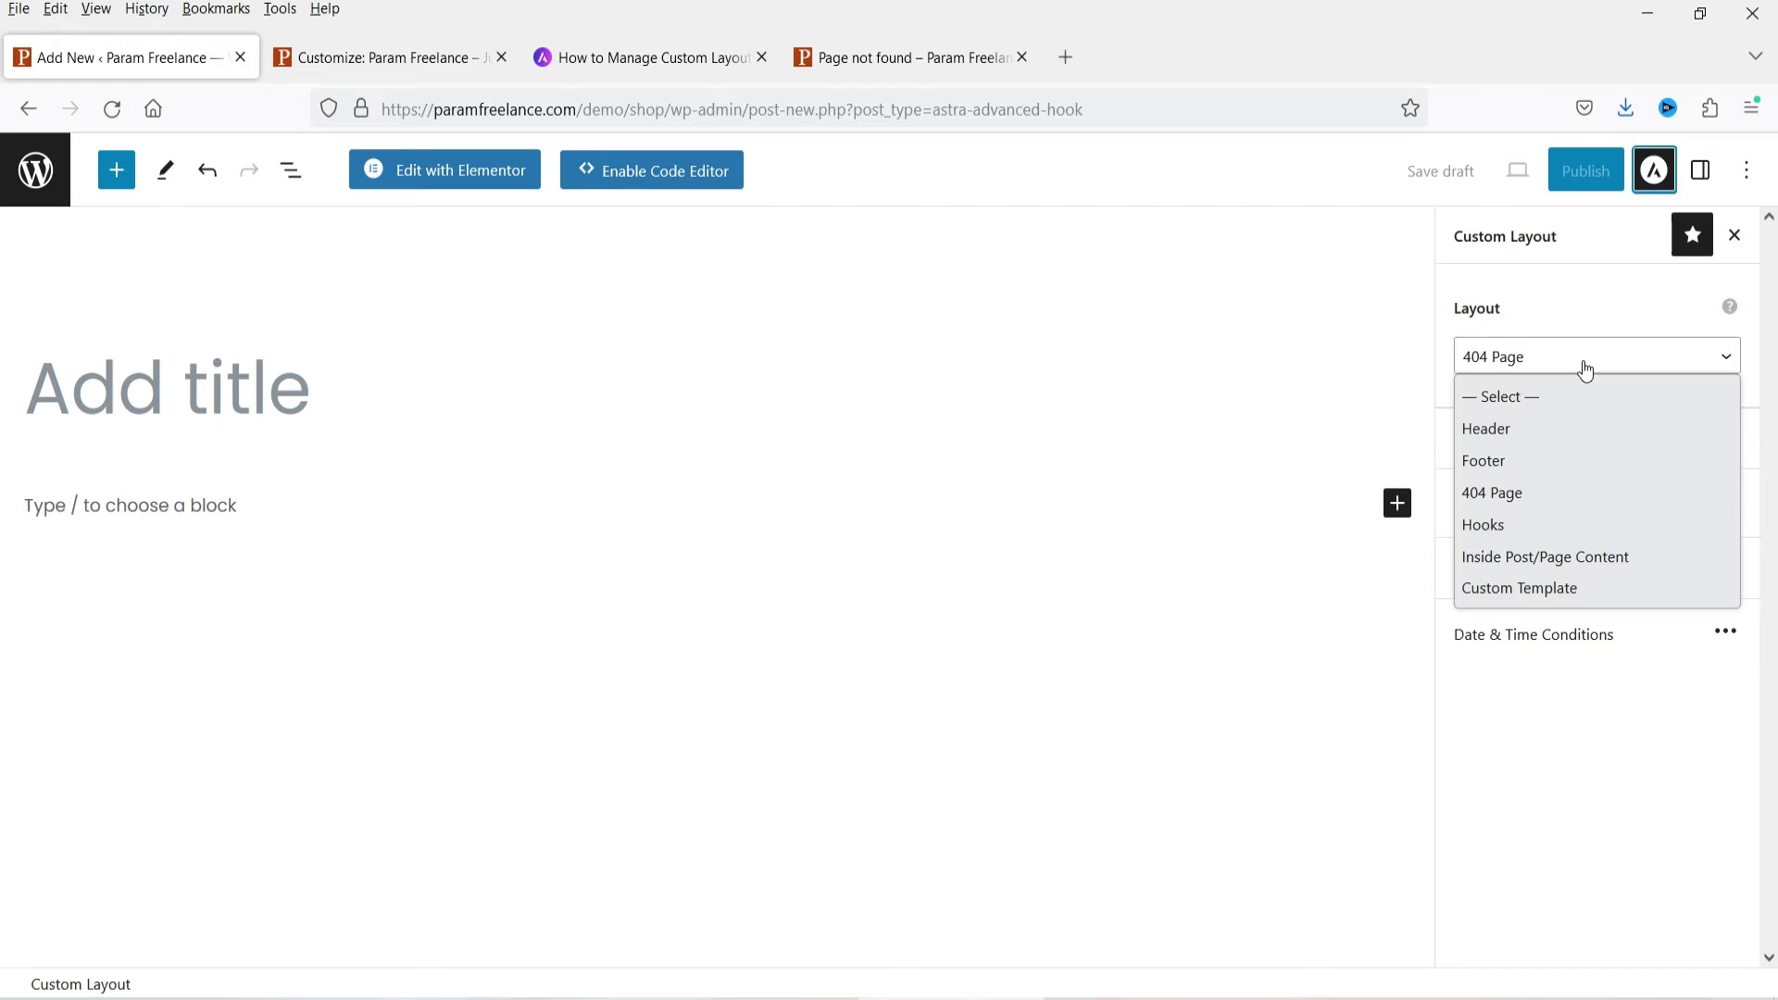
{"action": "left_click", "coordinate": [1585, 492]}
{"action": "left_click", "coordinate": [1679, 440]}
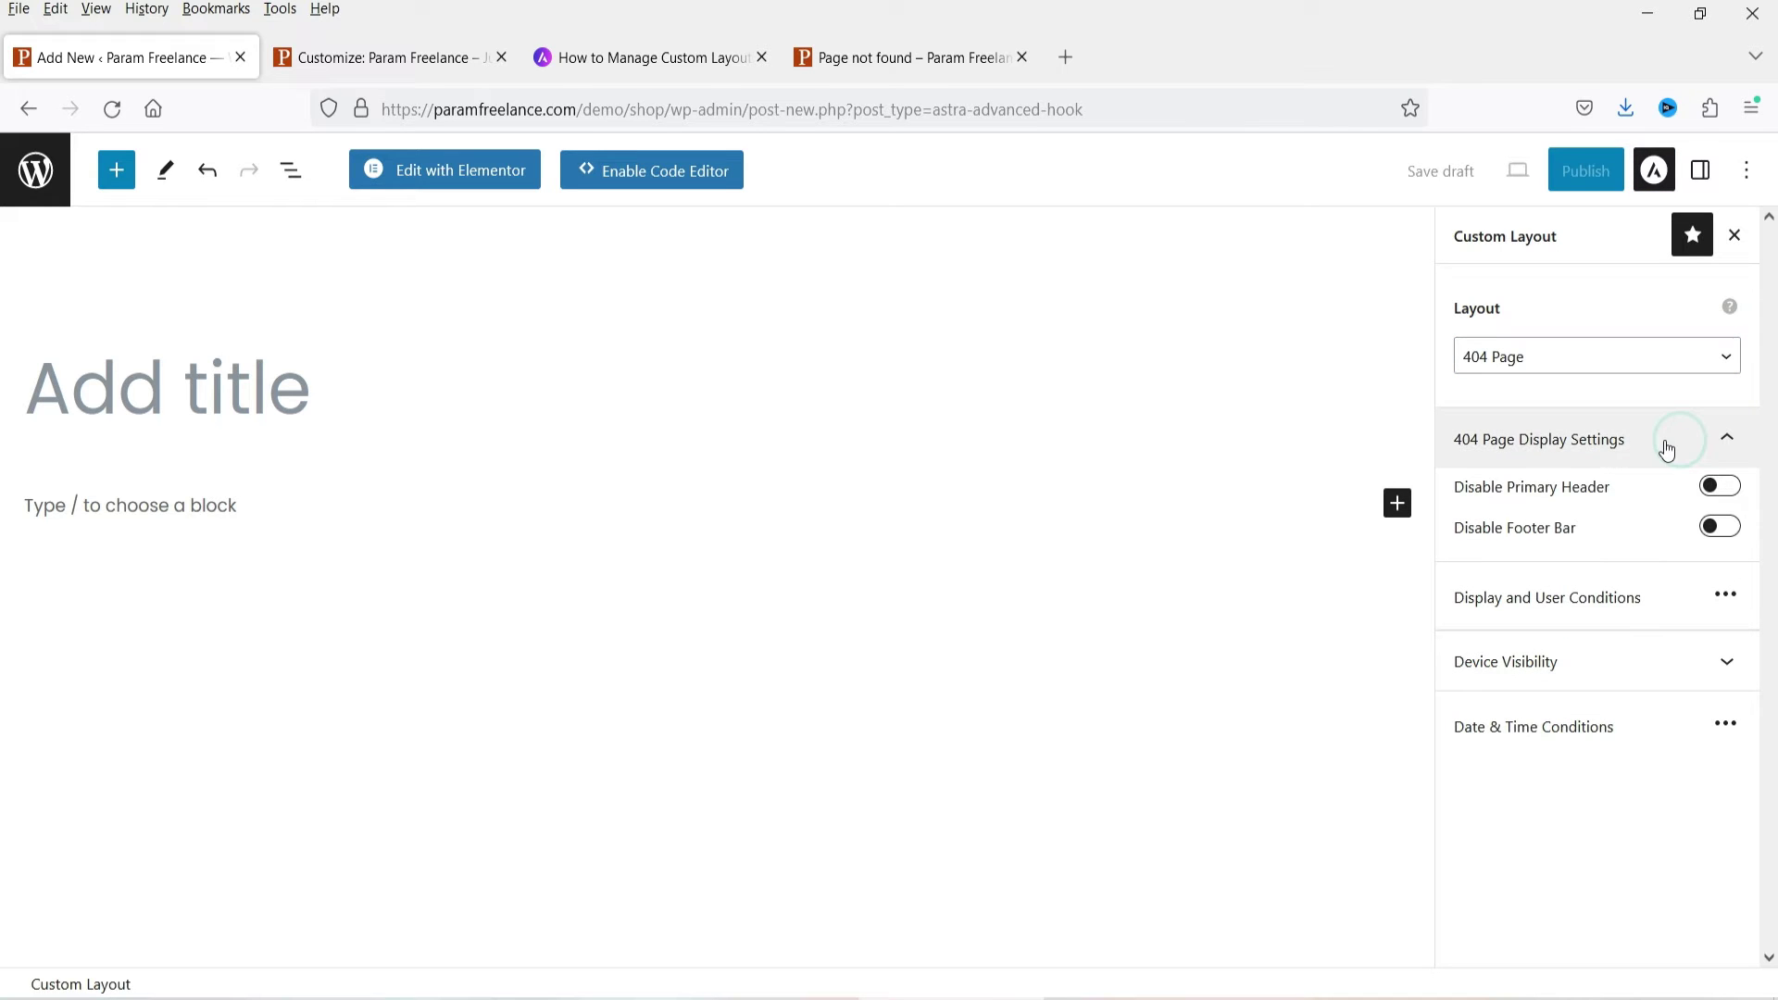
Try the Disable Primary Header and Disable Footer Bar options, comparing with the live not-found page, and switch both back off
{"action": "left_click", "coordinate": [1696, 485]}
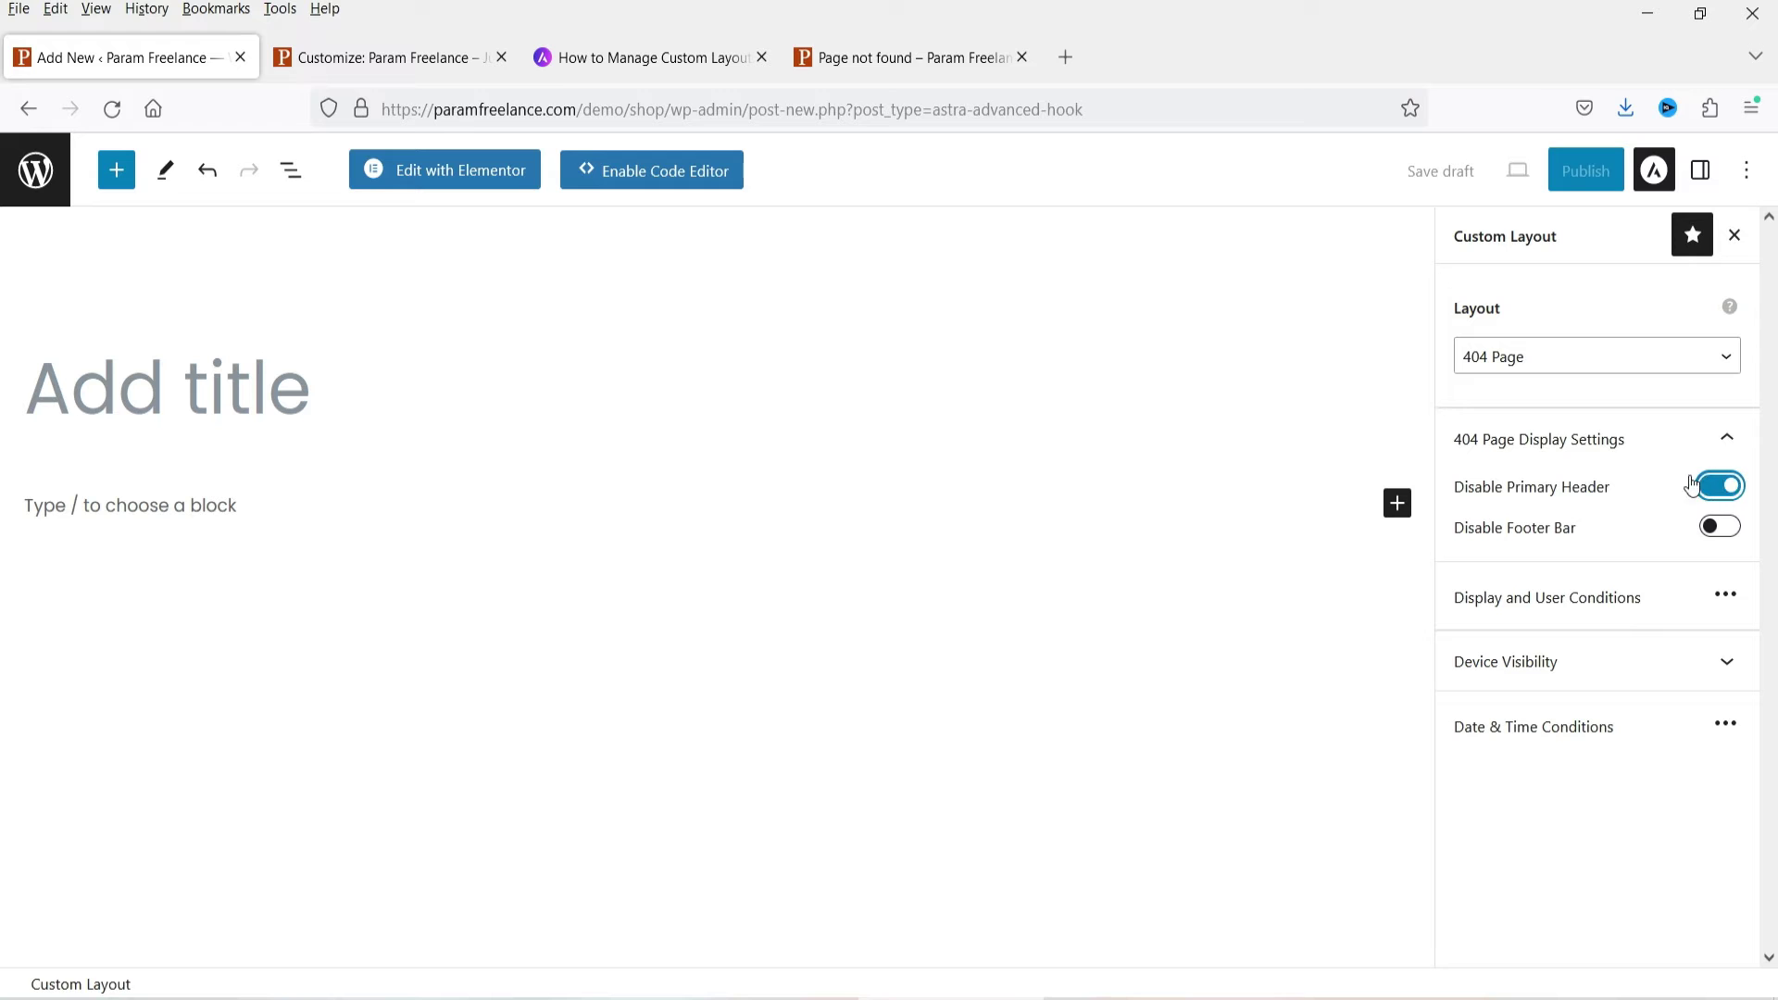
{"action": "left_click", "coordinate": [894, 63]}
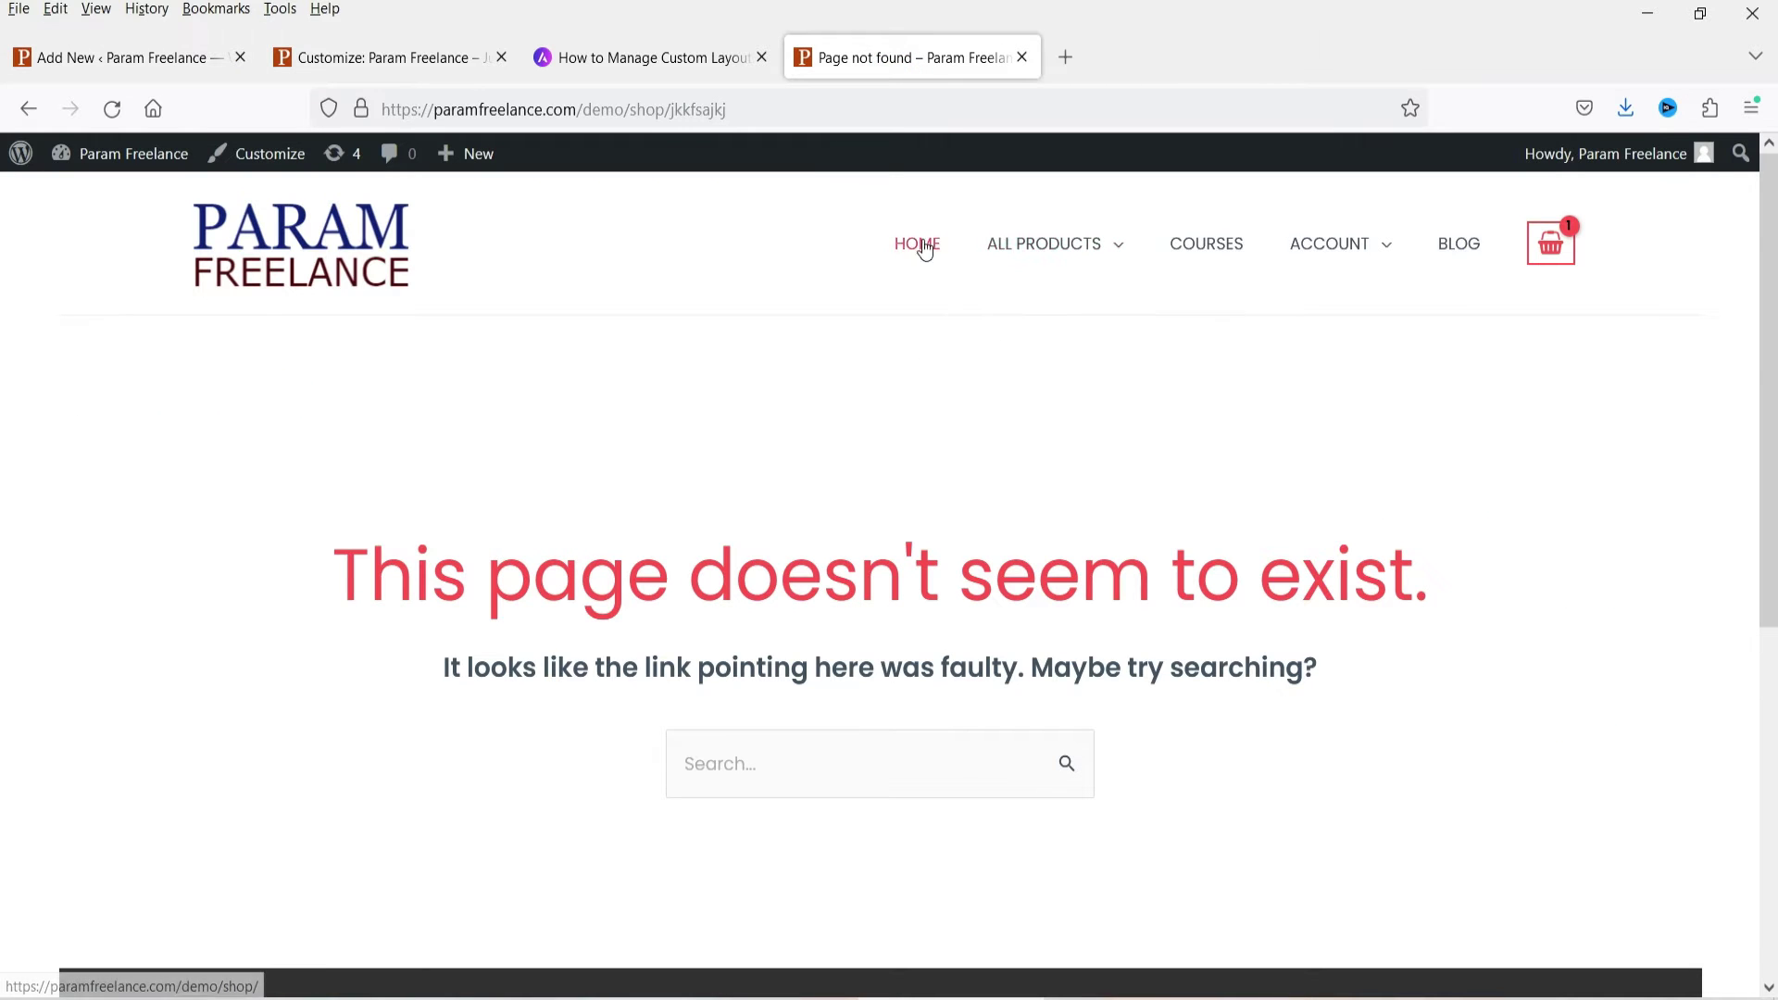
{"action": "left_click", "coordinate": [120, 57]}
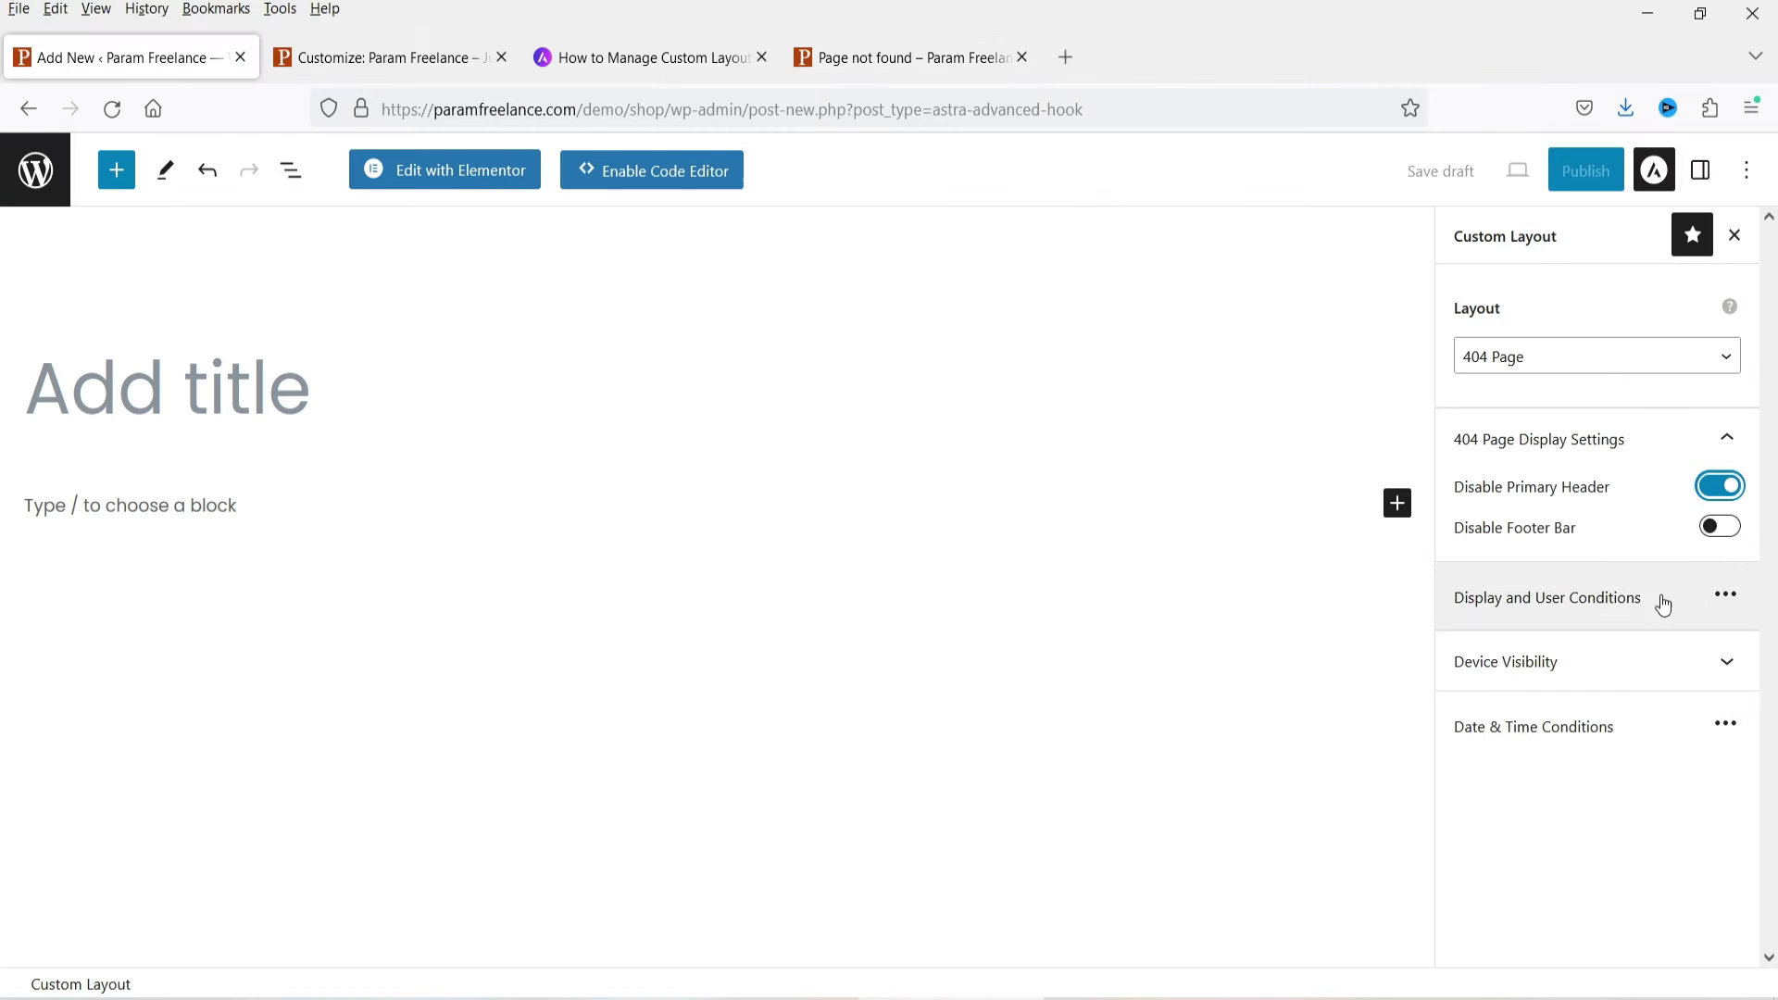
{"action": "left_click", "coordinate": [1721, 540]}
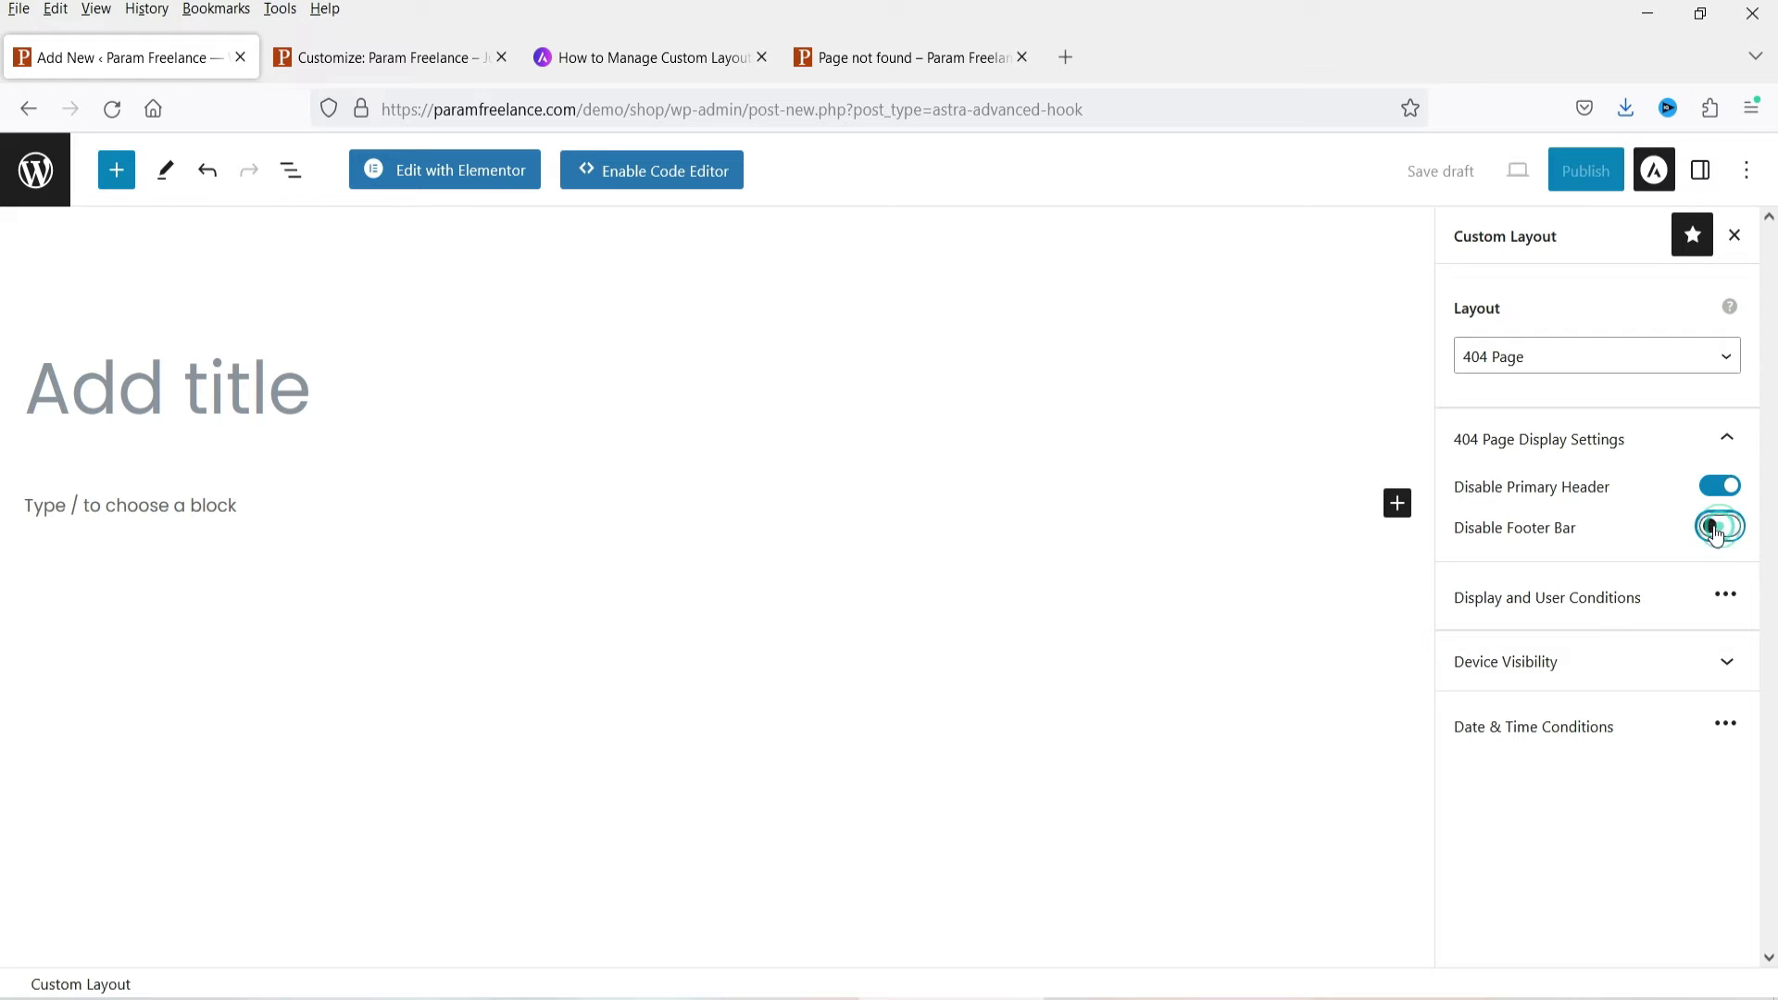
{"action": "left_click", "coordinate": [1720, 528]}
{"action": "left_click", "coordinate": [1720, 486]}
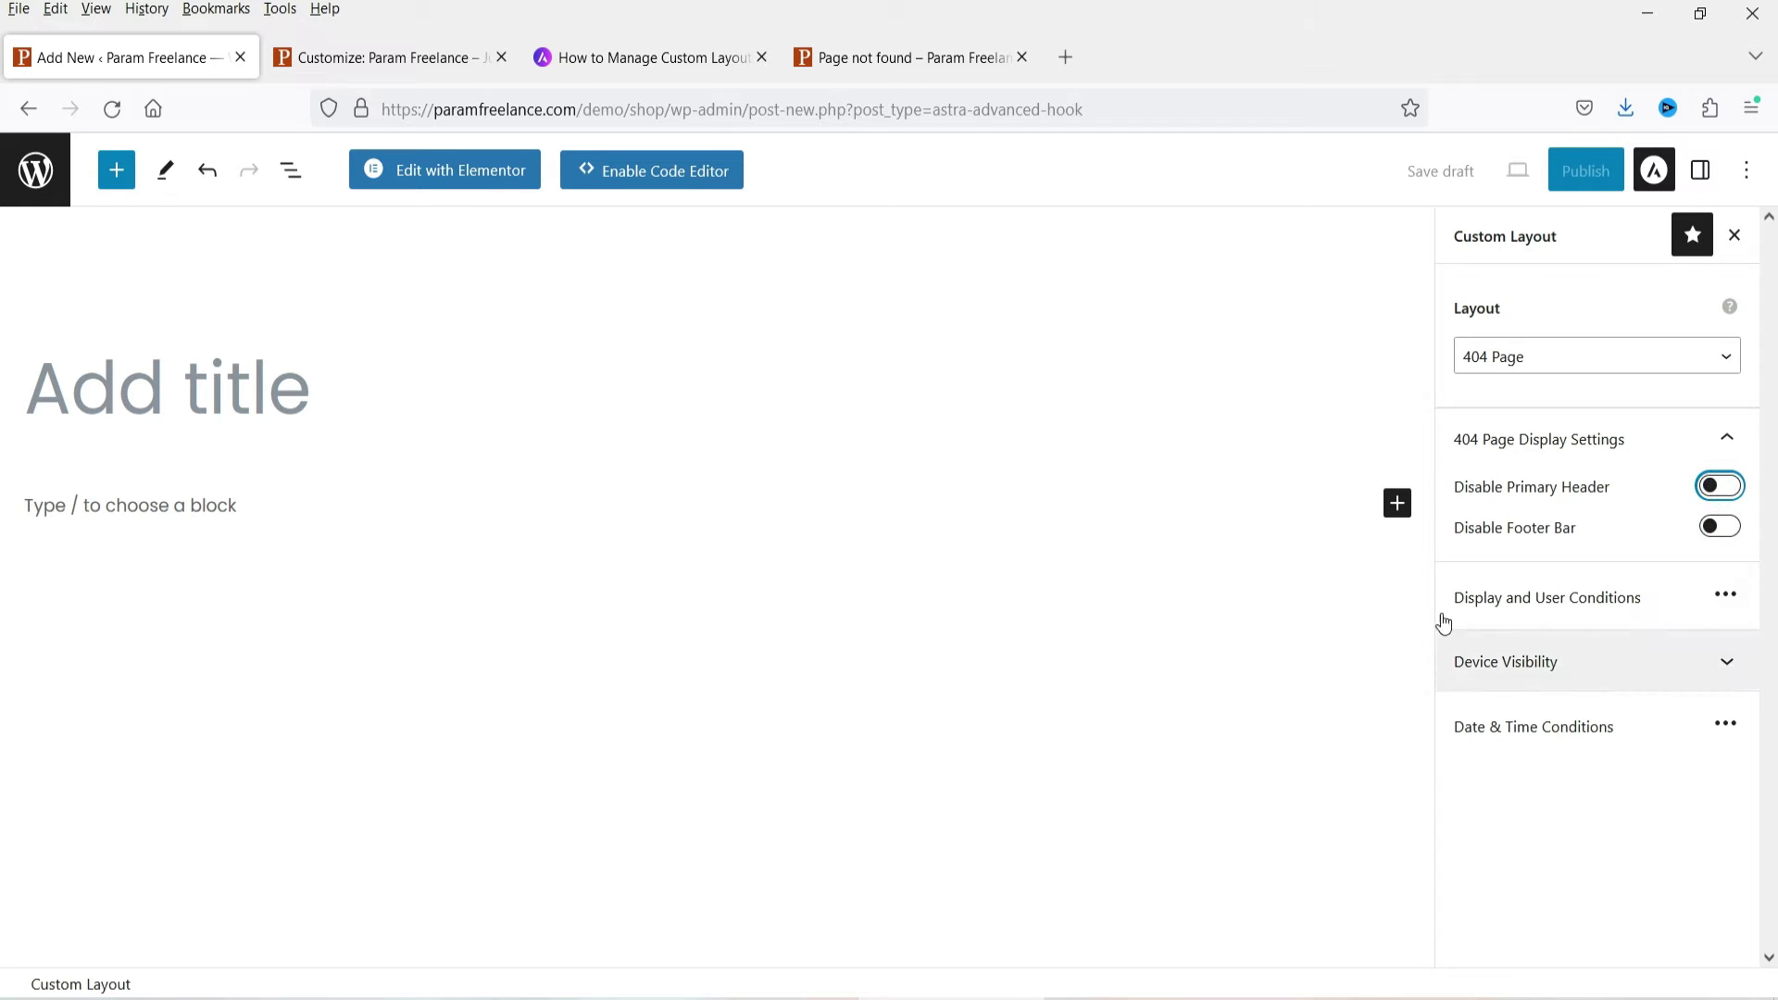
Set Display for Users to All in the layout's Display and User Conditions and return to the post
{"action": "left_click", "coordinate": [1556, 598]}
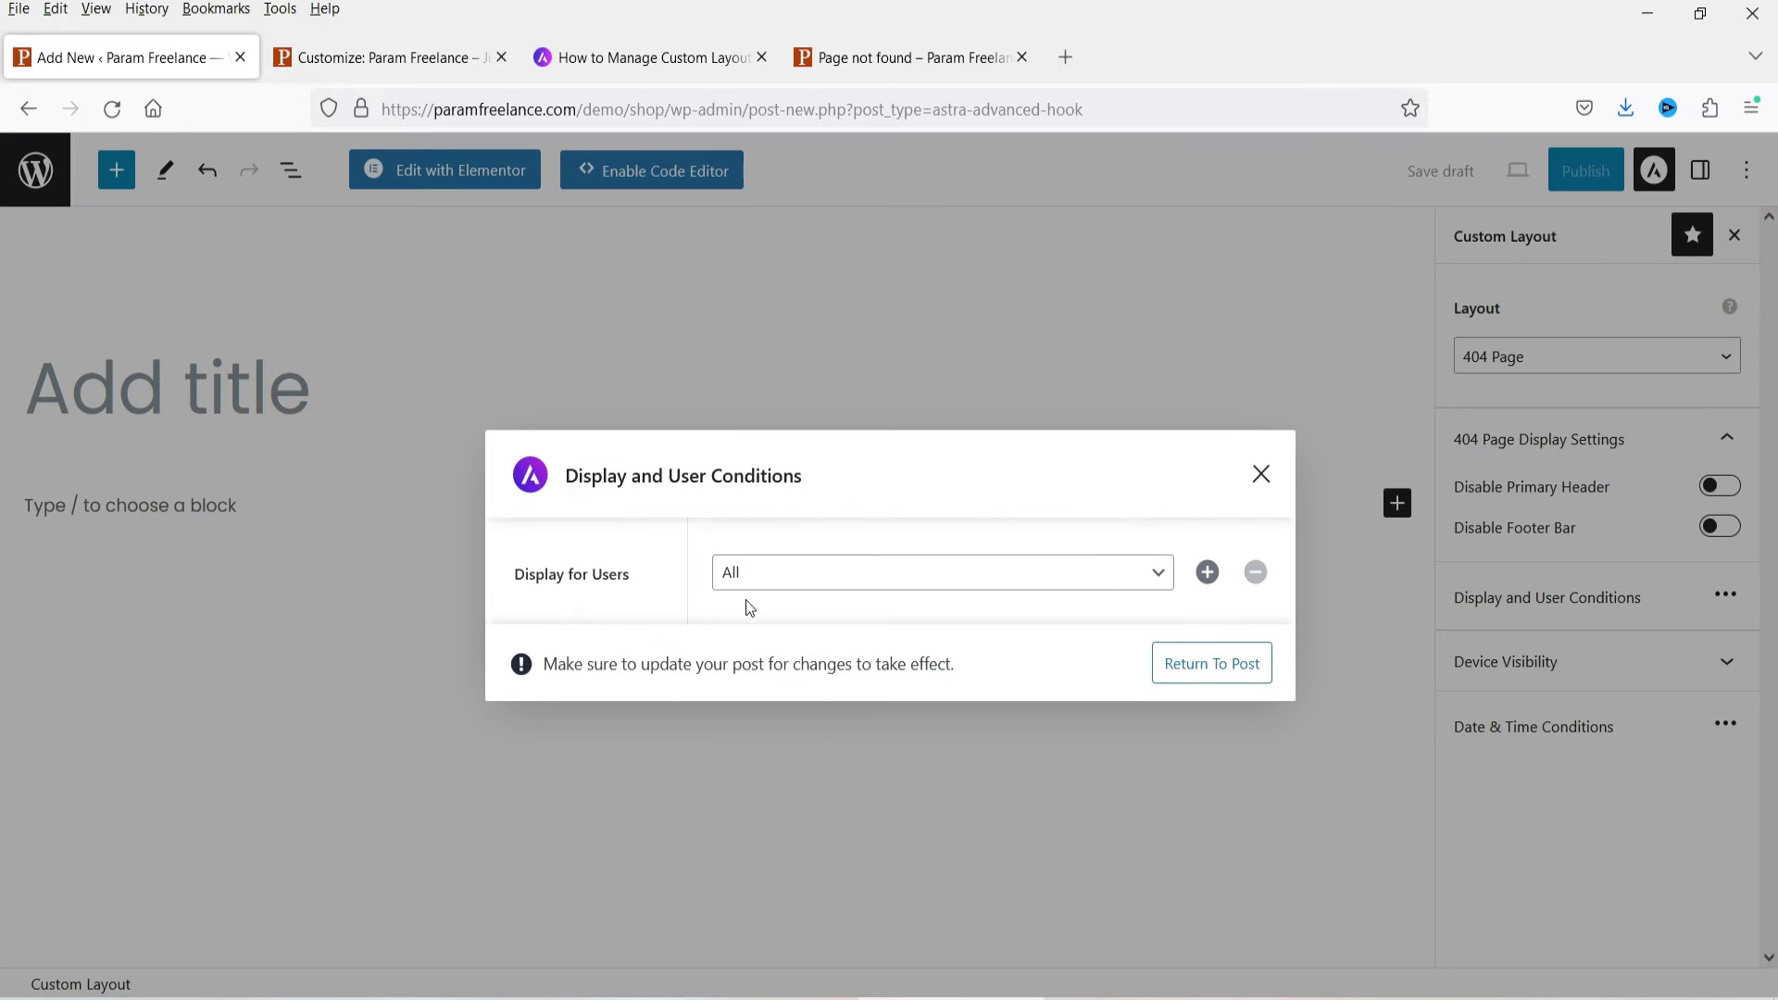
{"action": "left_click", "coordinate": [778, 572]}
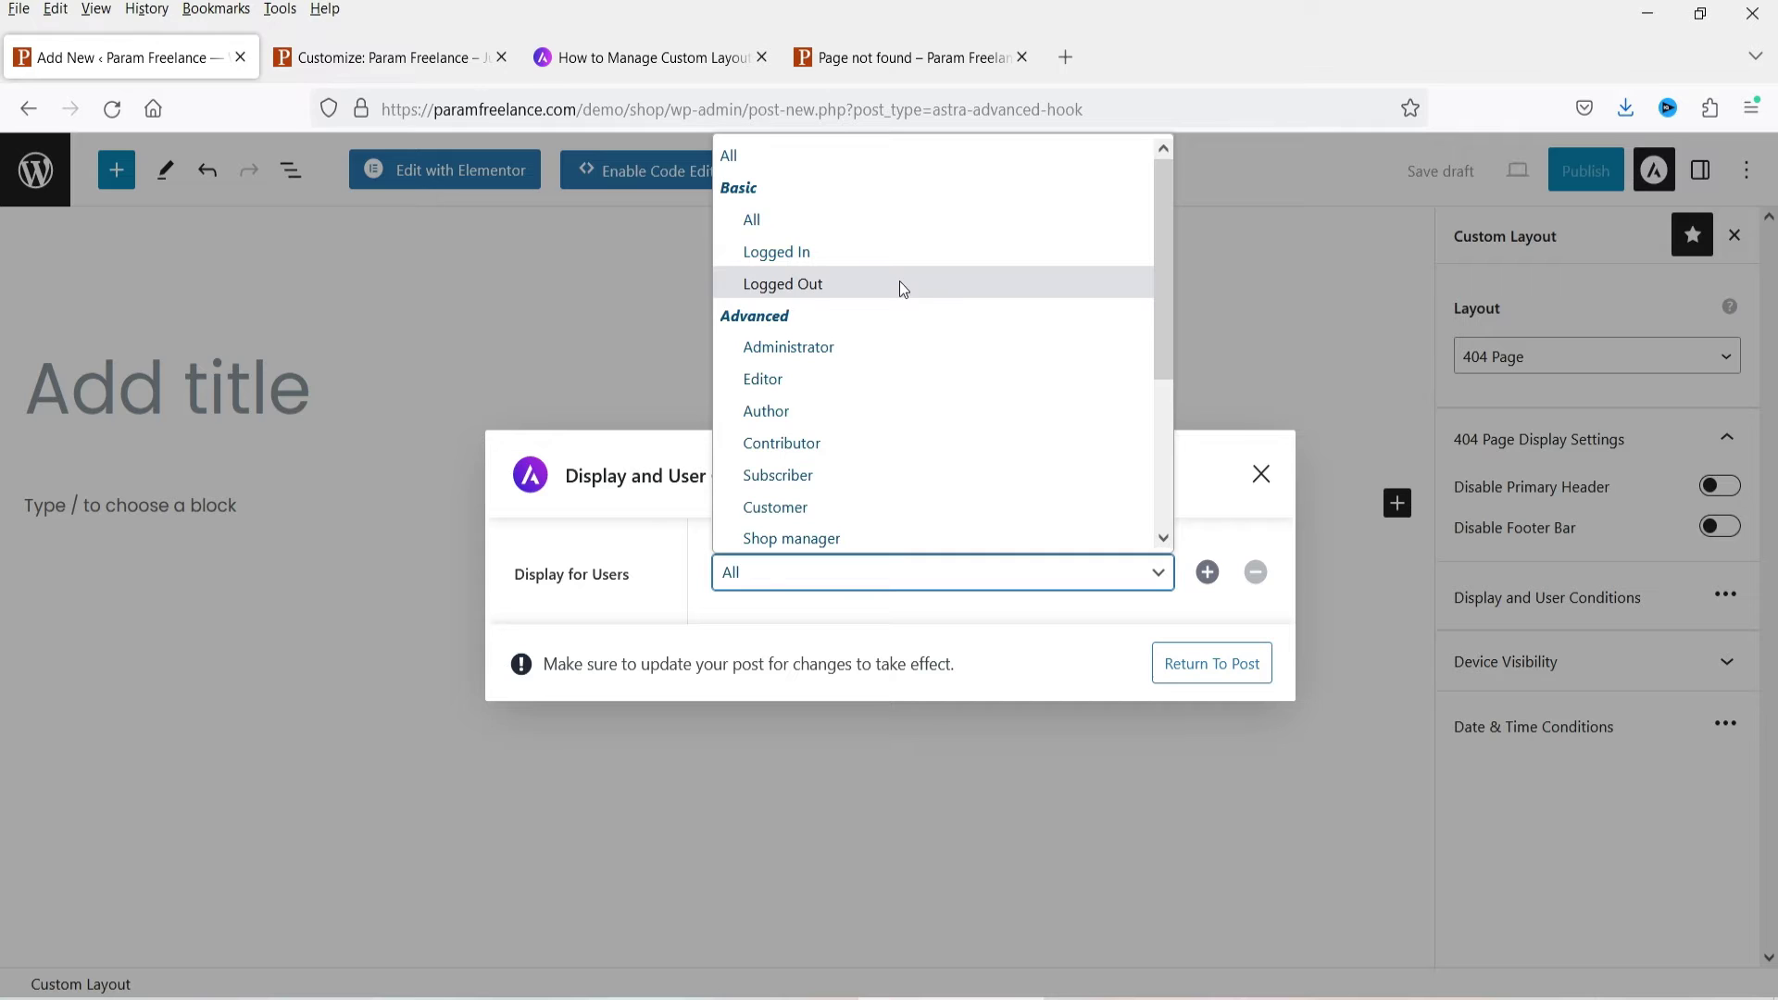
{"action": "left_click", "coordinate": [886, 231]}
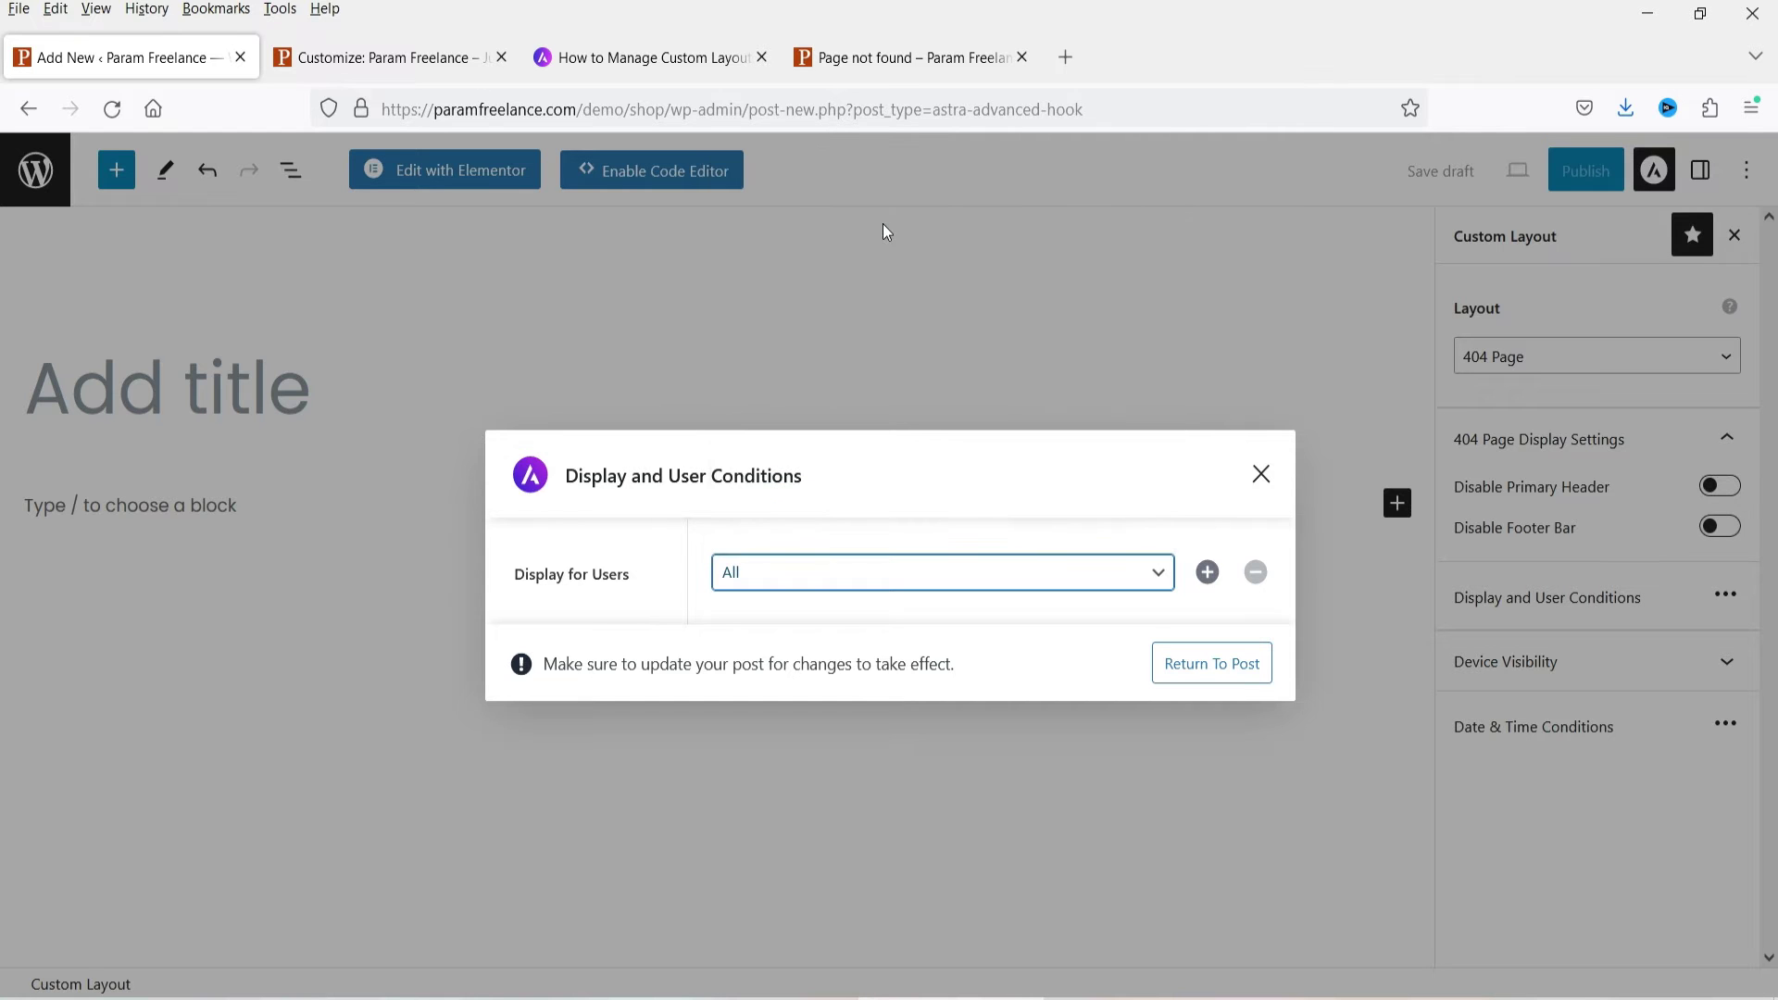
{"action": "left_click", "coordinate": [1218, 666]}
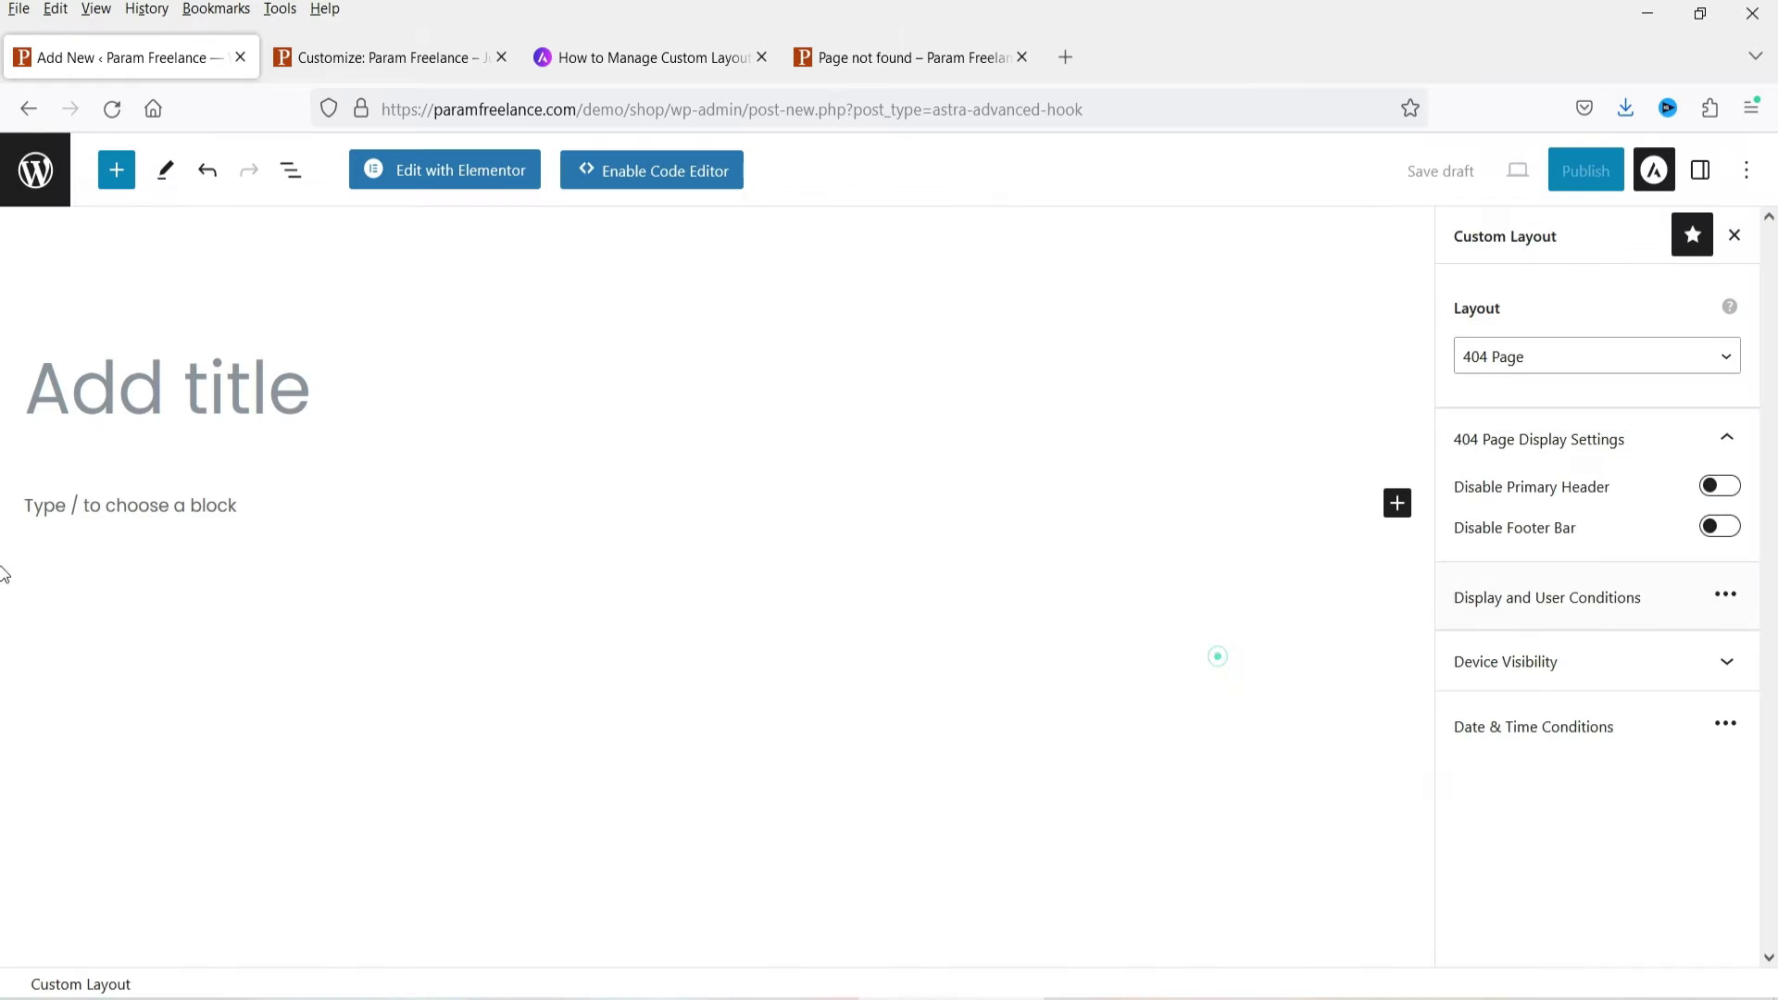
Try hiding the 404 layout on mobile in the Device Visibility settings, and turn mobile visibility back on
{"action": "left_click", "coordinate": [1578, 659]}
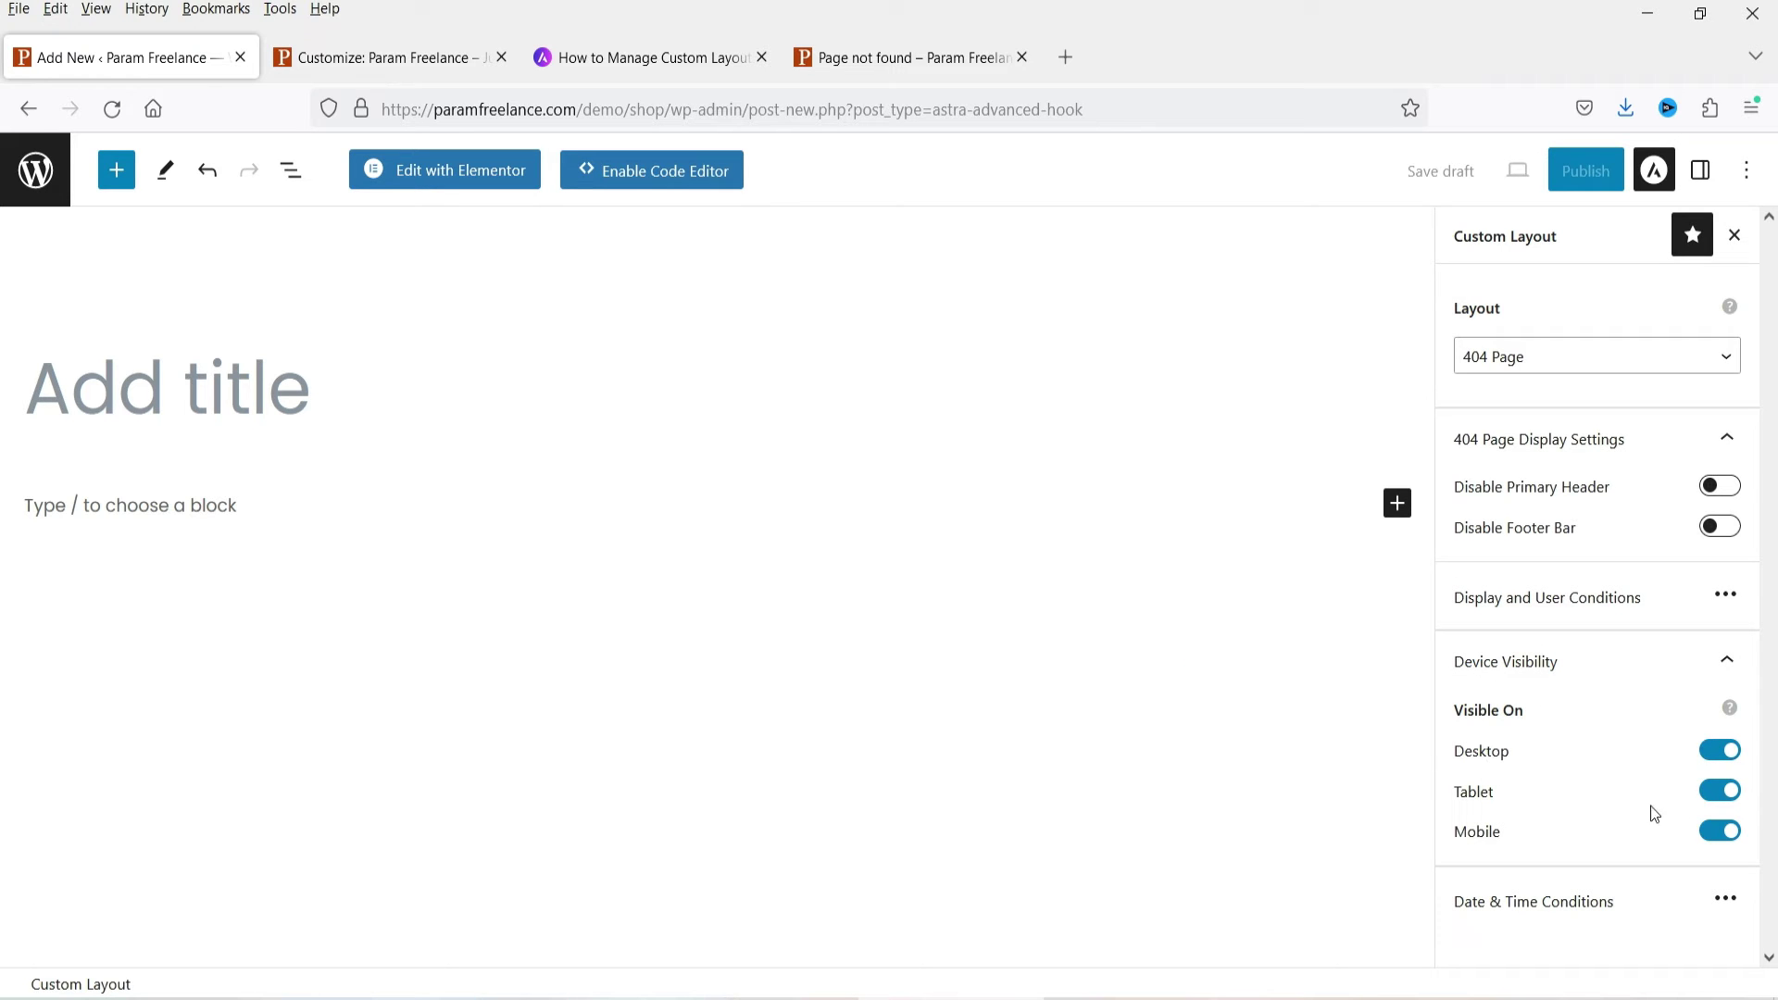
{"action": "left_click", "coordinate": [1715, 833]}
{"action": "left_click", "coordinate": [1715, 834]}
Try enabling Time Event in the Date & Time Conditions, switch it back off and return to the post
{"action": "left_click", "coordinate": [1587, 903]}
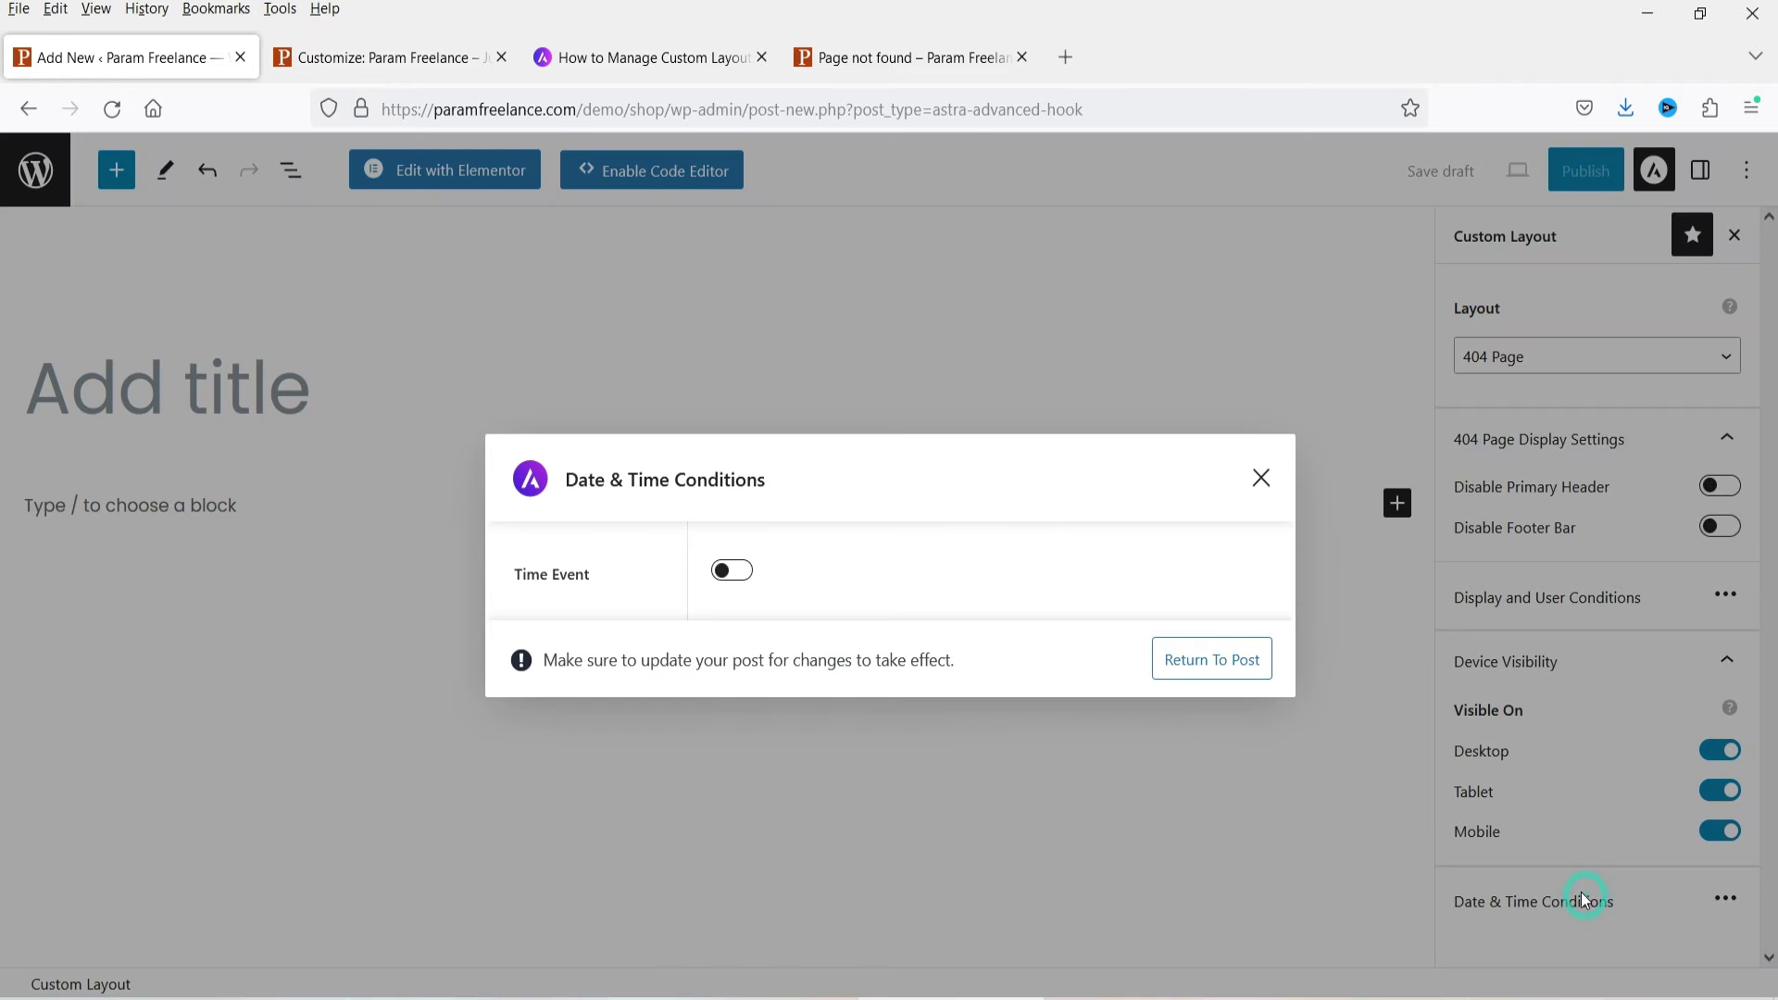
{"action": "left_click", "coordinate": [736, 574]}
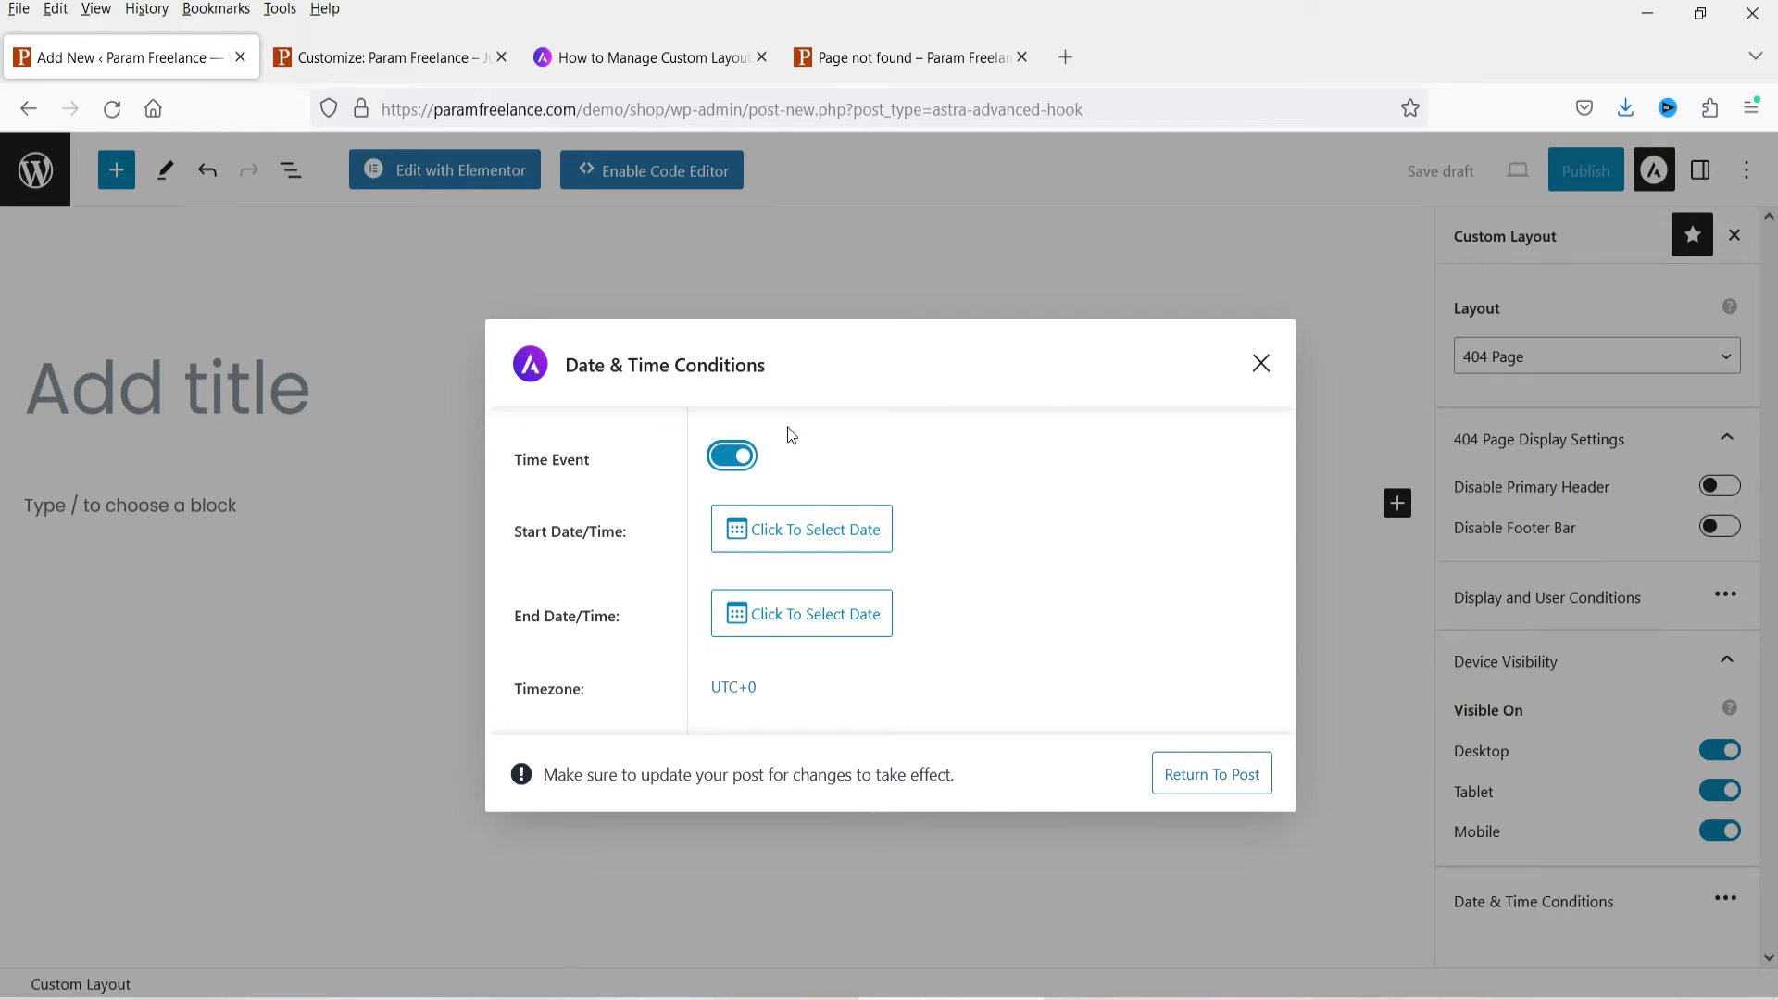
{"action": "left_click", "coordinate": [713, 463]}
{"action": "left_click", "coordinate": [1224, 673]}
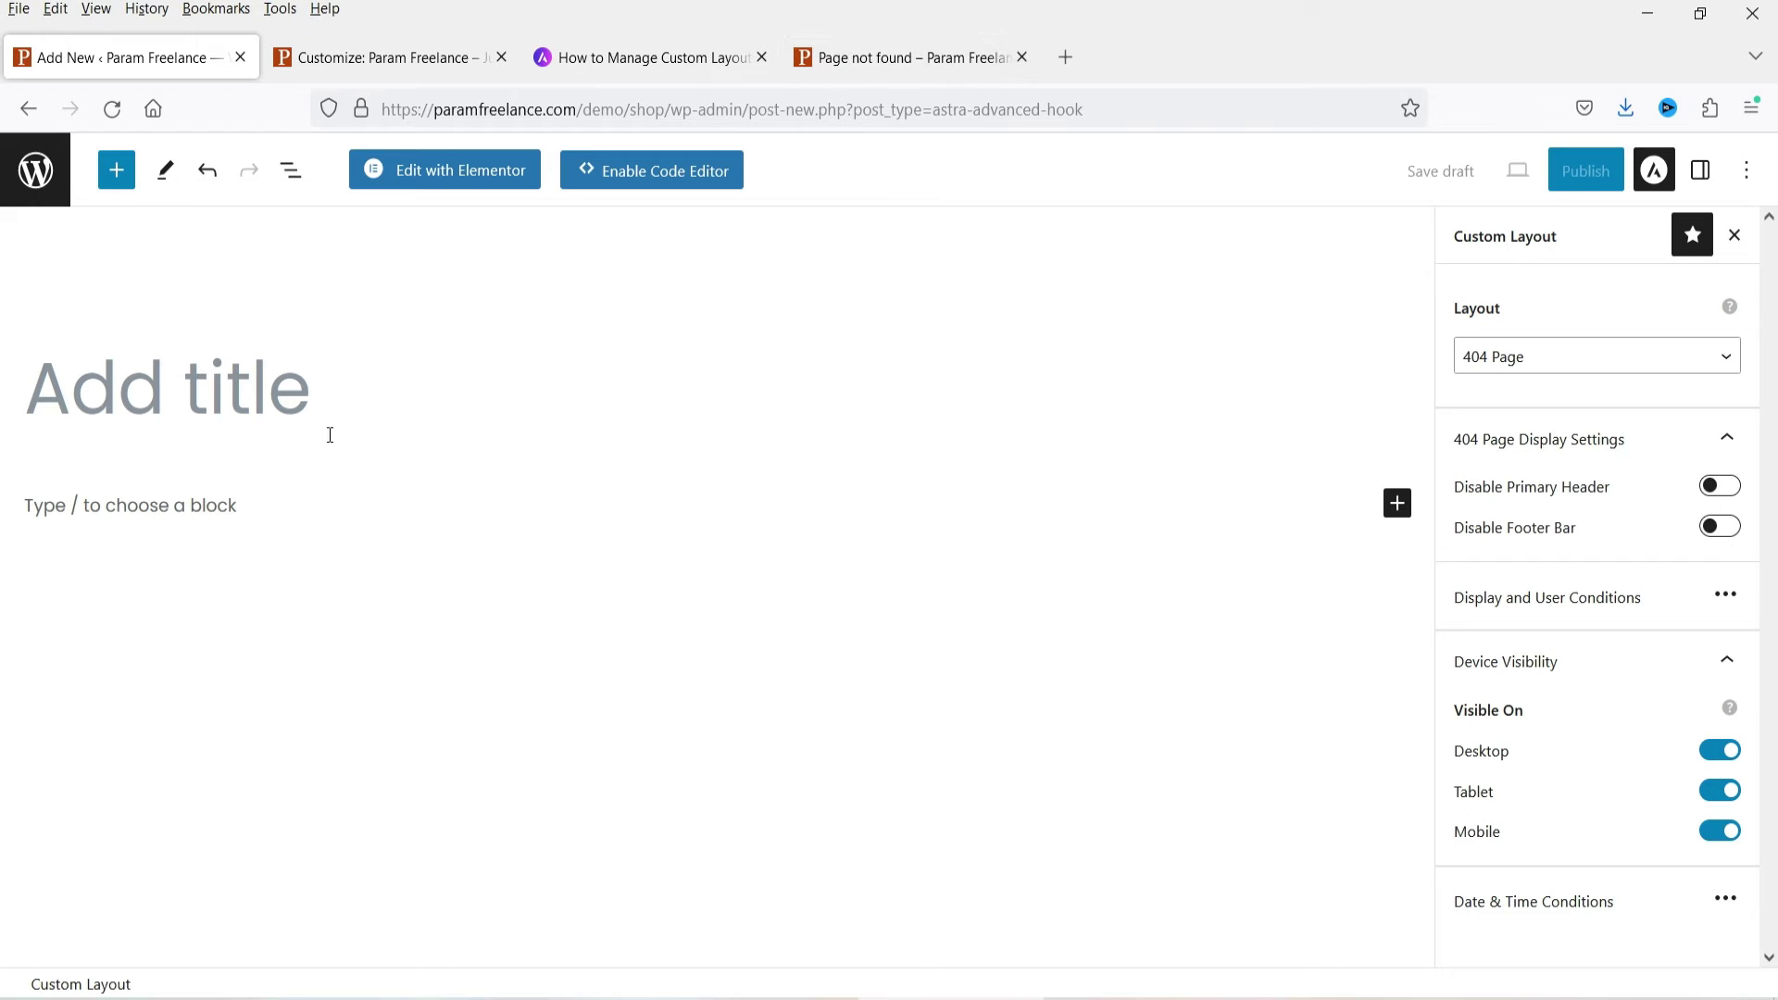
Title the custom layout "404 page 1" and publish it
{"action": "left_click", "coordinate": [315, 389]}
{"action": "type", "text": "404 page"}
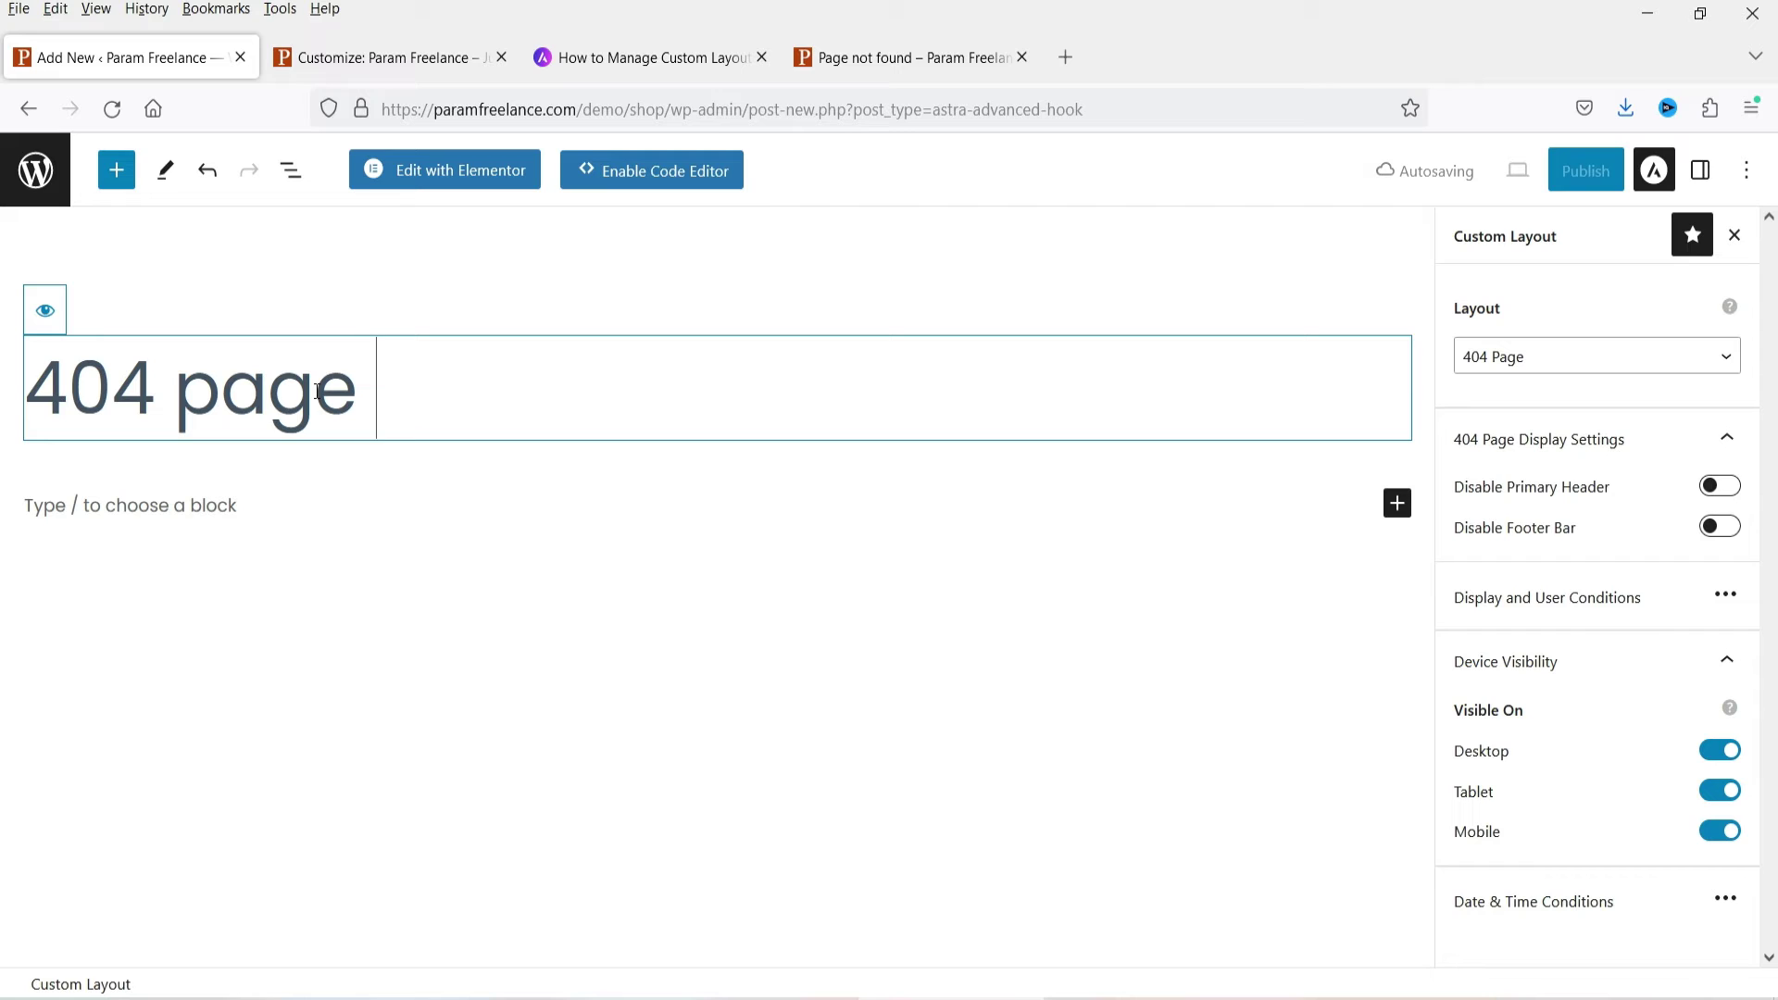
{"action": "type", "text": " 1"}
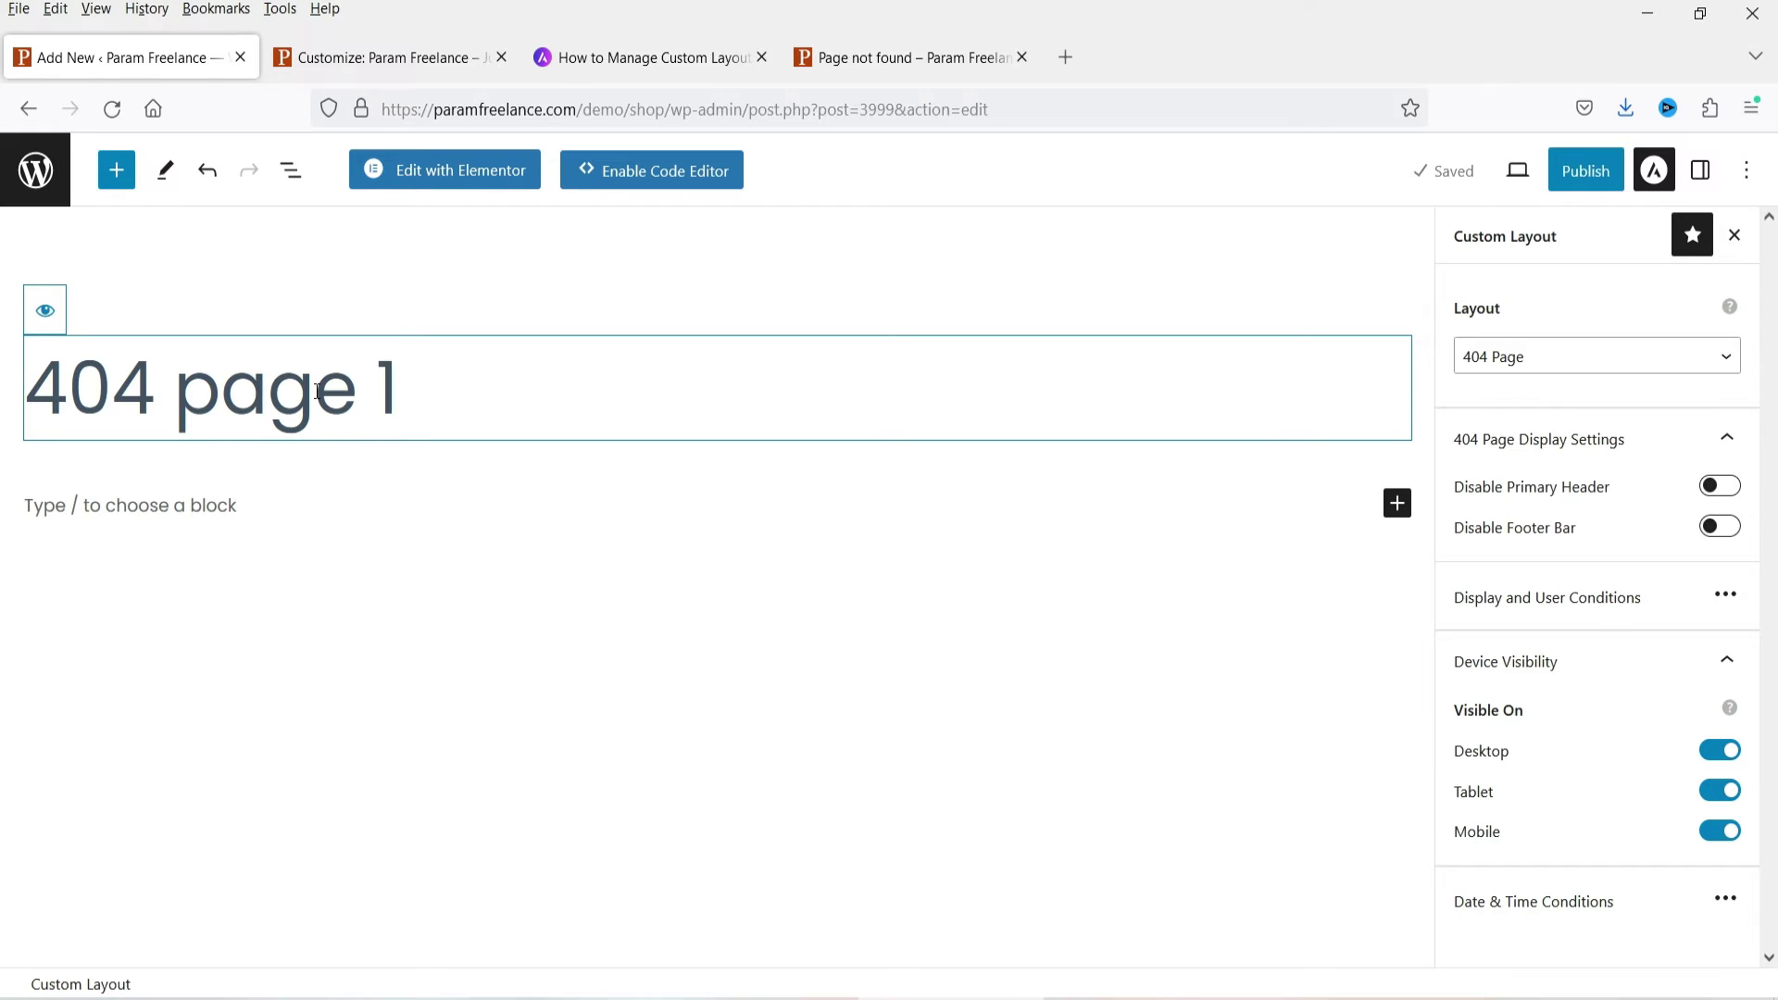
{"action": "left_click", "coordinate": [1552, 167]}
{"action": "left_click", "coordinate": [1585, 173]}
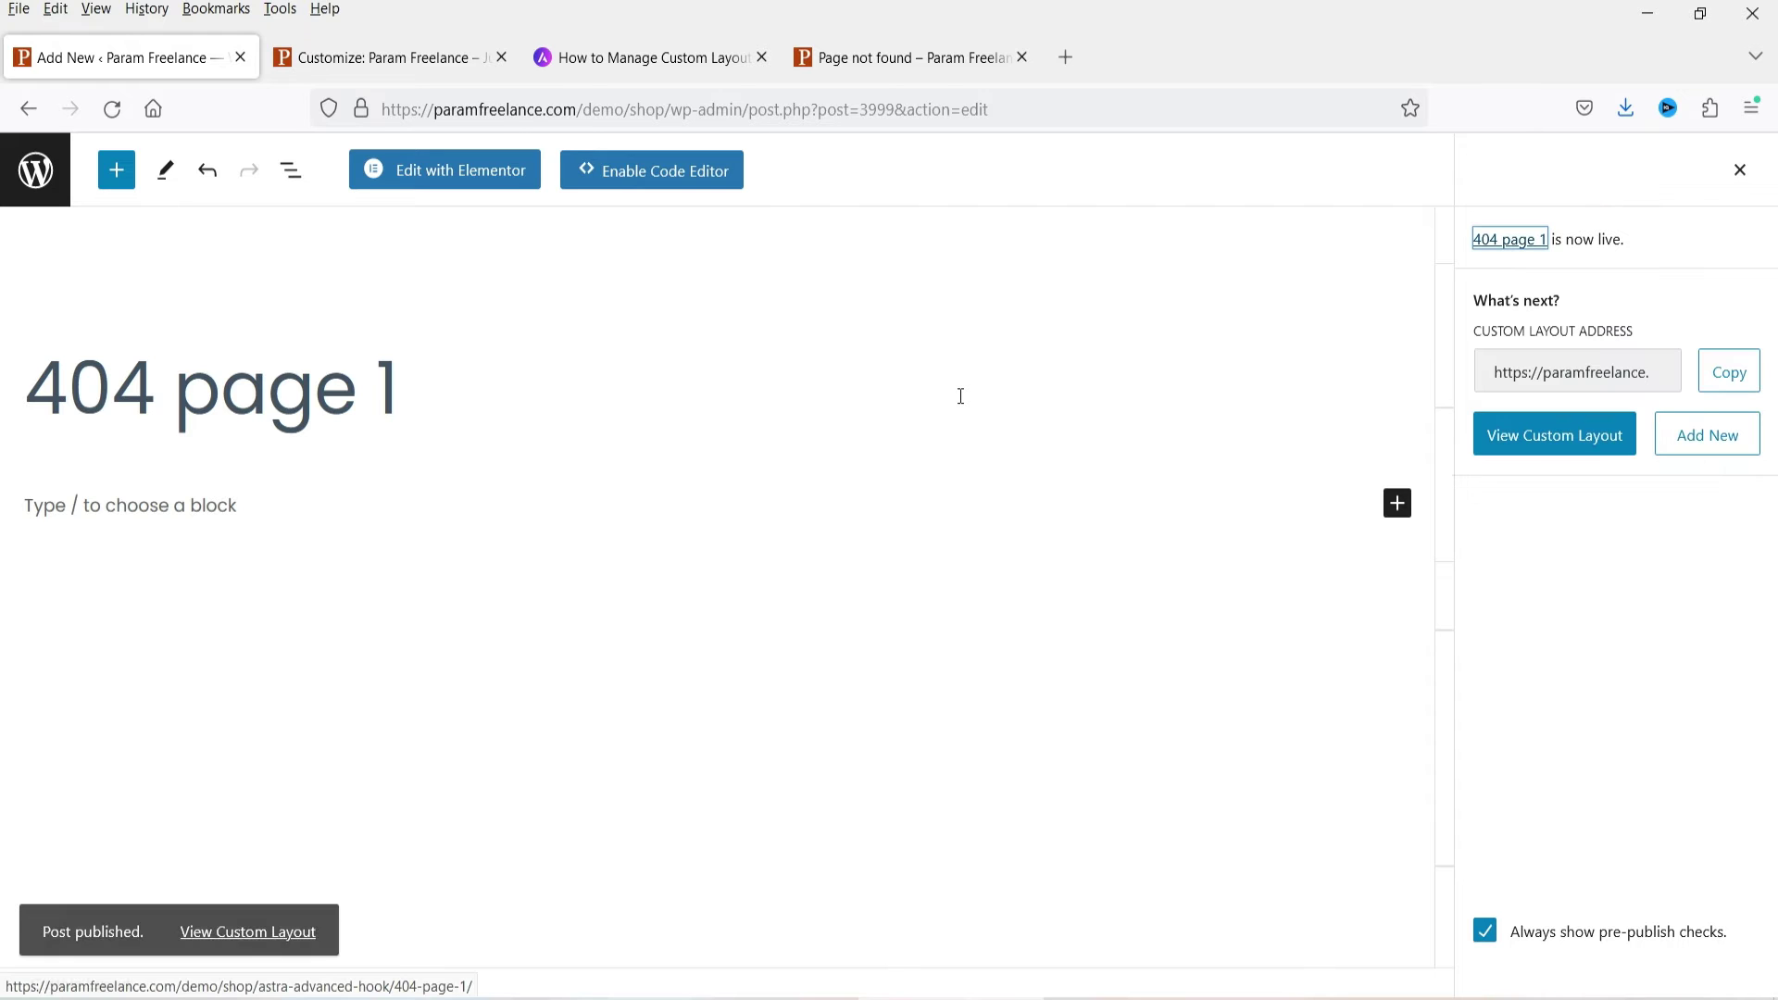
Open the 404 page 1 layout in Elementor and browse the blocks in the template library
{"action": "left_click", "coordinate": [398, 176]}
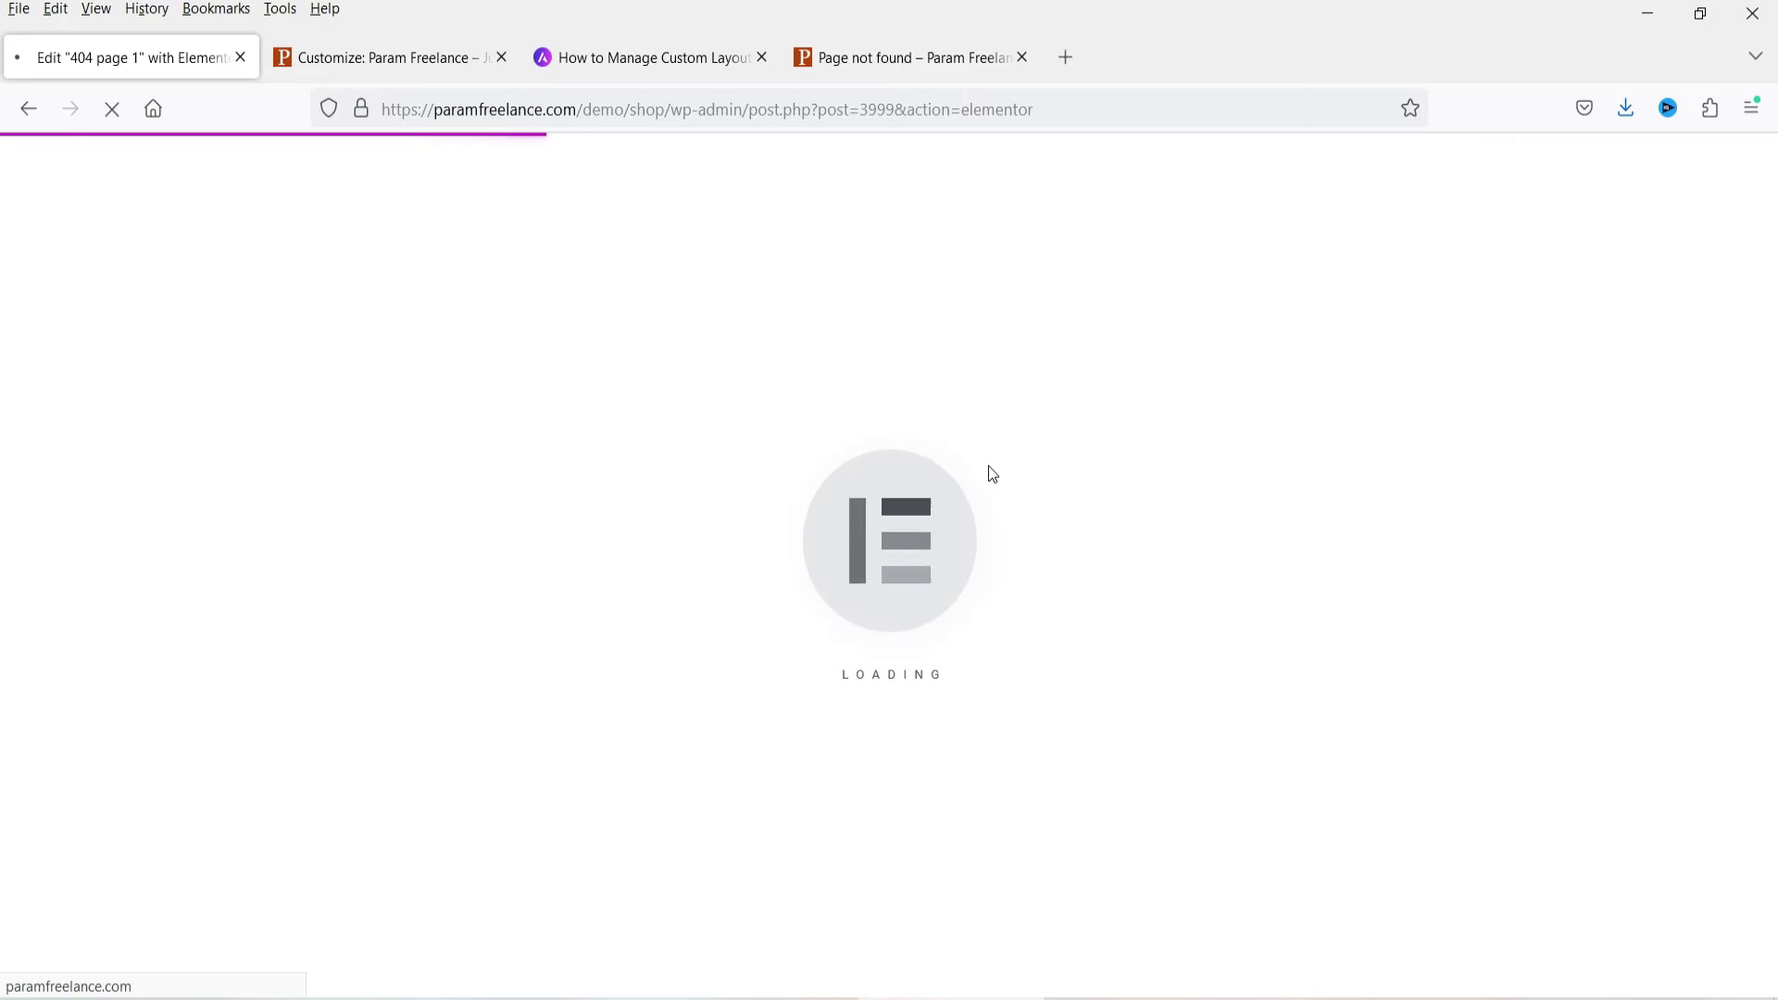
{"action": "left_click", "coordinate": [1098, 511]}
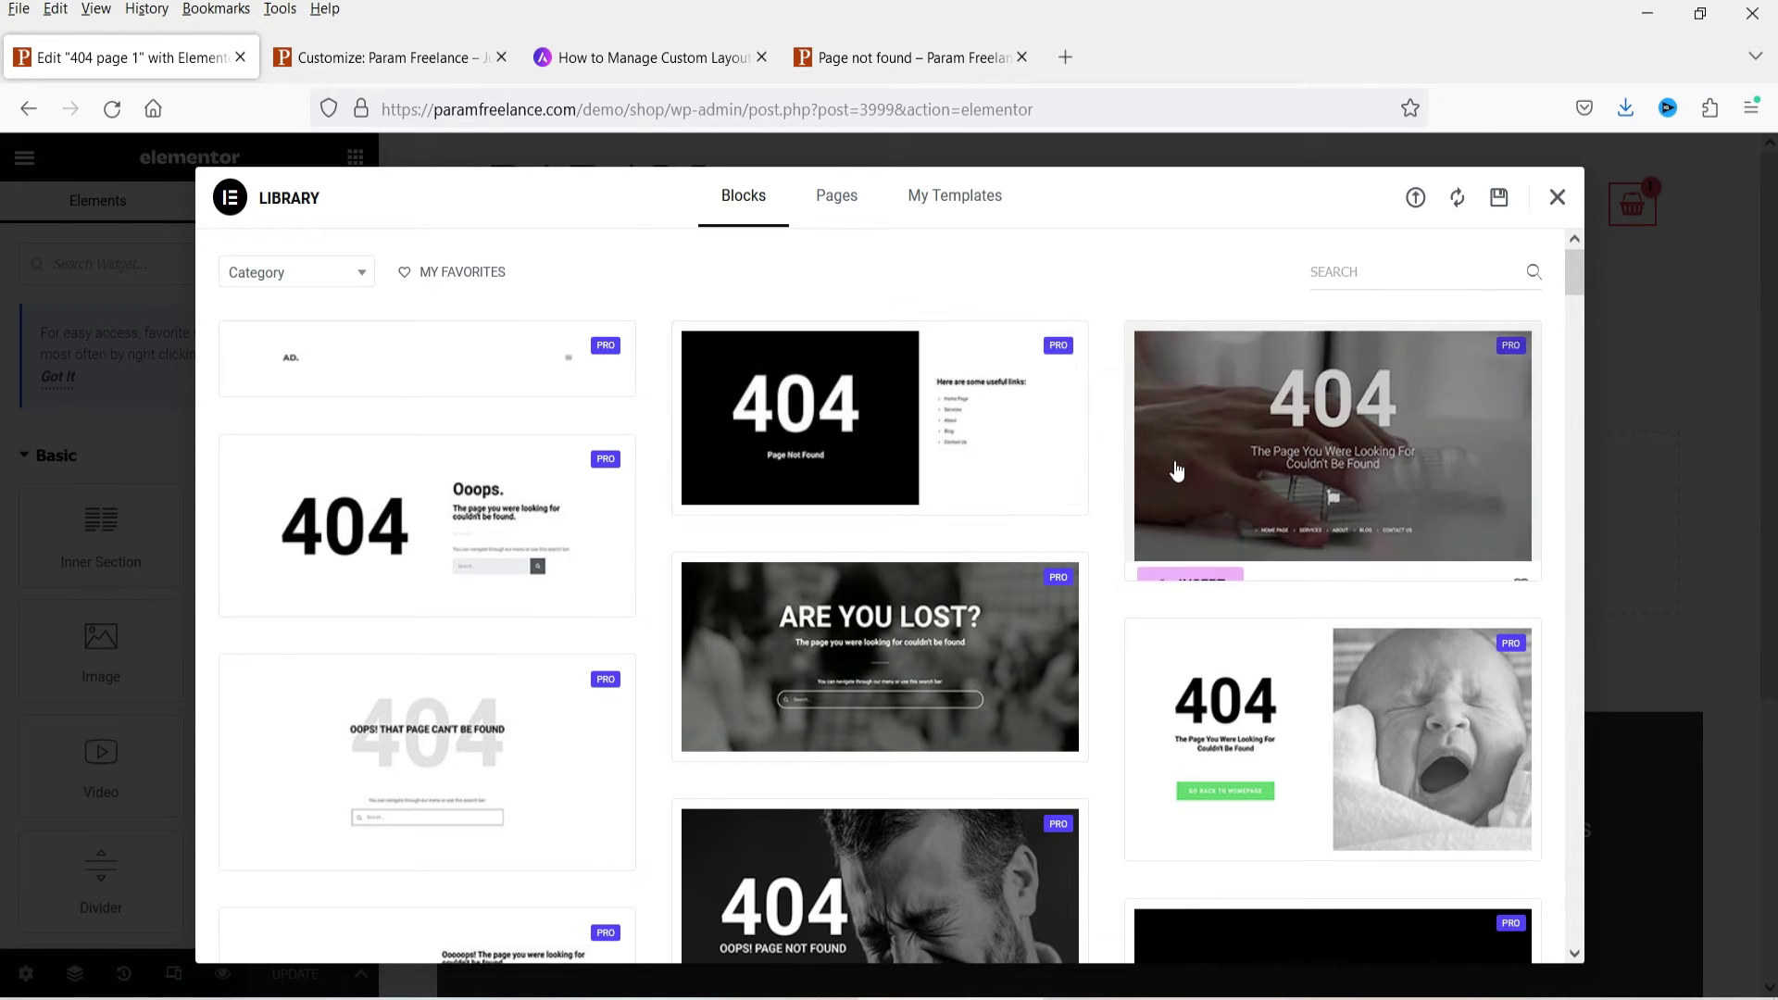
{"action": "scroll", "coordinate": [1190, 472], "scroll_direction": "down", "scroll_amount": 2}
{"action": "scroll", "coordinate": [1195, 474], "scroll_direction": "down", "scroll_amount": 3}
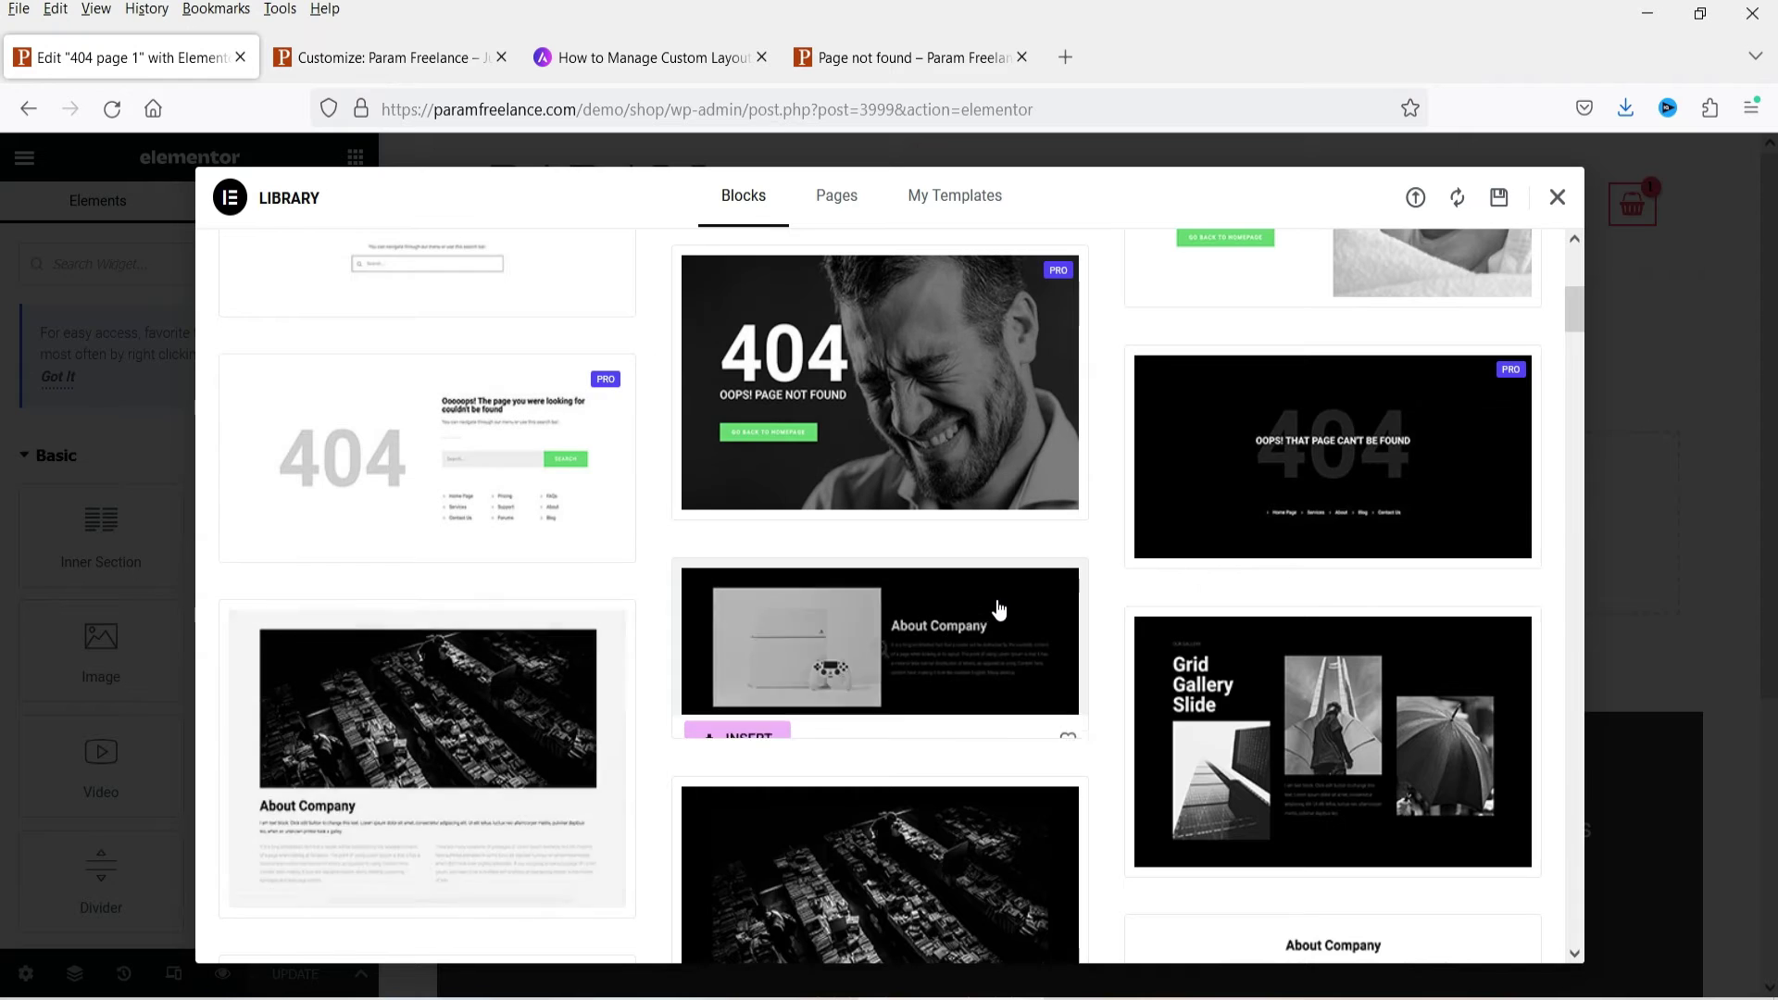
{"action": "scroll", "coordinate": [1011, 607], "scroll_direction": "down", "scroll_amount": 4}
{"action": "scroll", "coordinate": [1011, 607], "scroll_direction": "up", "scroll_amount": 10}
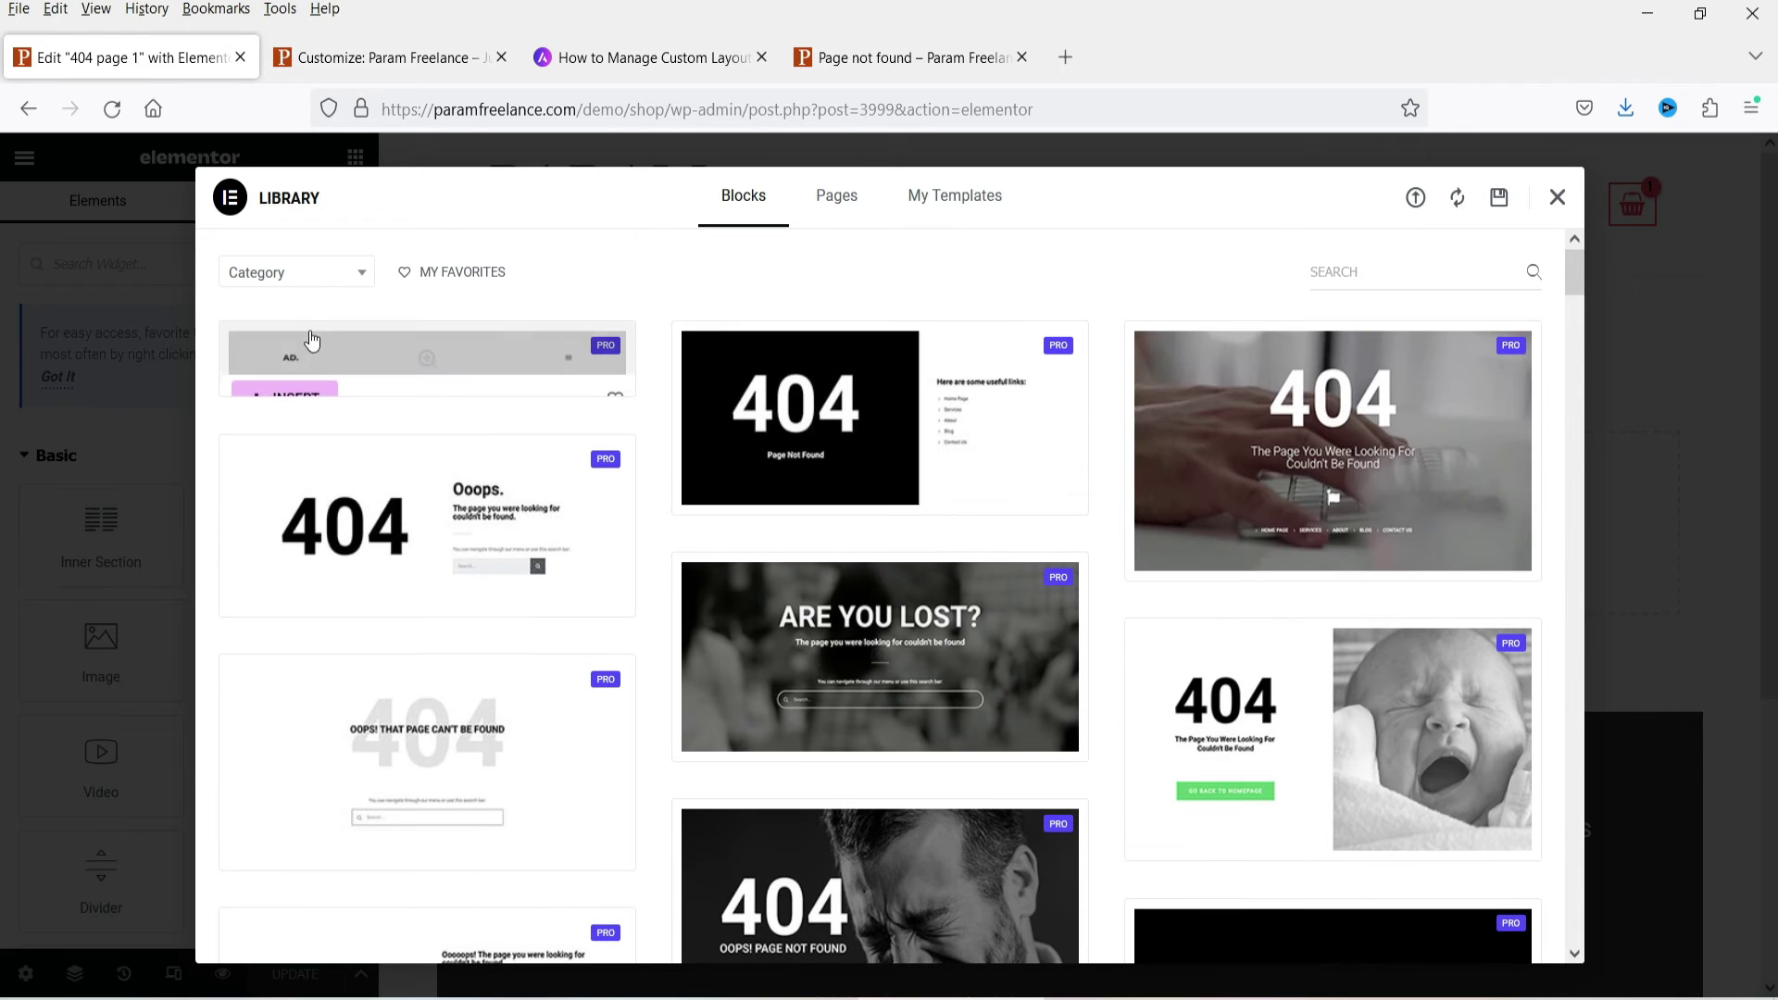
Filter the library blocks to the 404 Page category, look through the designs and close the library without inserting one
{"action": "left_click", "coordinate": [311, 279]}
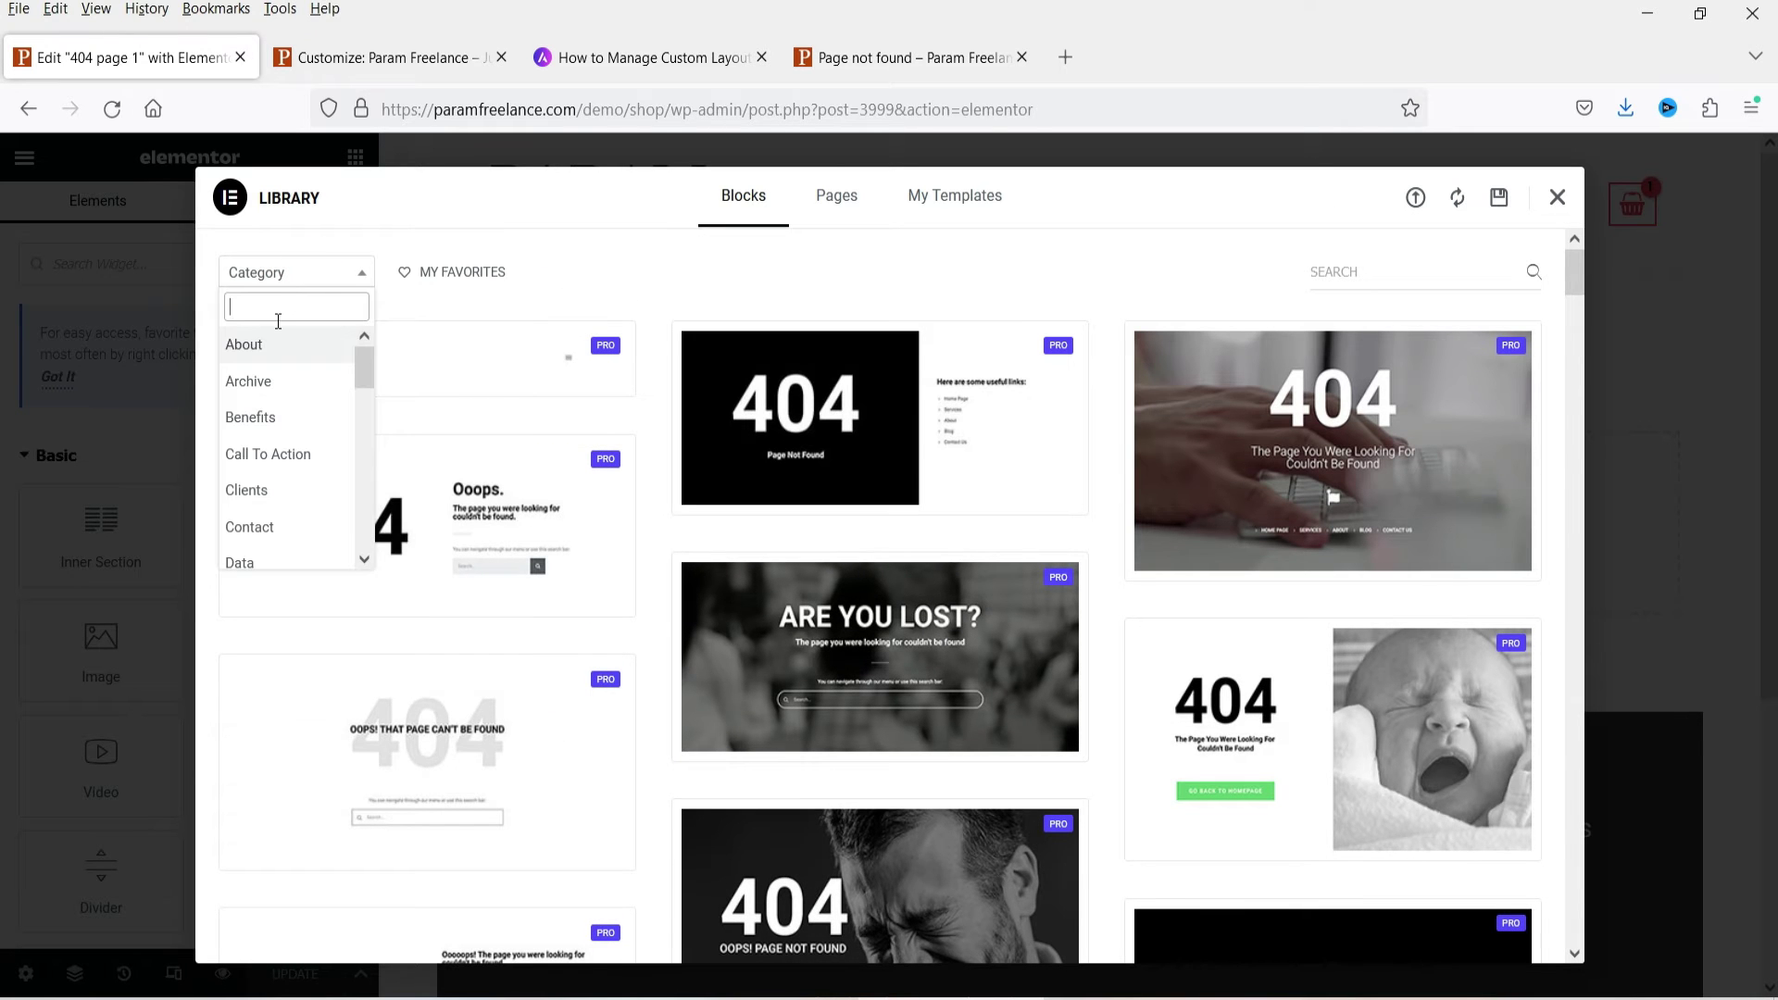
{"action": "type", "text": "404"}
{"action": "left_click", "coordinate": [294, 367]}
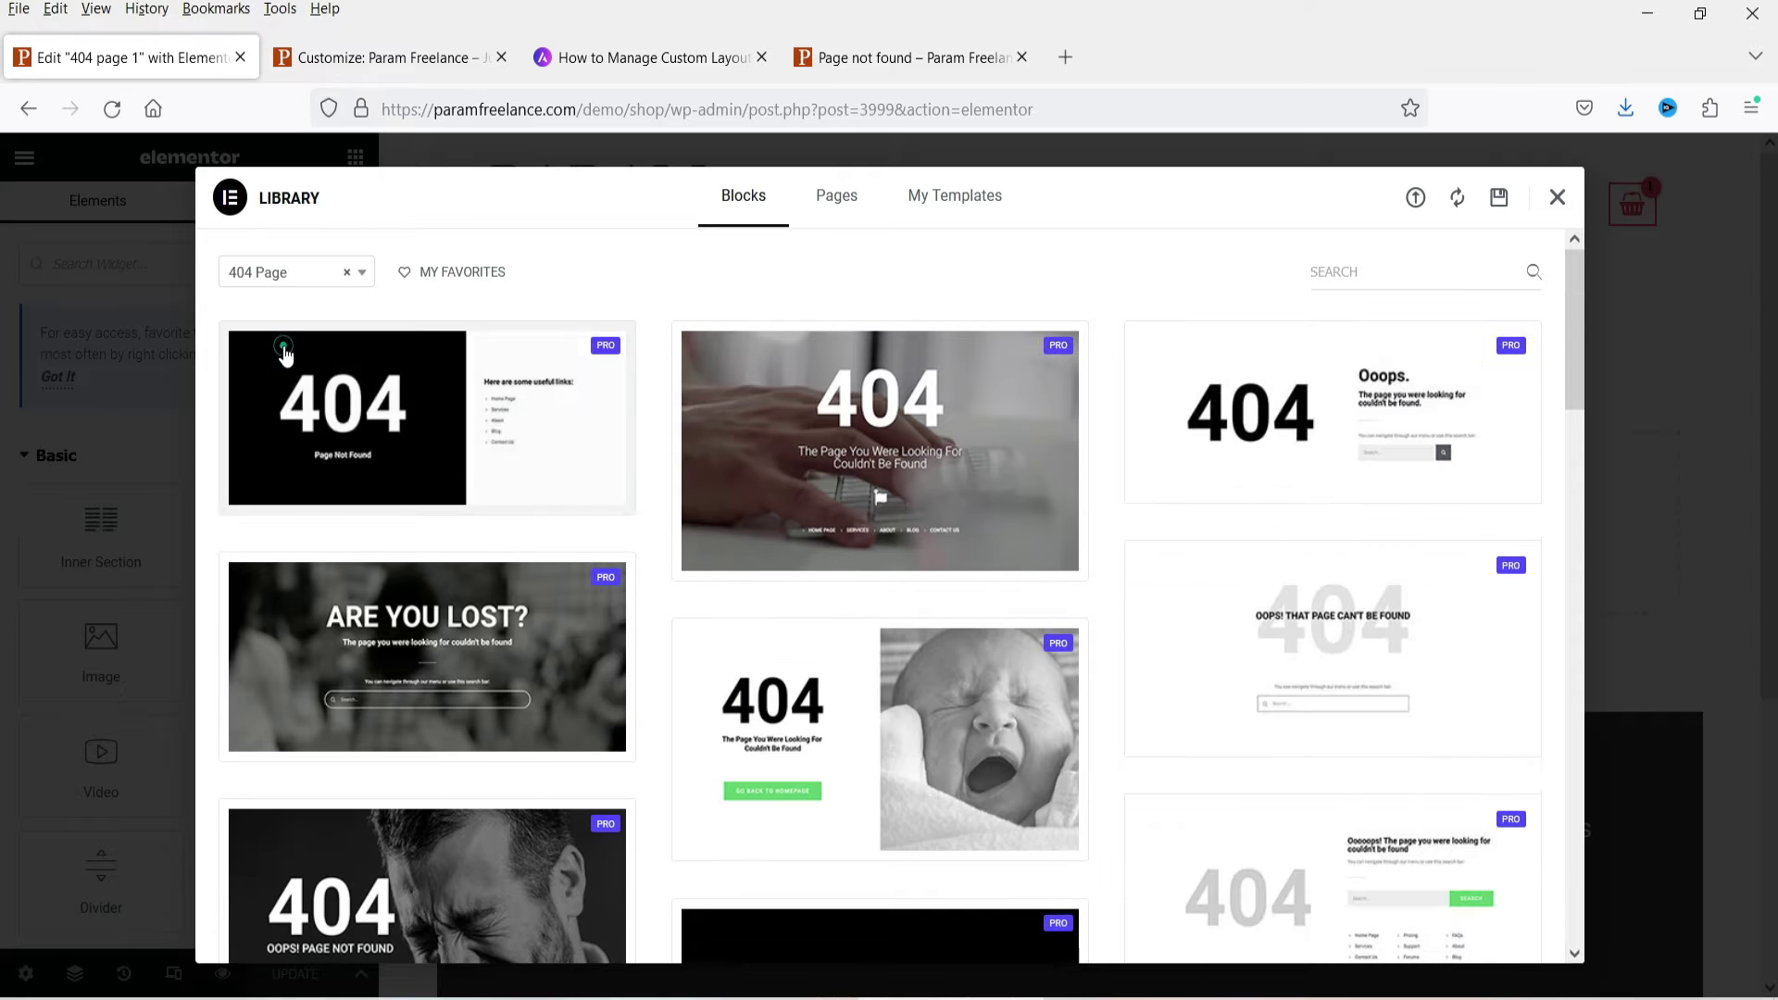
{"action": "scroll", "coordinate": [1256, 608], "scroll_direction": "down", "scroll_amount": 2}
{"action": "scroll", "coordinate": [1099, 596], "scroll_direction": "down", "scroll_amount": 3}
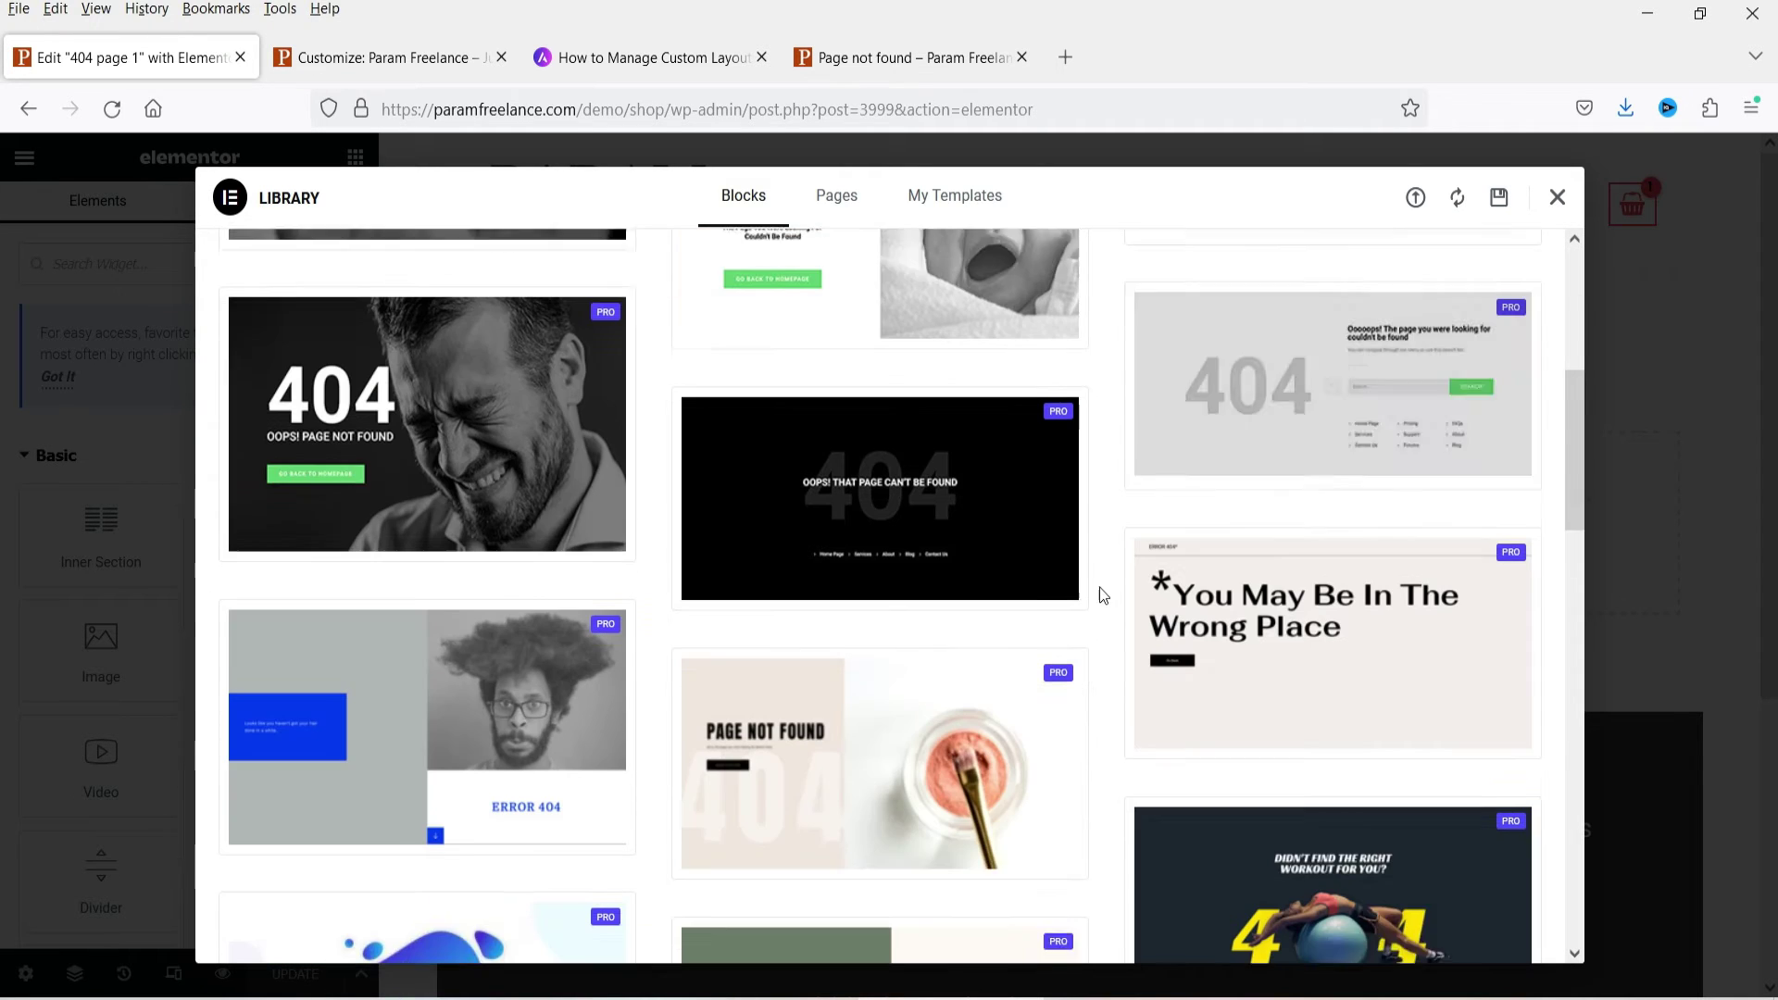
{"action": "scroll", "coordinate": [972, 607], "scroll_direction": "down", "scroll_amount": 4}
{"action": "scroll", "coordinate": [975, 619], "scroll_direction": "down", "scroll_amount": 4}
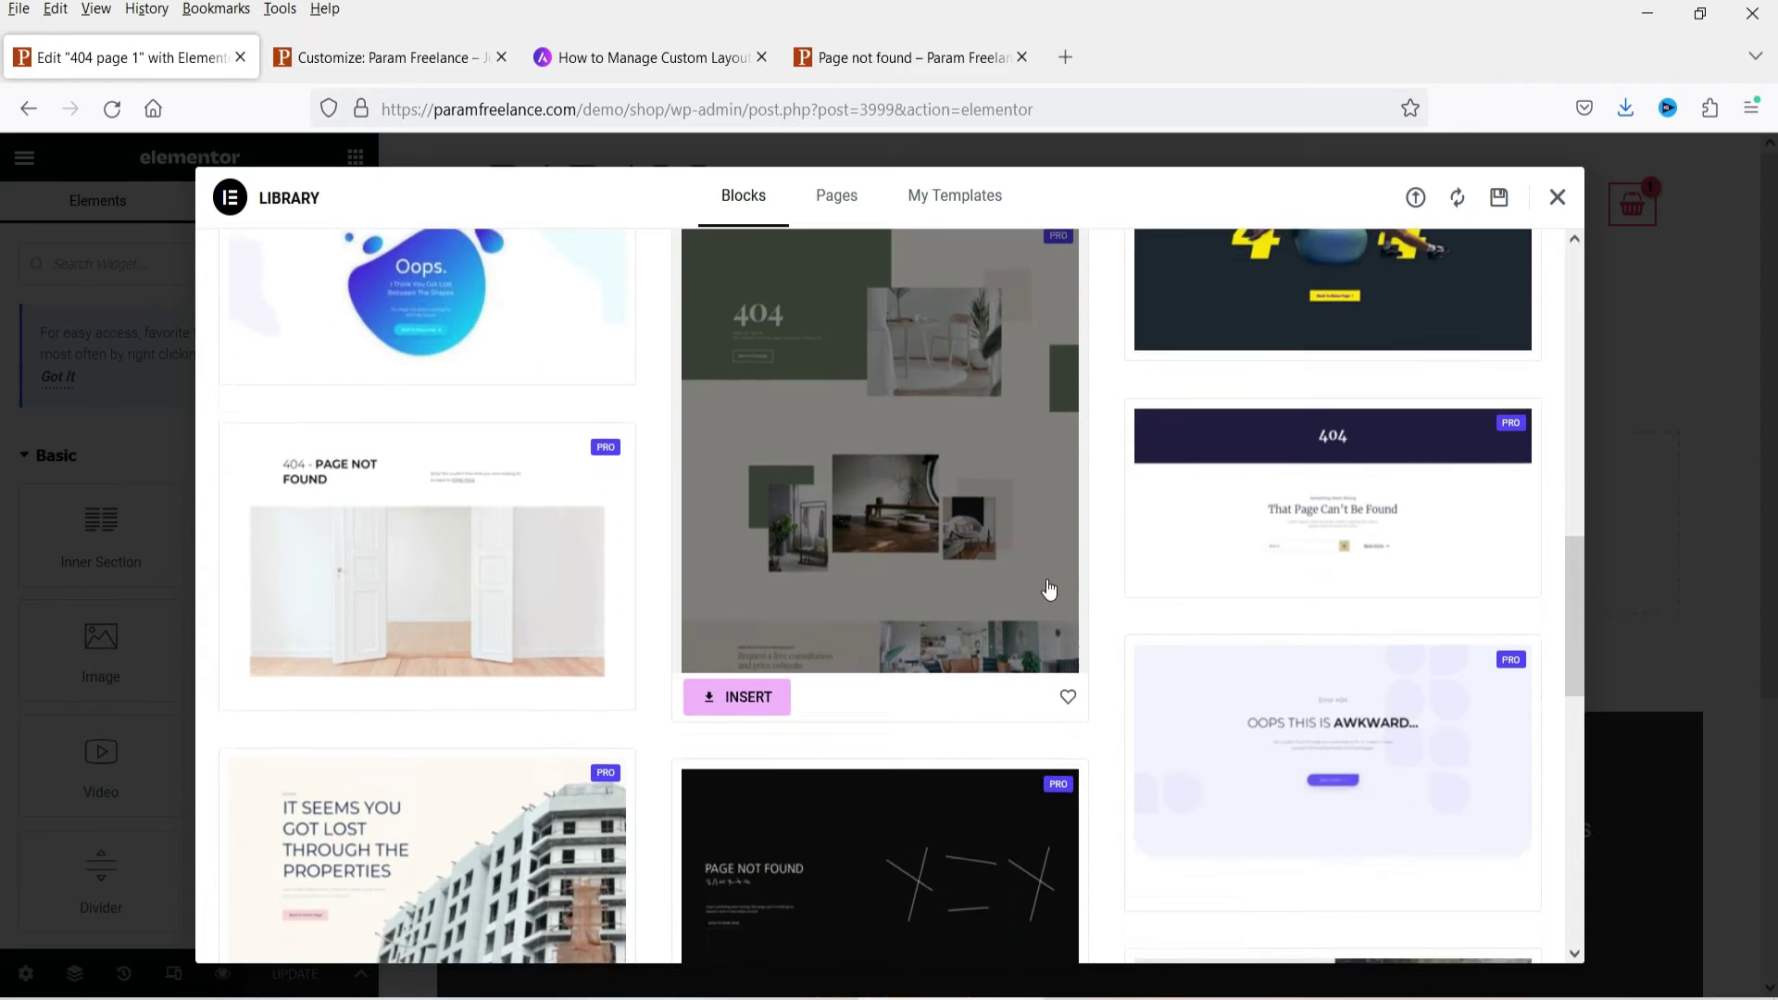
{"action": "scroll", "coordinate": [1044, 591], "scroll_direction": "up", "scroll_amount": 12}
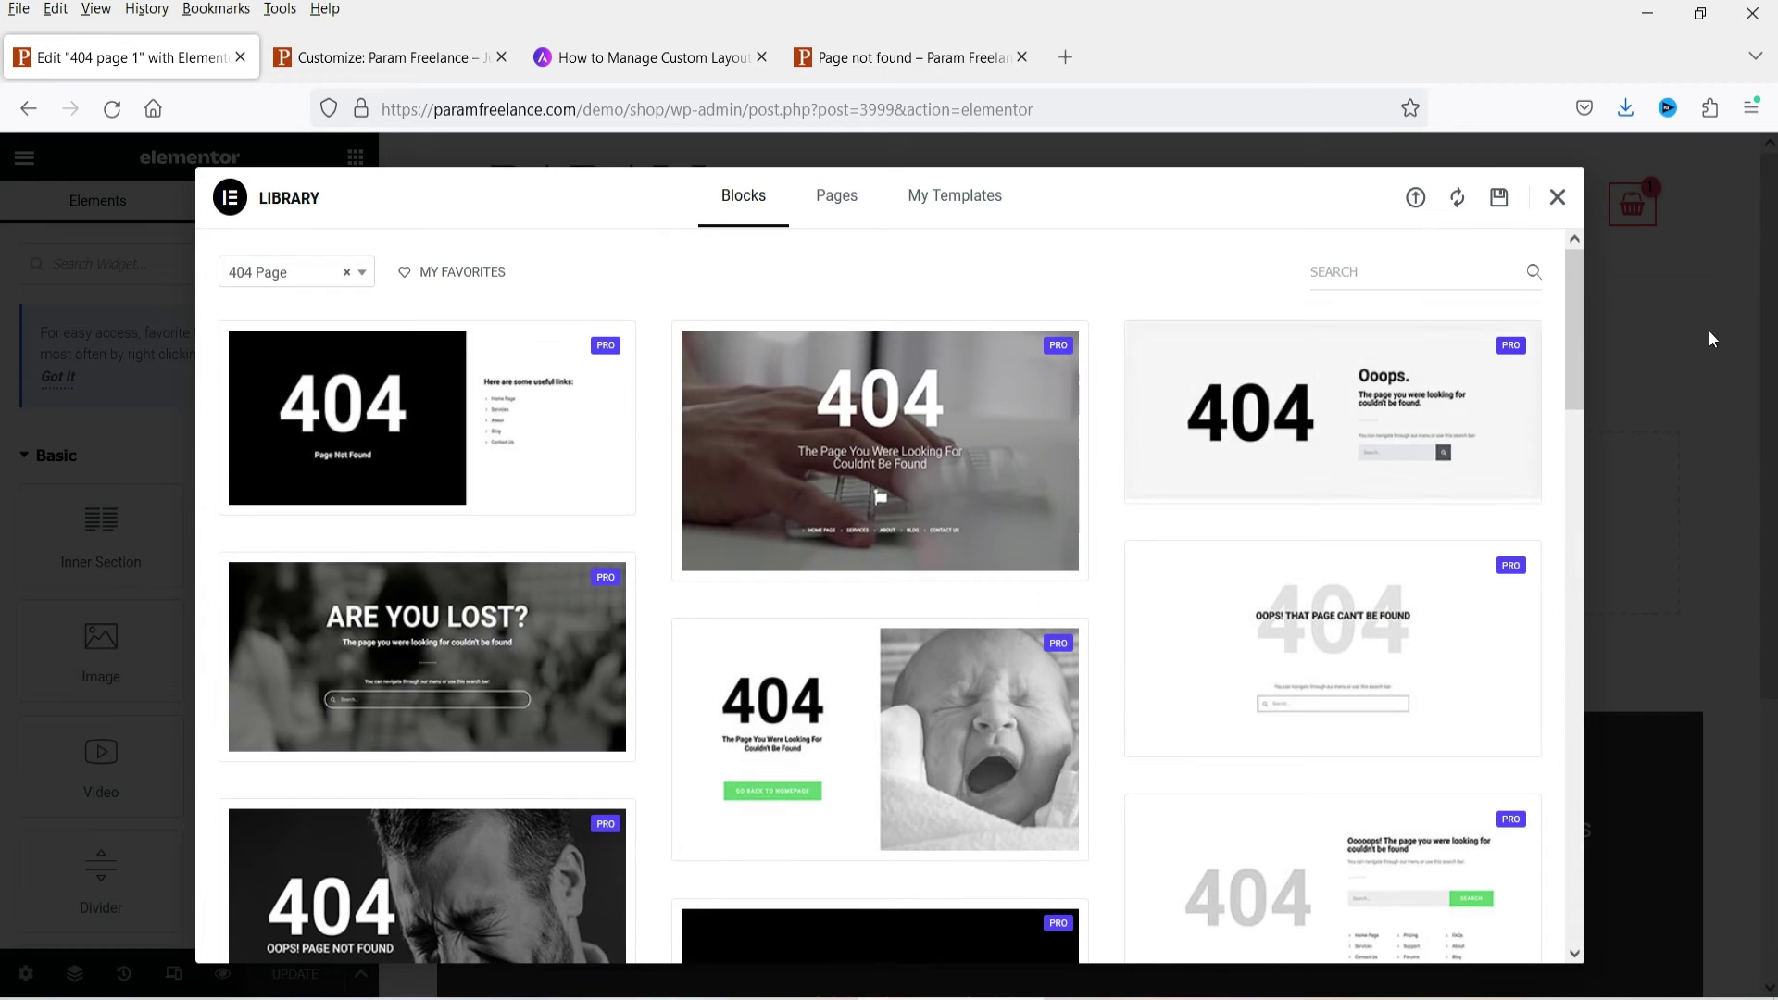
{"action": "left_click", "coordinate": [1557, 197]}
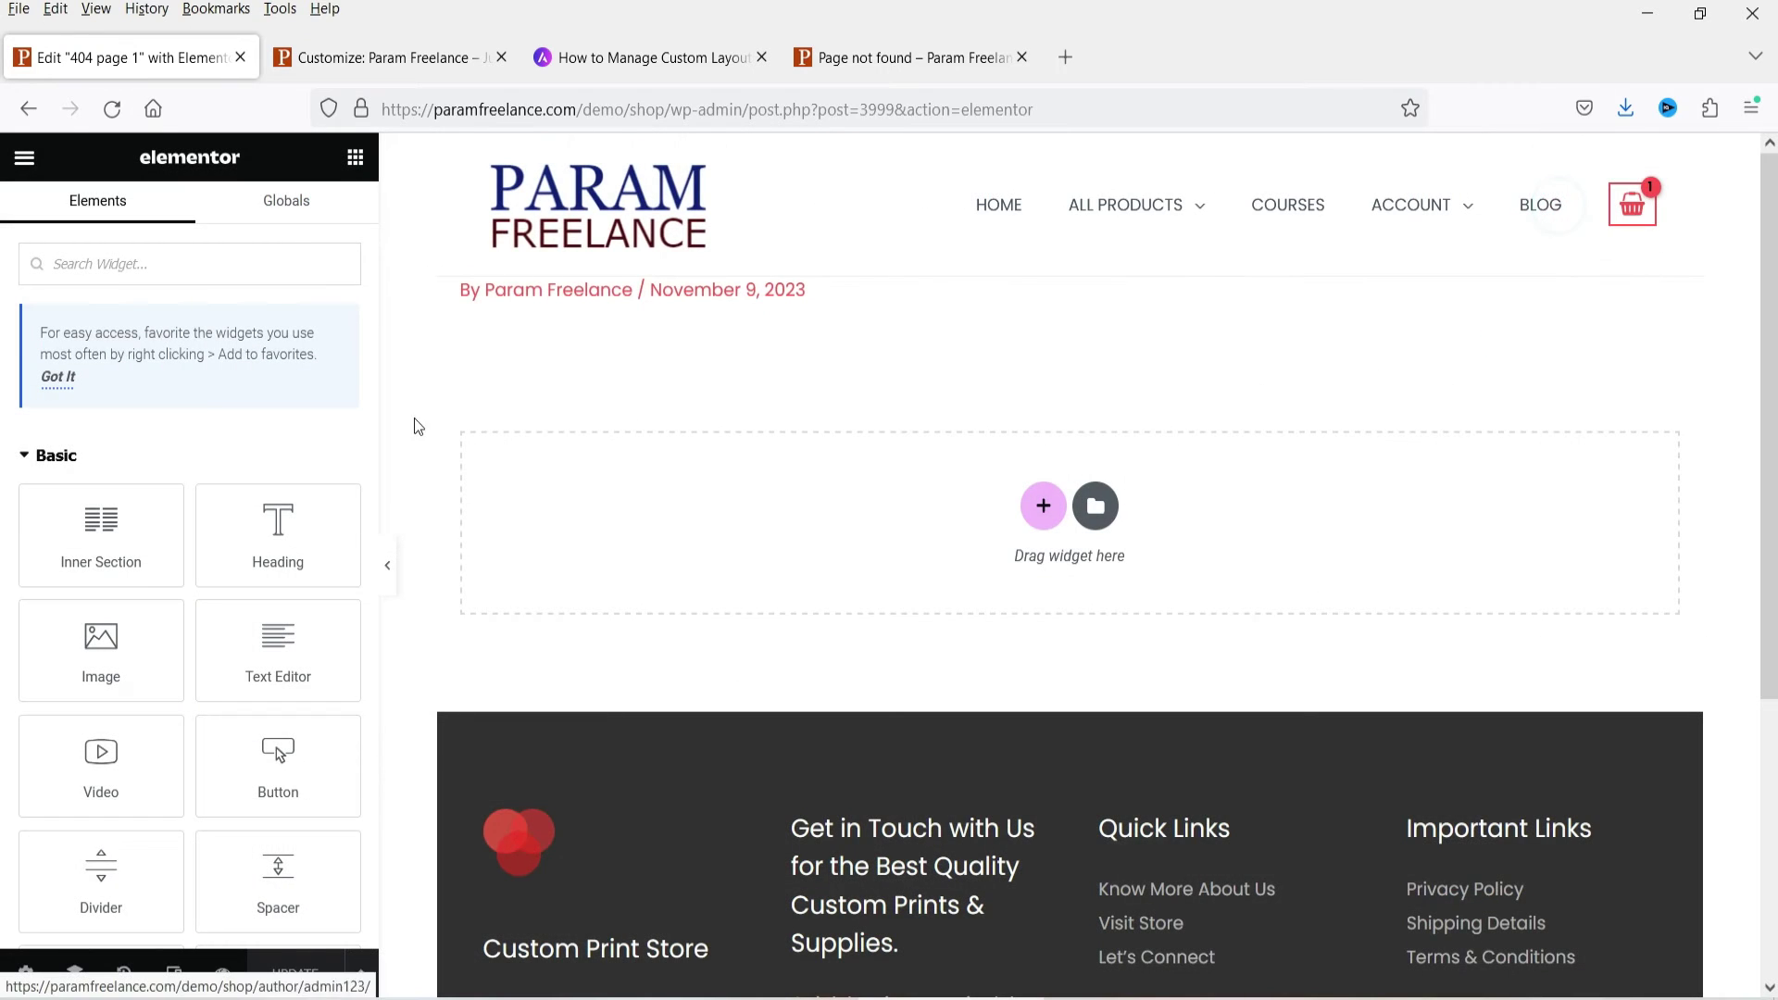
Add a single-column section with a centred heading reading "This page is not available on this website."
{"action": "left_click", "coordinate": [1029, 500]}
{"action": "left_click", "coordinate": [766, 561]}
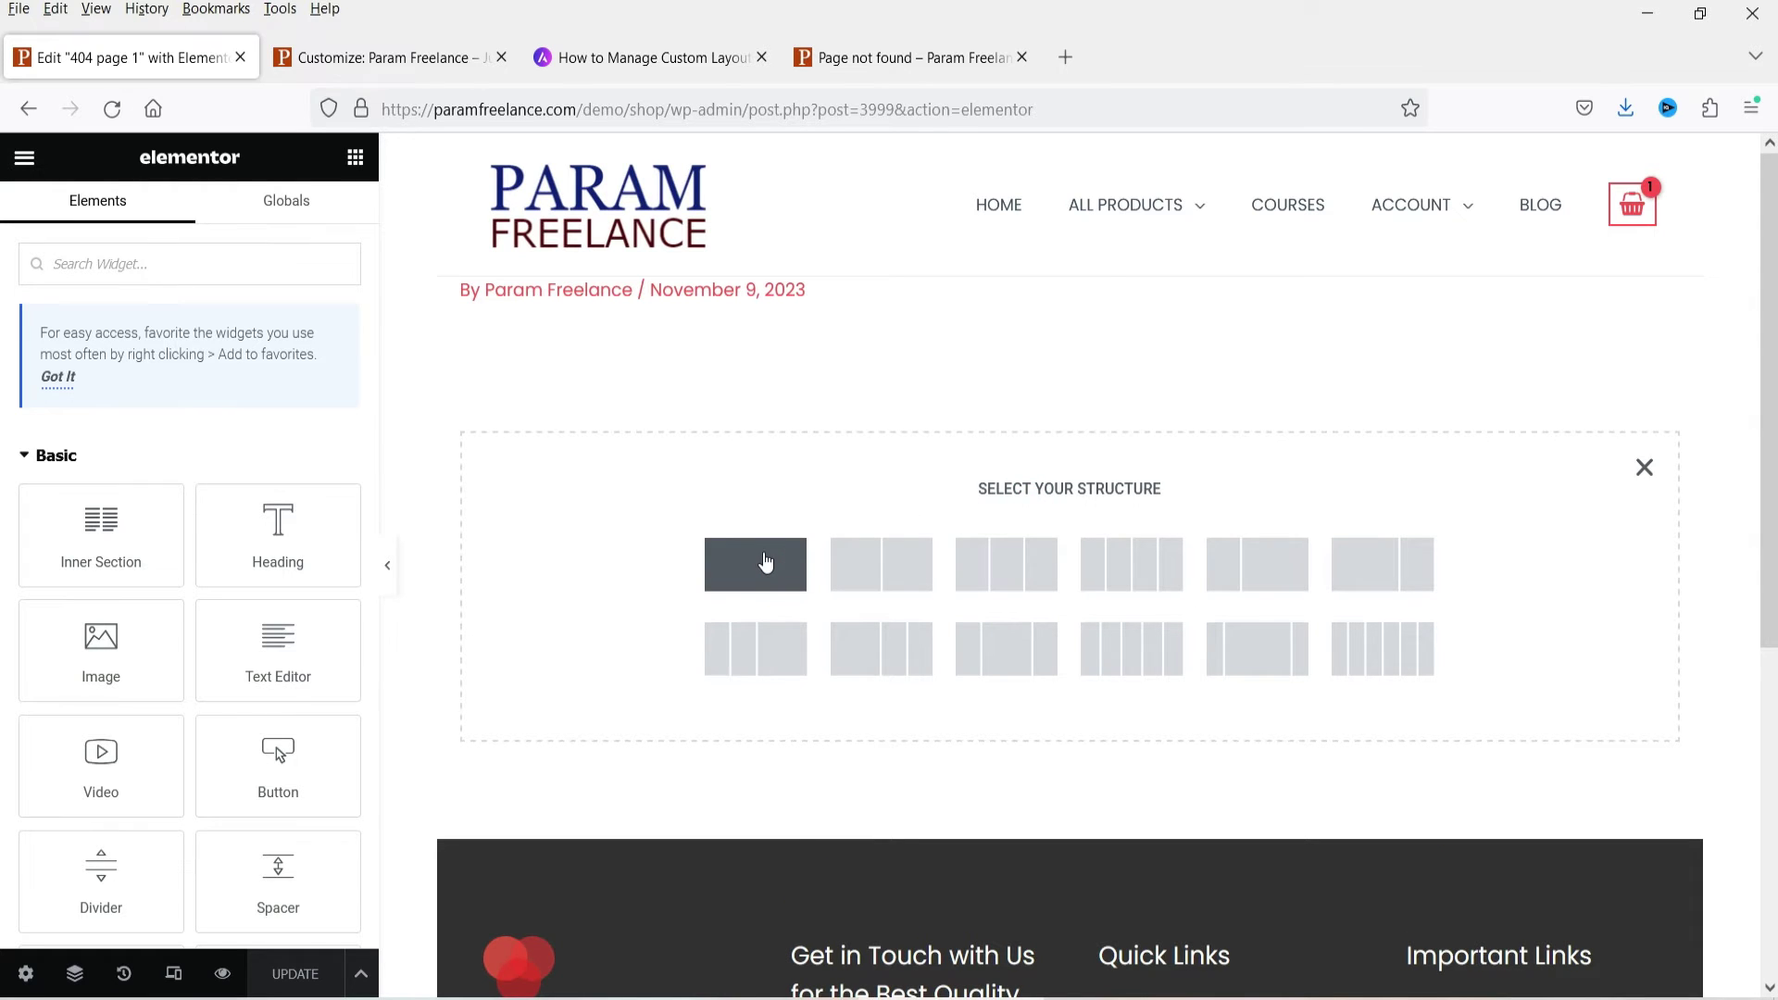
{"action": "left_click", "coordinate": [309, 209]}
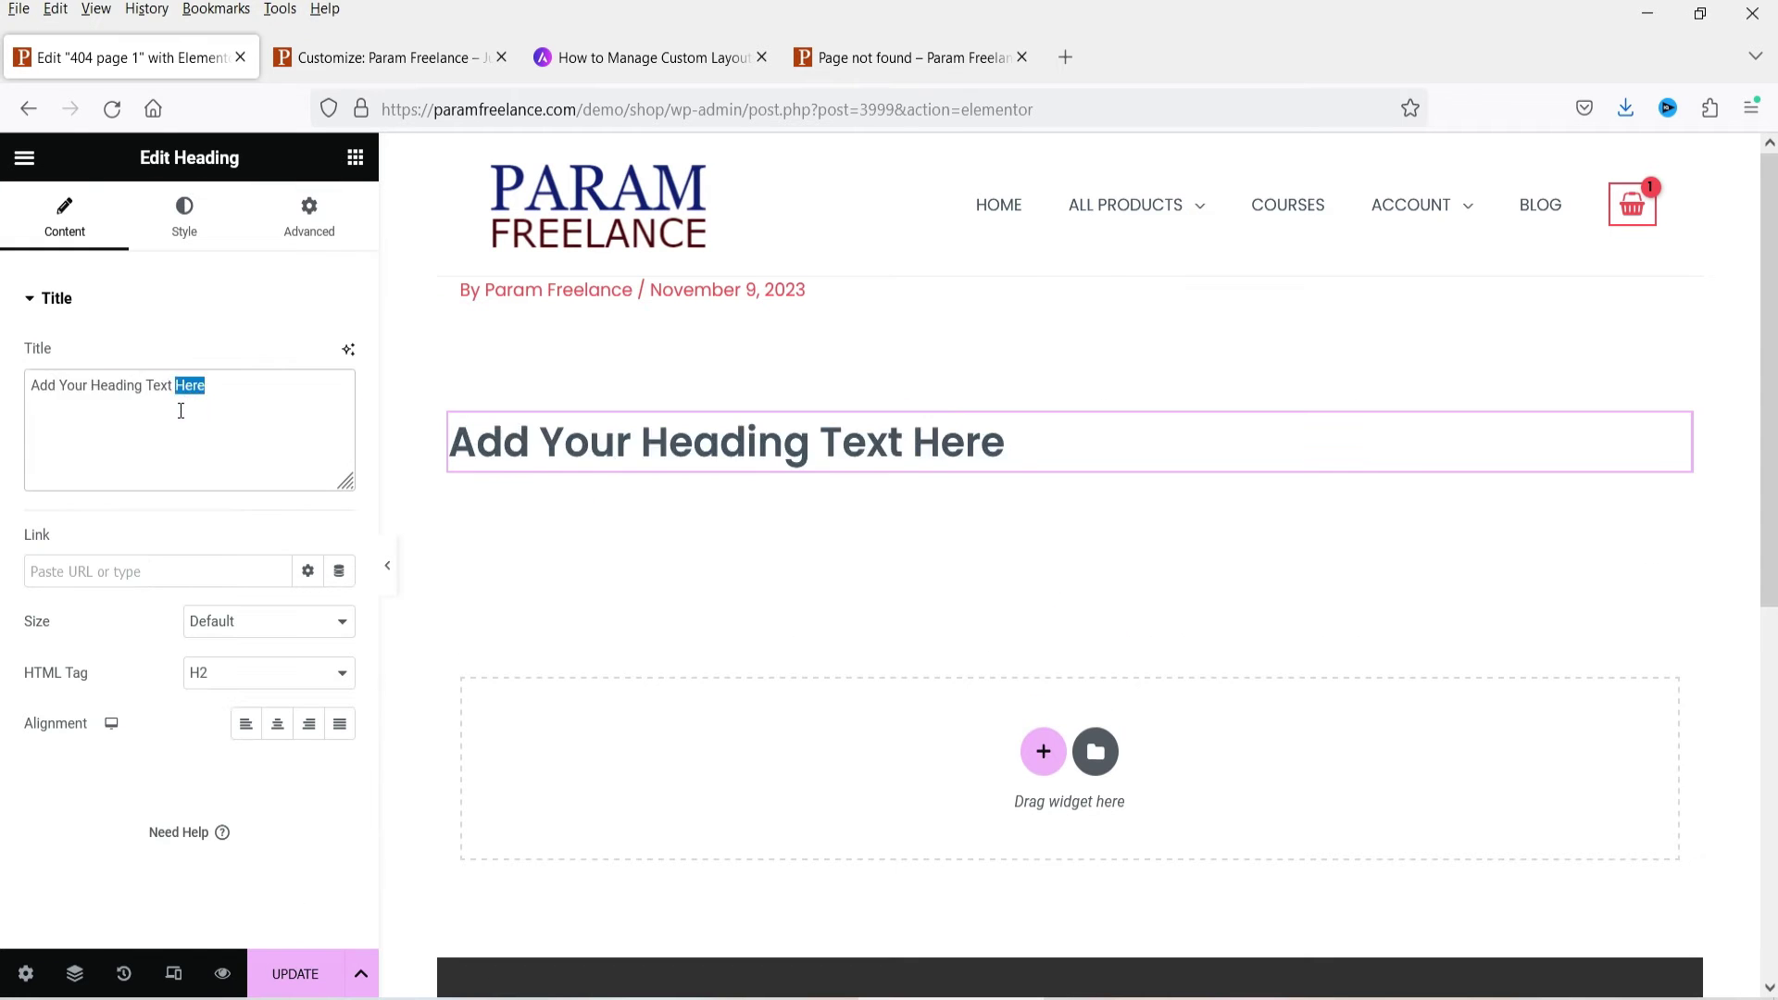
{"action": "type", "text": "This page is not available "}
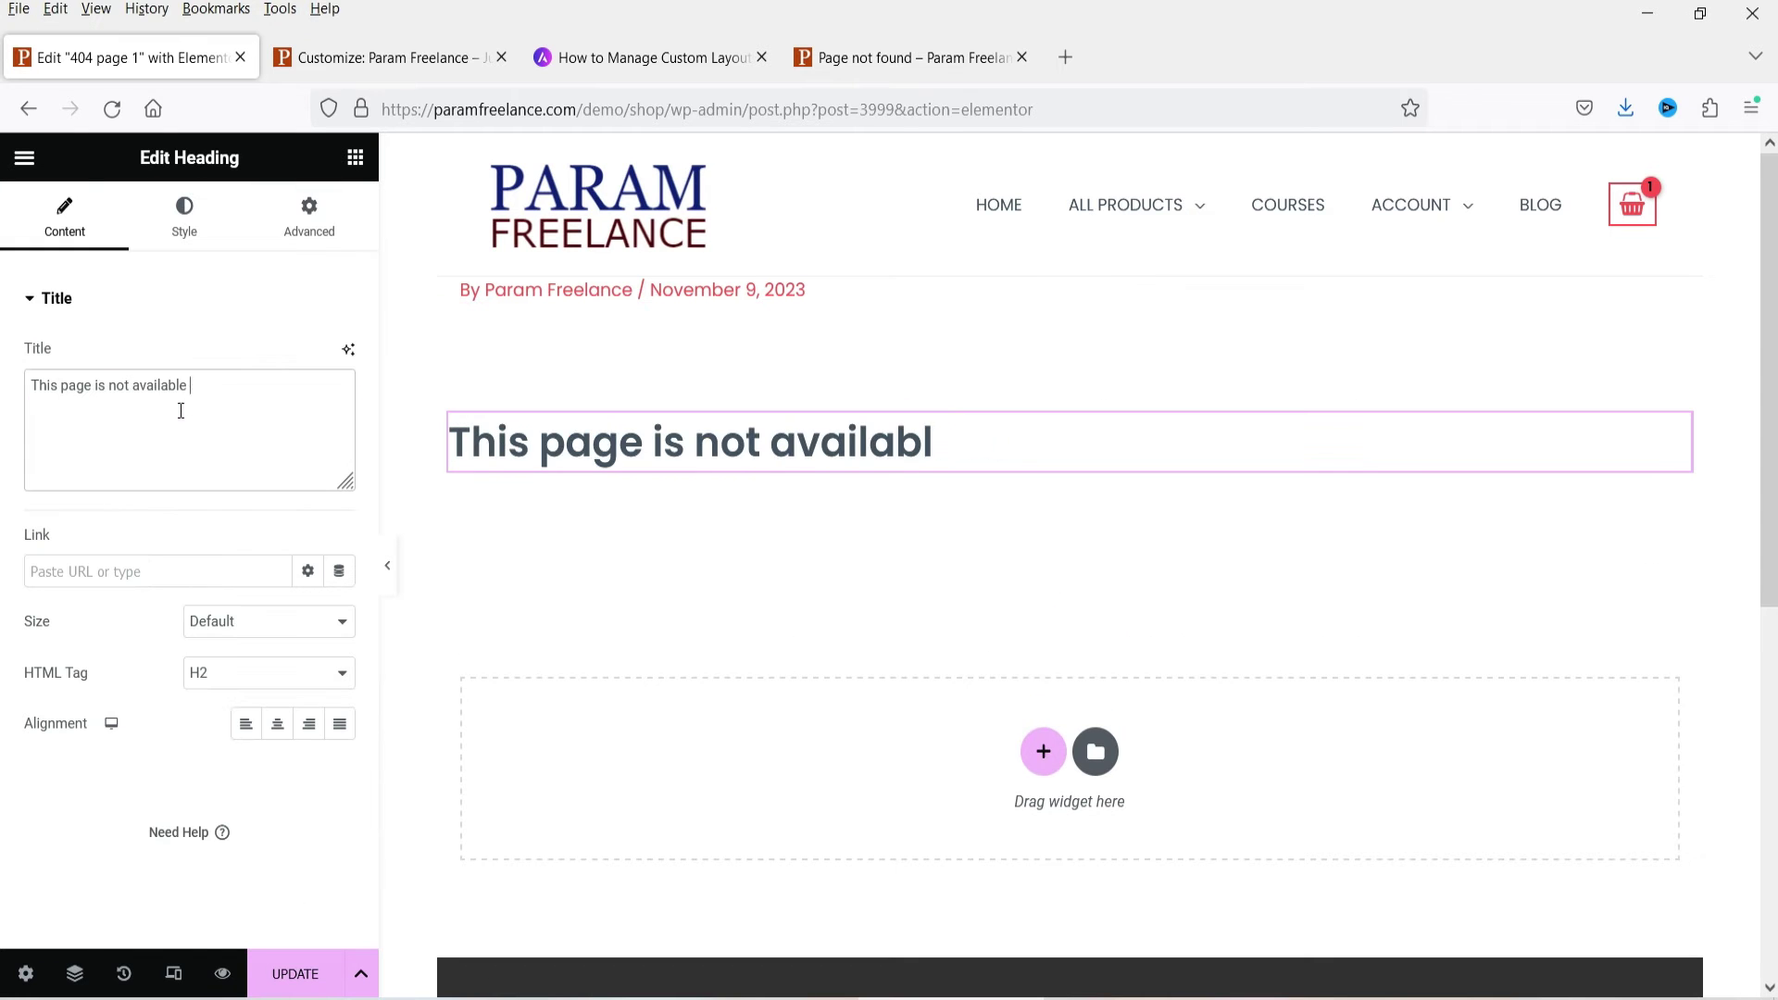
{"action": "type", "text": "on thisn website."}
{"action": "left_click", "coordinate": [234, 385]}
{"action": "key", "text": "BackSpace"}
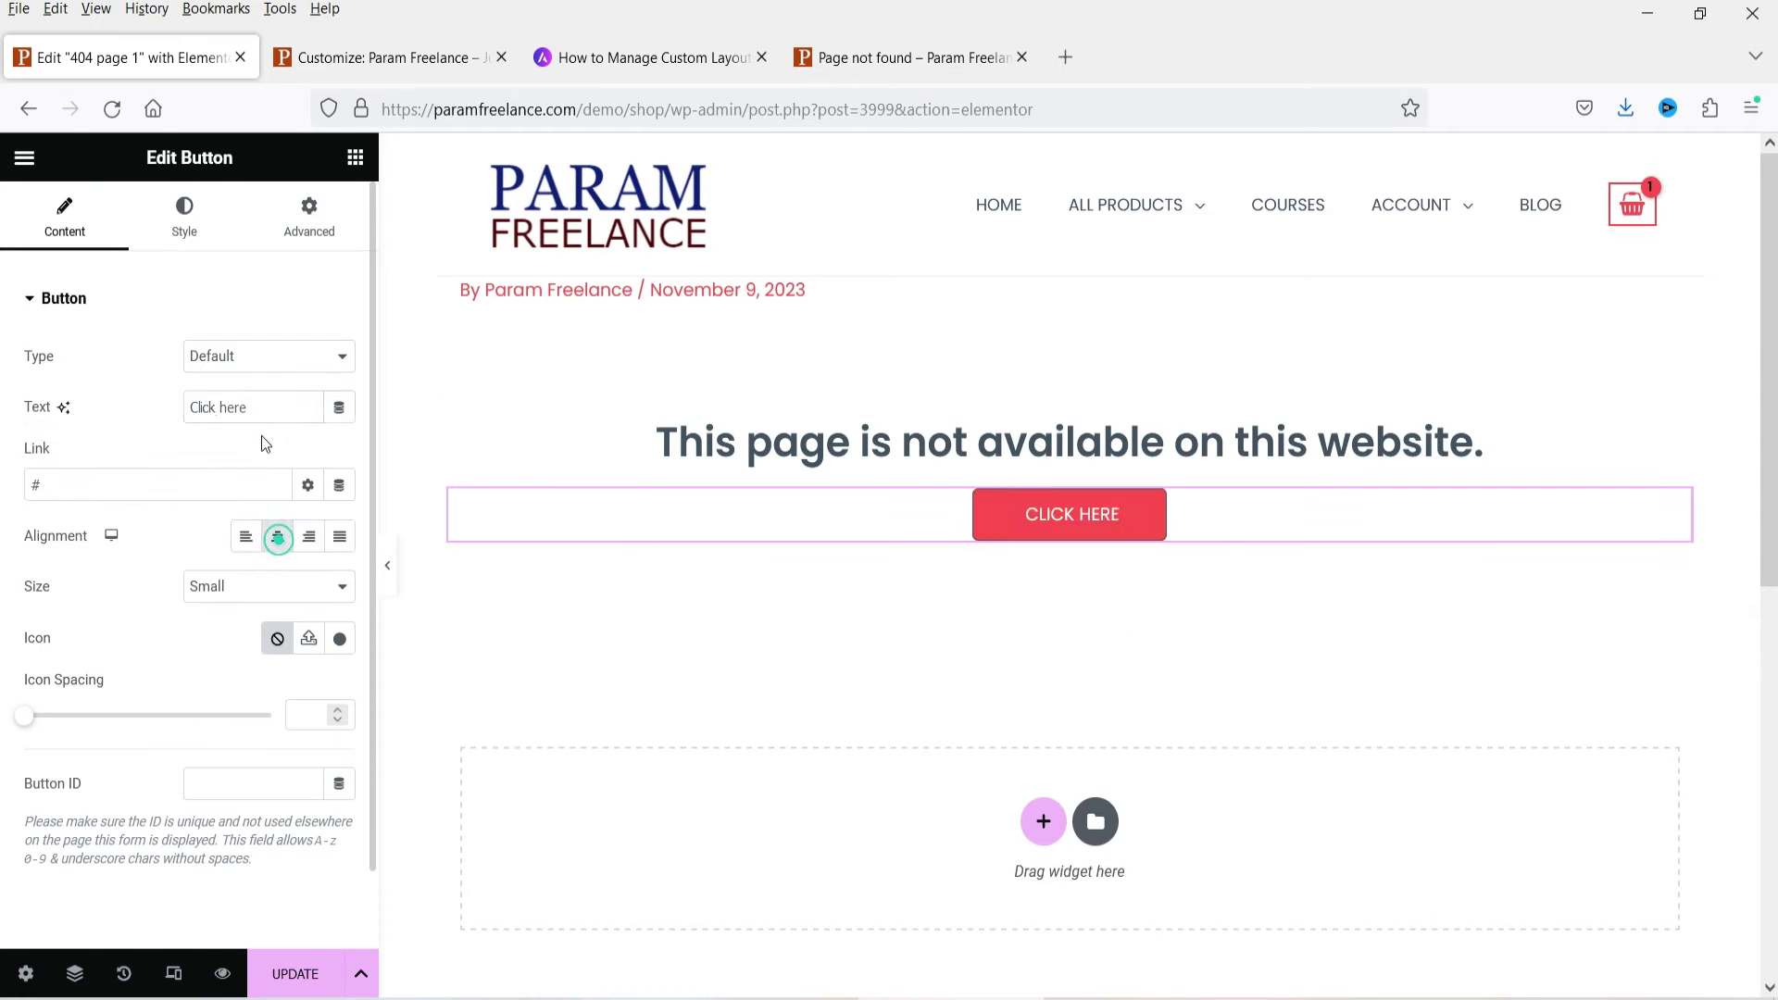
Add a centred "Go to Home page" button below the heading, linked to the Site URL and sized Extra Large
{"action": "type", "text": "Go to Homw"}
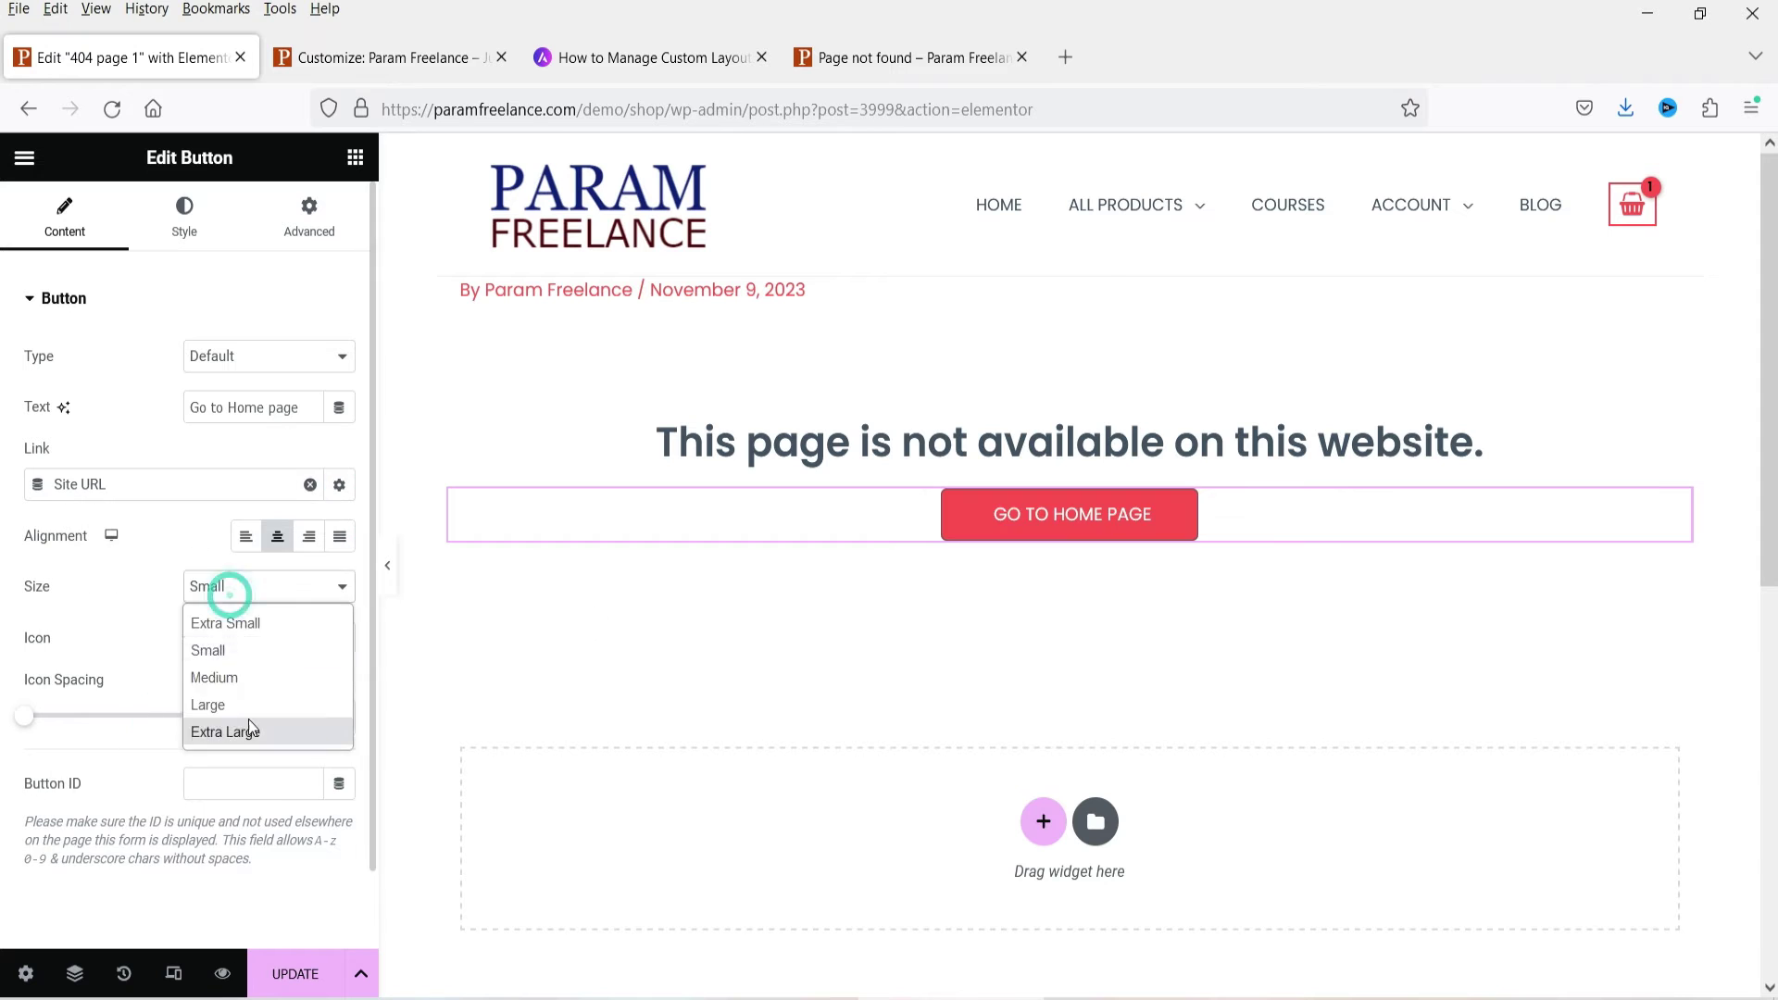
{"action": "left_click", "coordinate": [217, 730]}
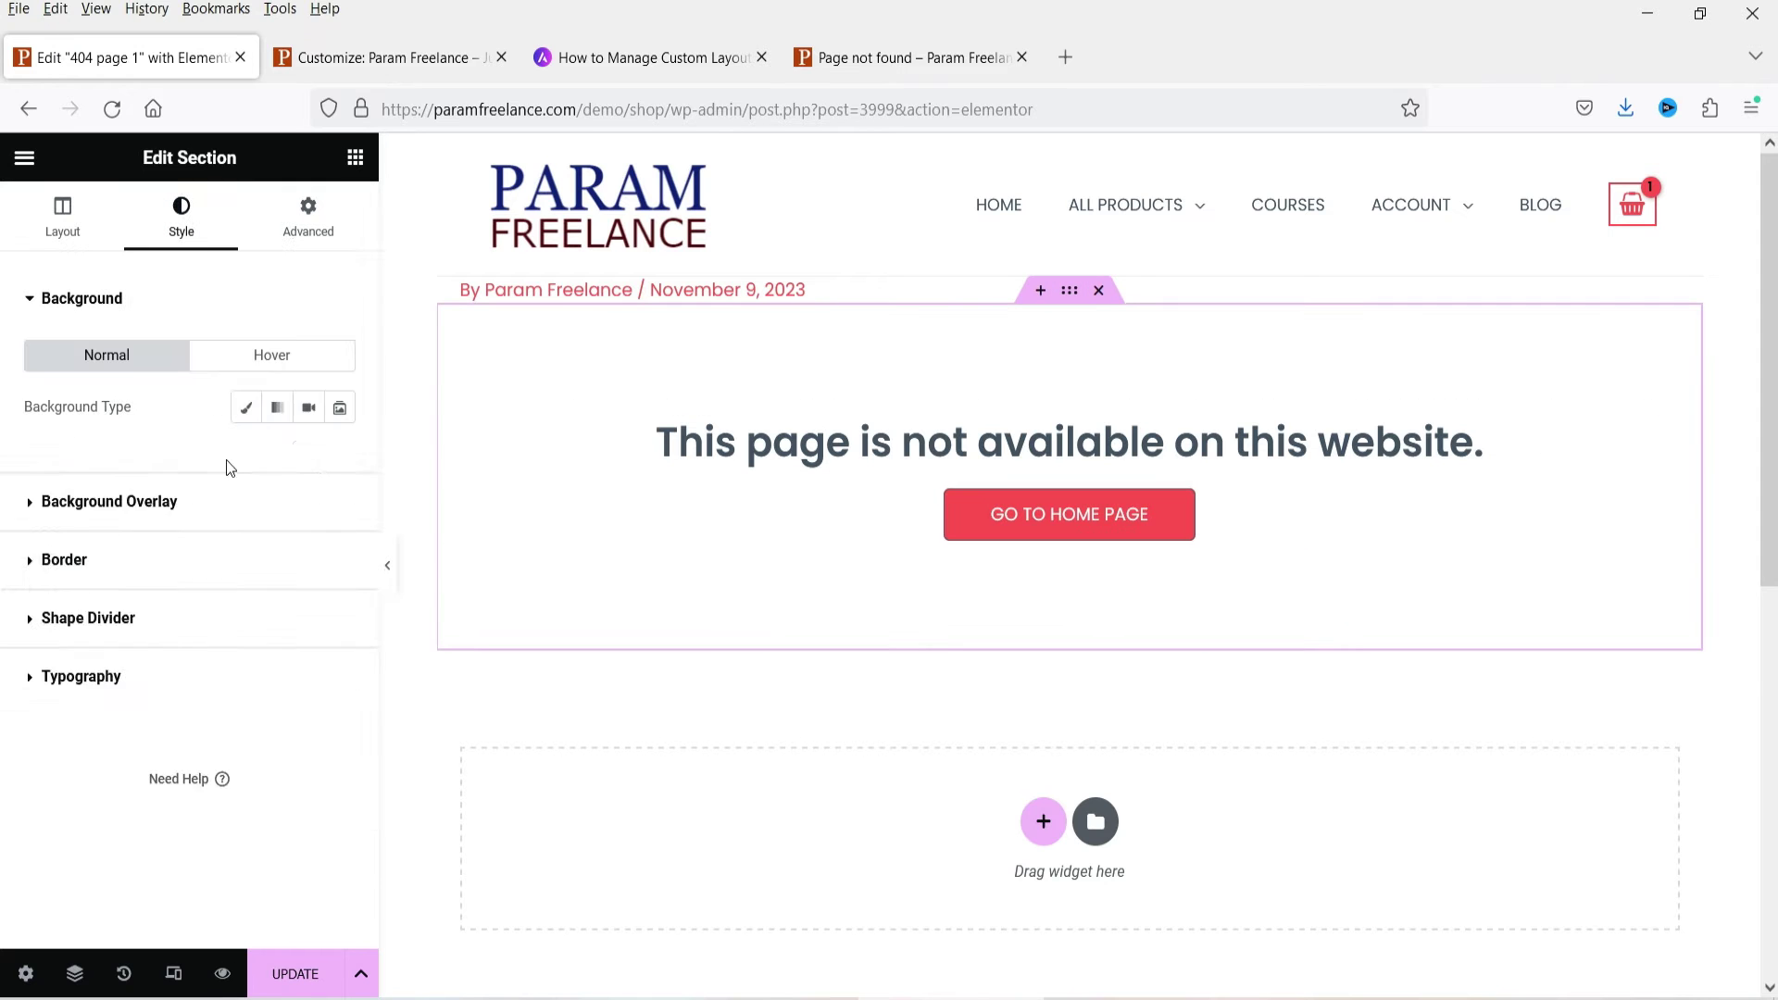
Update the 404 layout with a light pink section background and reload the nonexistent page on the site to check it
{"action": "left_click", "coordinate": [297, 972]}
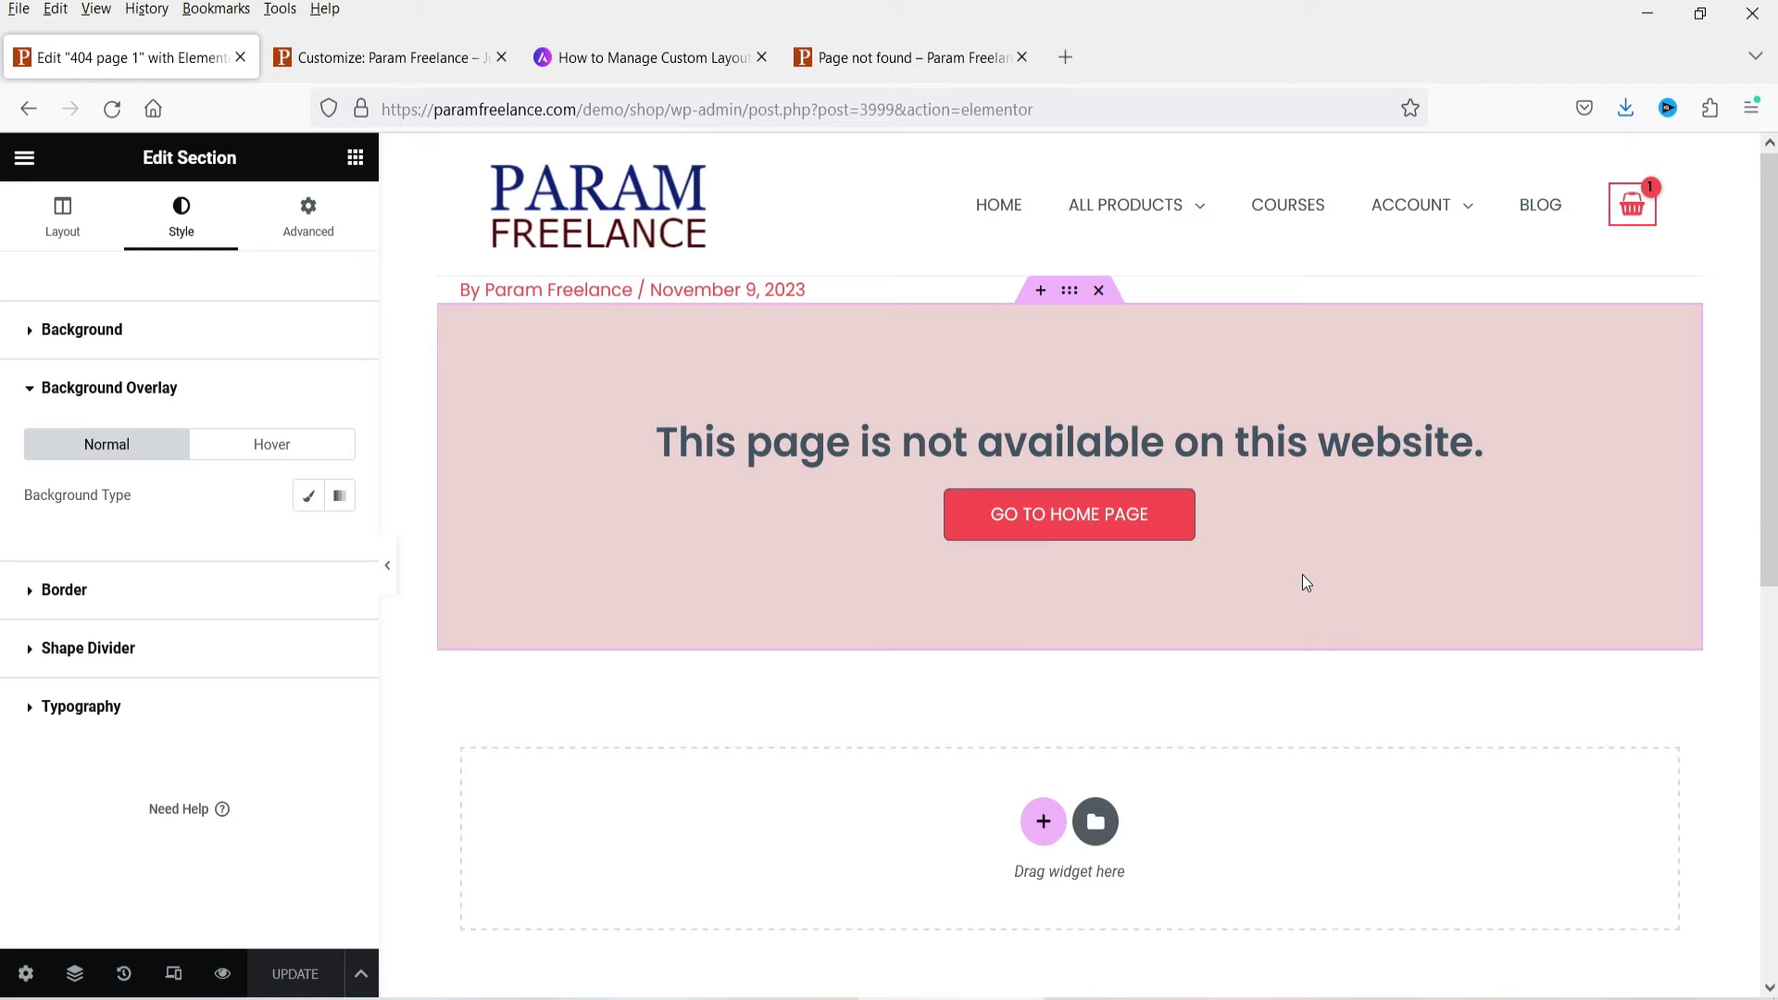
{"action": "left_click", "coordinate": [859, 66]}
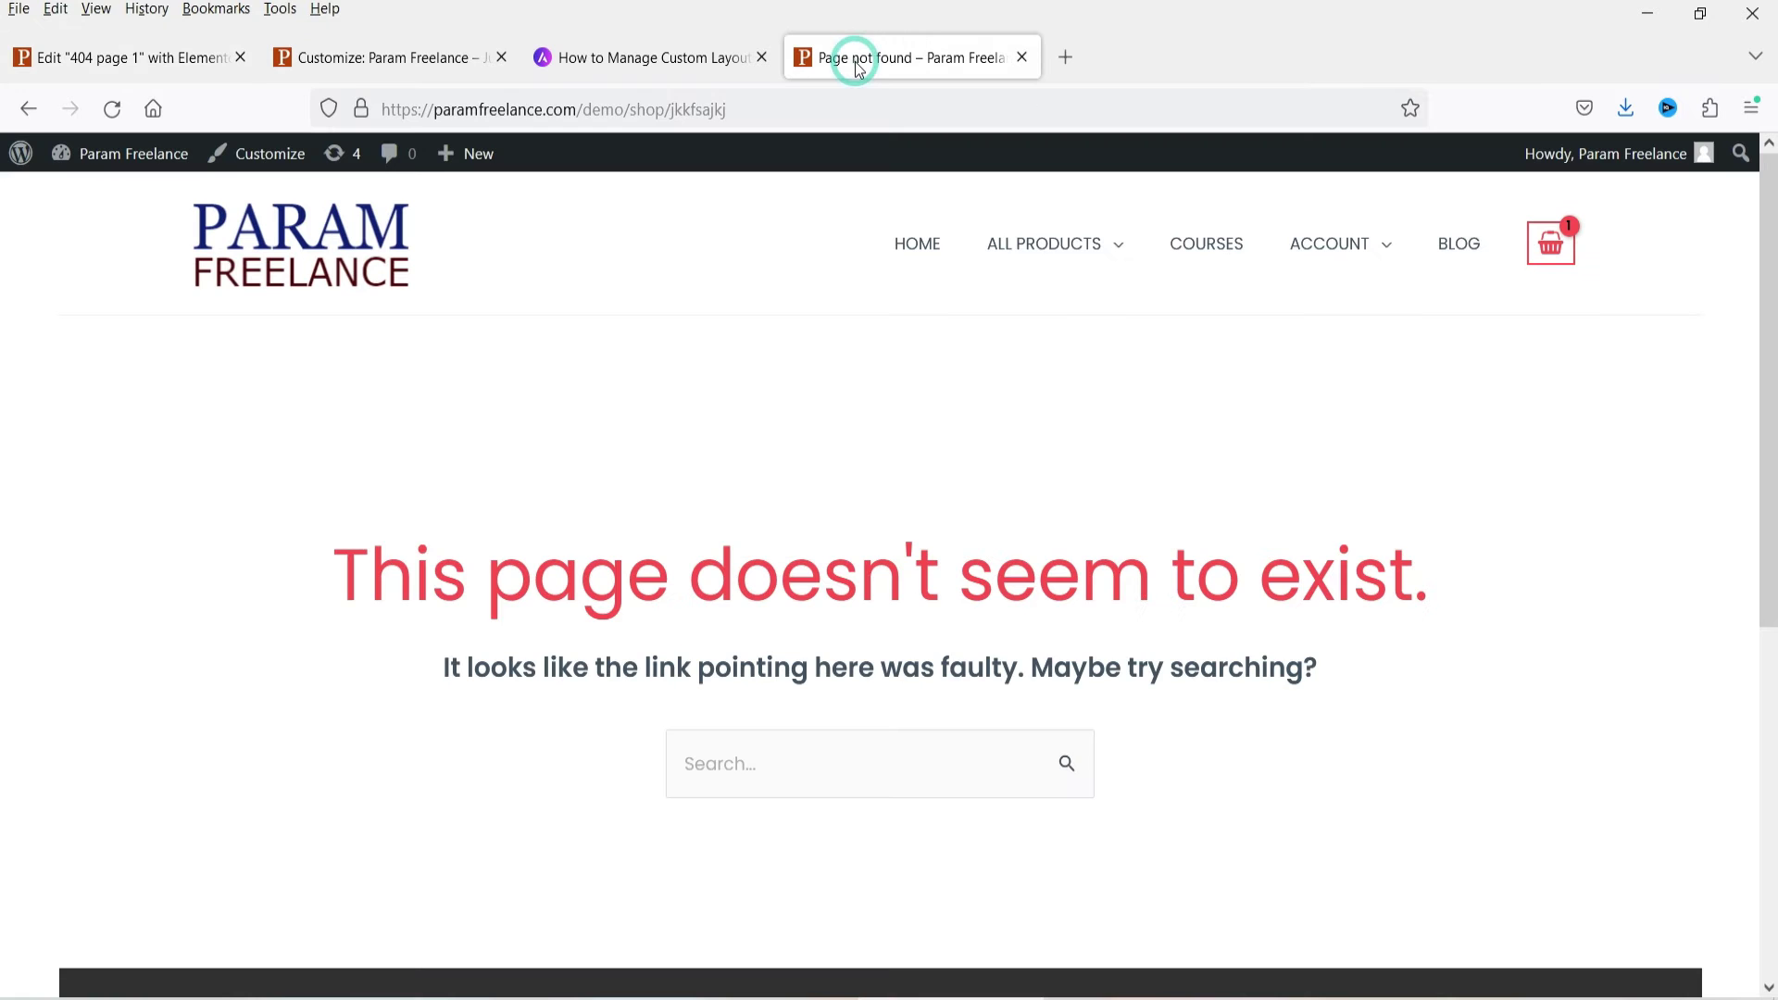
{"action": "left_click", "coordinate": [110, 110]}
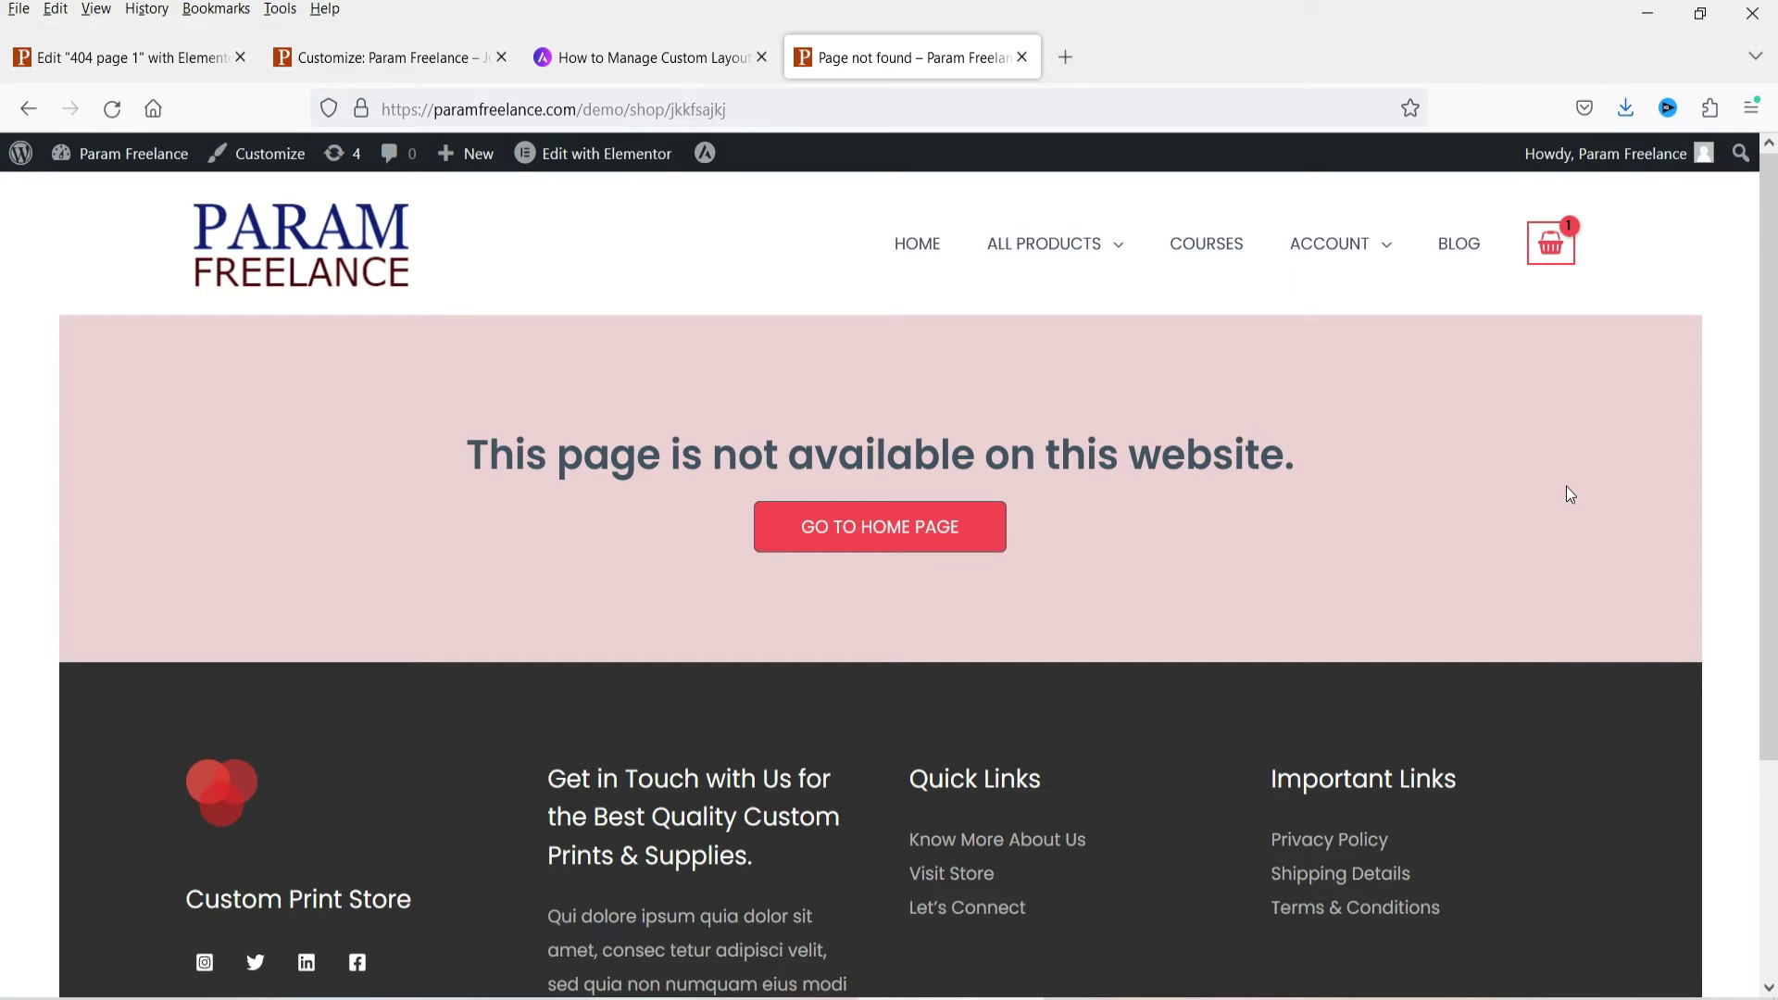
Leave Elementor for the Custom Layouts list and move the 404 page 1 layout to the trash
{"action": "left_click", "coordinate": [56, 59]}
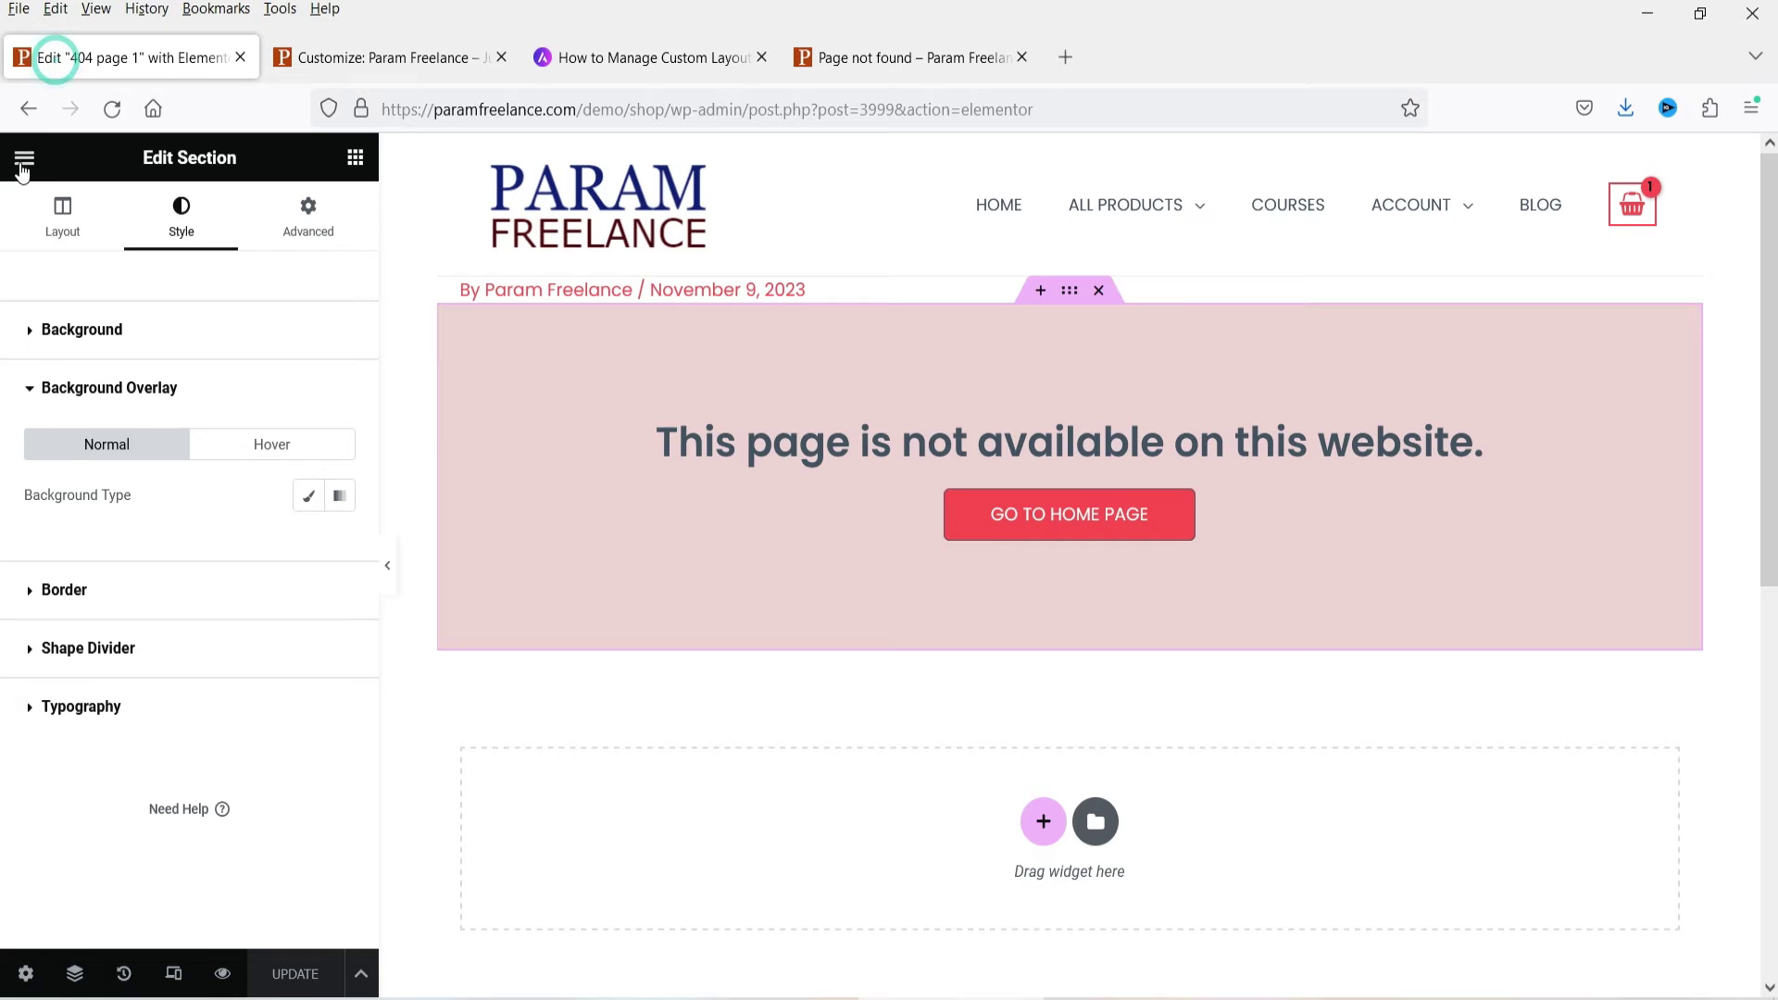
{"action": "left_click", "coordinate": [23, 157]}
{"action": "left_click", "coordinate": [104, 582]}
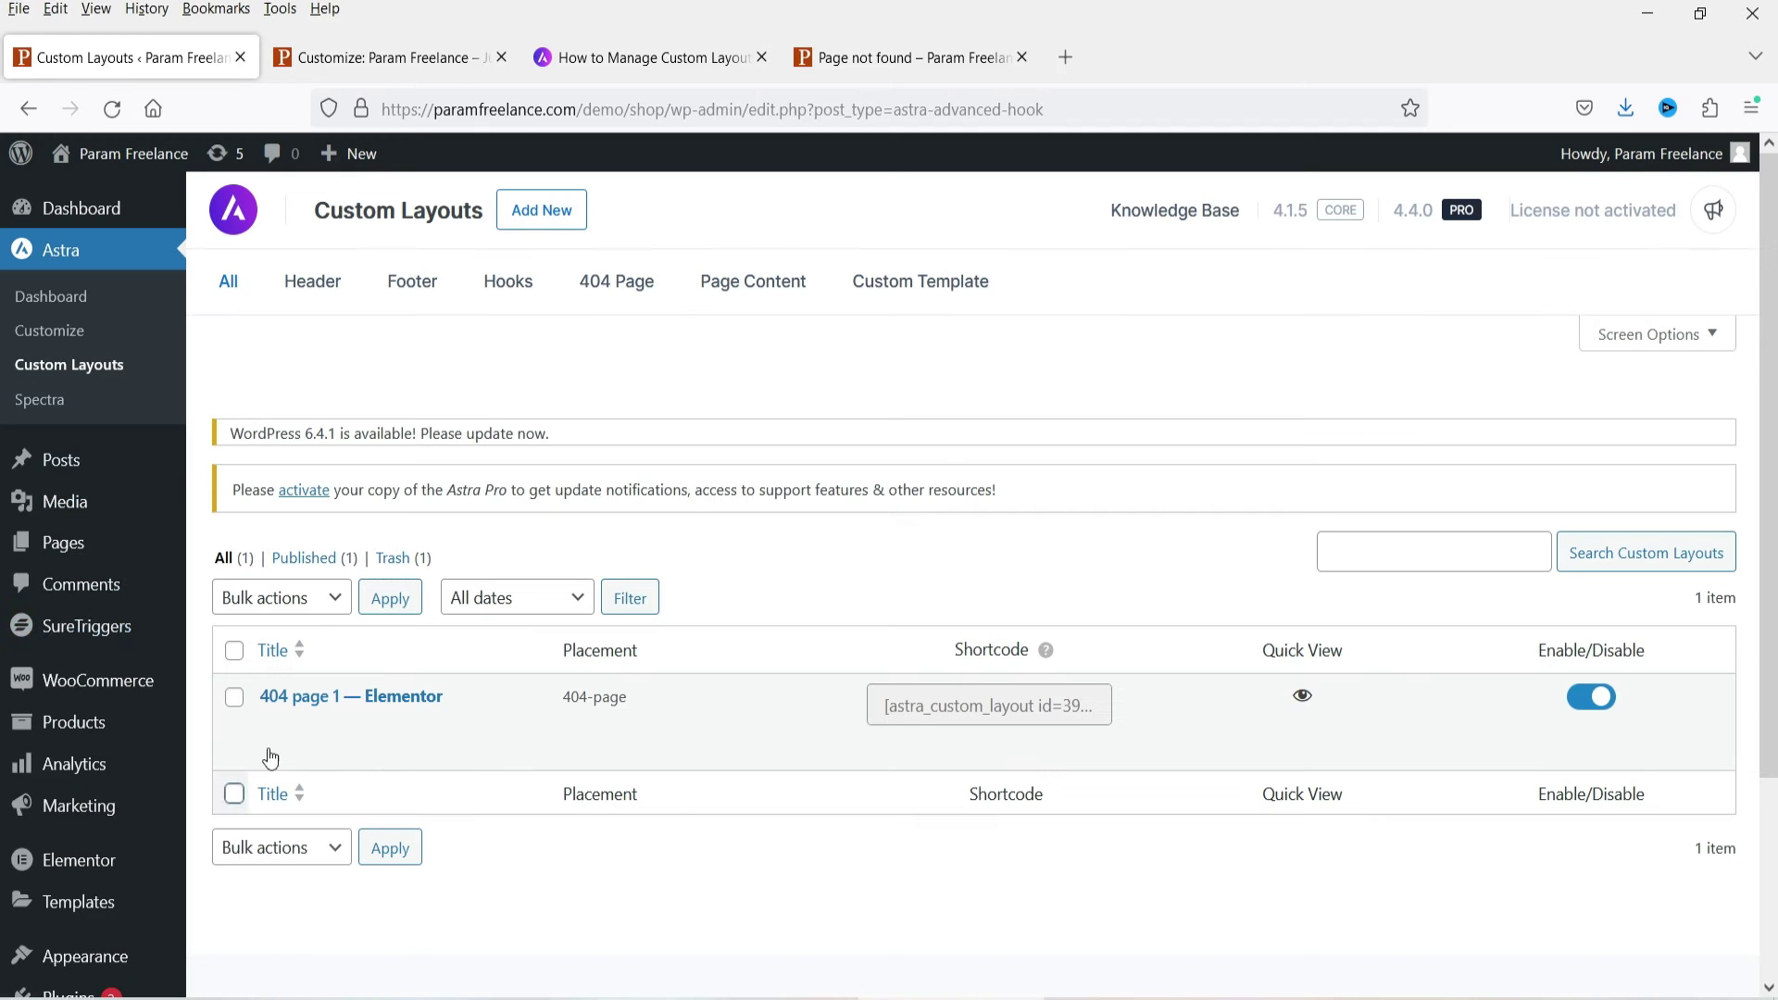
{"action": "left_click", "coordinate": [394, 726]}
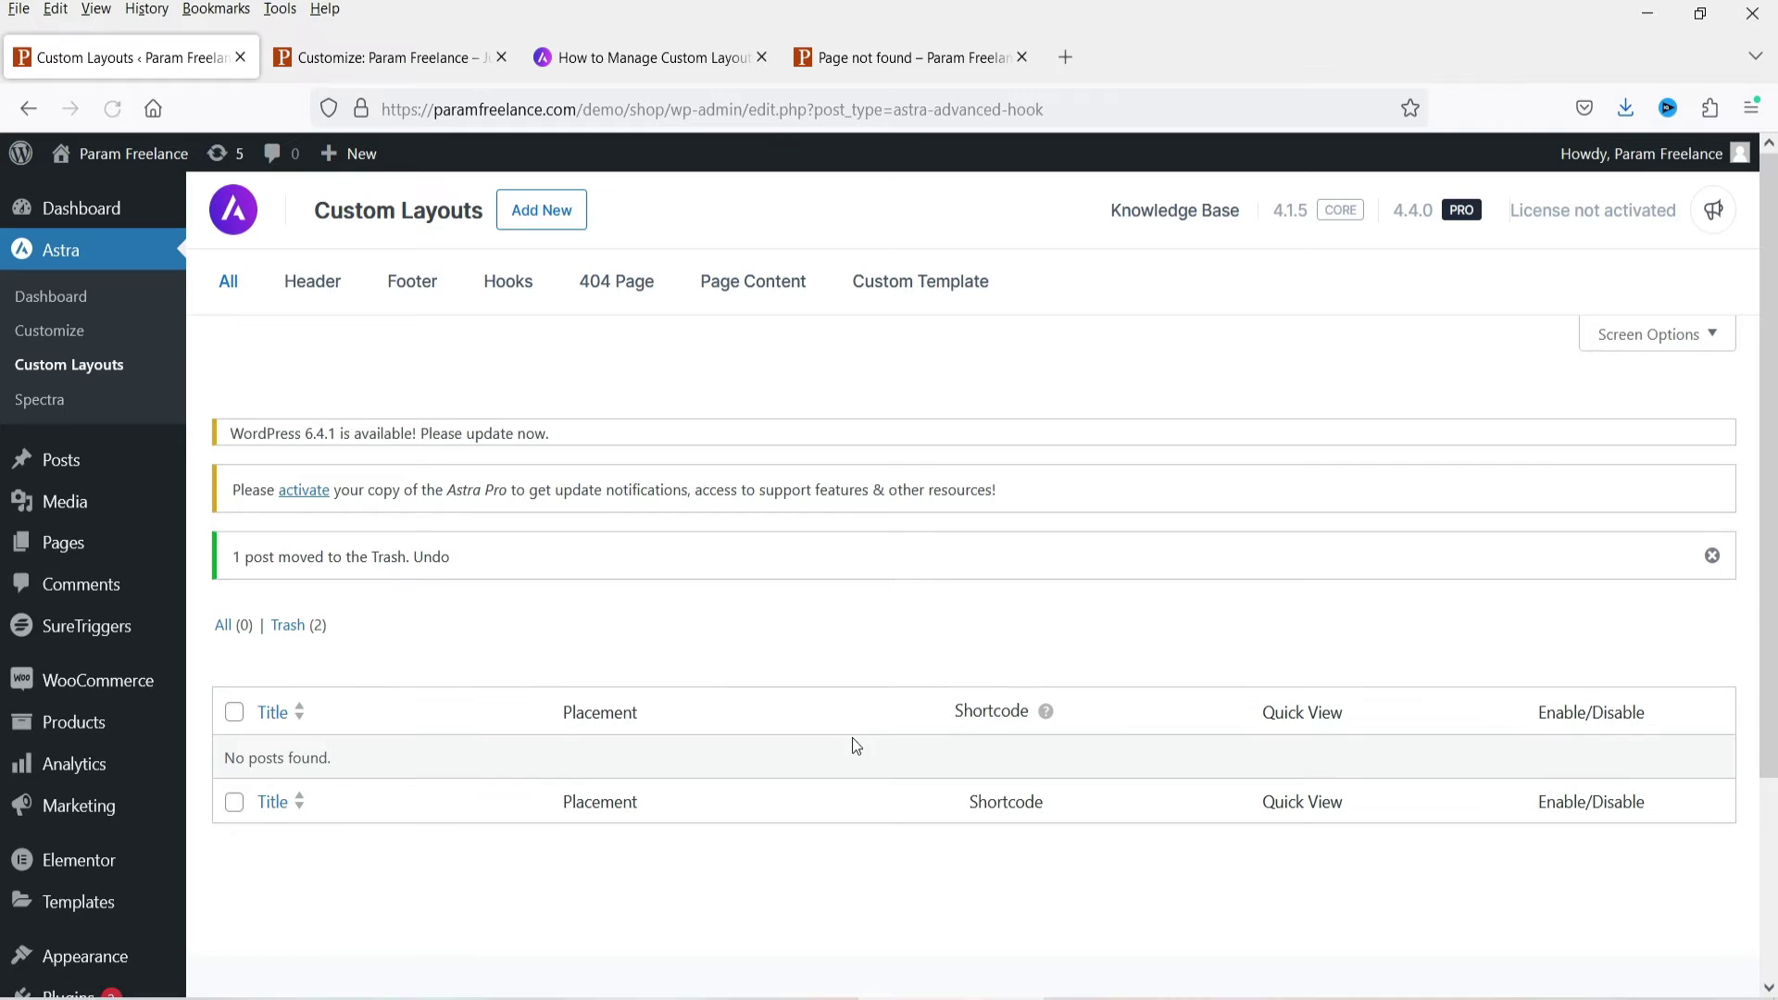
Create a new custom layout of the Hooks type and title it "Hooks 1"
{"action": "left_click", "coordinate": [542, 211]}
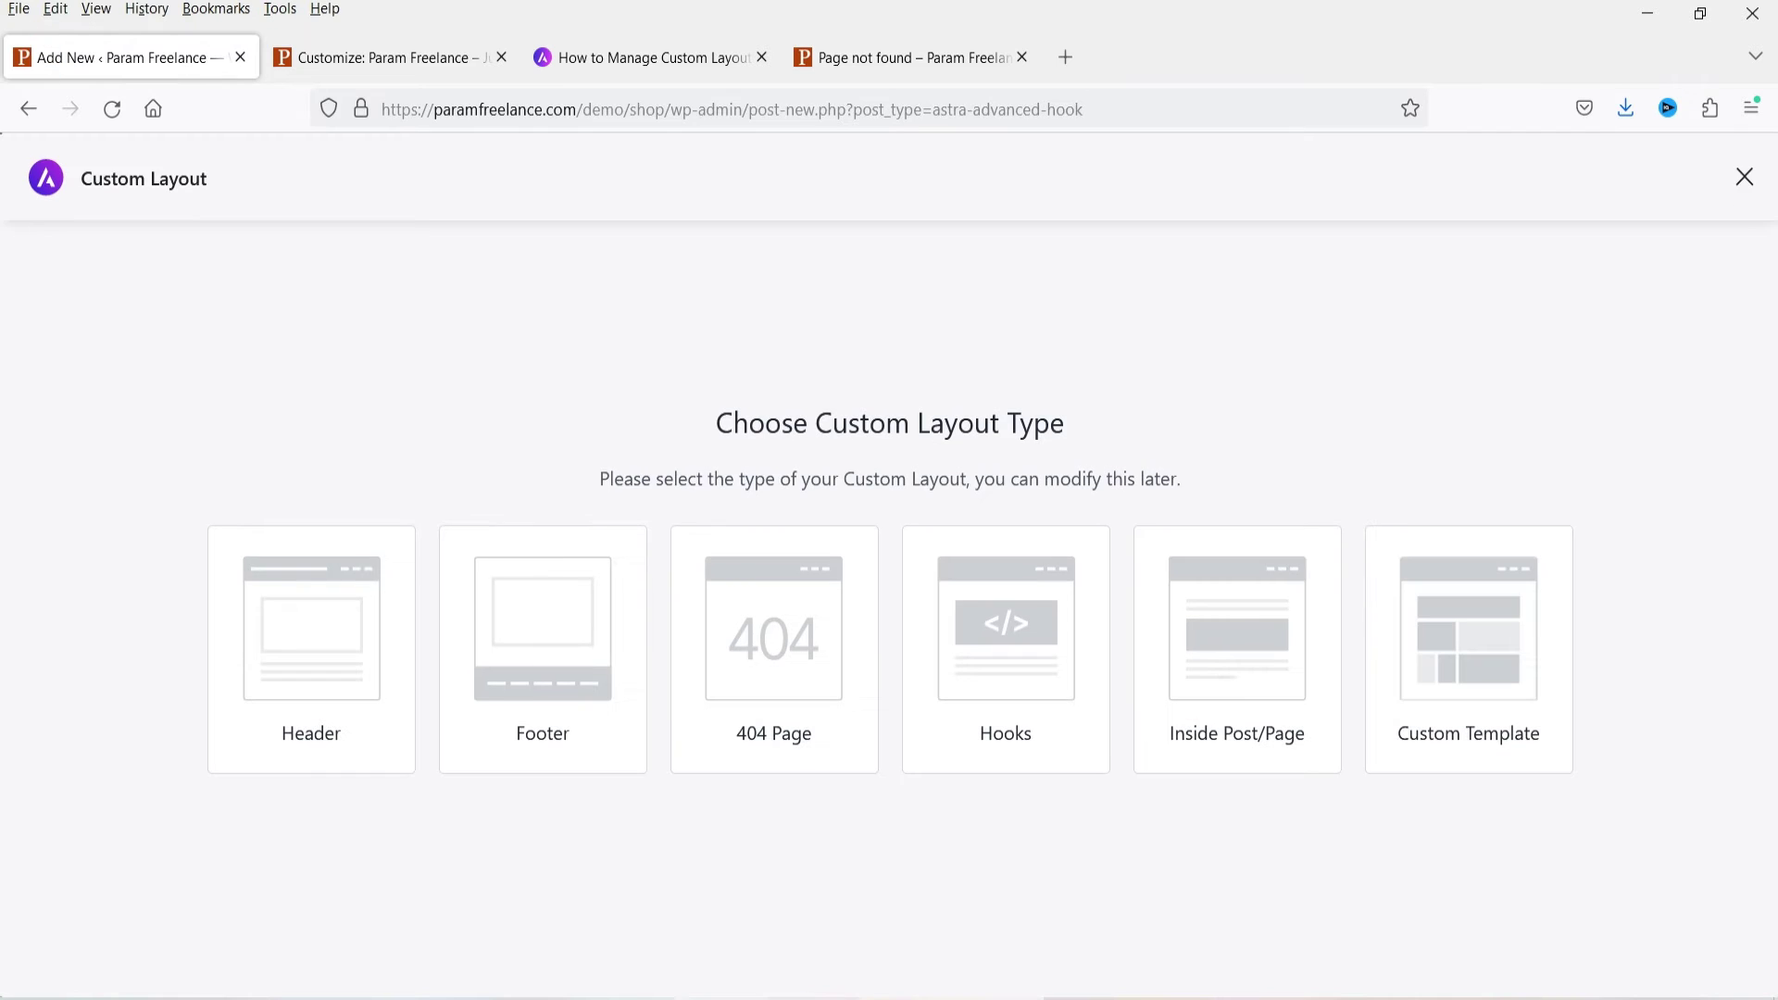
{"action": "left_click", "coordinate": [1011, 647]}
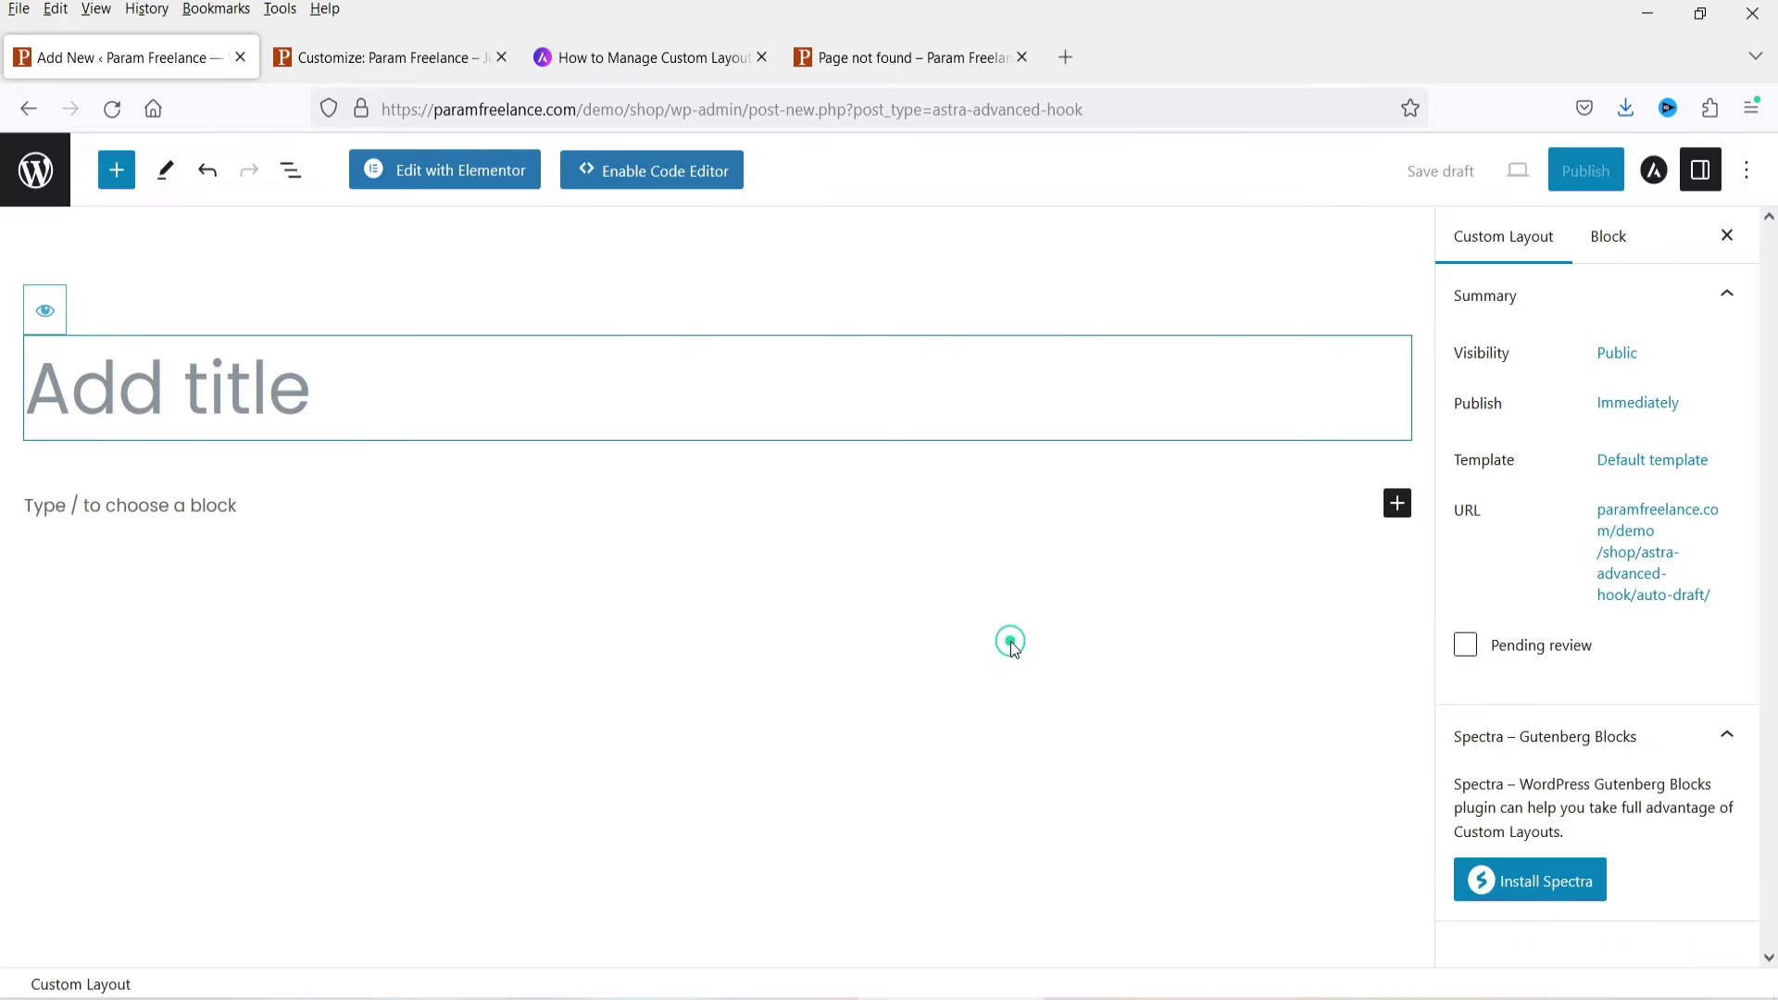
{"action": "left_click", "coordinate": [238, 389]}
{"action": "type", "text": "Hooks 1"}
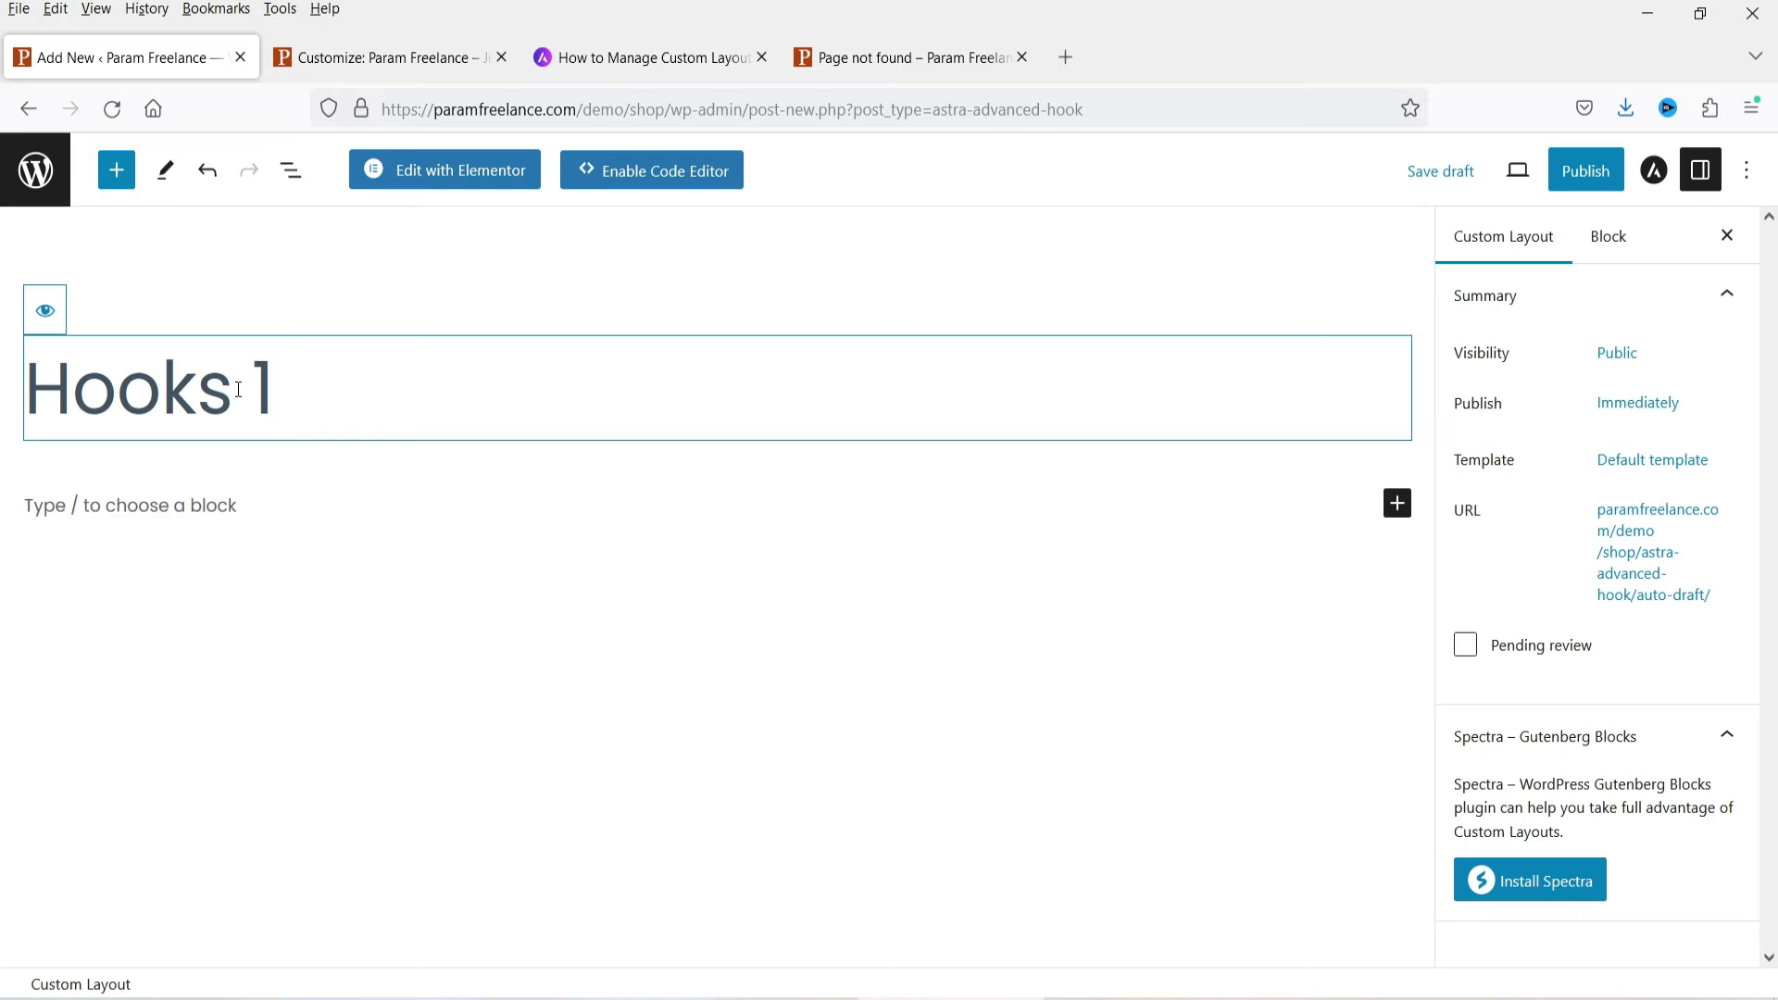
Open the Custom Layout settings, choose Hooks as the layout type and browse the head and header placement options
{"action": "left_click", "coordinate": [1652, 173]}
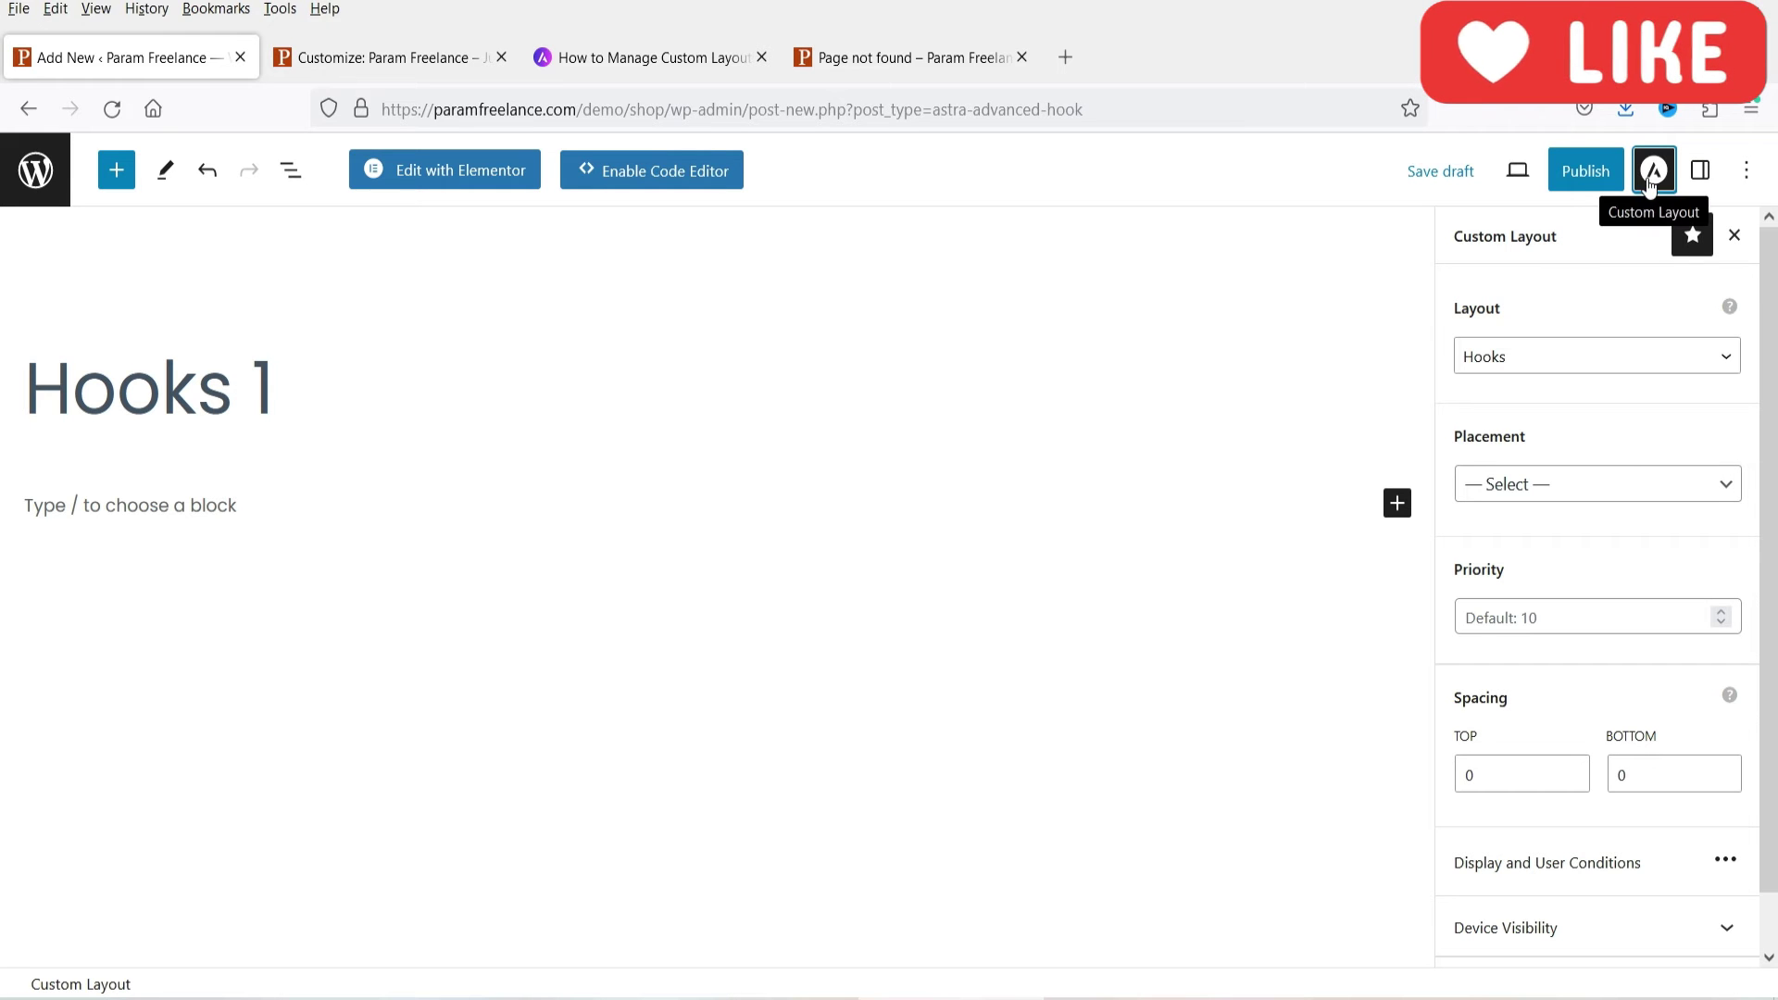
{"action": "left_click", "coordinate": [1537, 357]}
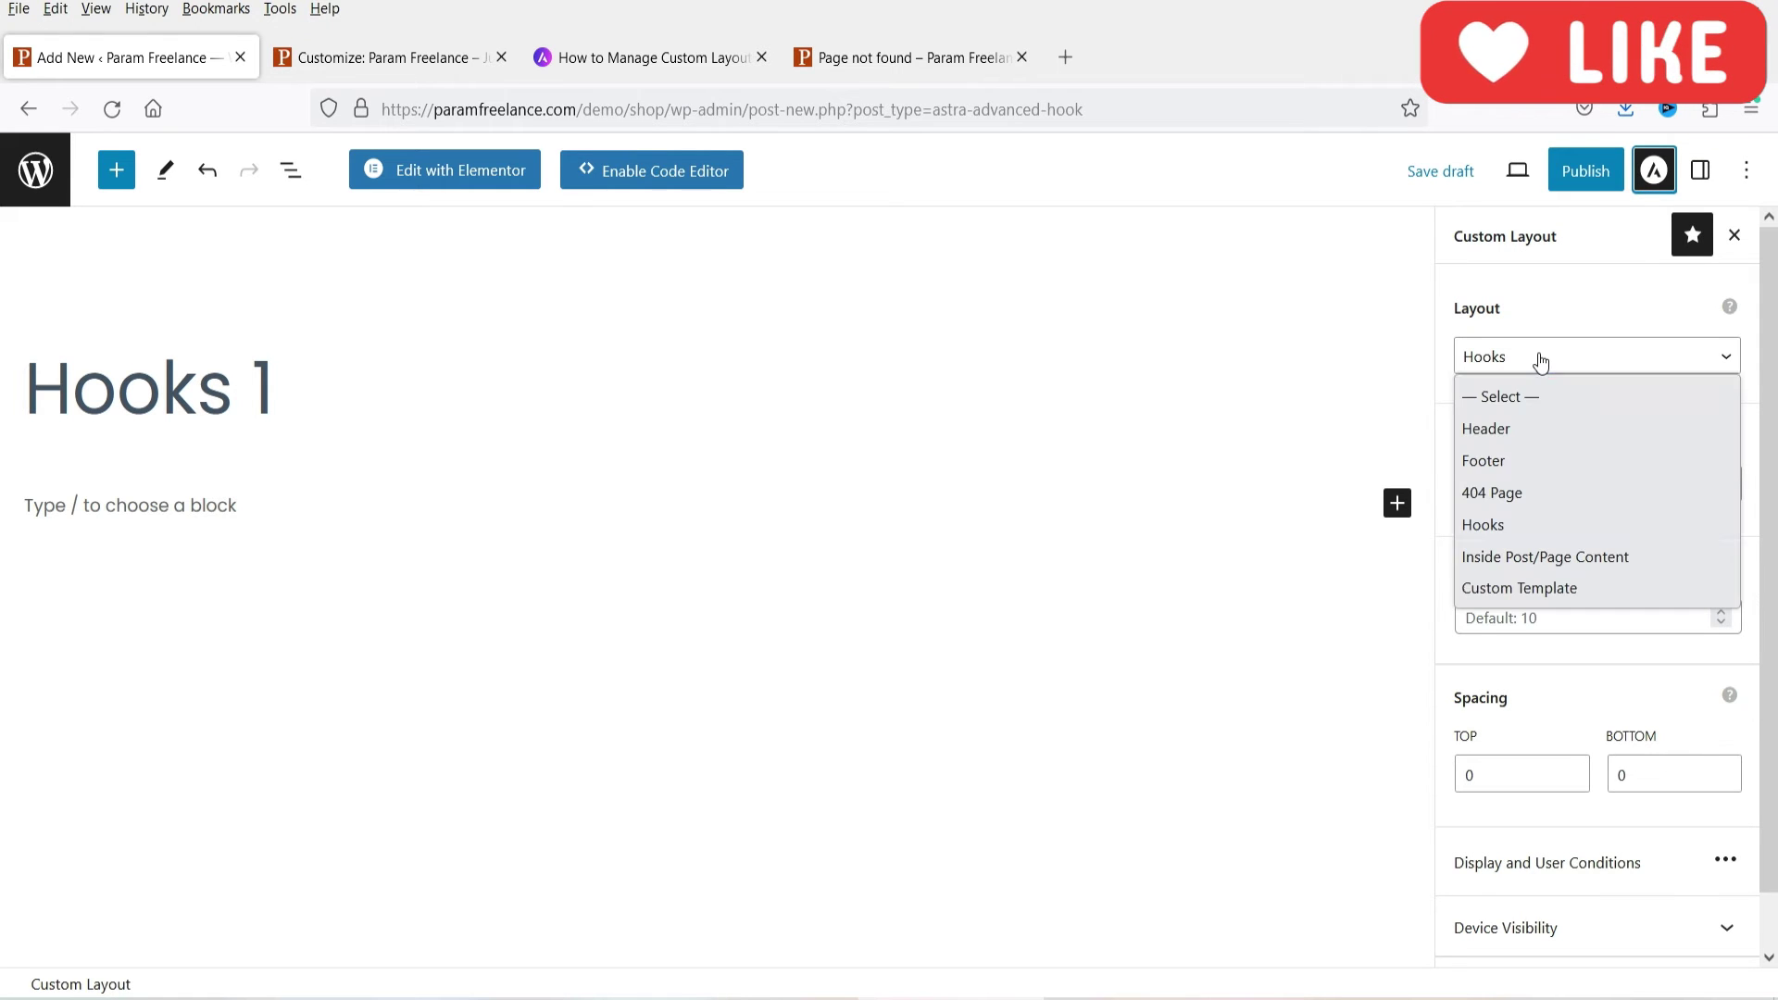
{"action": "left_click", "coordinate": [1530, 531]}
{"action": "left_click", "coordinate": [1535, 489]}
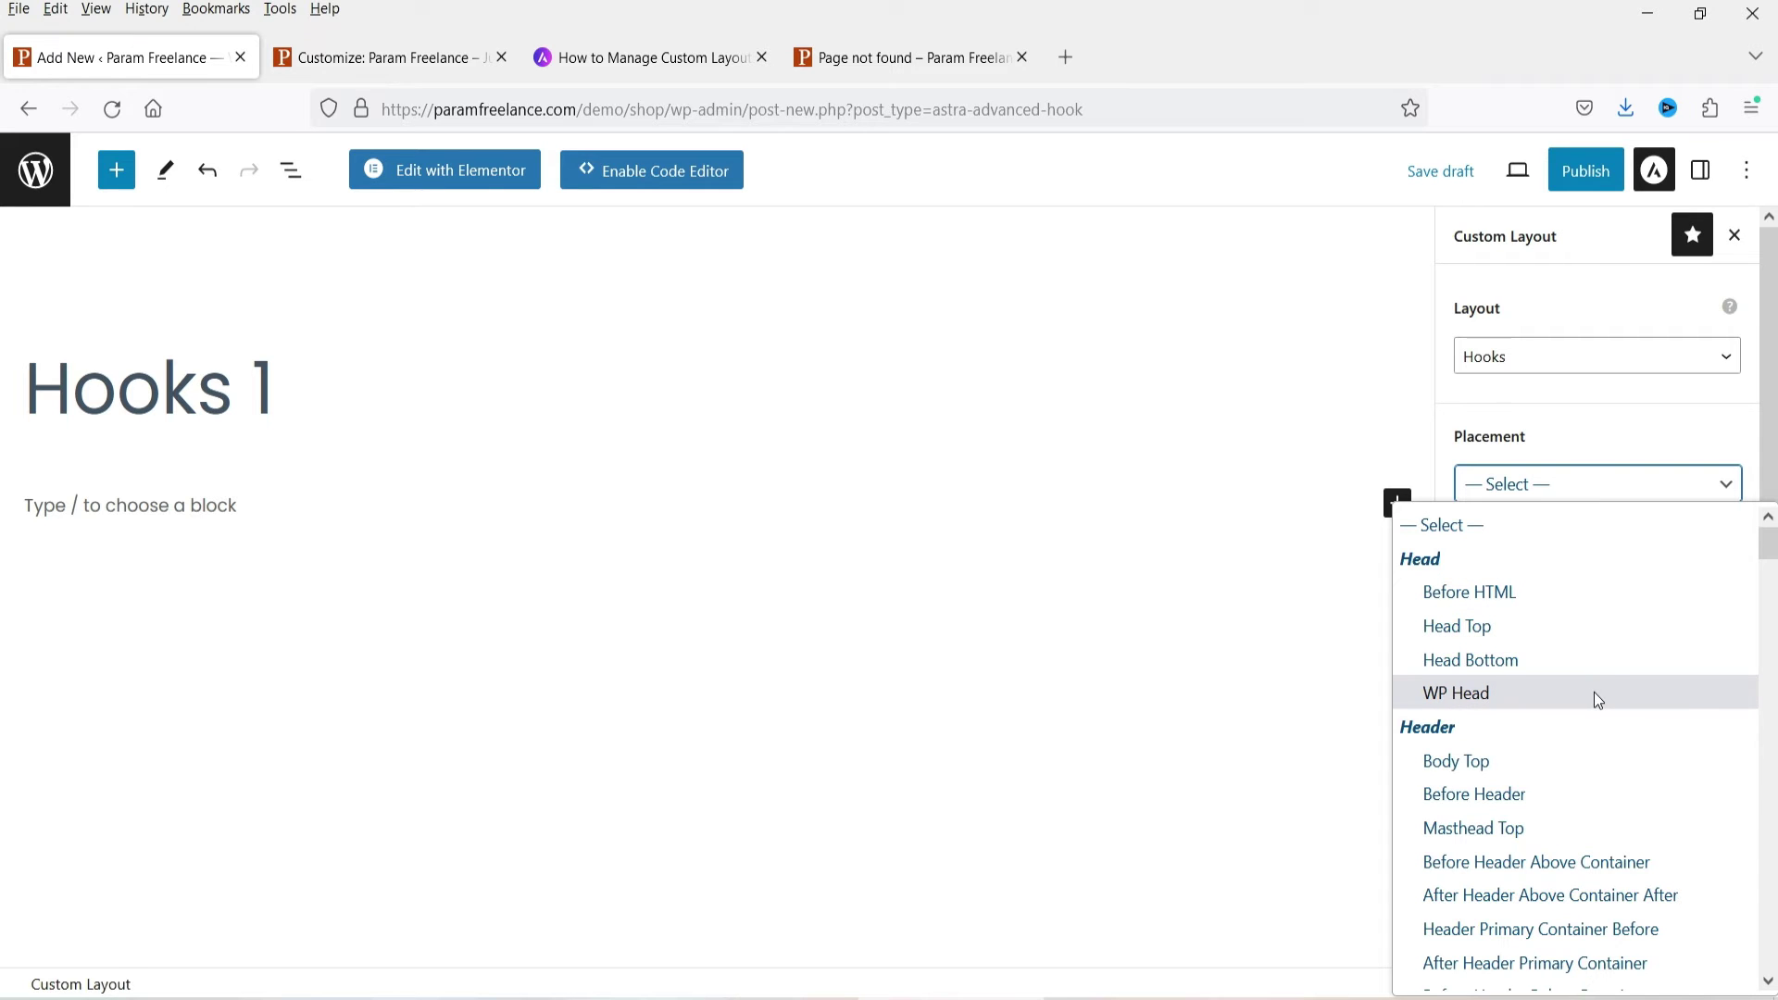
{"action": "mouse_move", "coordinate": [1764, 543]}
{"action": "left_mouse_down"}
{"action": "mouse_move", "coordinate": [1766, 585]}
{"action": "mouse_move", "coordinate": [1769, 566]}
{"action": "left_mouse_up"}
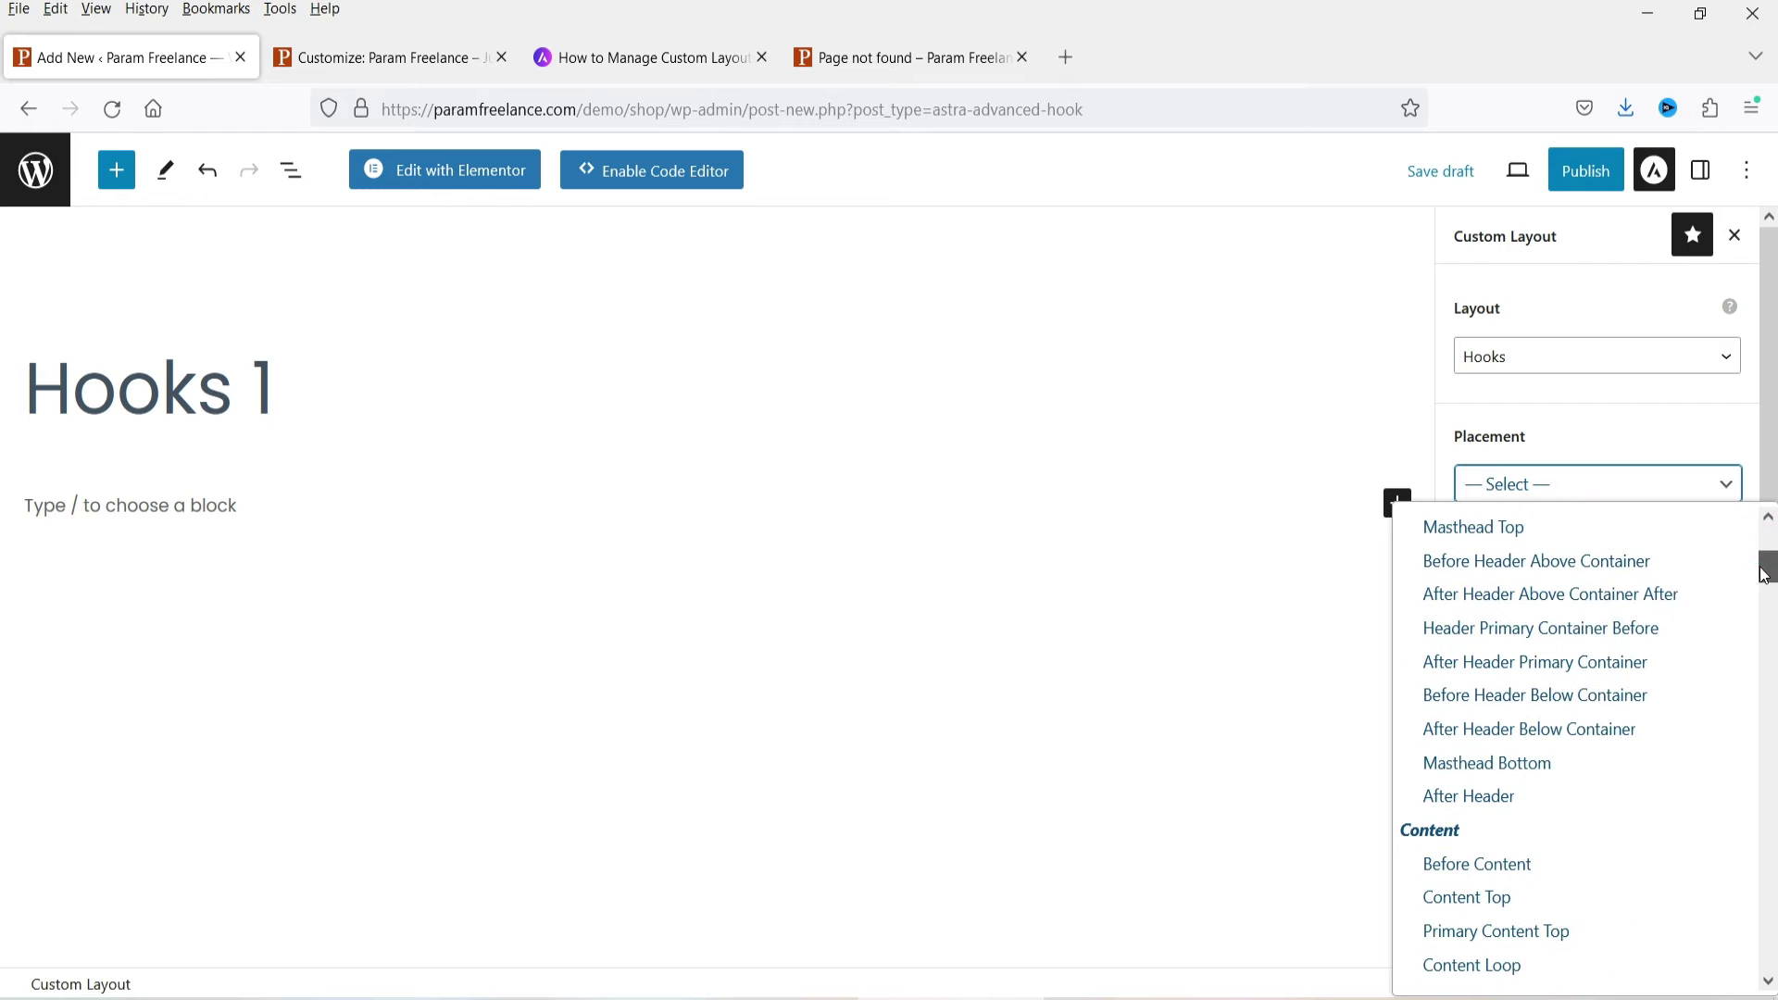
Switch to the live site and open its home page for reference
{"action": "left_click", "coordinate": [599, 56]}
{"action": "left_click", "coordinate": [598, 56]}
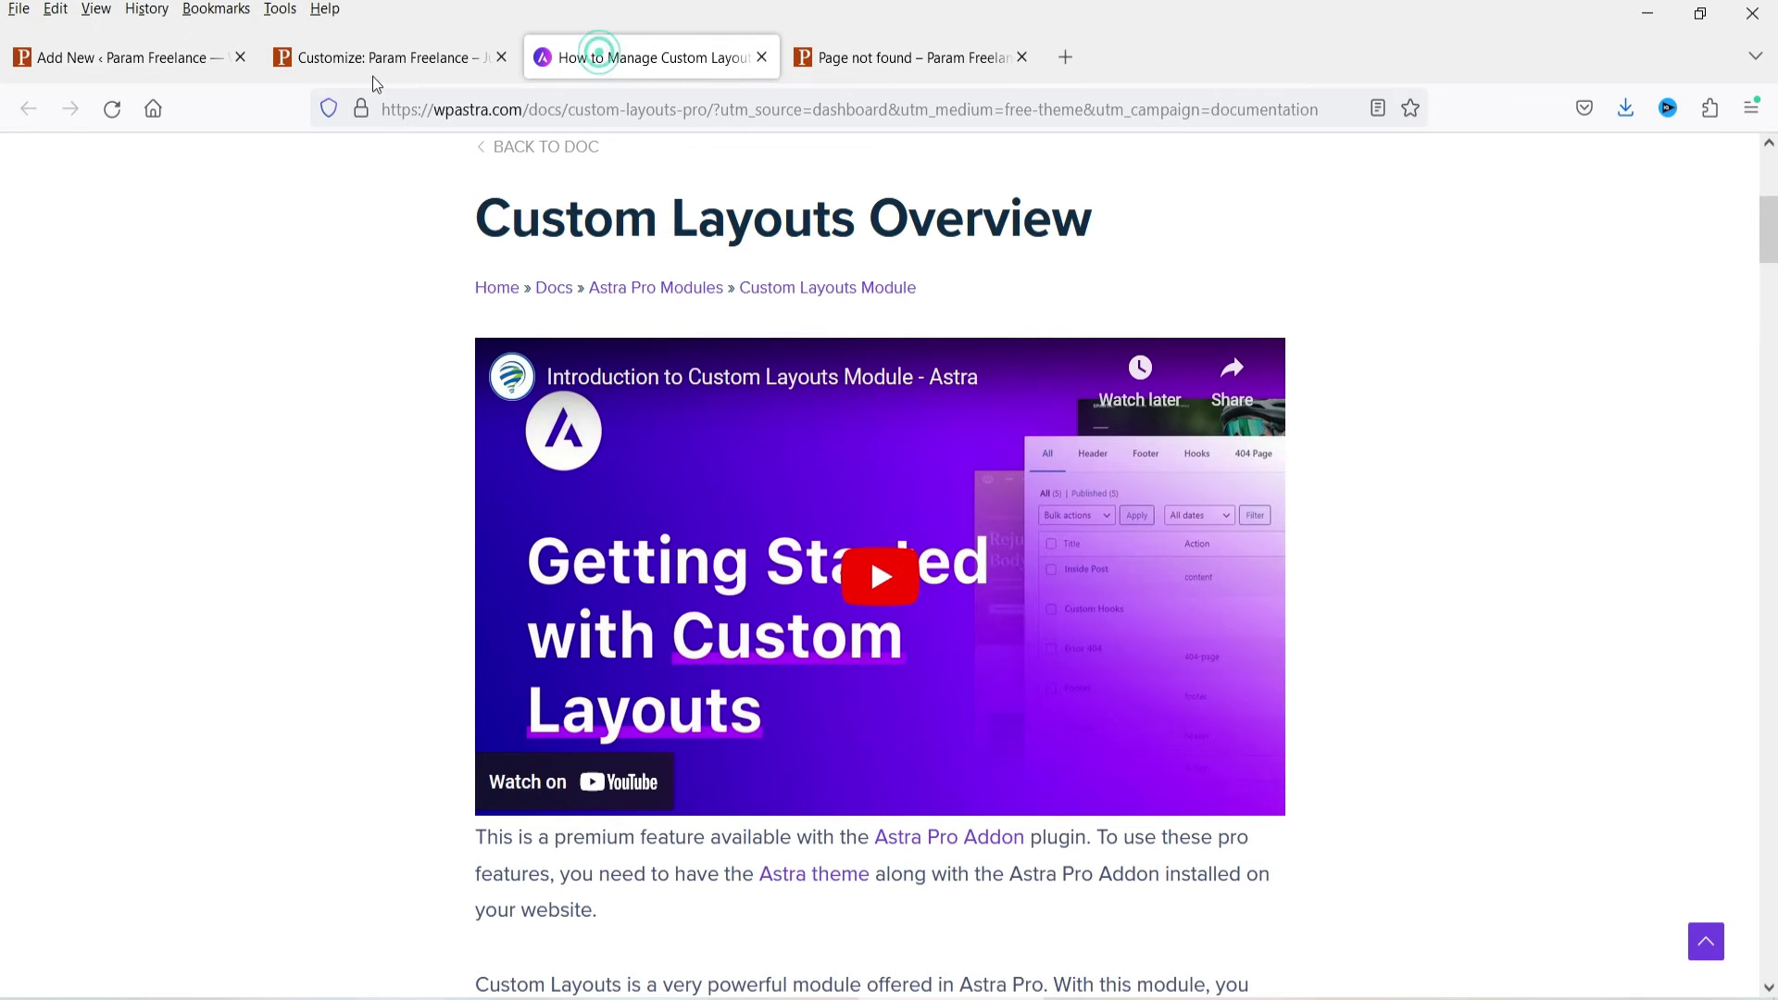
{"action": "left_click", "coordinate": [842, 58]}
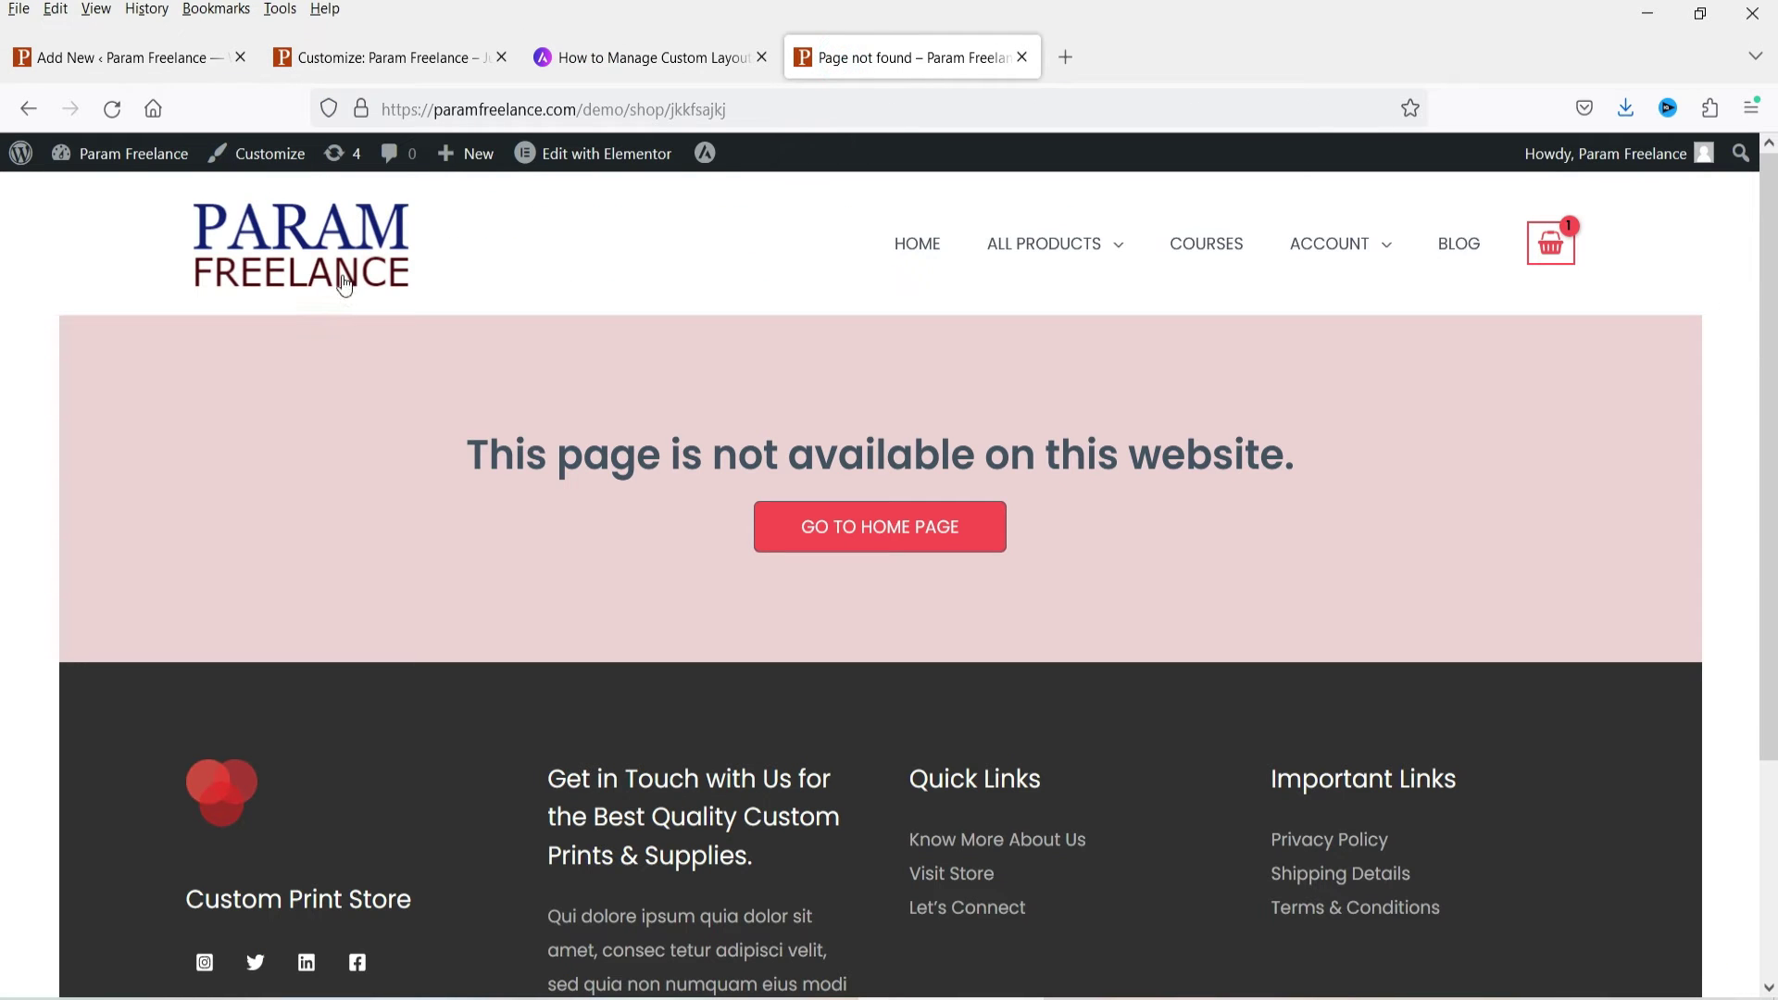
{"action": "left_click", "coordinate": [921, 252]}
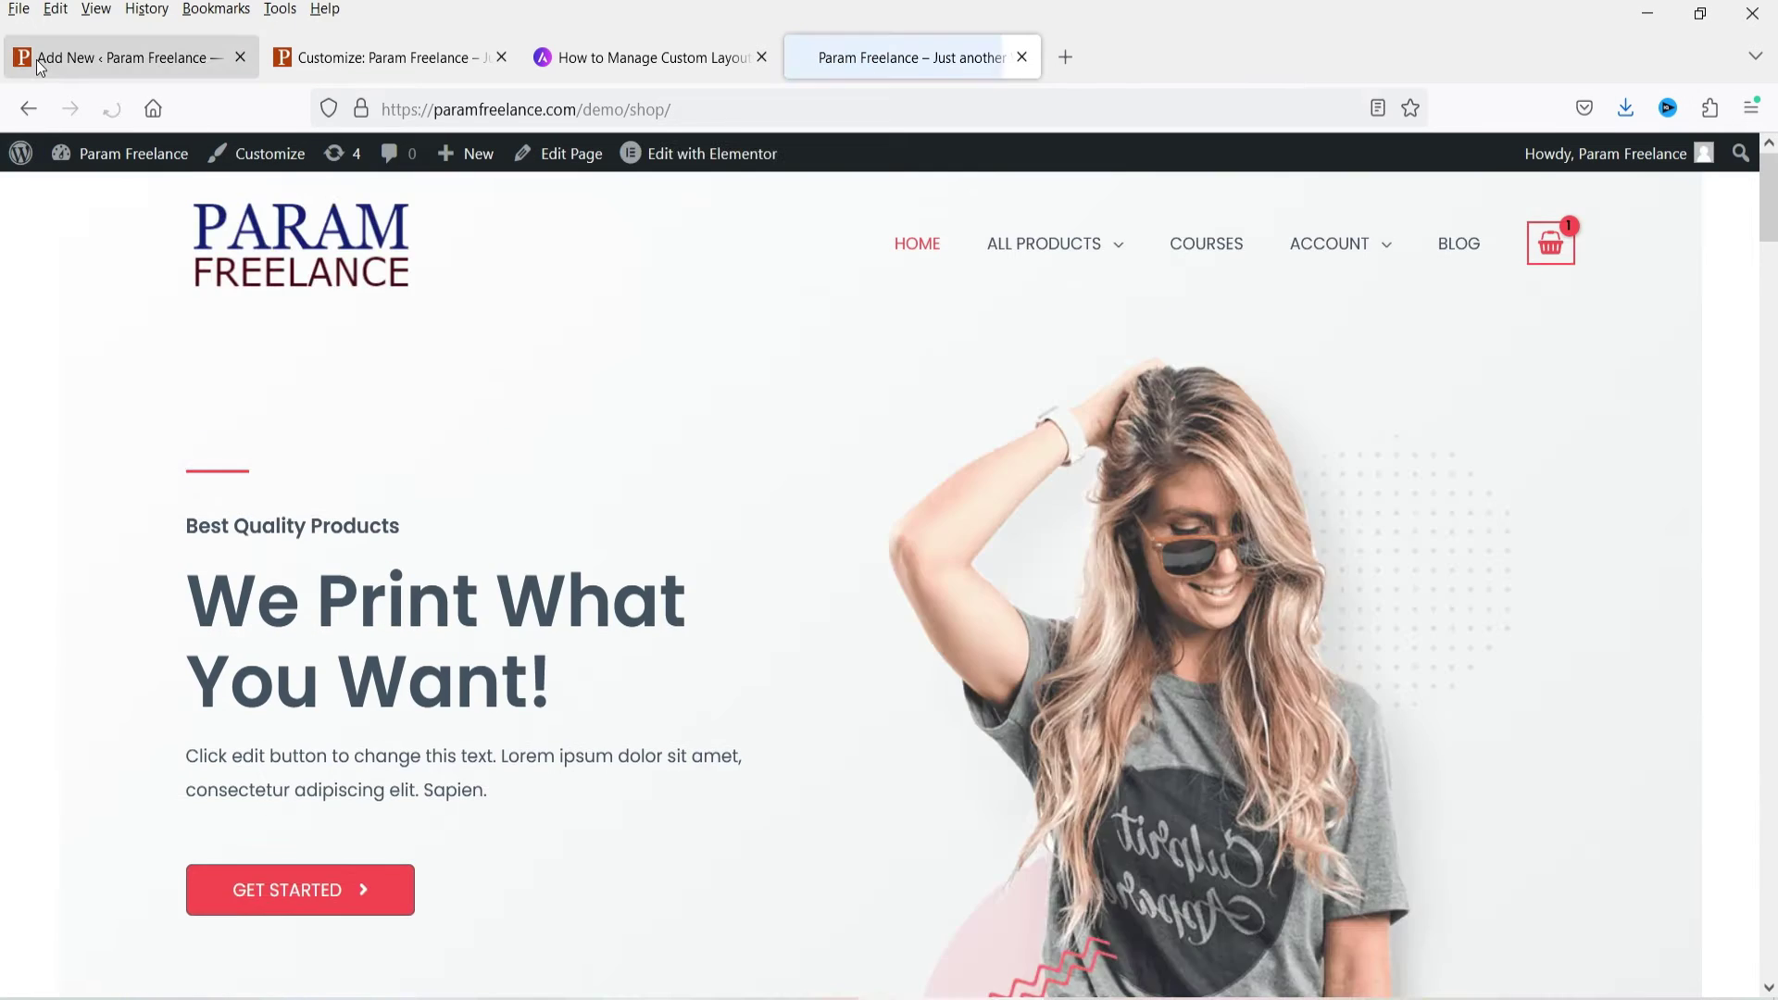
Compare the hook's header and content placement options with the areas of the home page down to its footer
{"action": "left_click", "coordinate": [36, 59]}
{"action": "left_click", "coordinate": [1597, 483]}
{"action": "mouse_move", "coordinate": [1767, 542]}
{"action": "left_mouse_down"}
{"action": "mouse_move", "coordinate": [1768, 583]}
{"action": "mouse_move", "coordinate": [1766, 546]}
{"action": "left_mouse_up"}
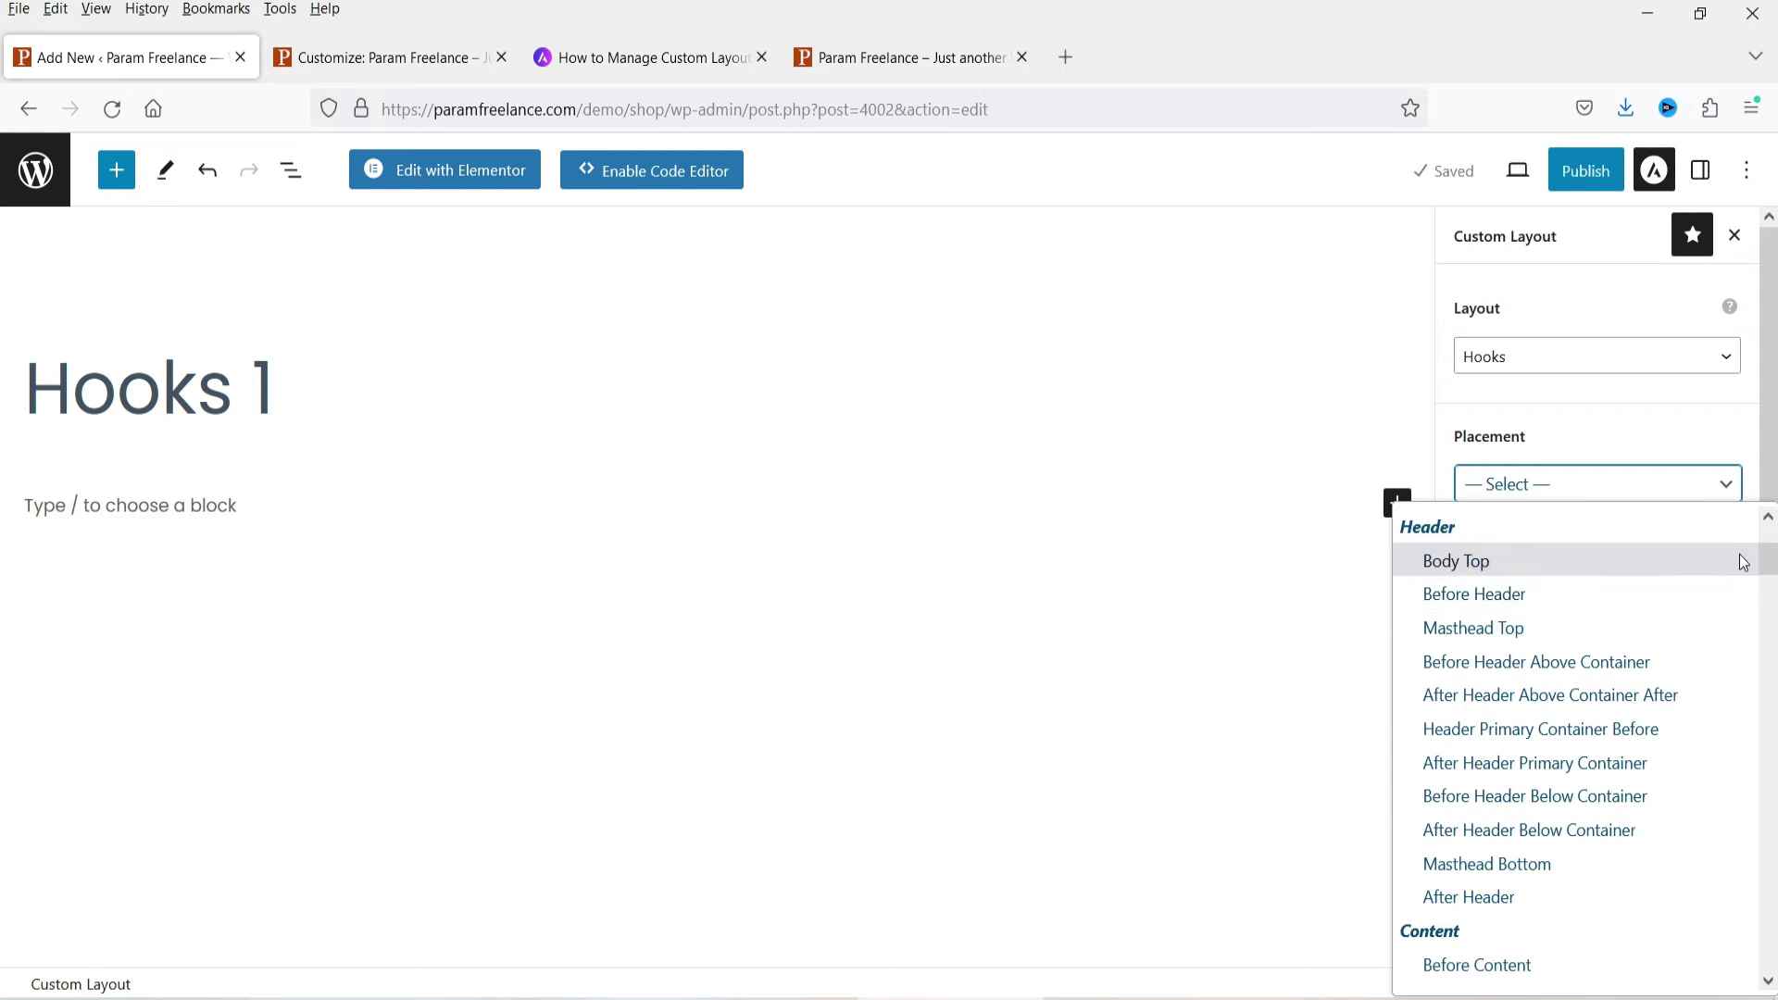
{"action": "scroll", "coordinate": [1766, 566], "scroll_direction": "down", "scroll_amount": 6}
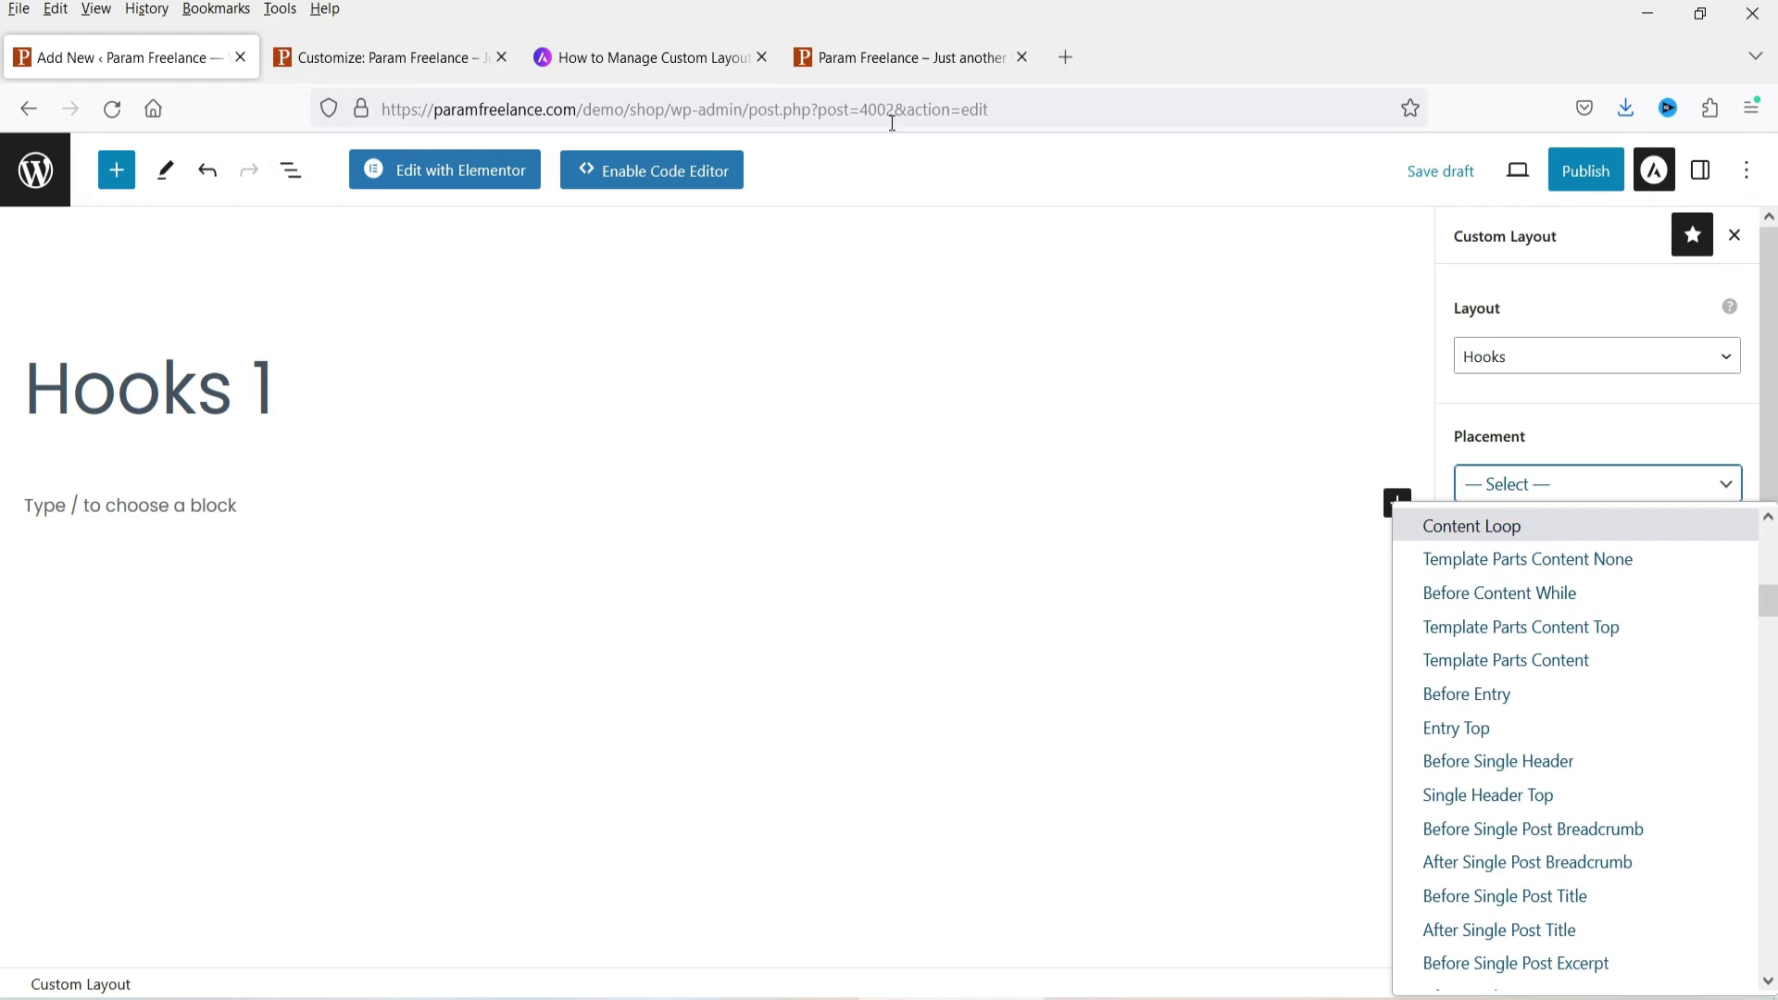
{"action": "left_click", "coordinate": [901, 57]}
{"action": "scroll", "coordinate": [1333, 528], "scroll_direction": "down", "scroll_amount": 20}
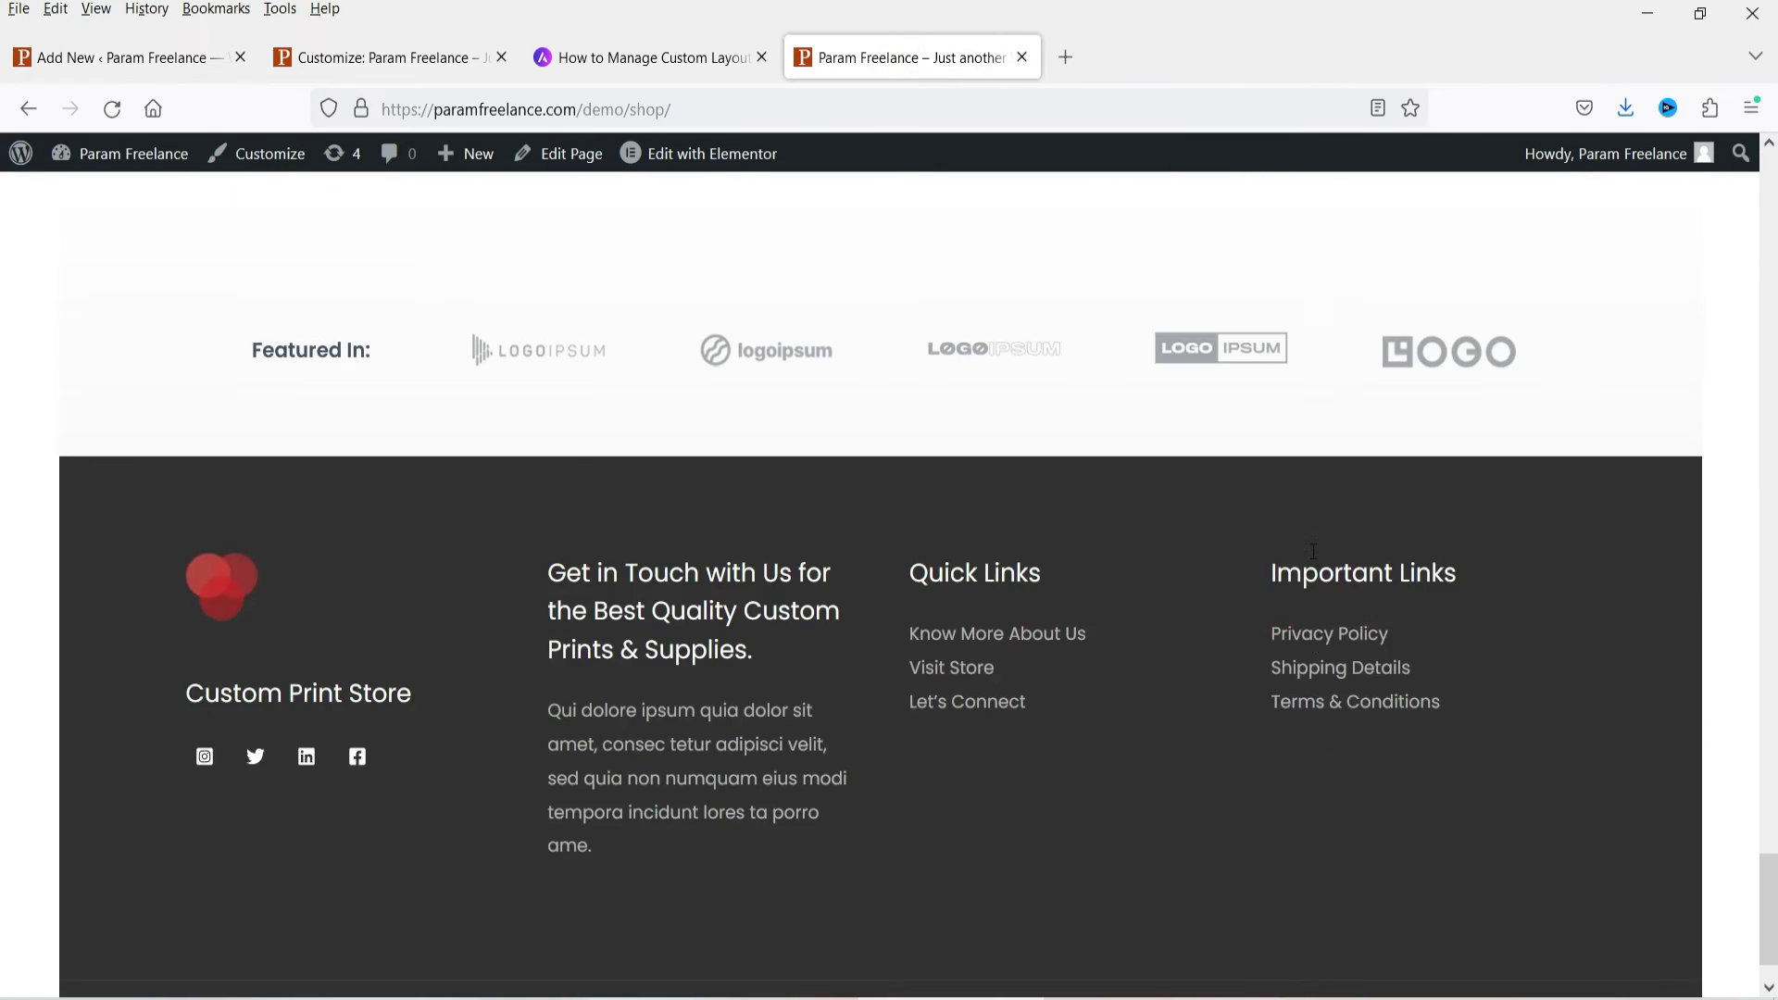
{"action": "scroll", "coordinate": [1313, 552], "scroll_direction": "down", "scroll_amount": 2}
Return to the Hooks 1 editor and set the placement to After Header Below Container
{"action": "left_click", "coordinate": [127, 55]}
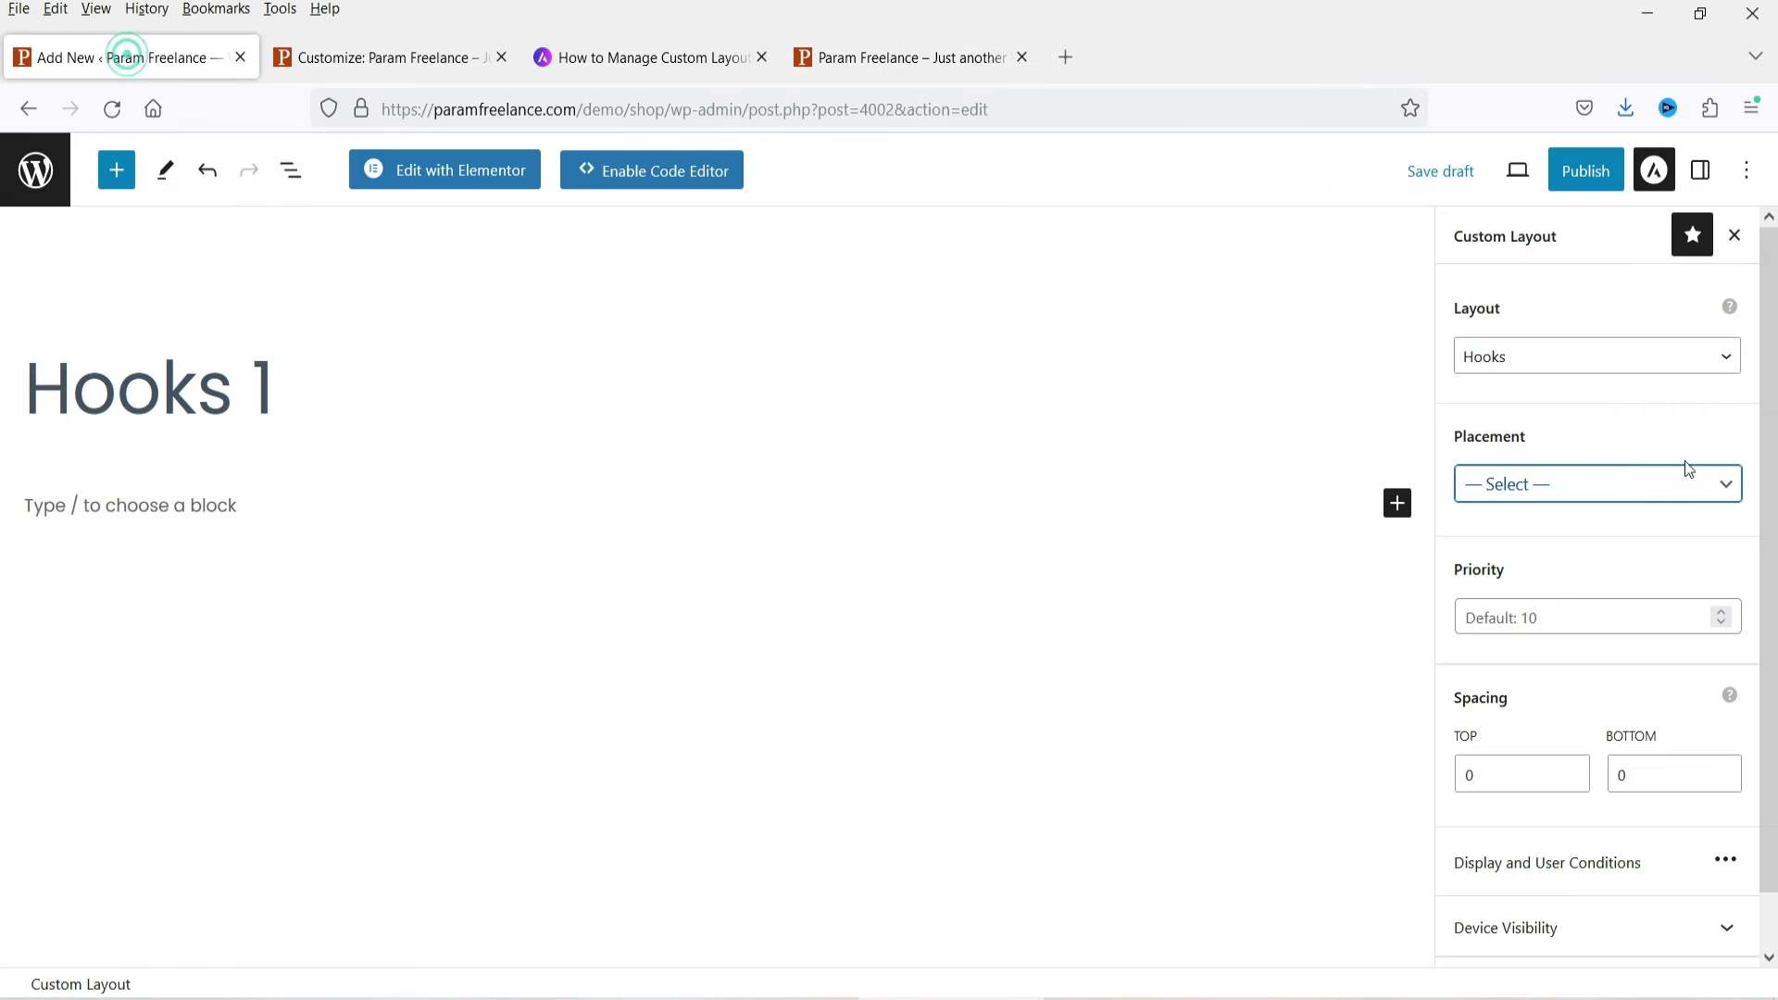
{"action": "left_click", "coordinate": [1622, 491]}
{"action": "mouse_move", "coordinate": [1765, 553]}
{"action": "left_mouse_down"}
{"action": "mouse_move", "coordinate": [1730, 715]}
{"action": "mouse_move", "coordinate": [1734, 743]}
{"action": "mouse_move", "coordinate": [1770, 745]}
{"action": "mouse_move", "coordinate": [1771, 777]}
{"action": "mouse_move", "coordinate": [1771, 755]}
{"action": "mouse_move", "coordinate": [4, 761]}
{"action": "mouse_move", "coordinate": [4, 843]}
{"action": "mouse_move", "coordinate": [4, 639]}
{"action": "mouse_move", "coordinate": [1767, 598]}
{"action": "mouse_move", "coordinate": [1764, 555]}
{"action": "left_mouse_up"}
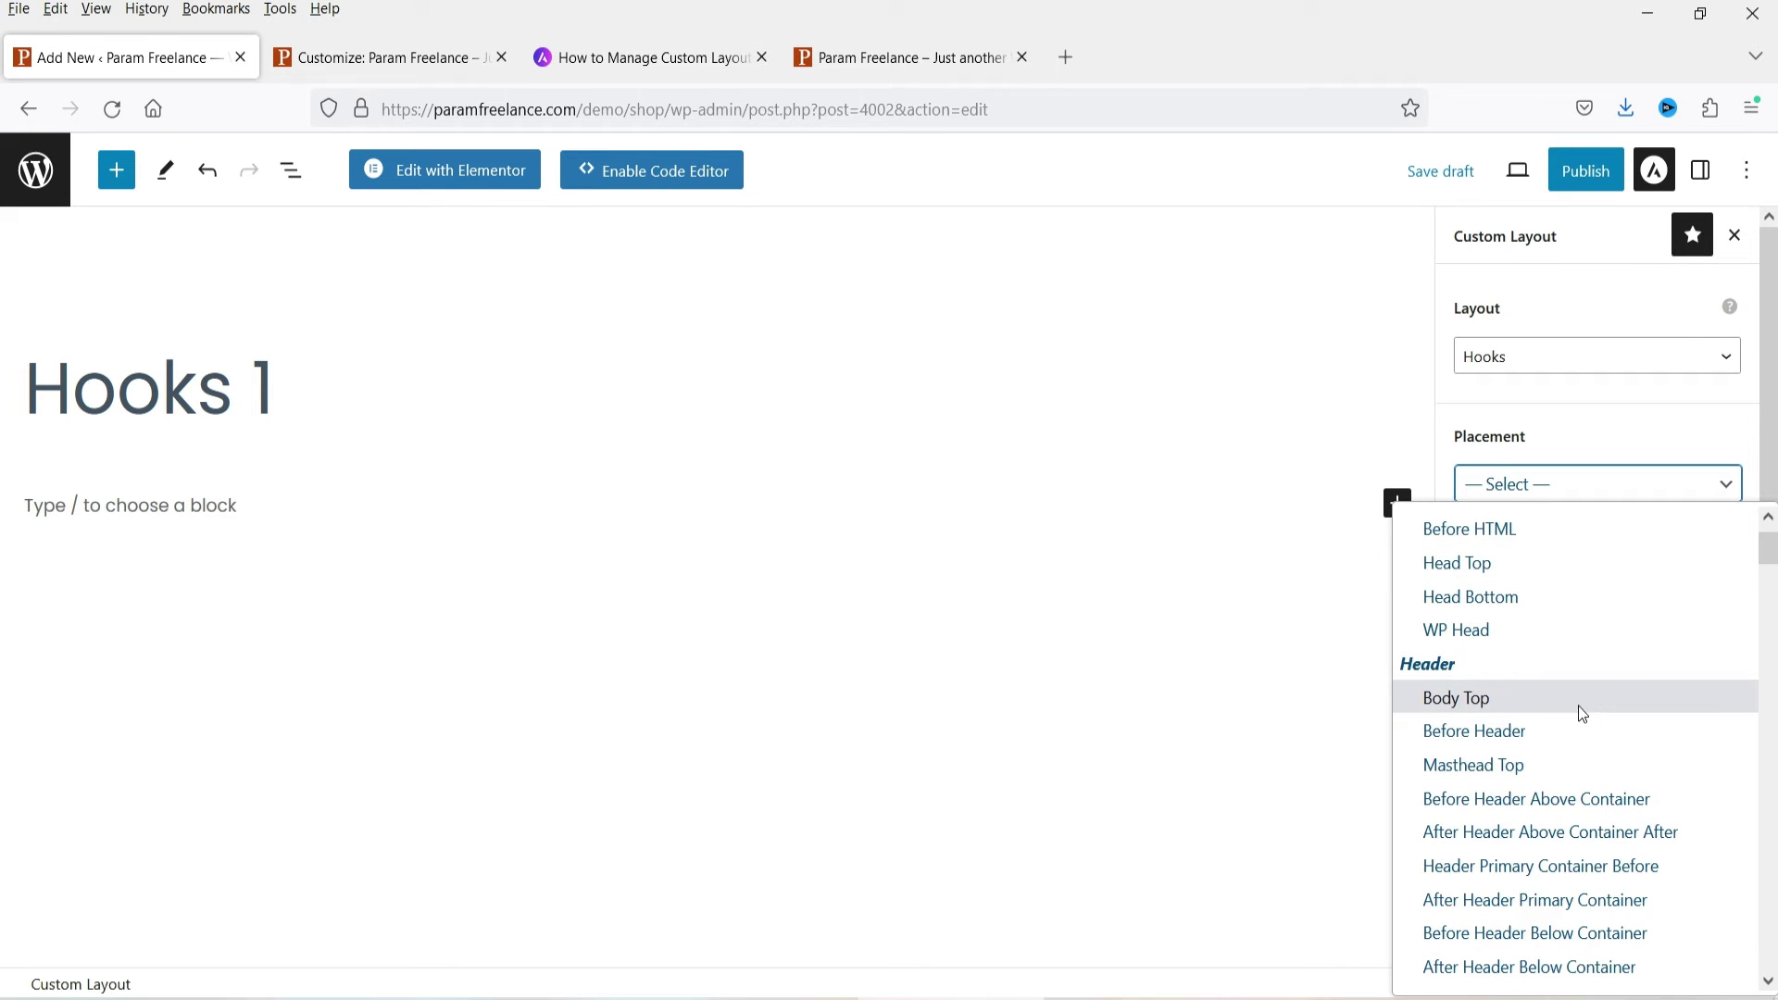
{"action": "scroll", "coordinate": [1576, 709], "scroll_direction": "down", "scroll_amount": 2}
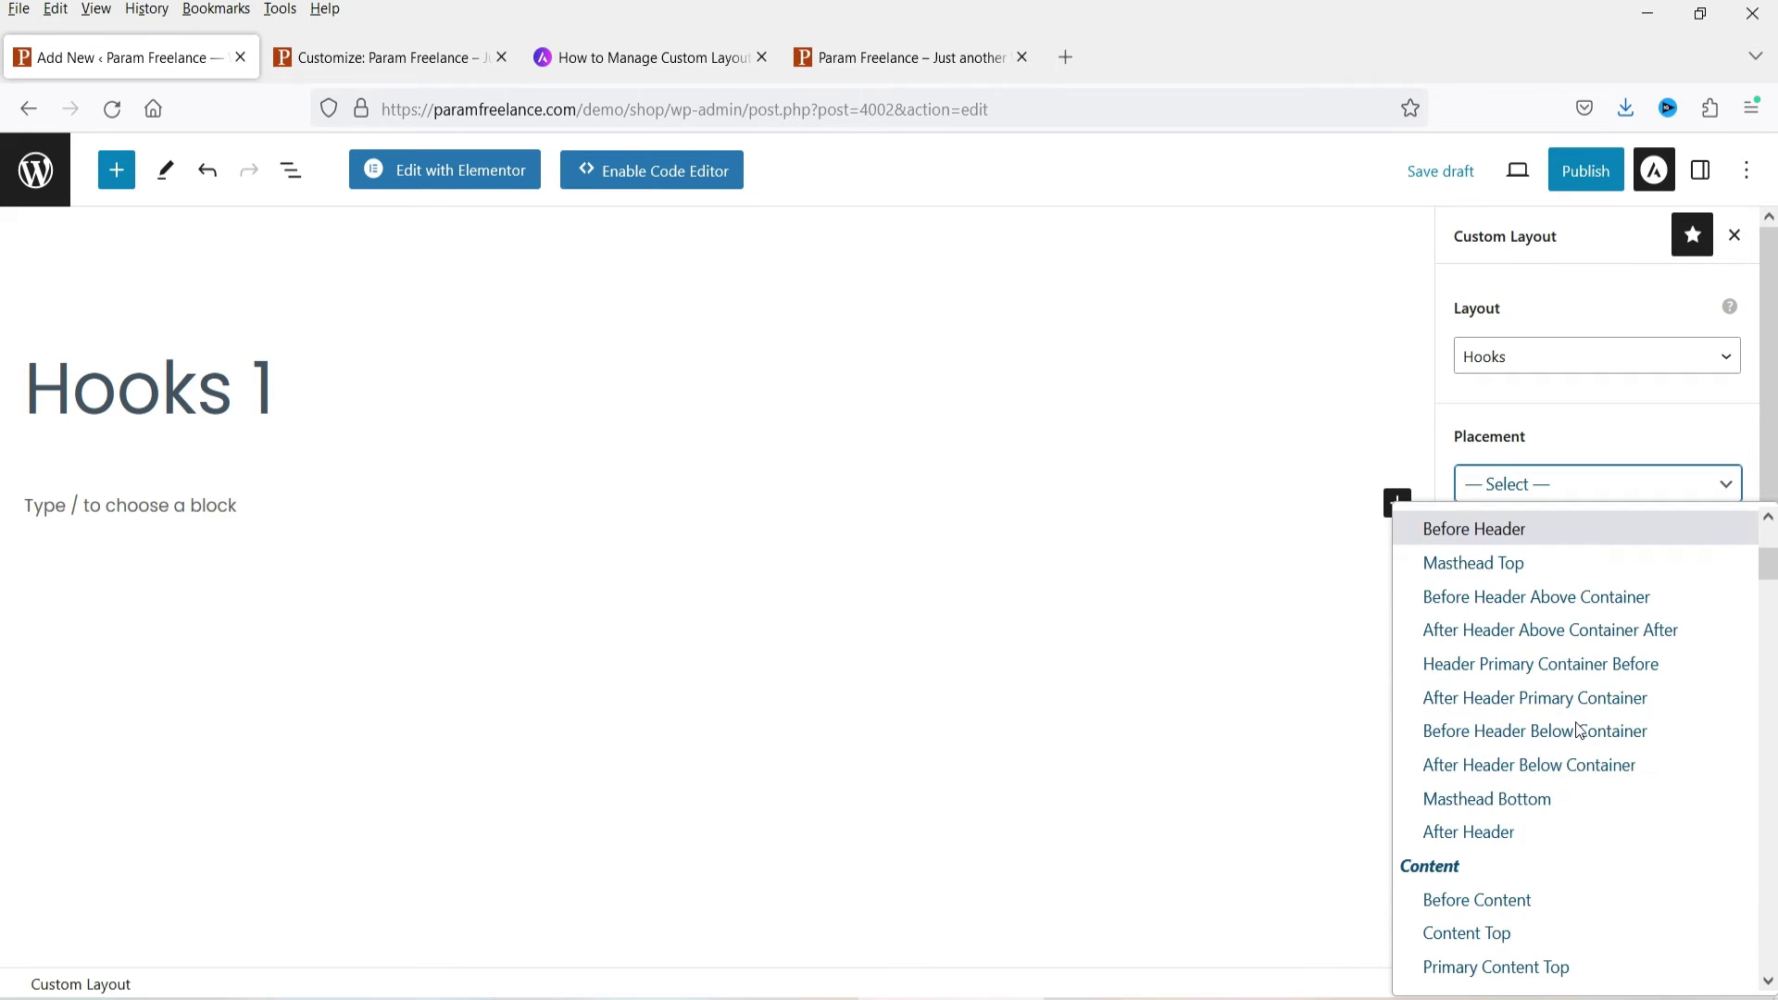
{"action": "left_click", "coordinate": [1502, 765]}
Set the hook's priority to 1
{"action": "left_click", "coordinate": [1535, 693]}
{"action": "type", "text": "1"}
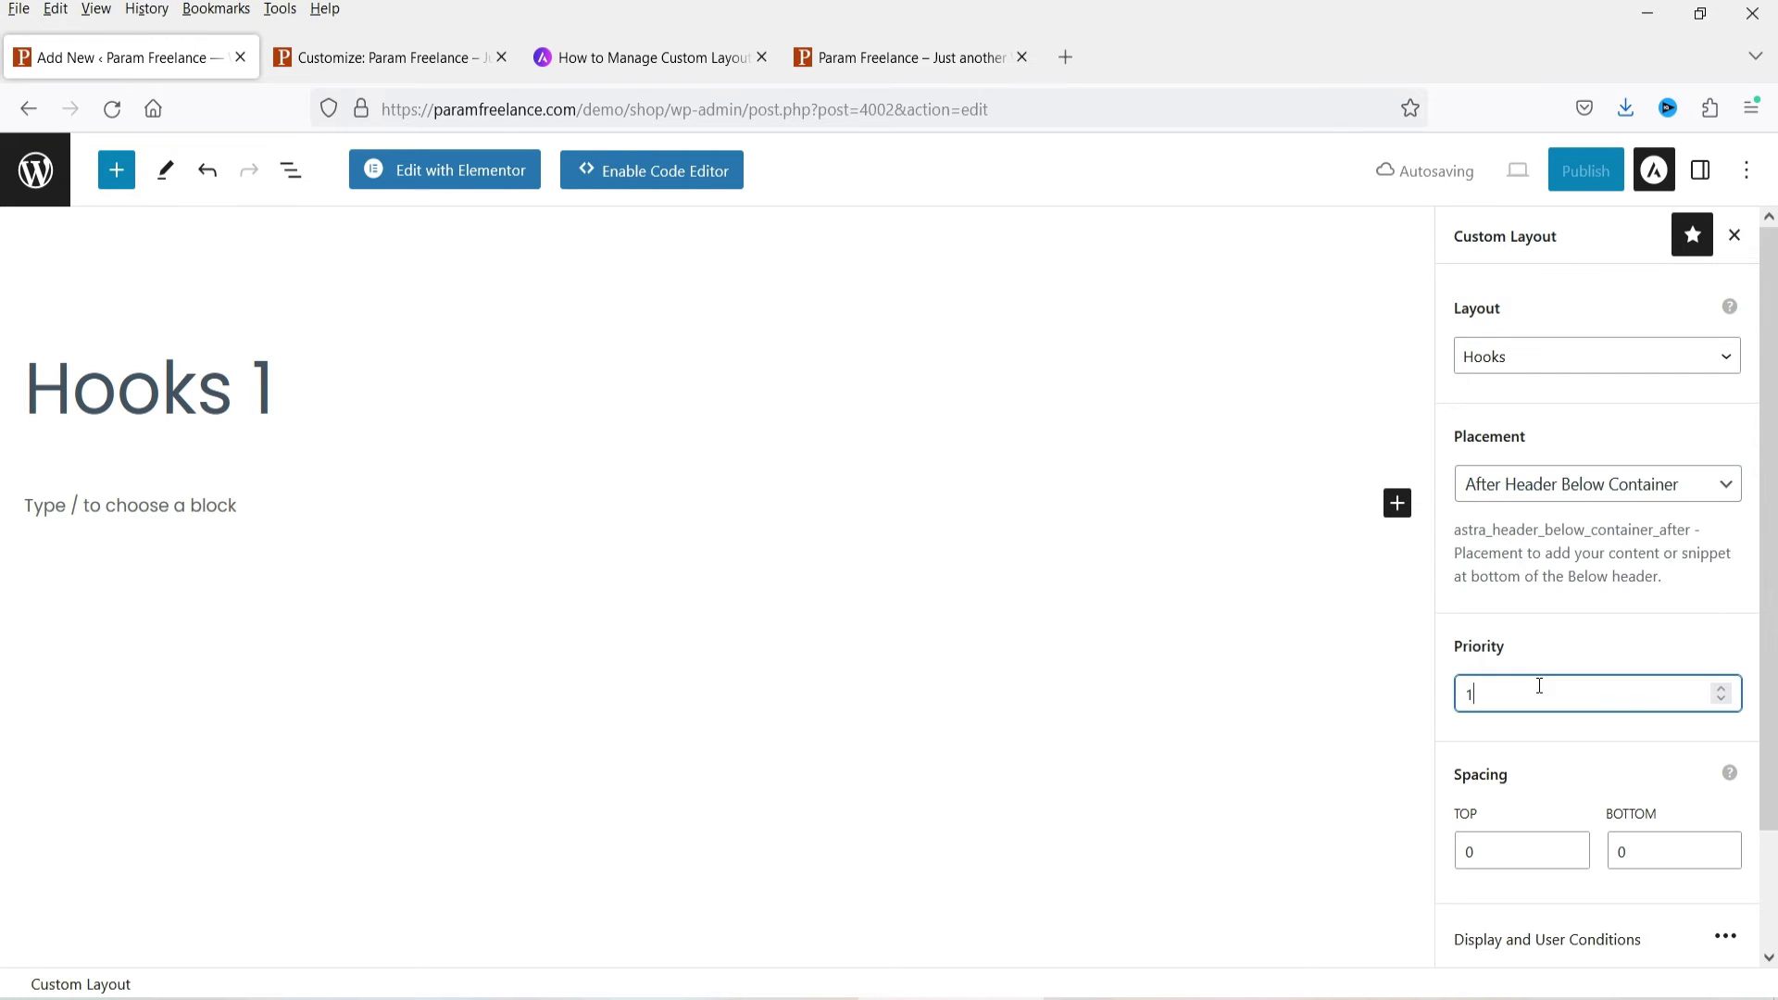
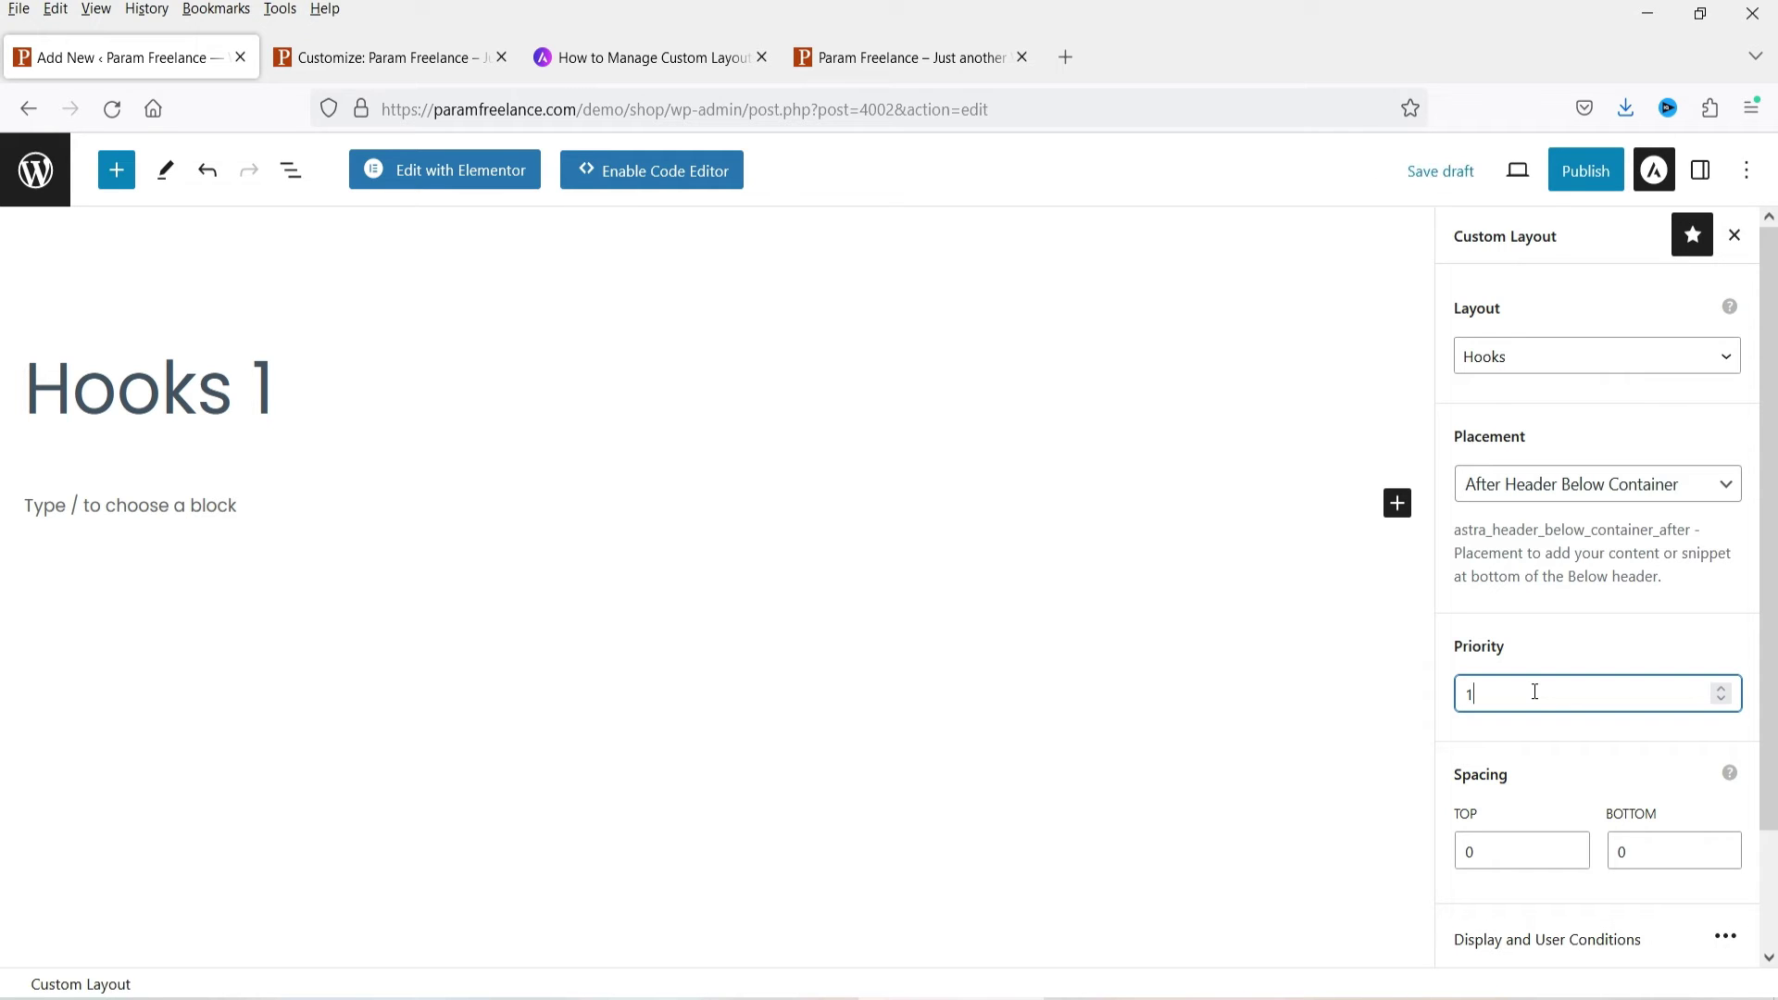
{"action": "scroll", "coordinate": [1534, 692], "scroll_direction": "down", "scroll_amount": 2}
{"action": "left_click", "coordinate": [1590, 590]}
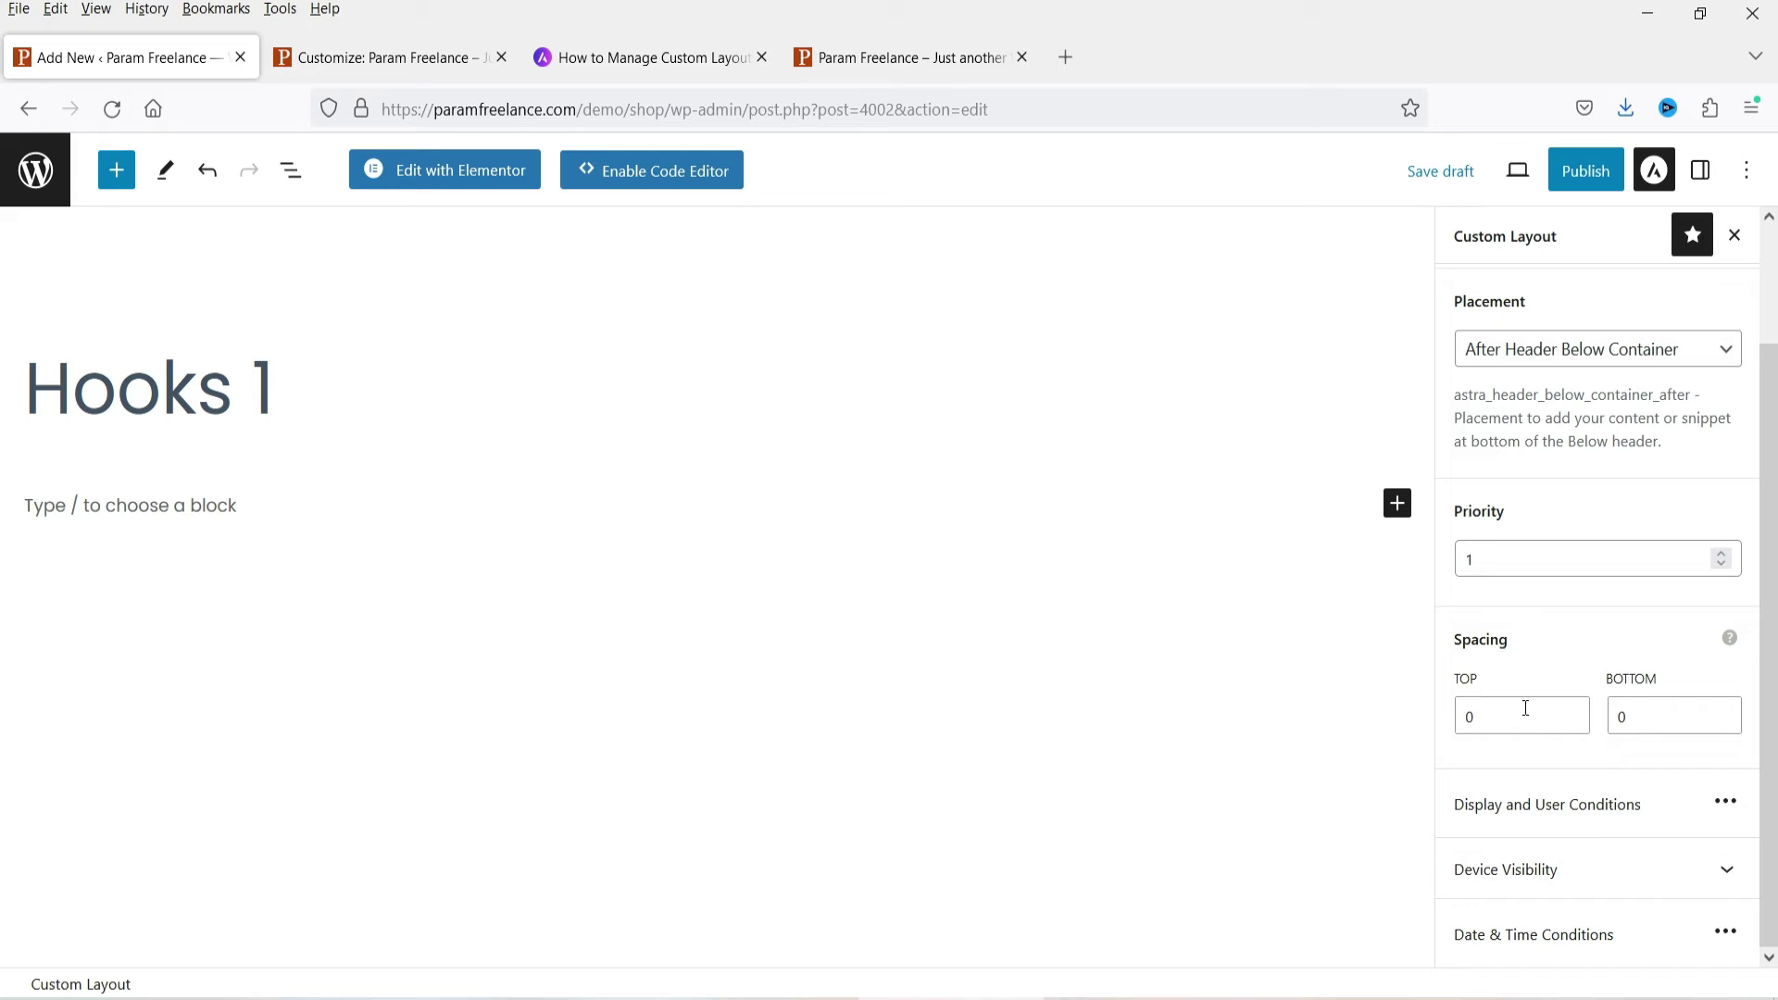
Set the hook's display condition to show on the Entire Website
{"action": "left_click", "coordinate": [1560, 796]}
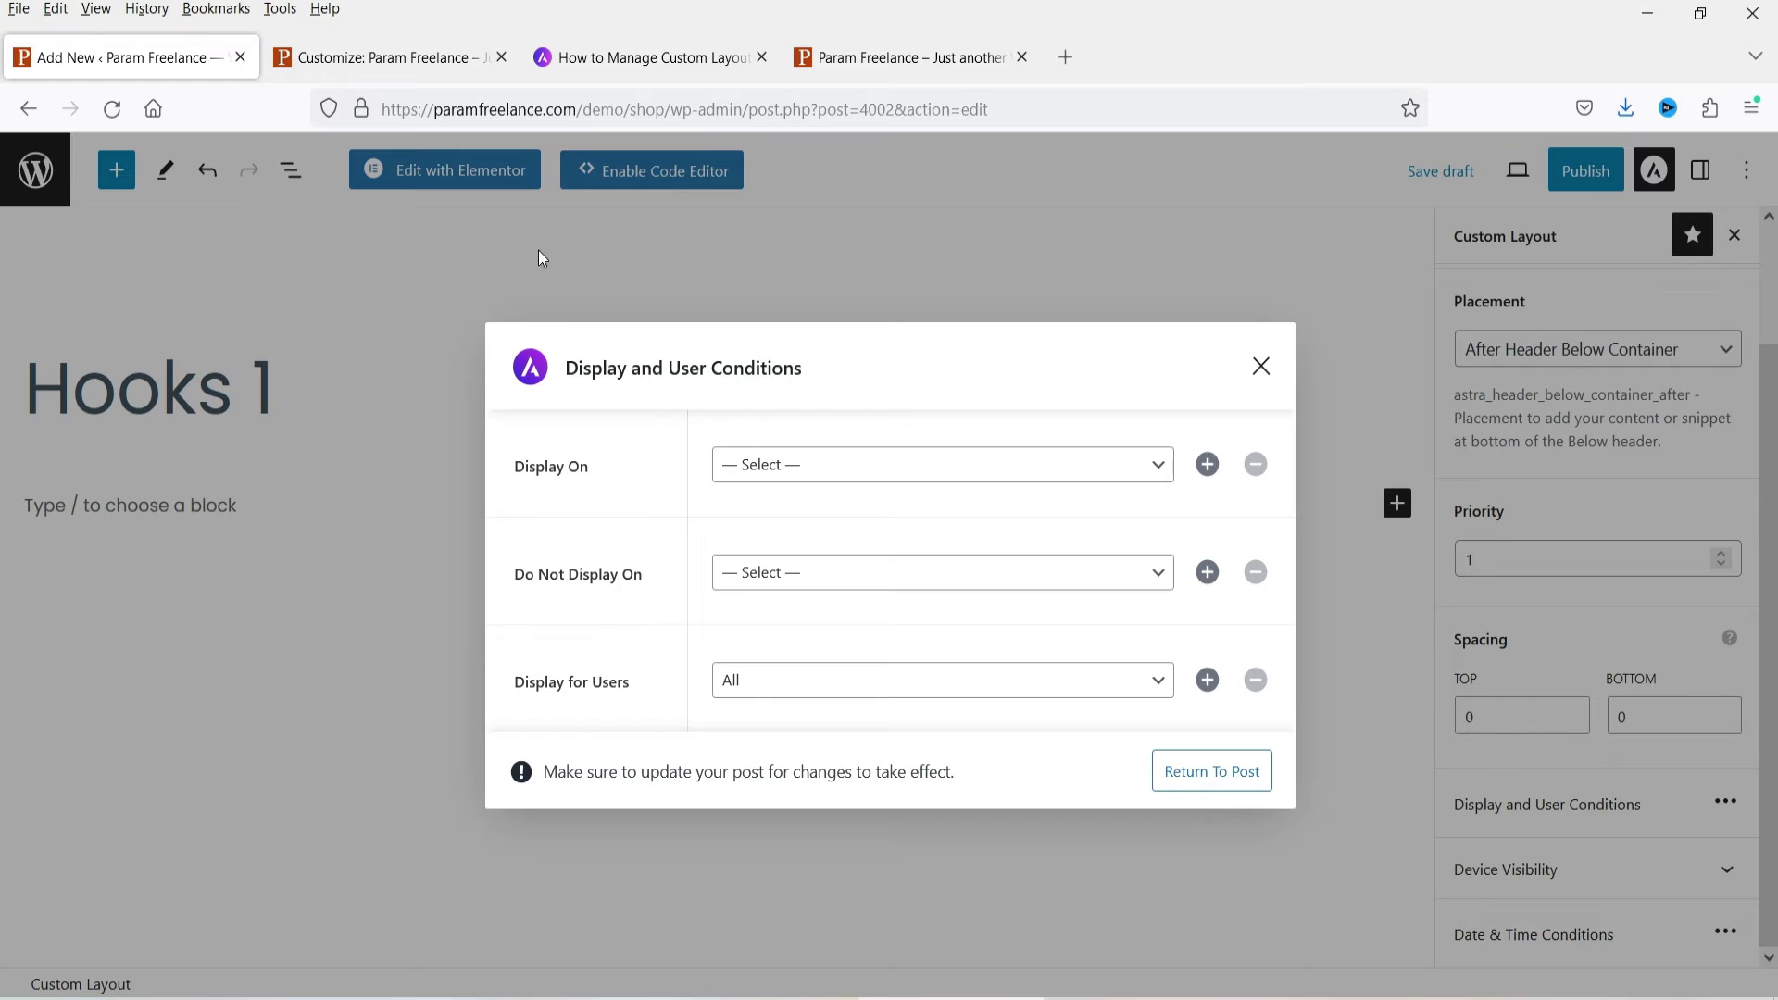
{"action": "left_click", "coordinate": [829, 465]}
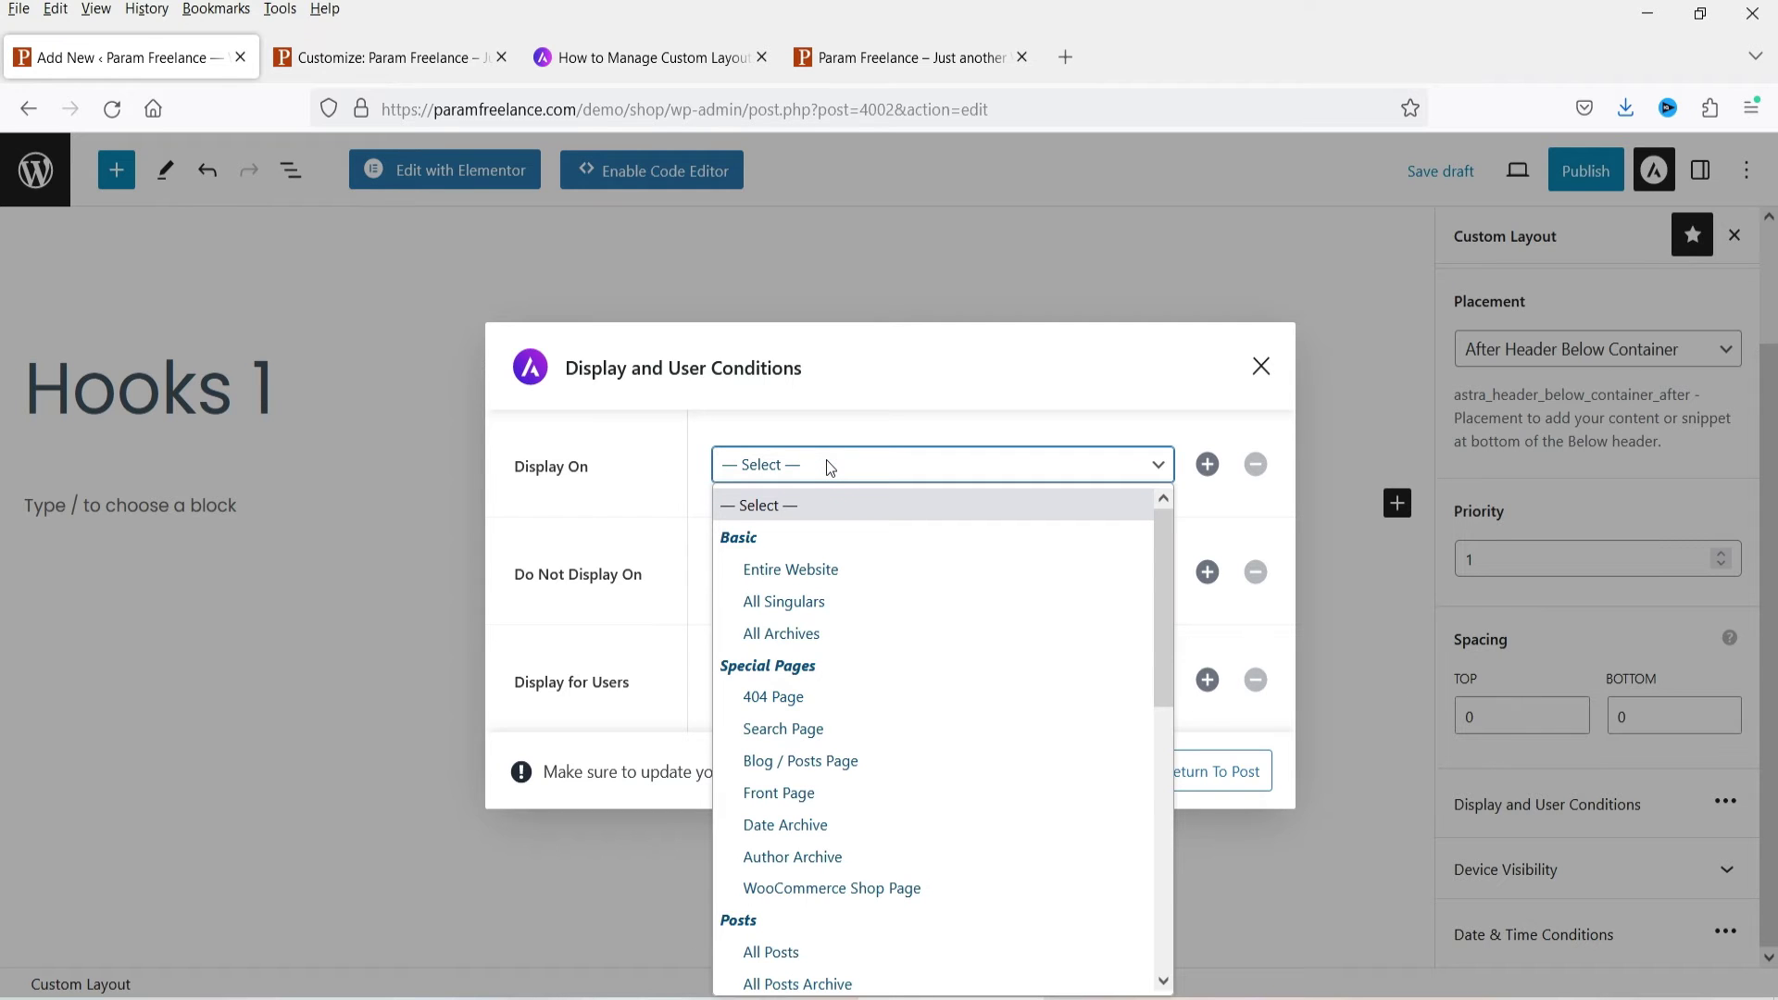
{"action": "left_click", "coordinate": [812, 570]}
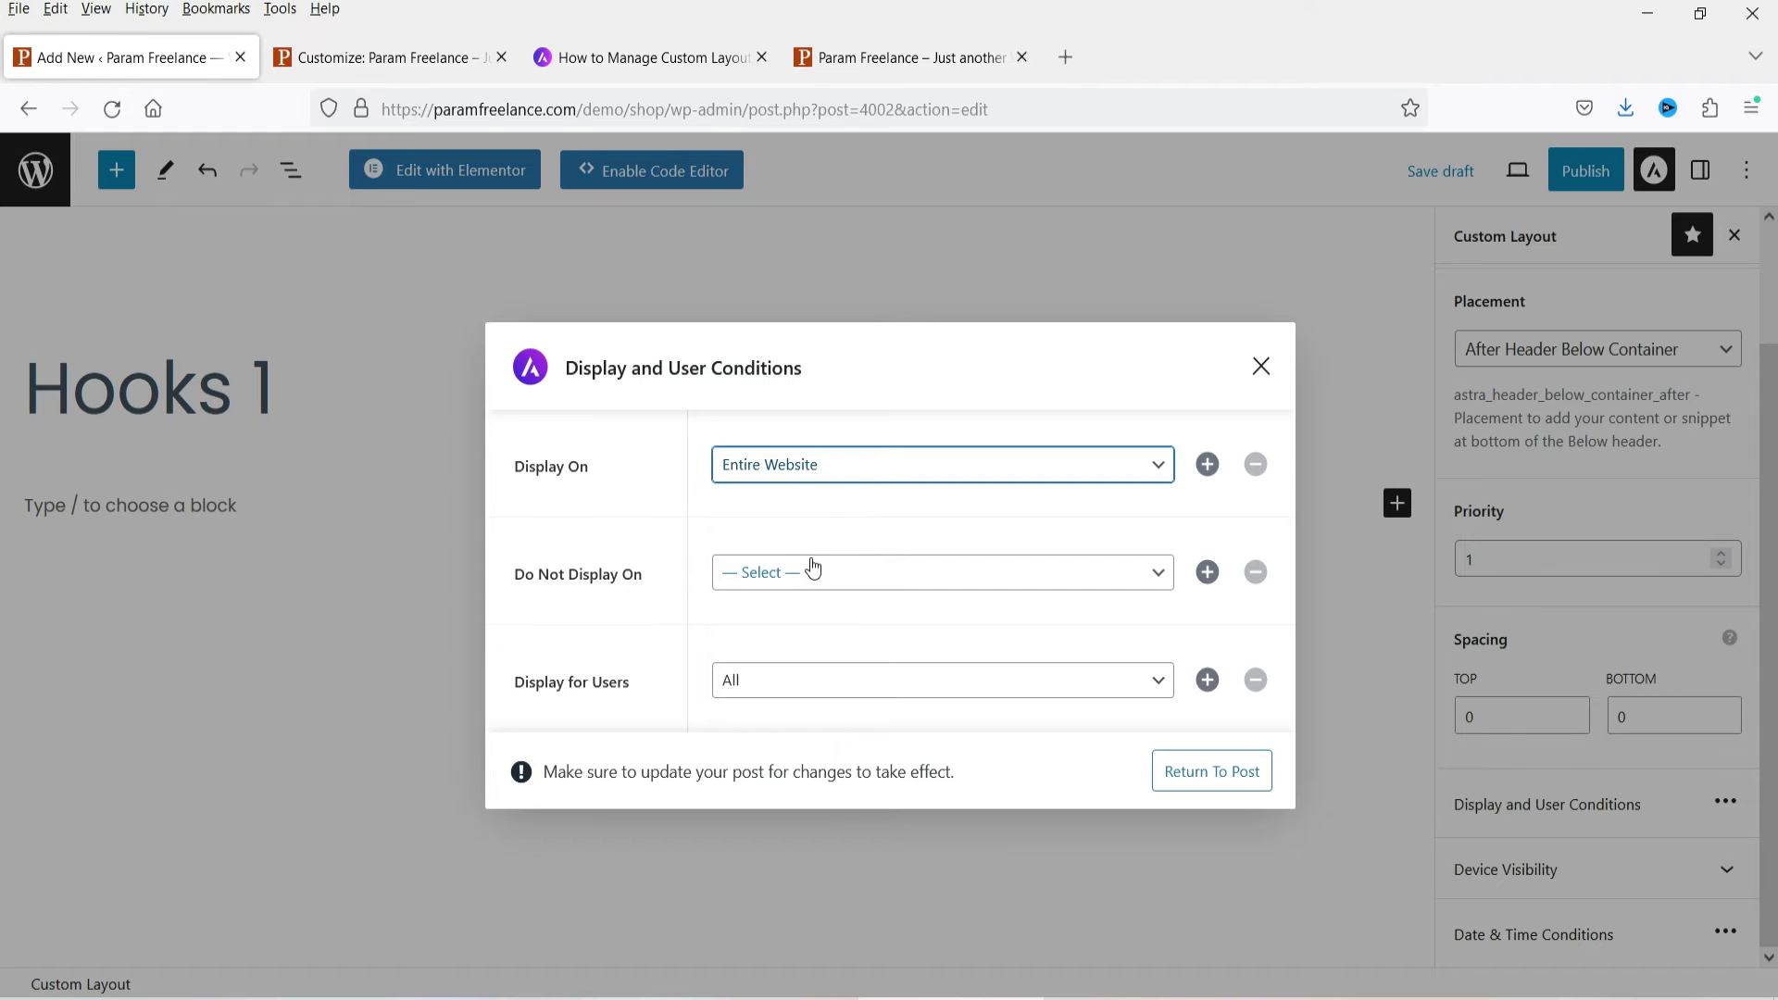
Review the other Display On locations down to Specific Target, return to the post, and check the hook's device visibility settings
{"action": "left_click", "coordinate": [834, 480]}
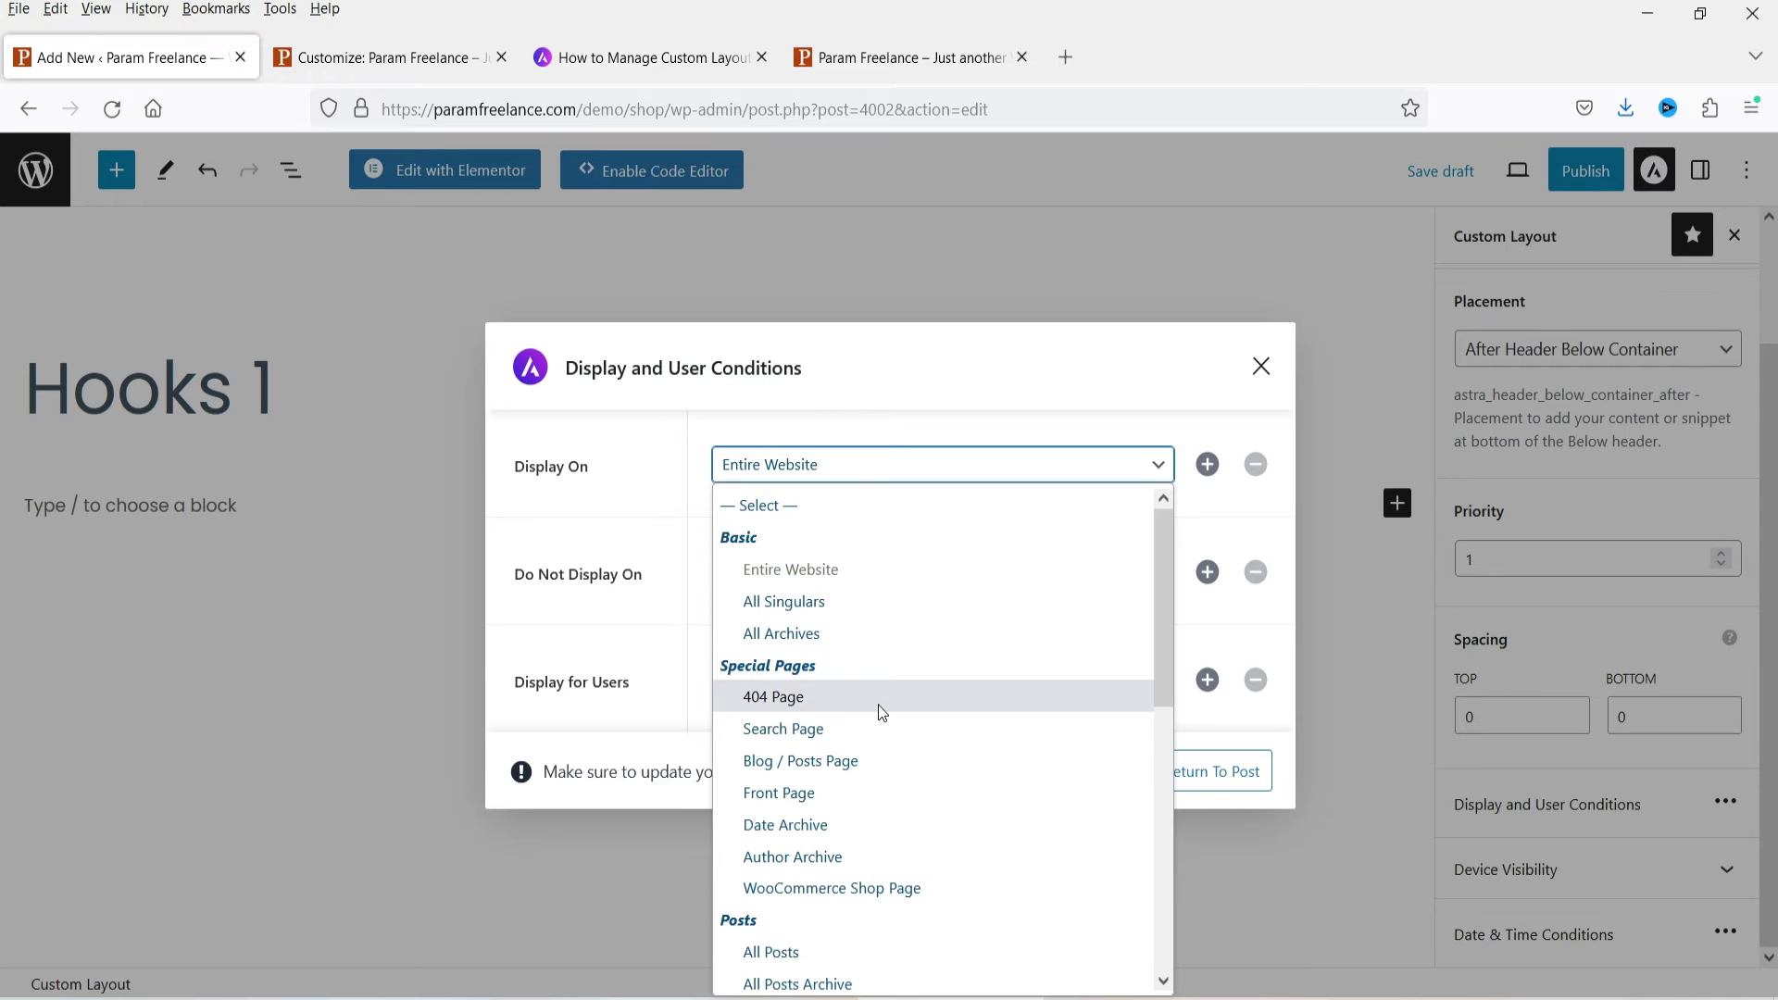
{"action": "scroll", "coordinate": [934, 575], "scroll_direction": "down", "scroll_amount": 5}
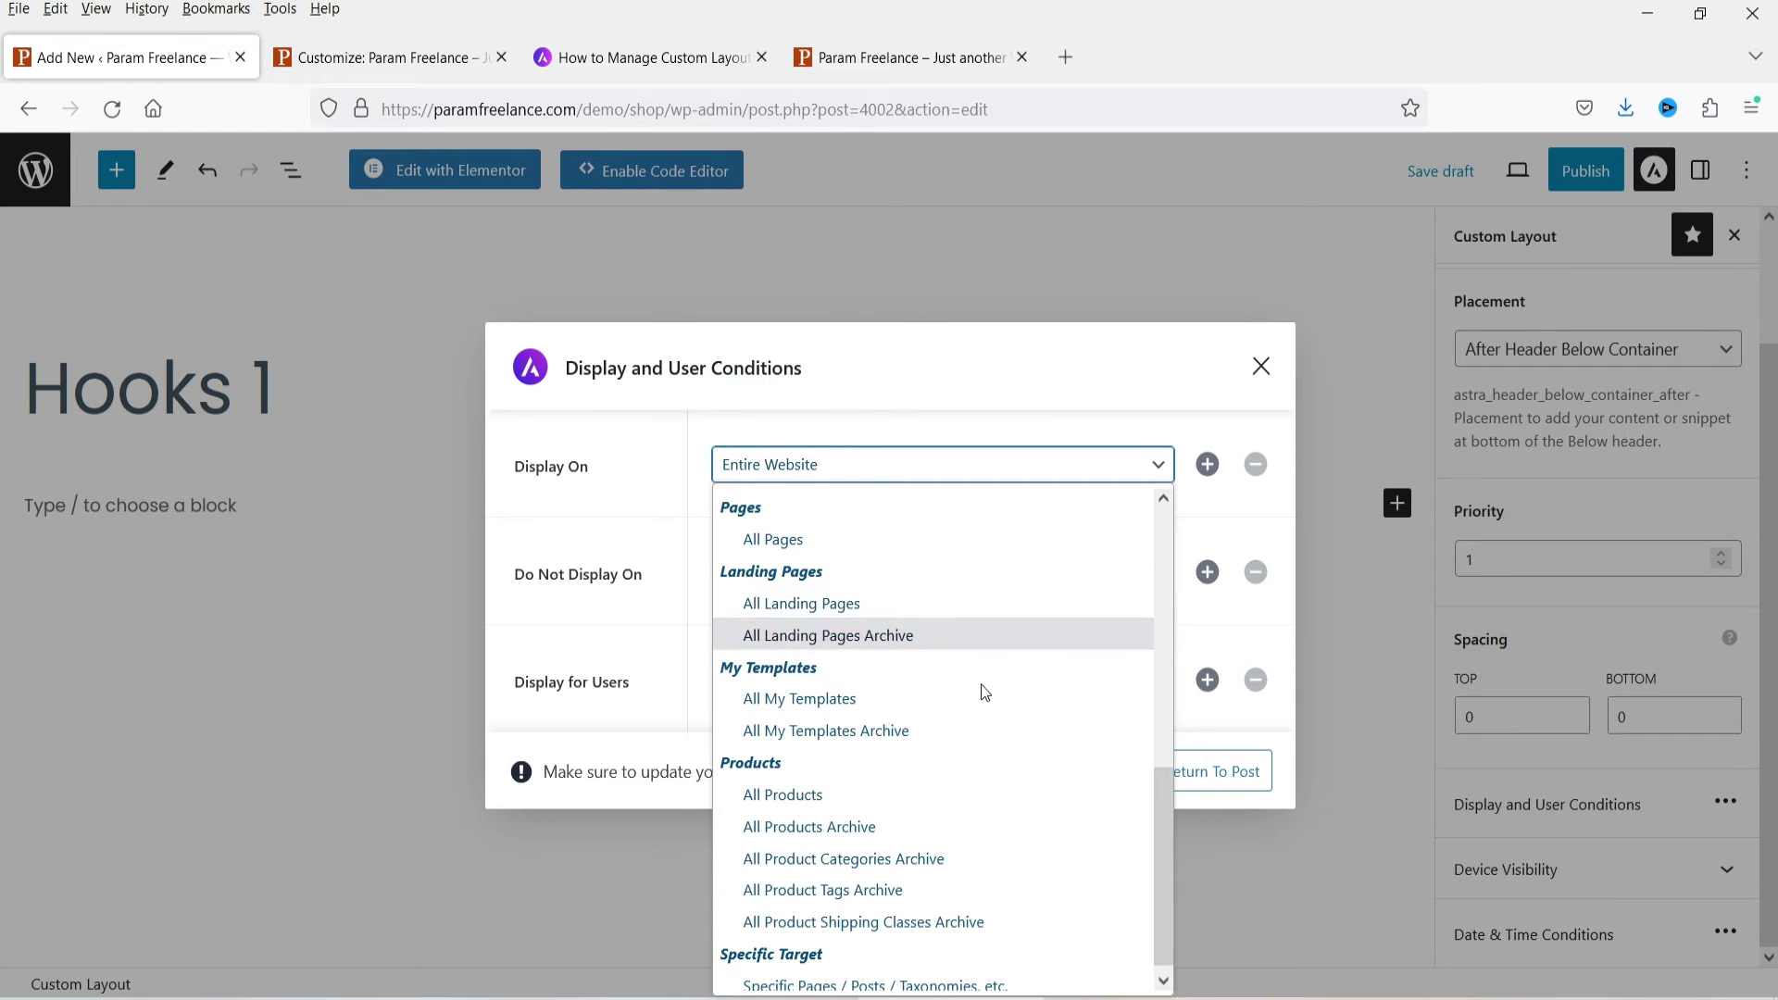
{"action": "scroll", "coordinate": [982, 686], "scroll_direction": "down", "scroll_amount": 1}
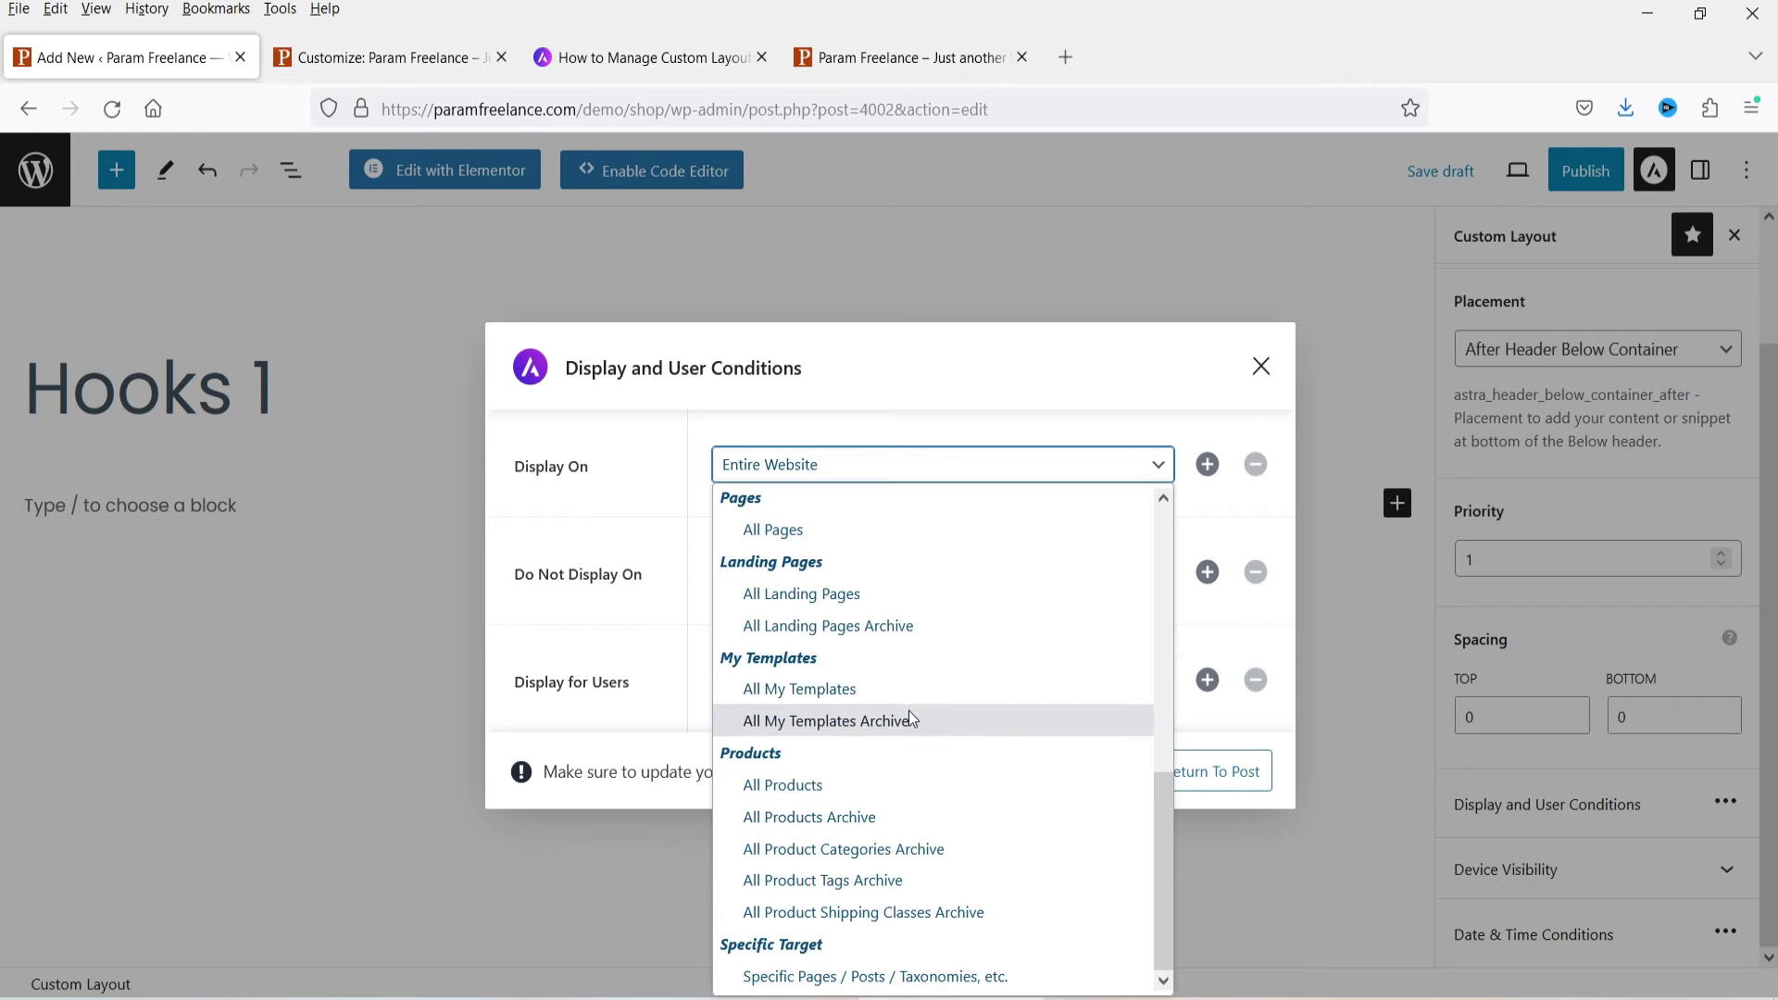
{"action": "scroll", "coordinate": [908, 709], "scroll_direction": "up", "scroll_amount": 5}
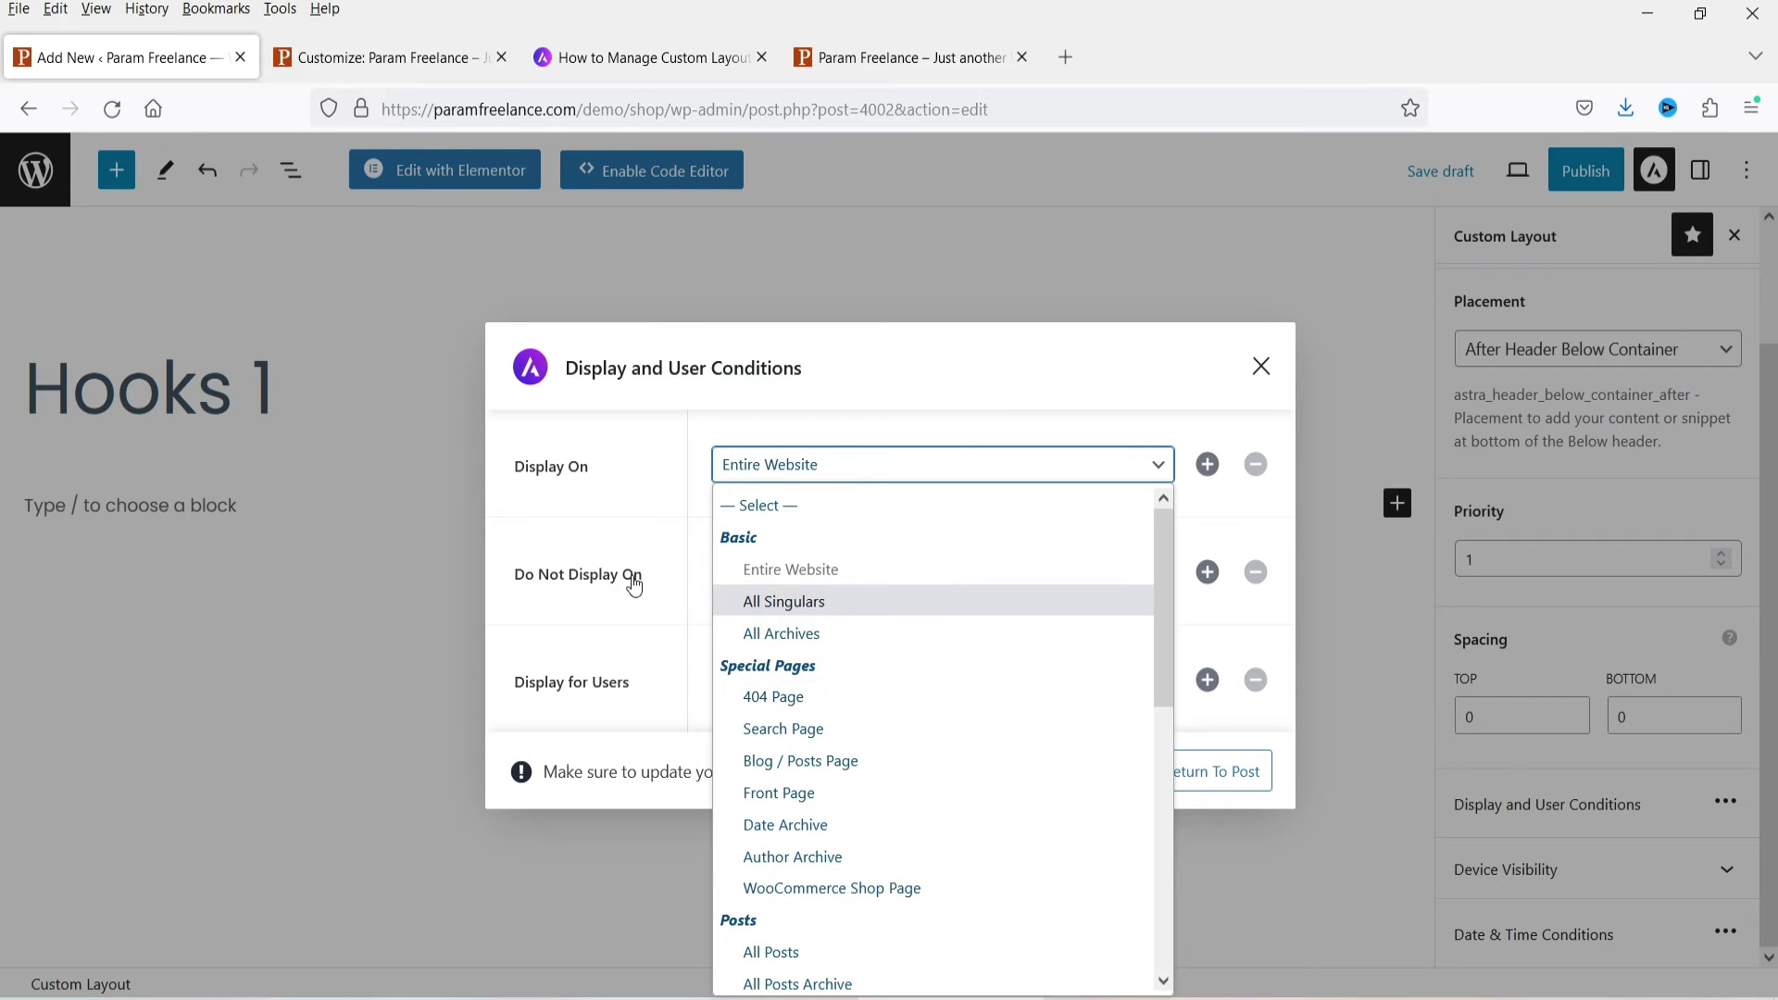
{"action": "left_click", "coordinate": [611, 523]}
{"action": "left_click", "coordinate": [596, 603]}
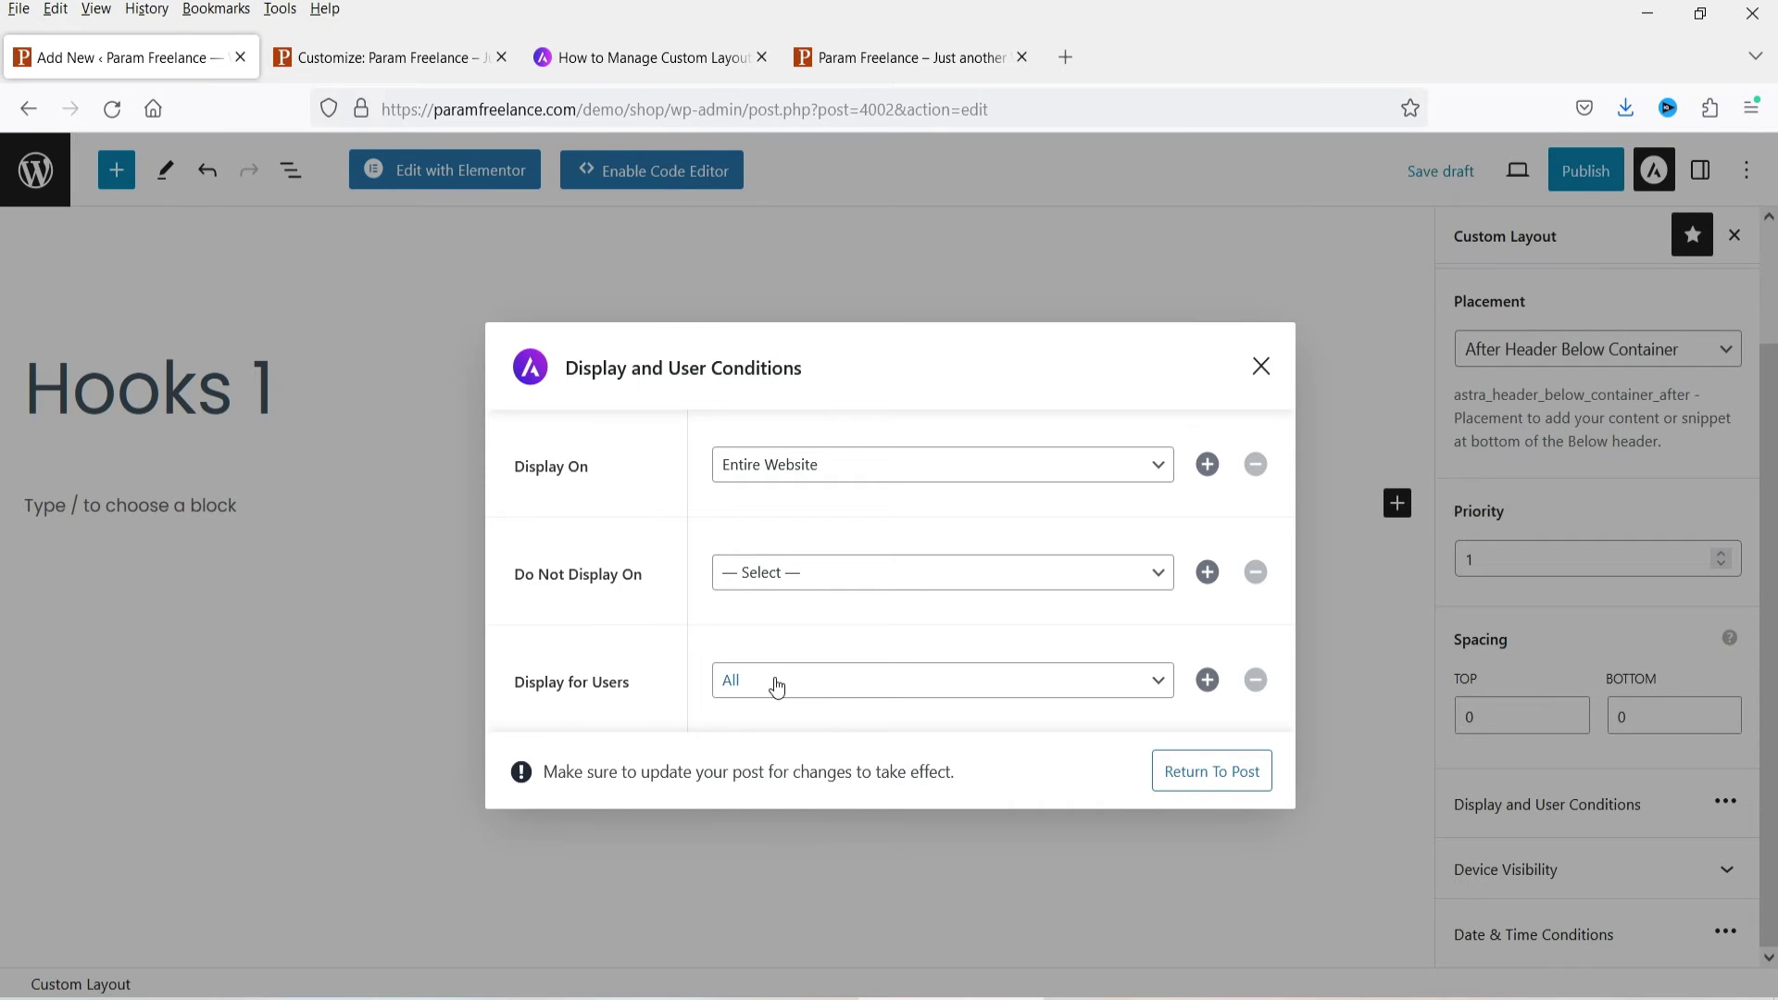
{"action": "left_click", "coordinate": [1219, 781]}
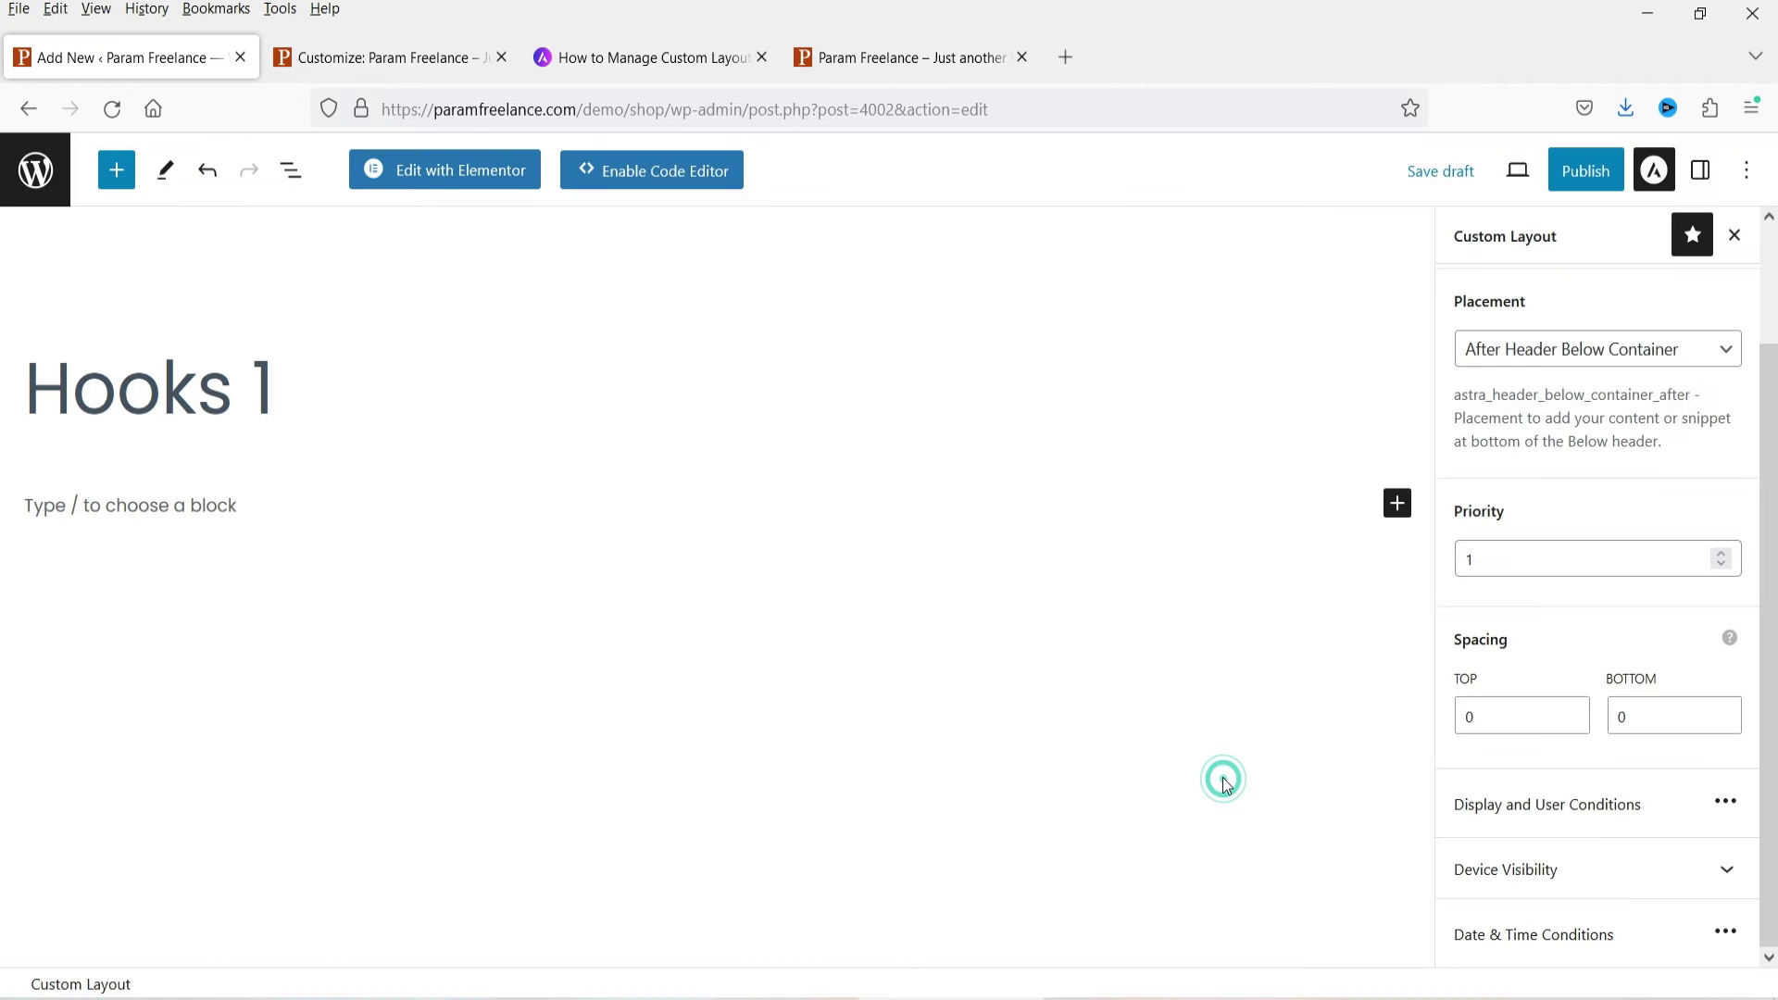
{"action": "left_click", "coordinate": [1508, 887]}
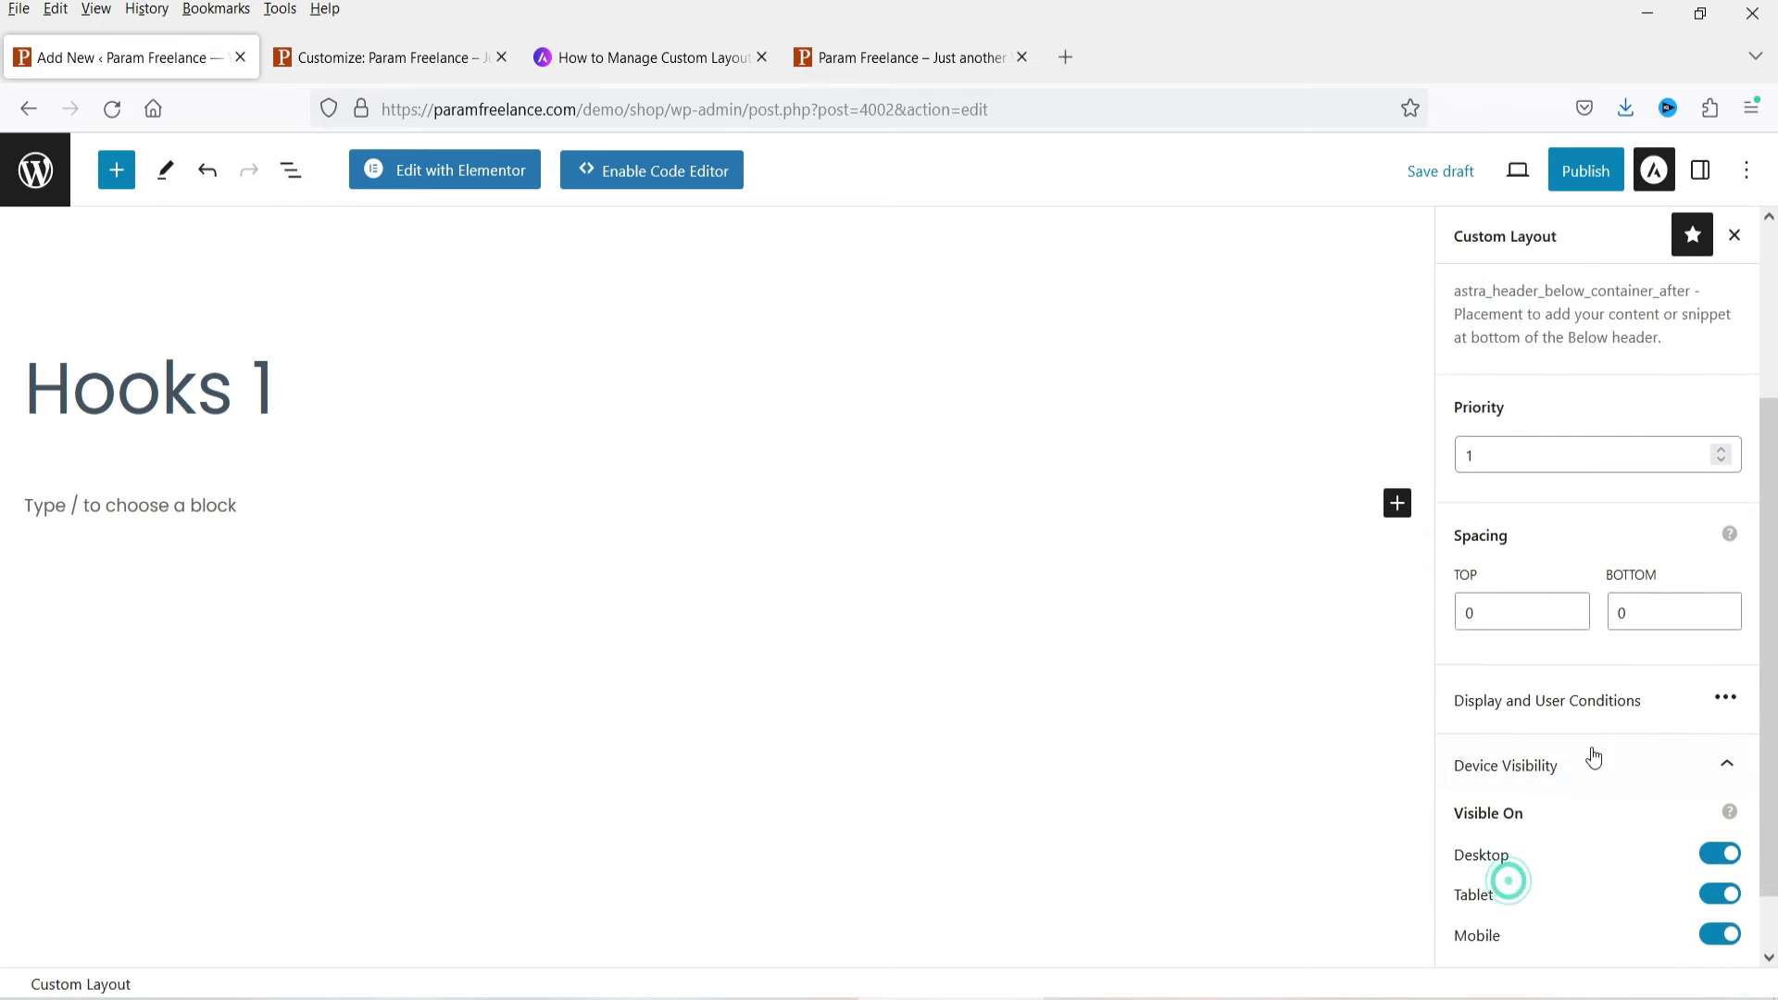
{"action": "left_click", "coordinate": [1554, 944]}
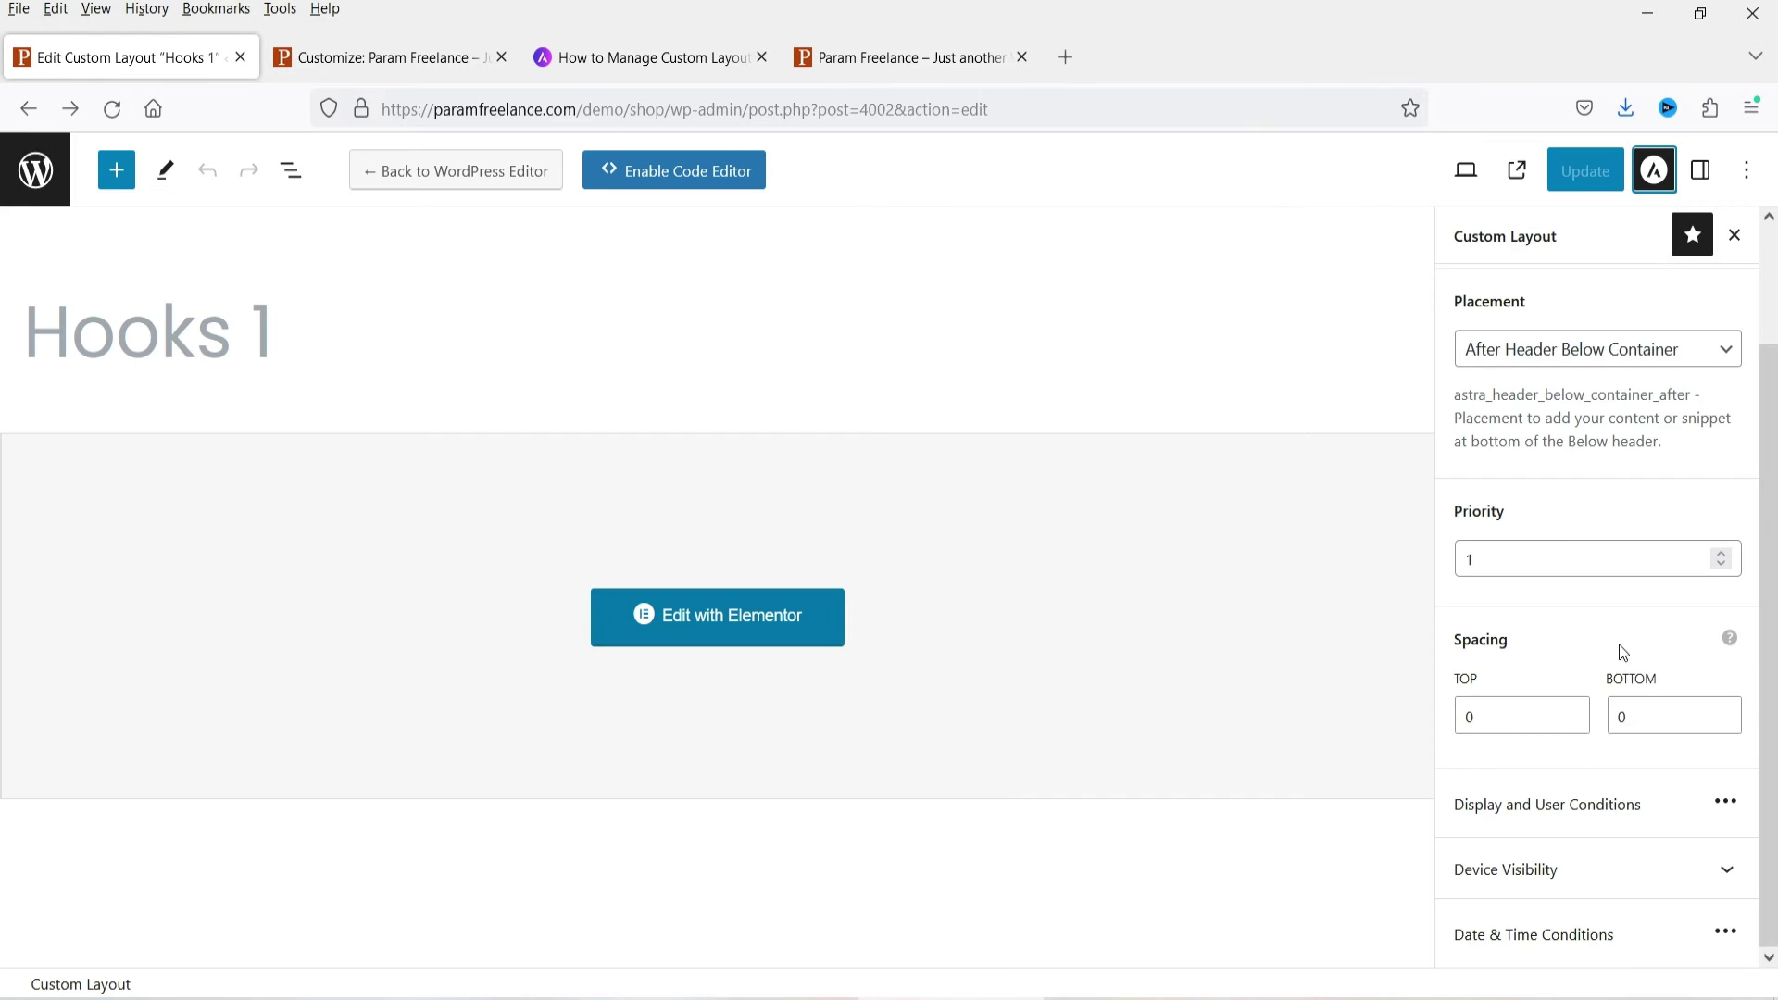
Change the hook's placement to Body Top and update the custom layout
{"action": "left_click", "coordinate": [1542, 351]}
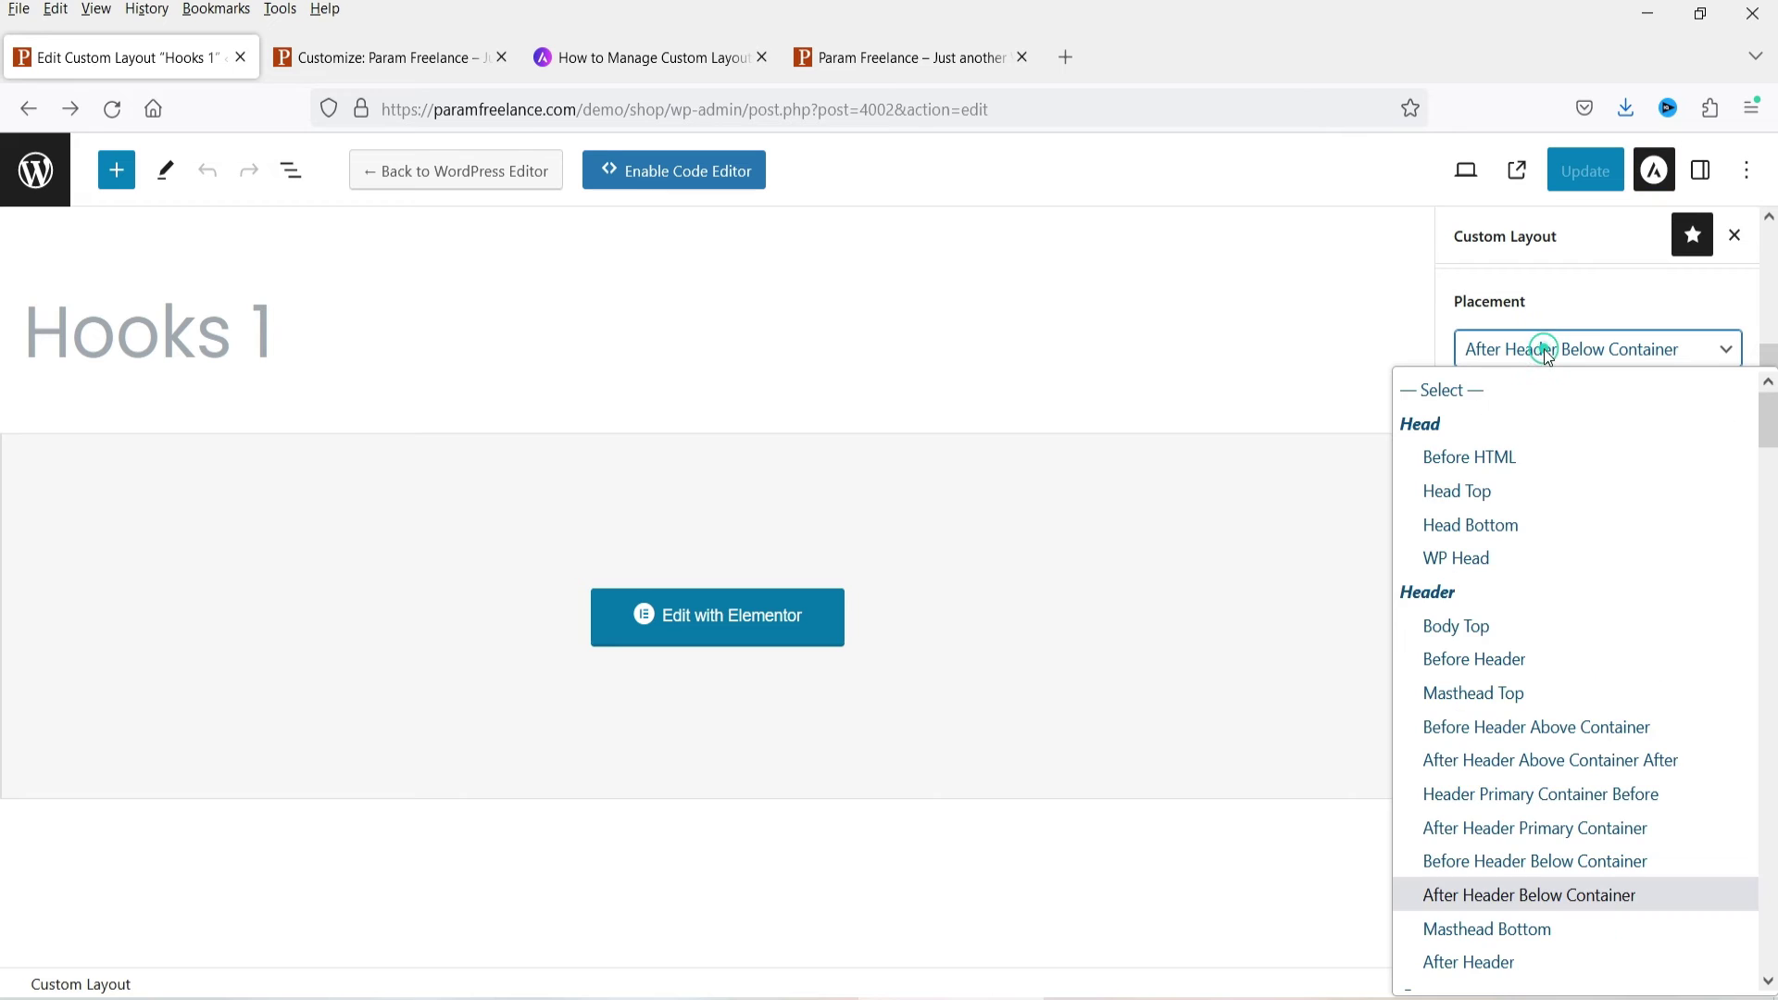
{"action": "left_click", "coordinate": [1496, 621]}
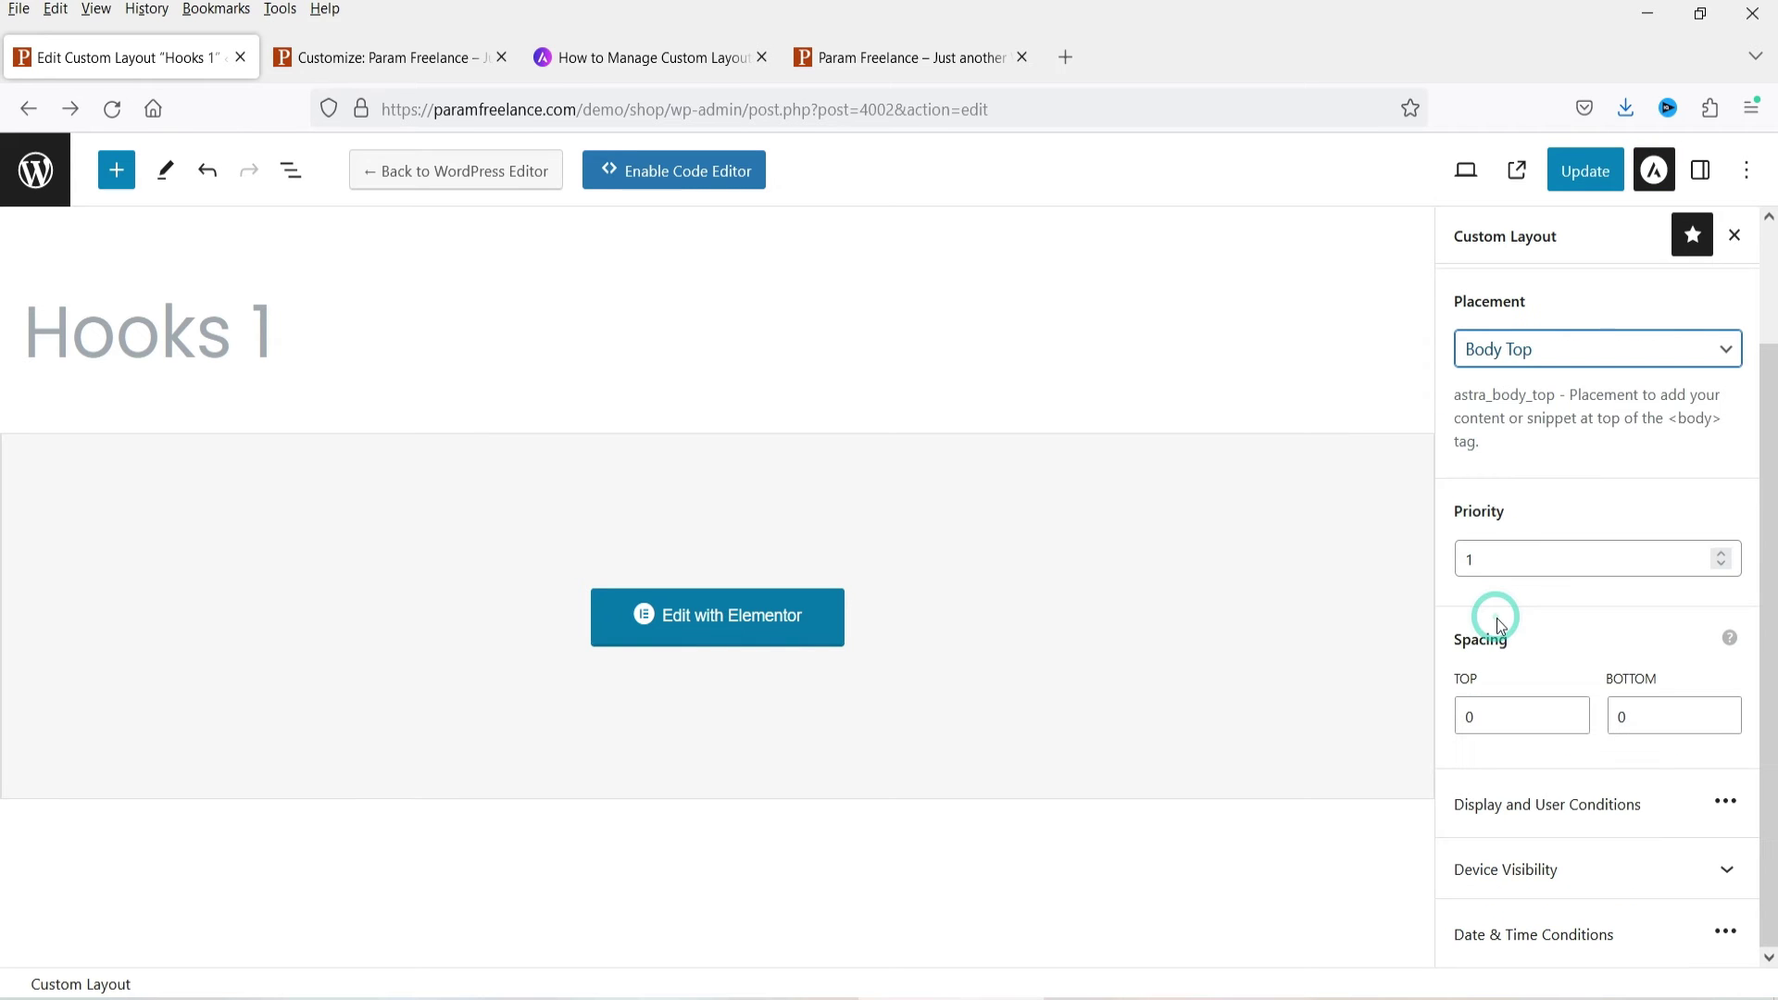
{"action": "left_click", "coordinate": [1590, 190]}
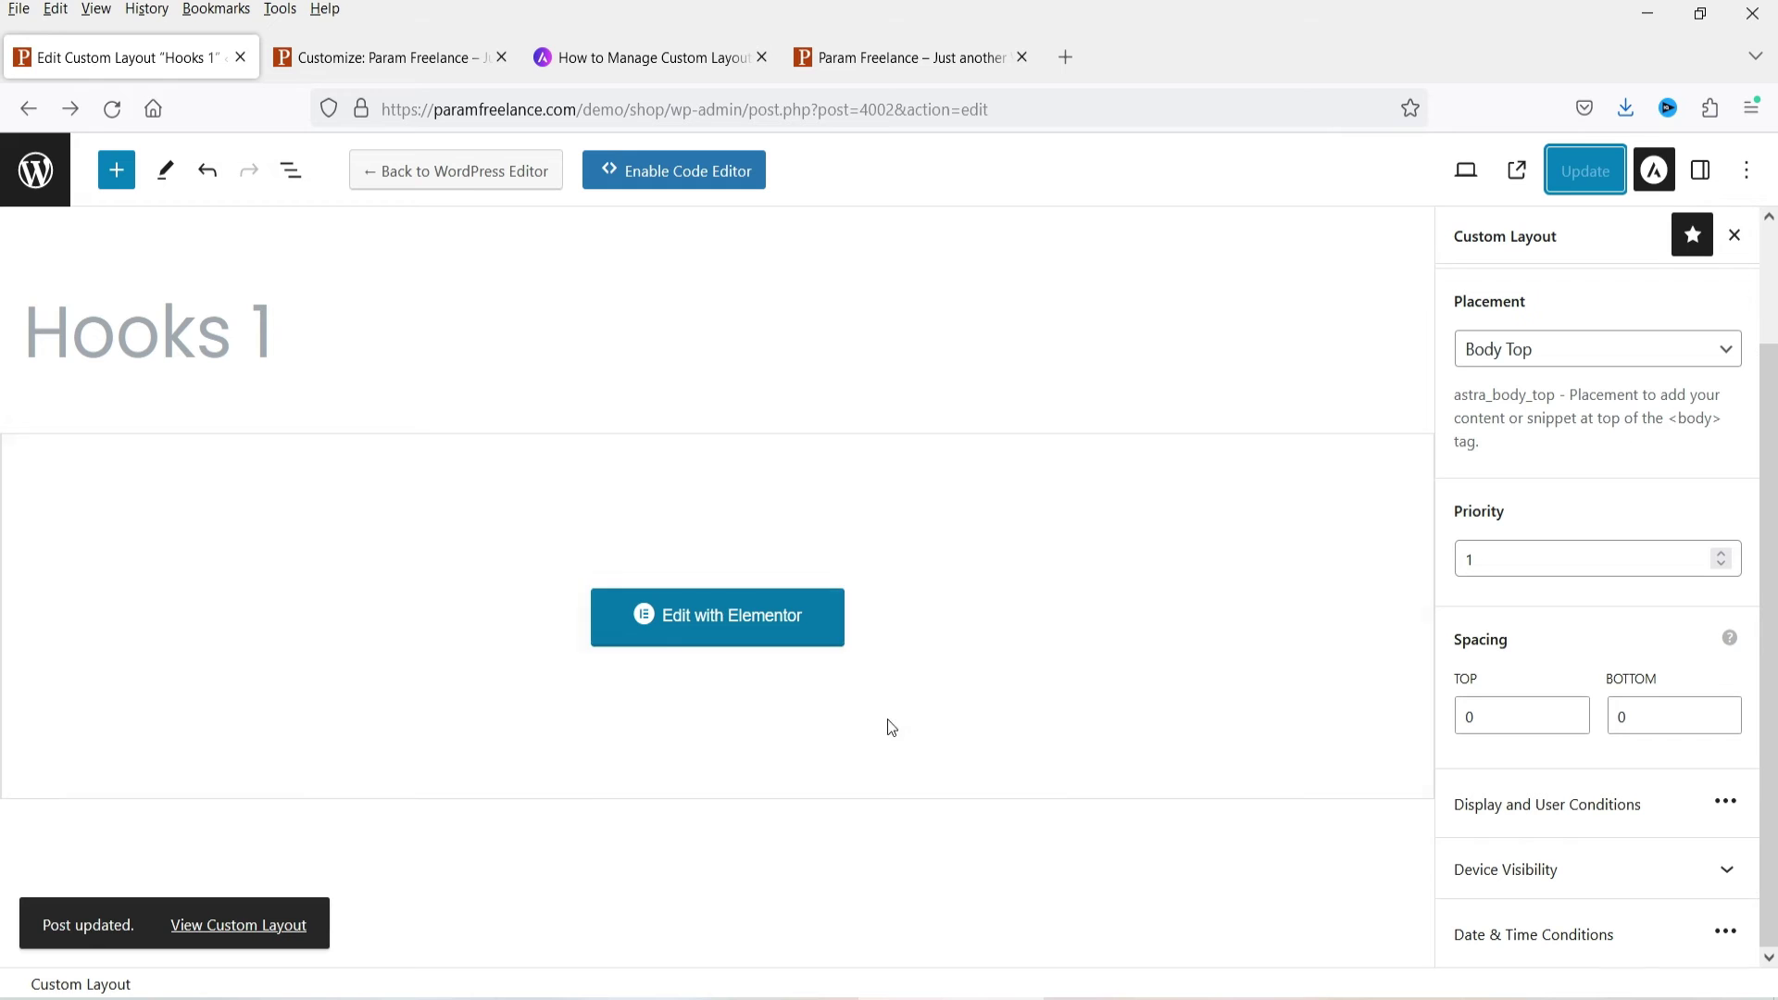
Edit Hooks 1 with Elementor and insert the black About The Power block from the library's Call To Action category
{"action": "left_click", "coordinate": [676, 613]}
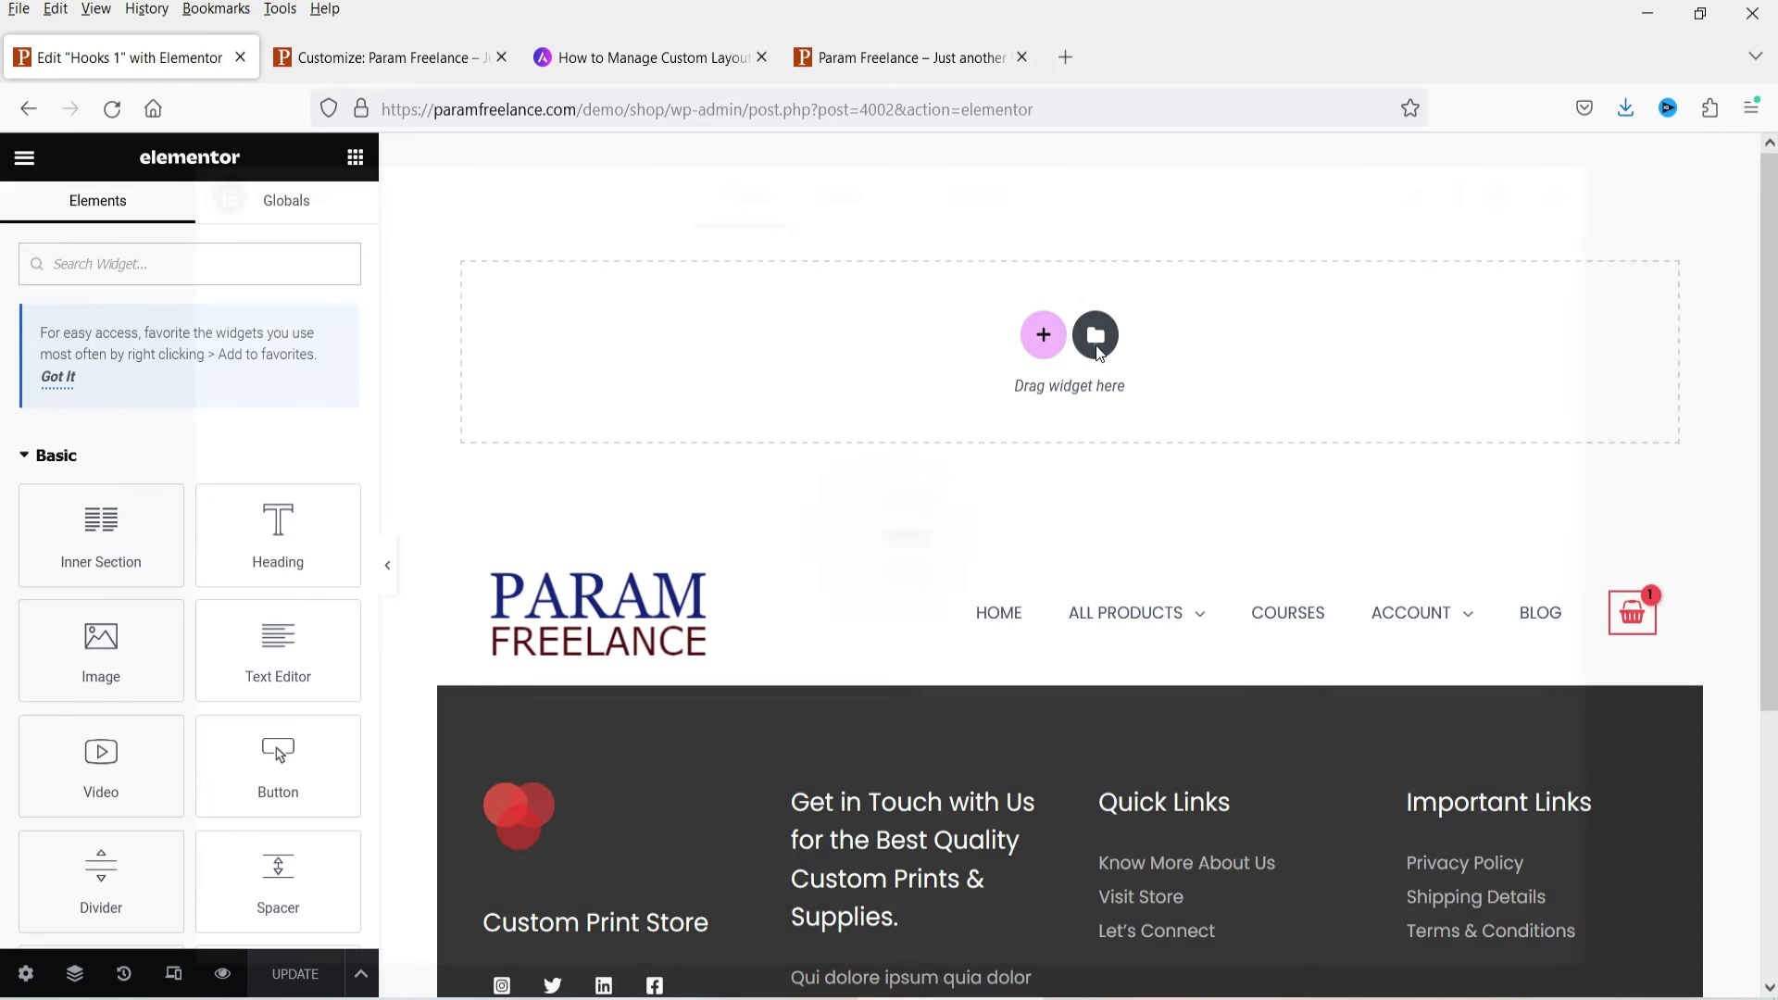
{"action": "left_click", "coordinate": [1096, 336]}
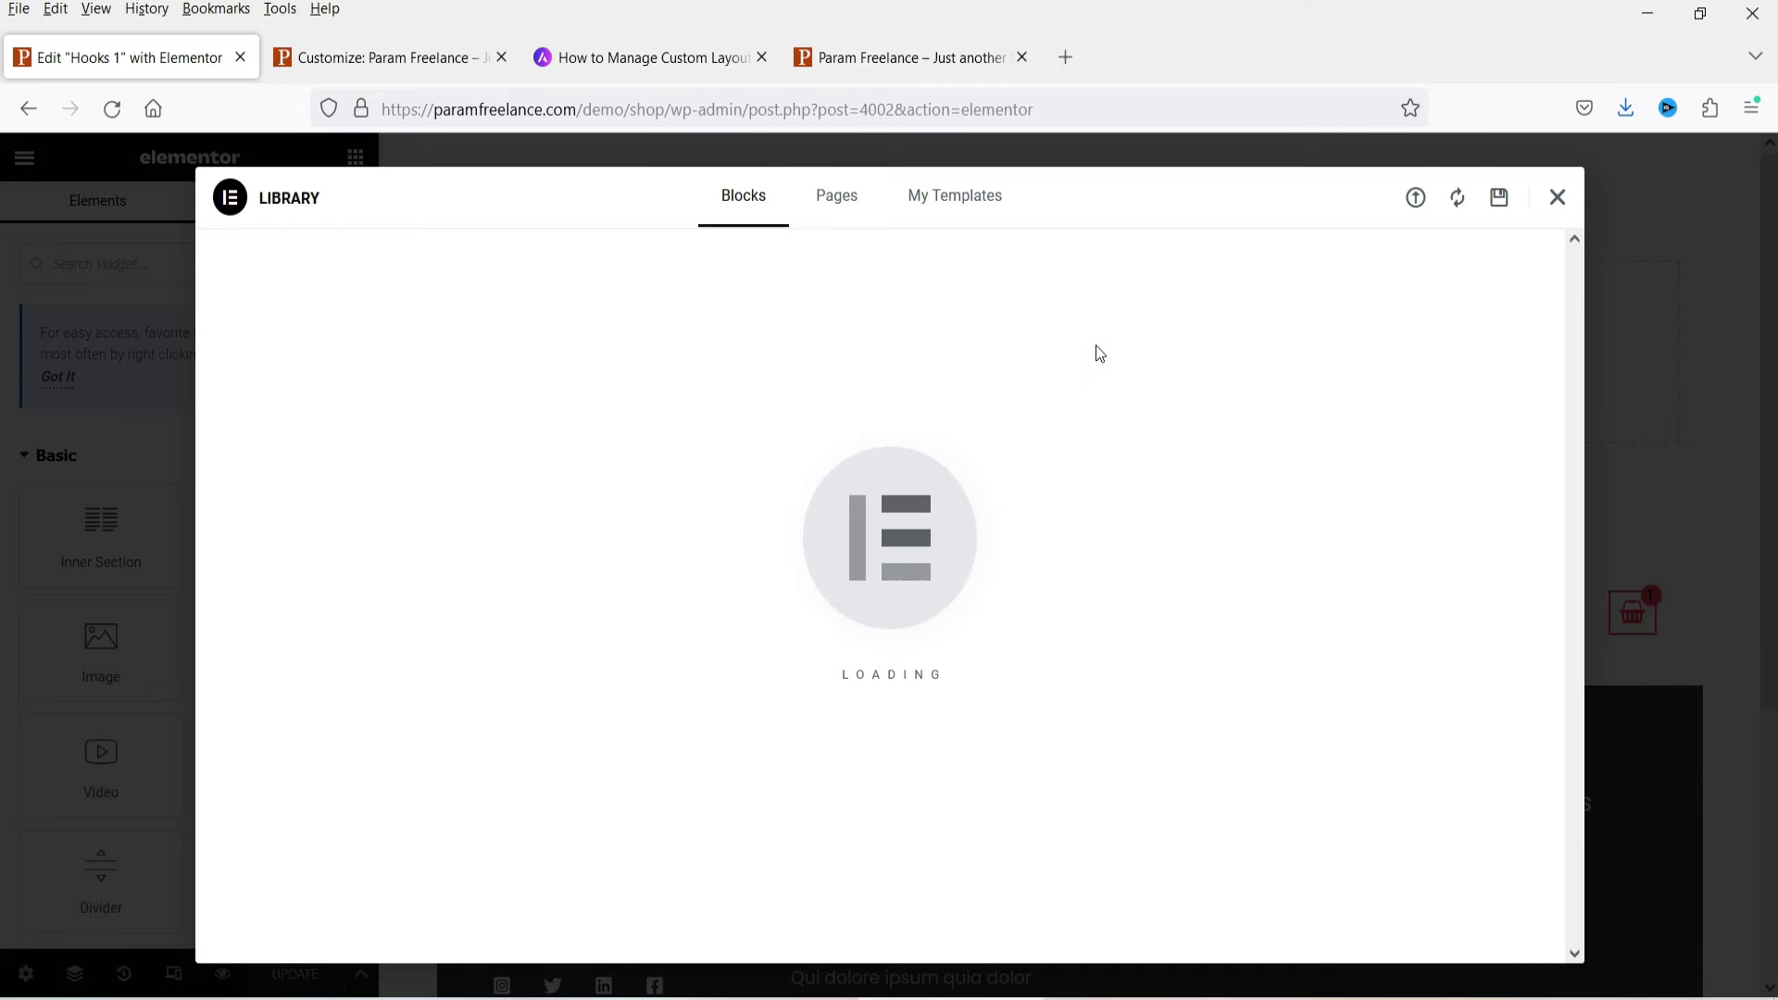
{"action": "left_click", "coordinate": [282, 278]}
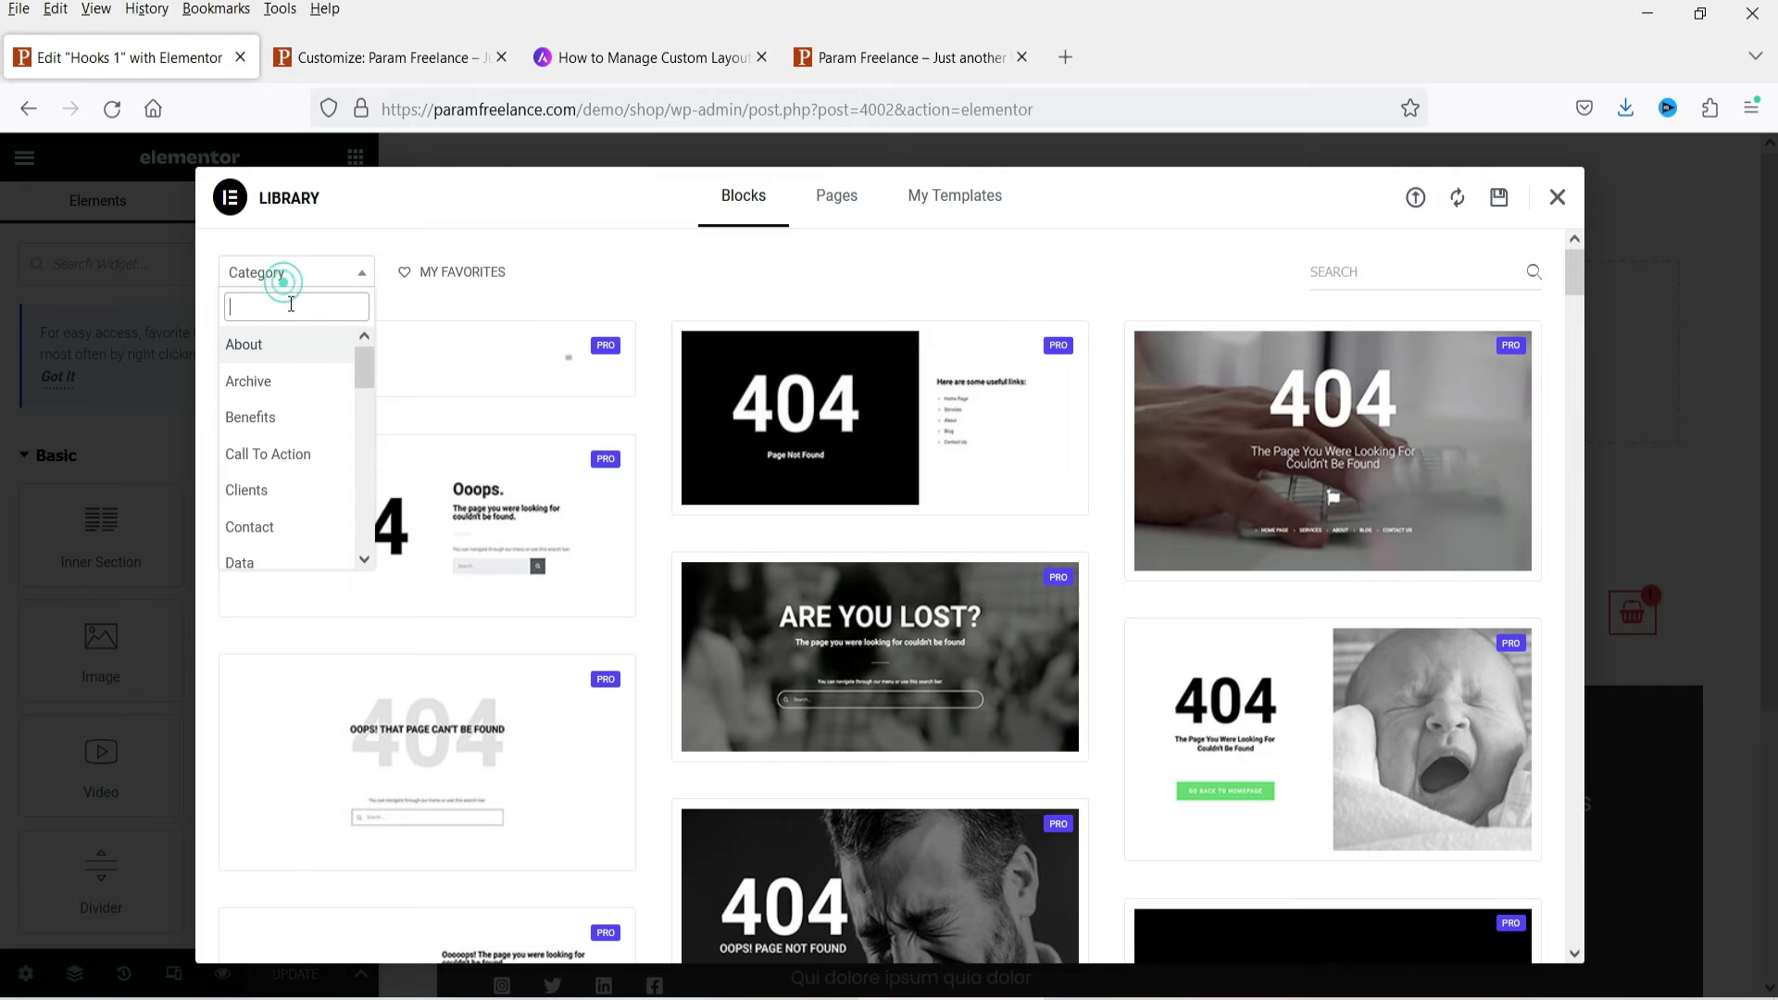
{"action": "type", "text": "call"}
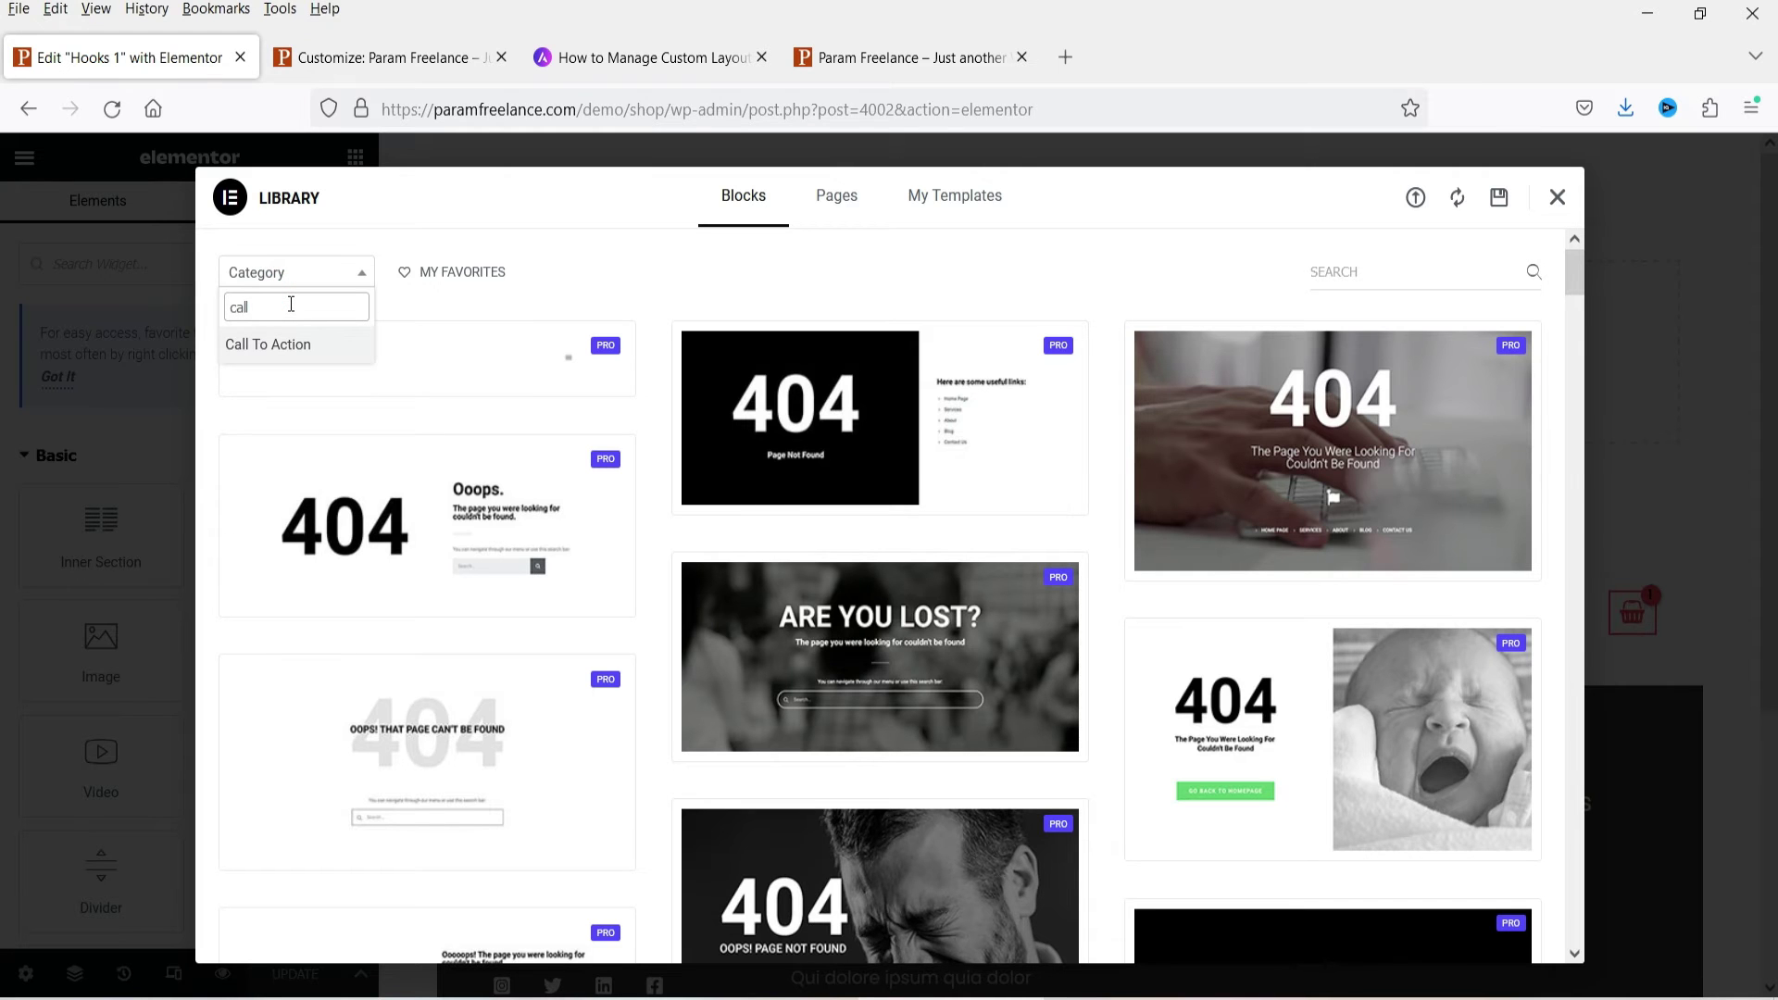
{"action": "left_click", "coordinate": [294, 344]}
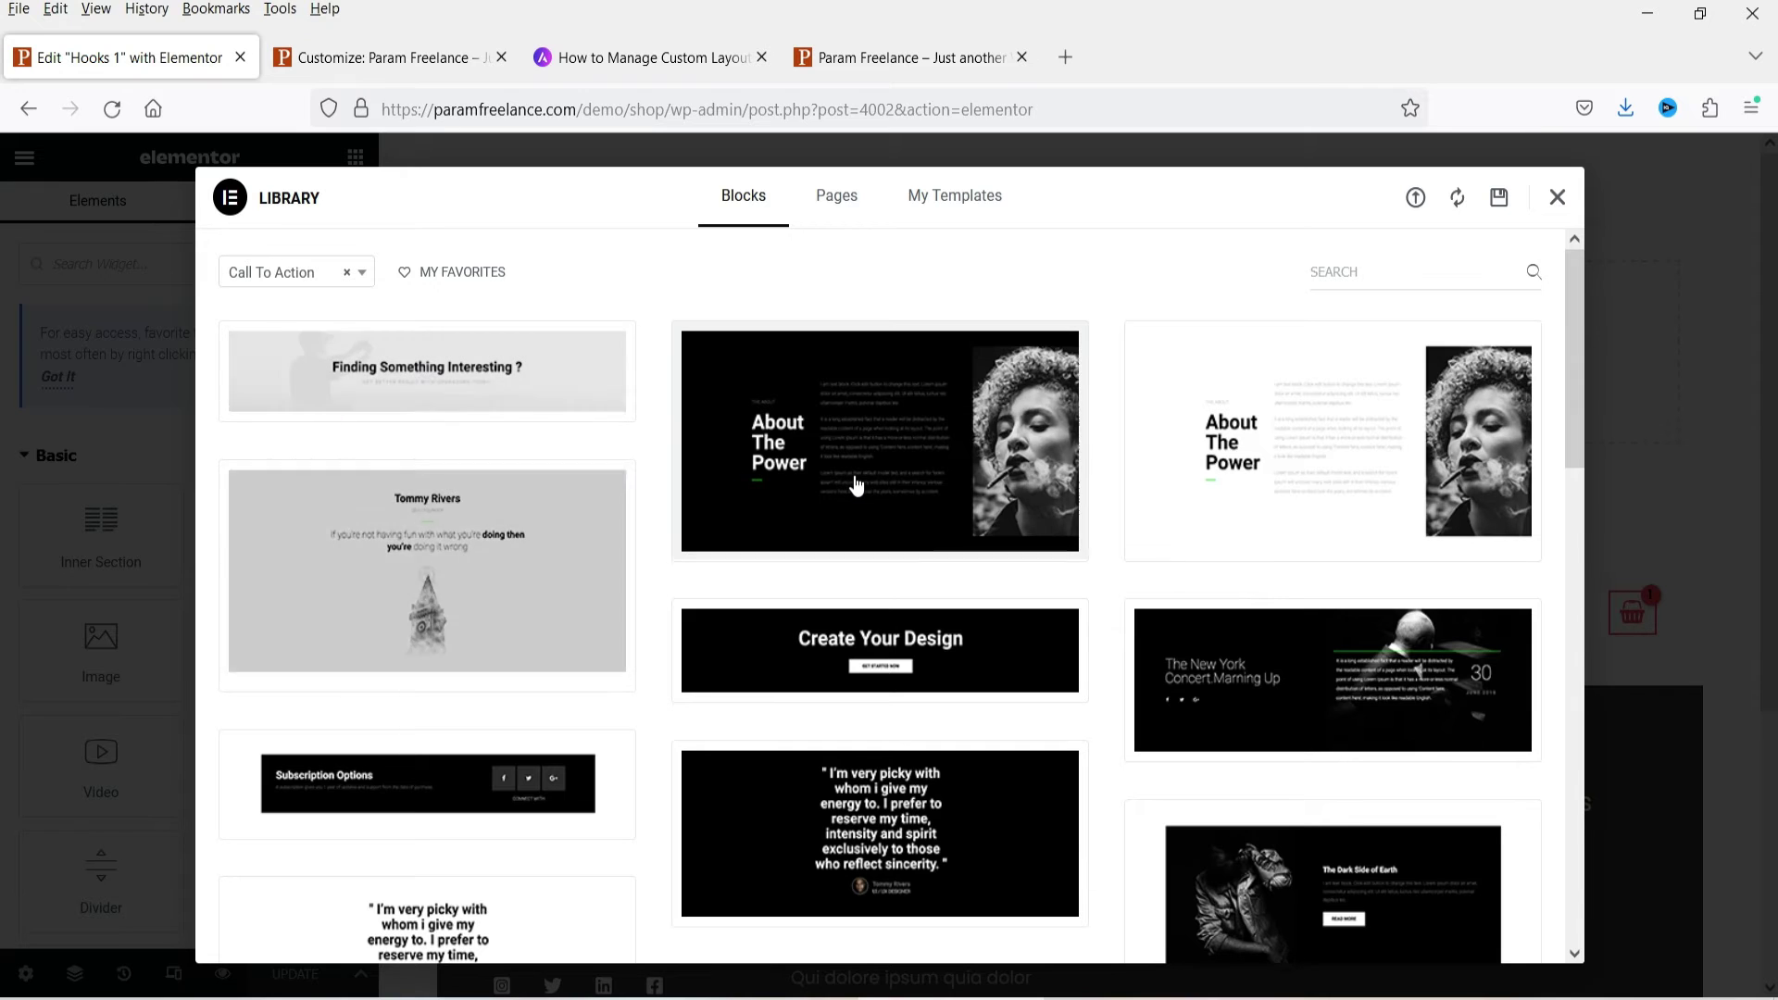
{"action": "mouse_move", "coordinate": [853, 485]}
{"action": "left_click", "coordinate": [764, 533]}
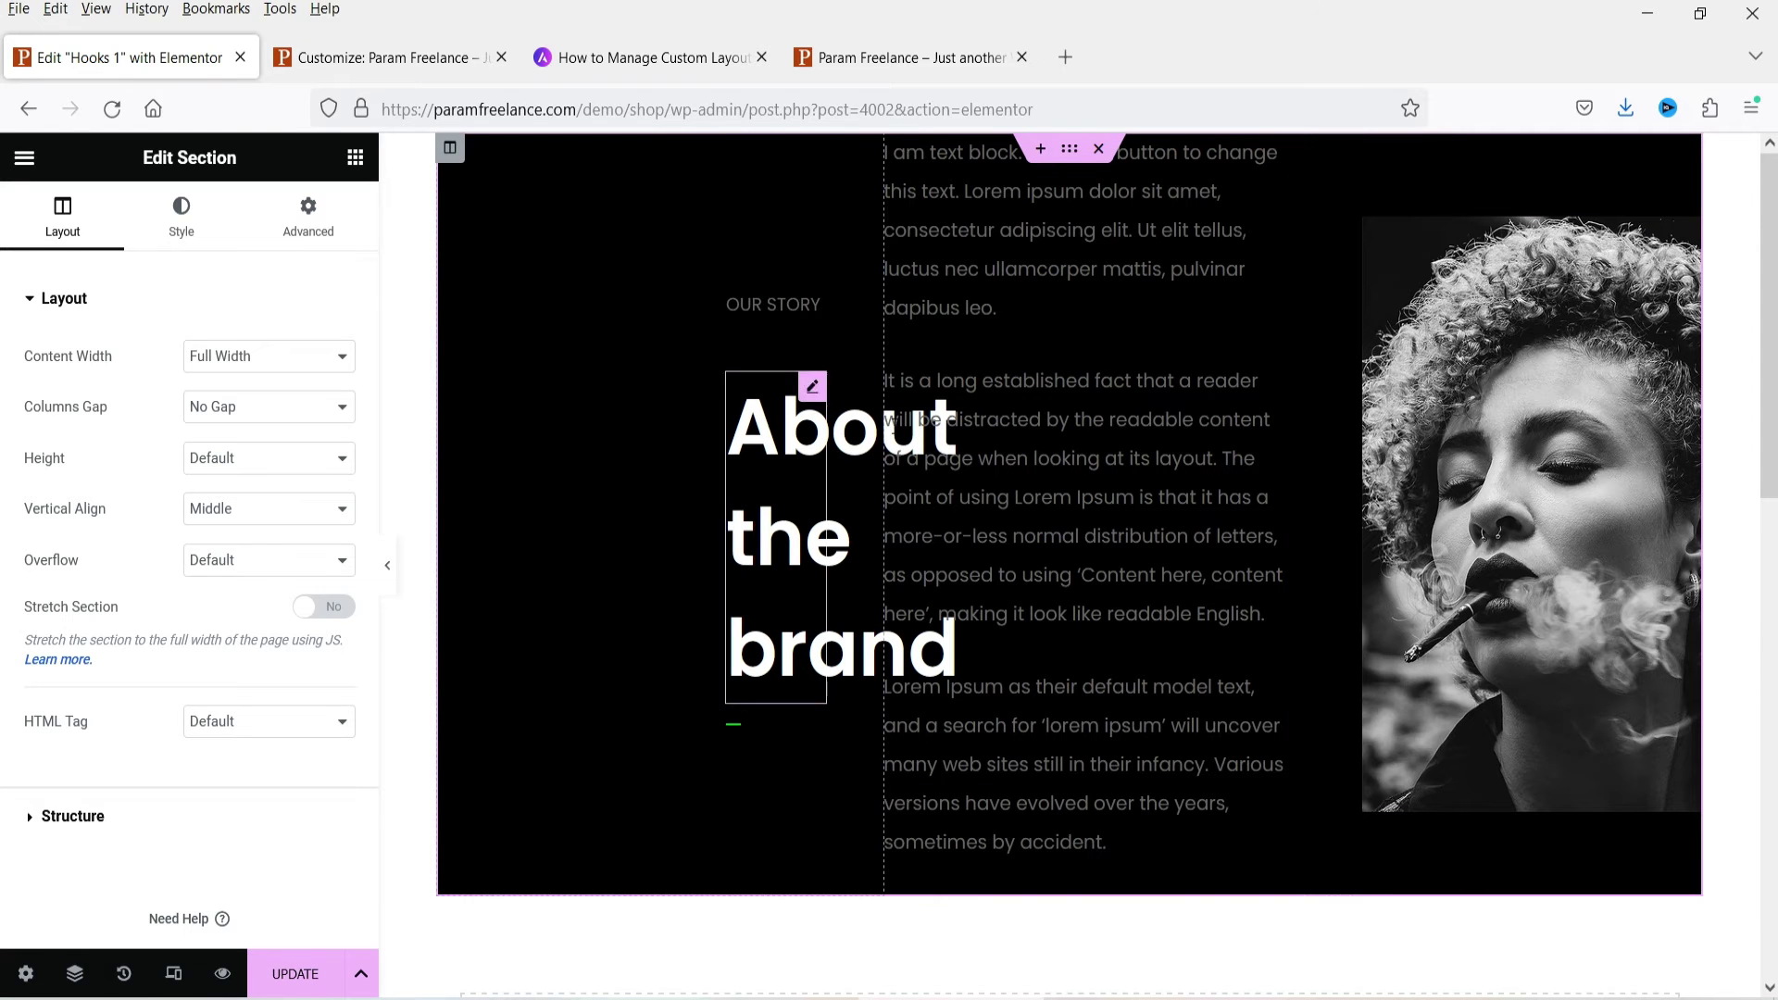
Delete the "About the brand" heading, the "Our Story" text and the column that held them
{"action": "right_click", "coordinate": [811, 391]}
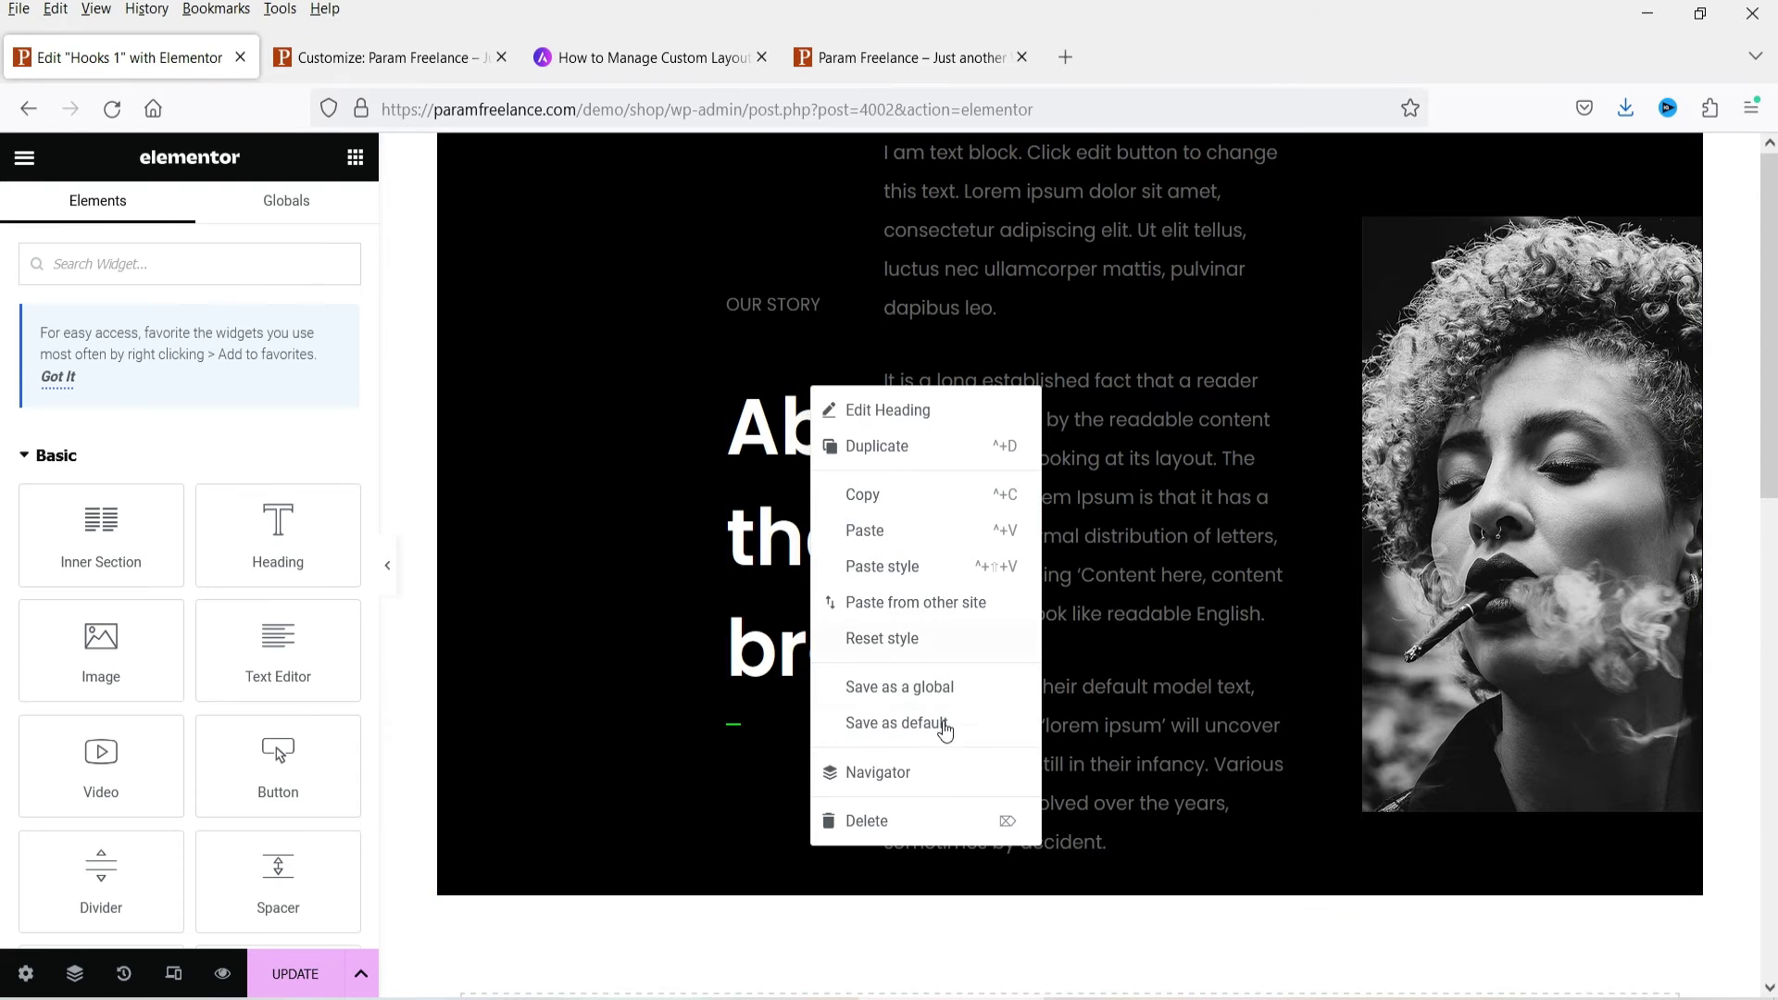
{"action": "left_click", "coordinate": [910, 834]}
{"action": "right_click", "coordinate": [814, 491]}
{"action": "left_click", "coordinate": [880, 919]}
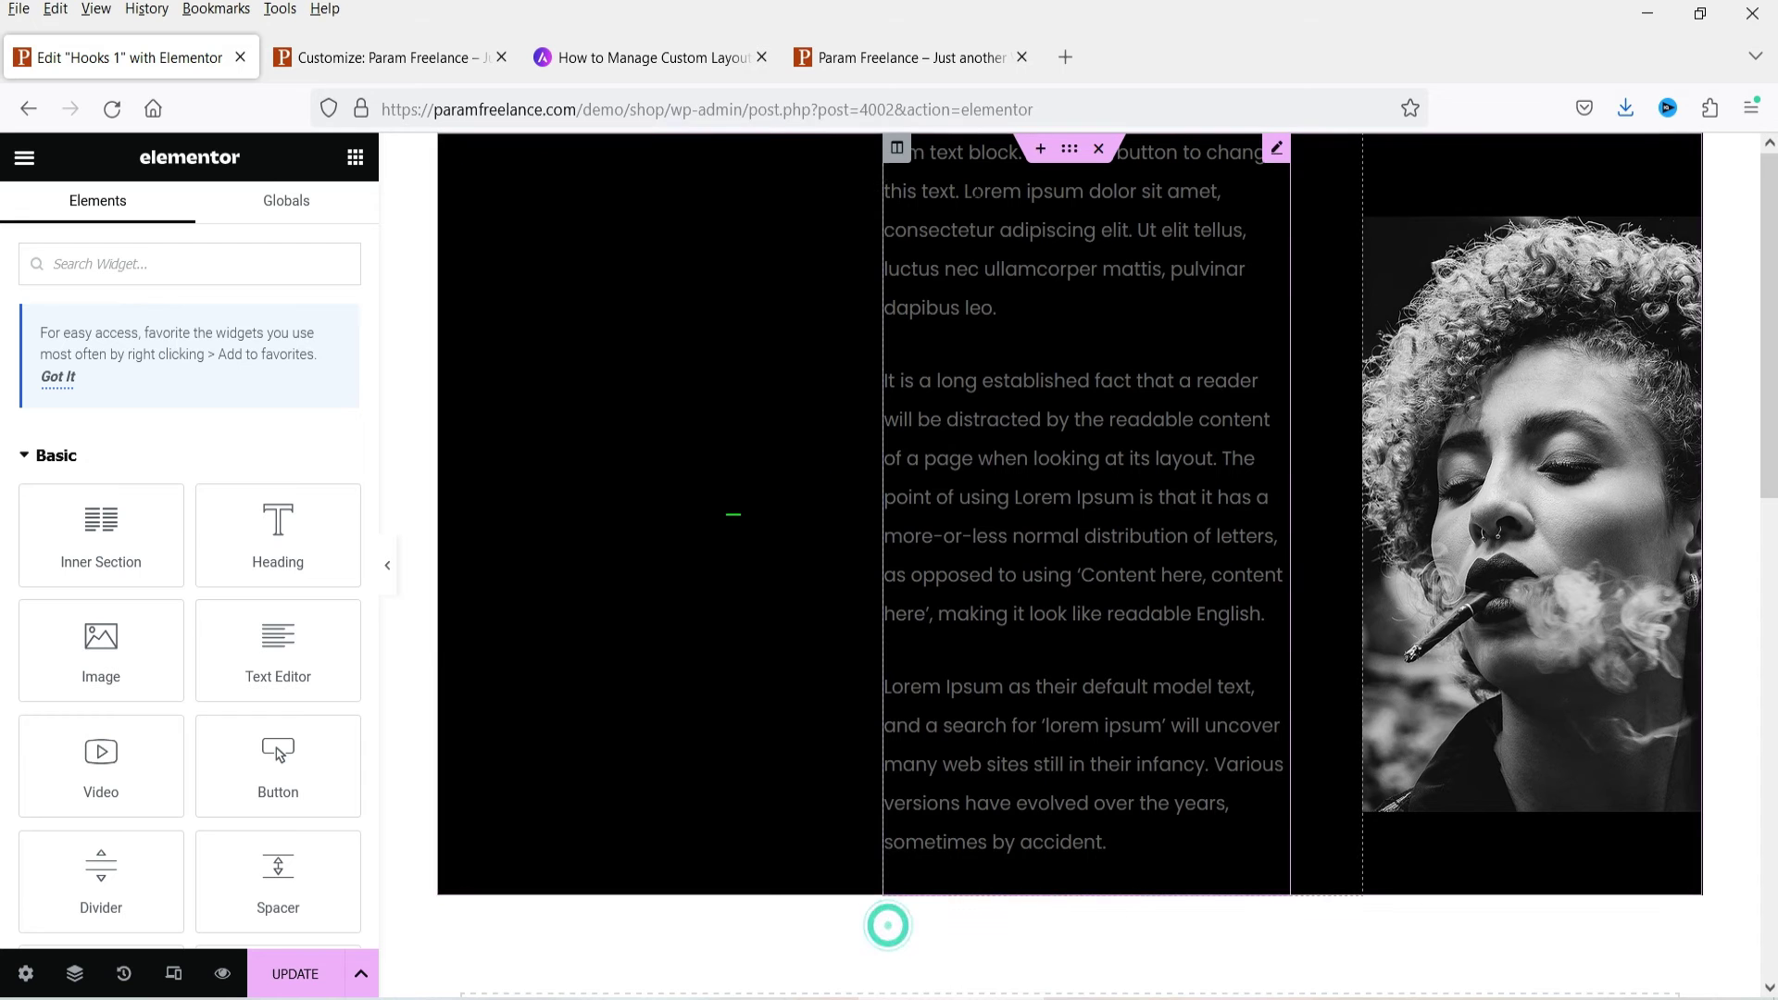
{"action": "right_click", "coordinate": [449, 153]}
{"action": "left_click", "coordinate": [534, 552]}
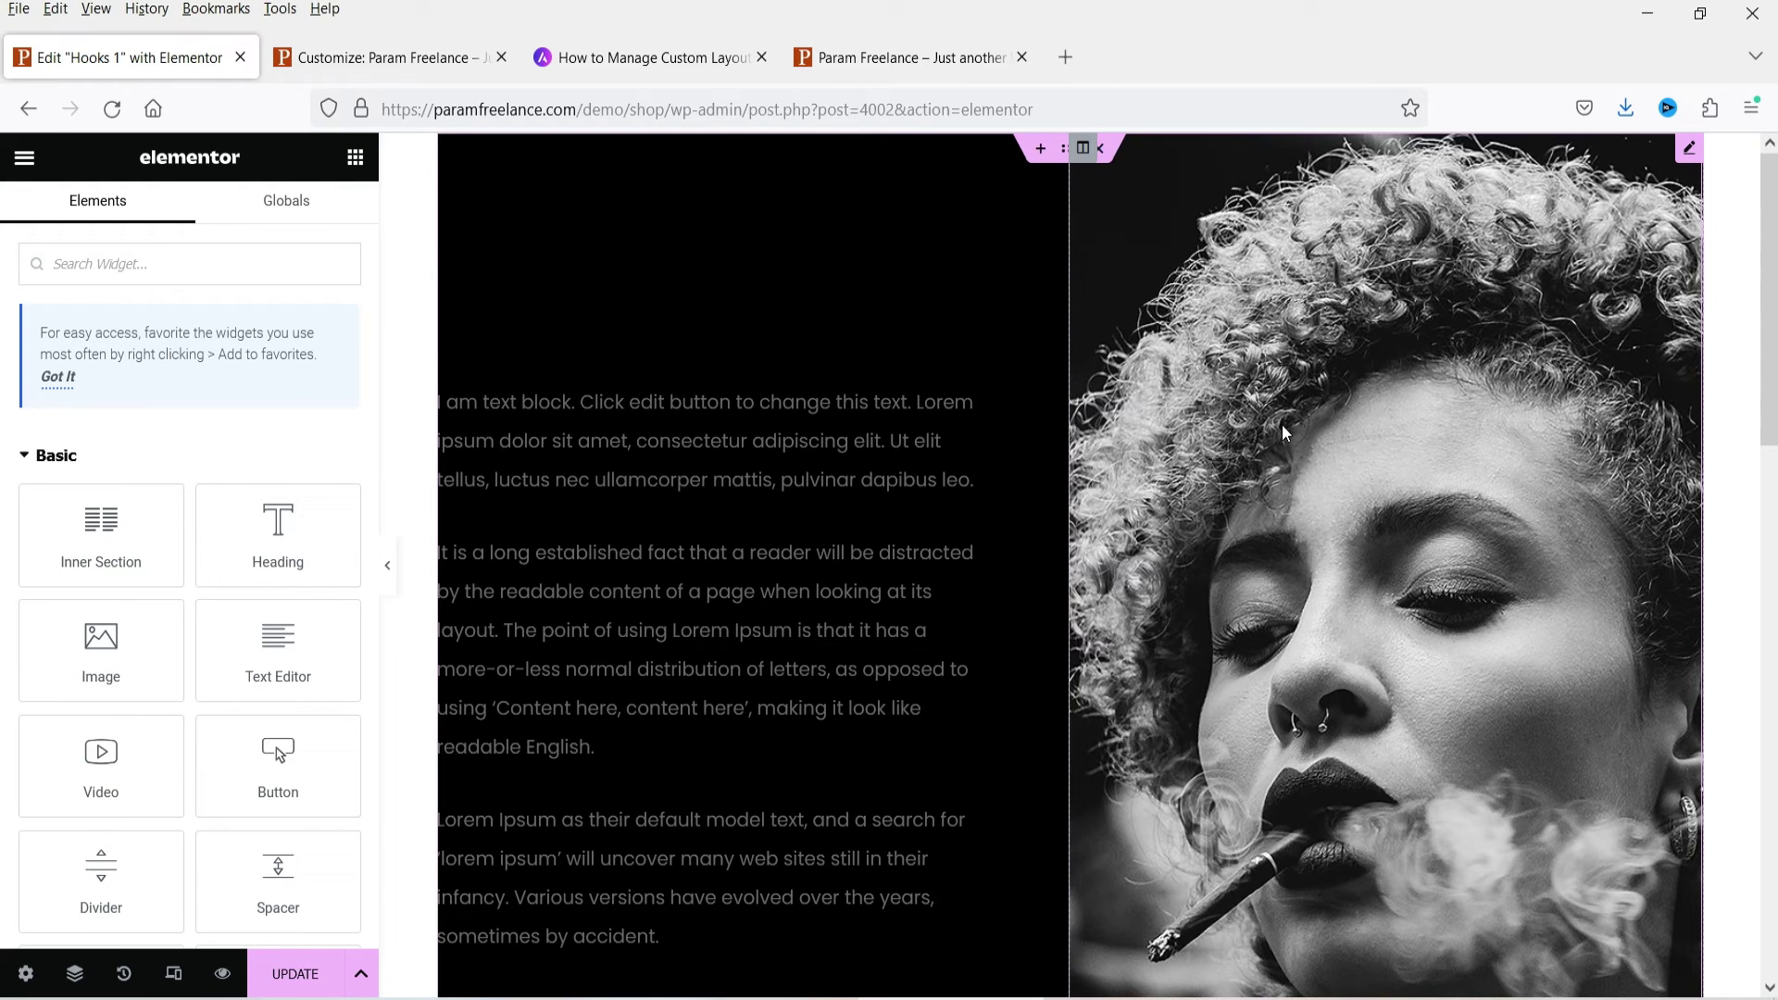
Set the text column's padding to 20 px on all sides and update the Elementor layout
{"action": "left_click", "coordinate": [448, 879]}
{"action": "left_click", "coordinate": [278, 974]}
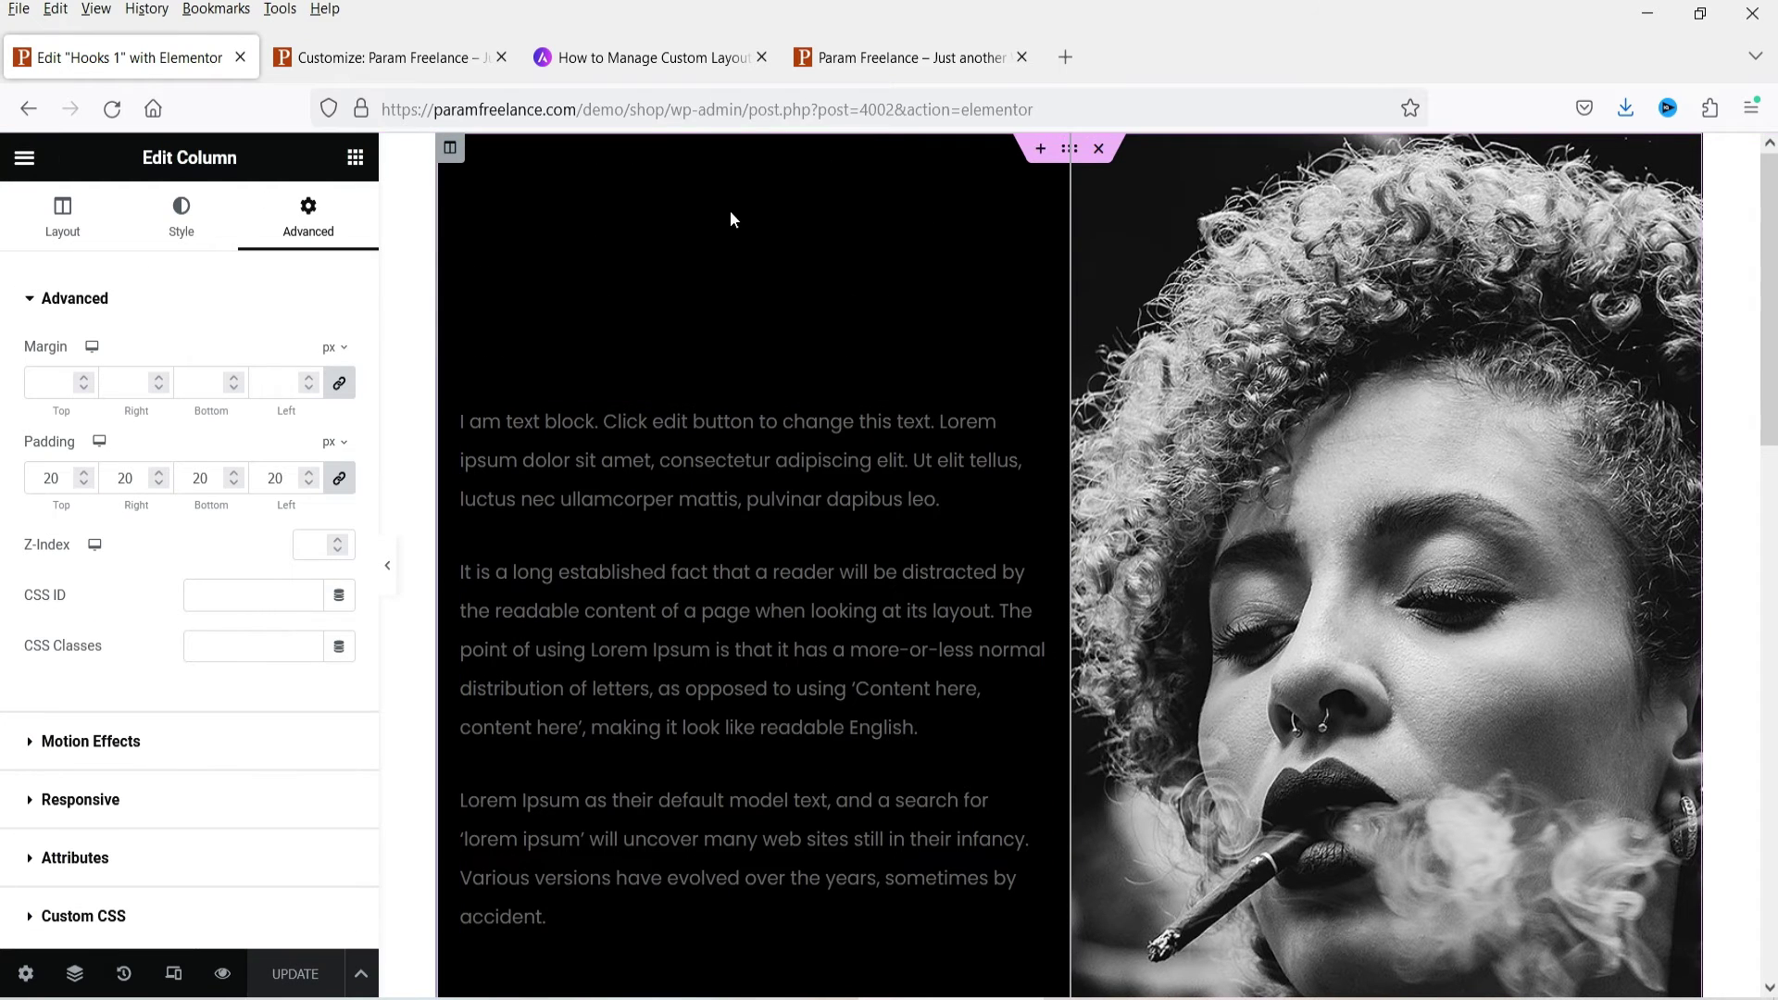
Reload the live home page and check where the hook's block sits relative to the site header
{"action": "left_click", "coordinate": [880, 59]}
{"action": "scroll", "coordinate": [1696, 557], "scroll_direction": "up", "scroll_amount": 10}
{"action": "scroll", "coordinate": [1723, 592], "scroll_direction": "up", "scroll_amount": 6}
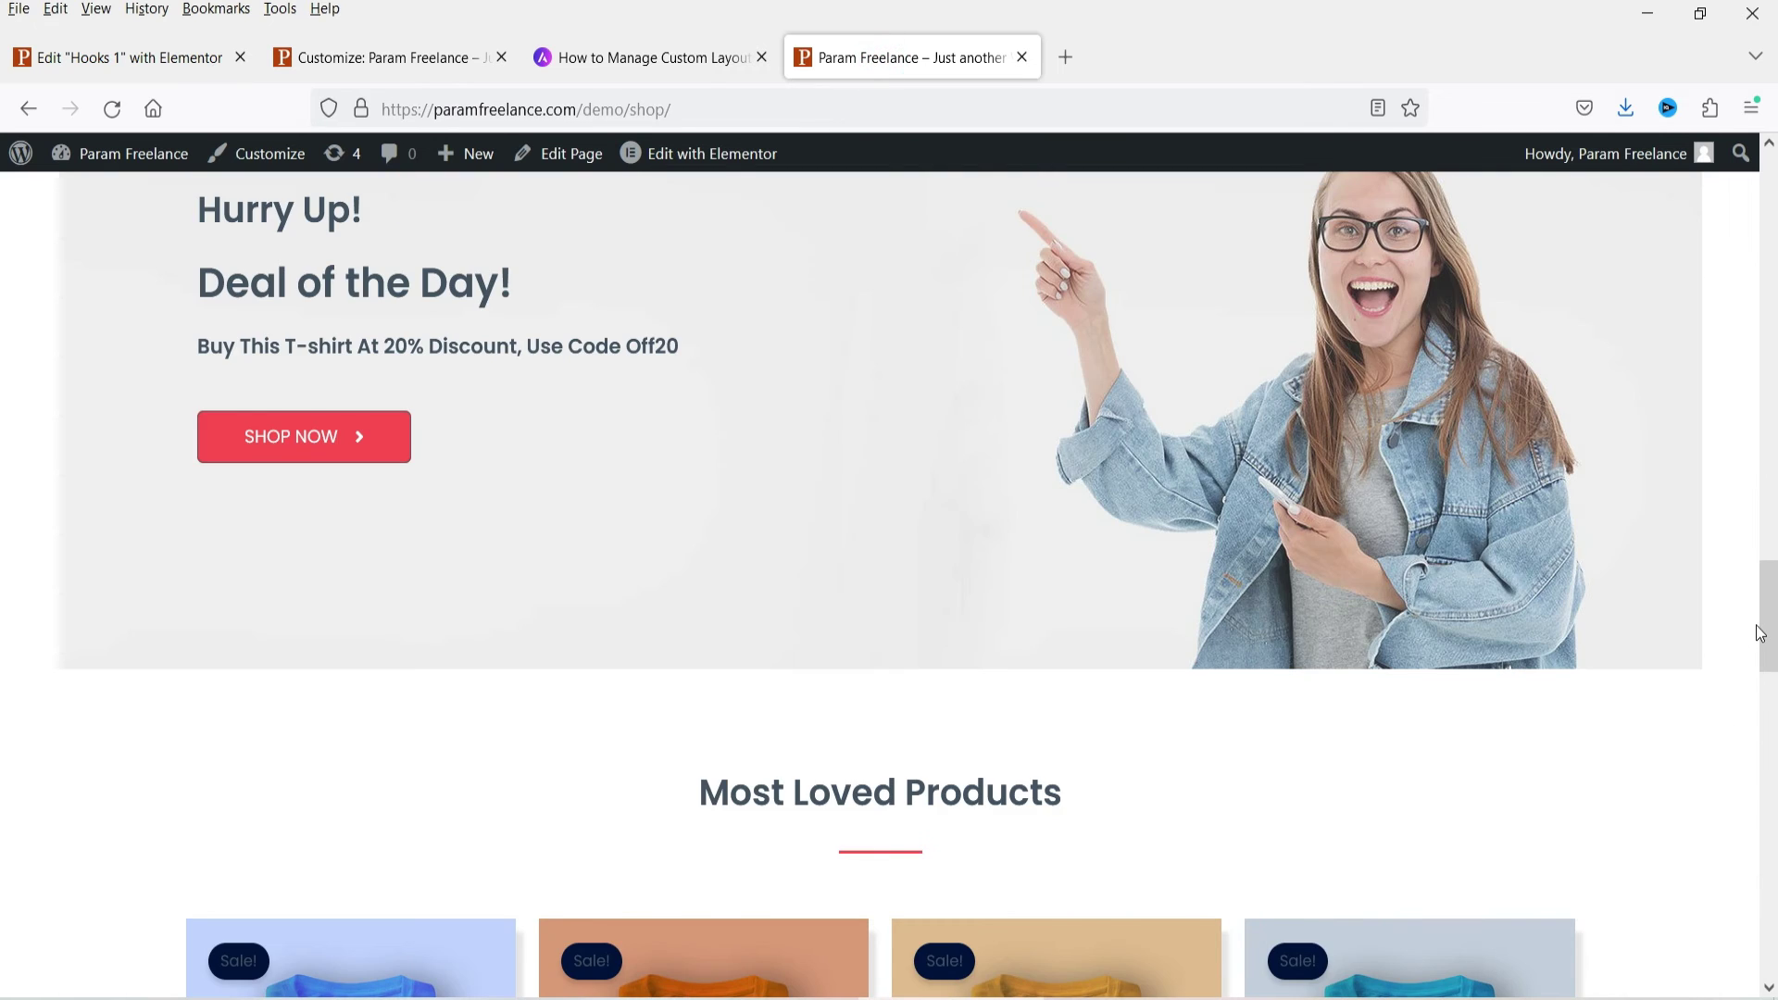
{"action": "scroll", "coordinate": [1758, 635], "scroll_direction": "up", "scroll_amount": 20}
{"action": "left_click", "coordinate": [112, 109]}
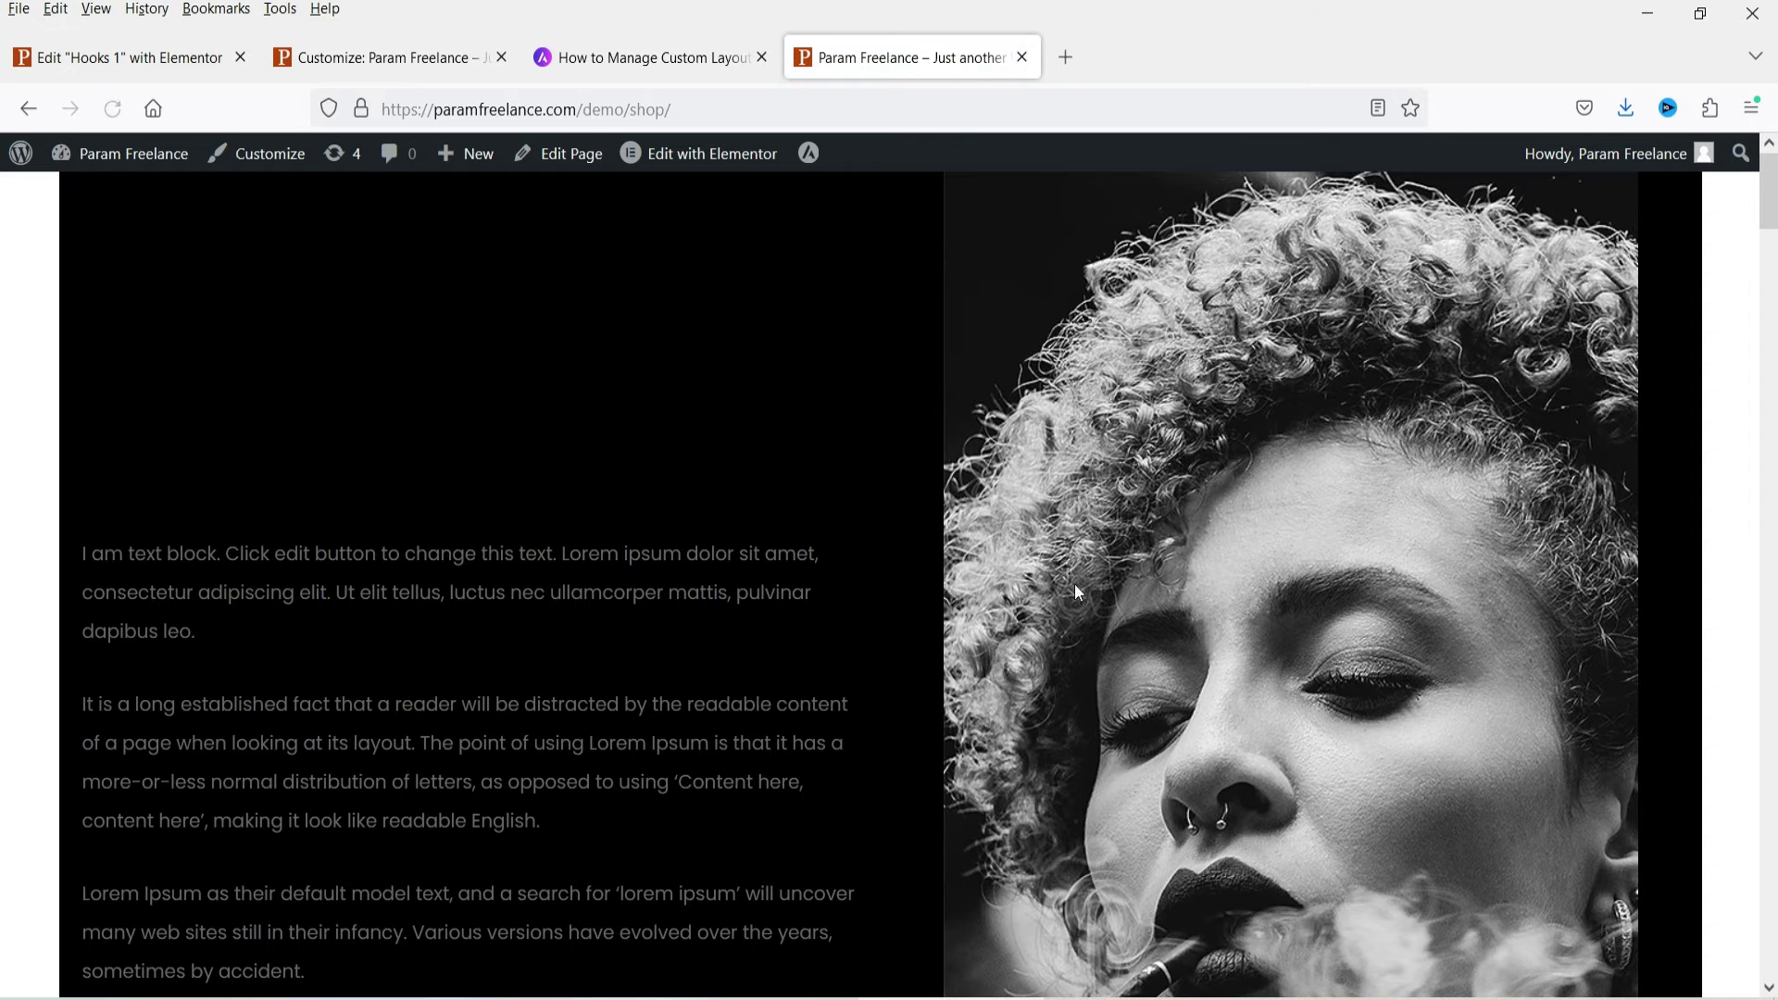
{"action": "scroll", "coordinate": [582, 468], "scroll_direction": "down", "scroll_amount": 8}
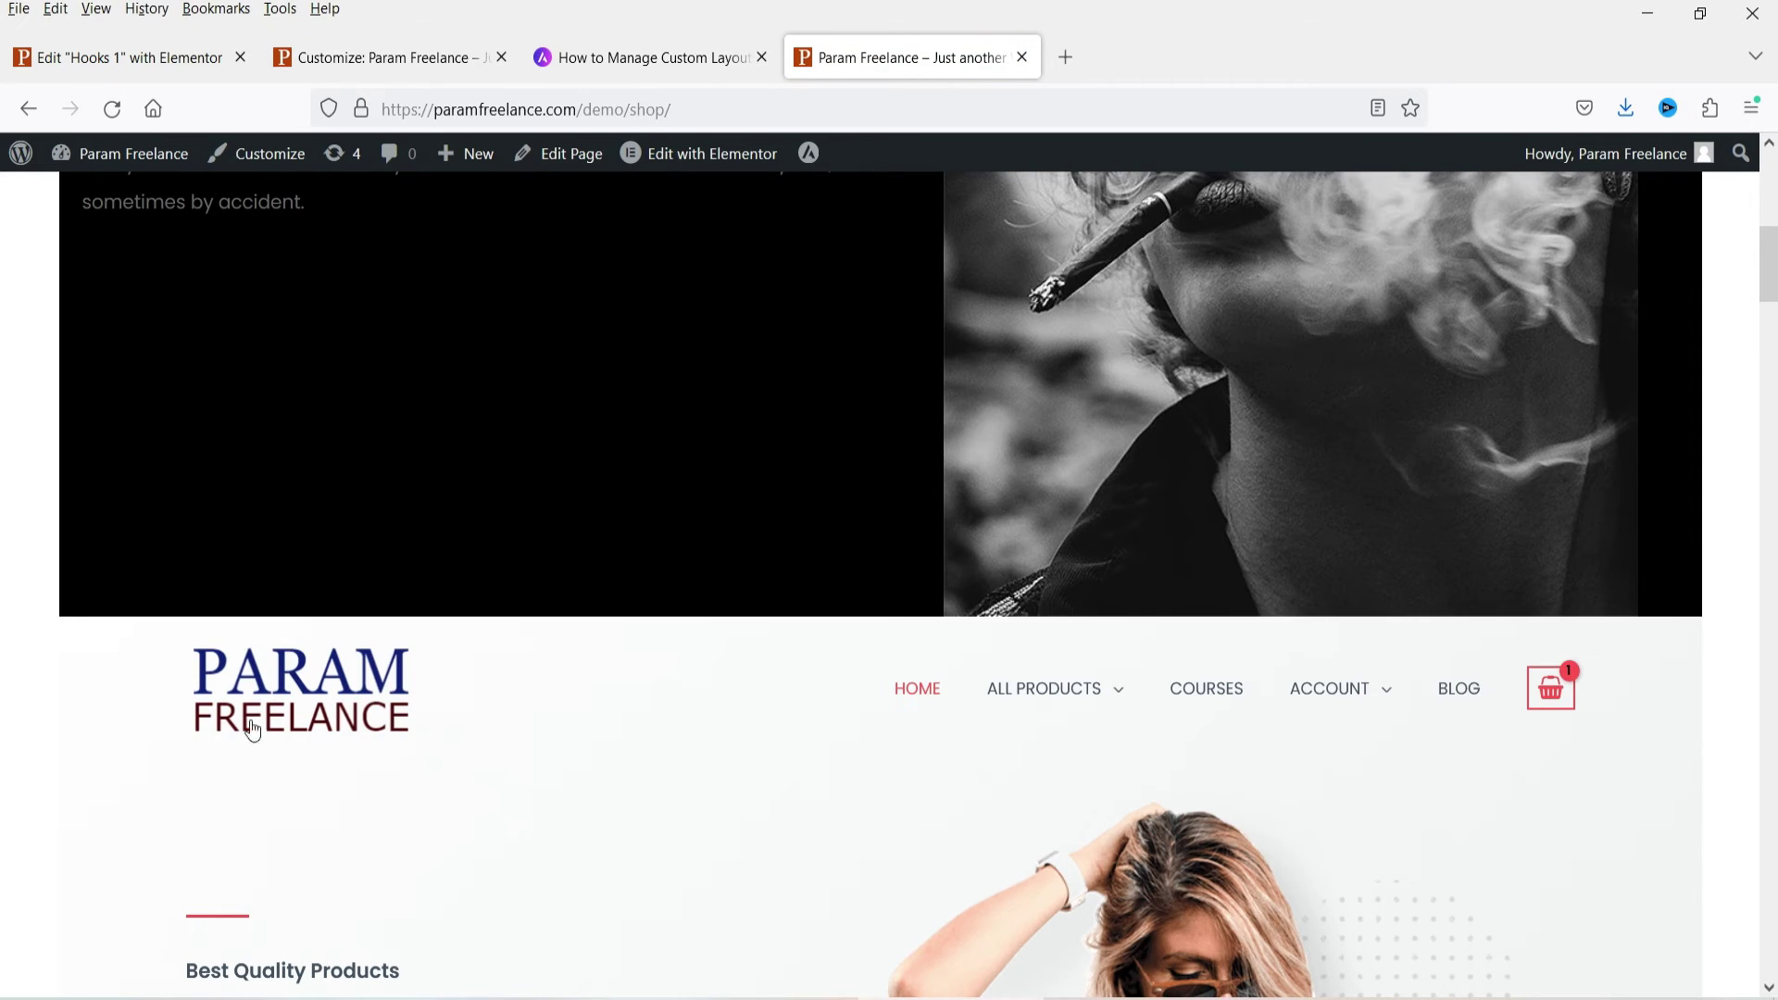
{"action": "scroll", "coordinate": [1227, 437], "scroll_direction": "up", "scroll_amount": 8}
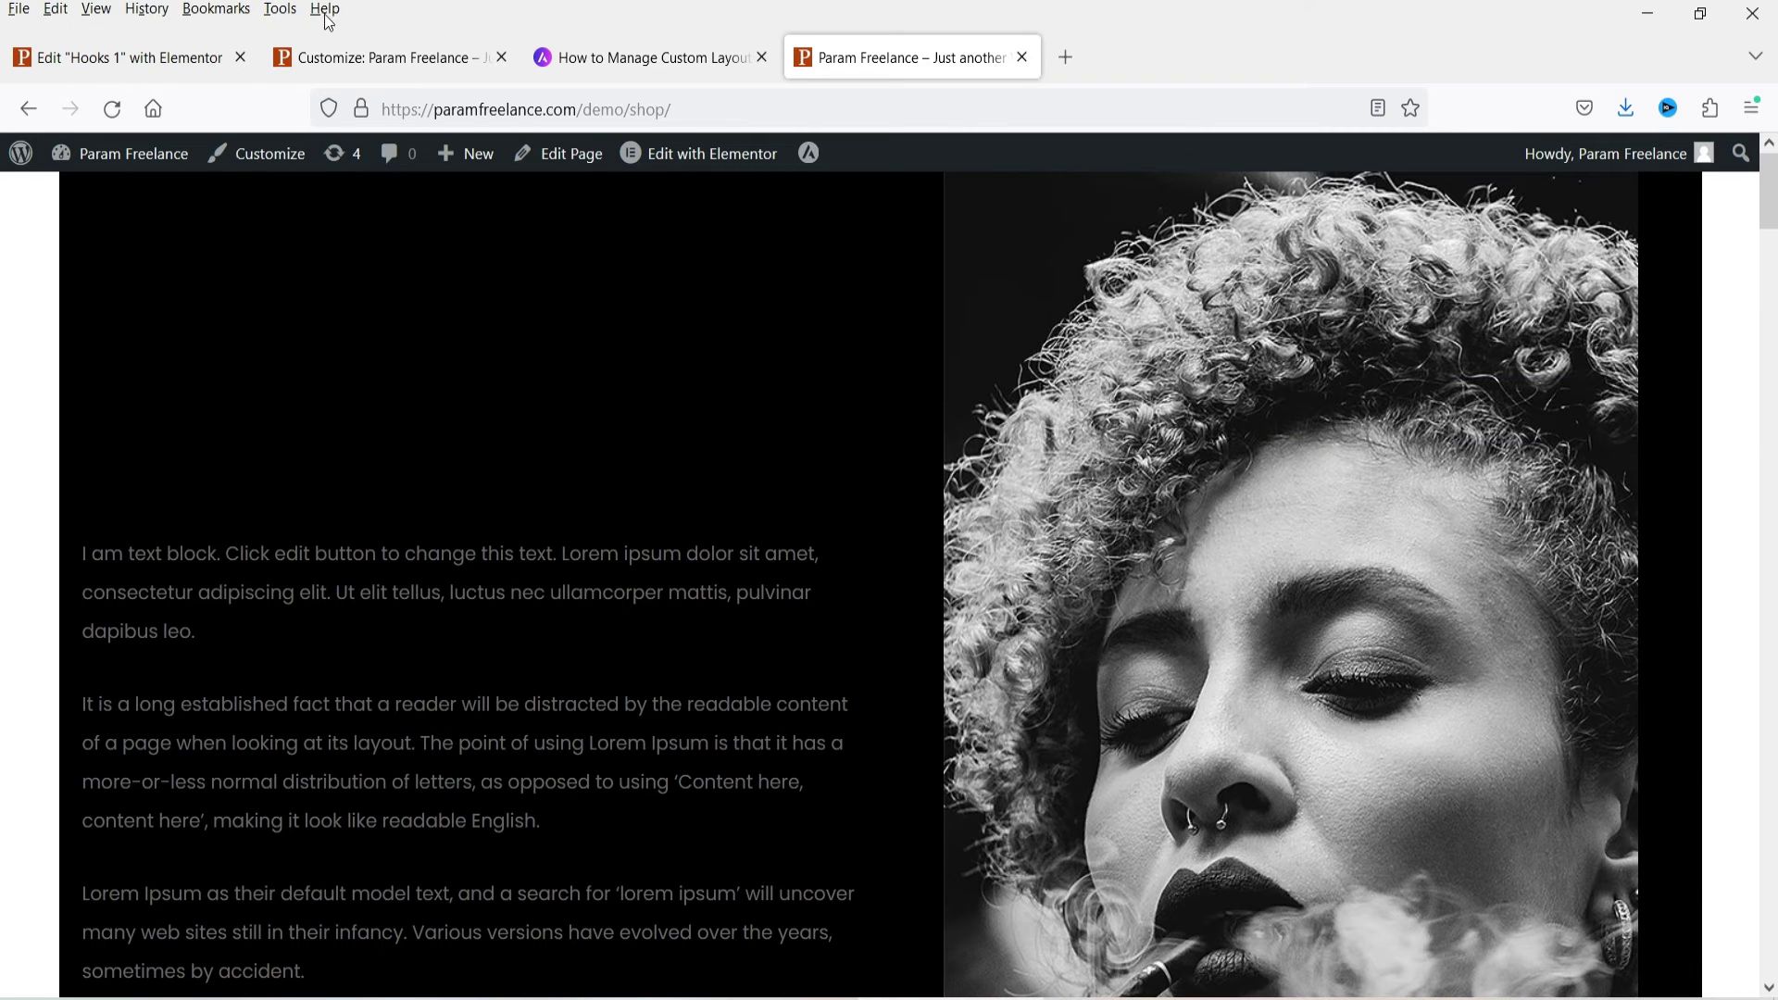
Return to the Elementor editor of Hooks 1 and exit to the WordPress editor
{"action": "left_click", "coordinate": [93, 57]}
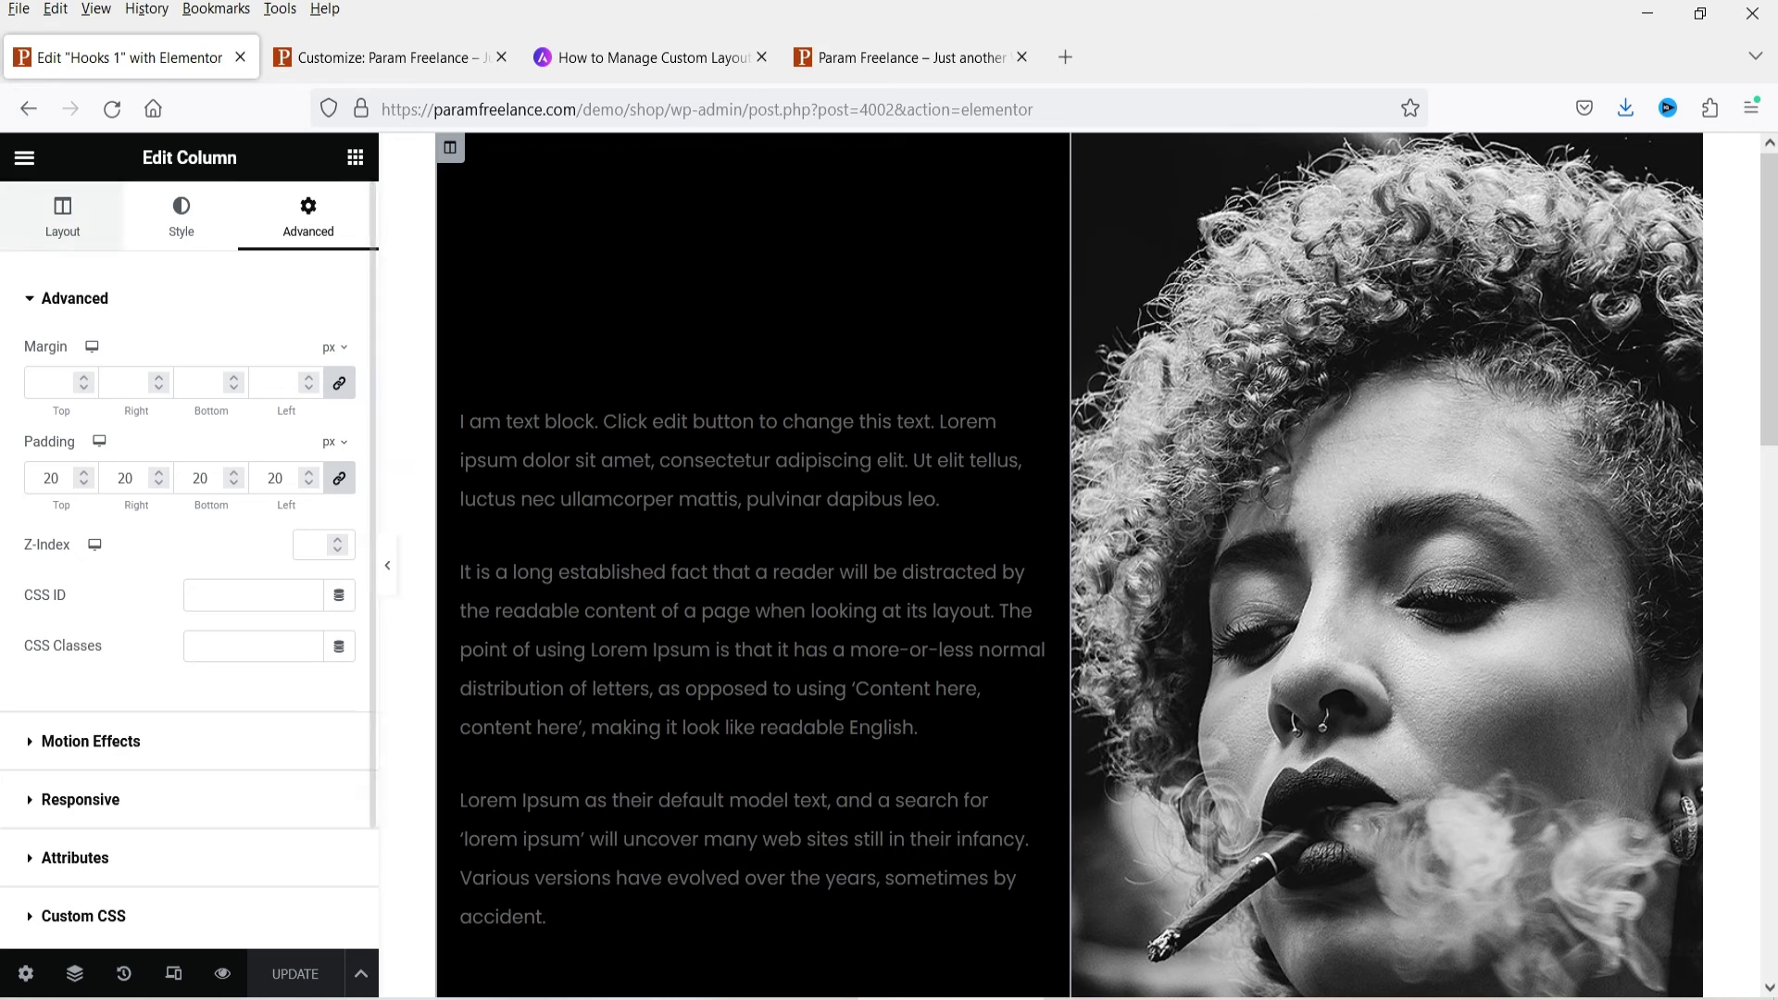
{"action": "left_click", "coordinate": [24, 157]}
{"action": "left_click", "coordinate": [92, 574]}
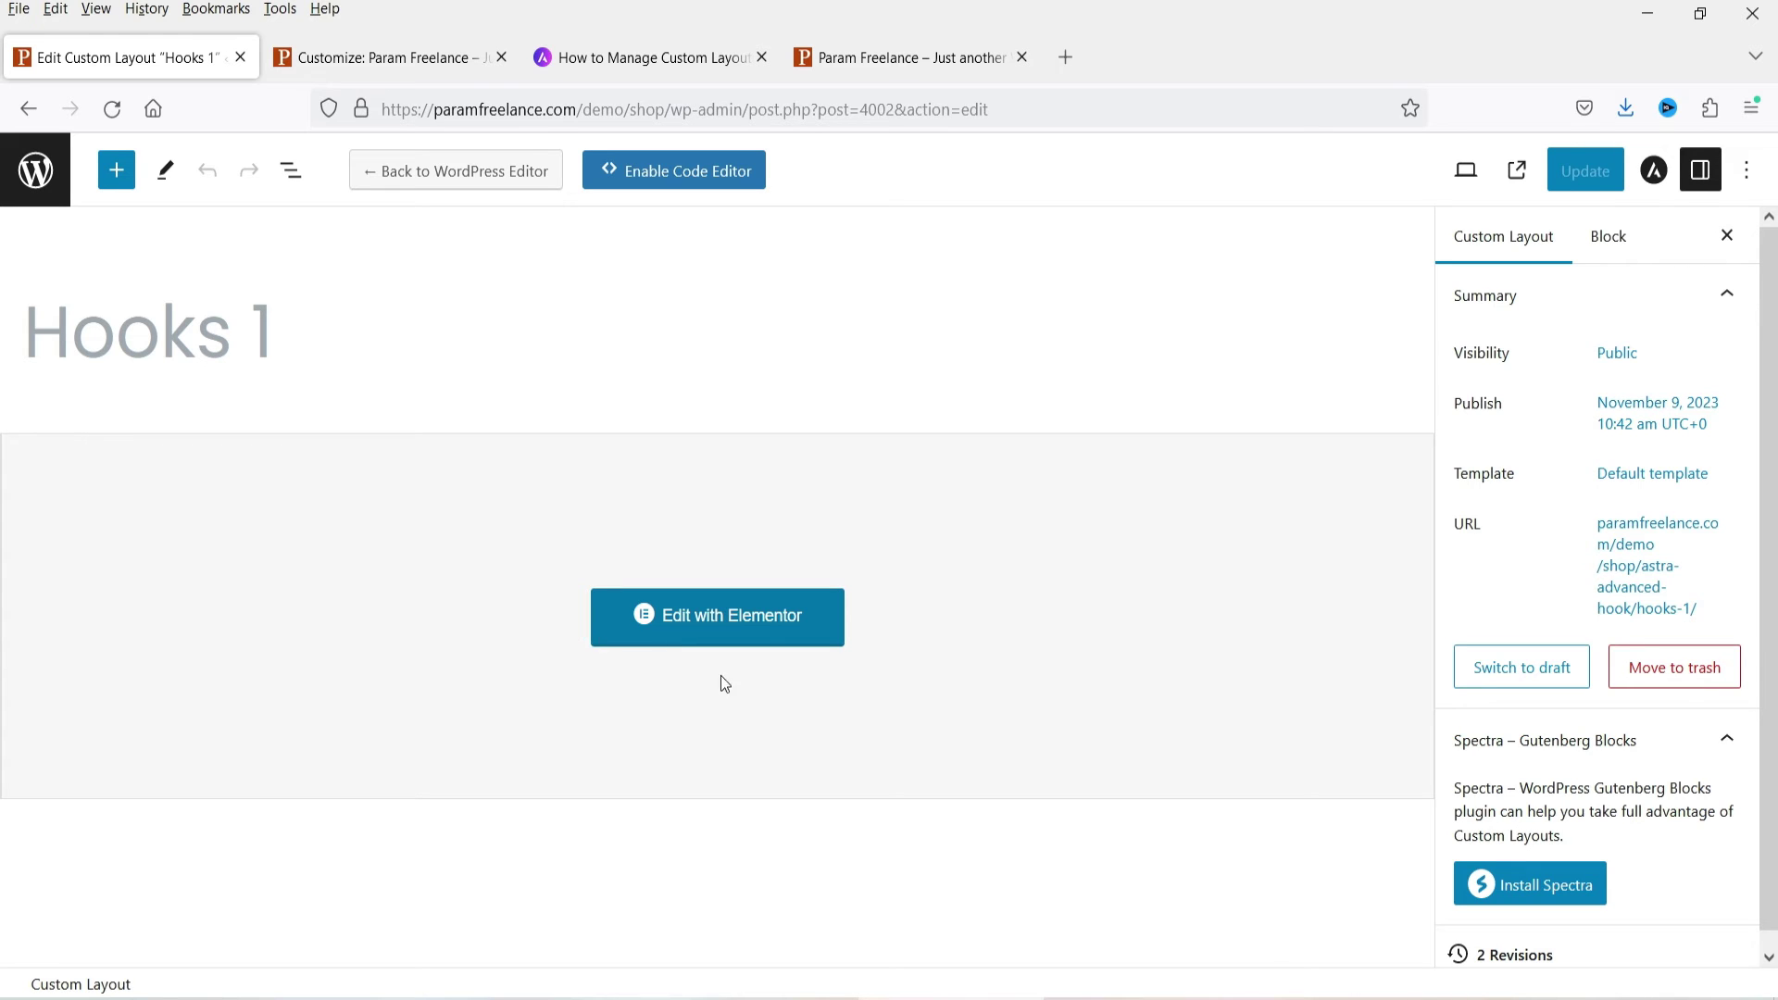
Set the hook's Display for Users condition to Logged Out and update the custom layout
{"action": "left_click", "coordinate": [1655, 172]}
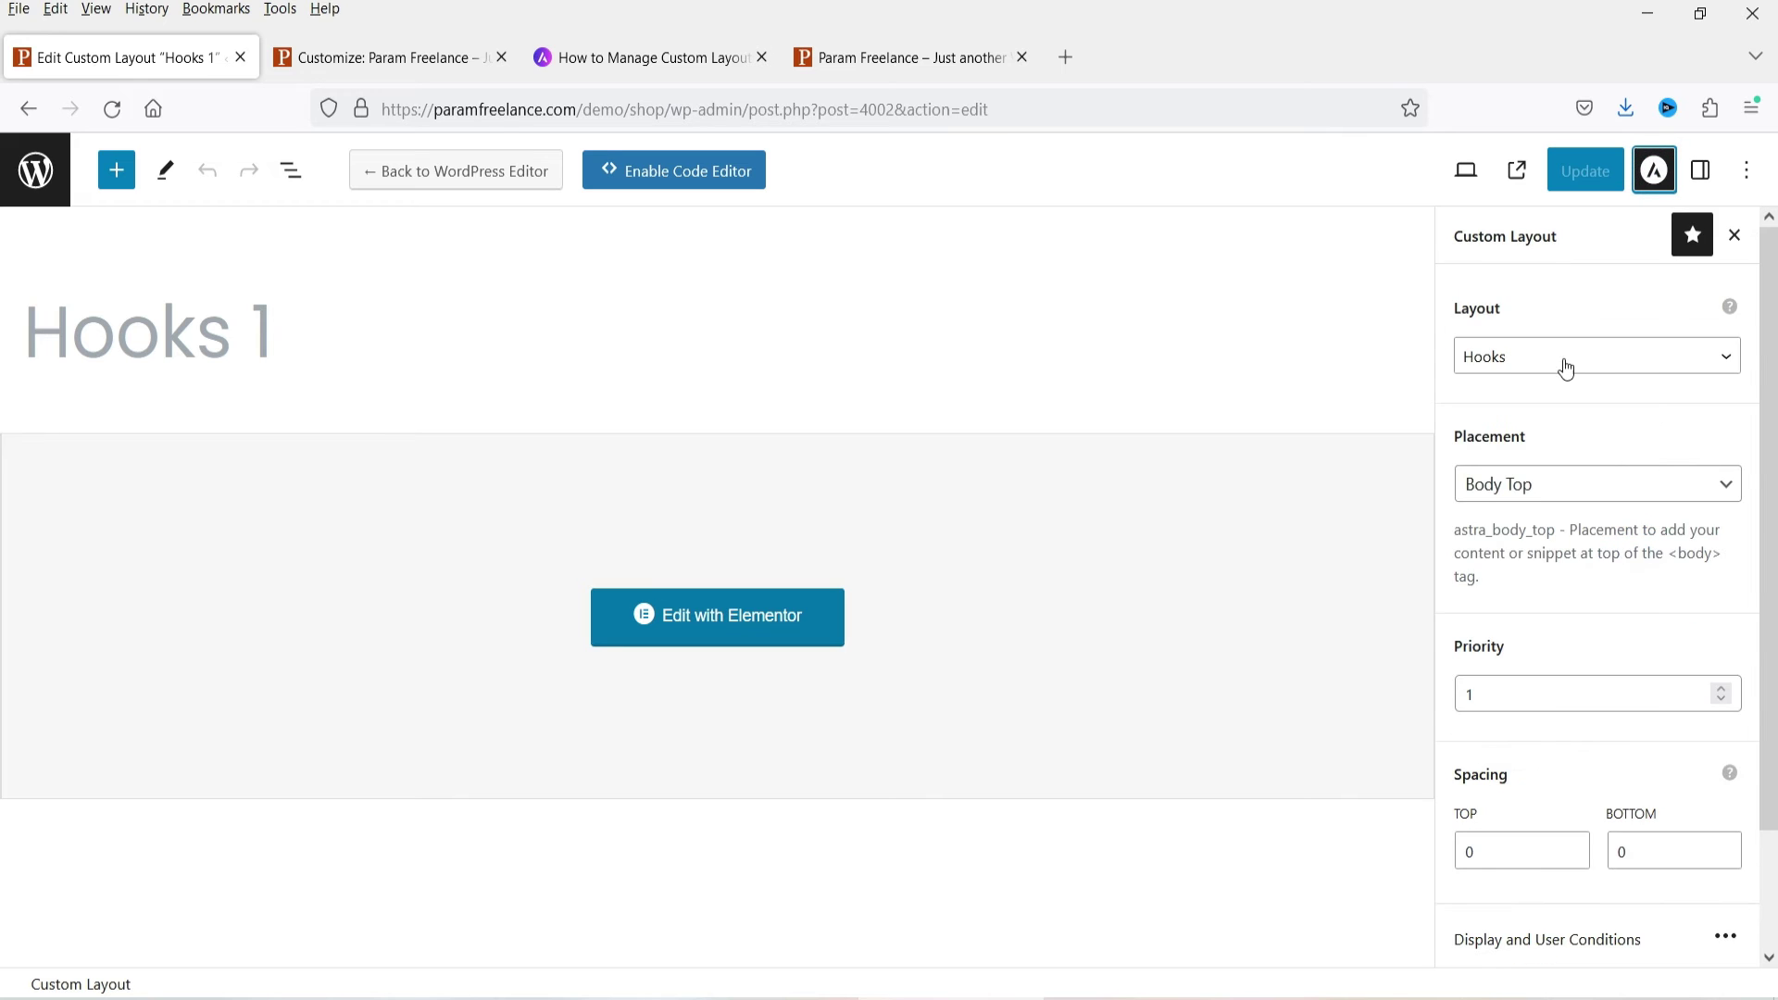
{"action": "scroll", "coordinate": [1655, 544], "scroll_direction": "down", "scroll_amount": 3}
{"action": "left_click", "coordinate": [1543, 815]}
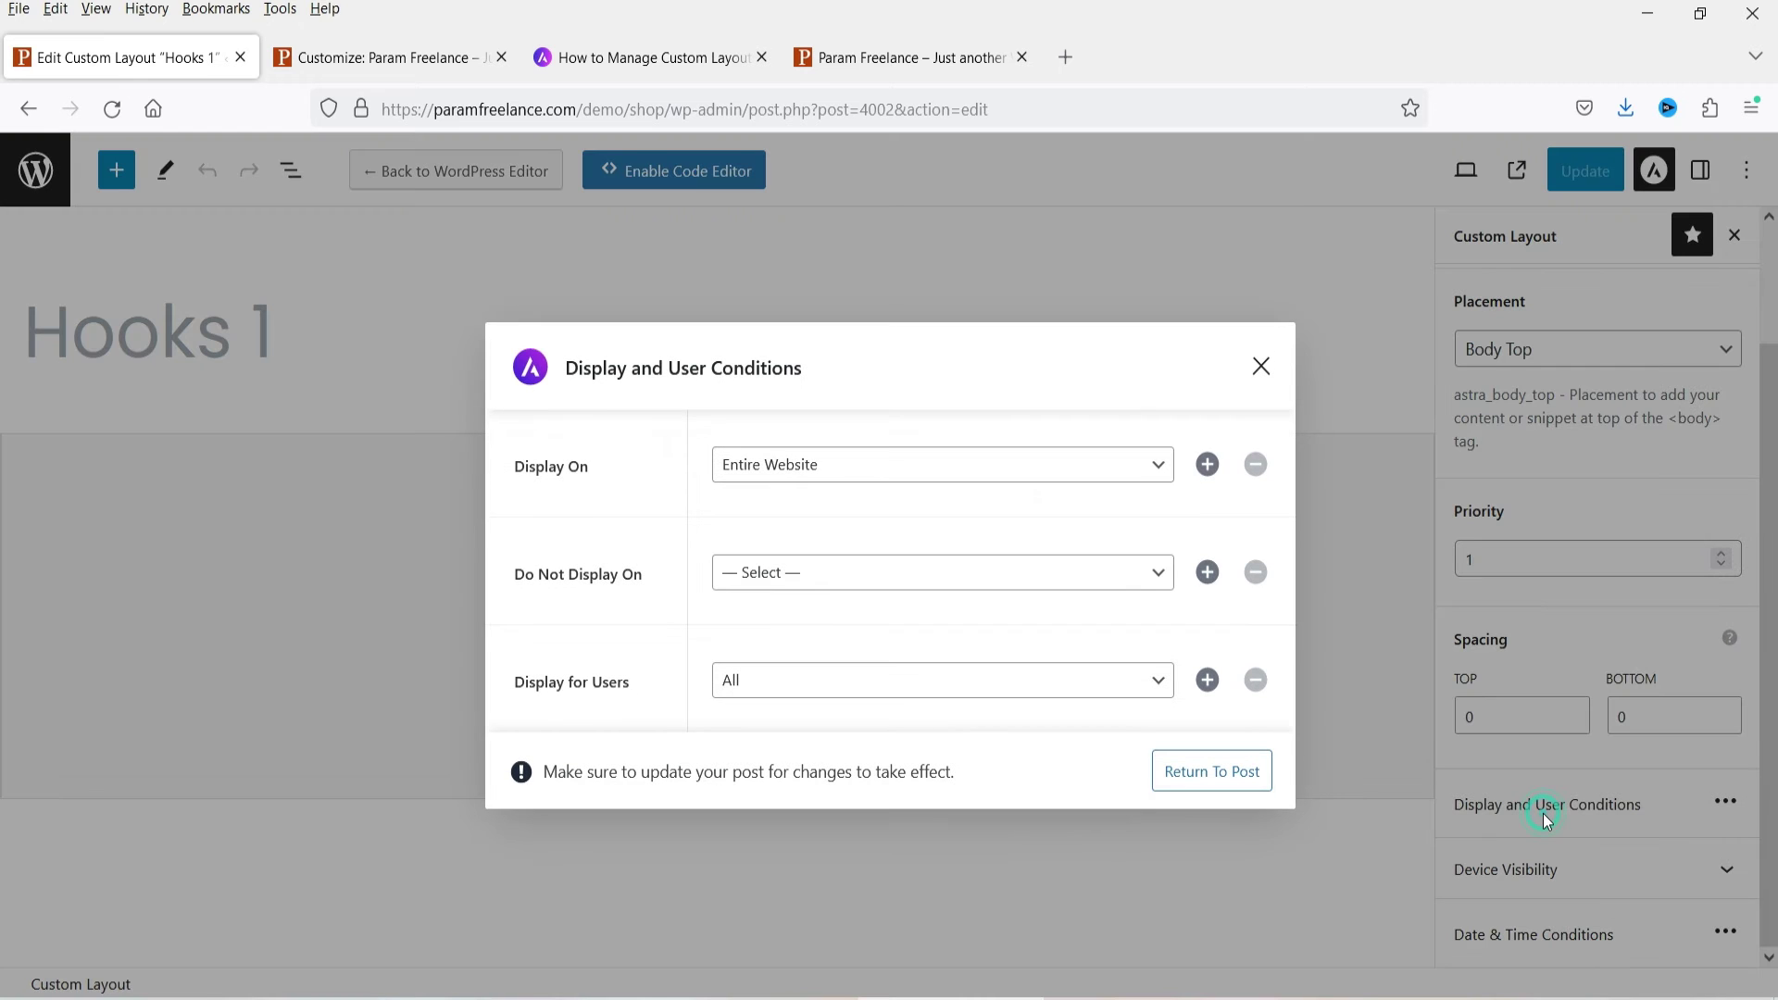
{"action": "left_click", "coordinate": [579, 696]}
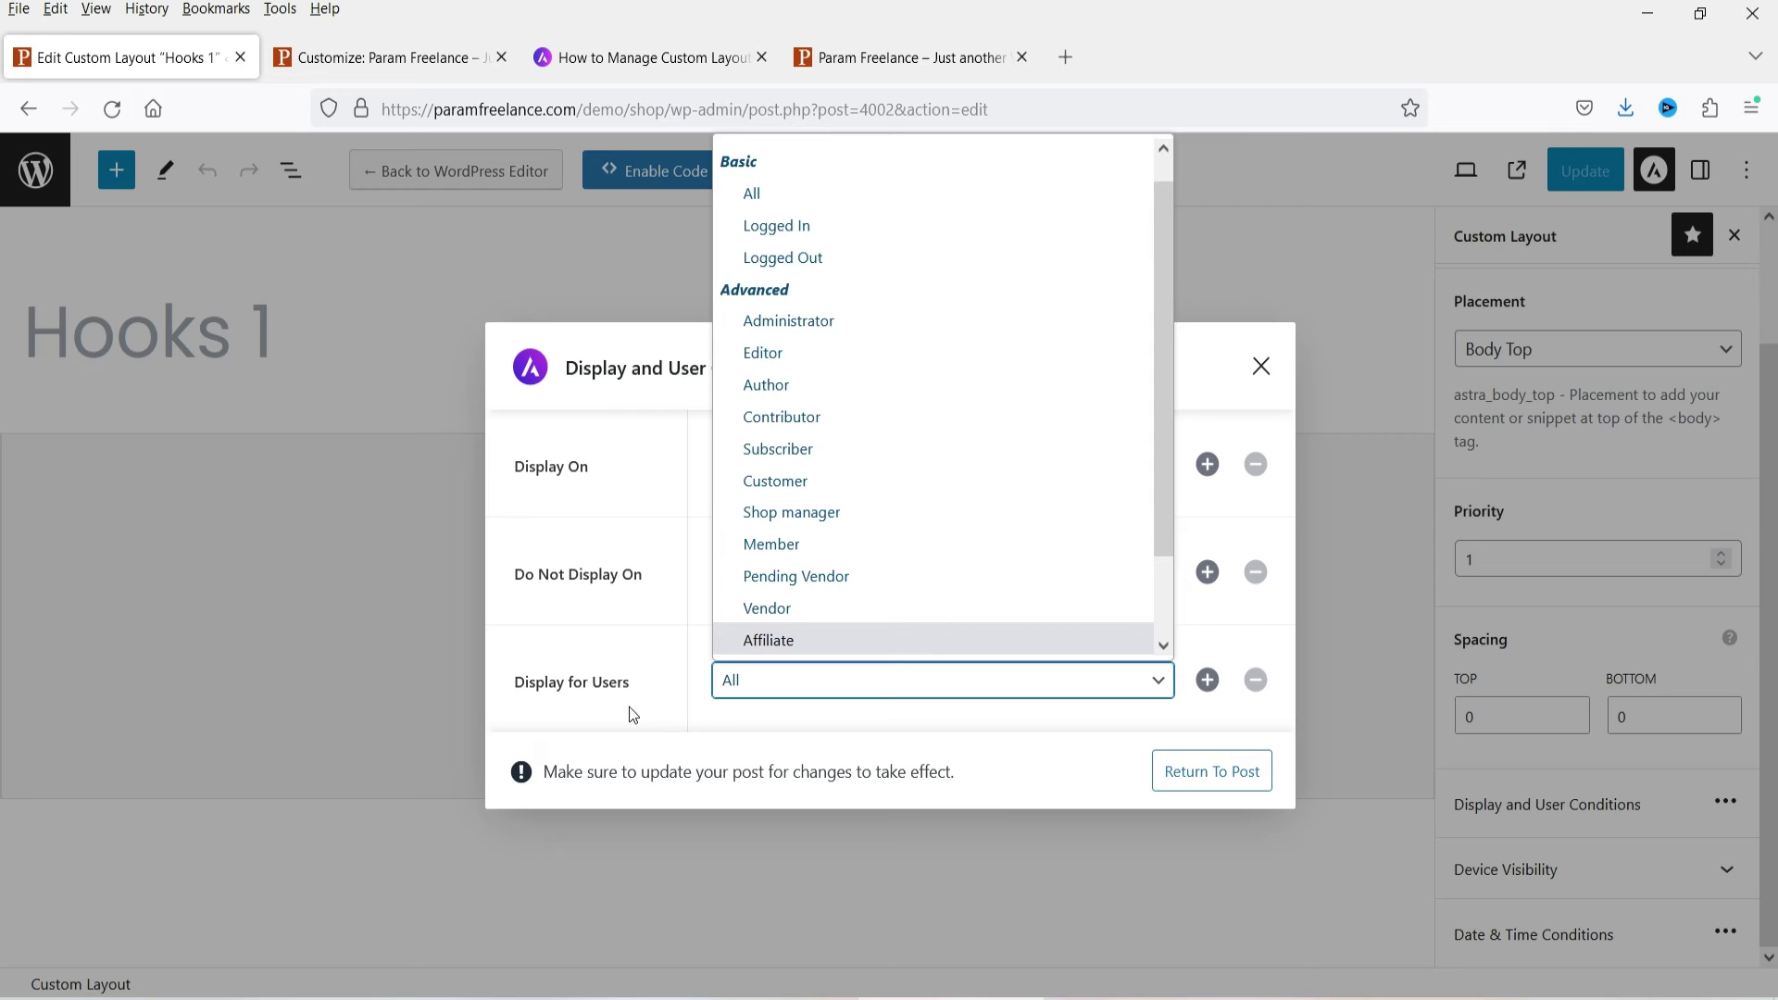
{"action": "left_click", "coordinate": [836, 257]}
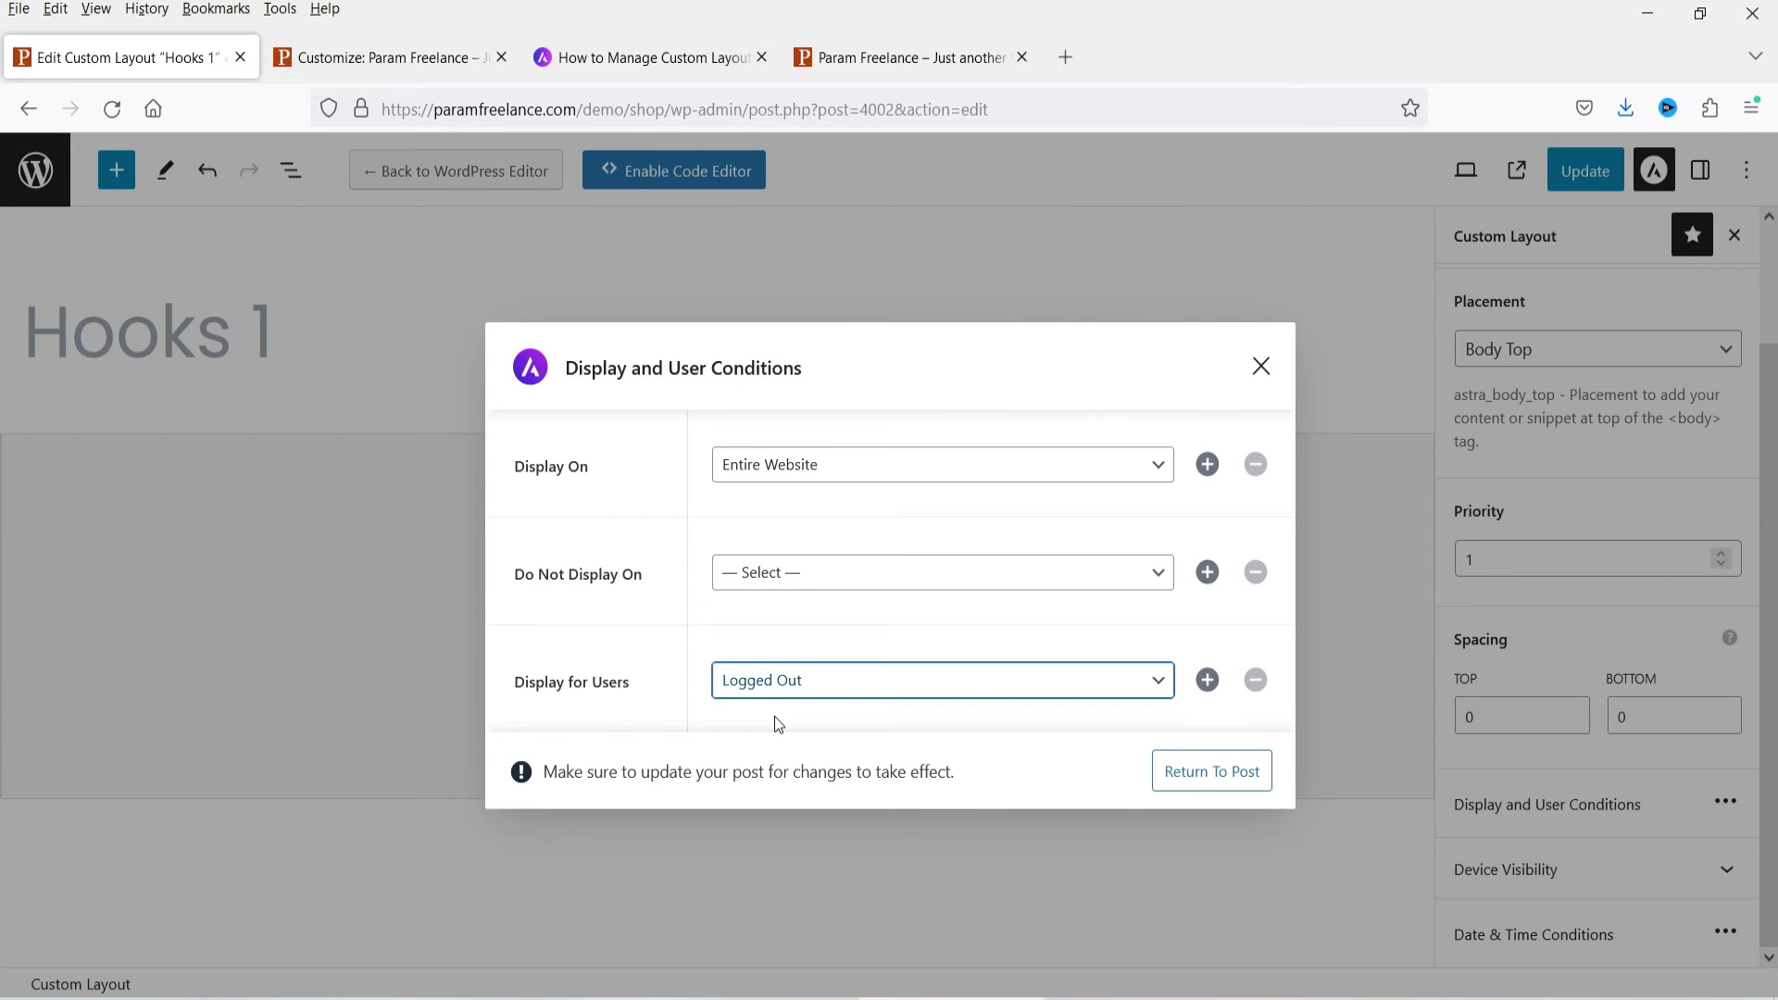
{"action": "left_click", "coordinate": [1218, 776]}
{"action": "left_click", "coordinate": [1596, 181]}
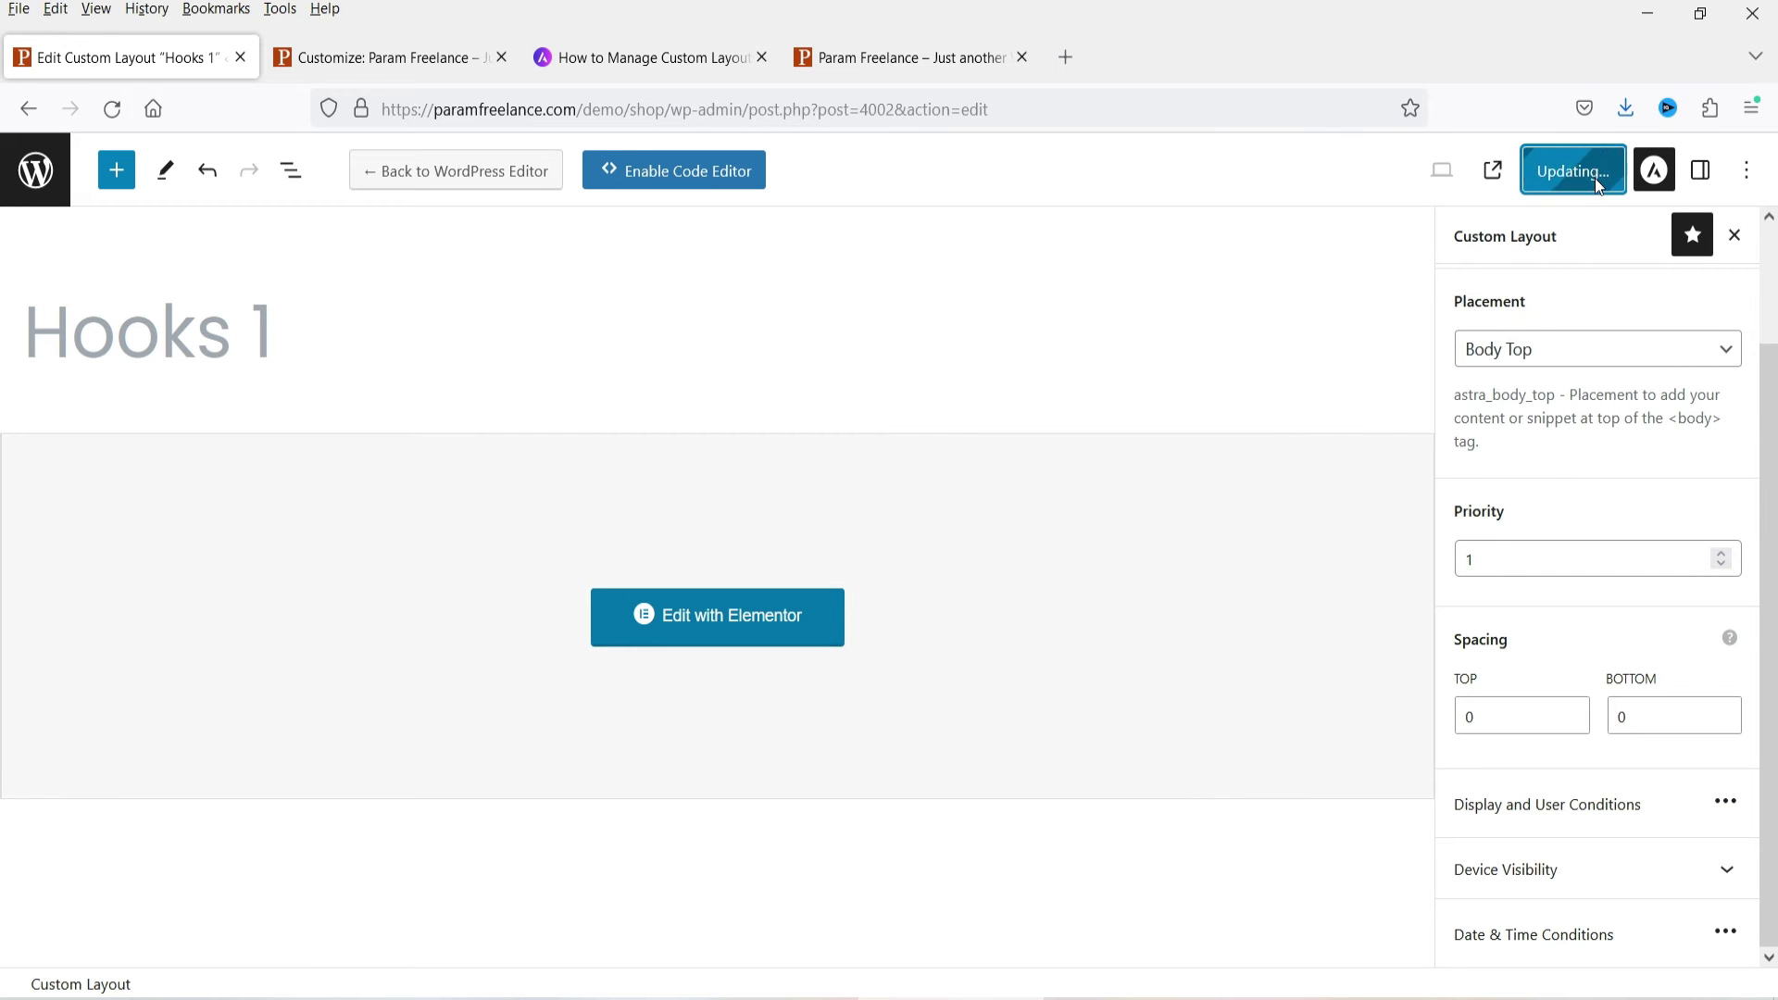
Reload the live home page in the logged-in browser and check whether the hook's block is shown
{"action": "left_click", "coordinate": [857, 63]}
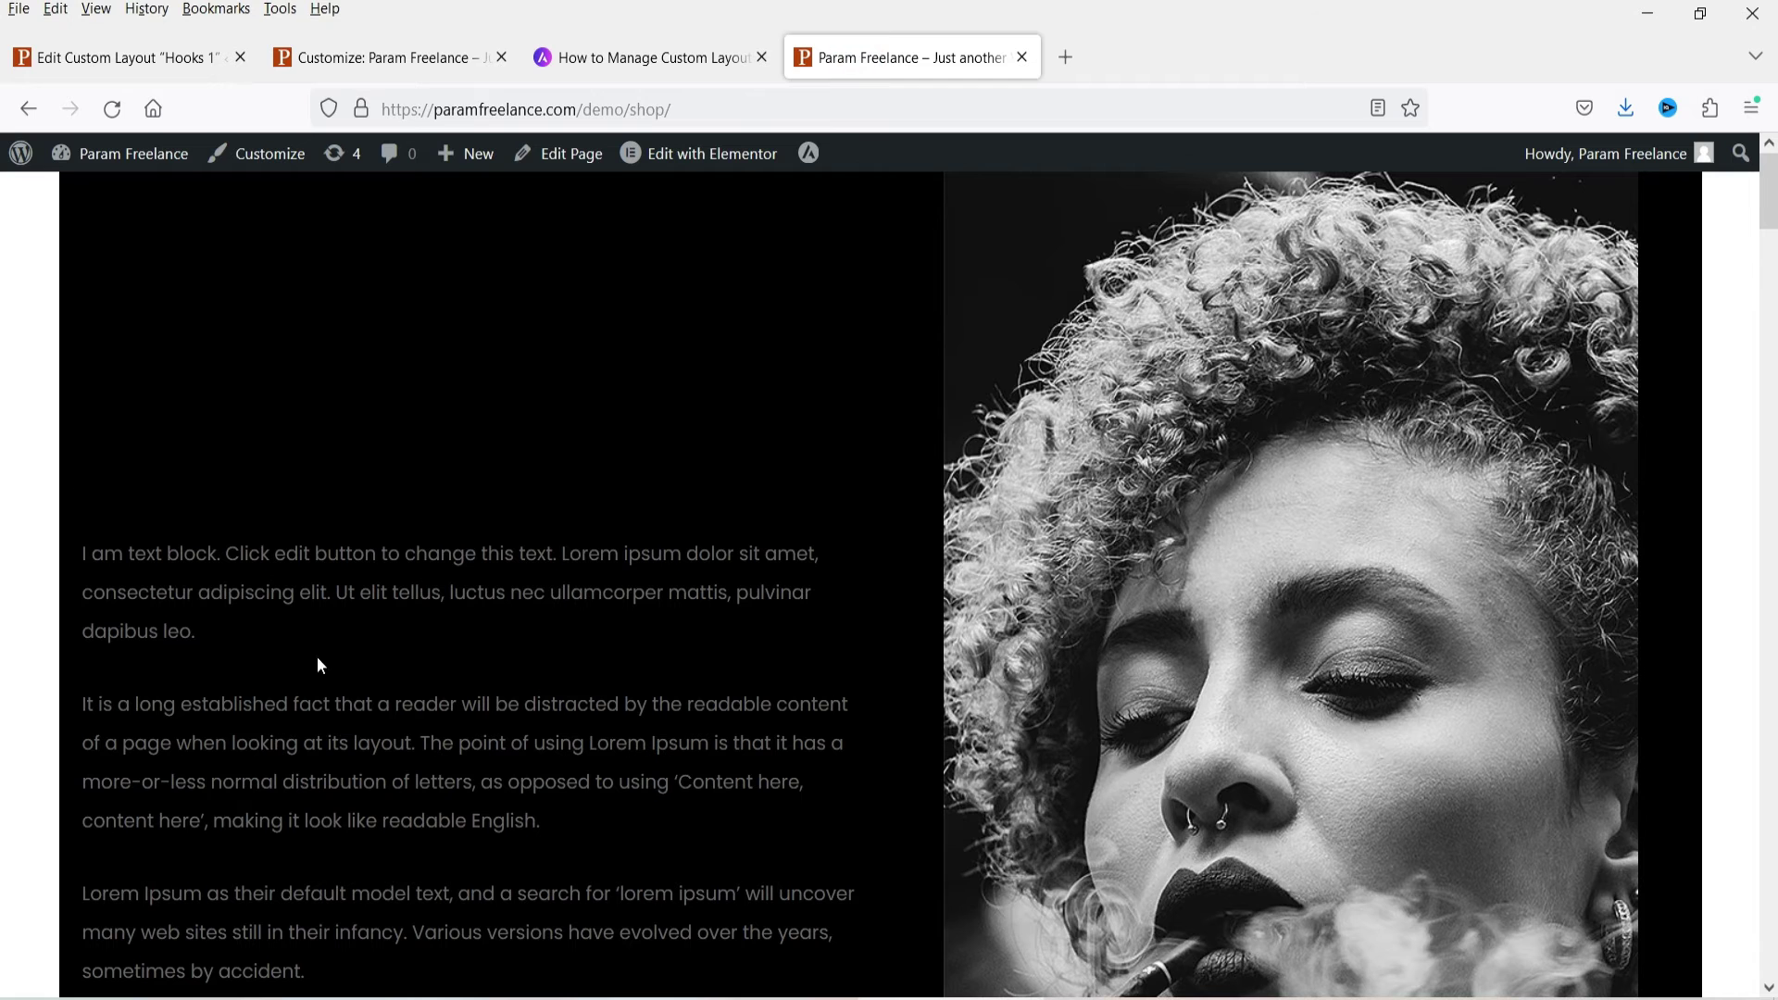
{"action": "left_click", "coordinate": [112, 110]}
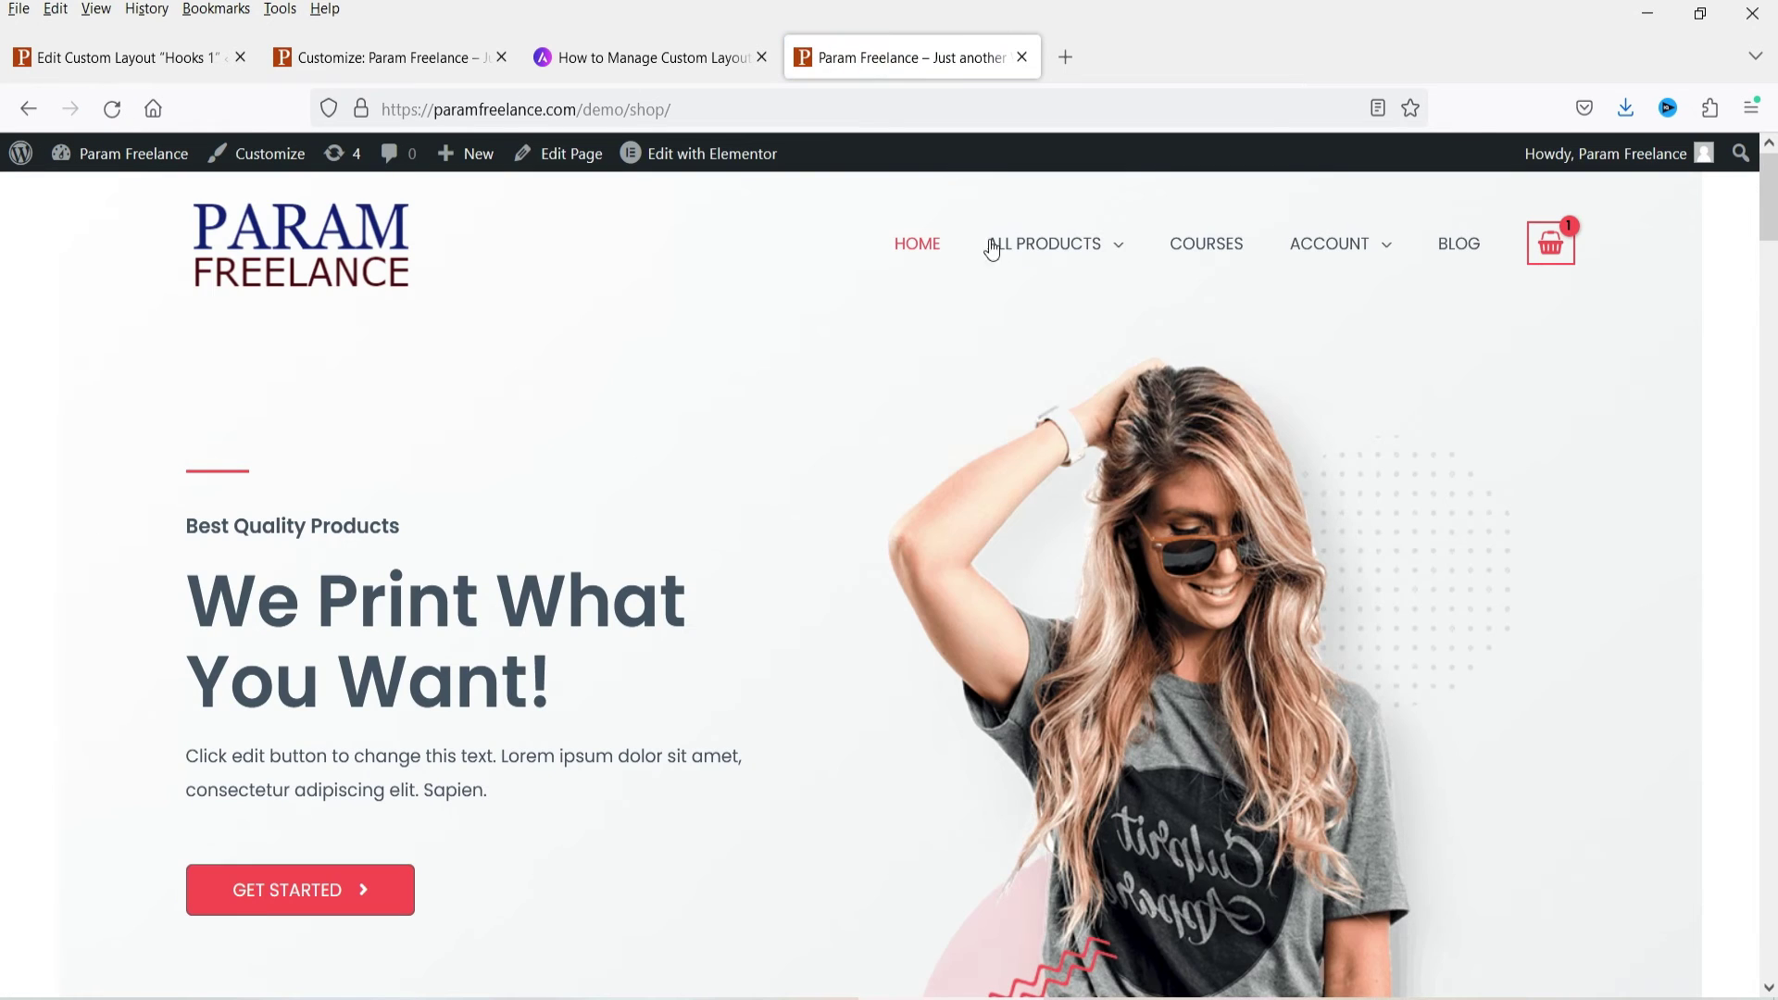
{"action": "mouse_move", "coordinate": [987, 246]}
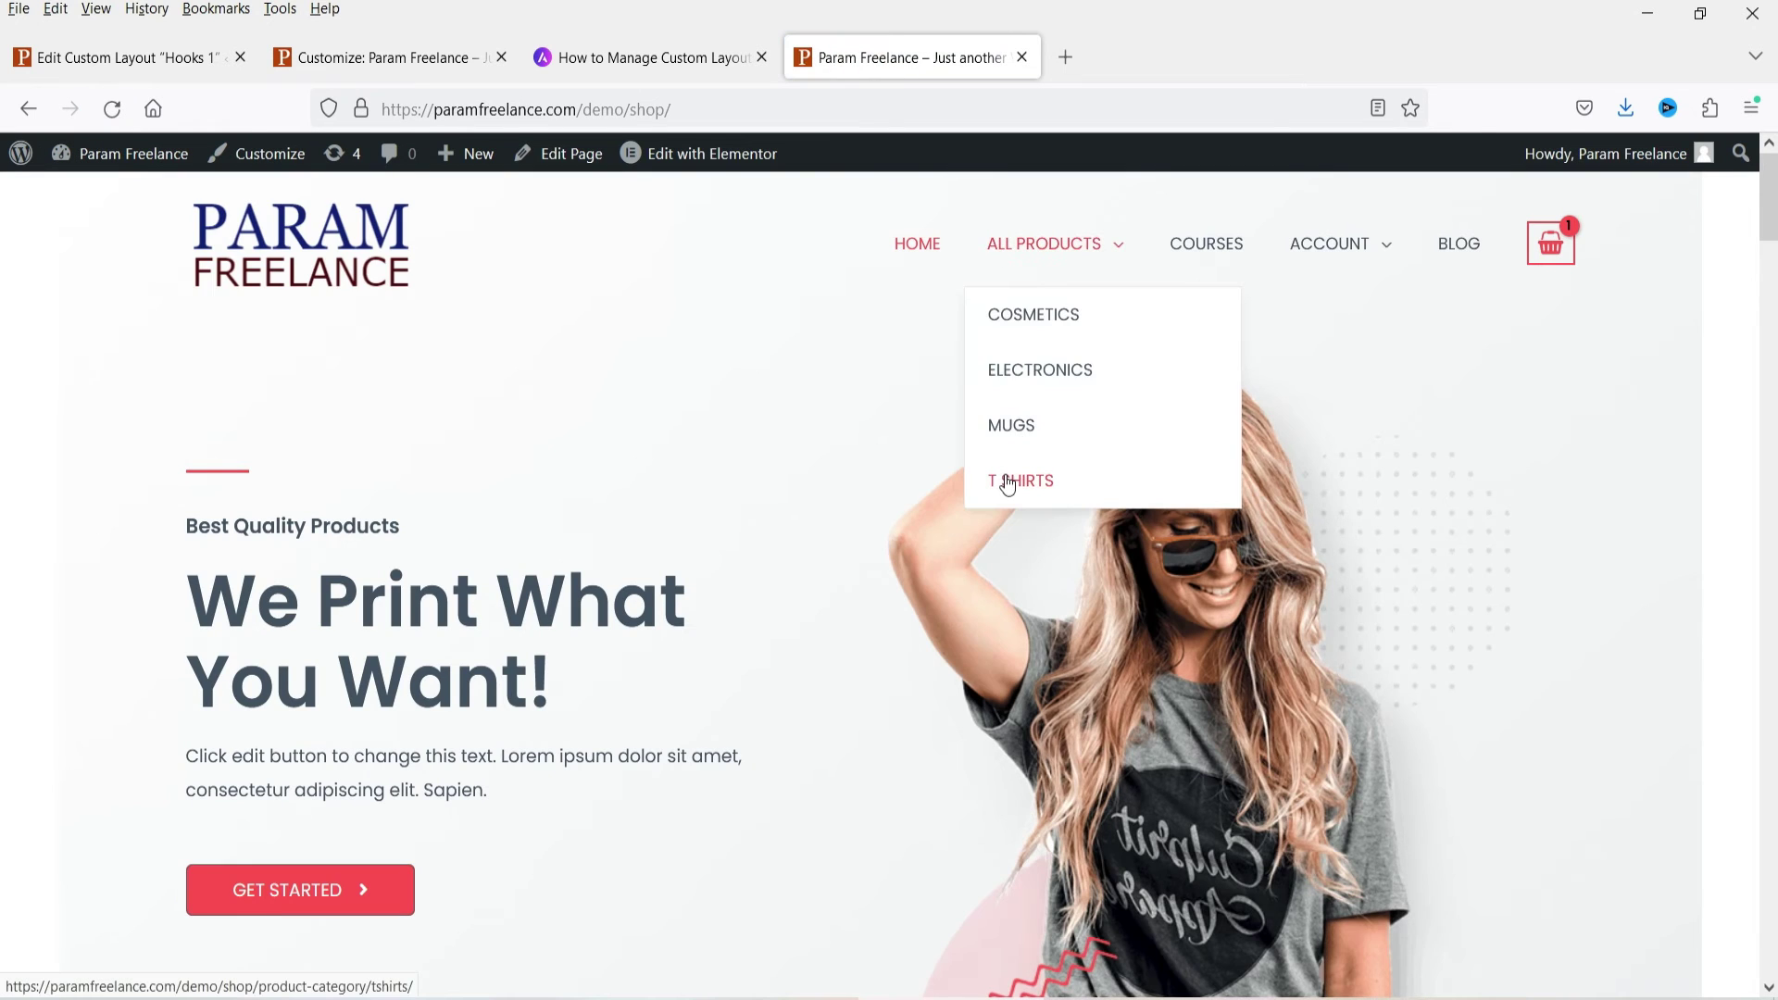
Switch to Chrome, open paramfreelance.com/demo/shop/ as a logged-out visitor and check the hook's block above the site header
{"action": "left_click", "coordinate": [708, 104]}
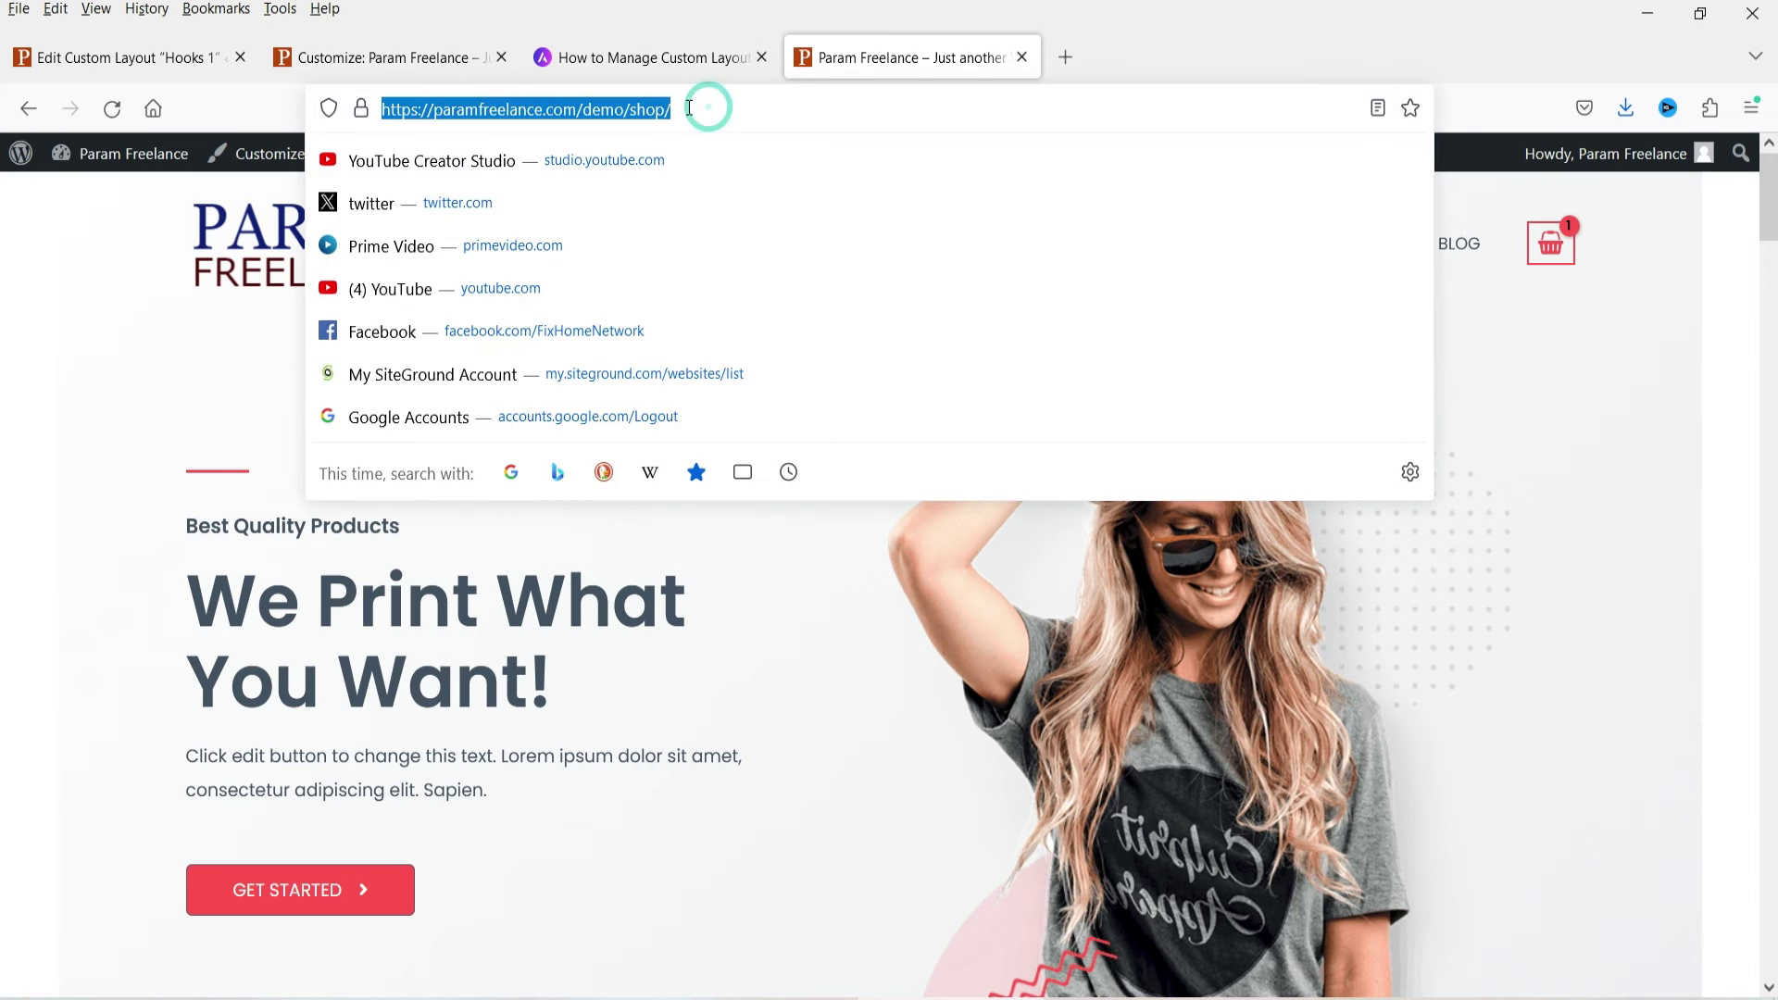
{"action": "left_click", "coordinate": [5, 454]}
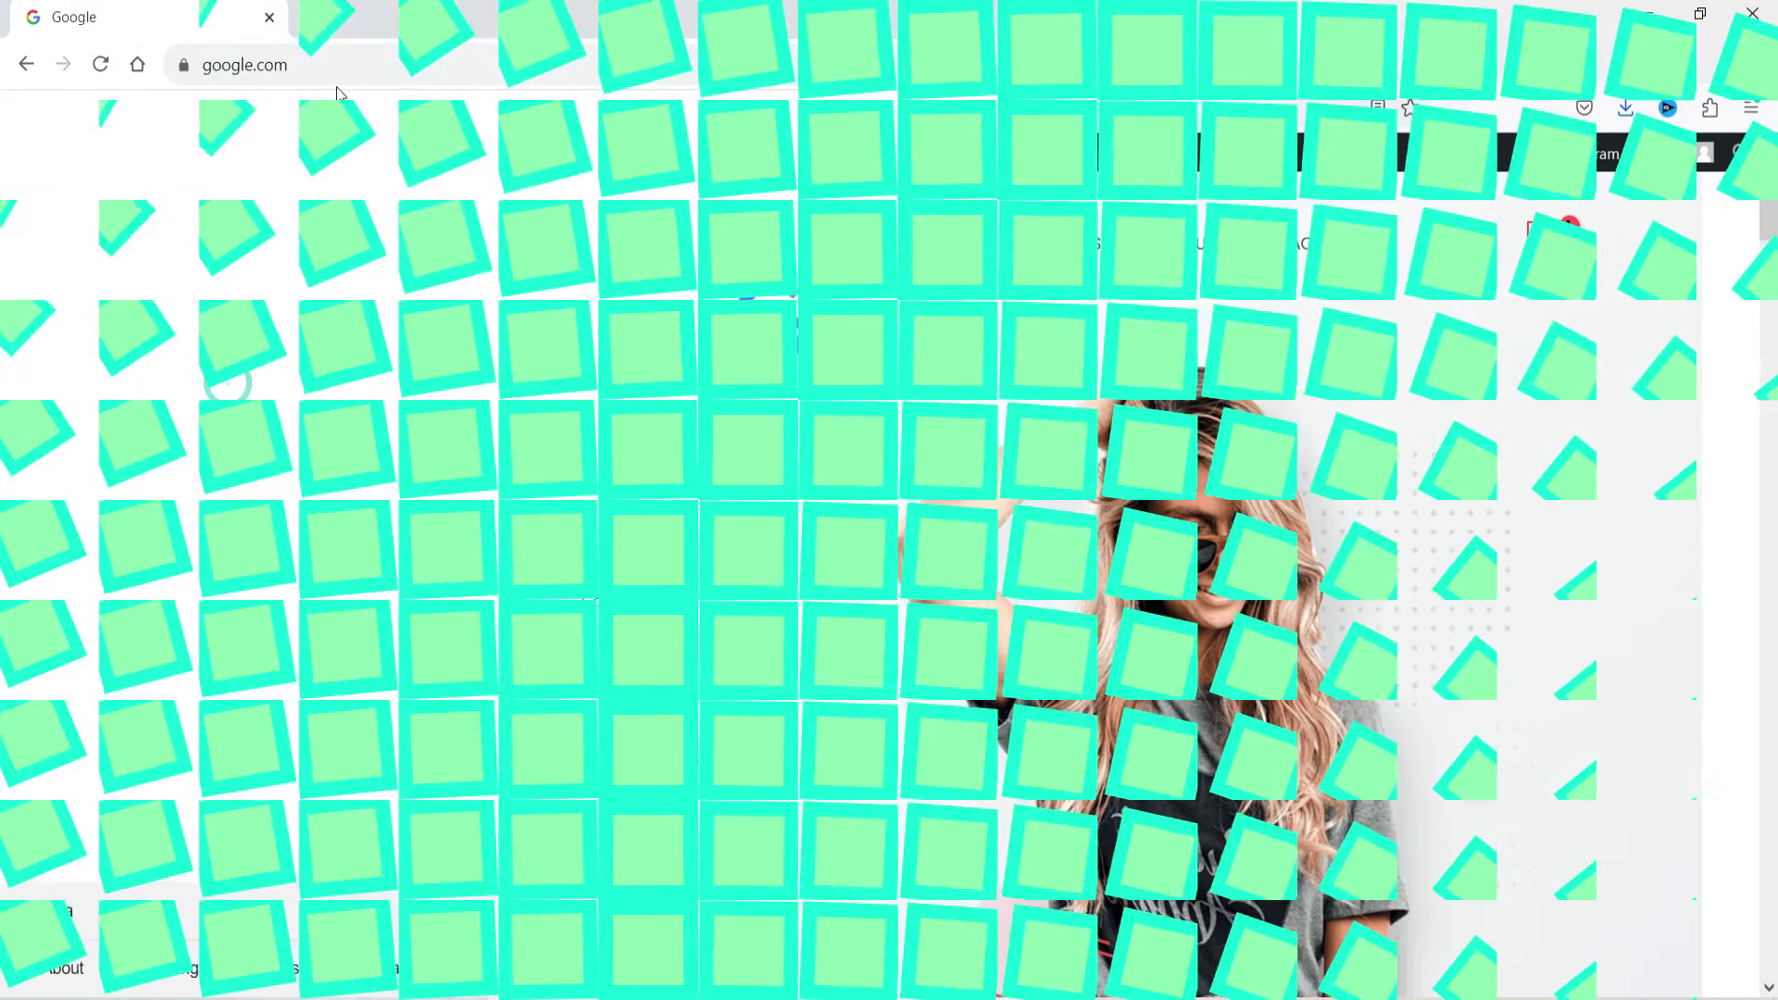
{"action": "left_click", "coordinate": [379, 64]}
{"action": "type", "text": "paramfreelance.com/demo/shop/"}
{"action": "key", "text": "Return"}
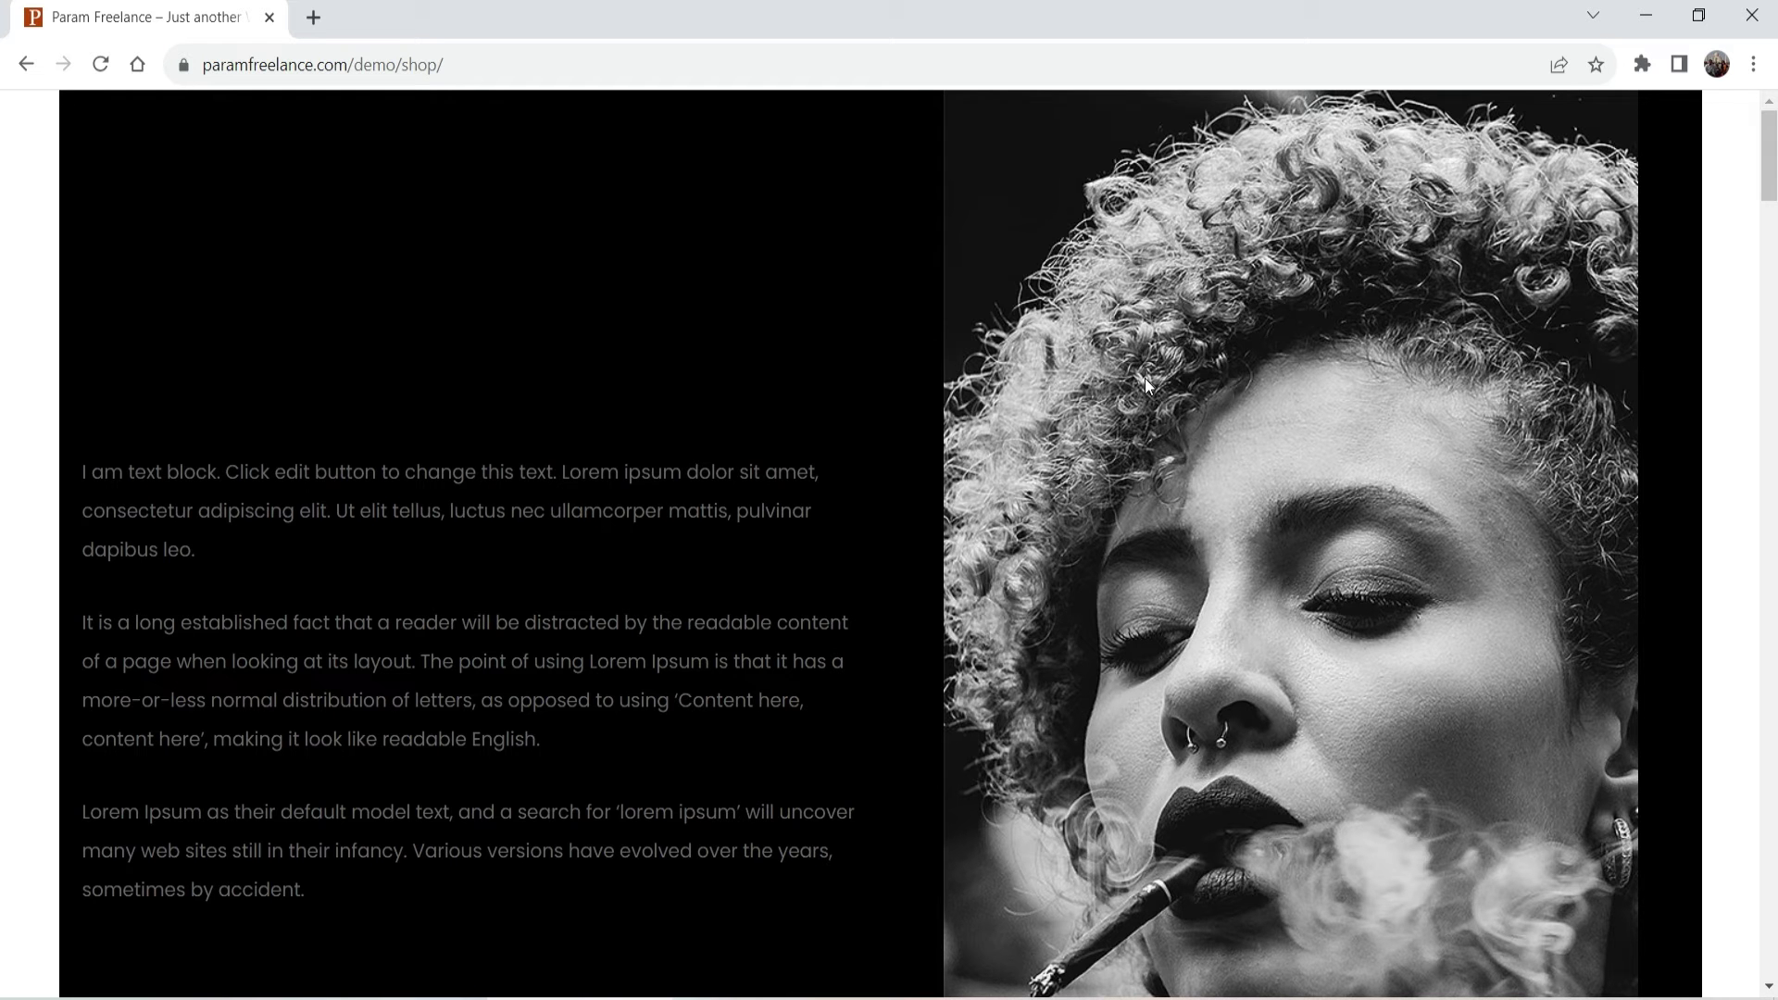
{"action": "scroll", "coordinate": [1078, 385], "scroll_direction": "down", "scroll_amount": 8}
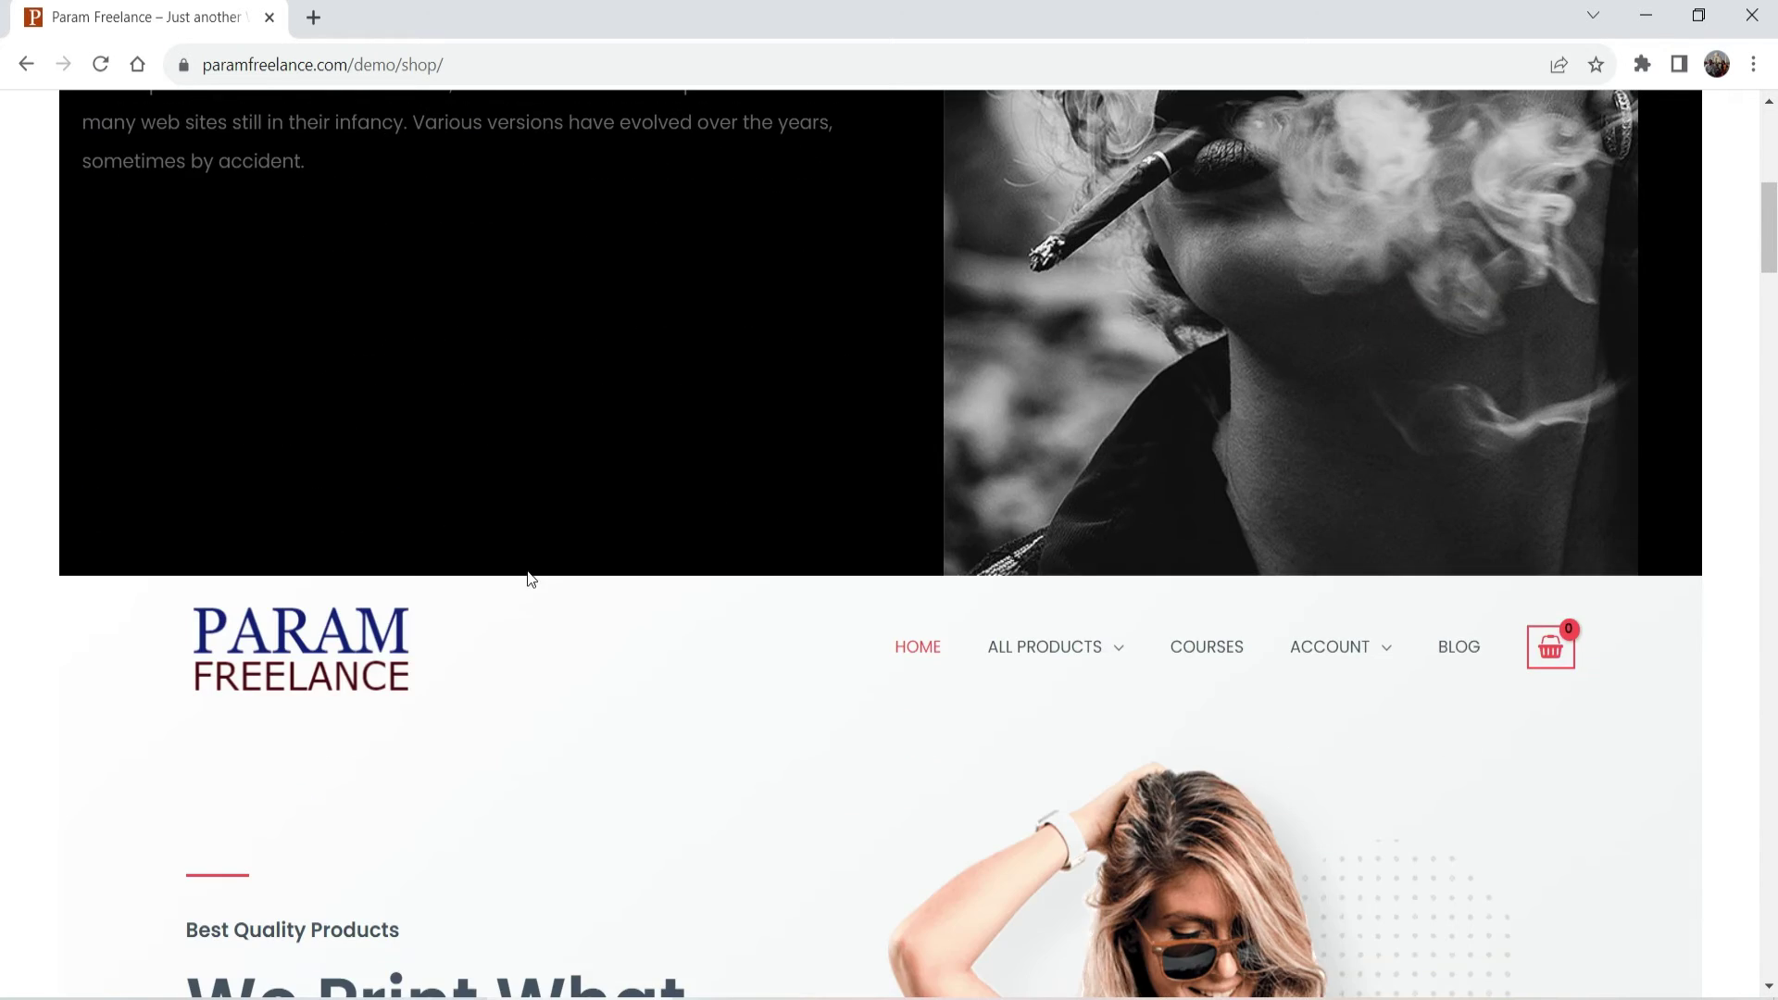
{"action": "scroll", "coordinate": [559, 575], "scroll_direction": "up", "scroll_amount": 8}
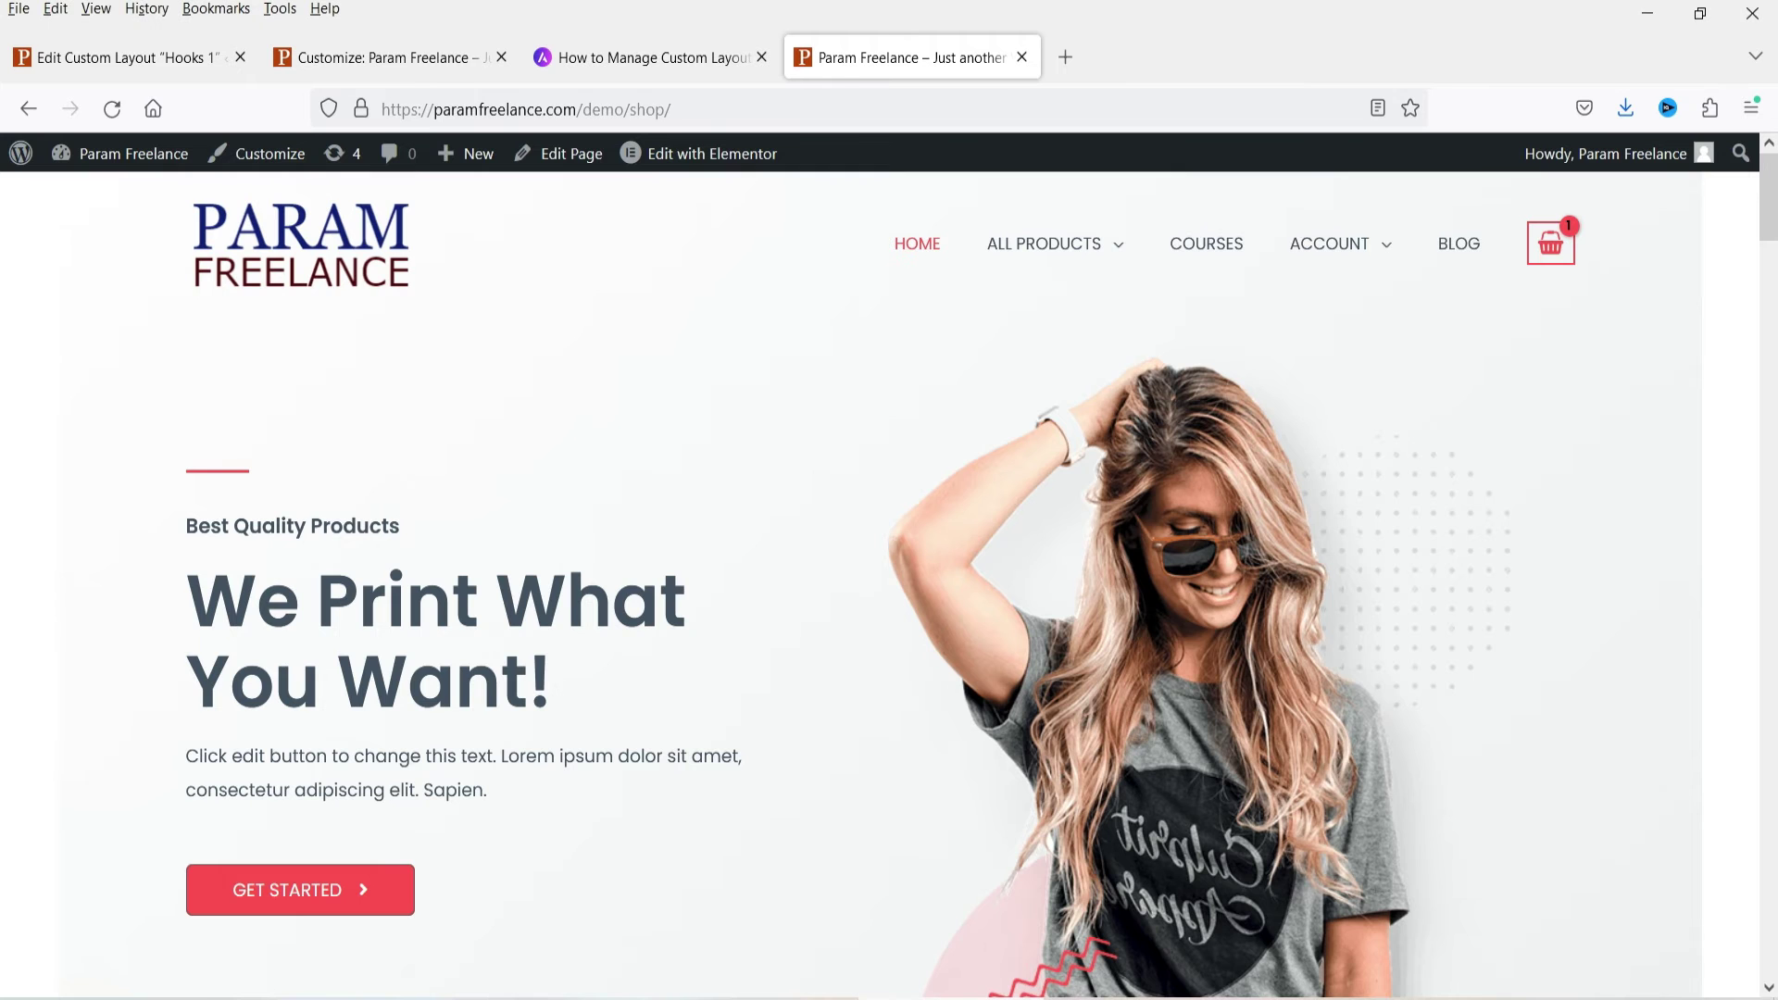
Return to the Custom Layouts list in the logged-in browser and move the Hooks 1 layout to the trash
{"action": "left_click", "coordinate": [80, 57]}
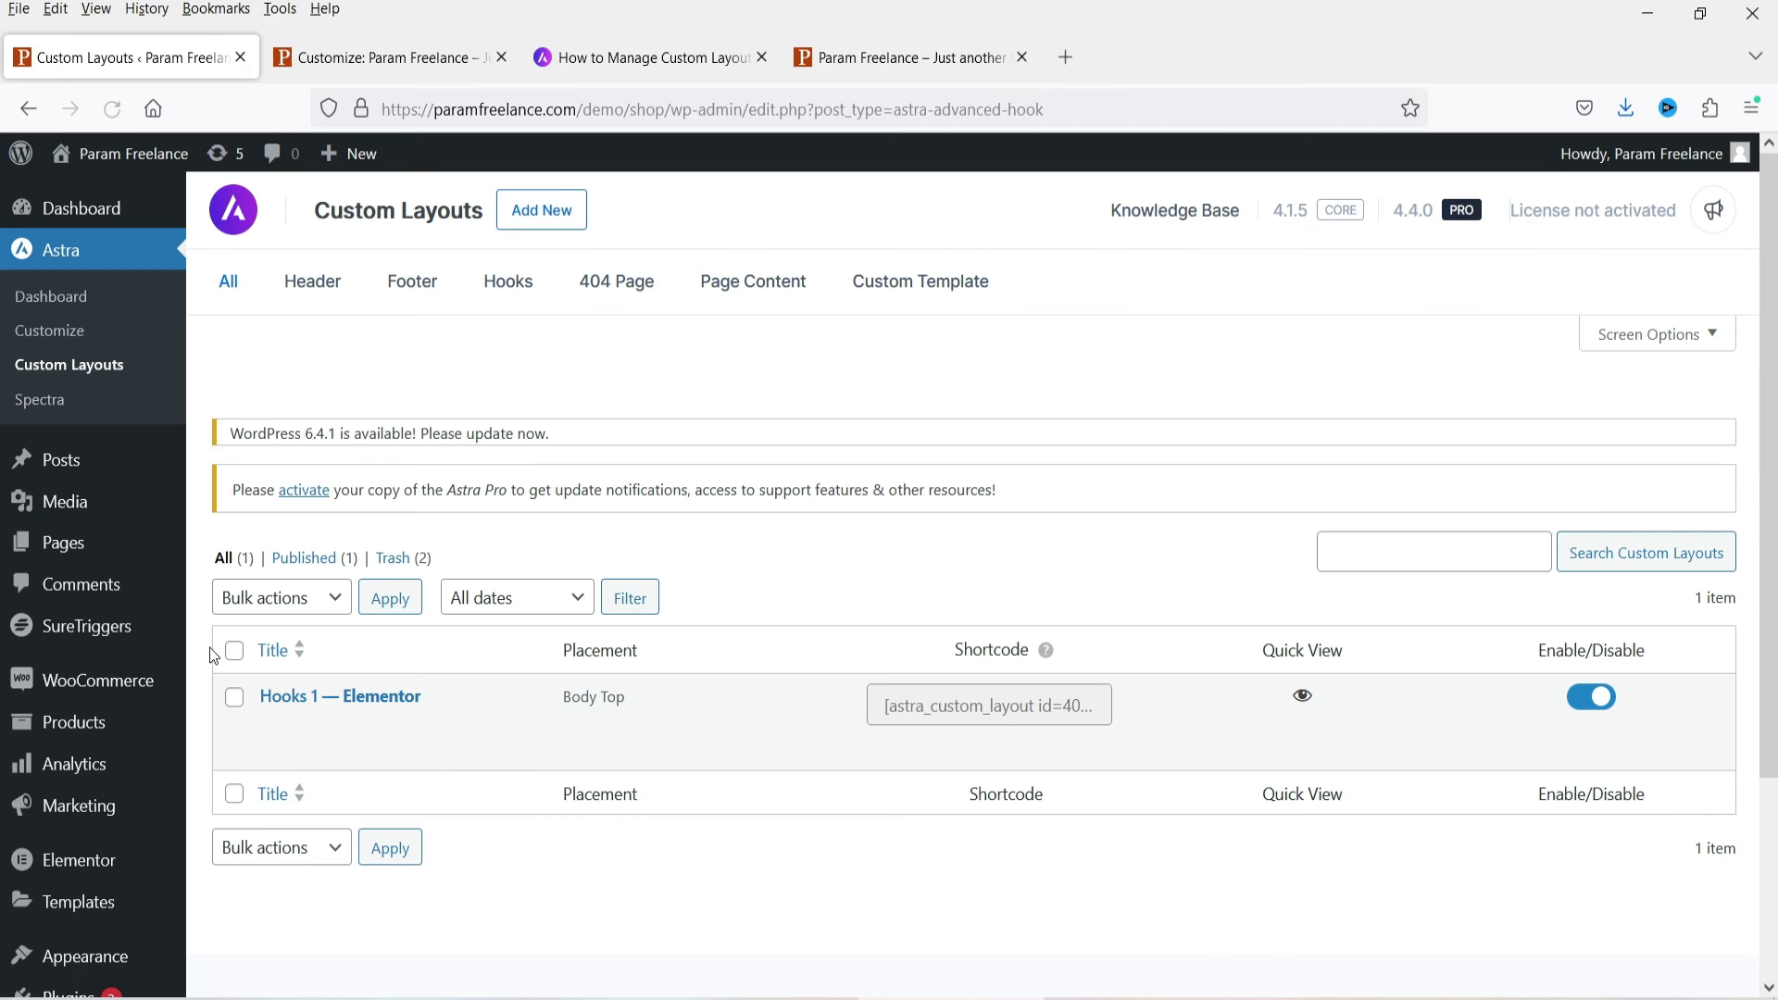
{"action": "left_click", "coordinate": [390, 725]}
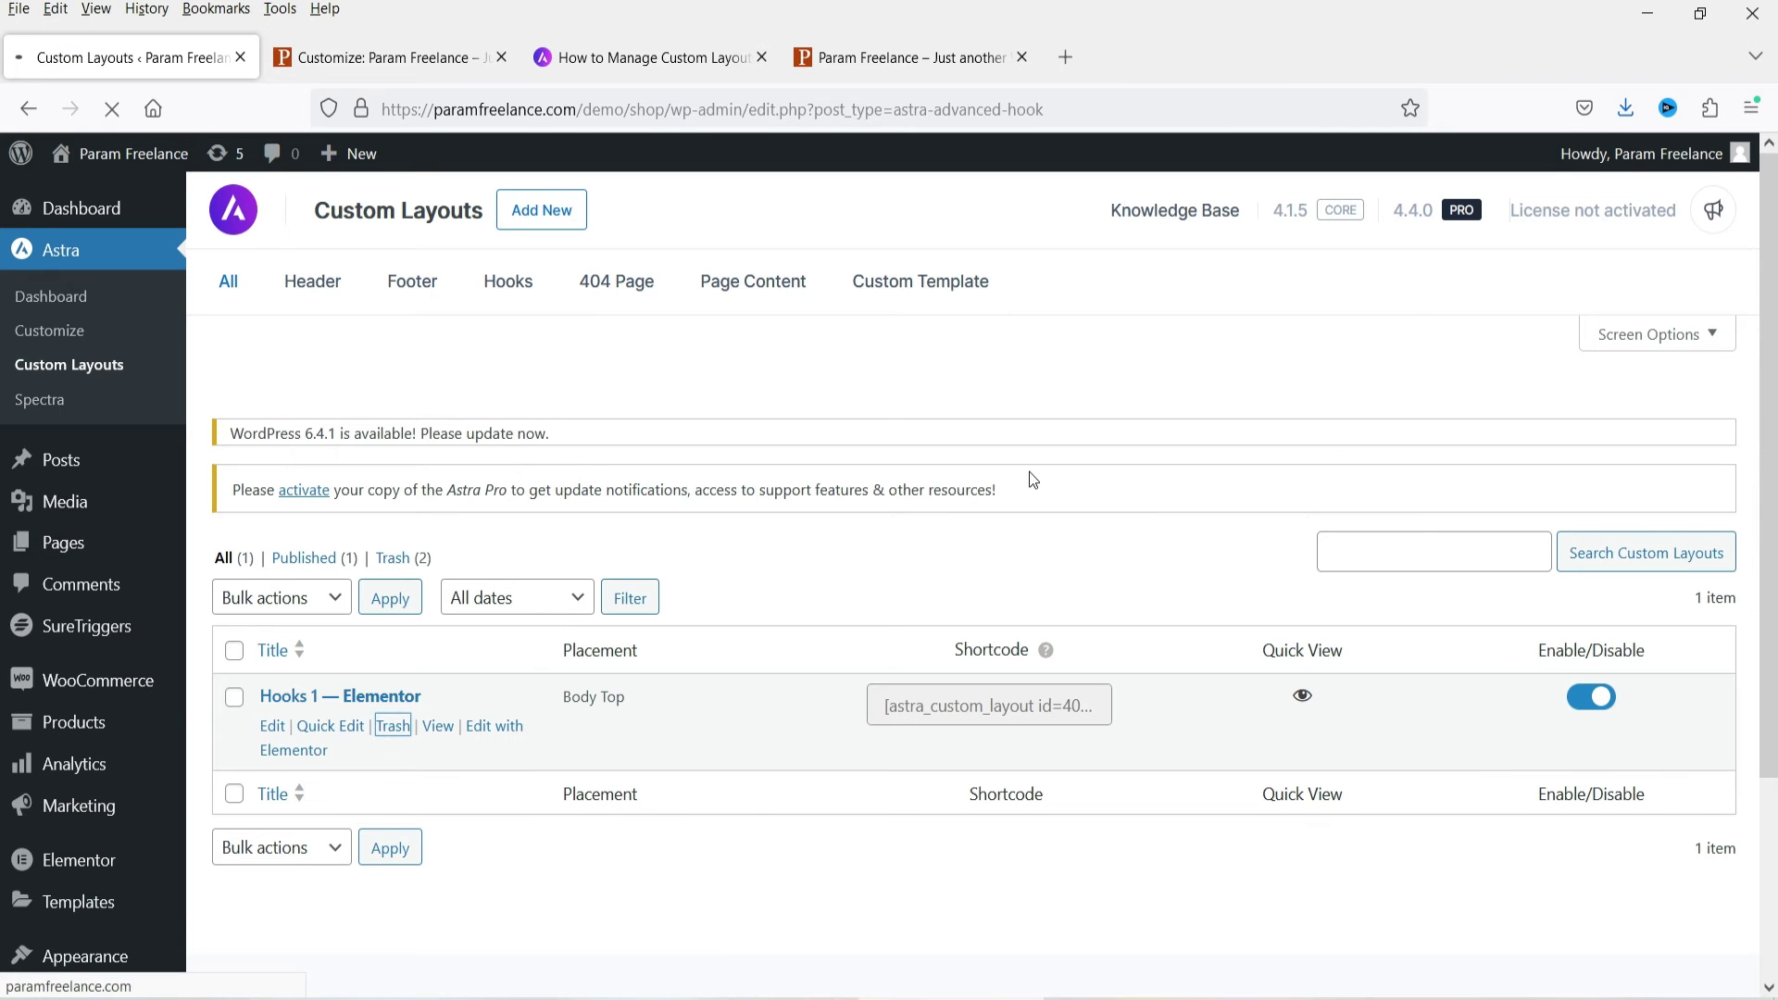
Add a new custom layout of type Inside Post/Page and title it "inside page 1"
{"action": "left_click", "coordinate": [563, 229]}
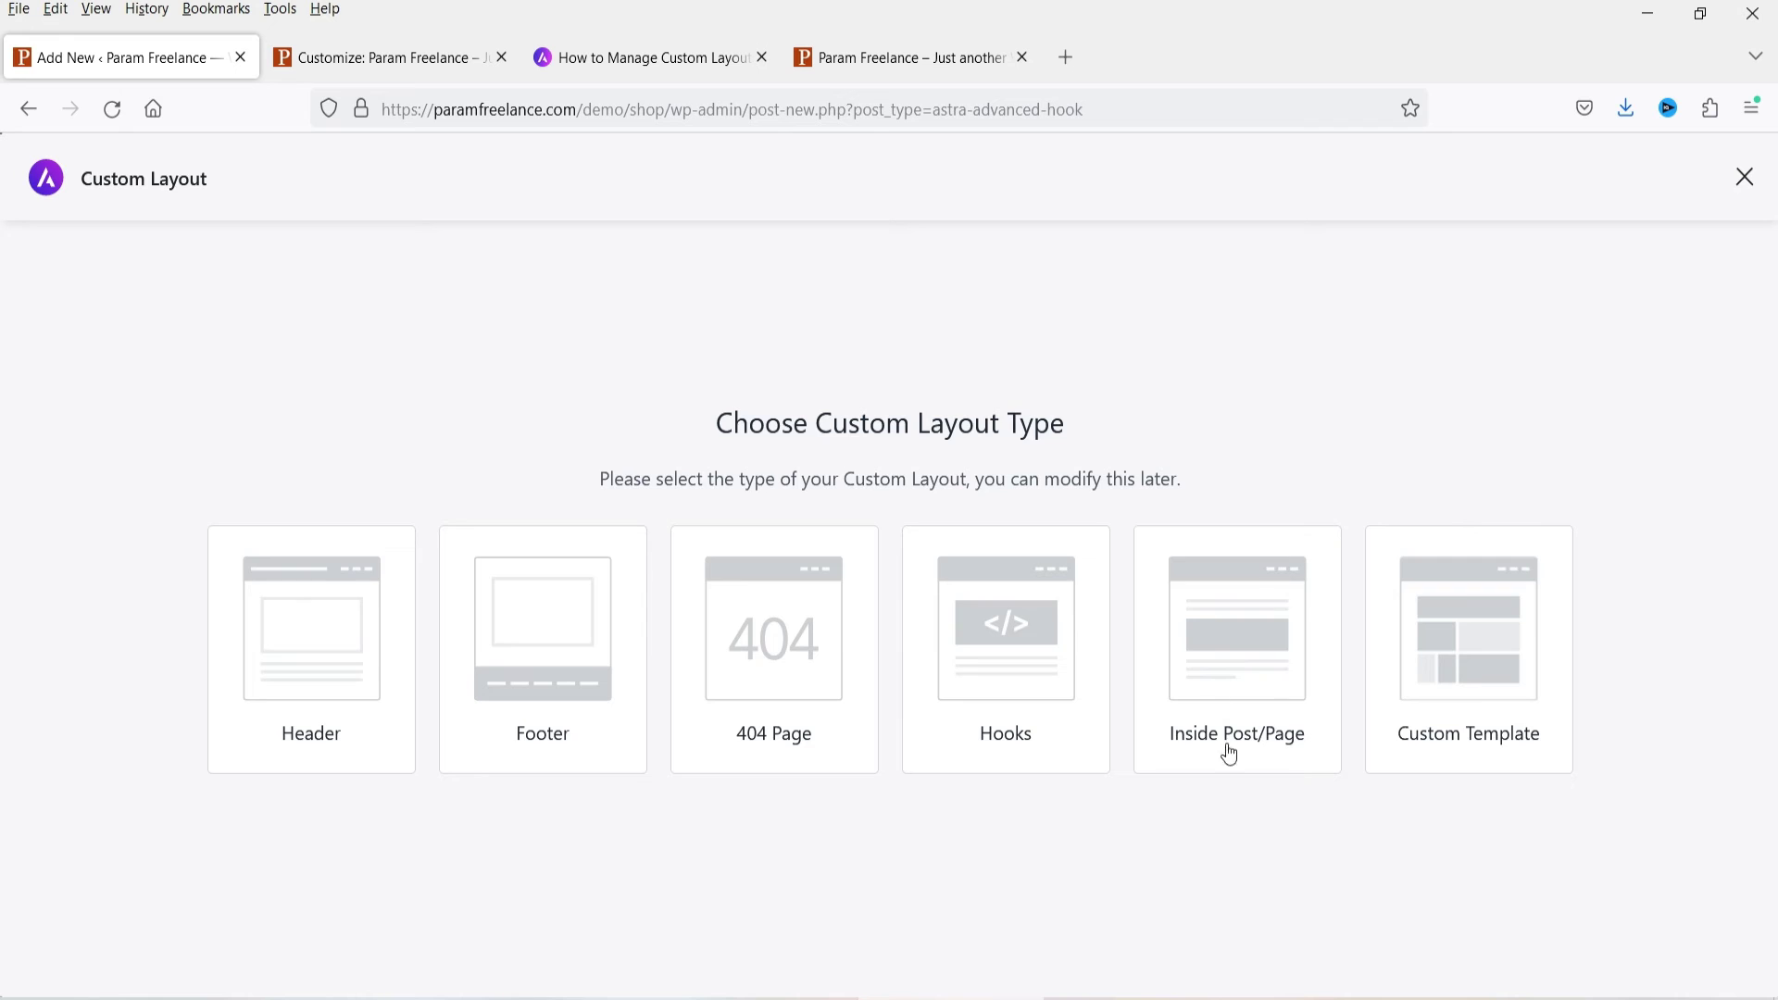
{"action": "left_click", "coordinate": [1213, 635]}
{"action": "left_click", "coordinate": [280, 377]}
{"action": "type", "text": "inside page 1"}
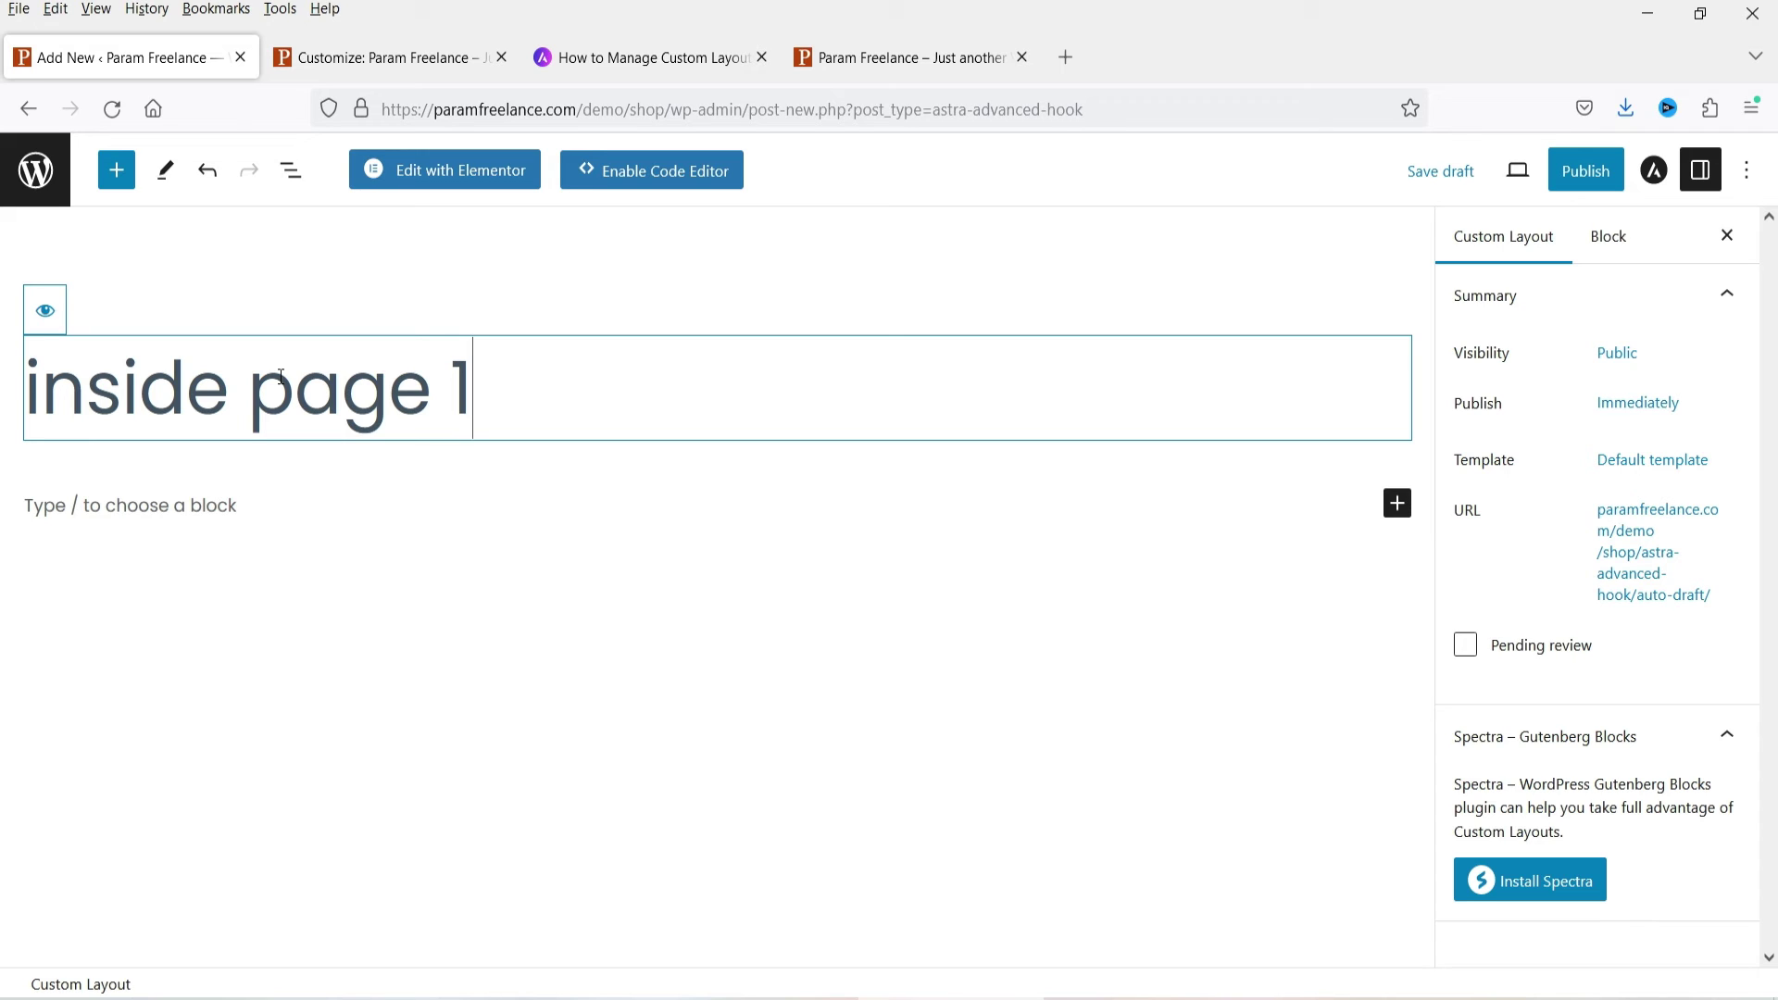
Set the layout's location on the post/page to After certain number of blocks, with 5 blocks
{"action": "left_click", "coordinate": [1655, 171]}
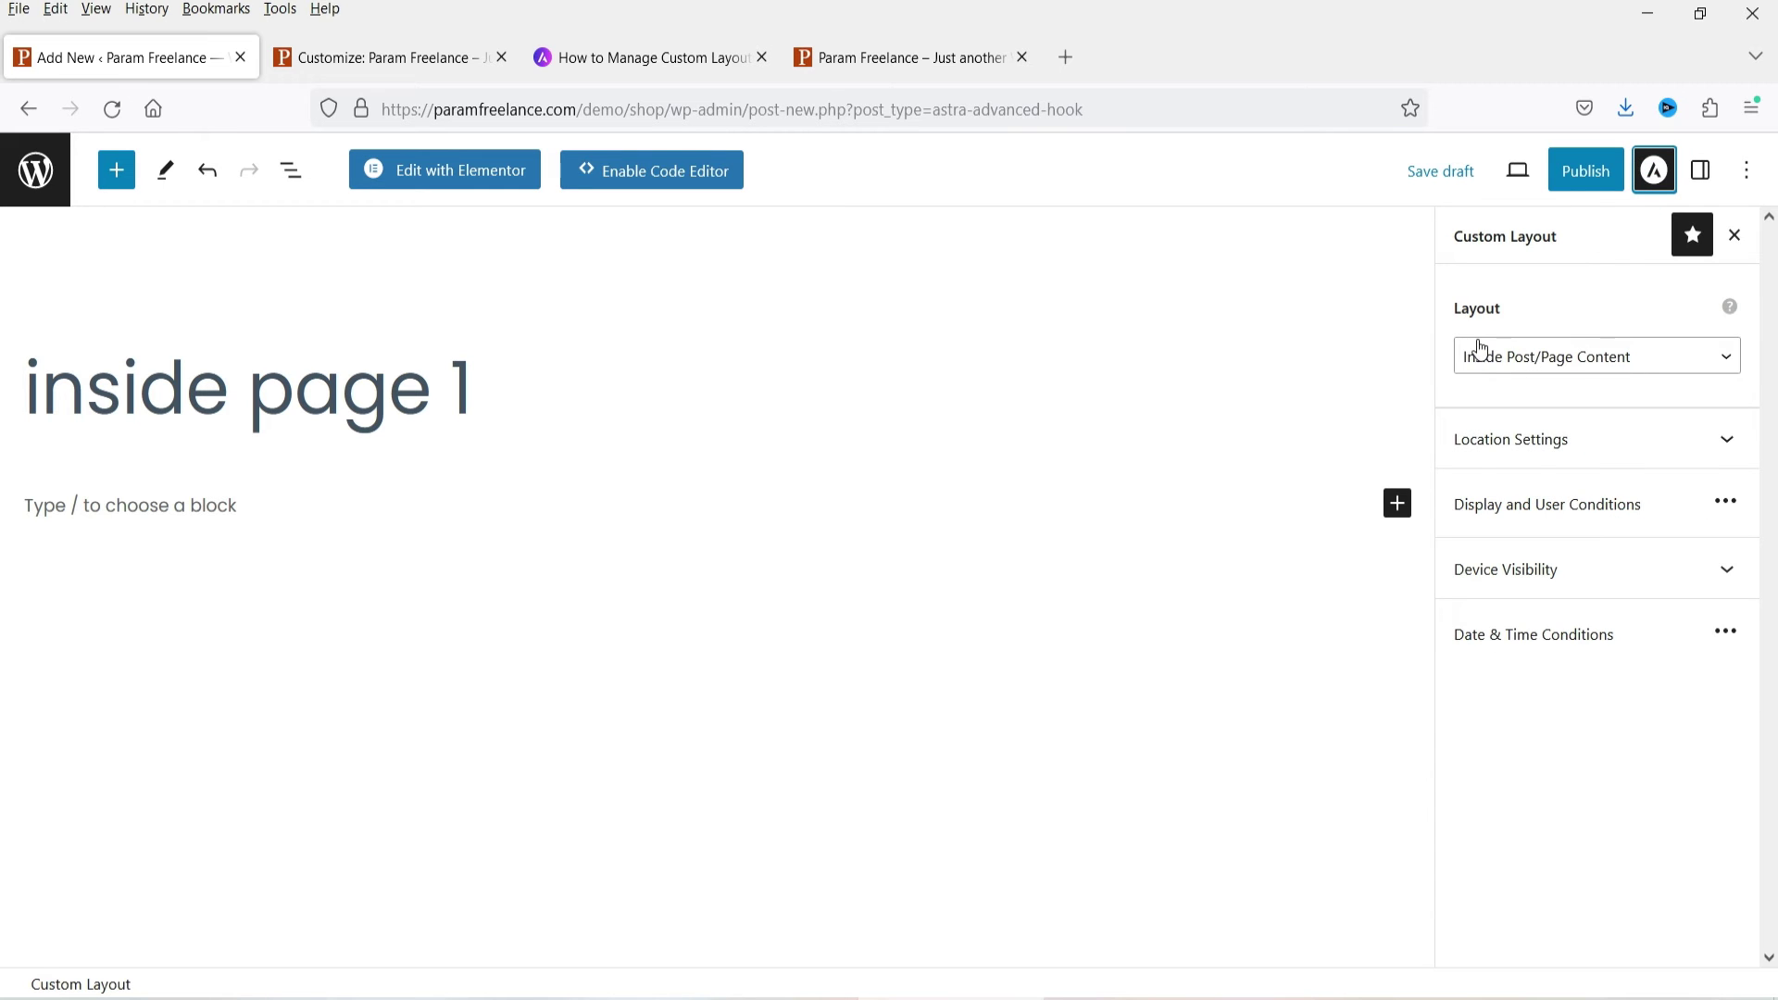
{"action": "left_click", "coordinate": [1574, 443]}
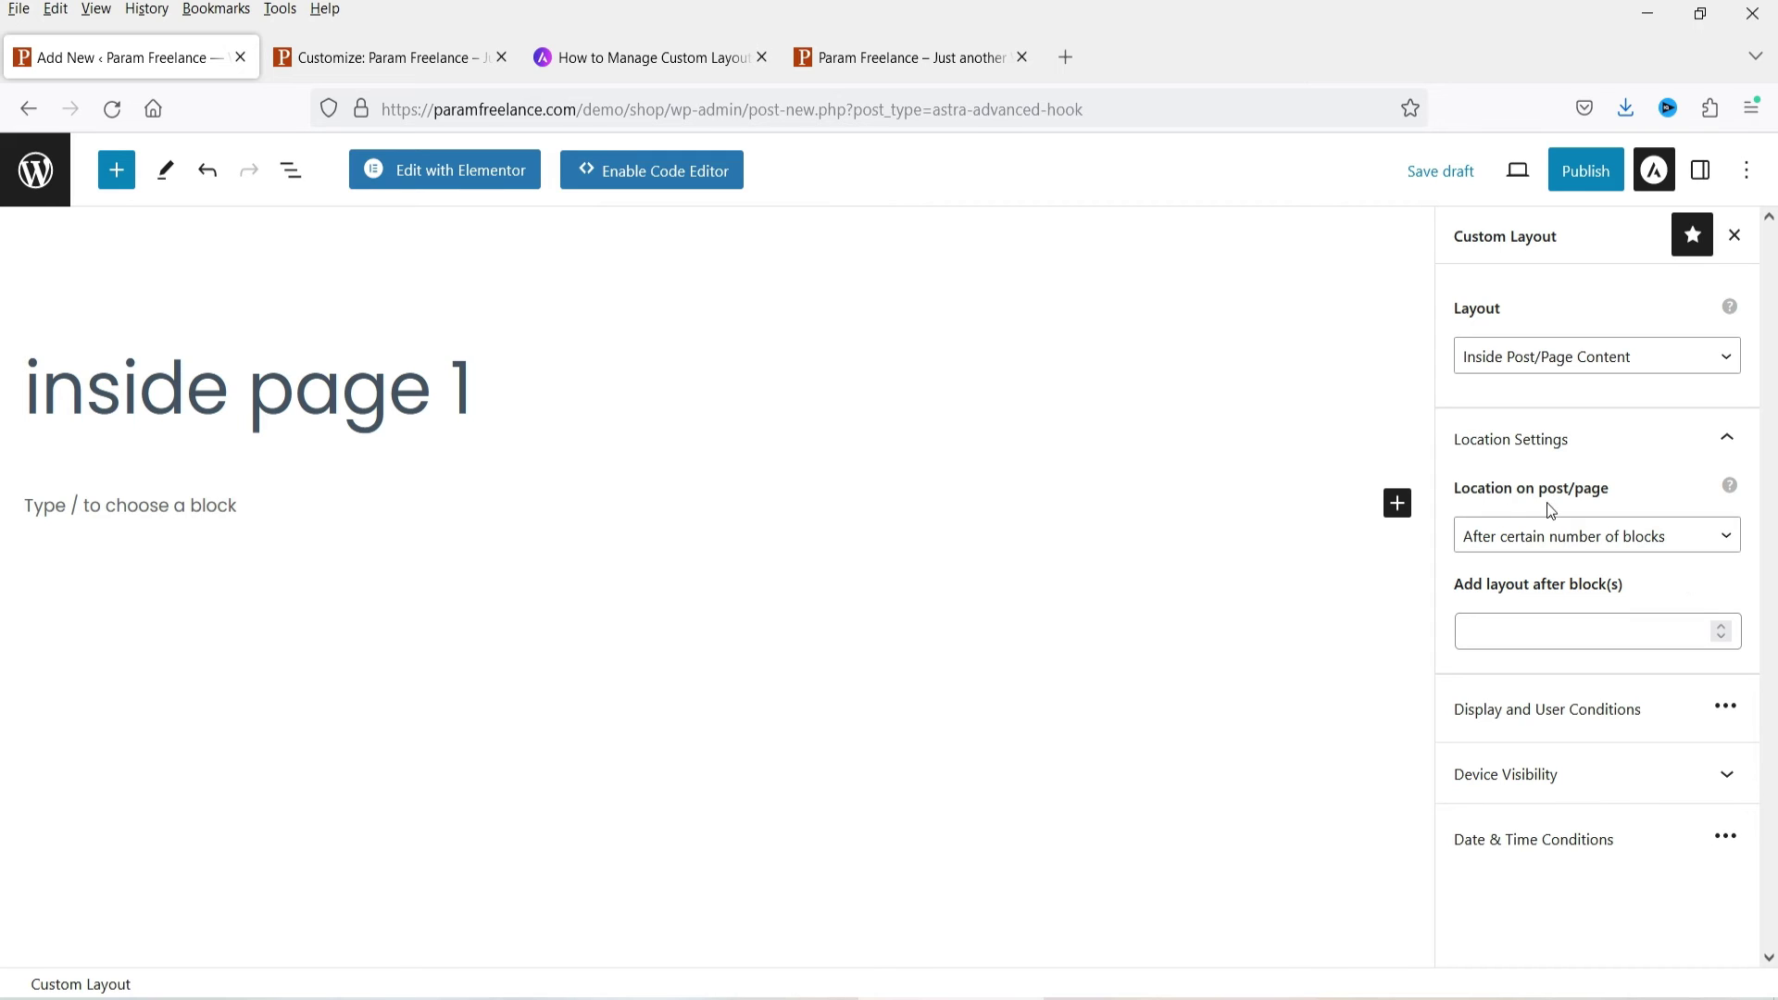
{"action": "left_click", "coordinate": [1541, 552]}
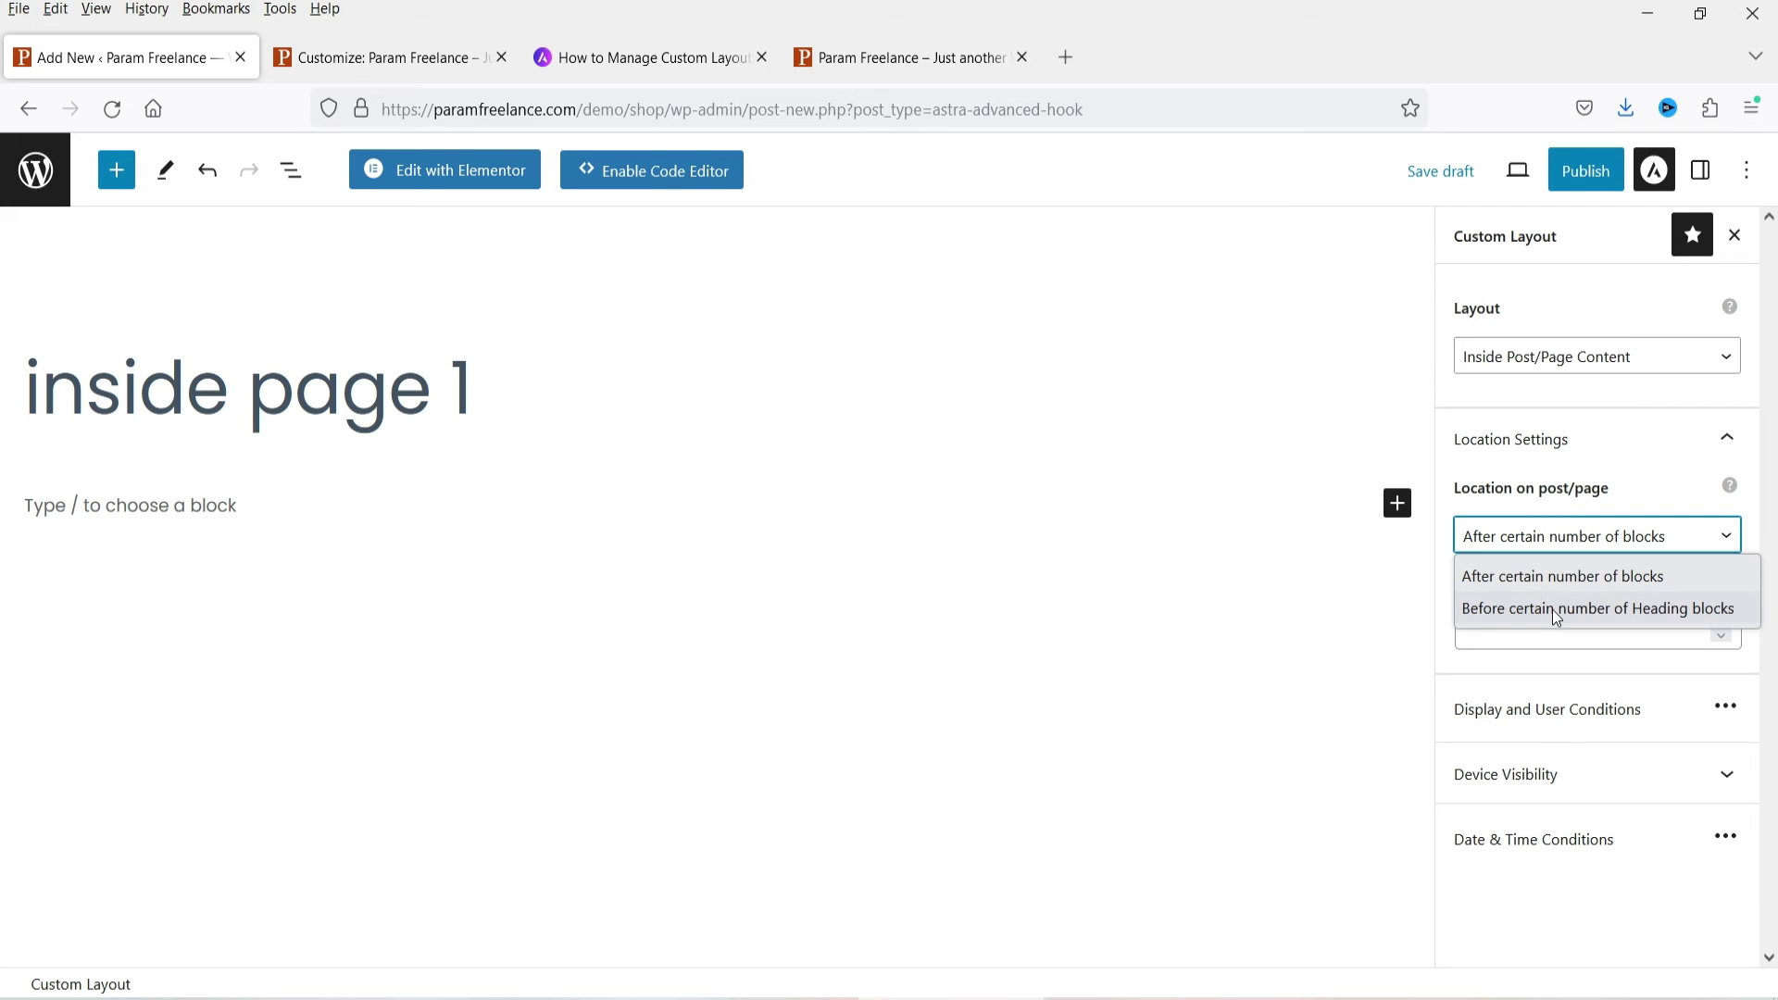
{"action": "left_click", "coordinate": [1556, 576]}
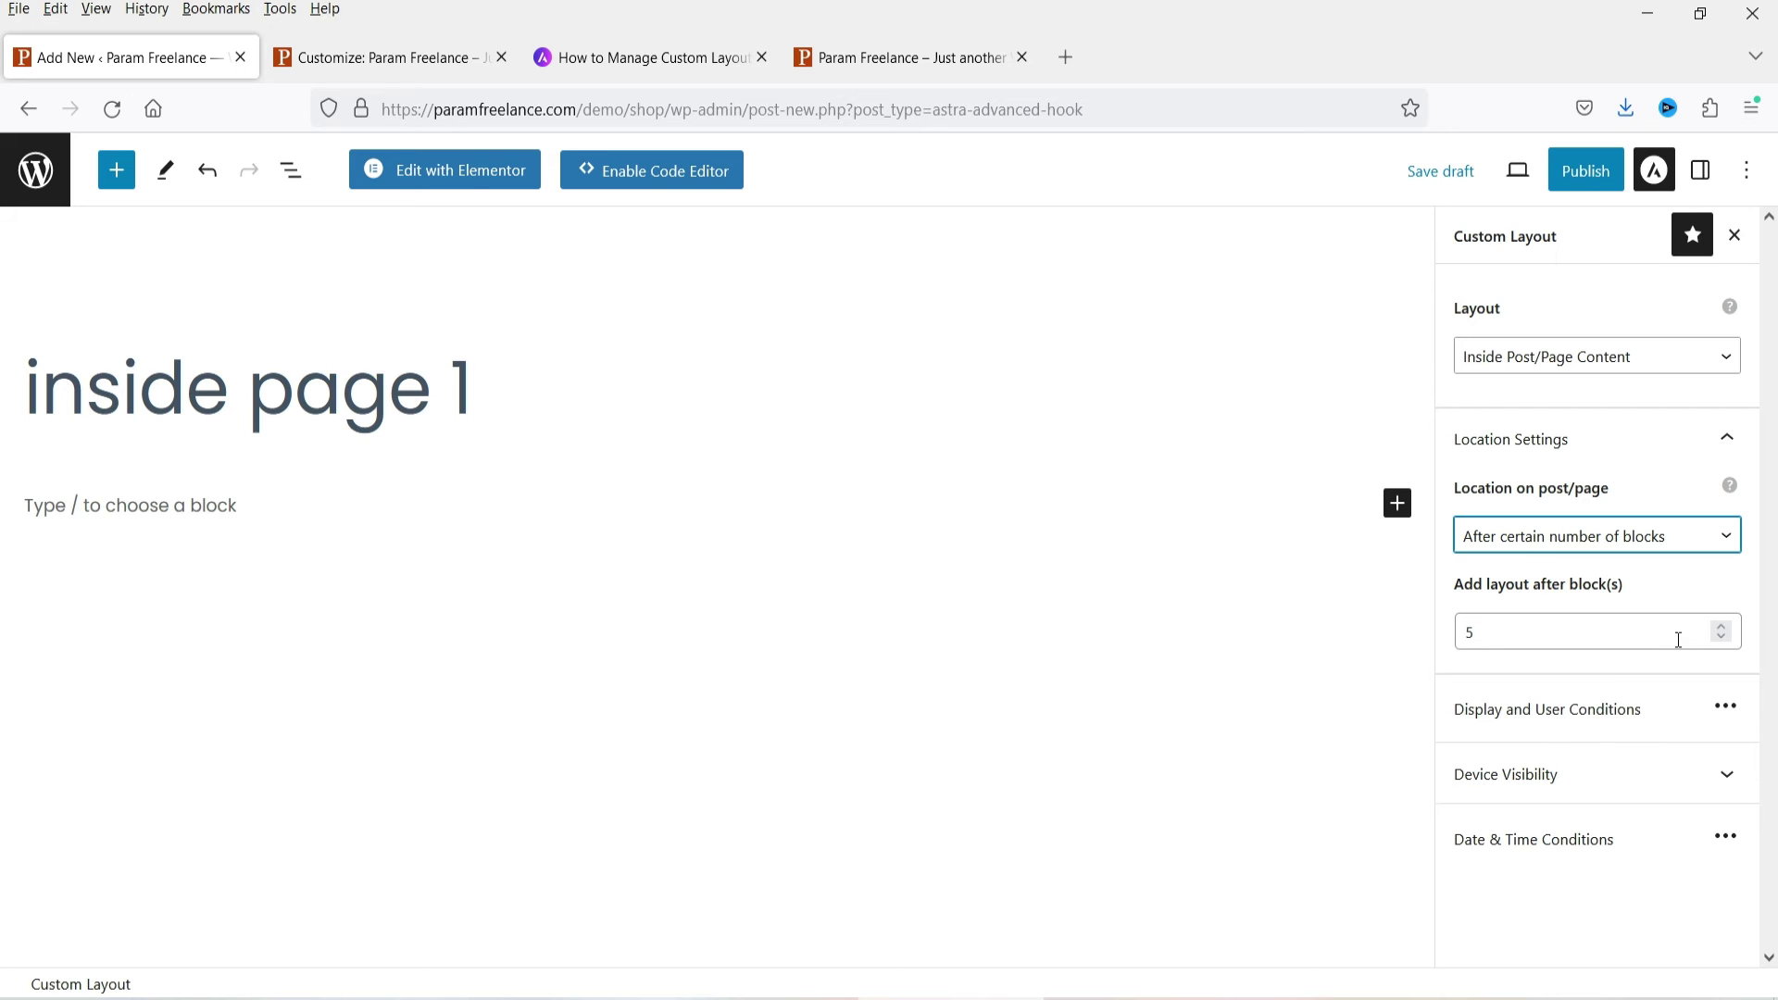
Set the layout's Display On condition to Entire Website and return to the post
{"action": "left_click", "coordinate": [1579, 725]}
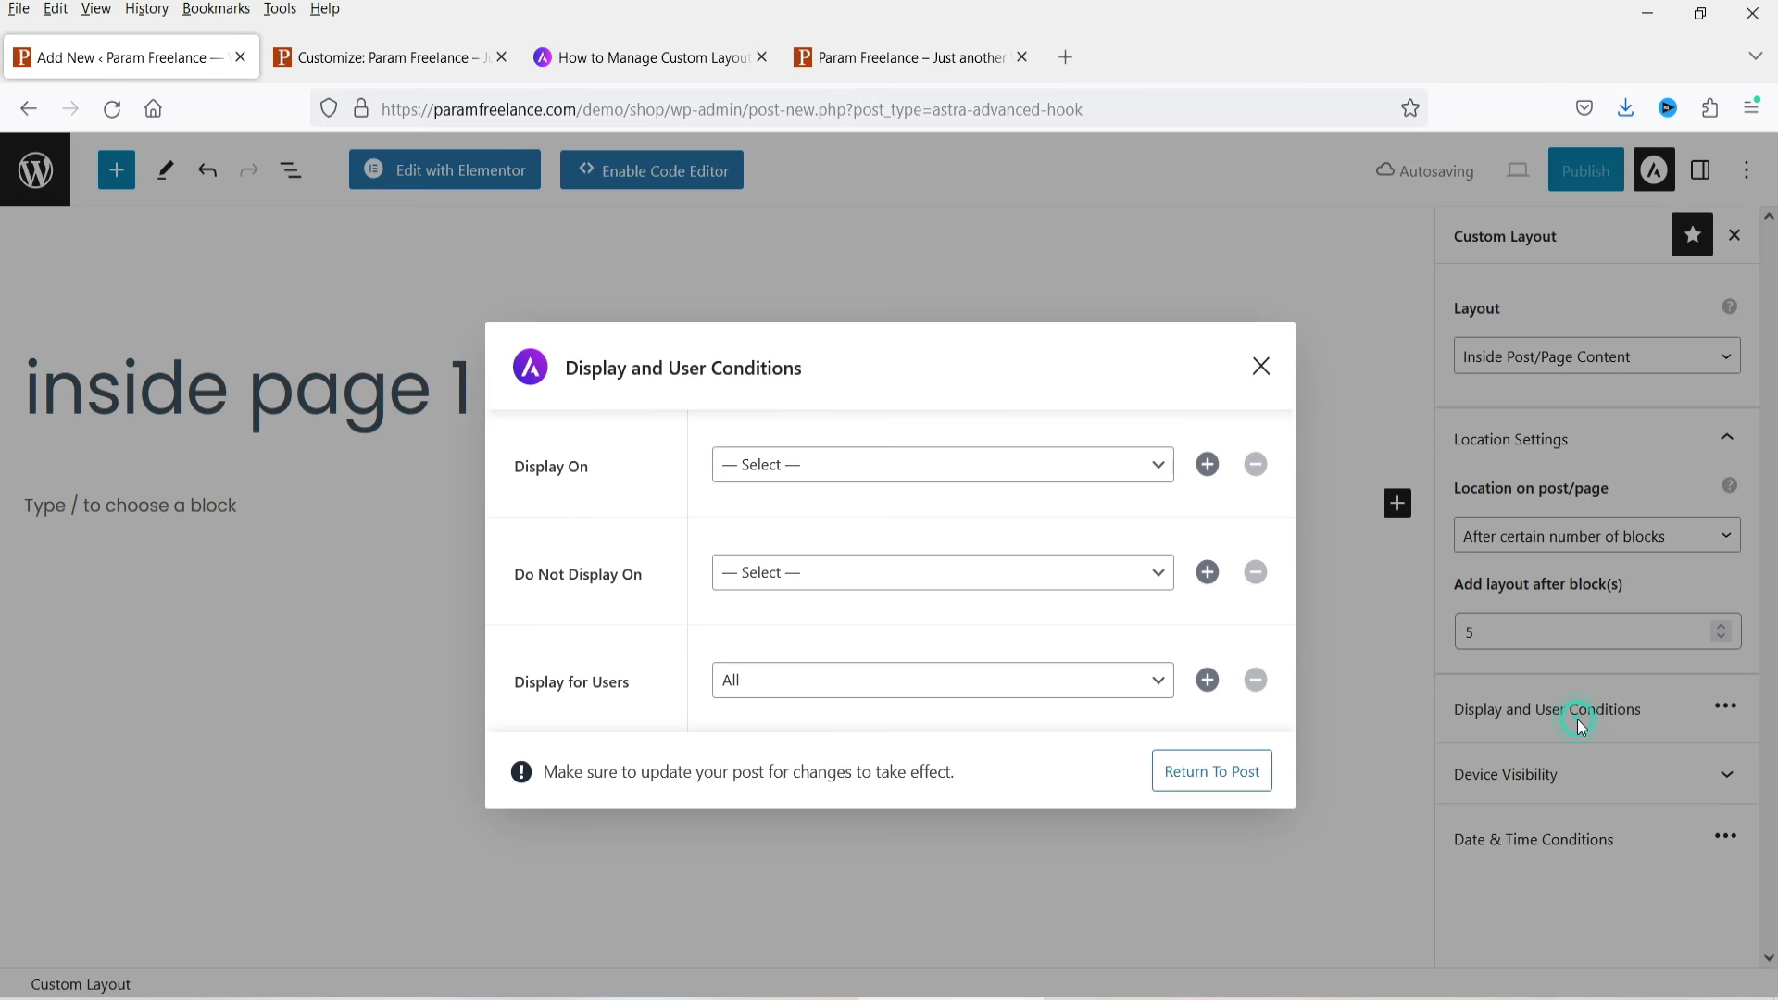
{"action": "left_click", "coordinate": [824, 468]}
{"action": "left_click", "coordinate": [845, 572]}
{"action": "left_click", "coordinate": [836, 572]}
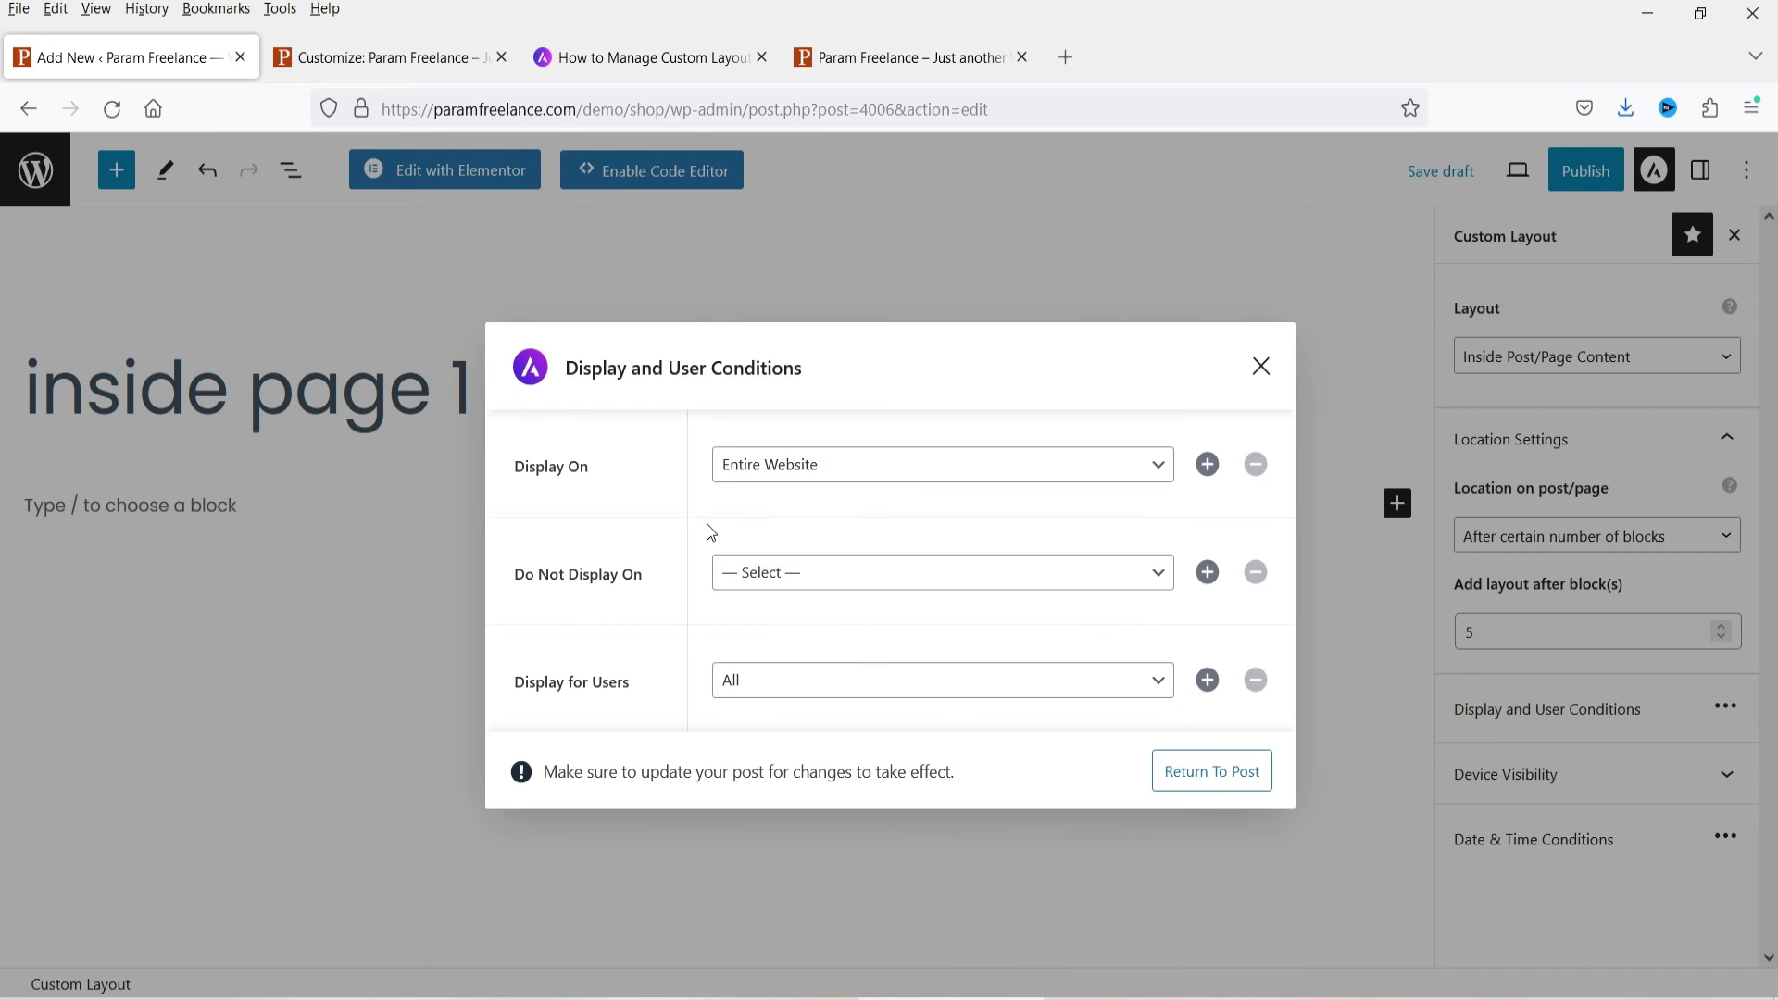
{"action": "left_click", "coordinate": [1166, 778]}
Review the layout's device visibility and date and time conditions, and publish the custom layout
{"action": "left_click", "coordinate": [1618, 784]}
{"action": "left_click", "coordinate": [1616, 768]}
{"action": "left_click", "coordinate": [1589, 836]}
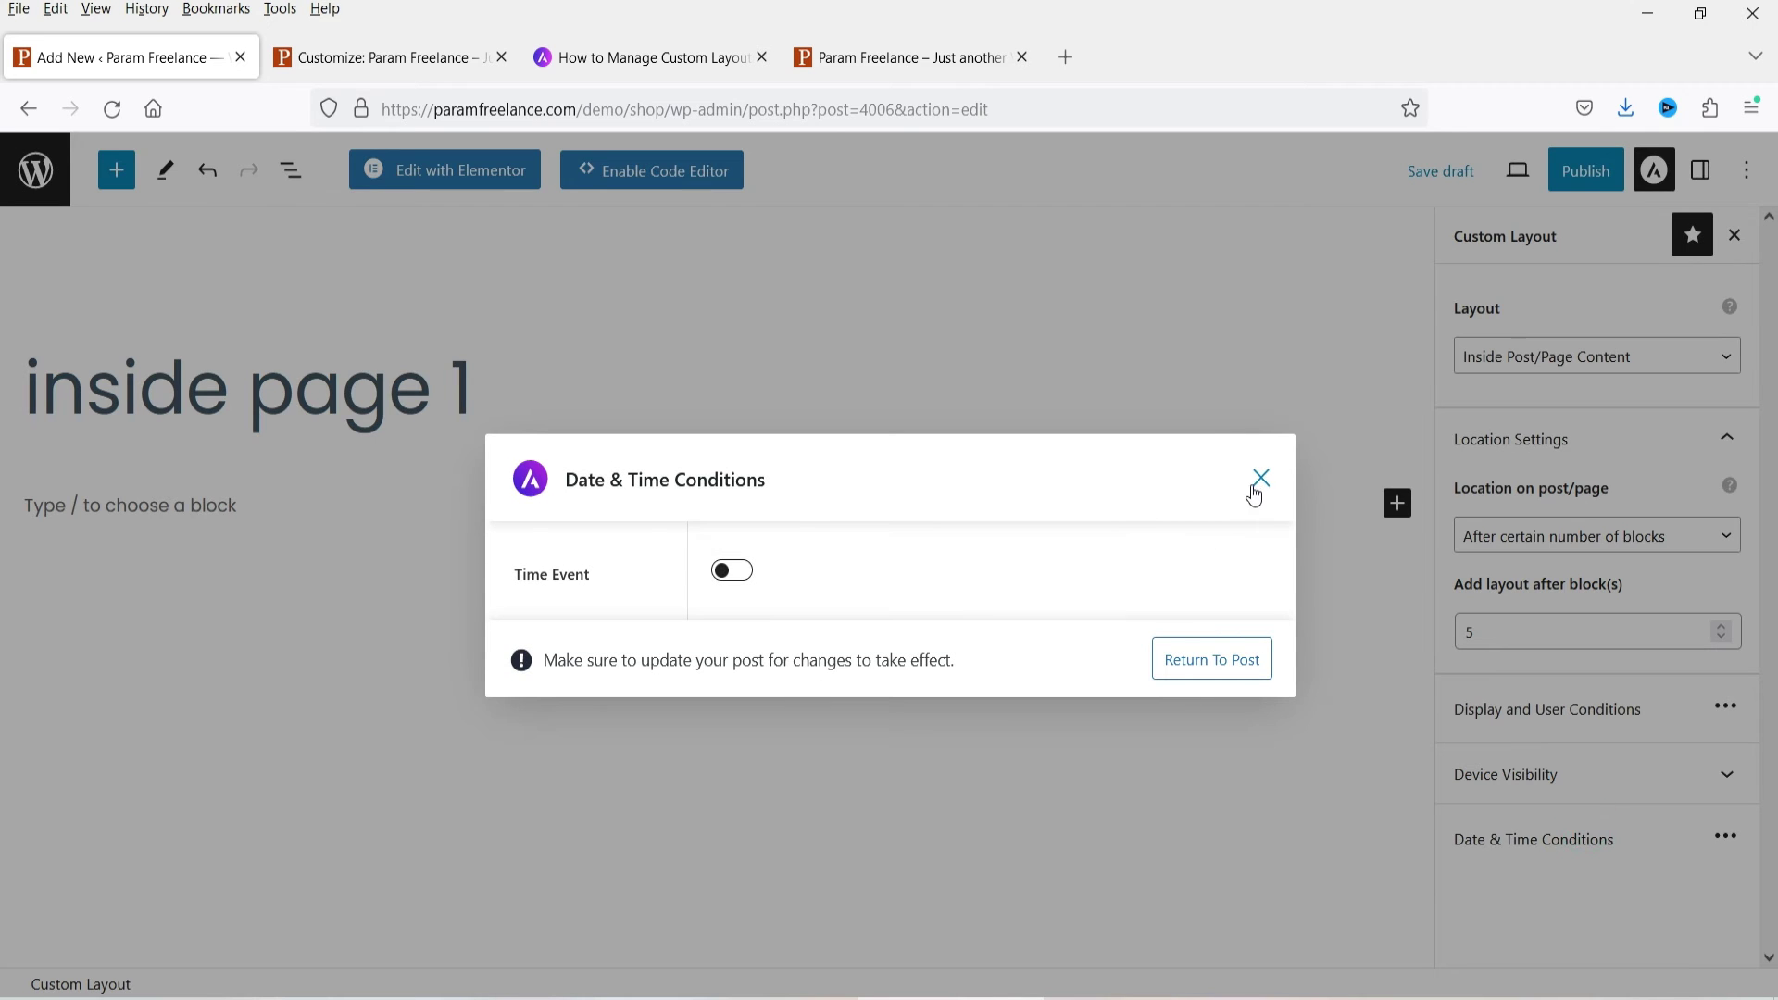
{"action": "left_click", "coordinate": [1256, 491]}
{"action": "left_click", "coordinate": [1582, 172]}
{"action": "left_click", "coordinate": [1576, 172]}
Open the layout in Elementor, insert the "Create Your Design" block from the library's Call To Action category and update it
{"action": "left_click", "coordinate": [436, 173]}
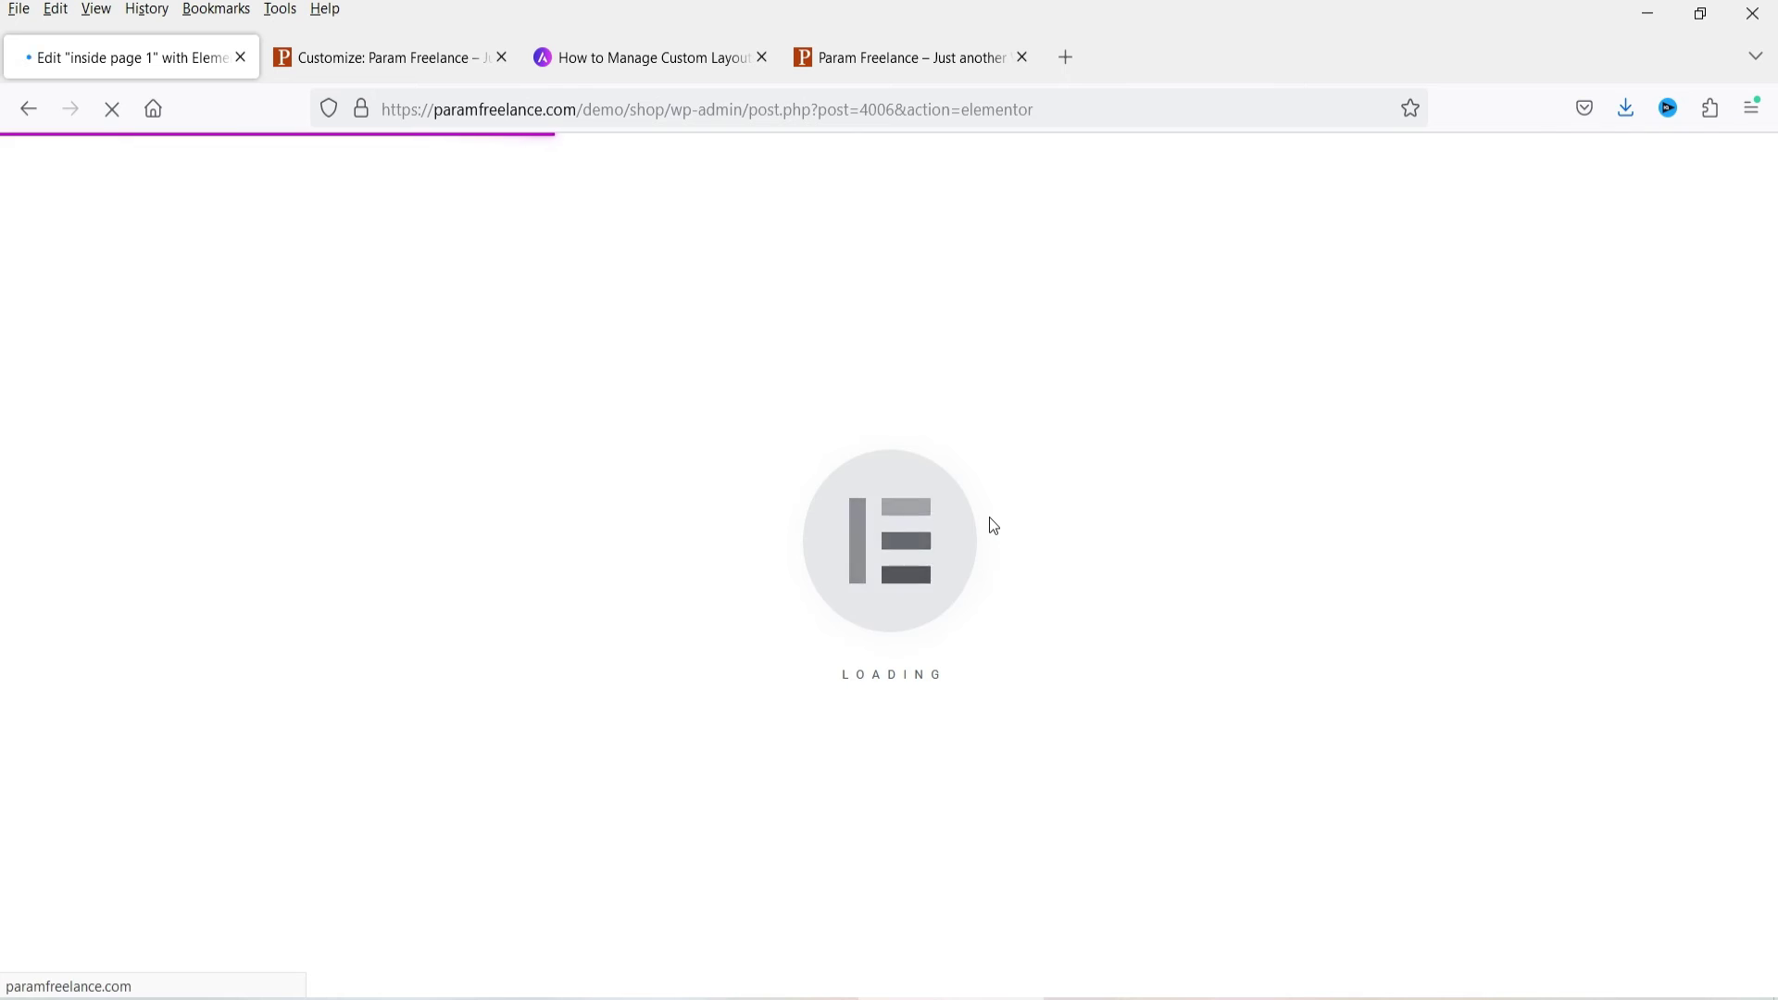
{"action": "left_click", "coordinate": [1100, 505]}
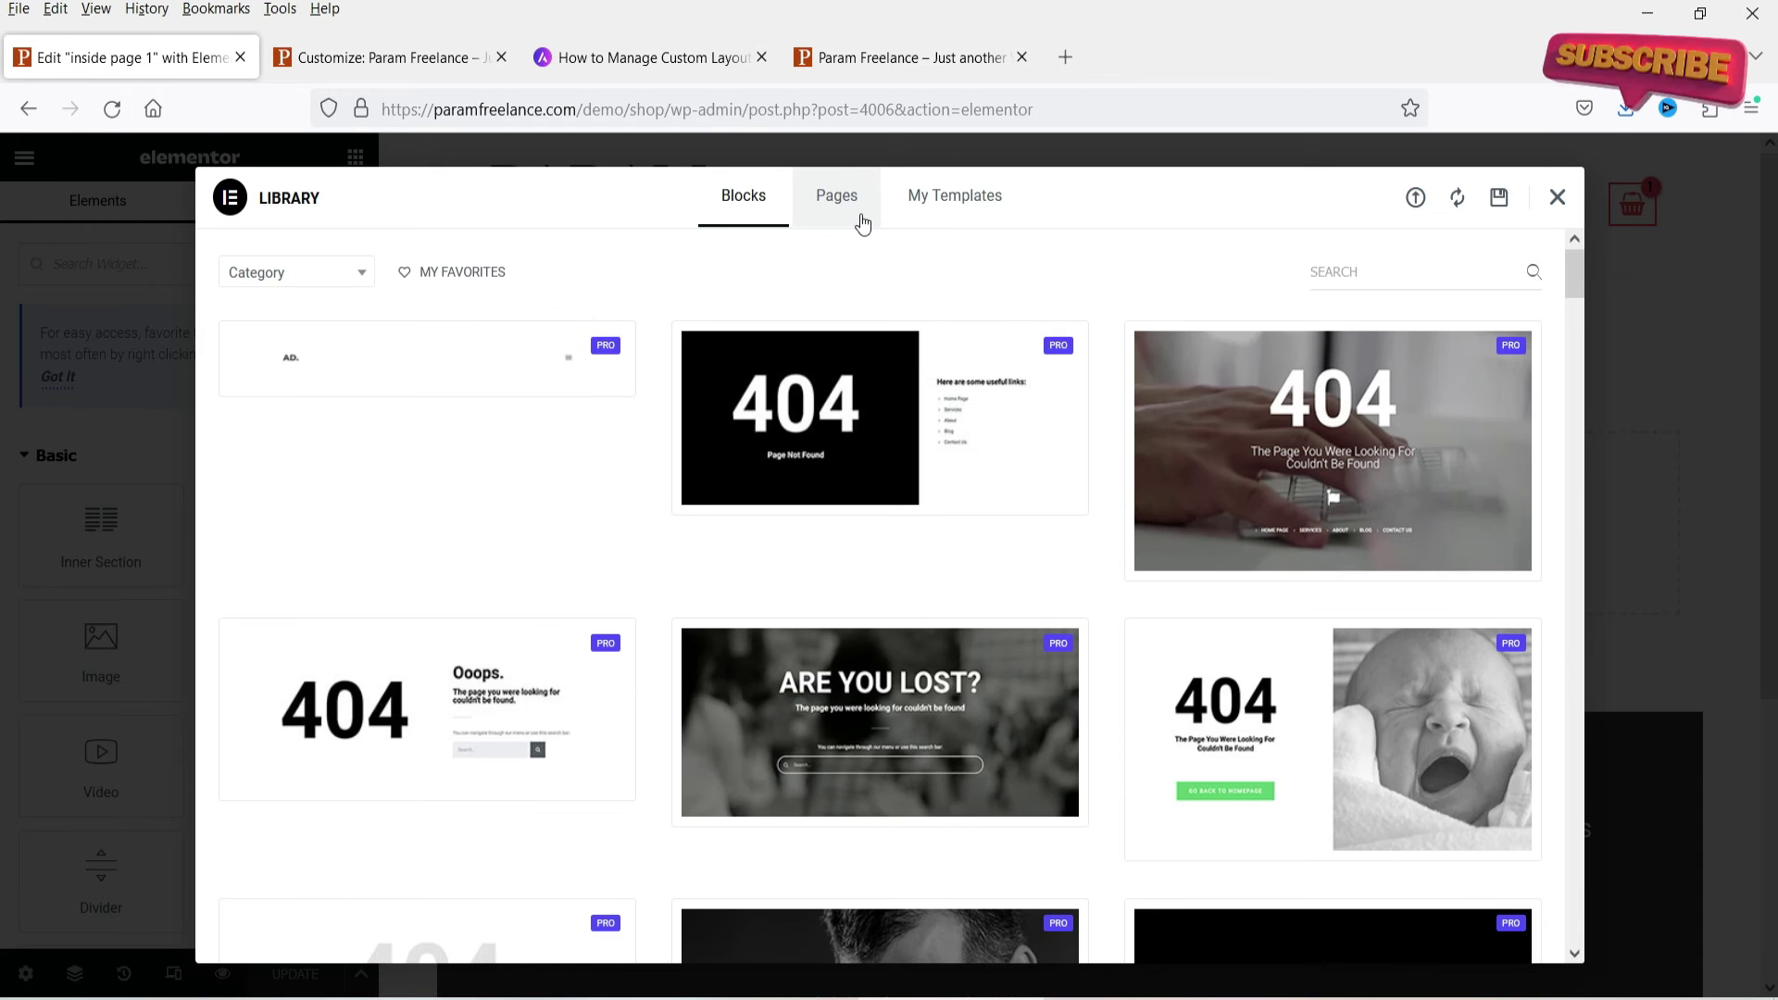
{"action": "left_click", "coordinate": [354, 273]}
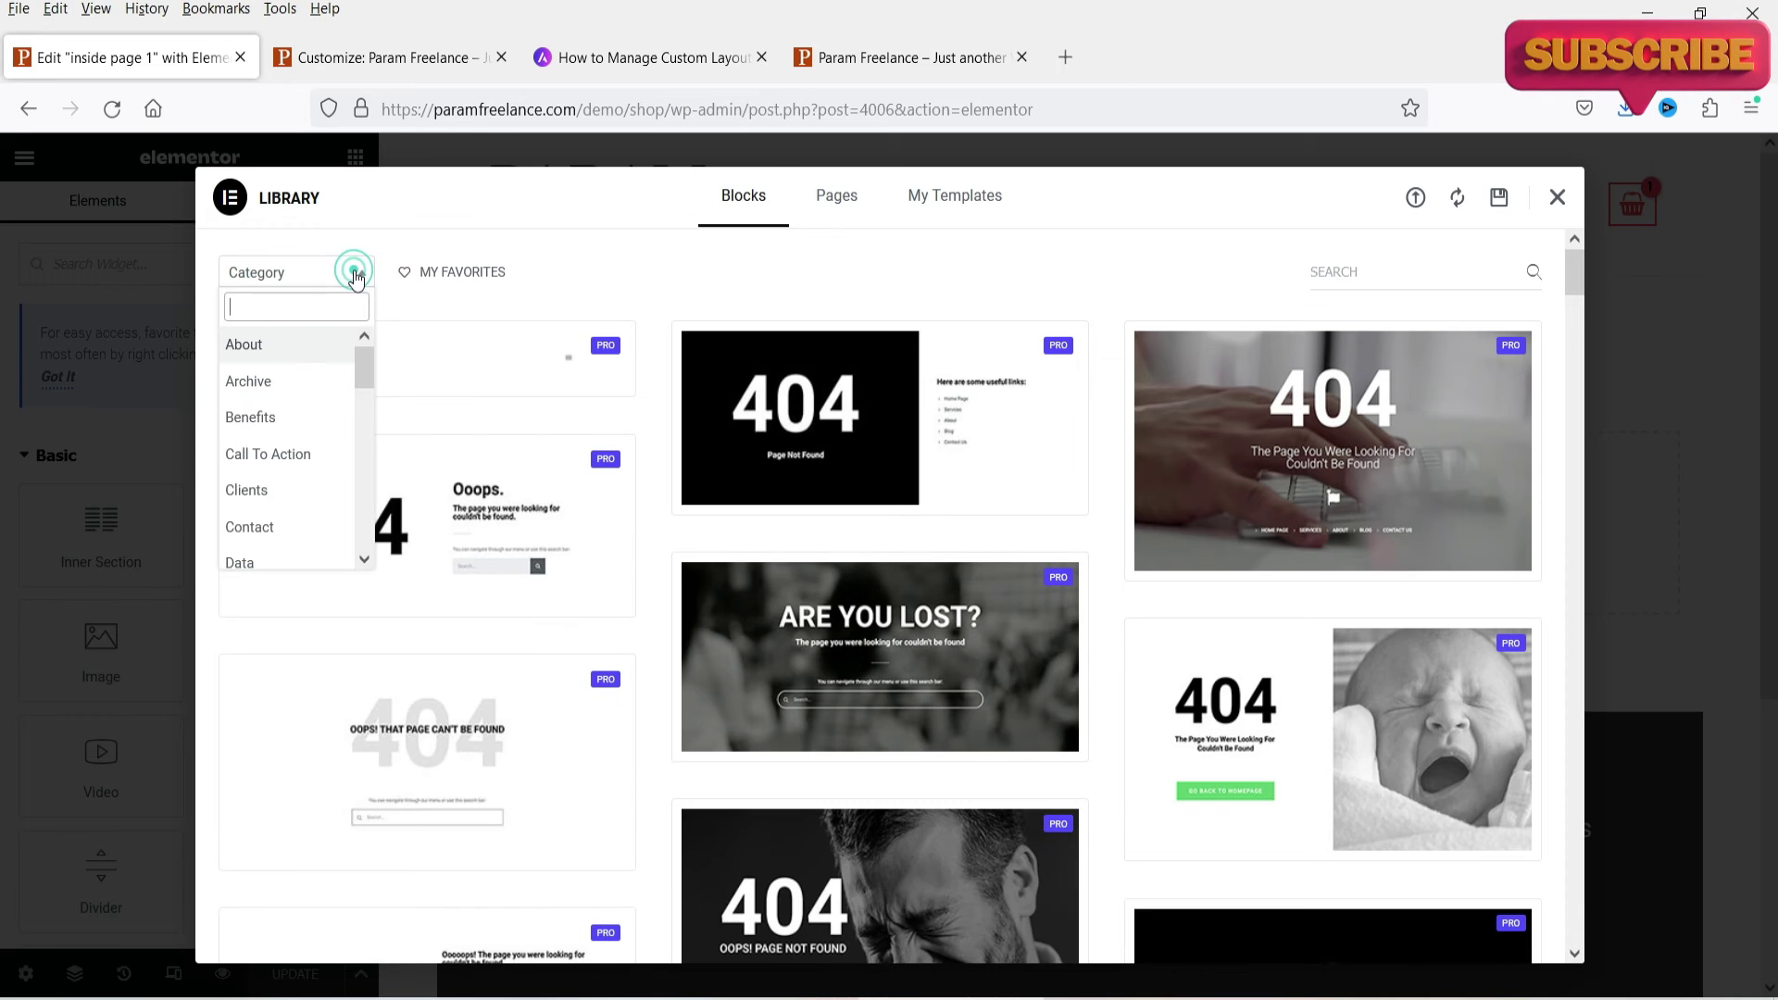
{"action": "left_click", "coordinate": [293, 463]}
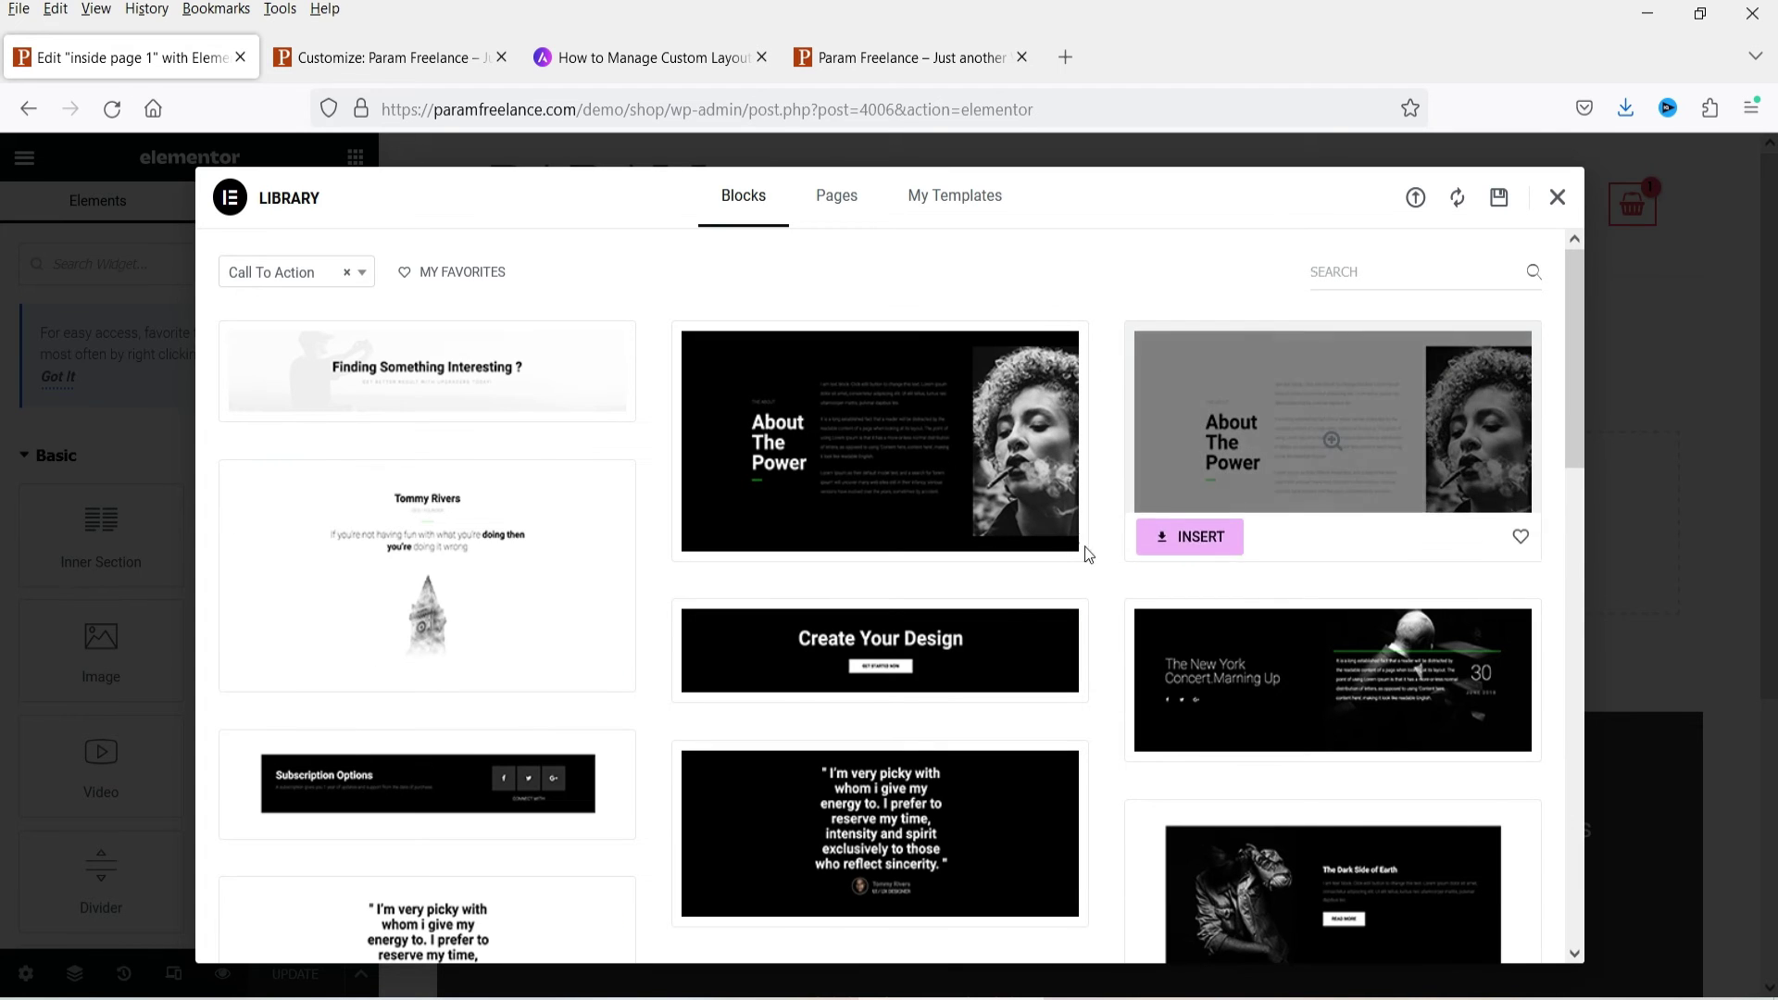
{"action": "left_click", "coordinate": [747, 687]}
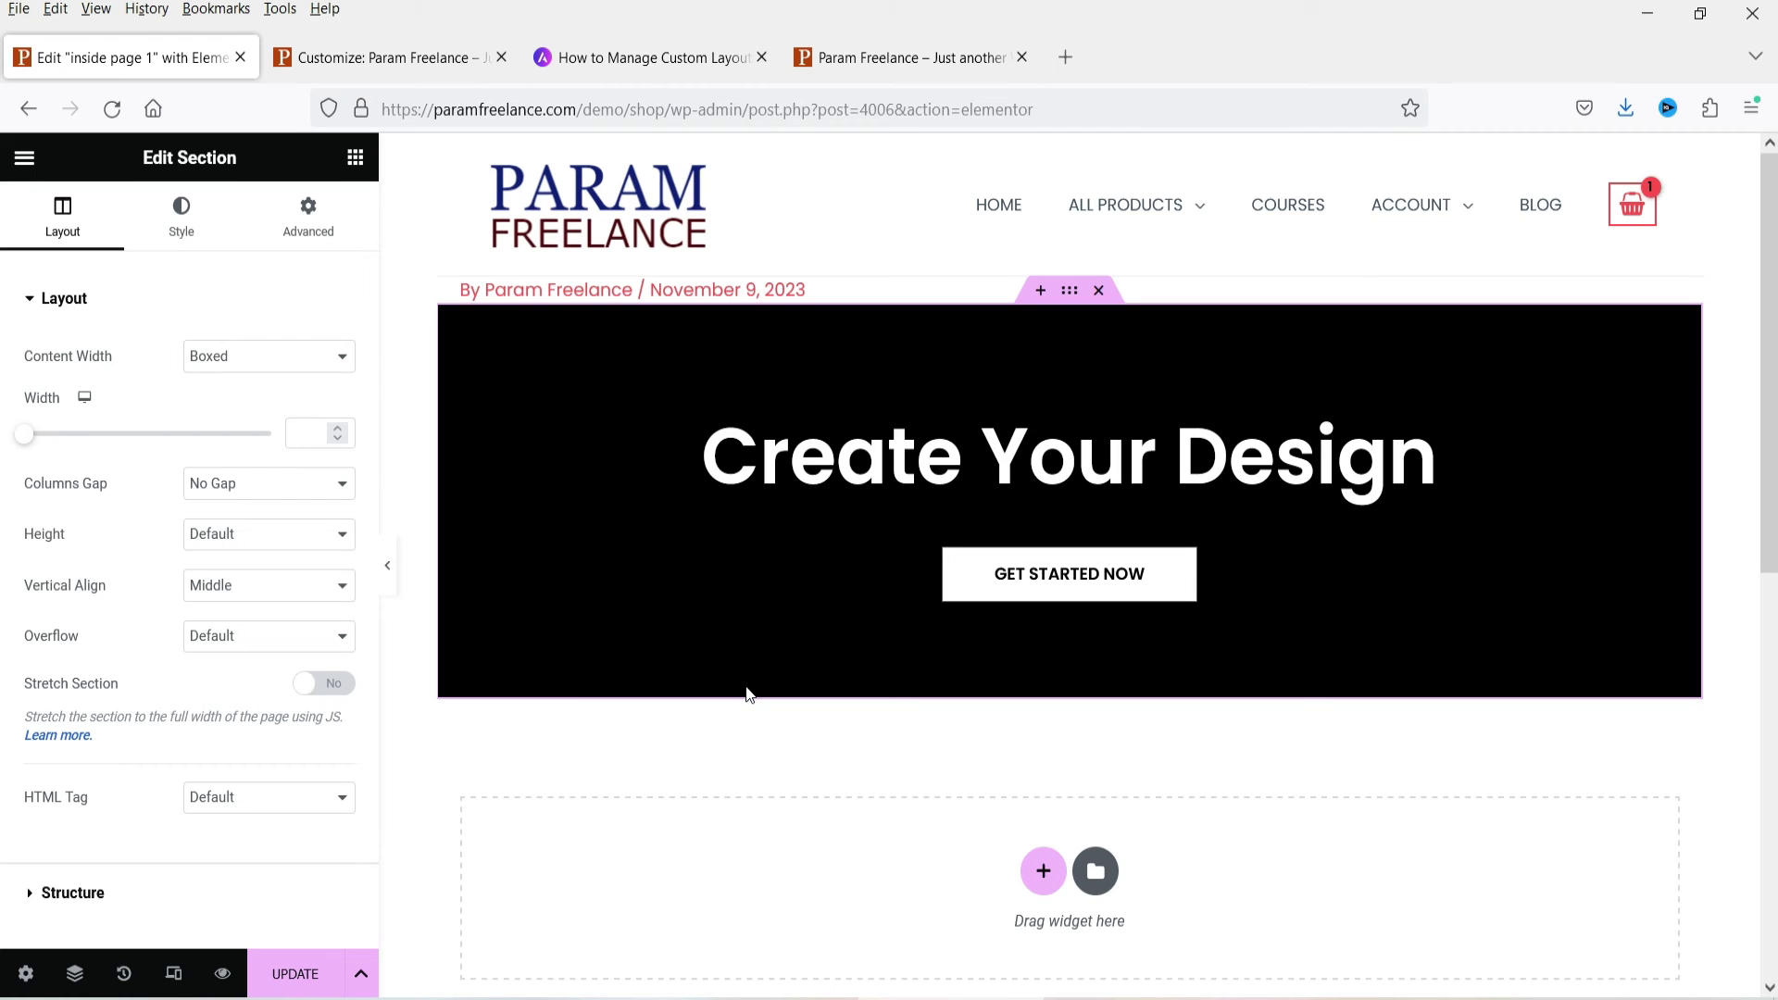
{"action": "key", "text": "ctrl+s"}
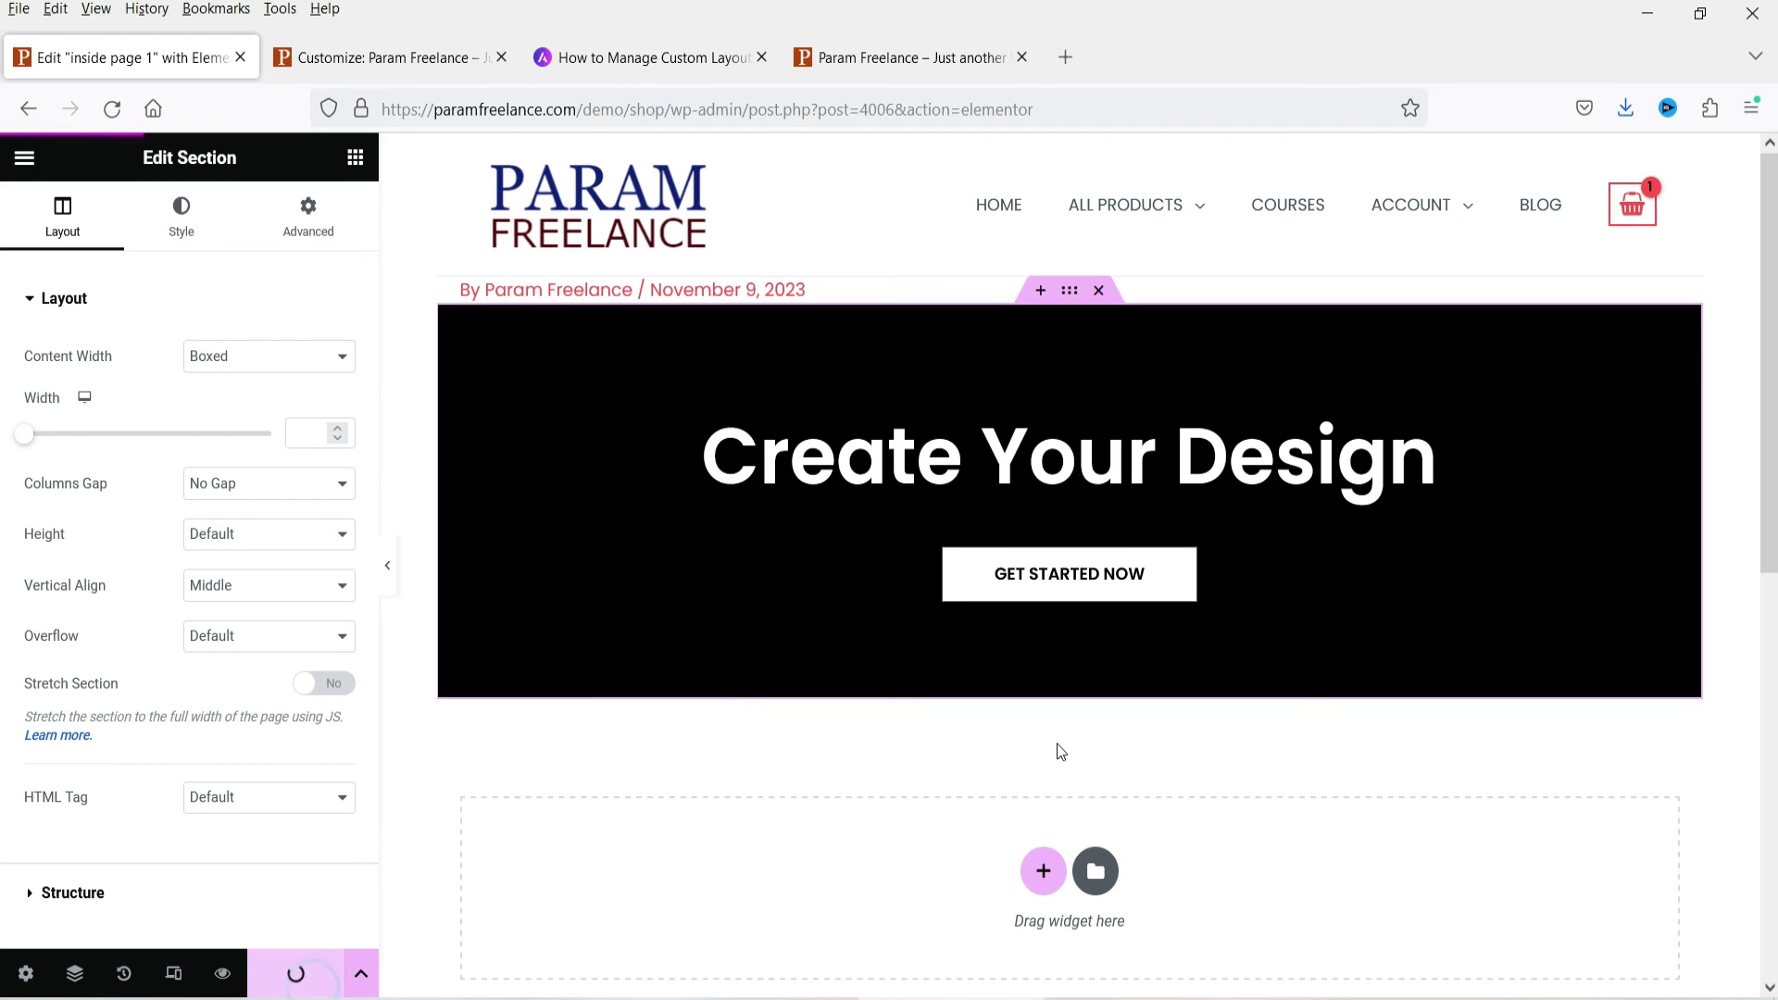
Reload the live home page and look through its sections for the inserted "Create Your Design" block
{"action": "left_click", "coordinate": [863, 51]}
{"action": "left_click", "coordinate": [118, 110]}
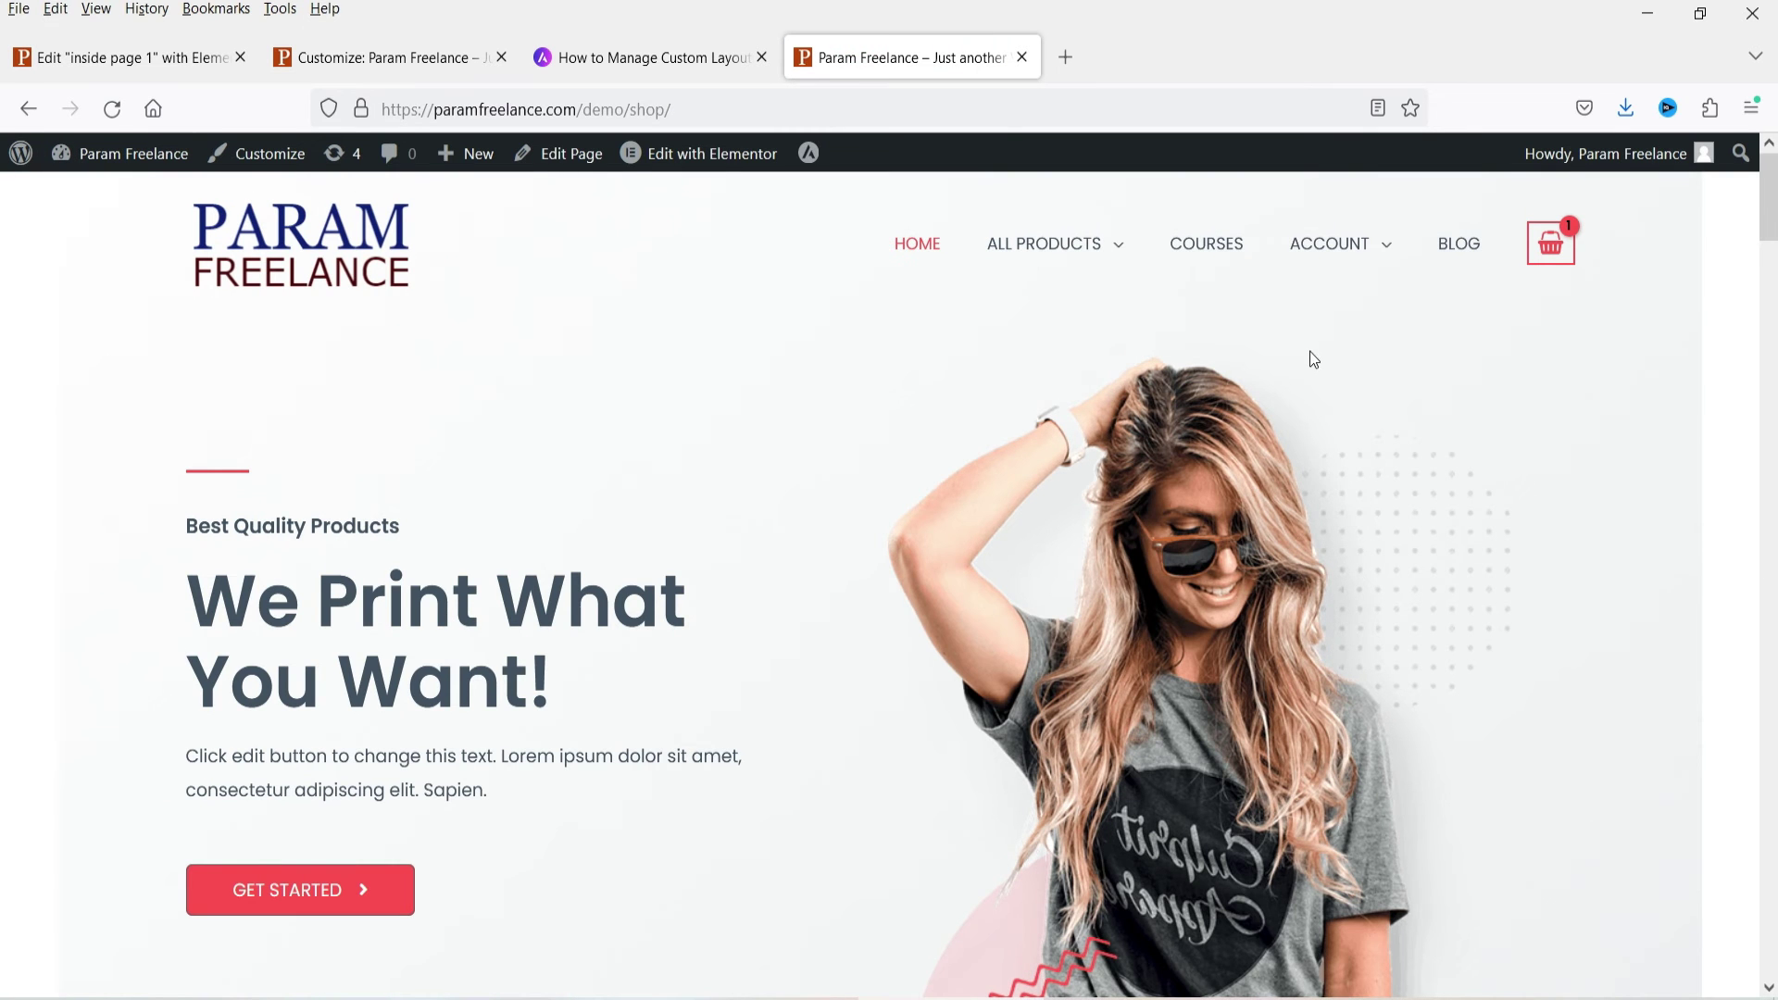
{"action": "scroll", "coordinate": [1315, 359], "scroll_direction": "down", "scroll_amount": 15}
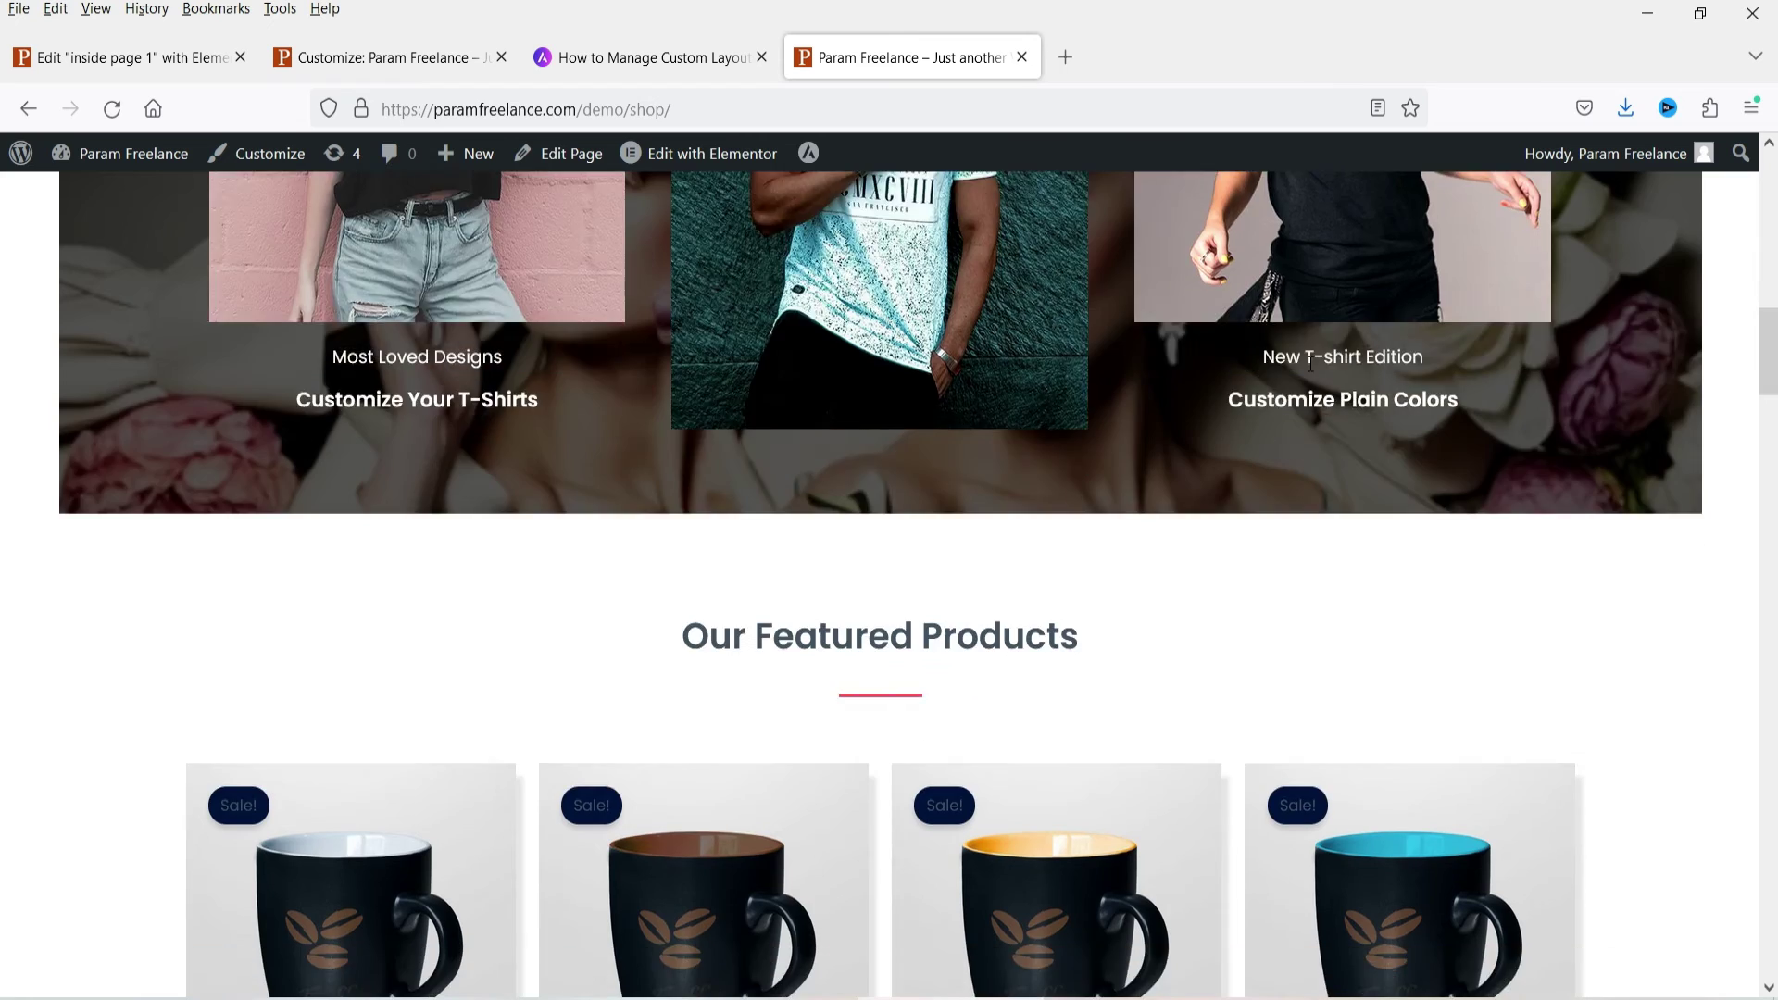
{"action": "scroll", "coordinate": [1309, 363], "scroll_direction": "down", "scroll_amount": 15}
{"action": "scroll", "coordinate": [1311, 376], "scroll_direction": "down", "scroll_amount": 15}
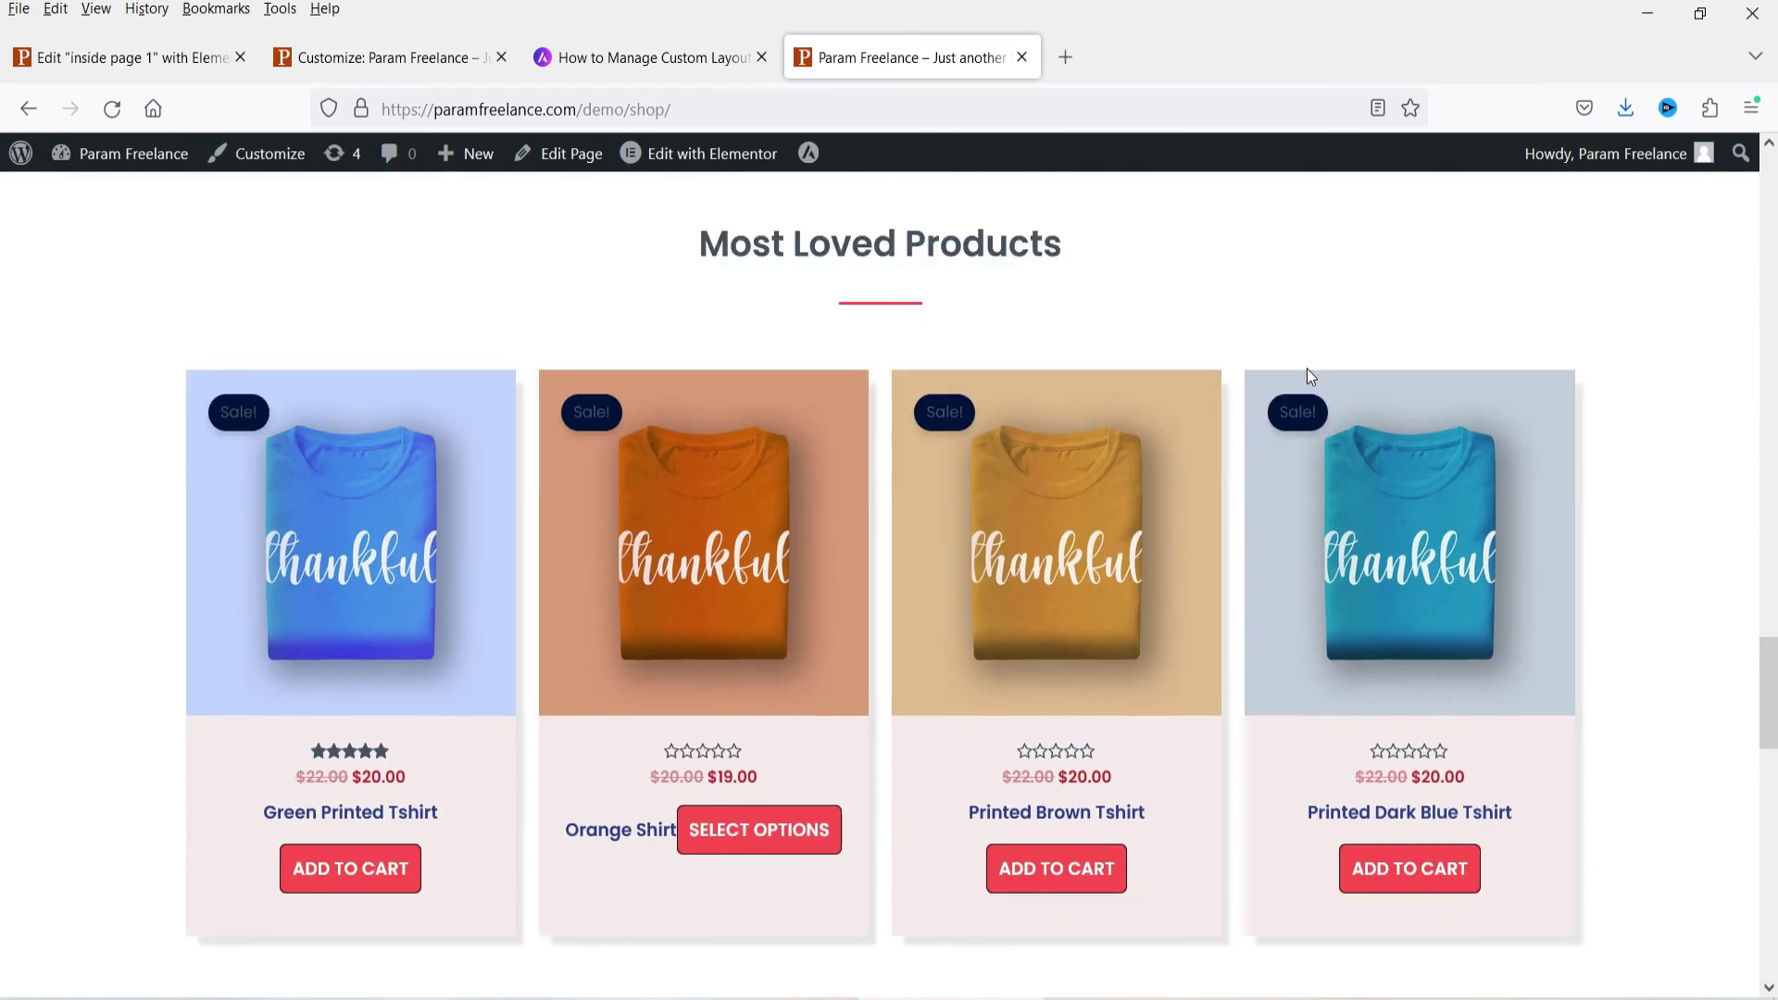
{"action": "scroll", "coordinate": [1312, 375], "scroll_direction": "up", "scroll_amount": 20}
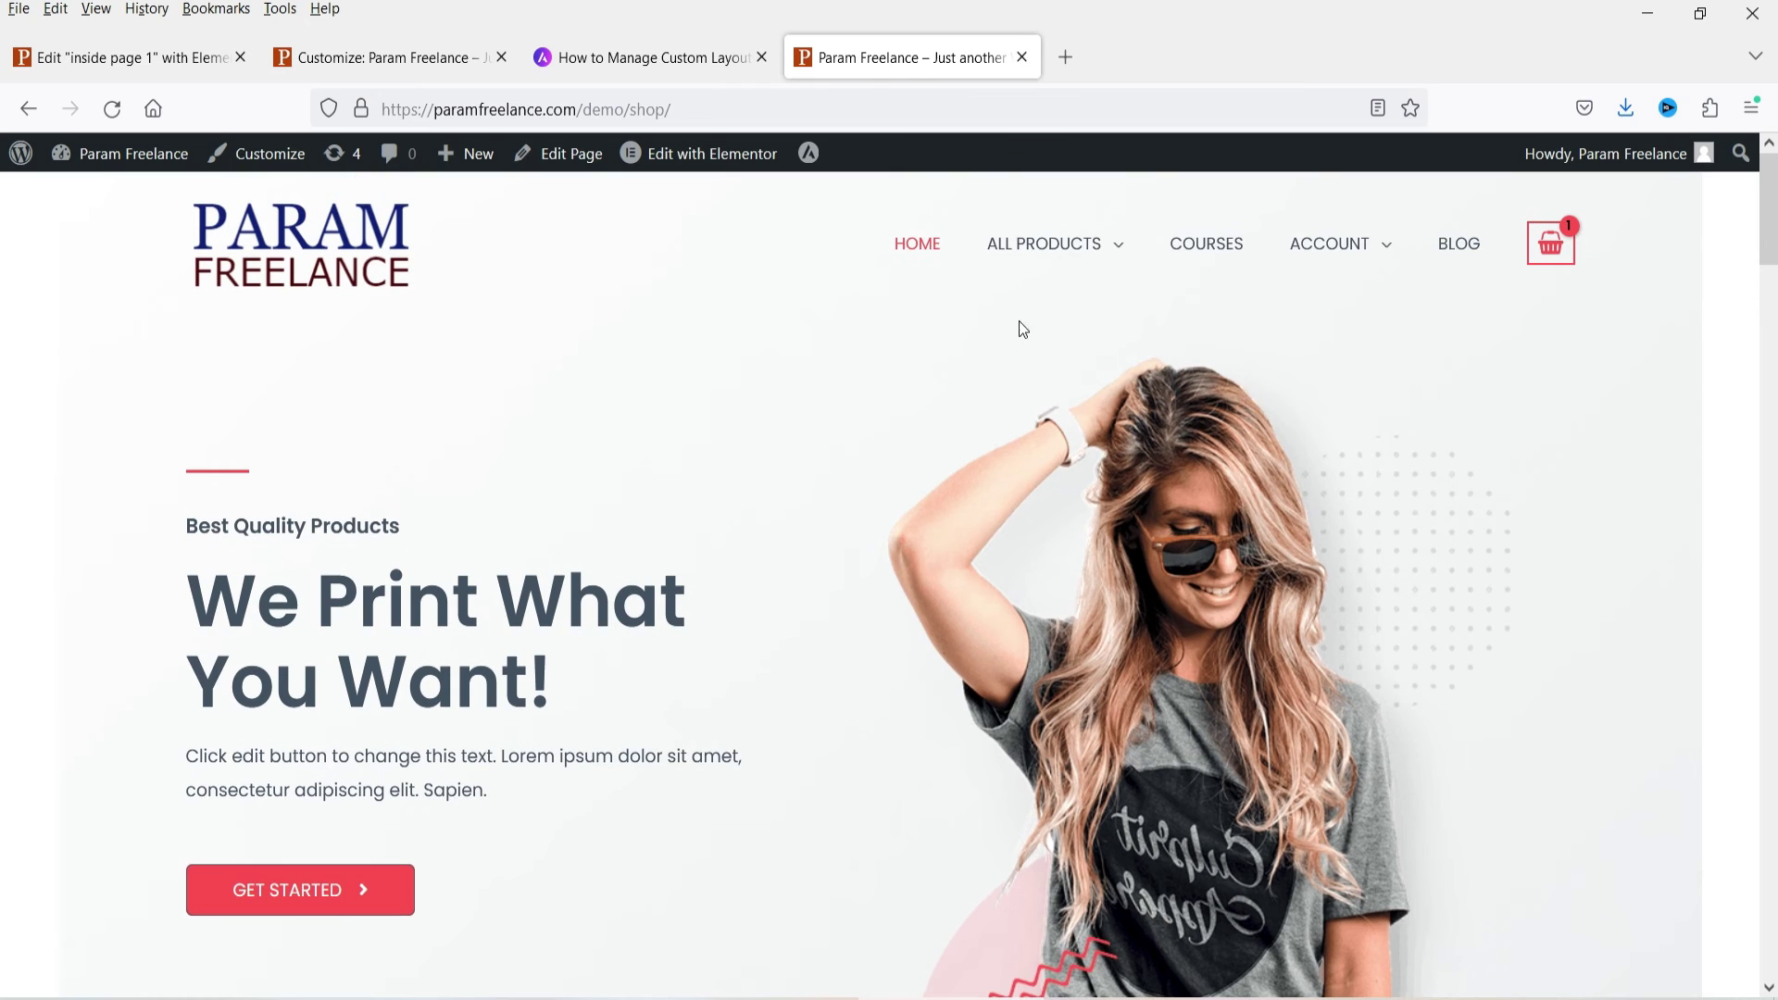
Look for the inserted block on the Cosmetics category page, the Blog page and the "No More Mistakes With Construction" post
{"action": "mouse_move", "coordinate": [1091, 254]}
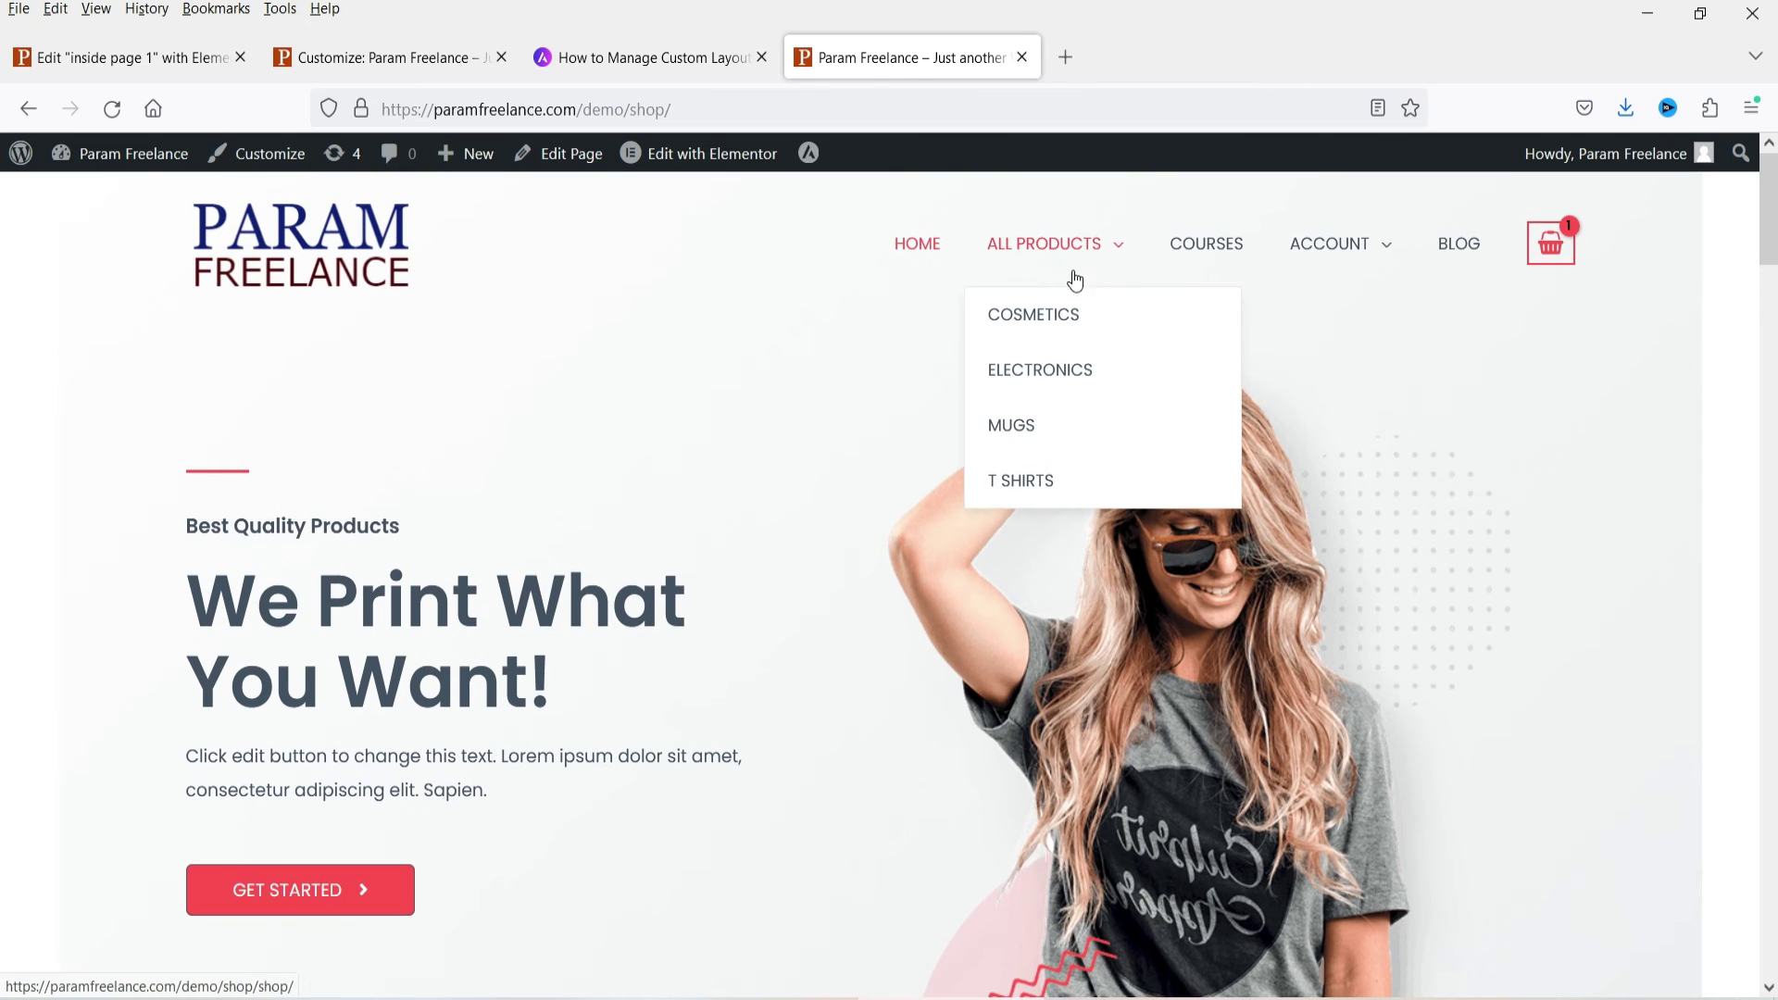
{"action": "left_click", "coordinate": [1050, 330]}
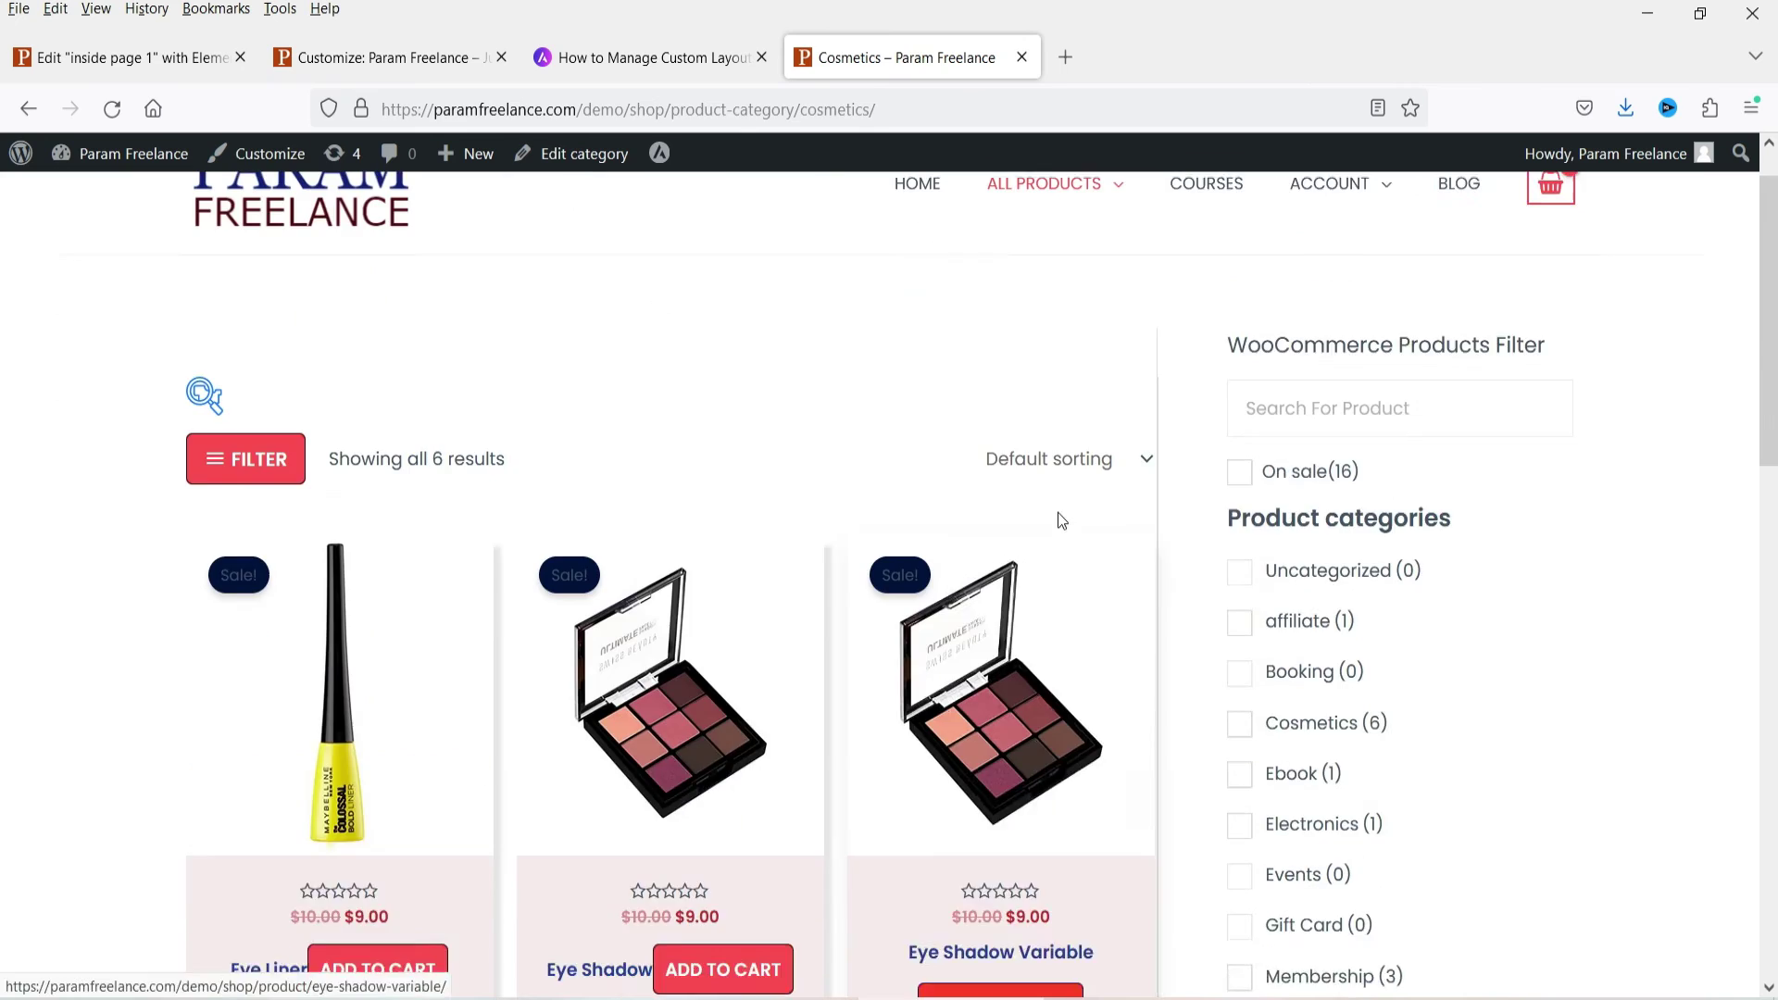
{"action": "left_click", "coordinate": [1459, 242]}
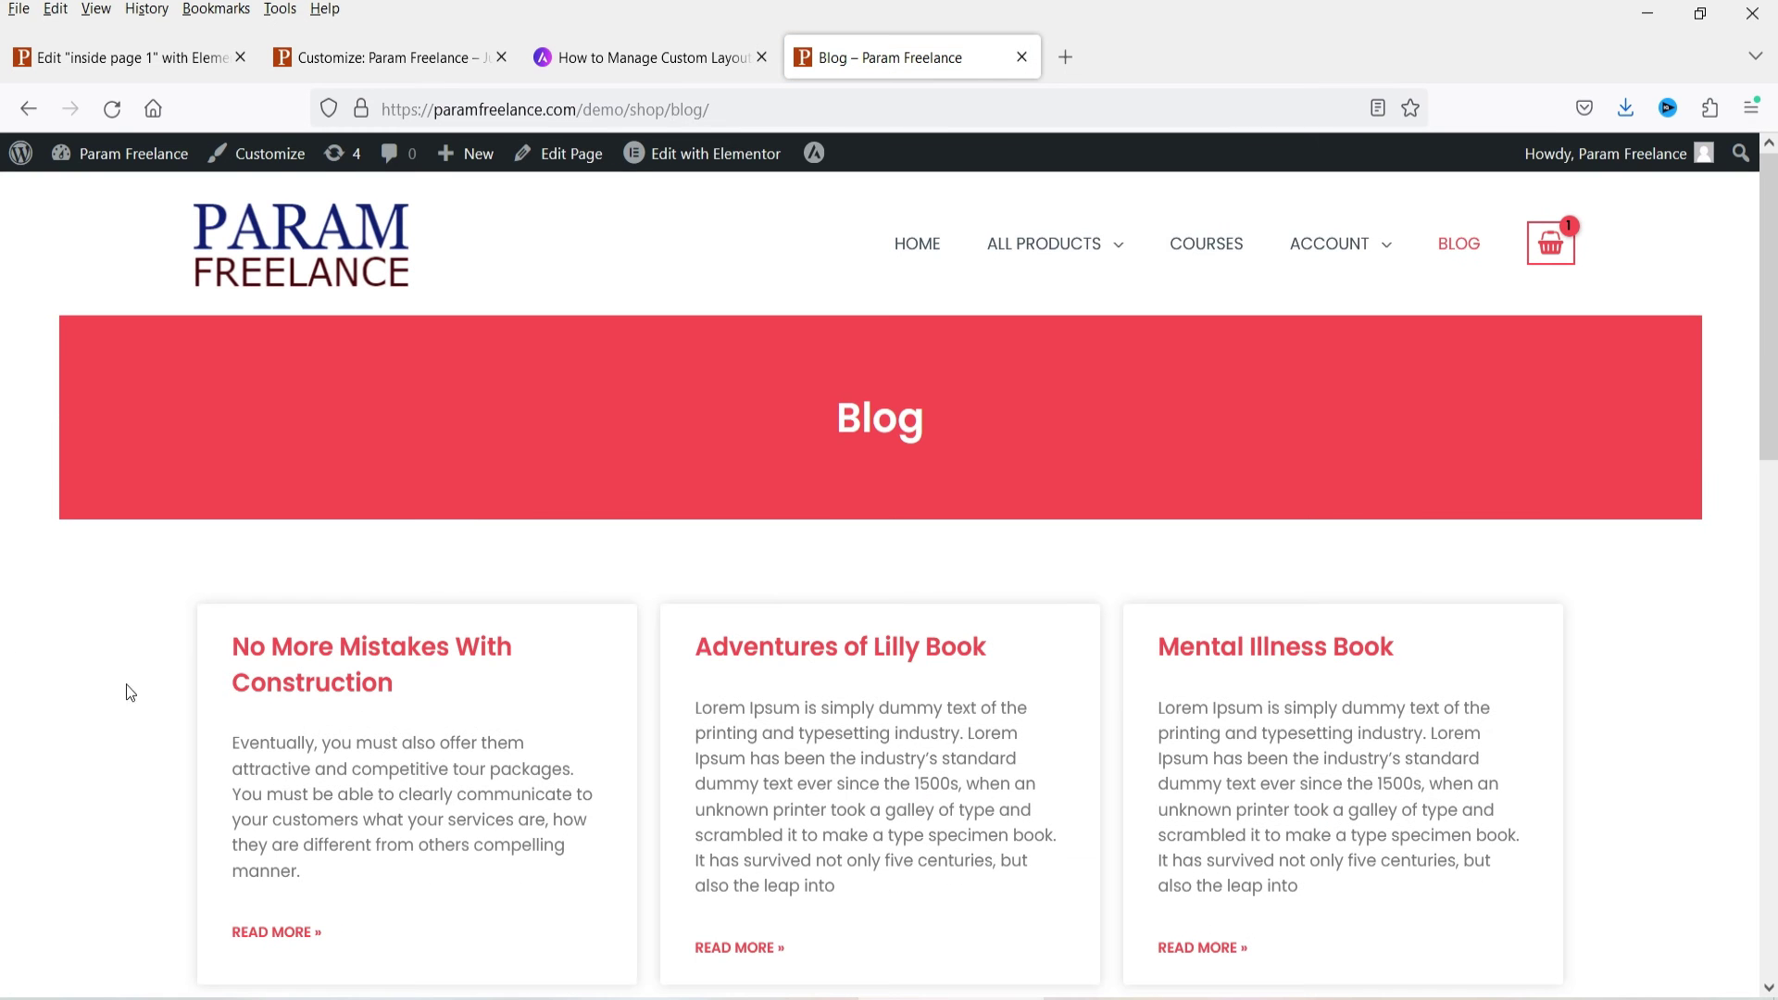
{"action": "left_click", "coordinate": [300, 641]}
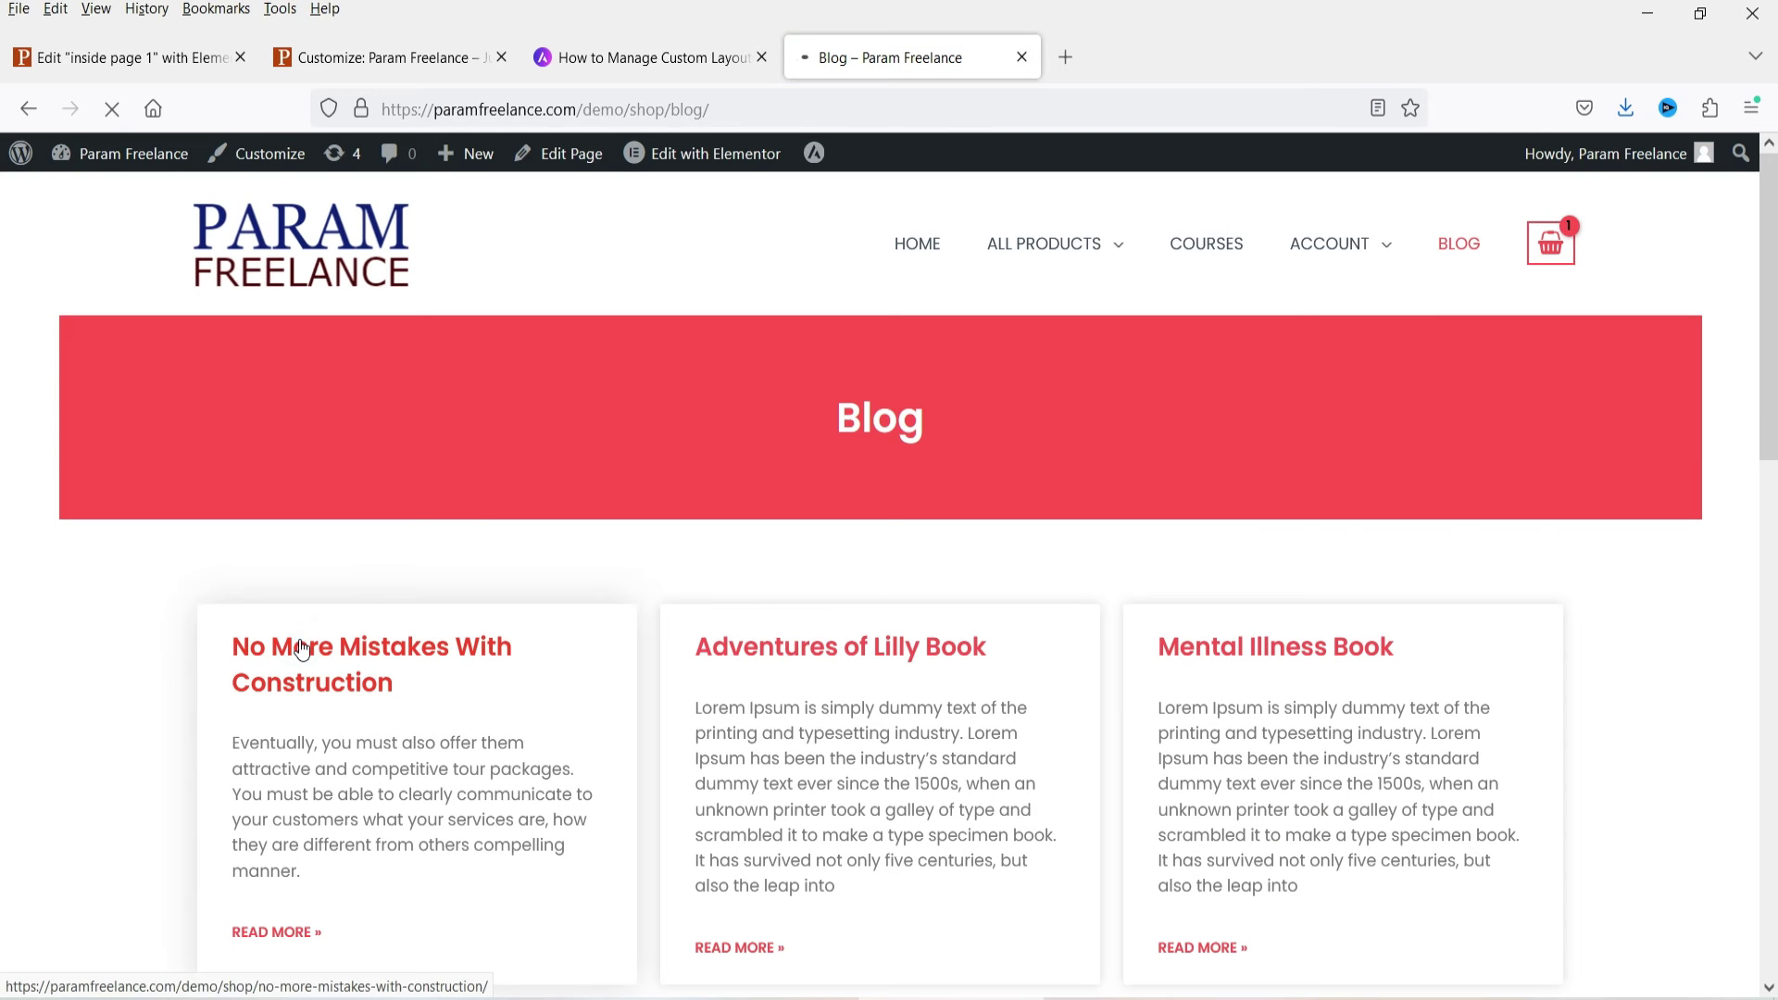
{"action": "scroll", "coordinate": [1657, 441], "scroll_direction": "down", "scroll_amount": 10}
{"action": "scroll", "coordinate": [1656, 438], "scroll_direction": "up", "scroll_amount": 10}
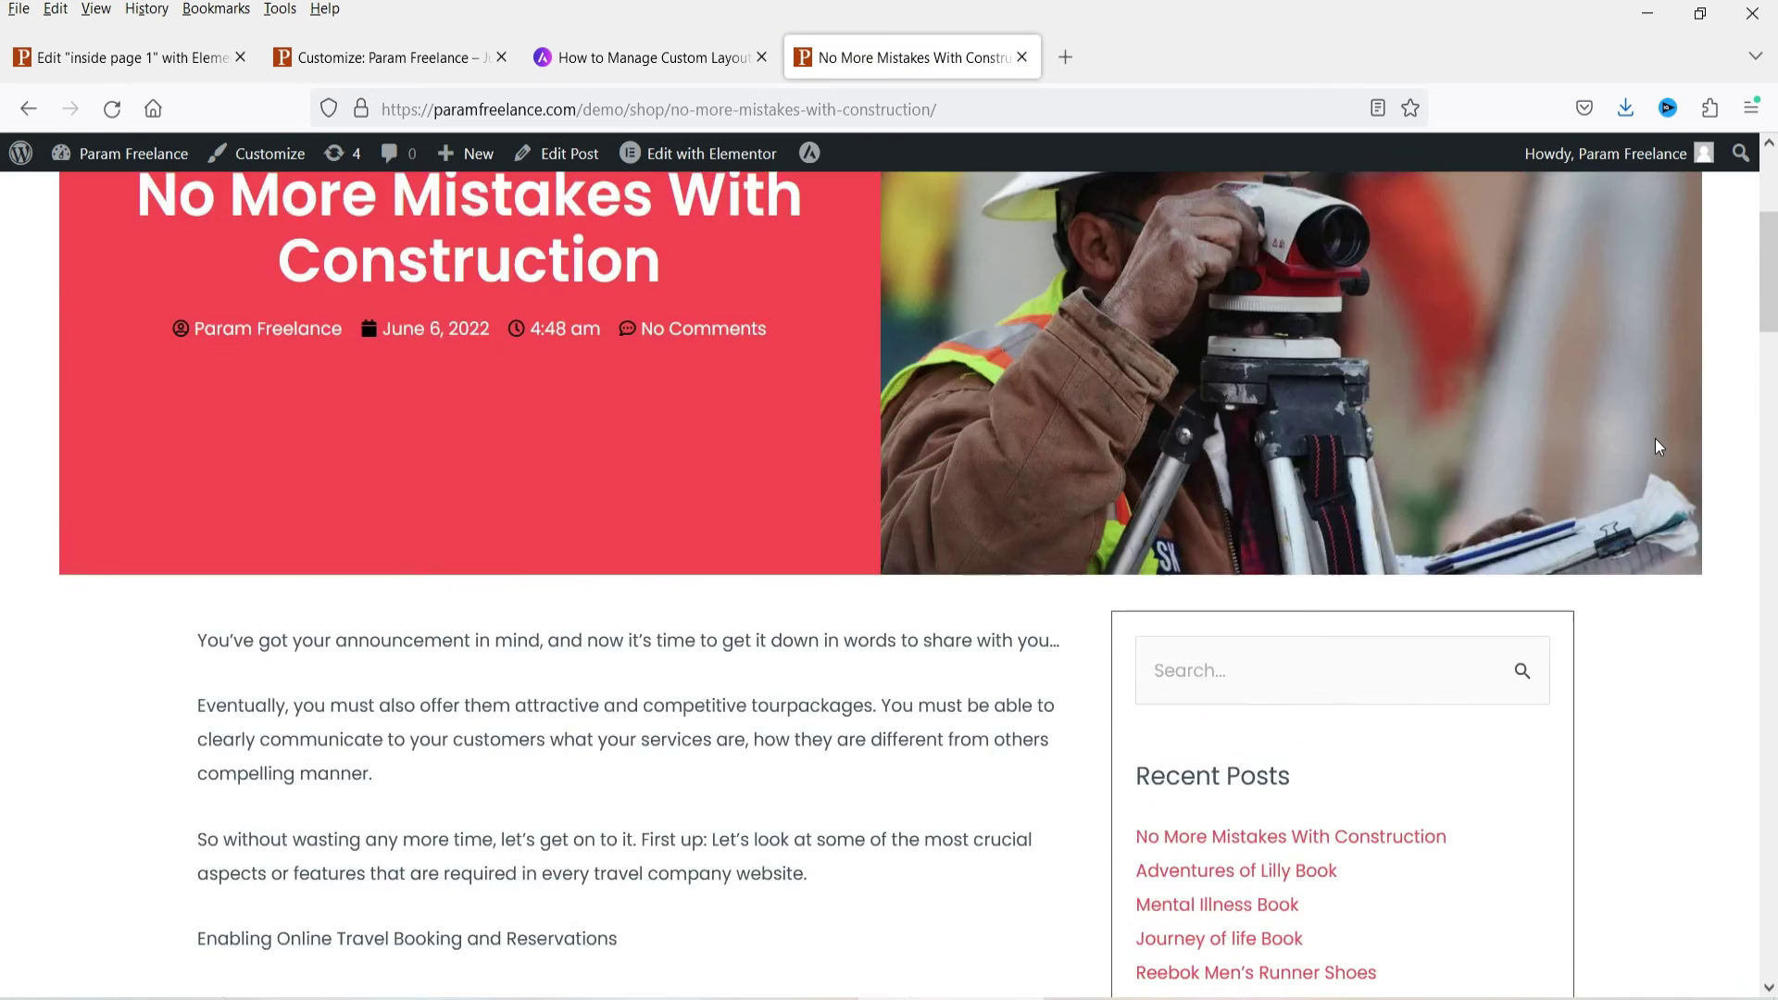
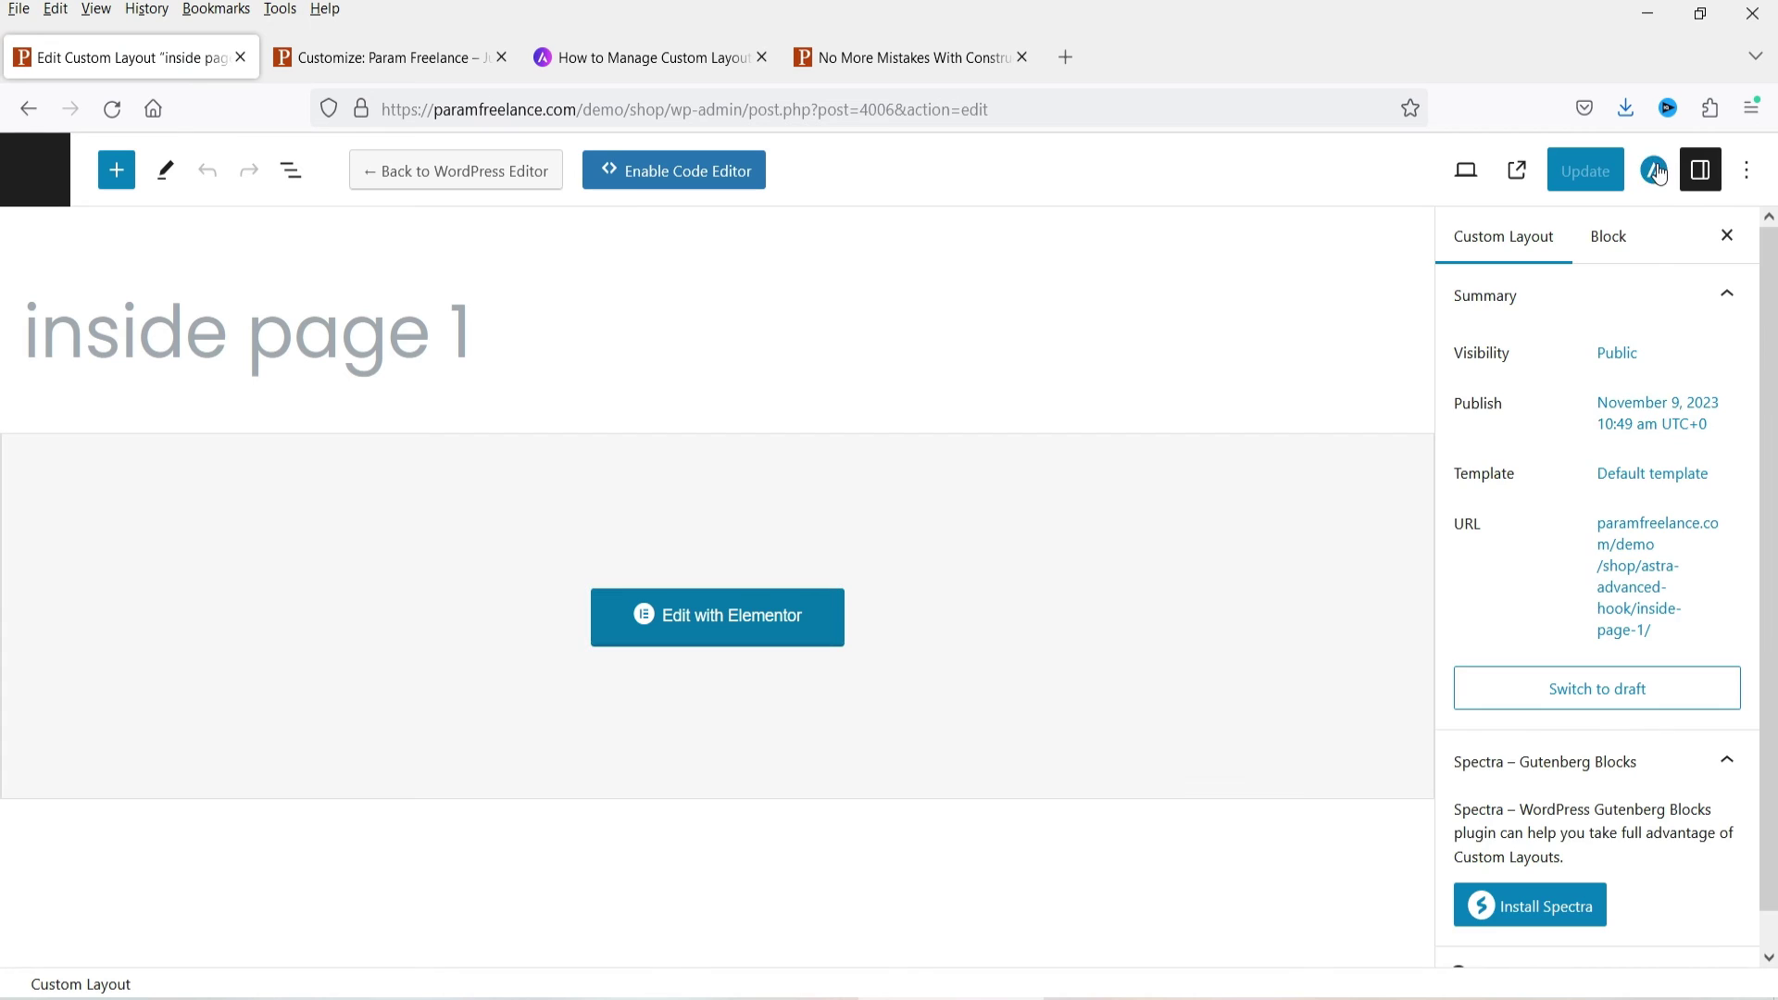
Set the Inside Post/Page layout to appear after 6 blocks in its location settings and update it
{"action": "left_click", "coordinate": [1654, 170]}
{"action": "left_click", "coordinate": [1621, 457]}
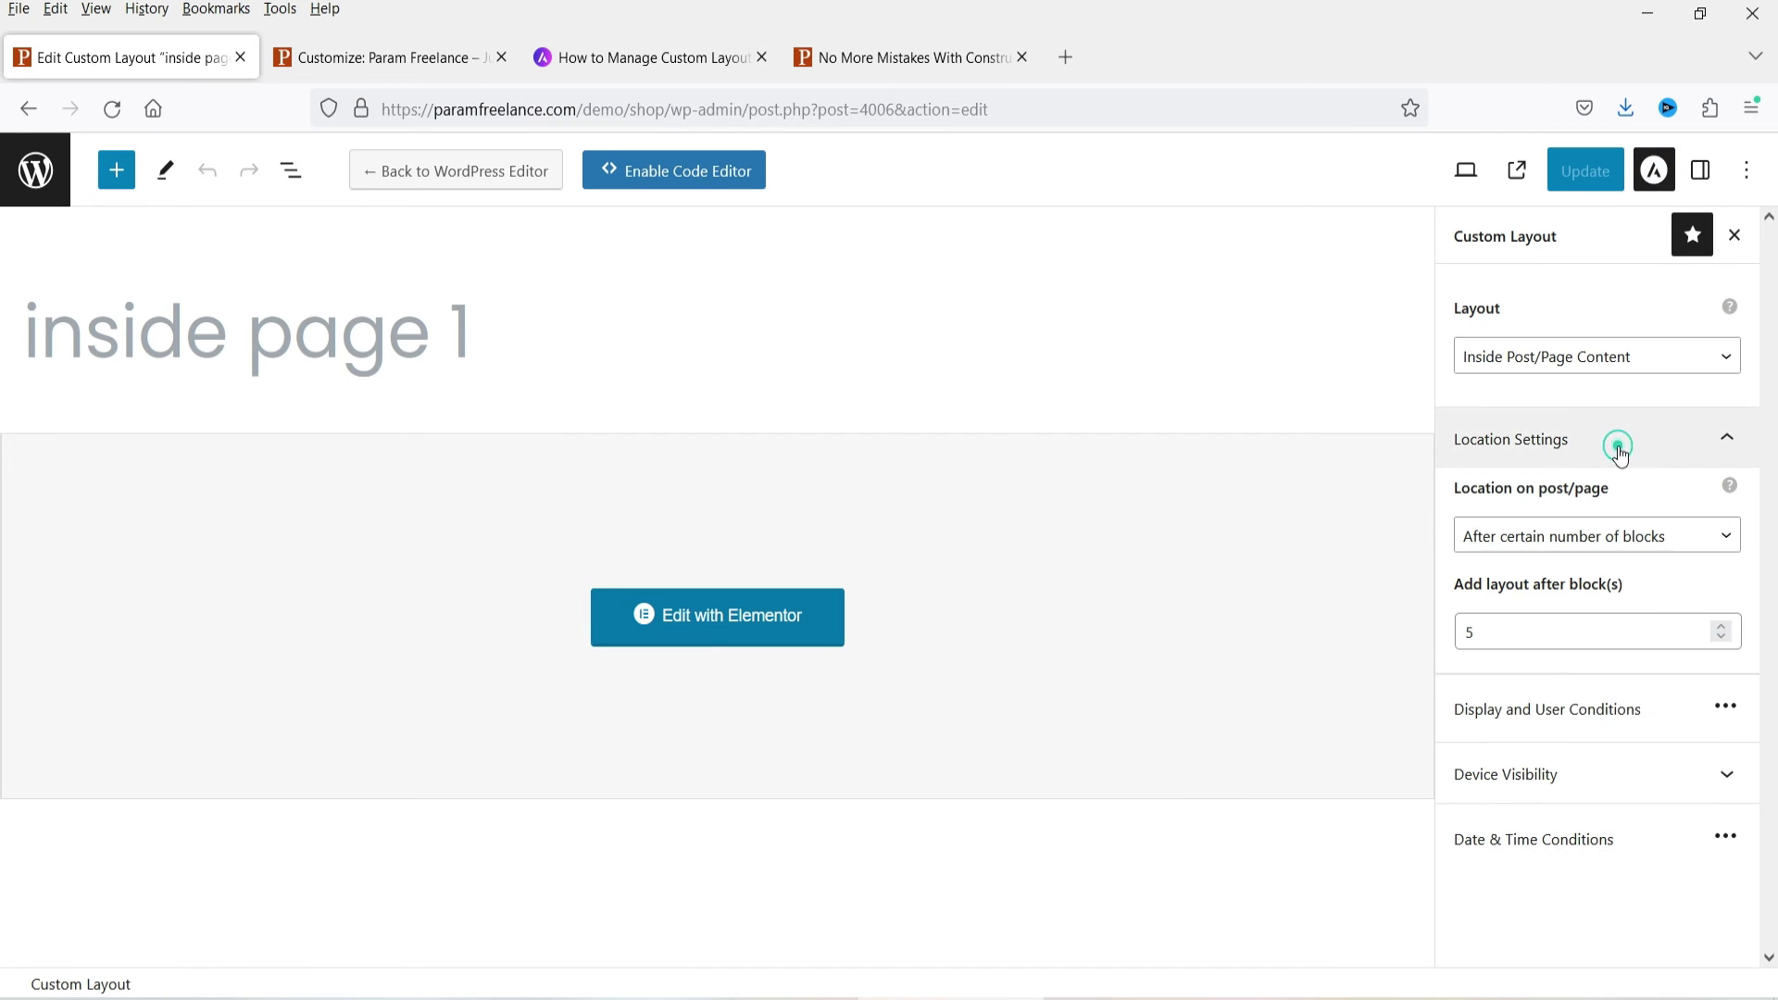
{"action": "left_click", "coordinate": [1722, 629]}
{"action": "left_click", "coordinate": [1591, 174]}
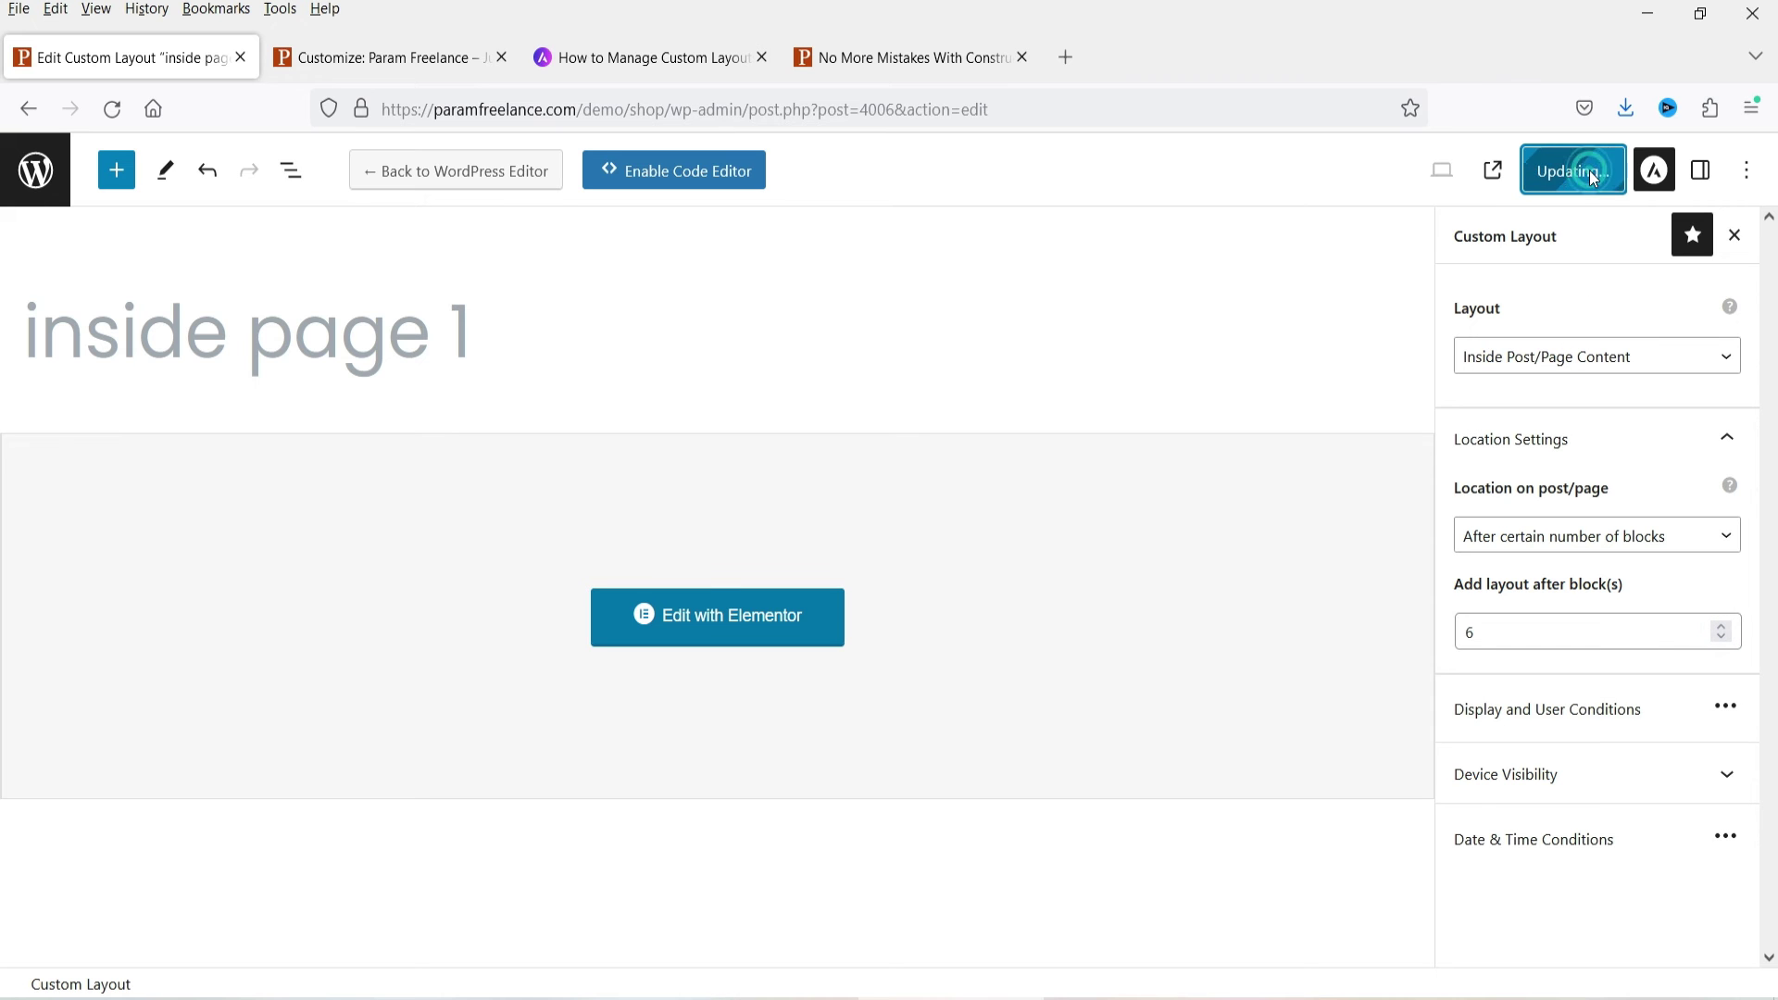
Reload the live "No More Mistakes With Construction" post and check which paragraph the "Create Your Design" block follows
{"action": "left_click", "coordinate": [894, 54]}
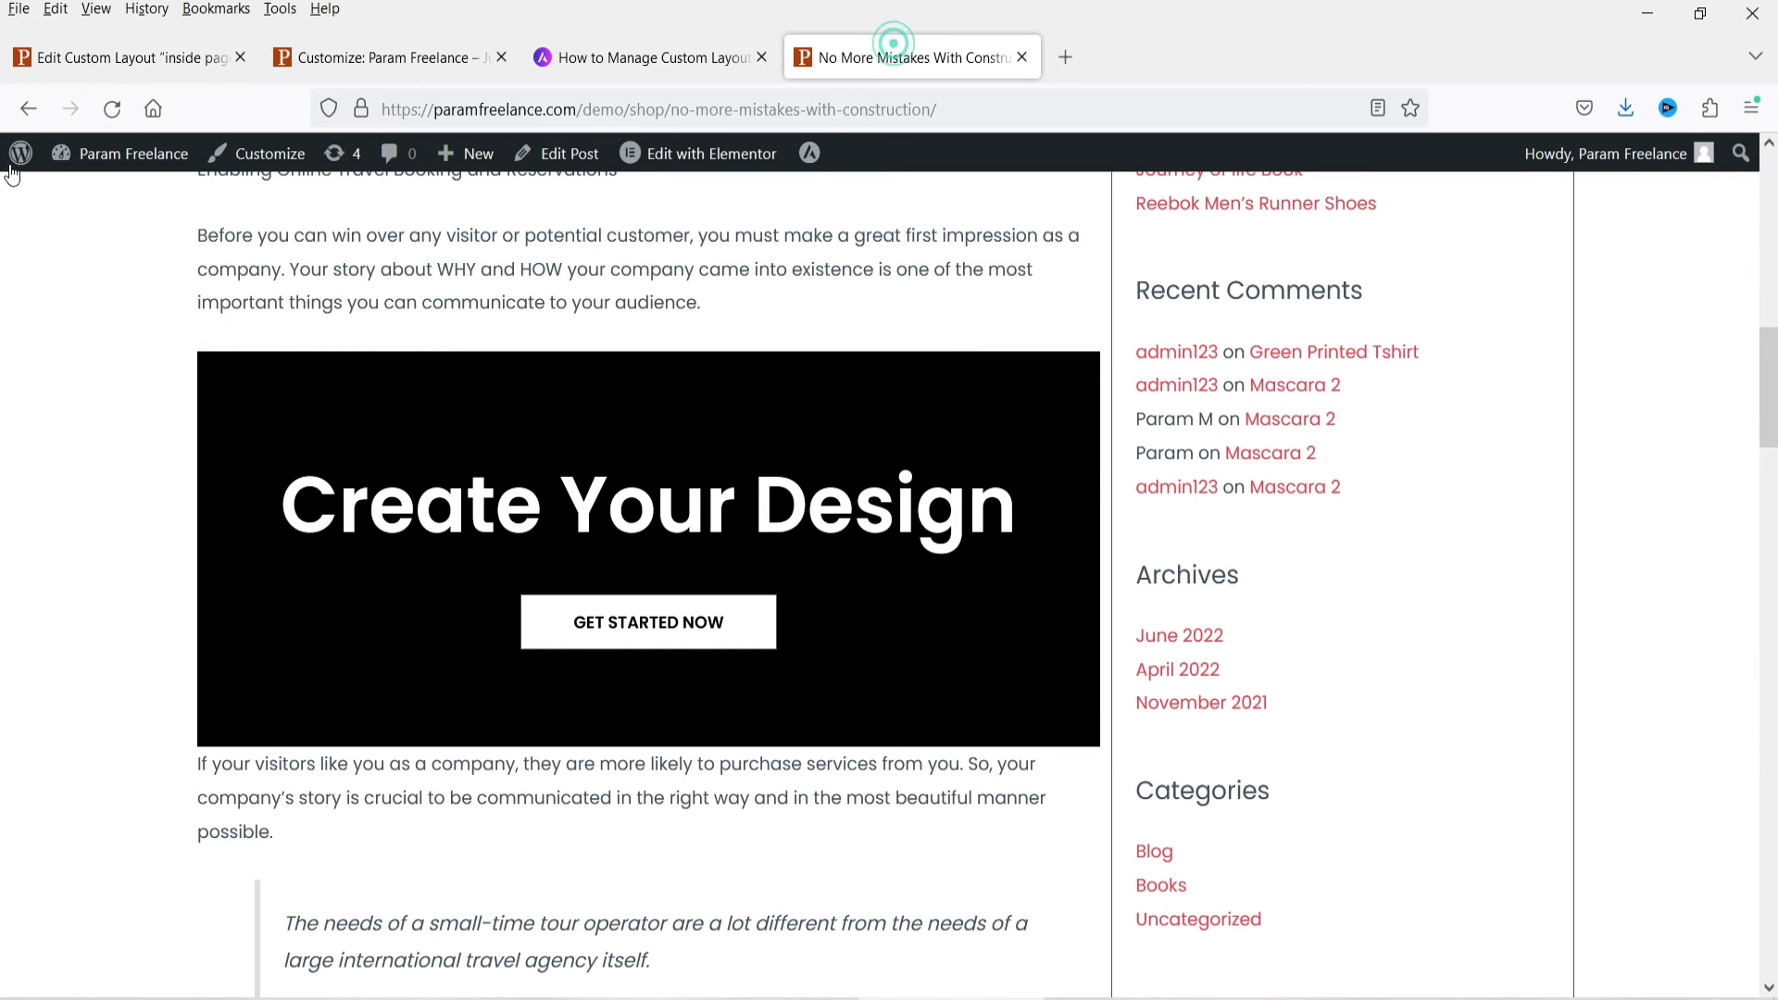
{"action": "left_click", "coordinate": [111, 108]}
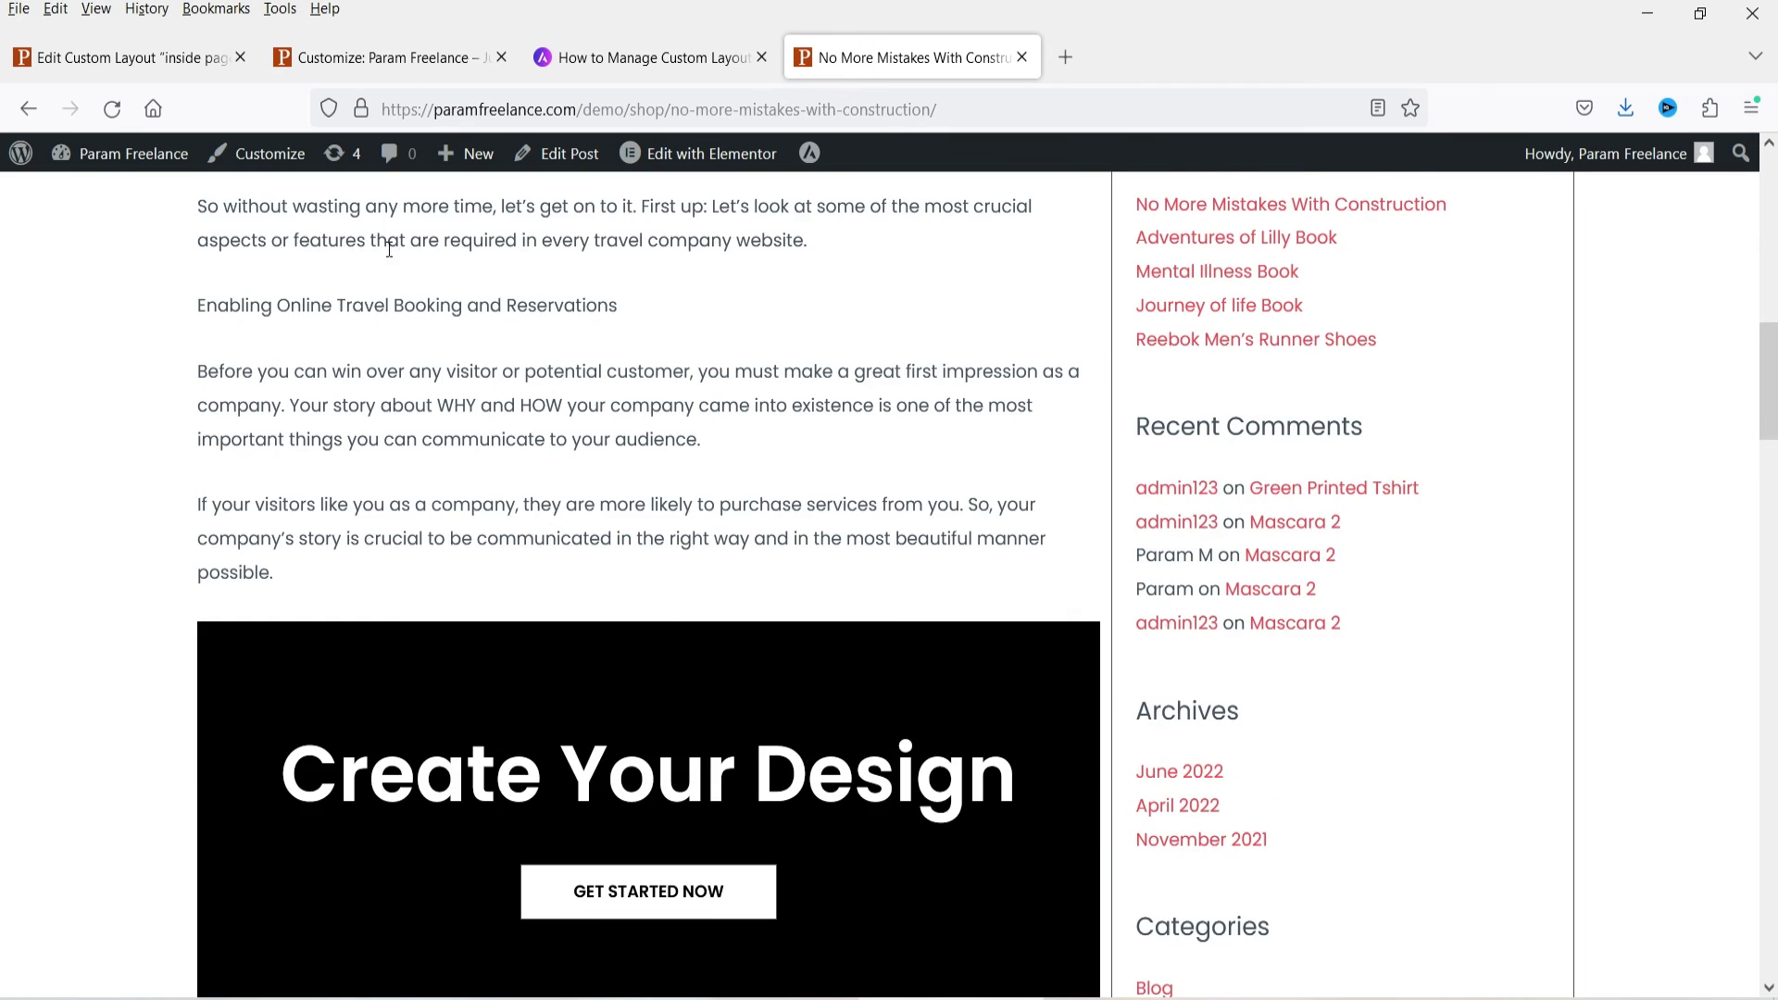
{"action": "scroll", "coordinate": [188, 378], "scroll_direction": "down", "scroll_amount": 4}
{"action": "scroll", "coordinate": [523, 602], "scroll_direction": "up", "scroll_amount": 4}
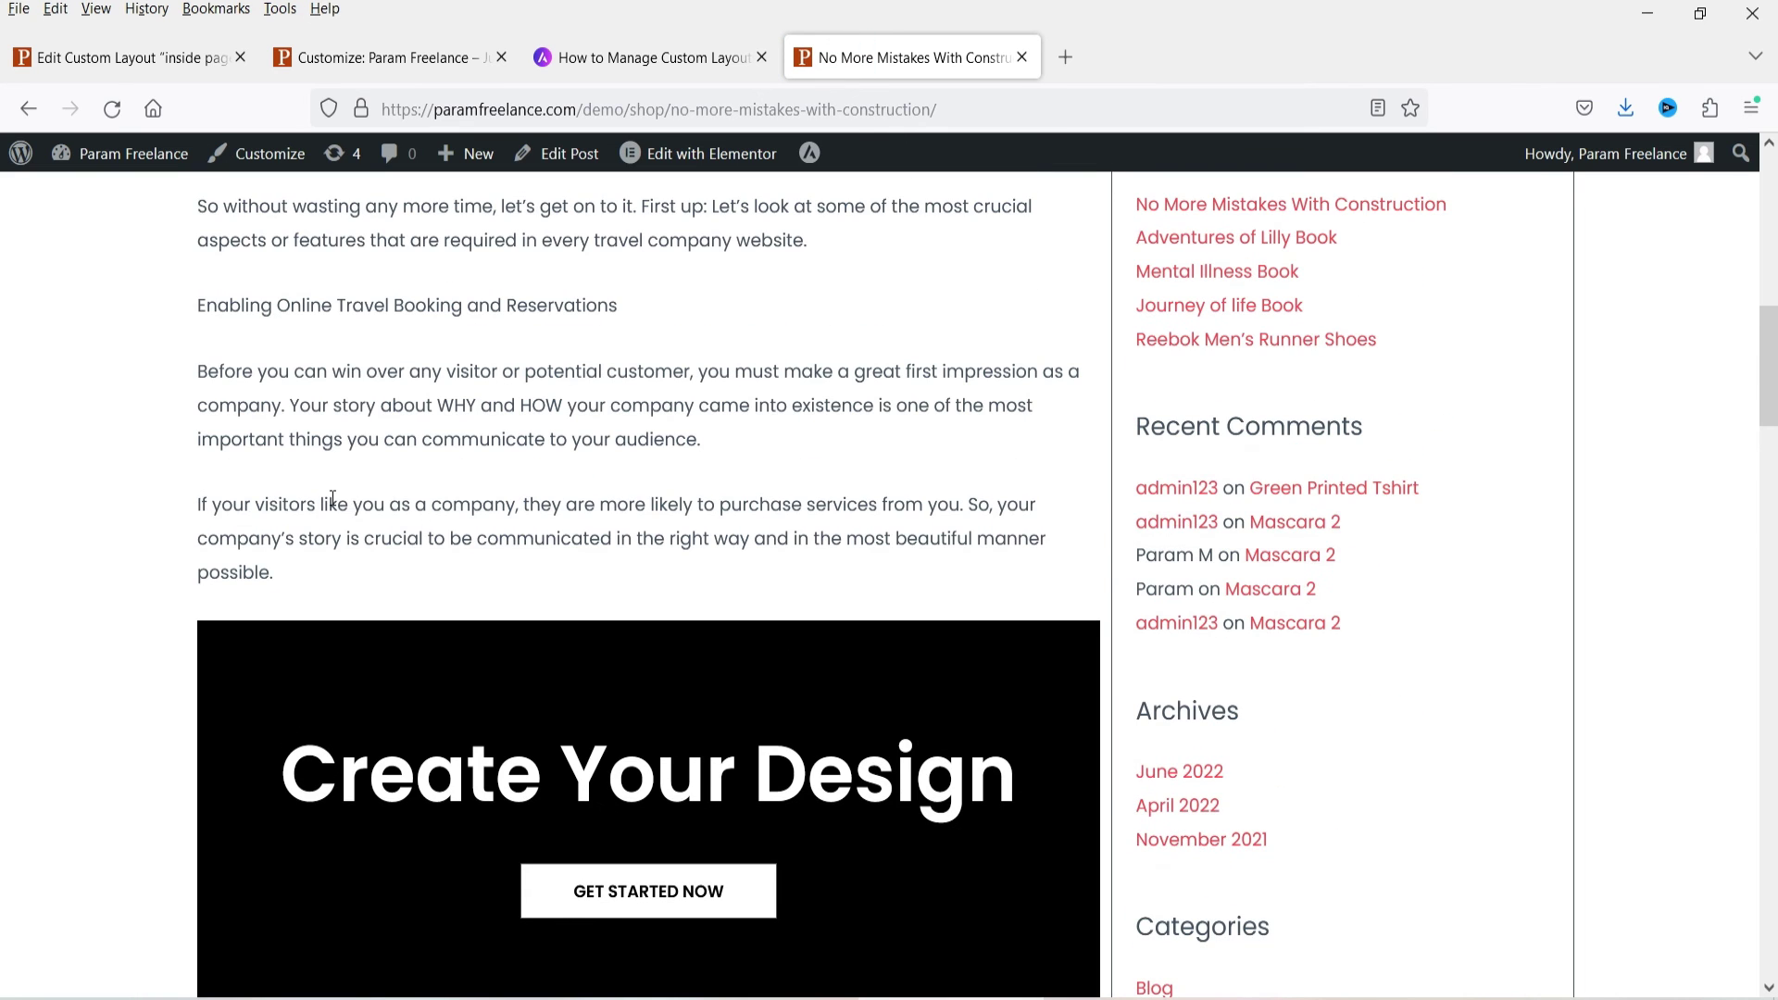
{"action": "scroll", "coordinate": [330, 496], "scroll_direction": "down", "scroll_amount": 1}
{"action": "left_click", "coordinate": [310, 444]}
{"action": "left_click_drag", "start_coordinate": [350, 461], "coordinate": [199, 393]}
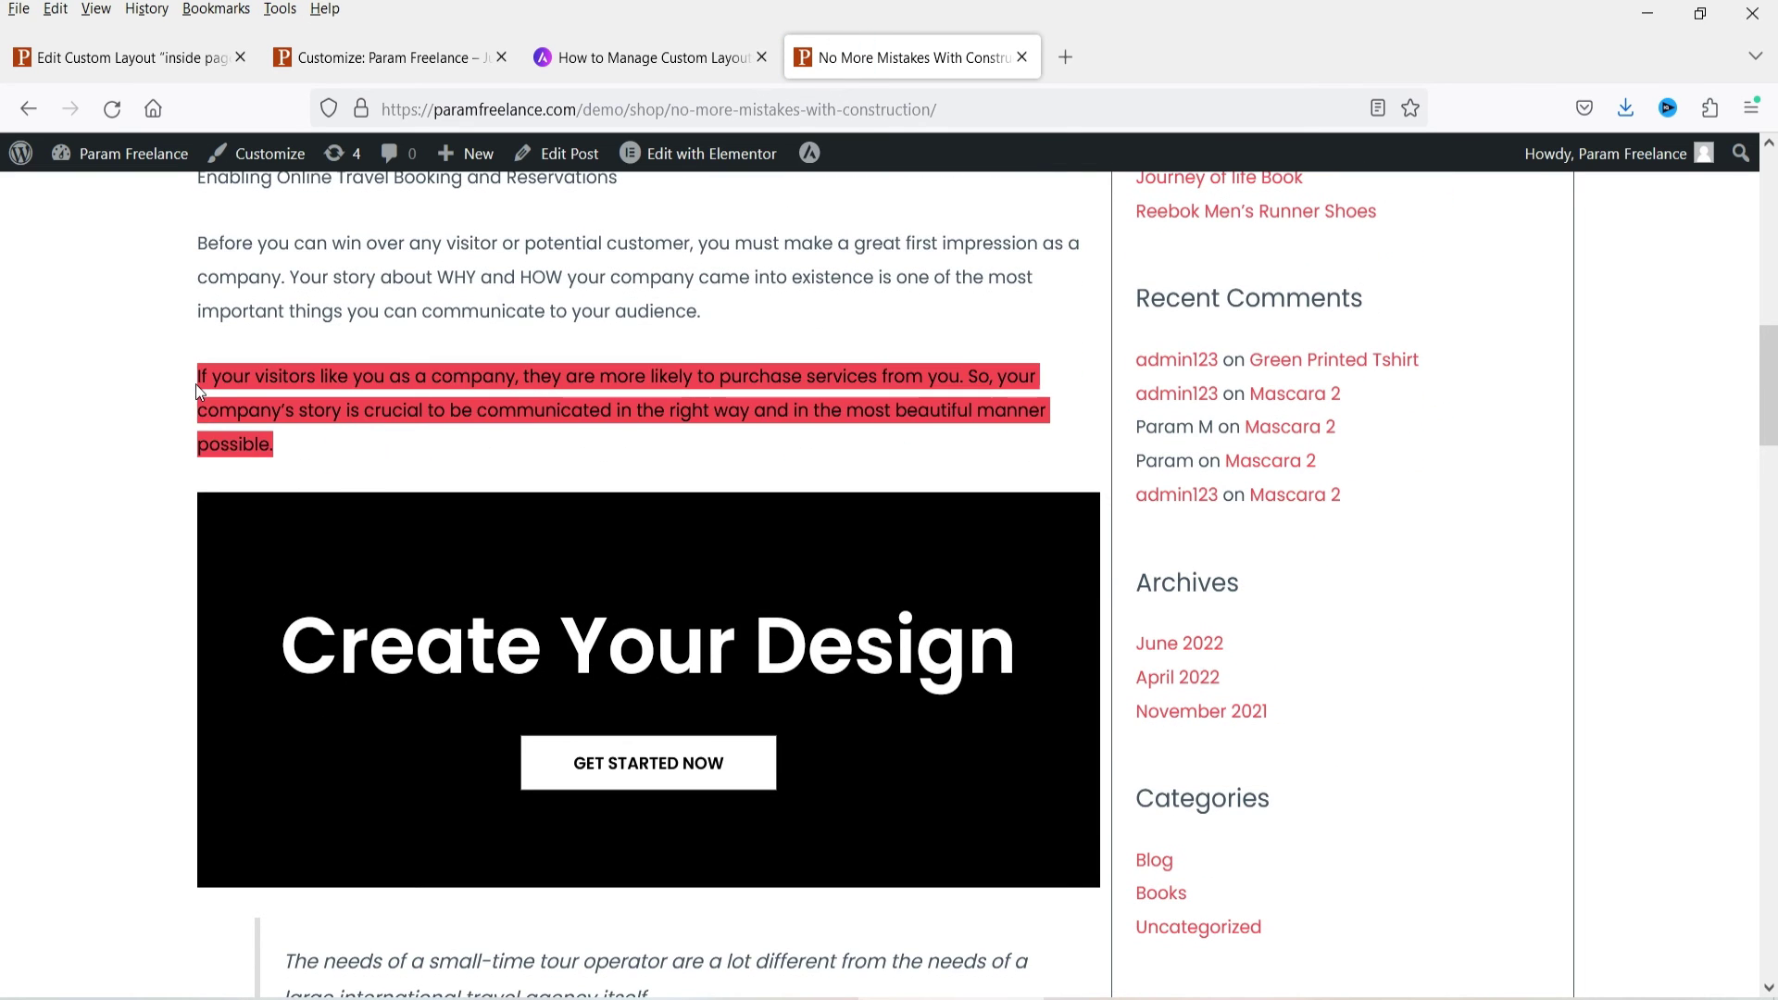
Set the layout's location to before a certain number of Heading blocks with the value 5, and update it
{"action": "left_click", "coordinate": [74, 58]}
{"action": "left_click", "coordinate": [1639, 535]}
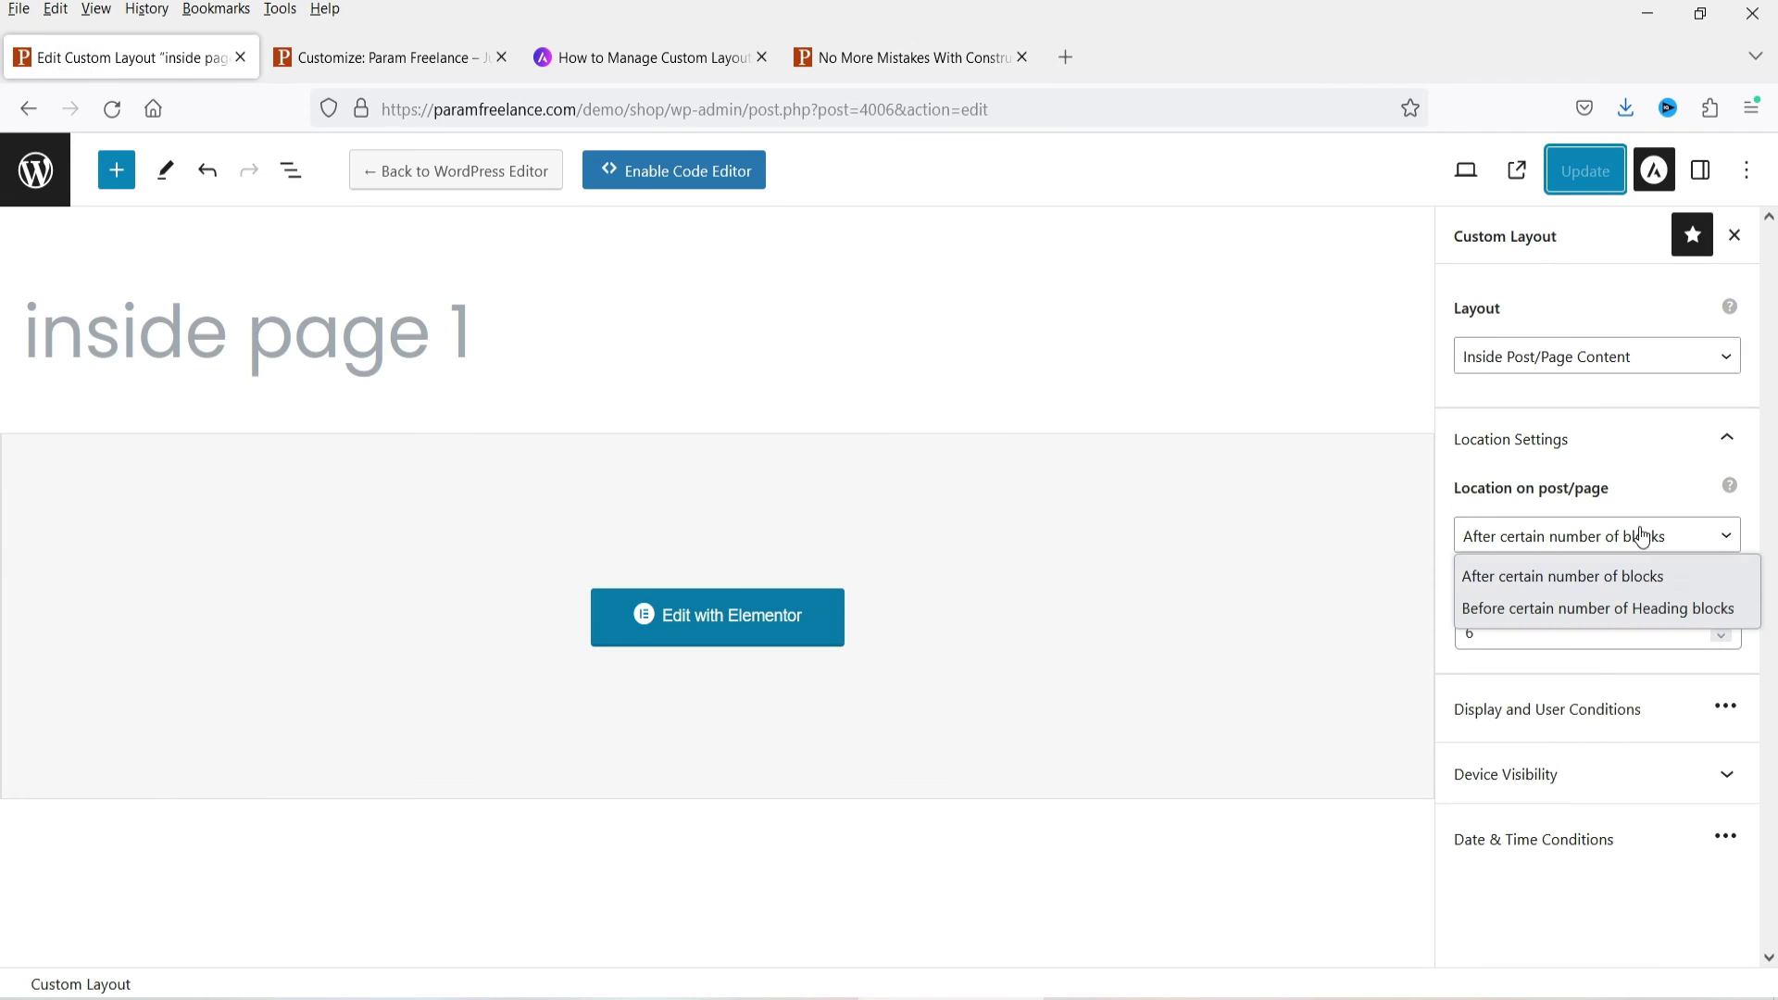
{"action": "left_click", "coordinate": [1567, 613]}
{"action": "left_click", "coordinate": [1641, 630]}
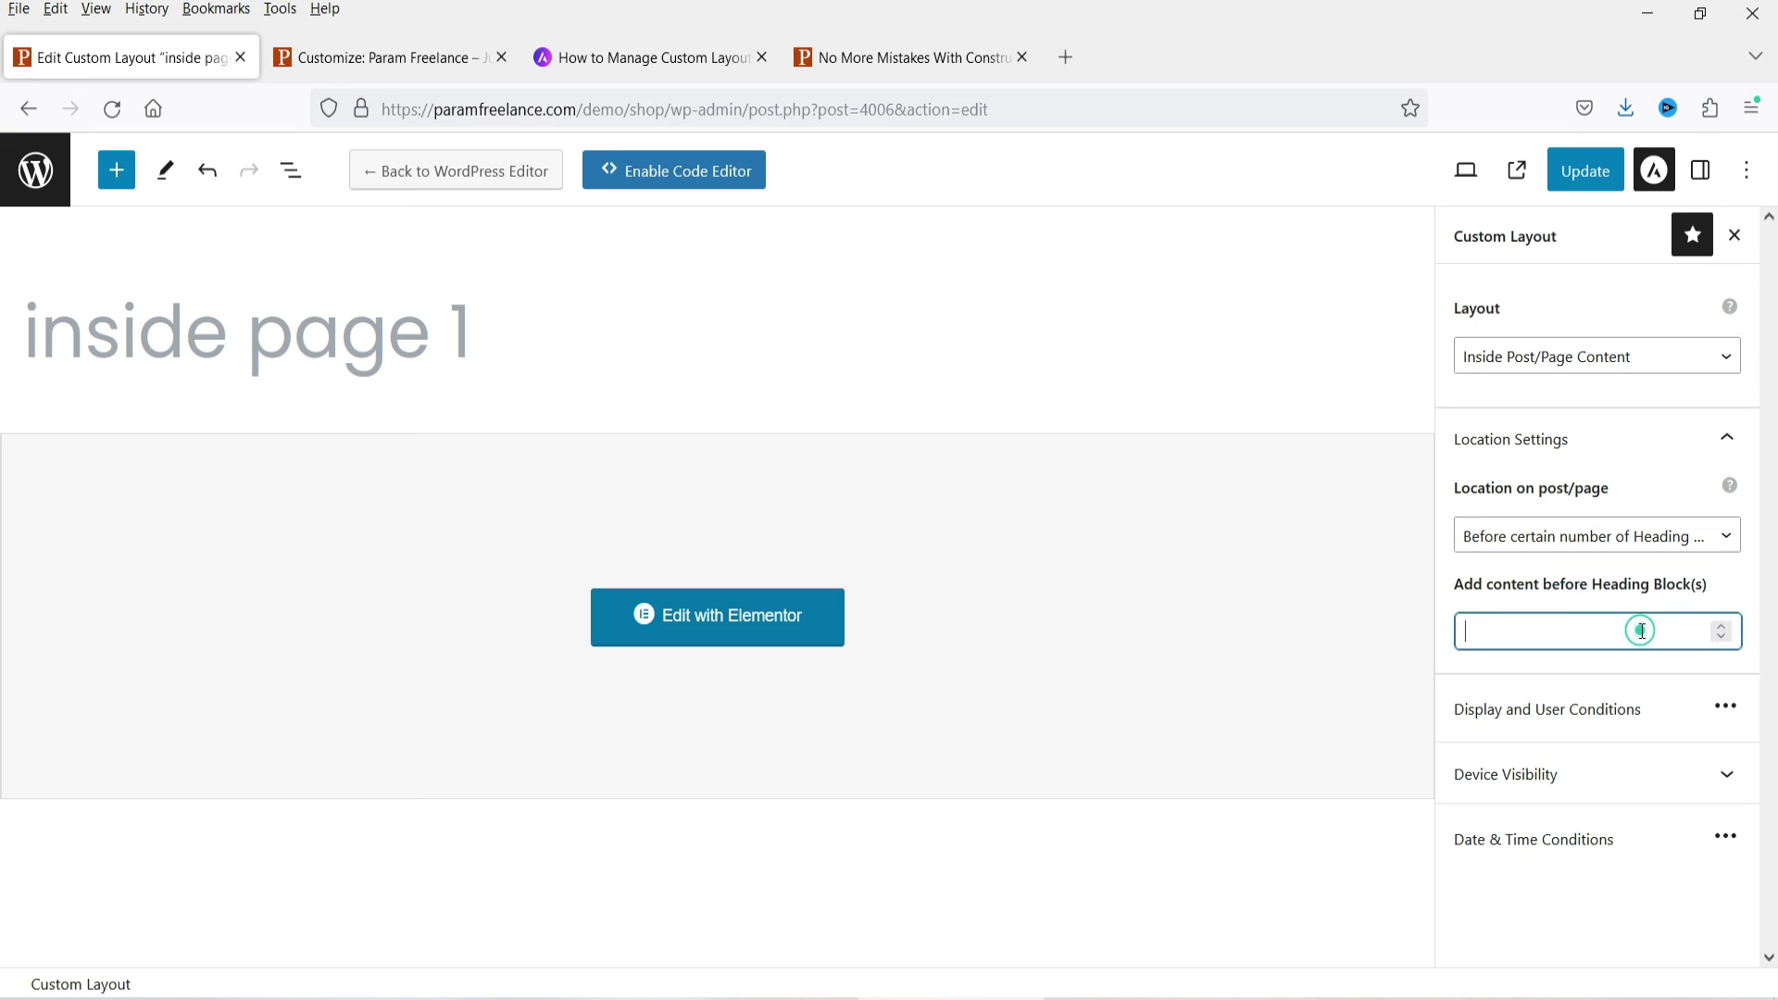
{"action": "type", "text": "5"}
{"action": "left_click", "coordinate": [1585, 171]}
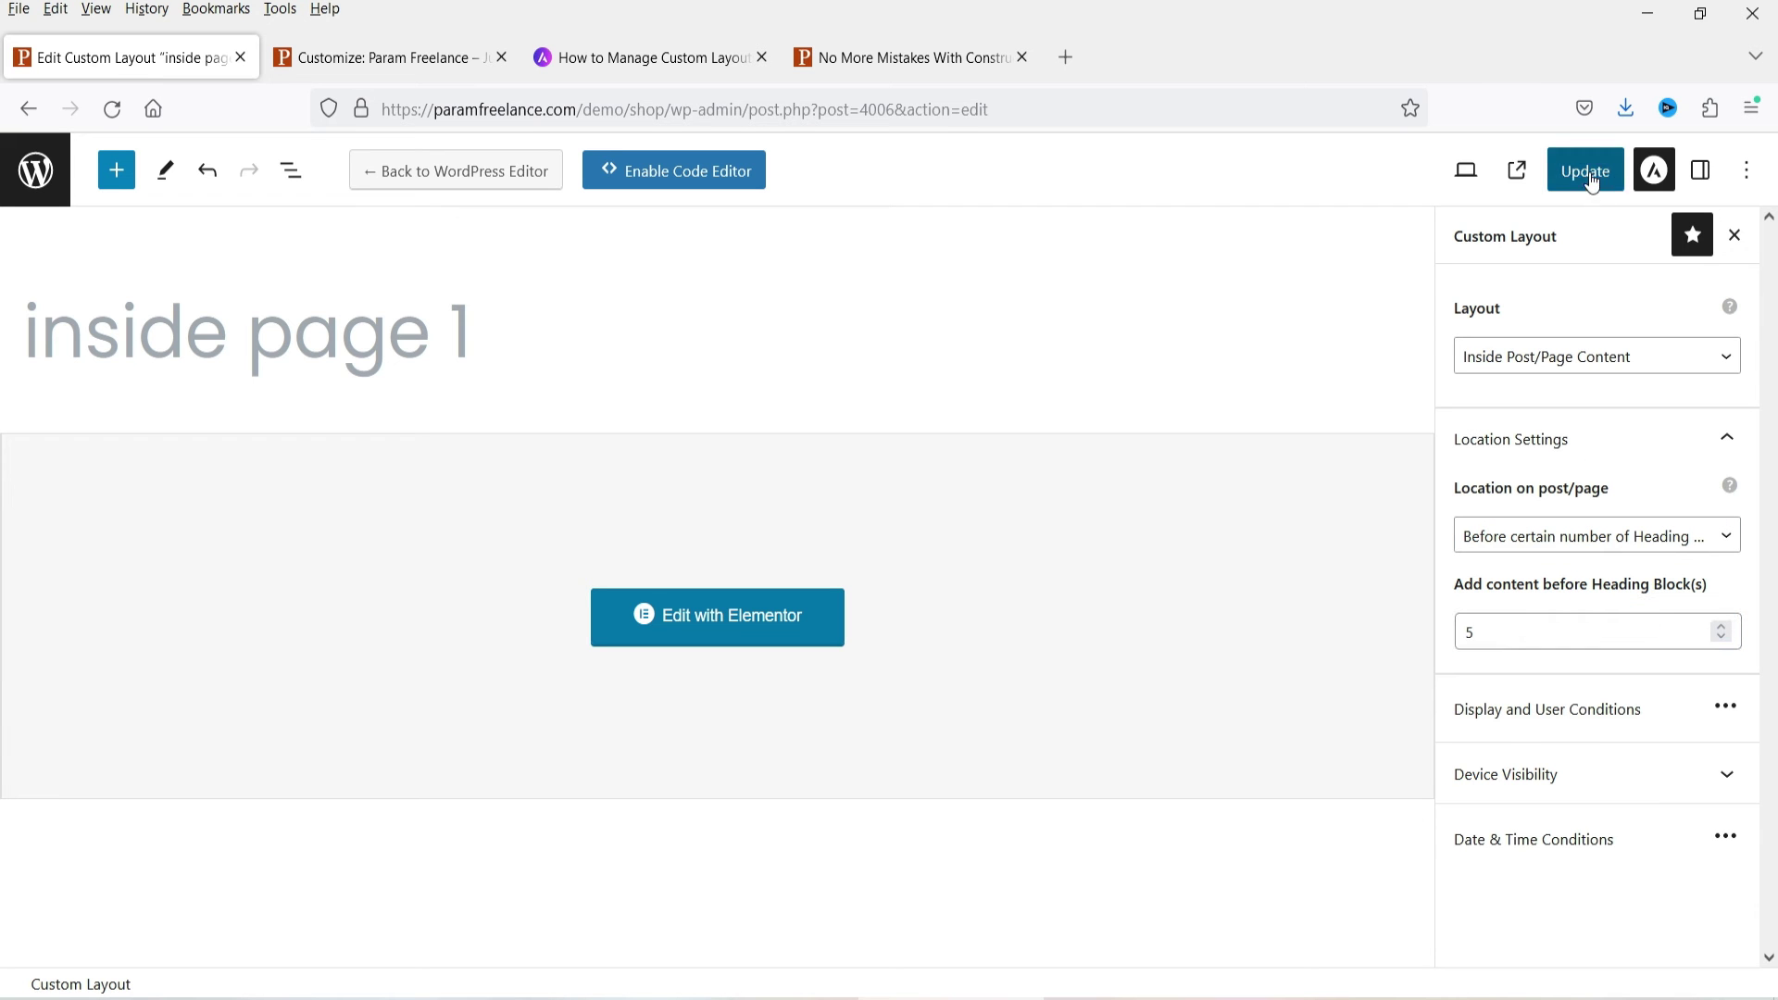
Reload the live construction post and check where the "Create Your Design" block sits among the H1 to H6 headings
{"action": "left_click", "coordinate": [902, 57]}
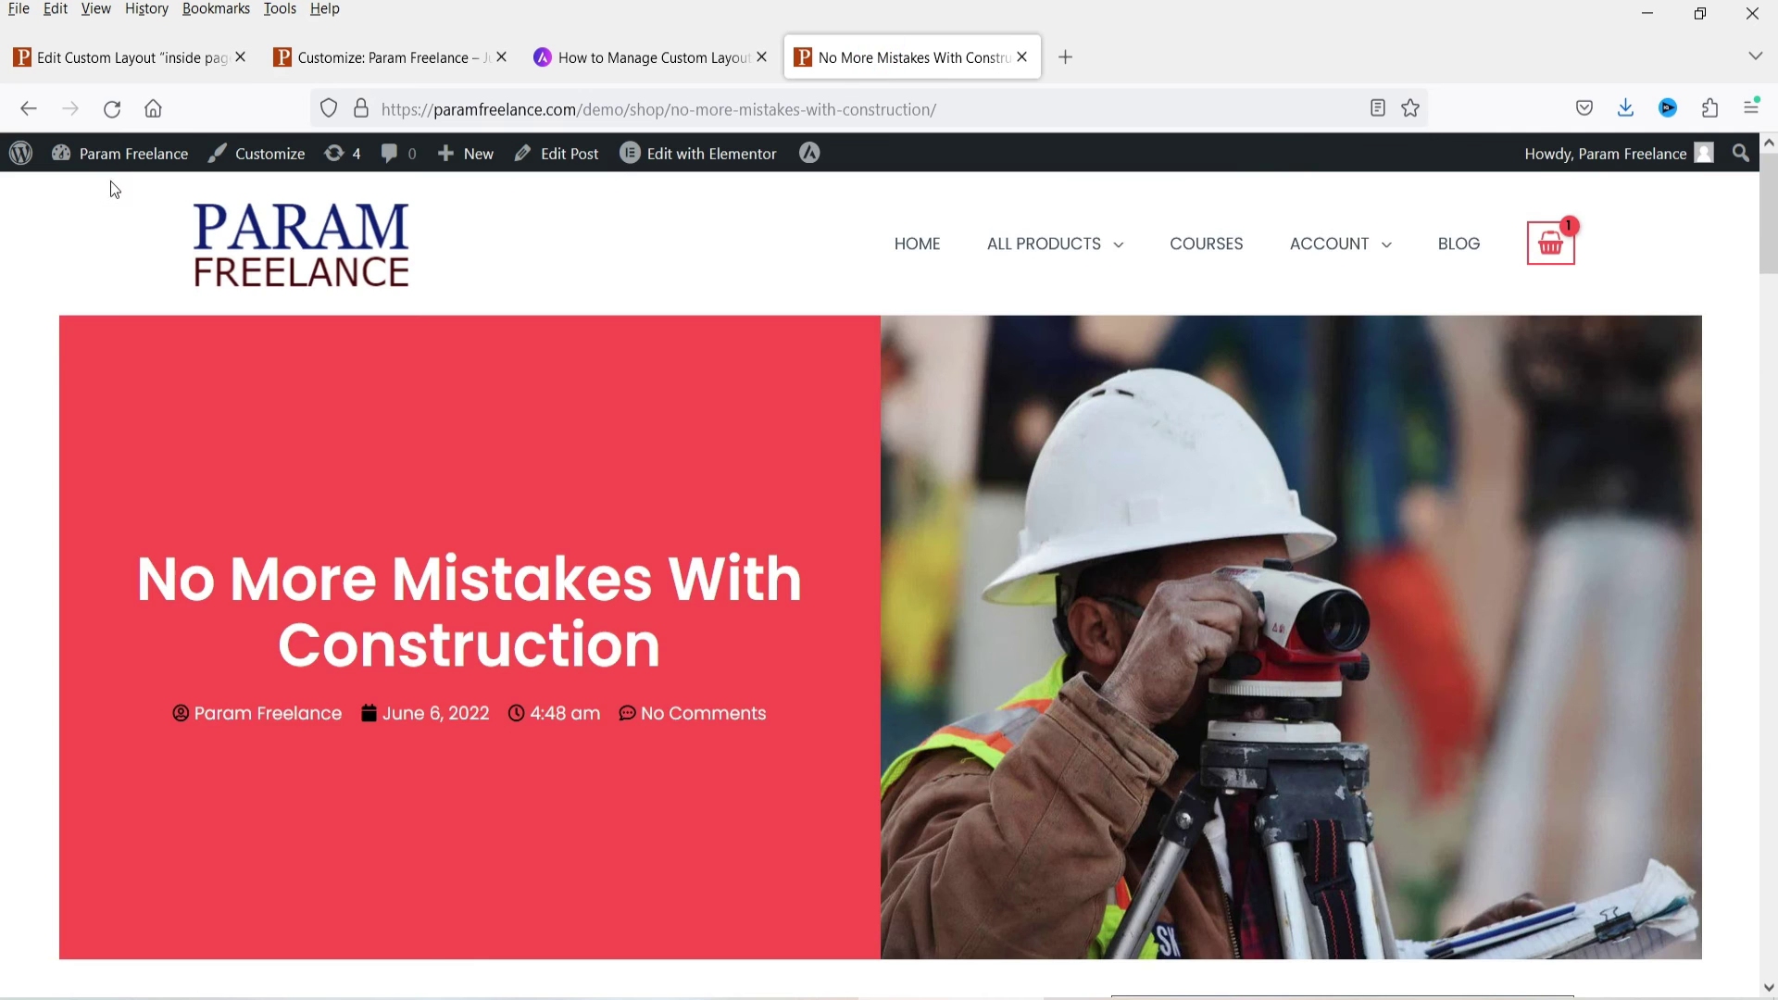
{"action": "left_click", "coordinate": [112, 108]}
{"action": "scroll", "coordinate": [28, 454], "scroll_direction": "down", "scroll_amount": 20}
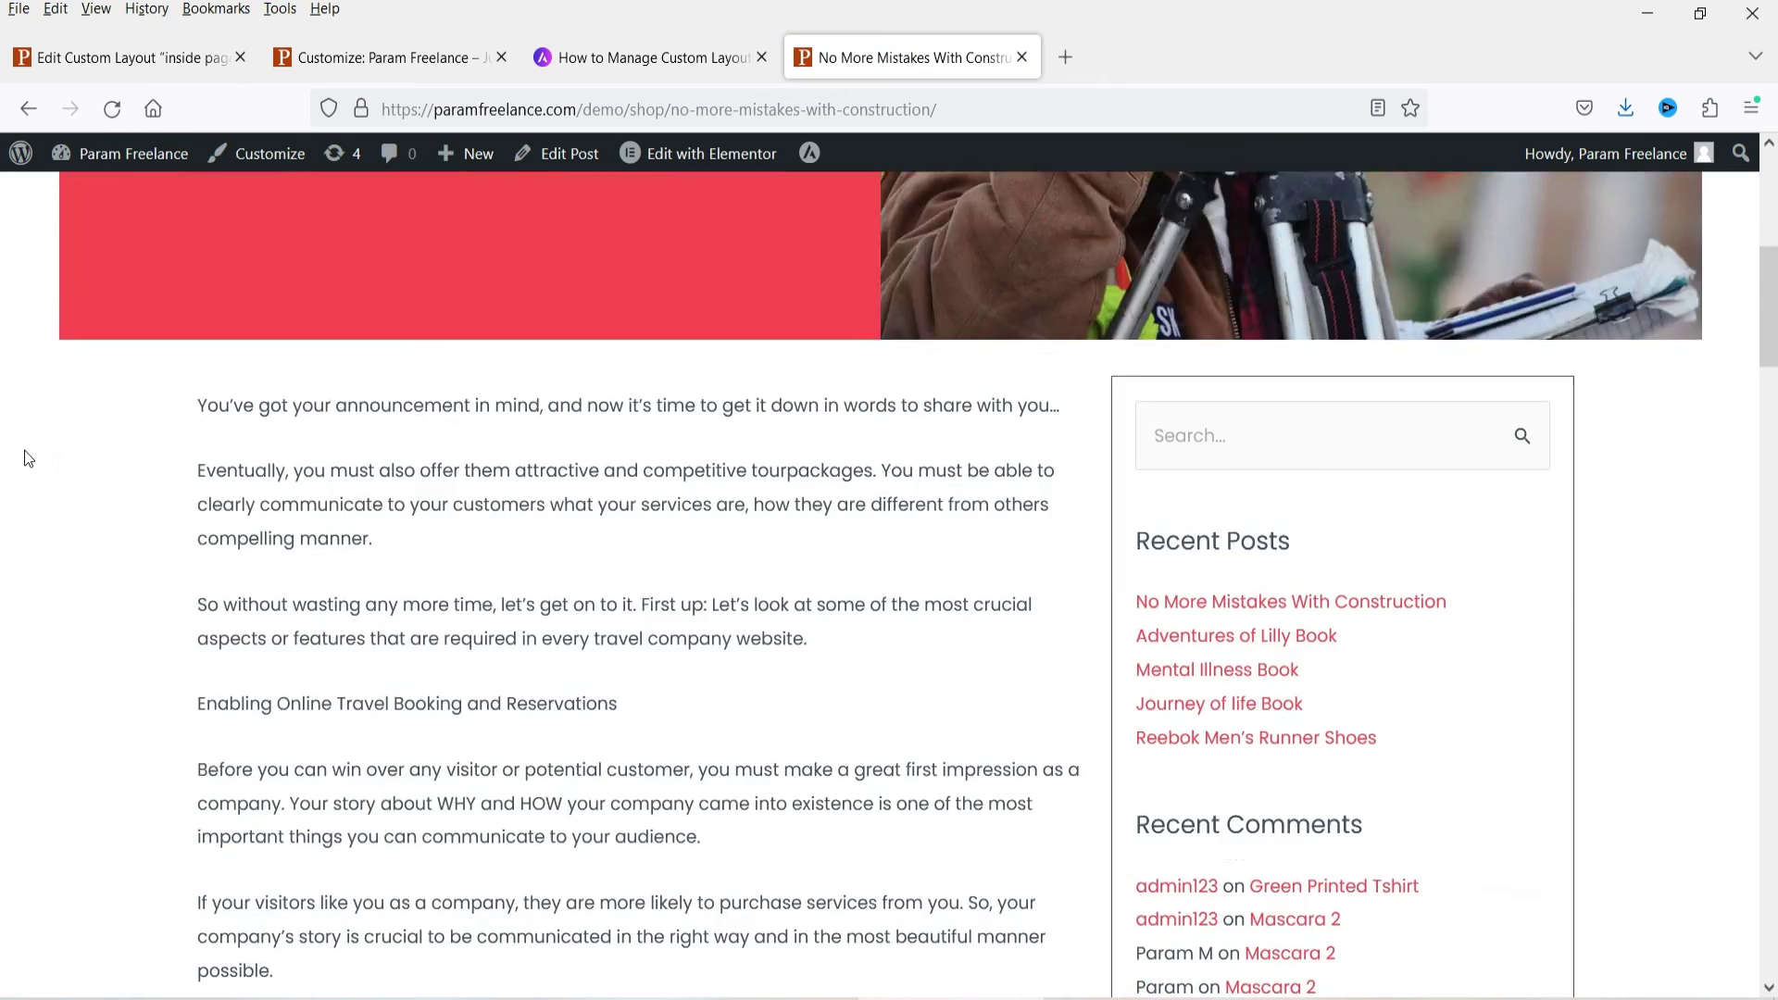
{"action": "scroll", "coordinate": [24, 437], "scroll_direction": "down", "scroll_amount": 4}
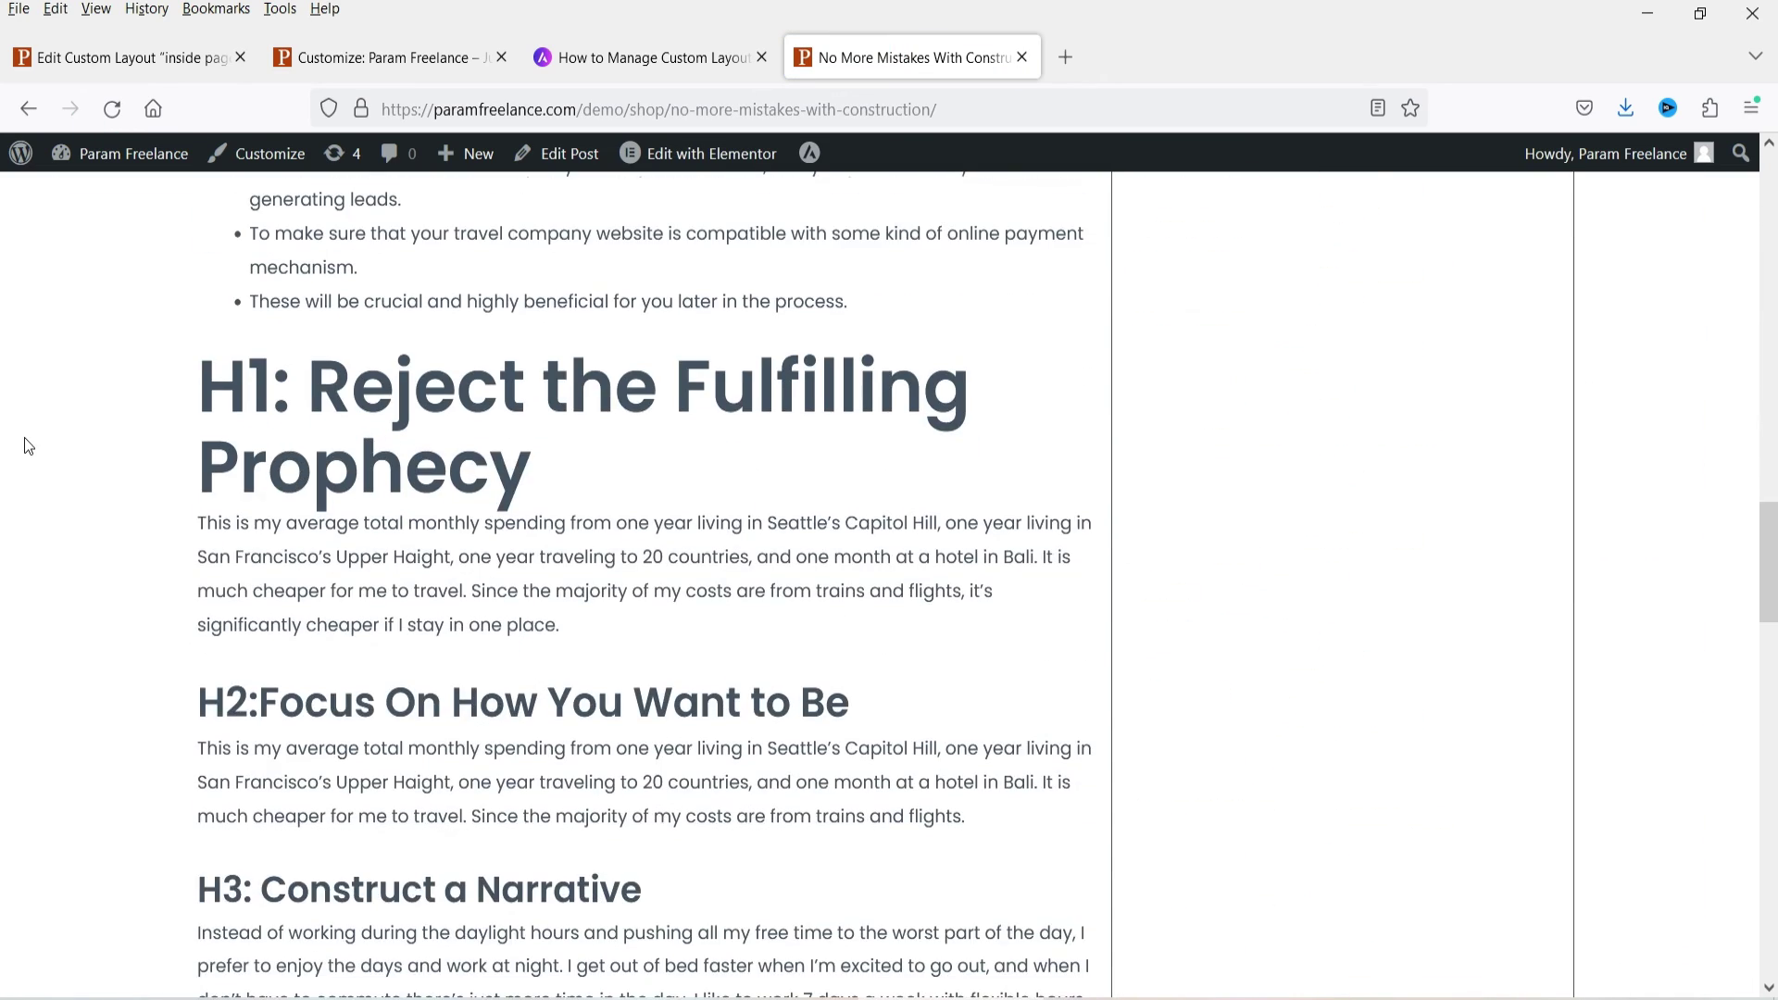
{"action": "scroll", "coordinate": [283, 648], "scroll_direction": "down", "scroll_amount": 3}
{"action": "scroll", "coordinate": [286, 658], "scroll_direction": "up", "scroll_amount": 5}
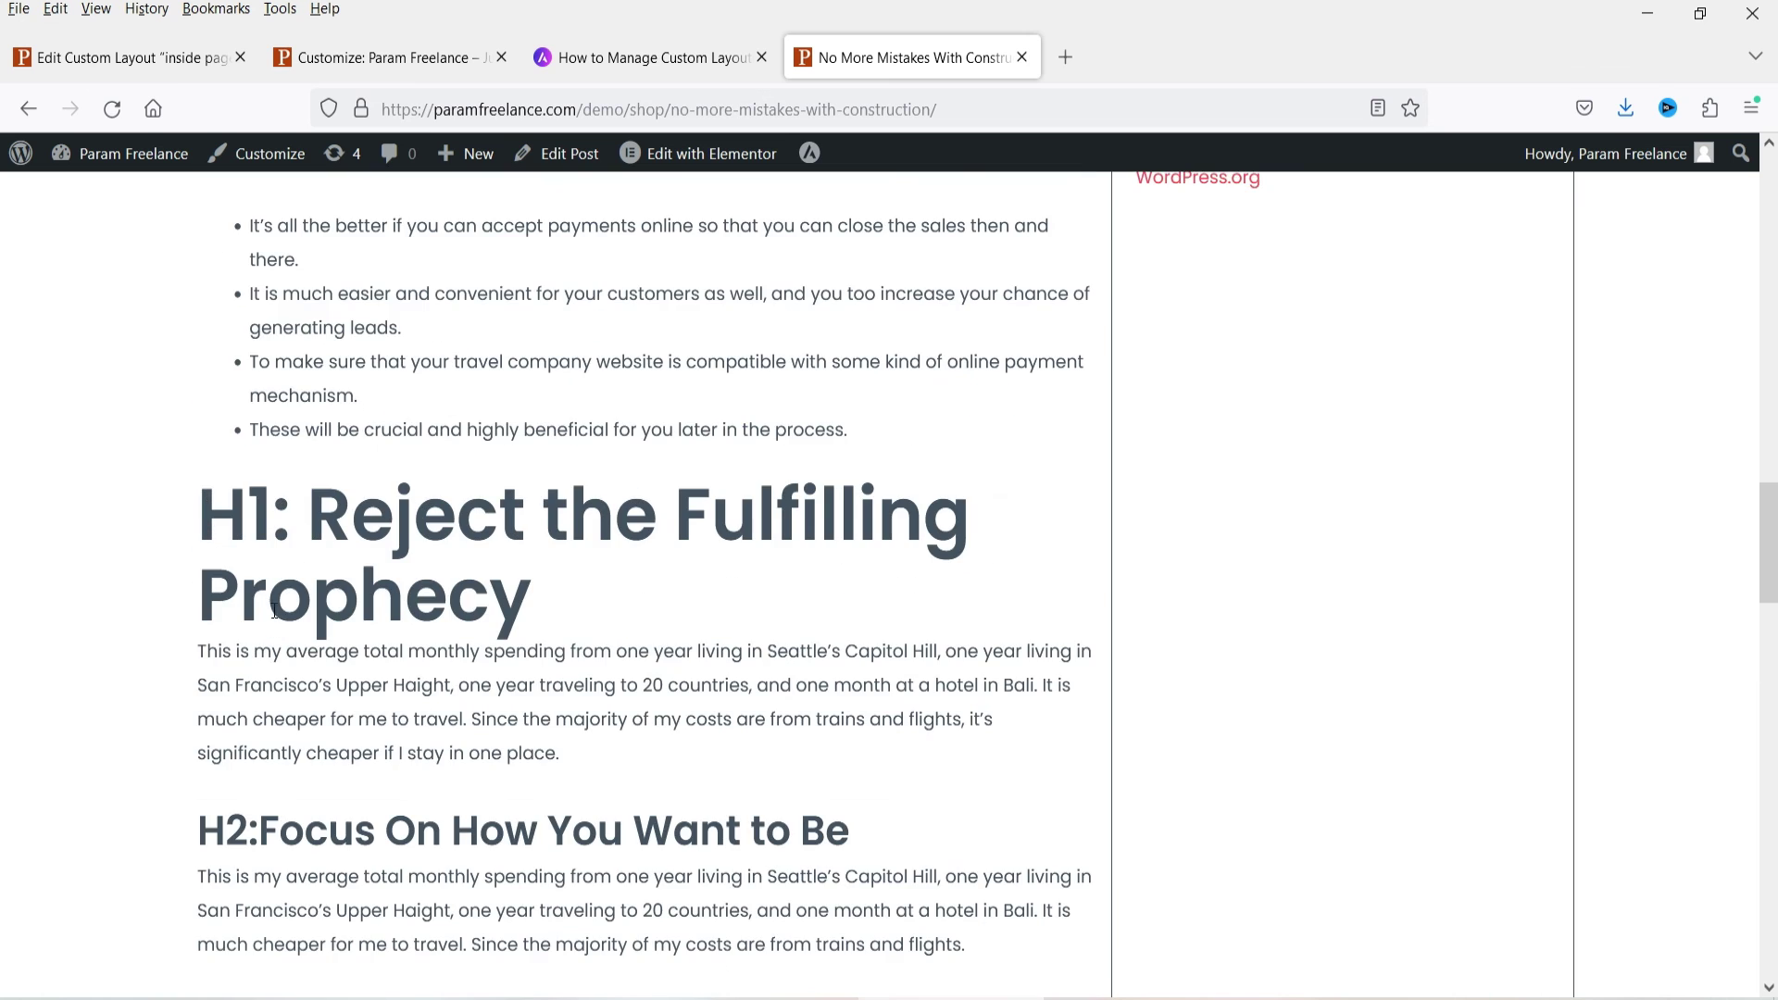
{"action": "scroll", "coordinate": [517, 615], "scroll_direction": "down", "scroll_amount": 10}
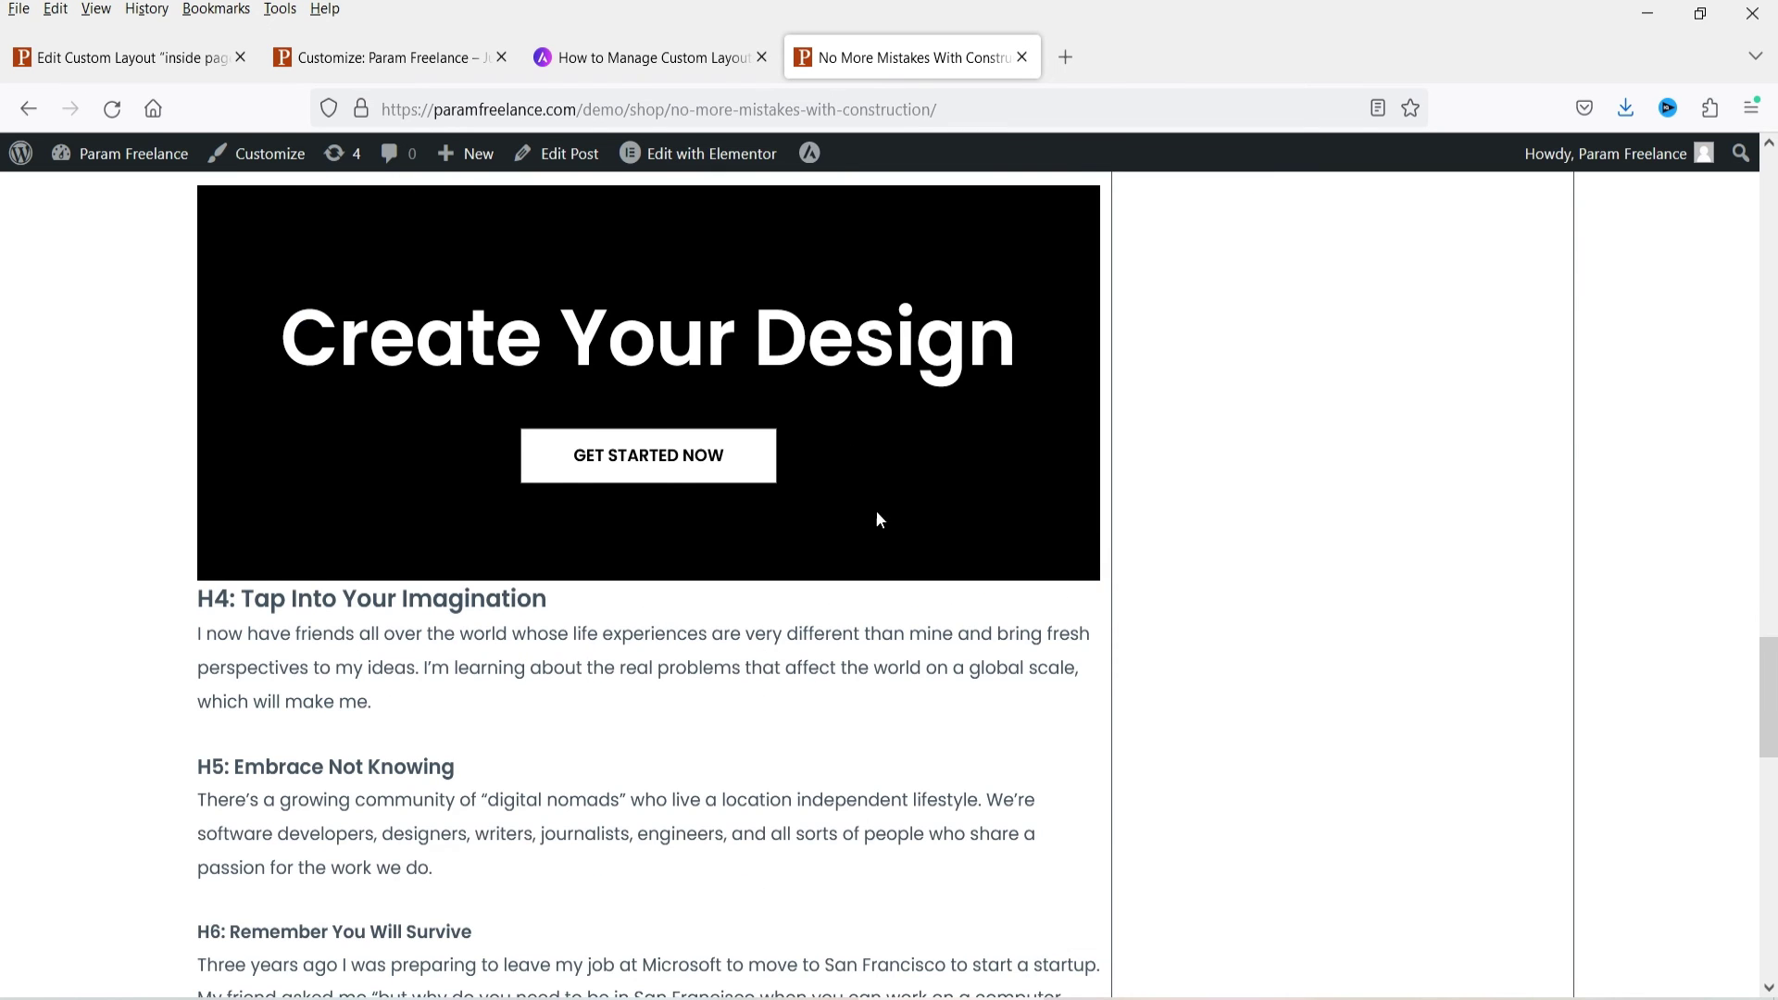
{"action": "scroll", "coordinate": [879, 519], "scroll_direction": "up", "scroll_amount": 4}
Return to the Custom Layouts list and move the "inside page 1" layout to the trash
{"action": "left_click", "coordinate": [97, 57]}
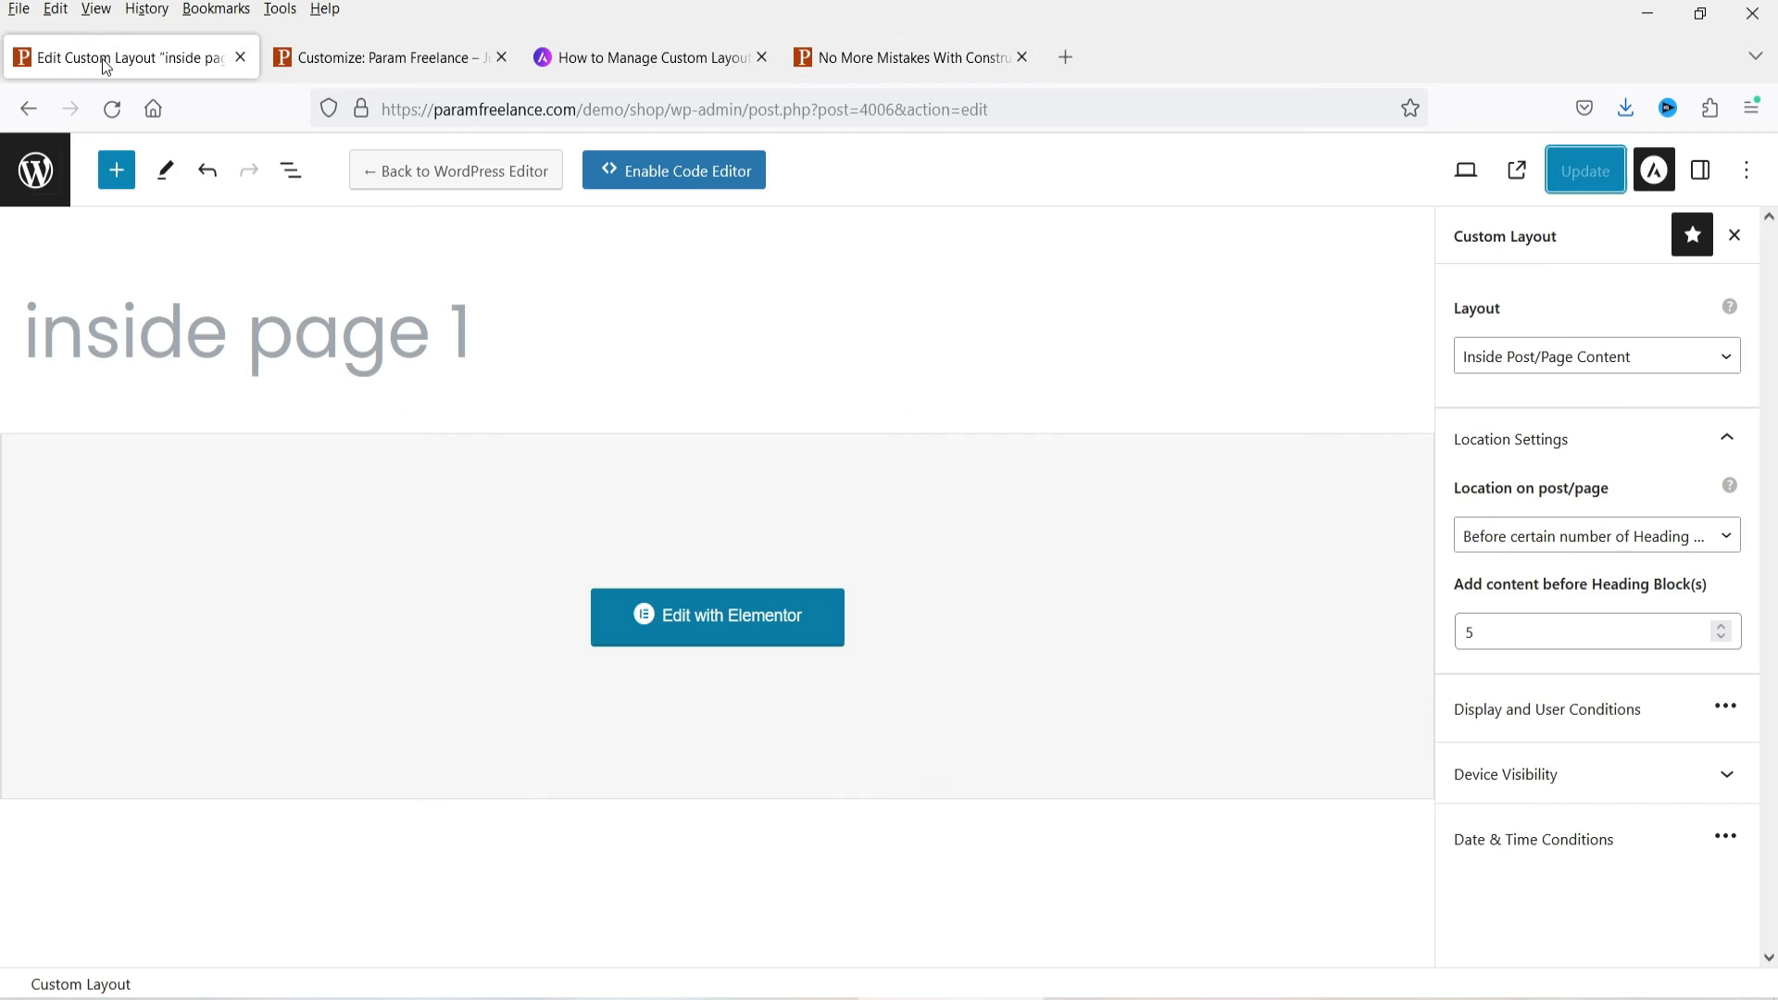
{"action": "left_click", "coordinate": [35, 180]}
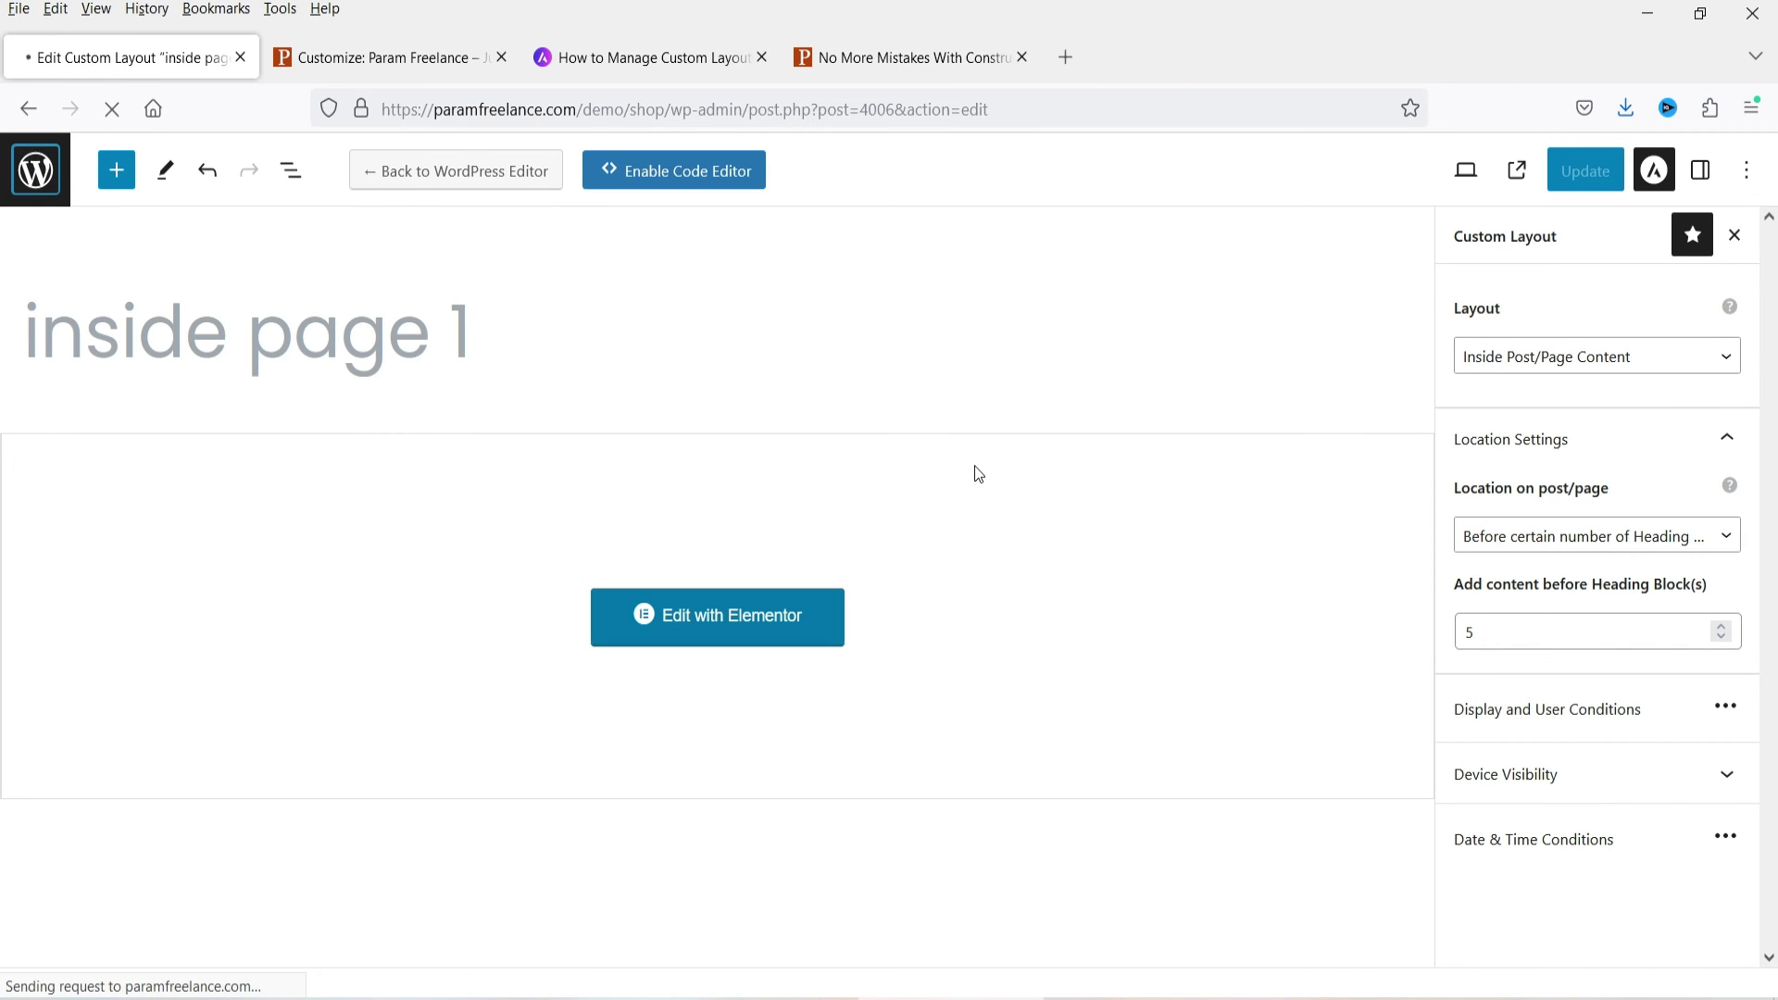
{"action": "left_click", "coordinate": [394, 726]}
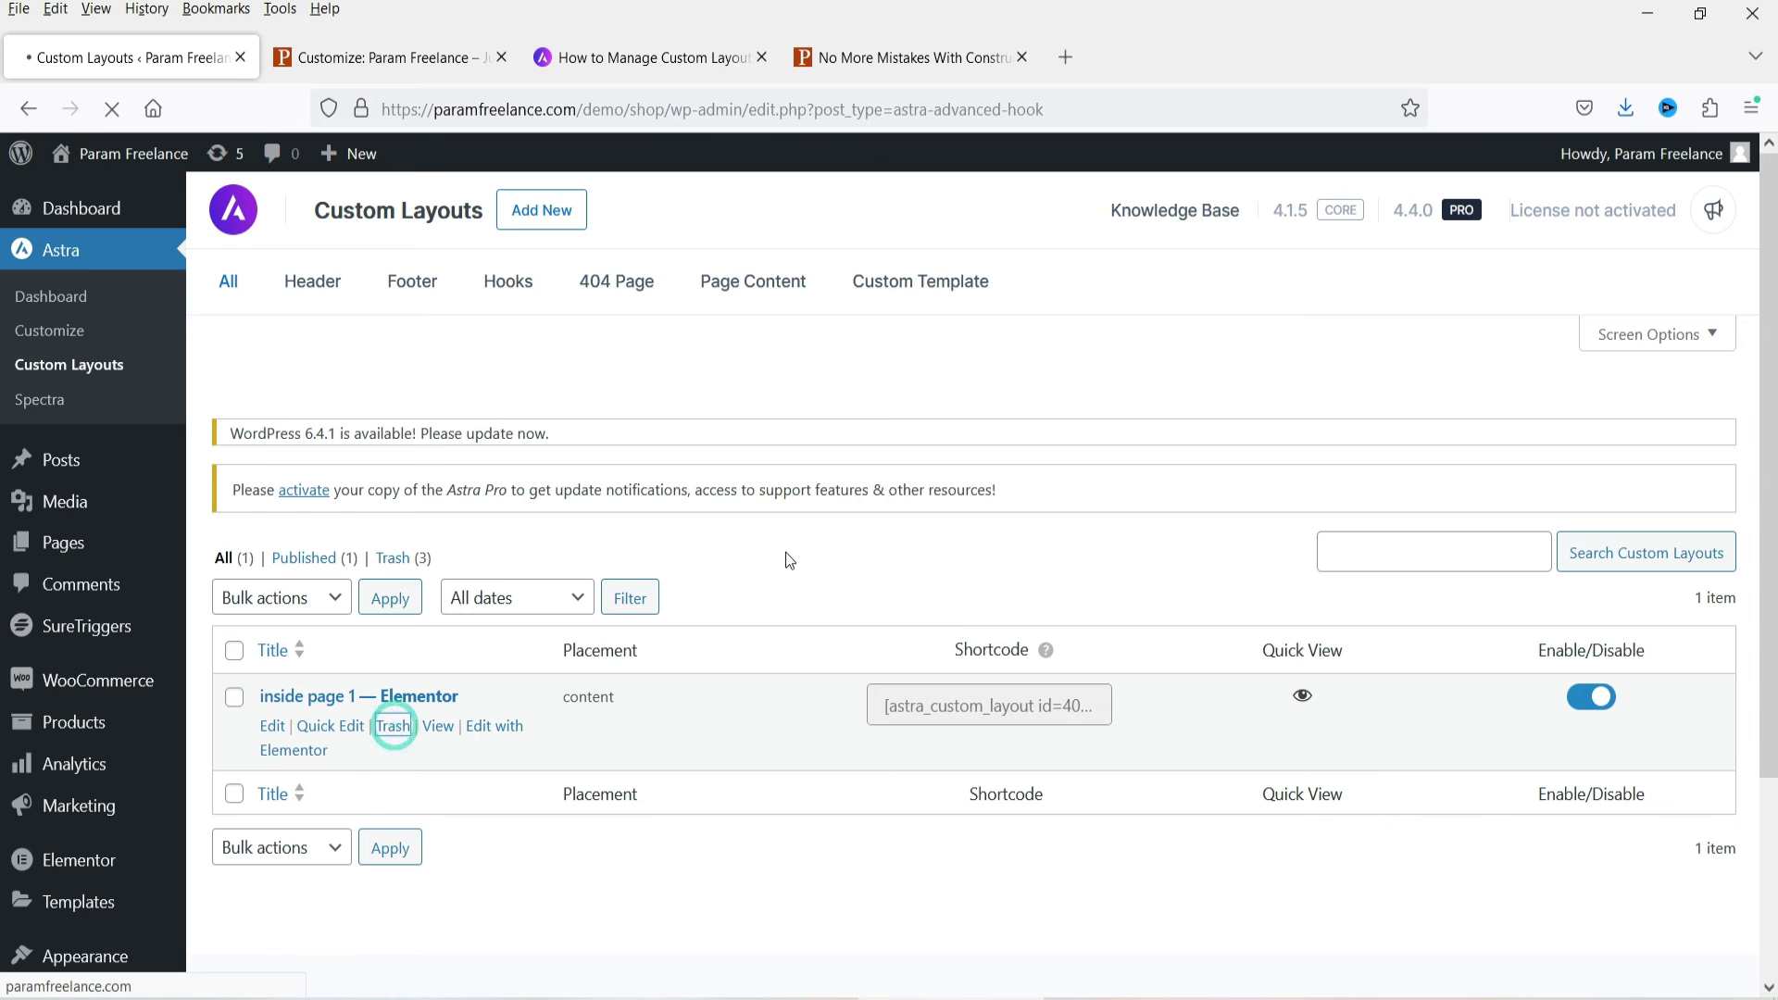
Create a new custom layout of type Custom Template using the Archive template
{"action": "left_click", "coordinate": [544, 211]}
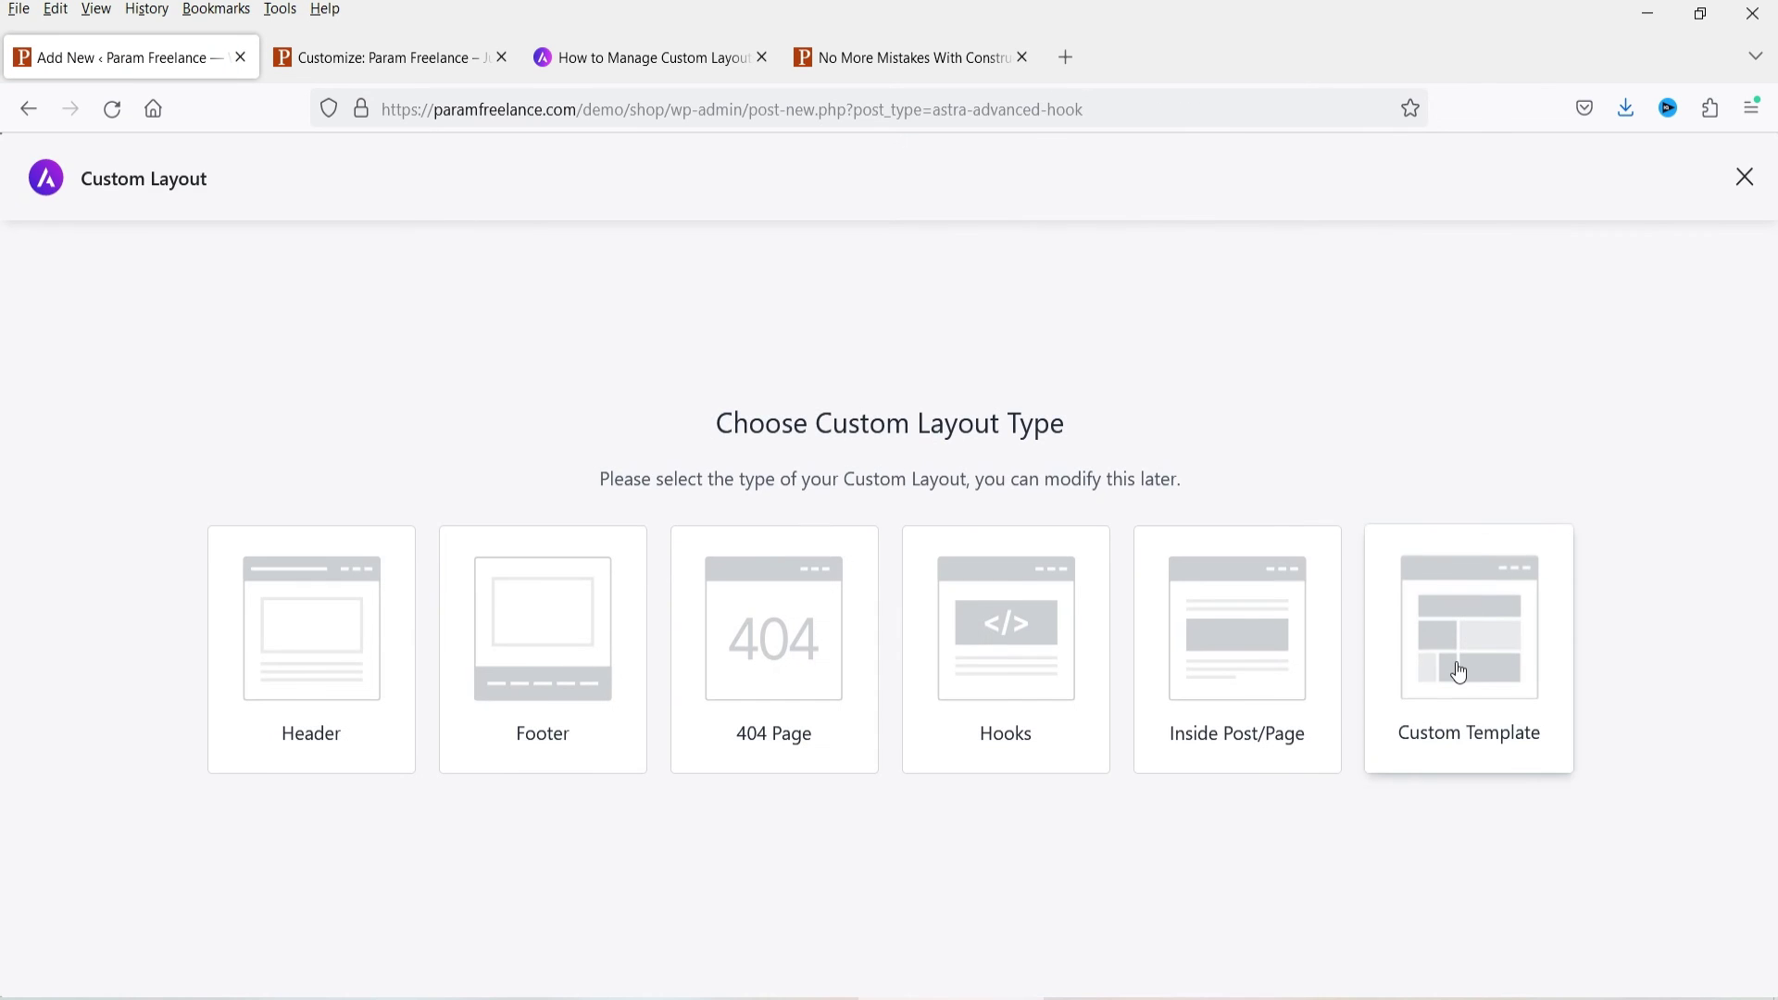
{"action": "left_click", "coordinate": [1459, 673]}
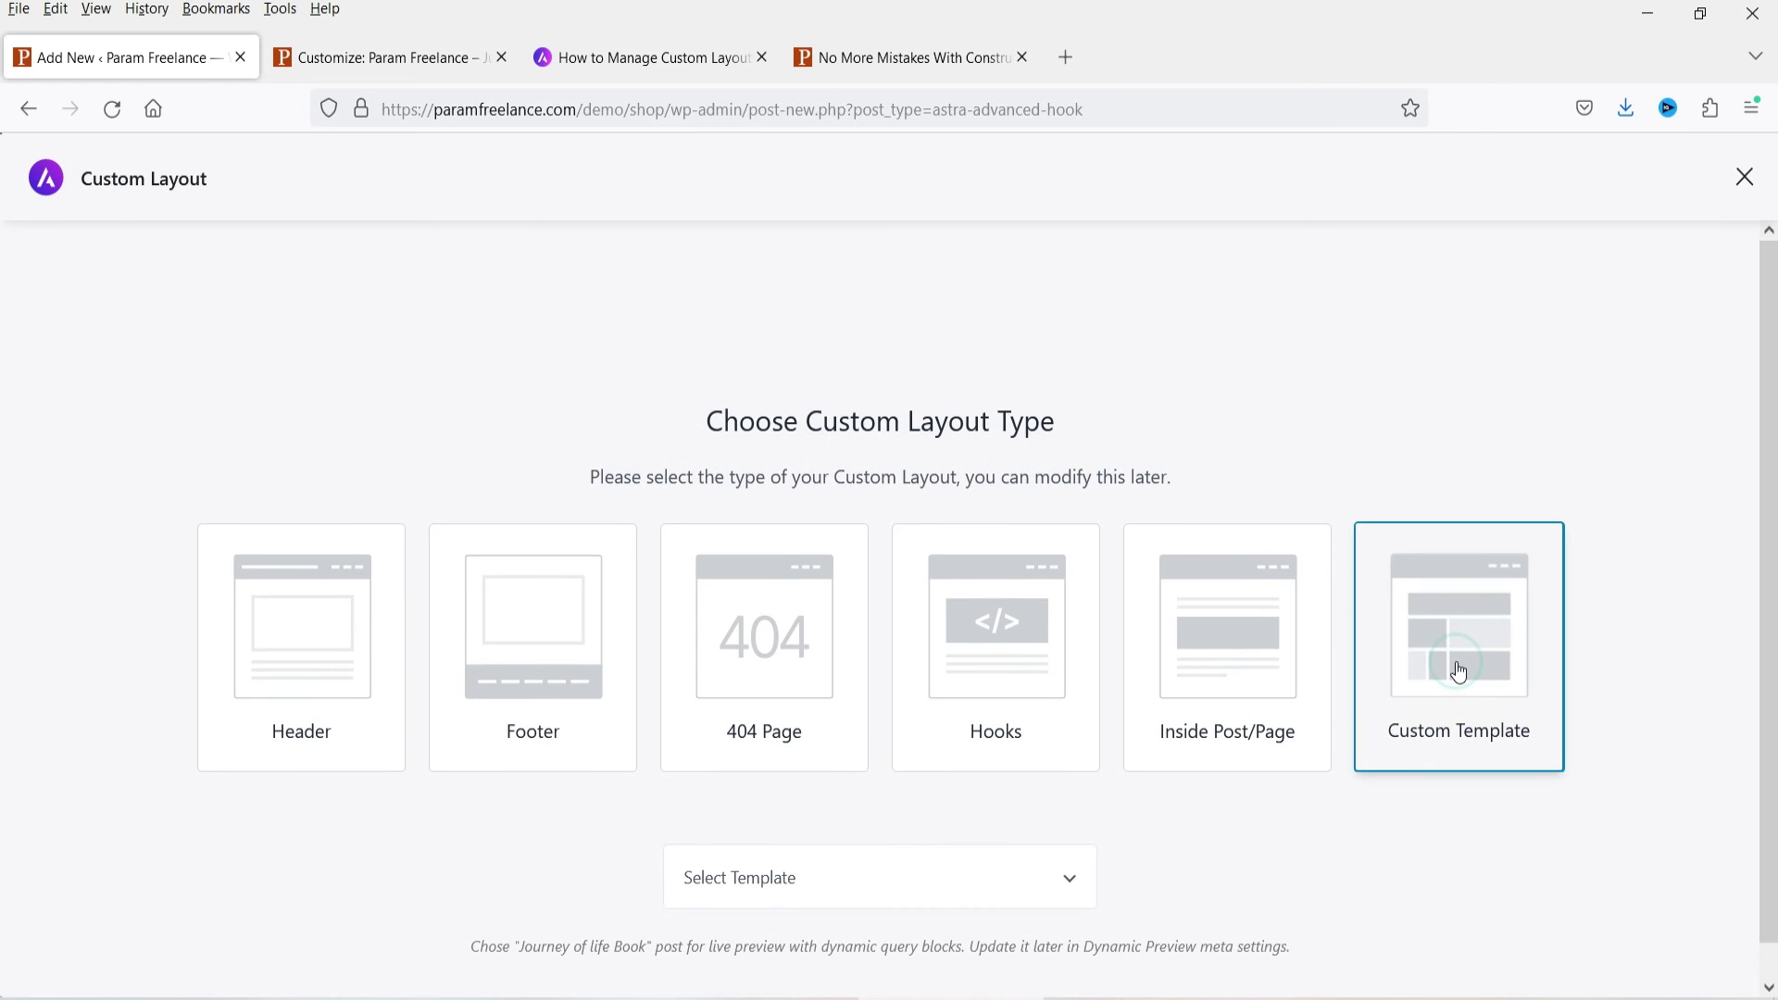
{"action": "scroll", "coordinate": [1017, 670], "scroll_direction": "down", "scroll_amount": 1}
{"action": "left_click", "coordinate": [829, 831]}
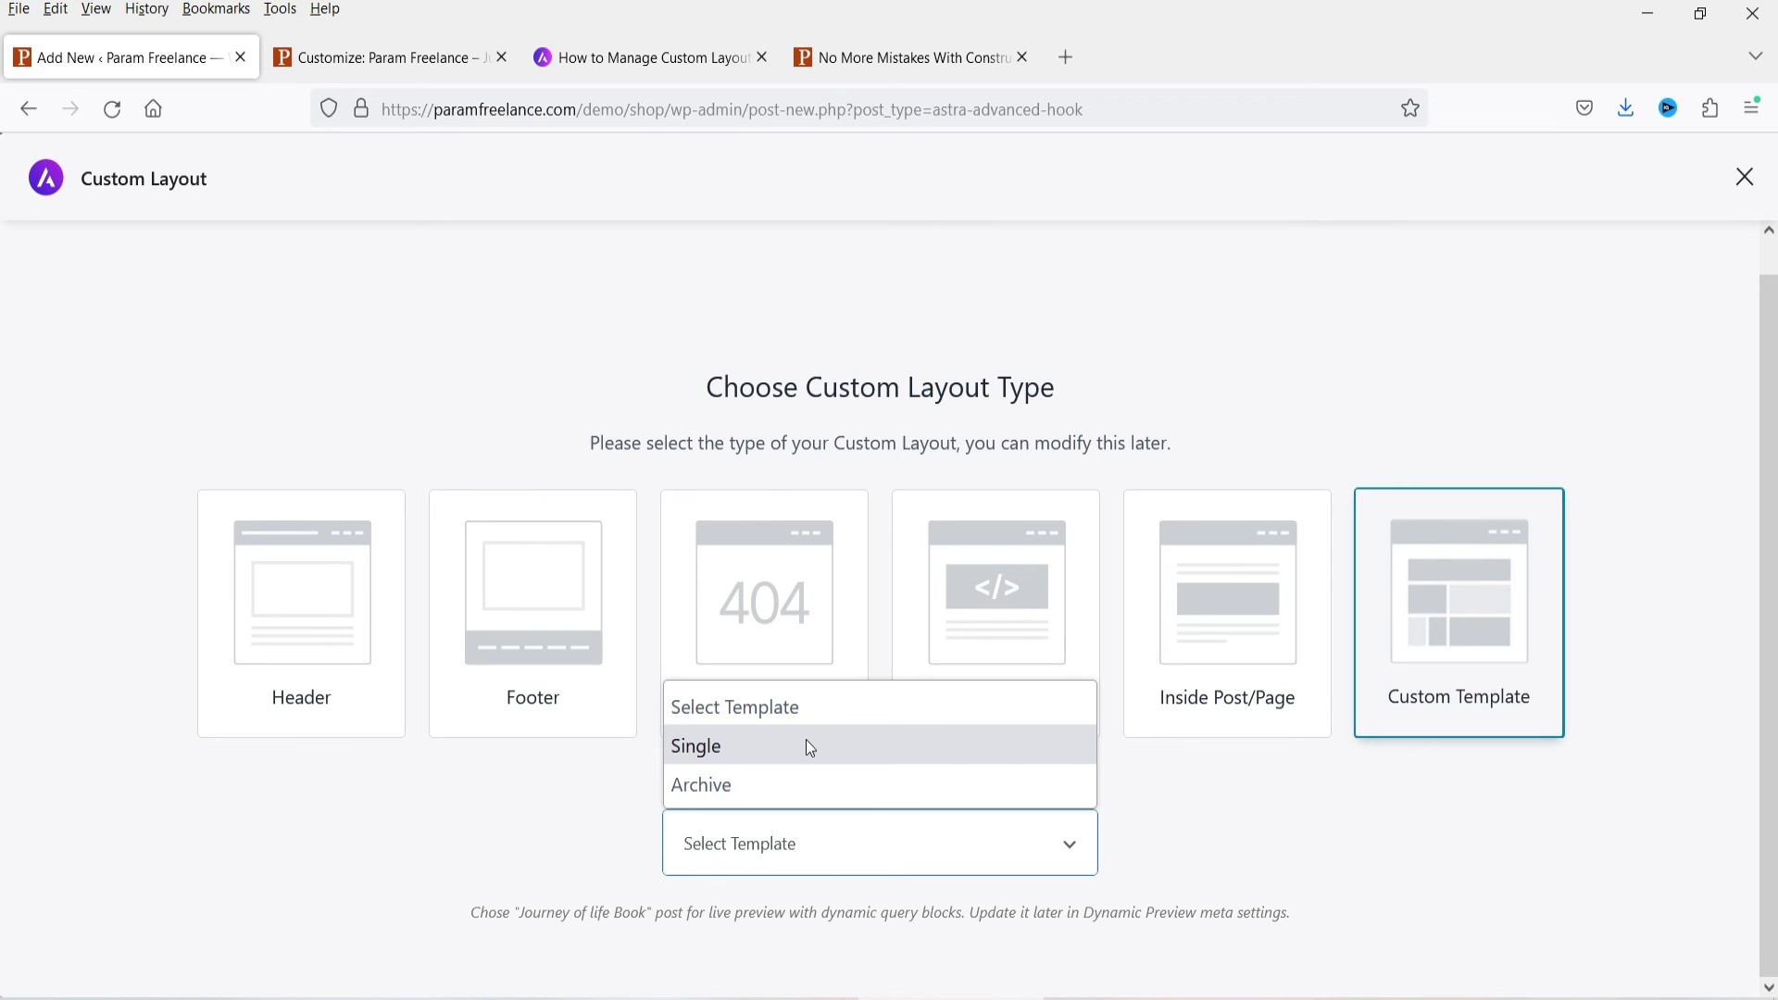
{"action": "left_click", "coordinate": [779, 787]}
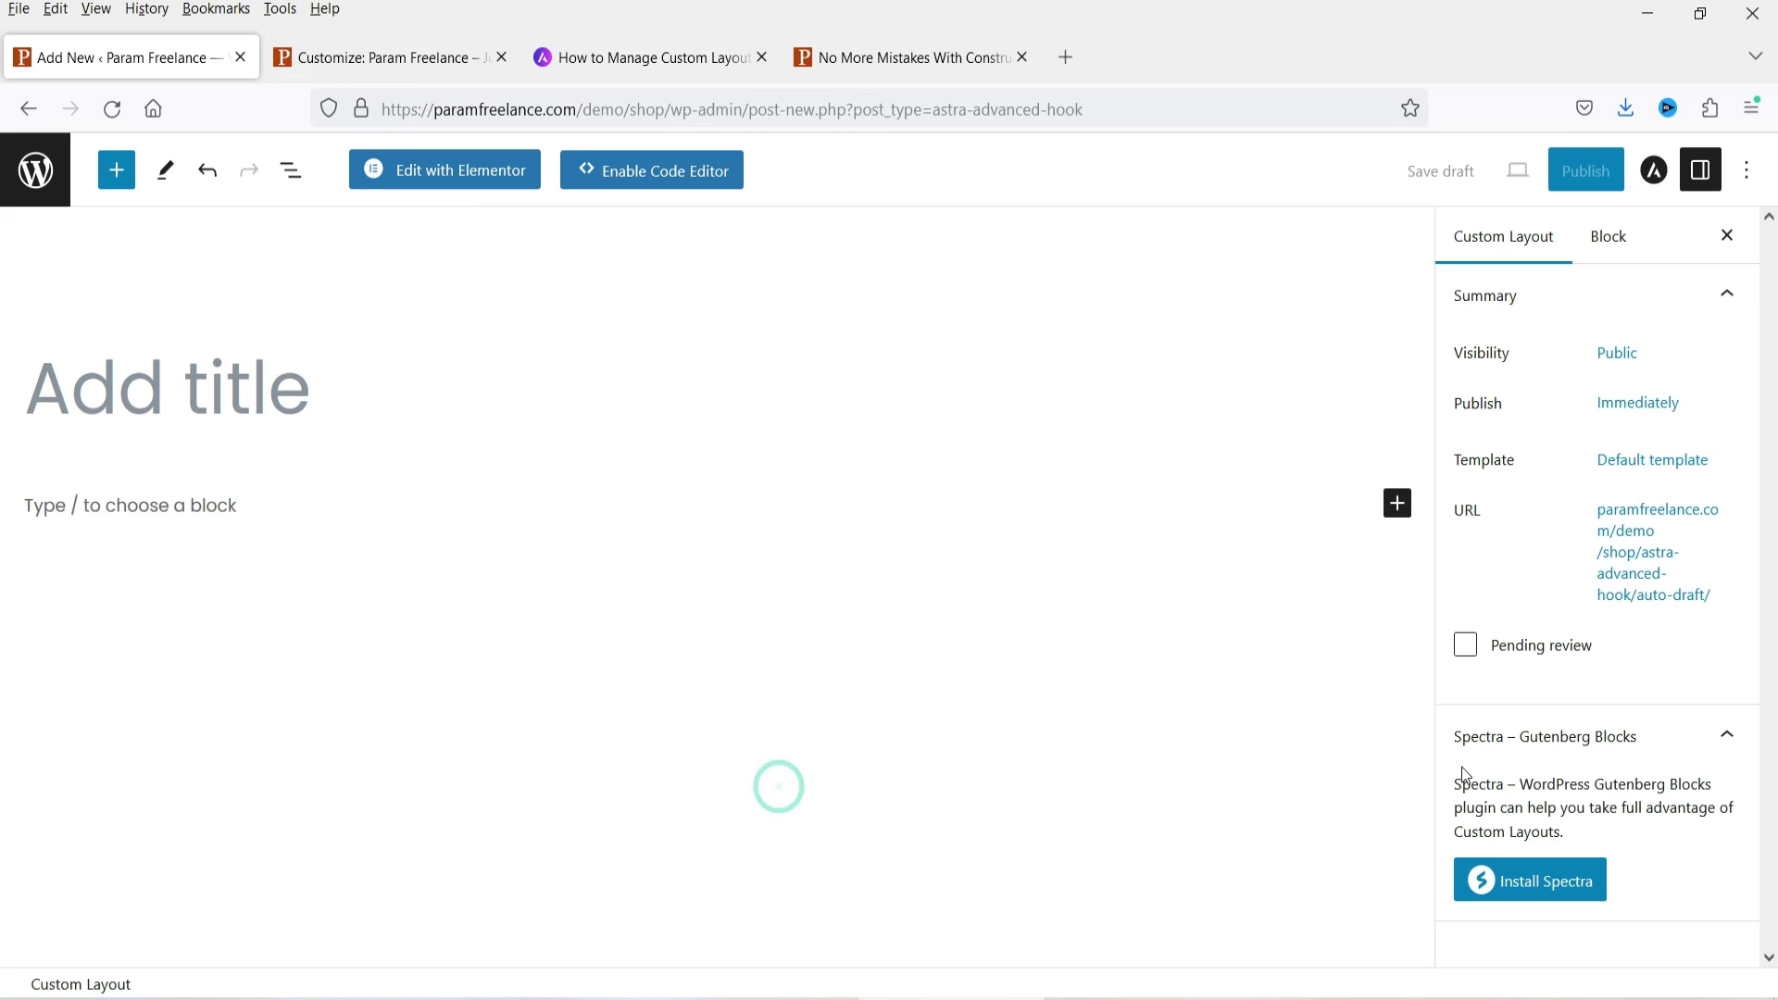
Title the new layout "custom archive 1"
{"action": "left_click", "coordinate": [225, 382]}
{"action": "type", "text": "cu"}
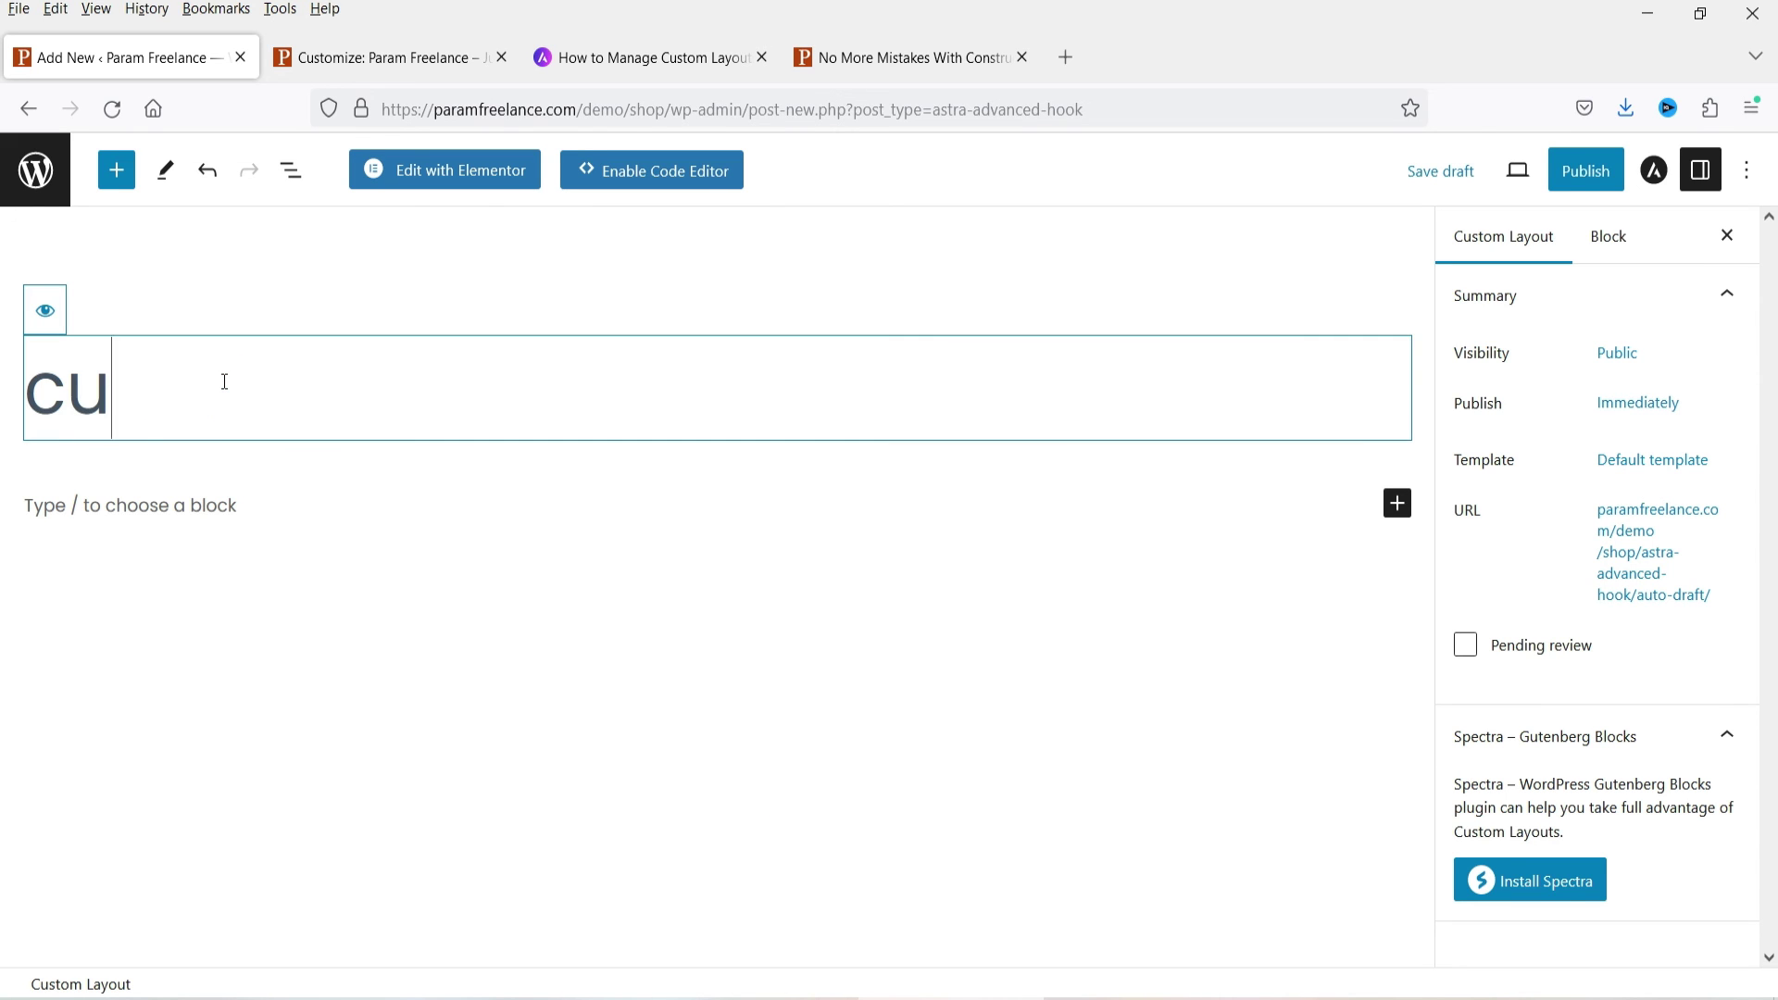
{"action": "type", "text": "stom ar"}
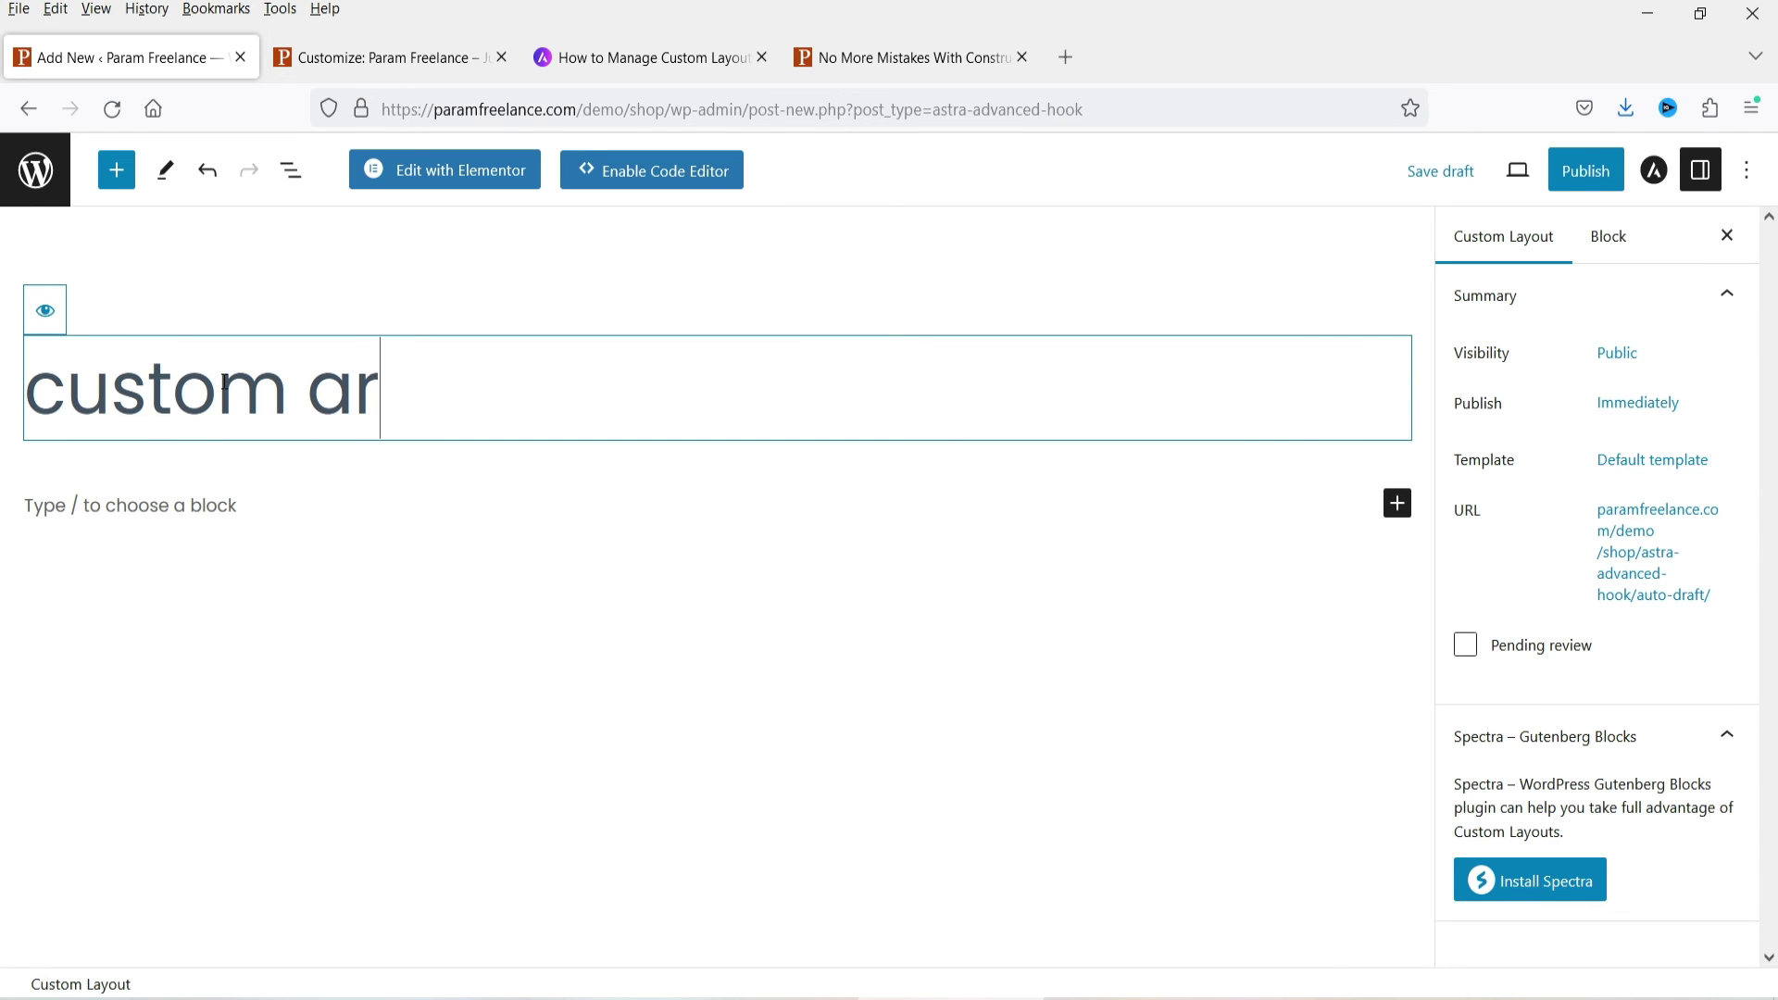
{"action": "type", "text": "ch"}
{"action": "key", "text": "BackSpace"}
{"action": "type", "text": "chive 1"}
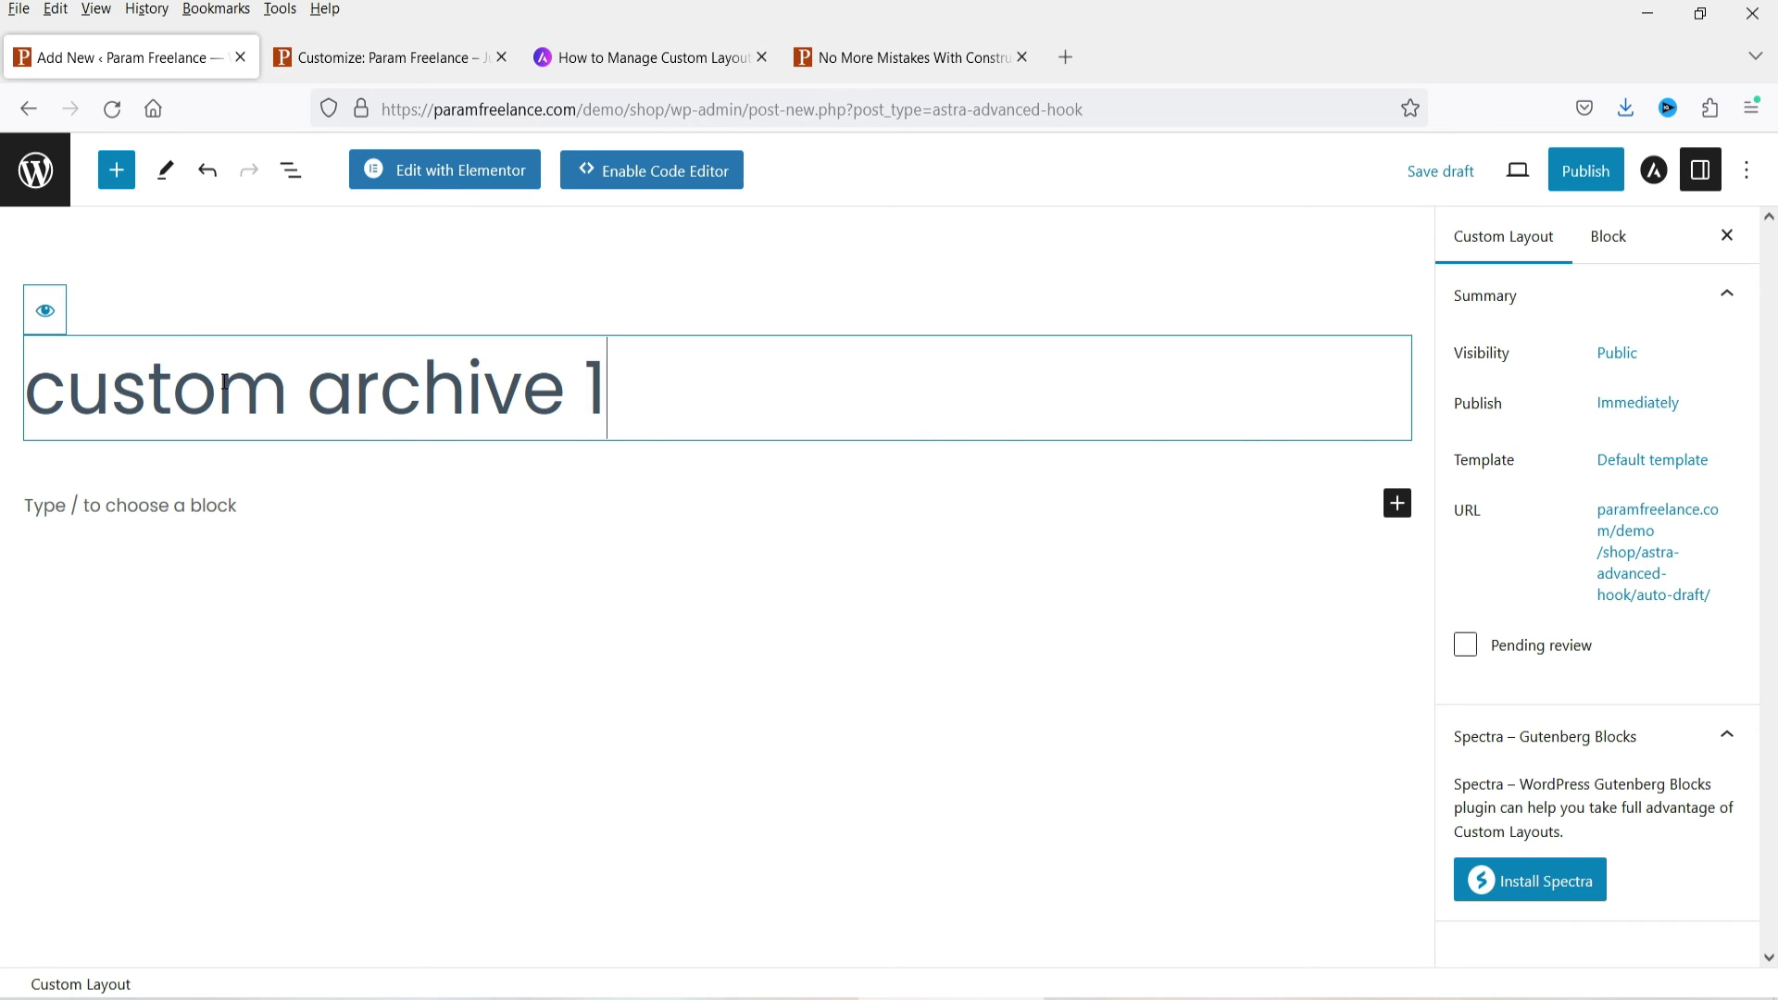
Review the layout and template type settings, keep Archive, and apply "Journey of life Book" as the dynamic content preview
{"action": "left_click", "coordinate": [1652, 180]}
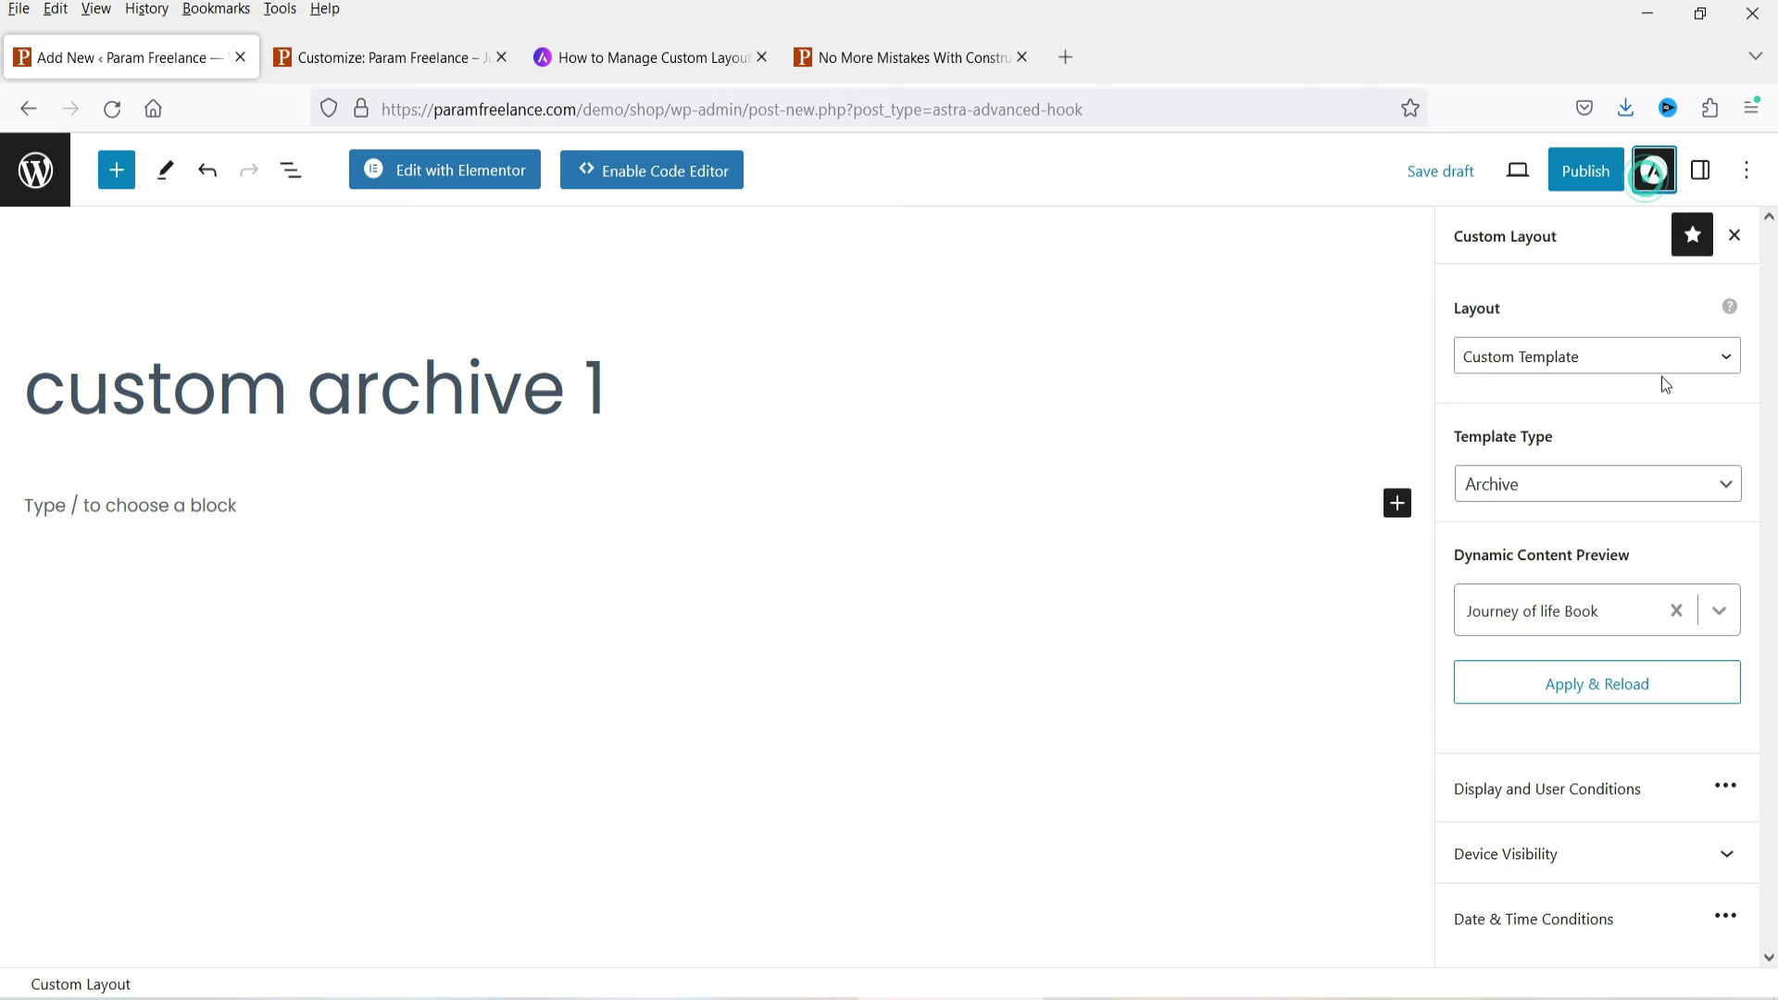
{"action": "left_click", "coordinate": [1594, 489]}
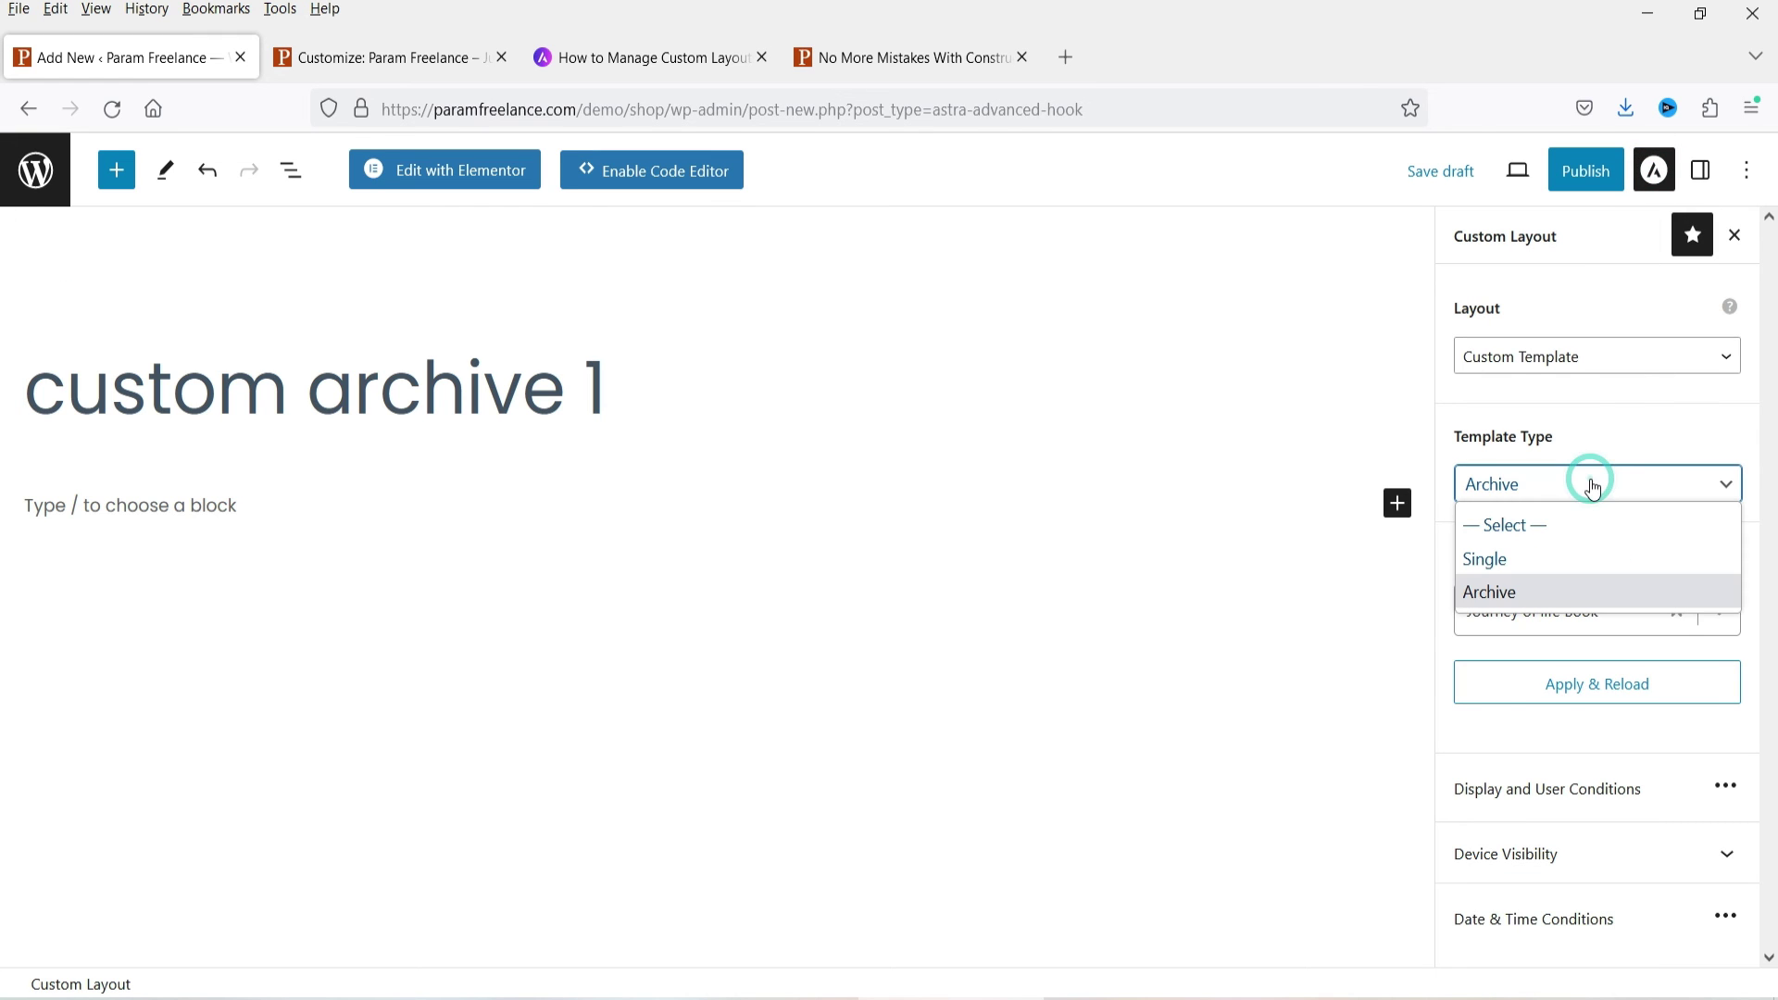
{"action": "left_click", "coordinate": [1598, 432]}
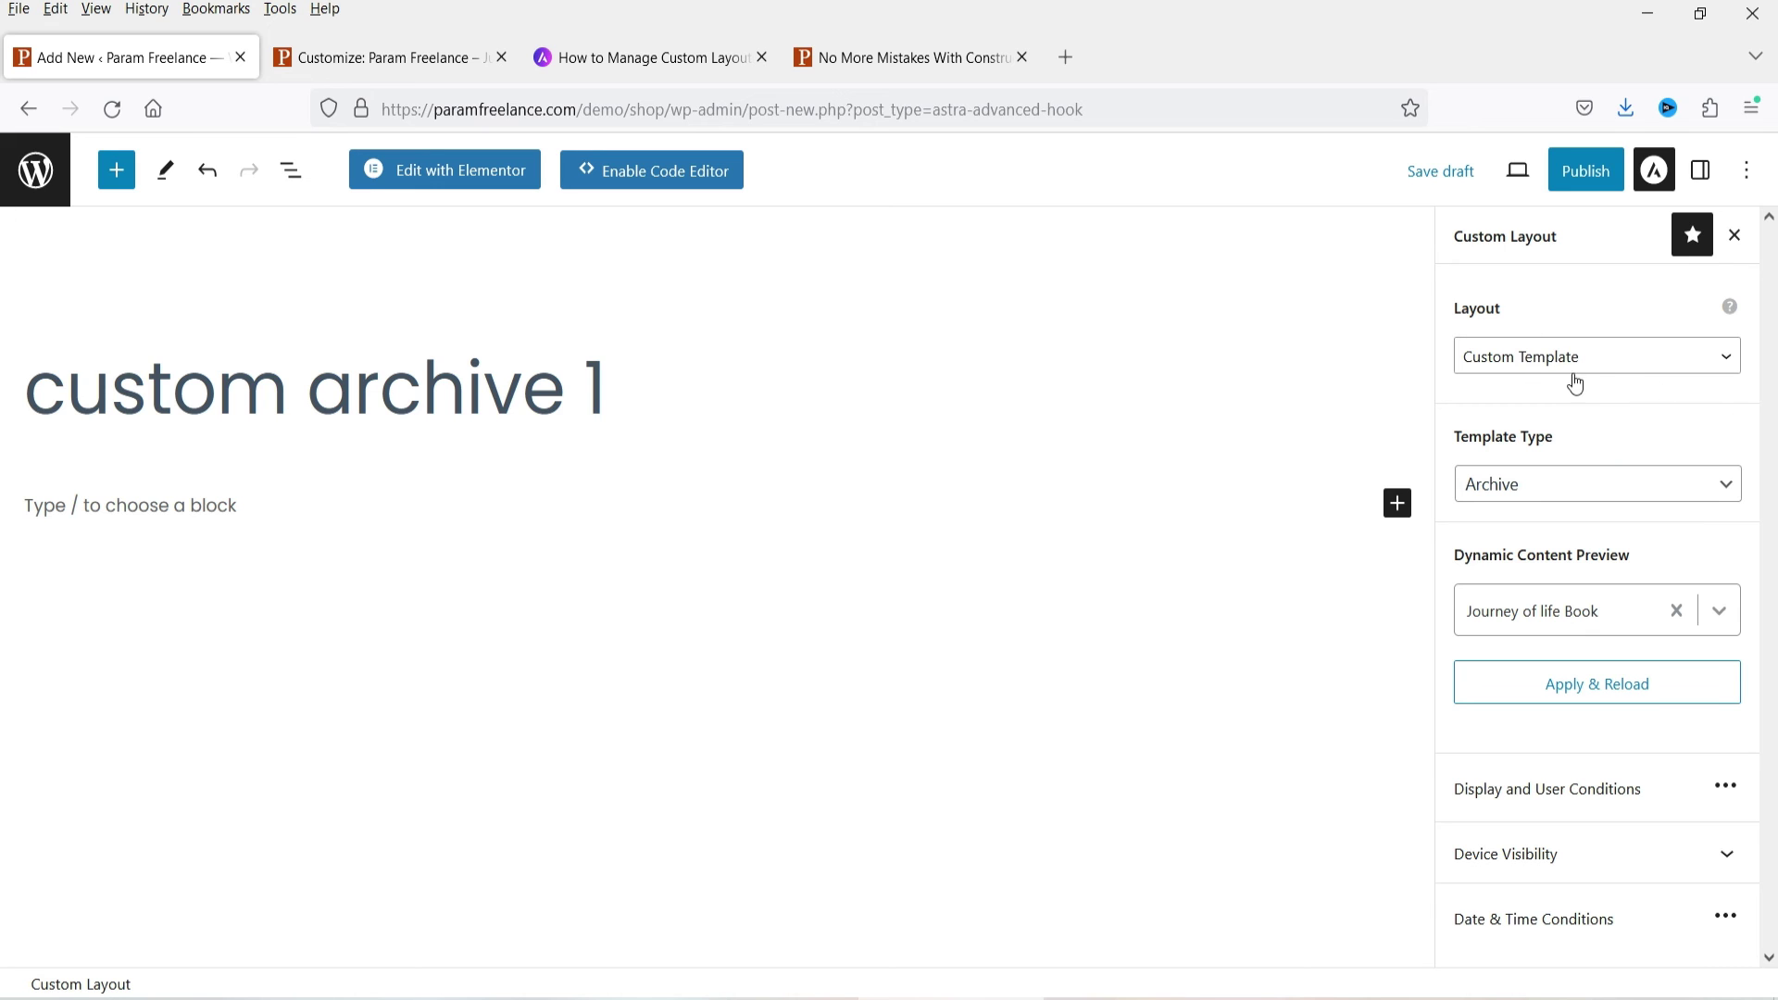
{"action": "left_click", "coordinate": [1574, 363]}
{"action": "left_click", "coordinate": [1563, 357]}
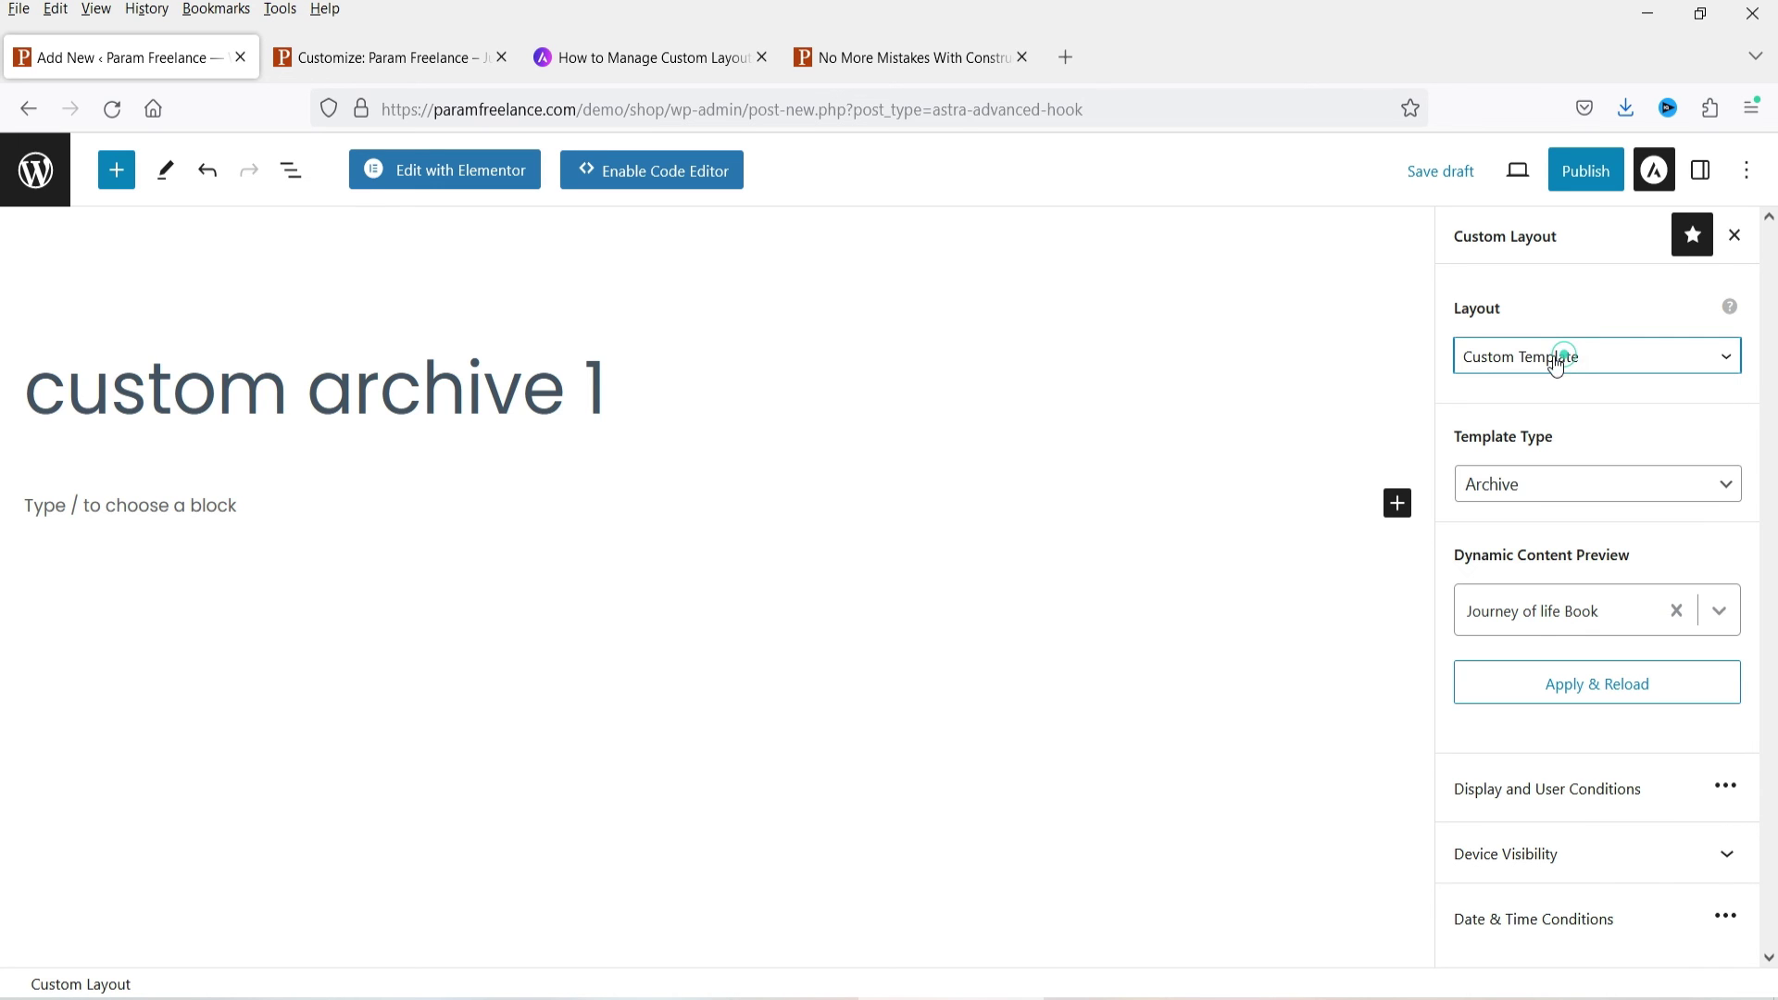
{"action": "left_click", "coordinate": [1574, 485]}
{"action": "left_click", "coordinate": [1548, 593]}
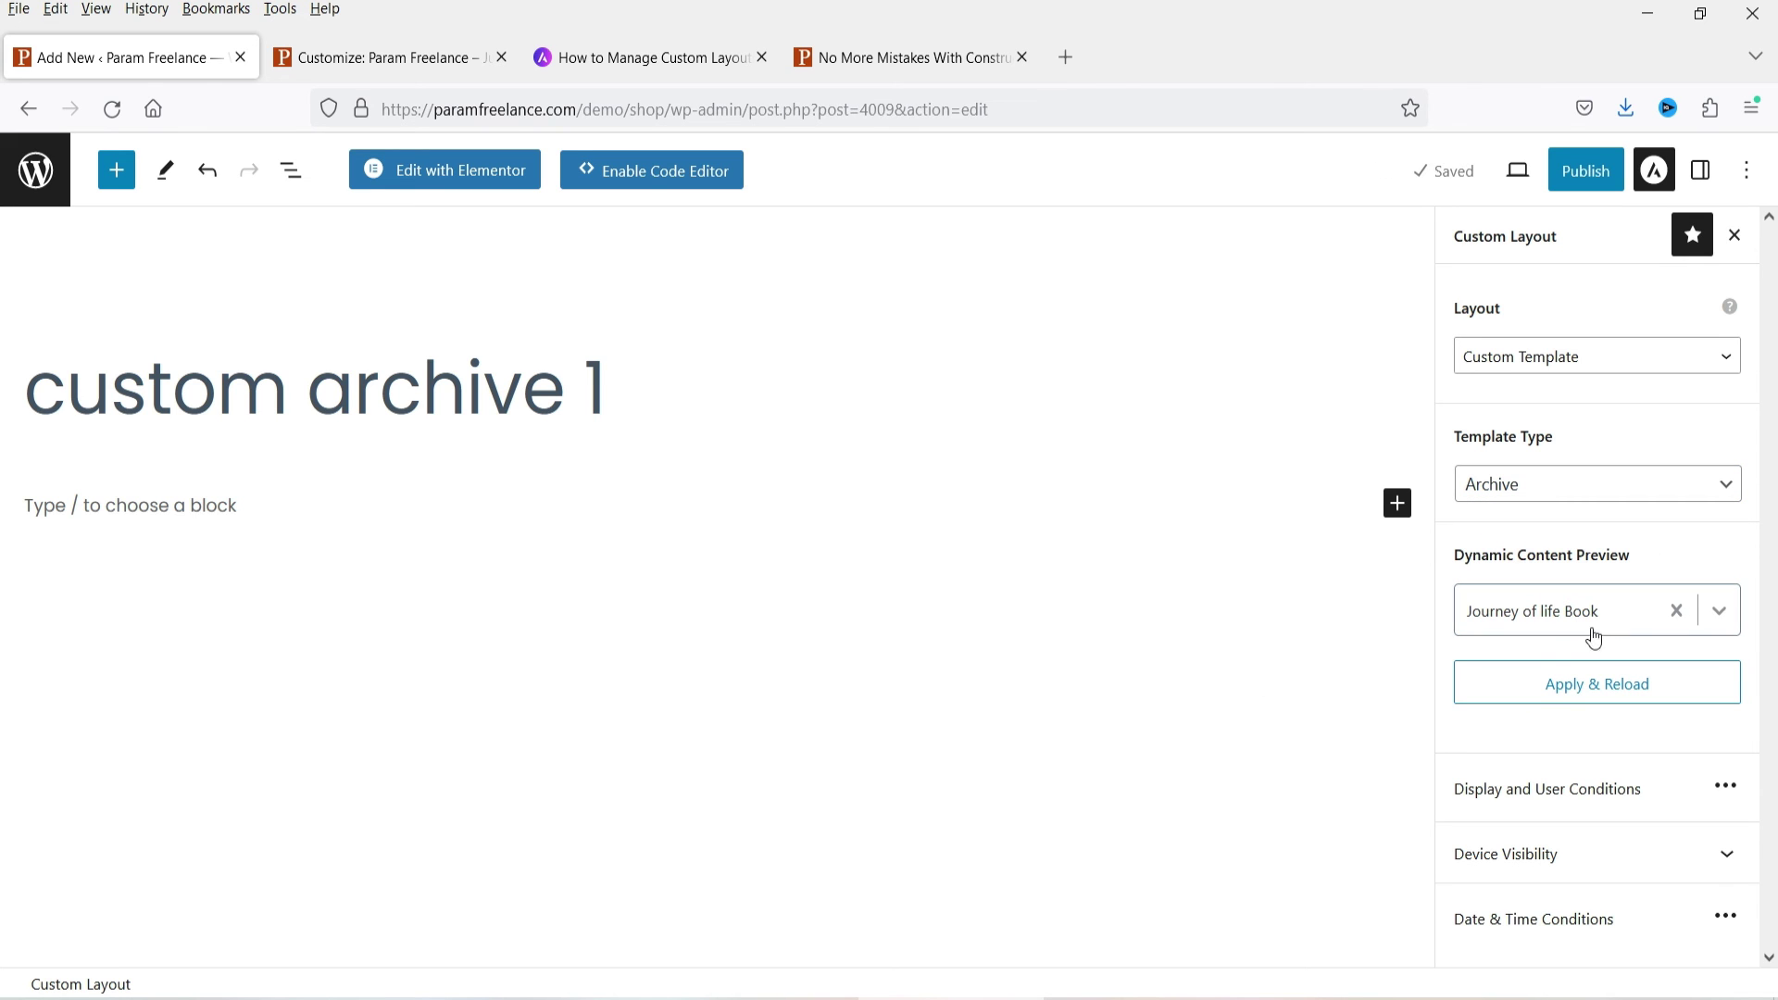
{"action": "left_click", "coordinate": [1586, 613]}
{"action": "left_click", "coordinate": [1591, 612]}
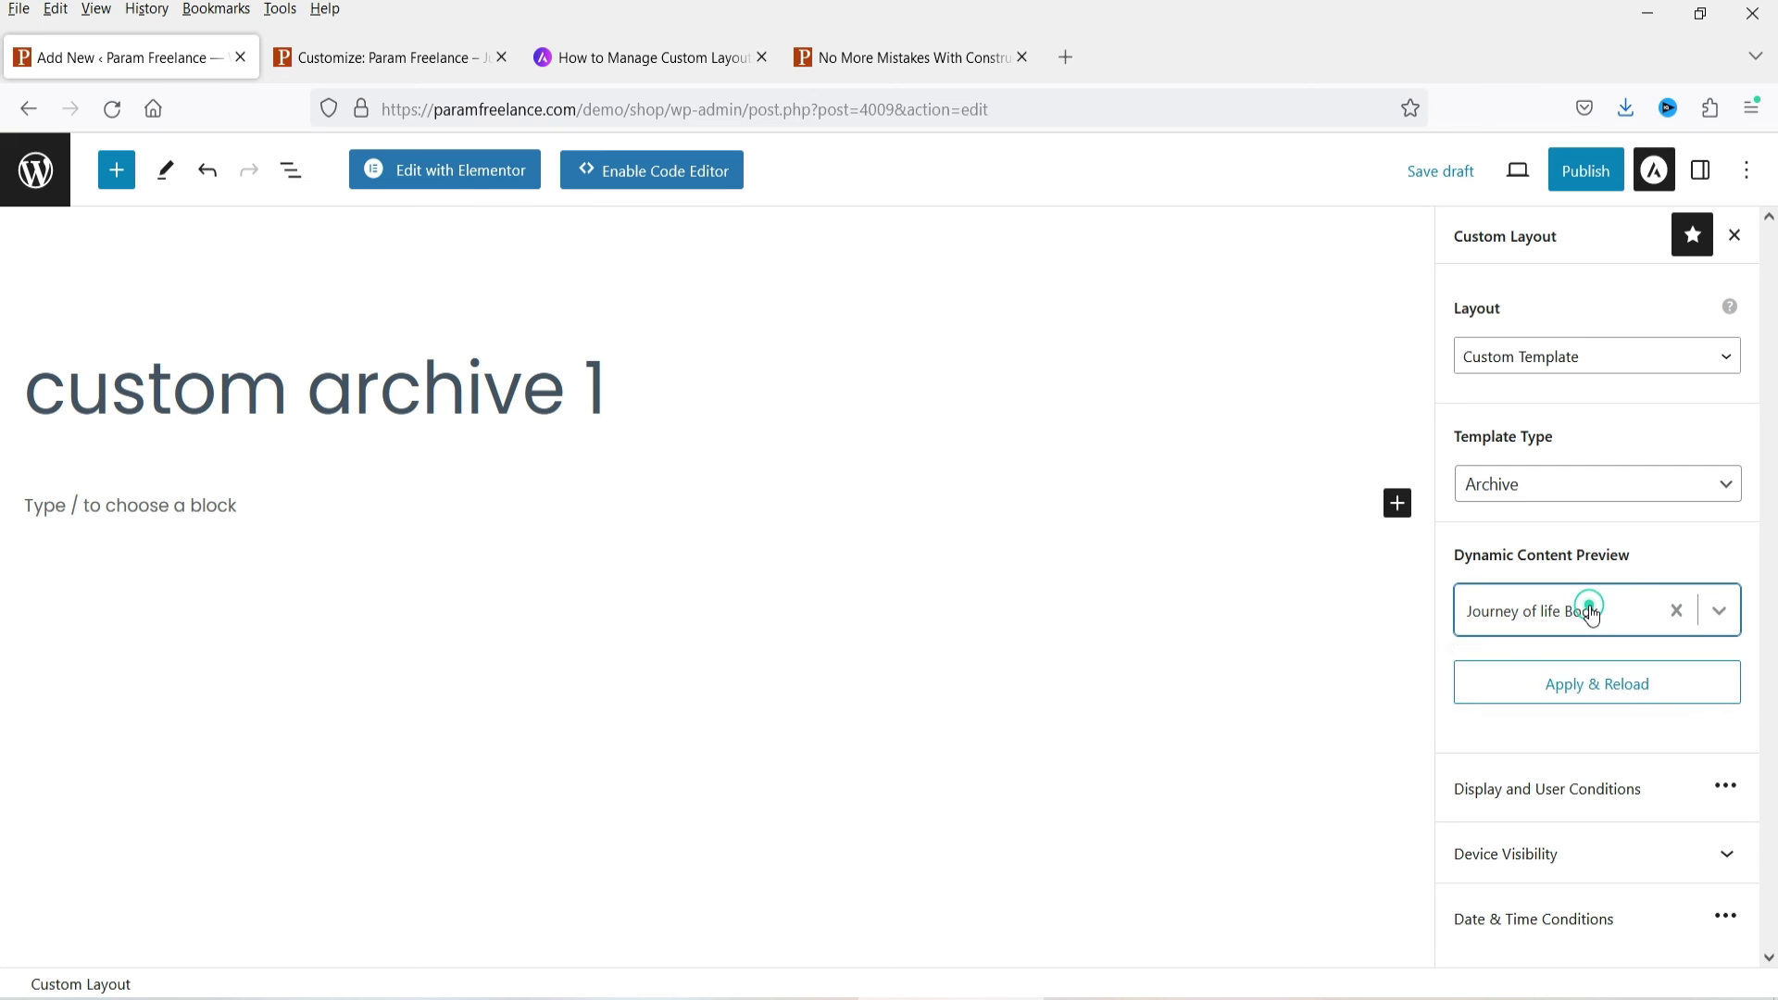
Set the archive template's display condition to Entire Website and publish the layout
{"action": "left_click", "coordinate": [1555, 788]}
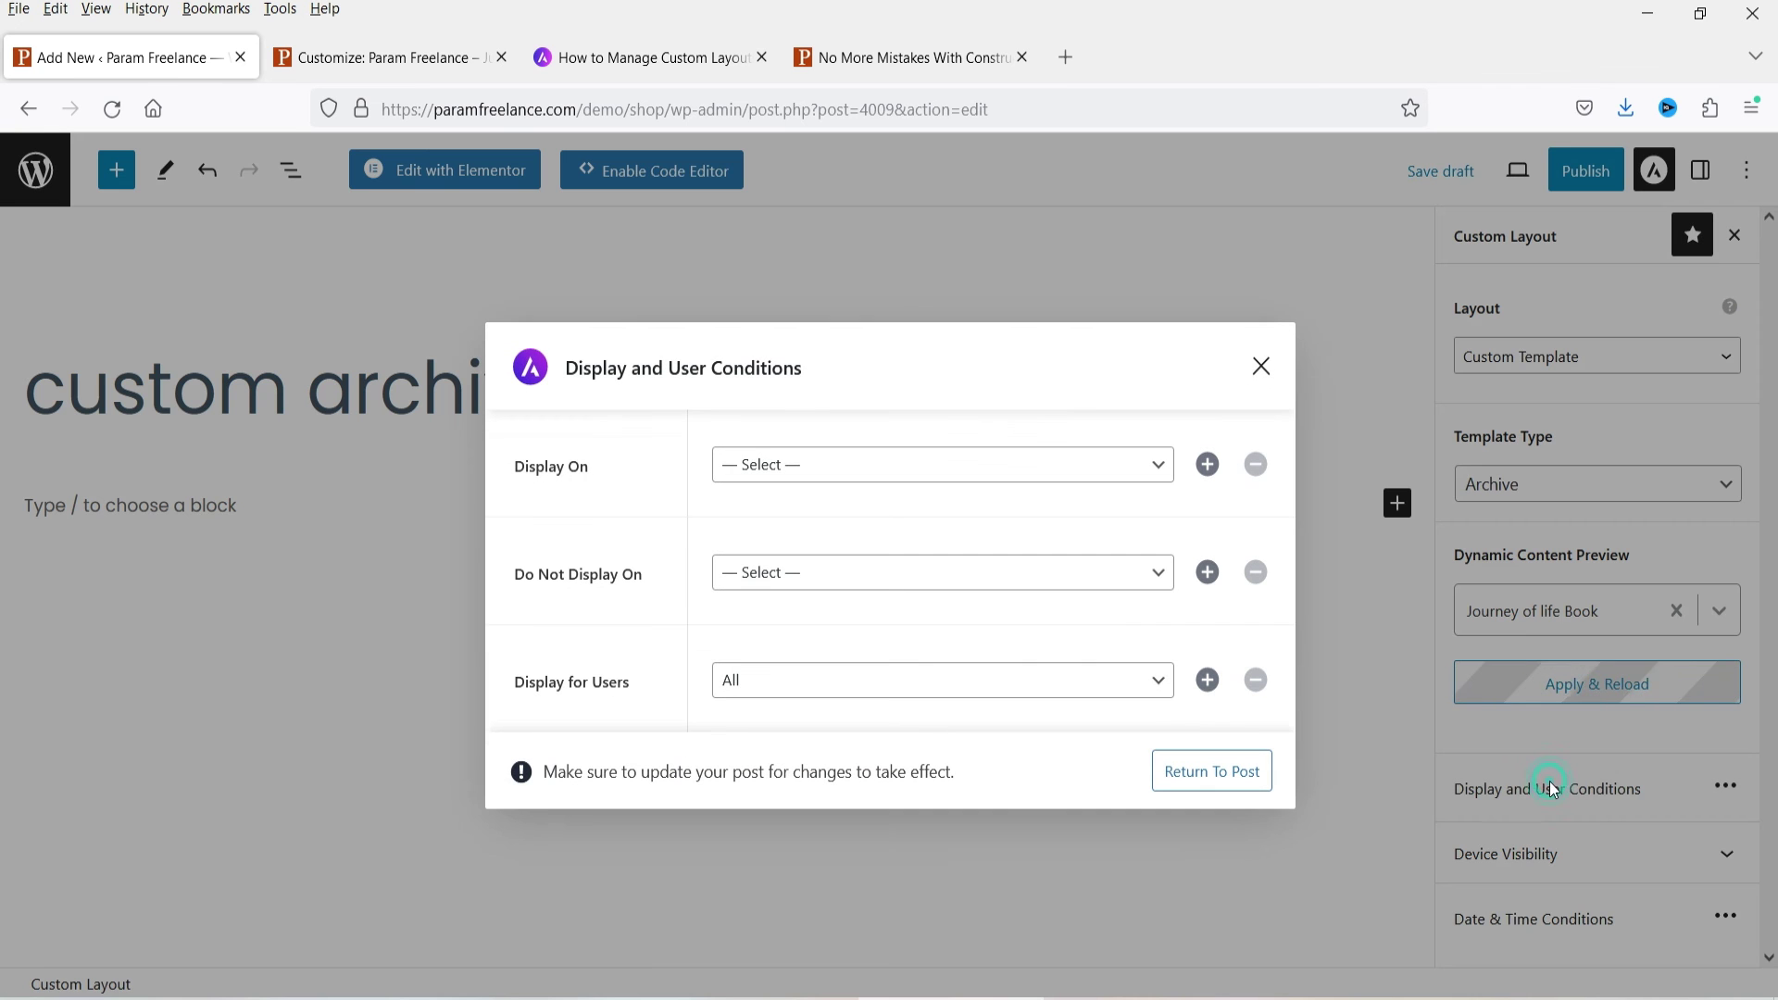
{"action": "left_click", "coordinate": [762, 463]}
{"action": "left_click", "coordinate": [838, 570]}
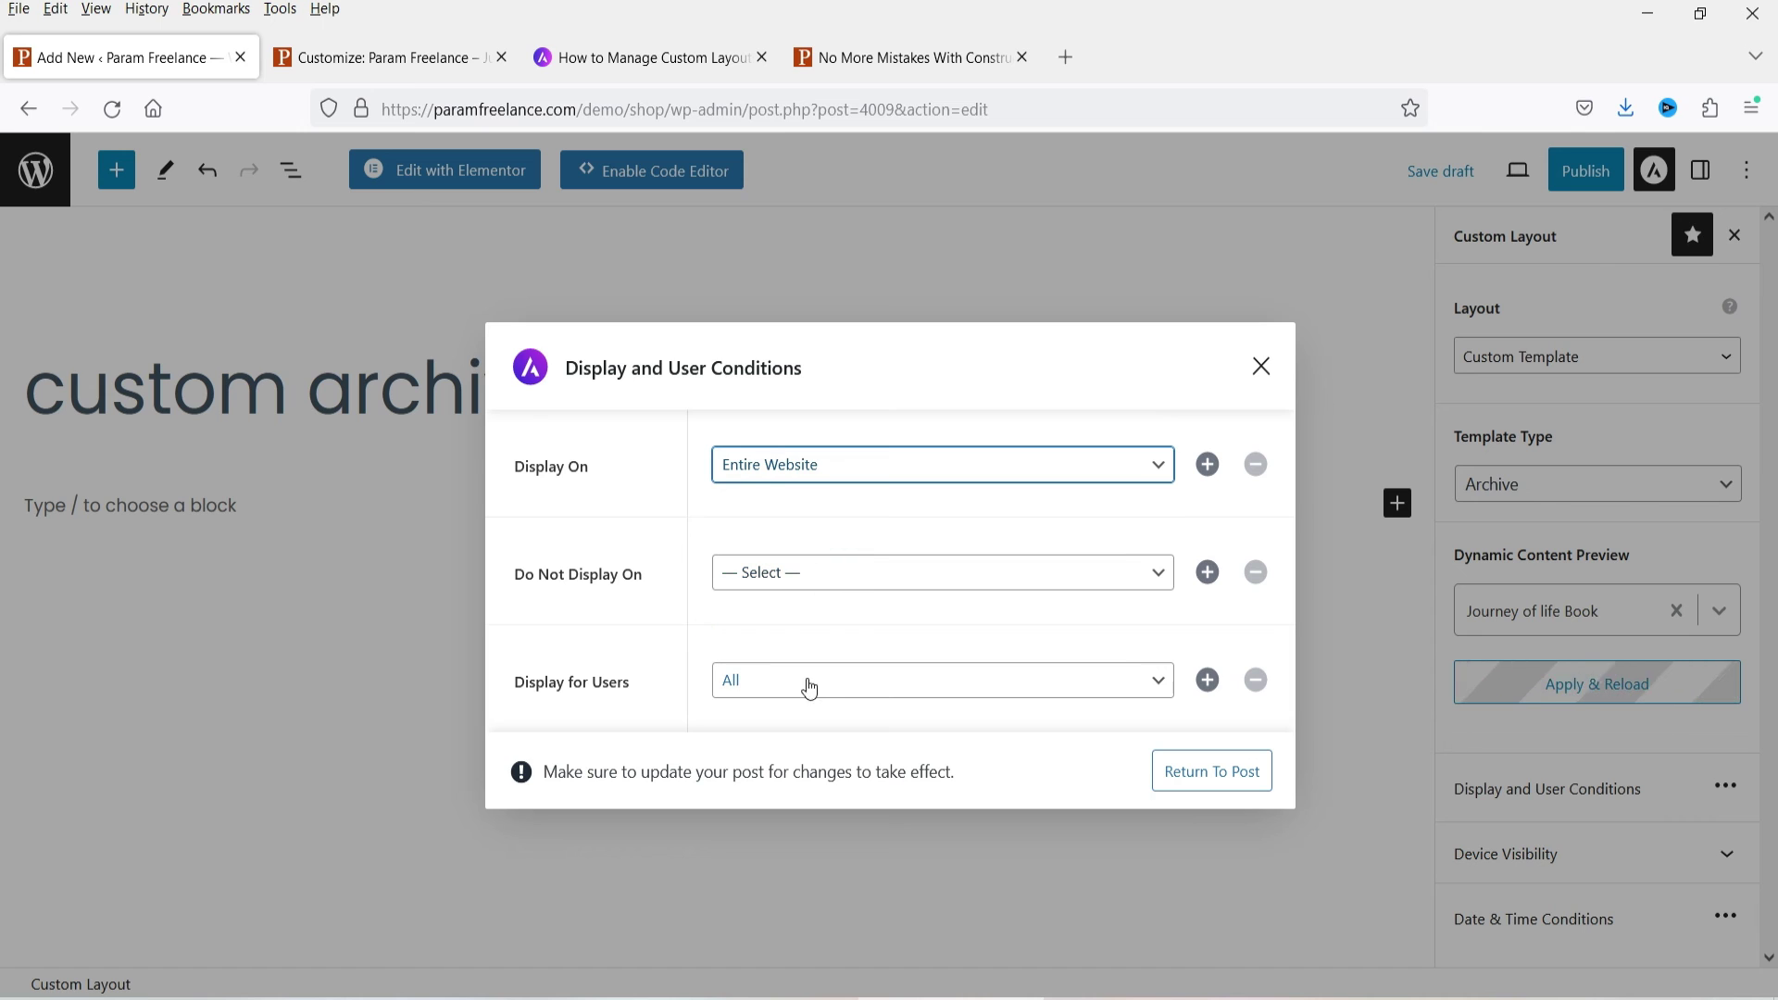
{"action": "left_click", "coordinate": [1123, 774]}
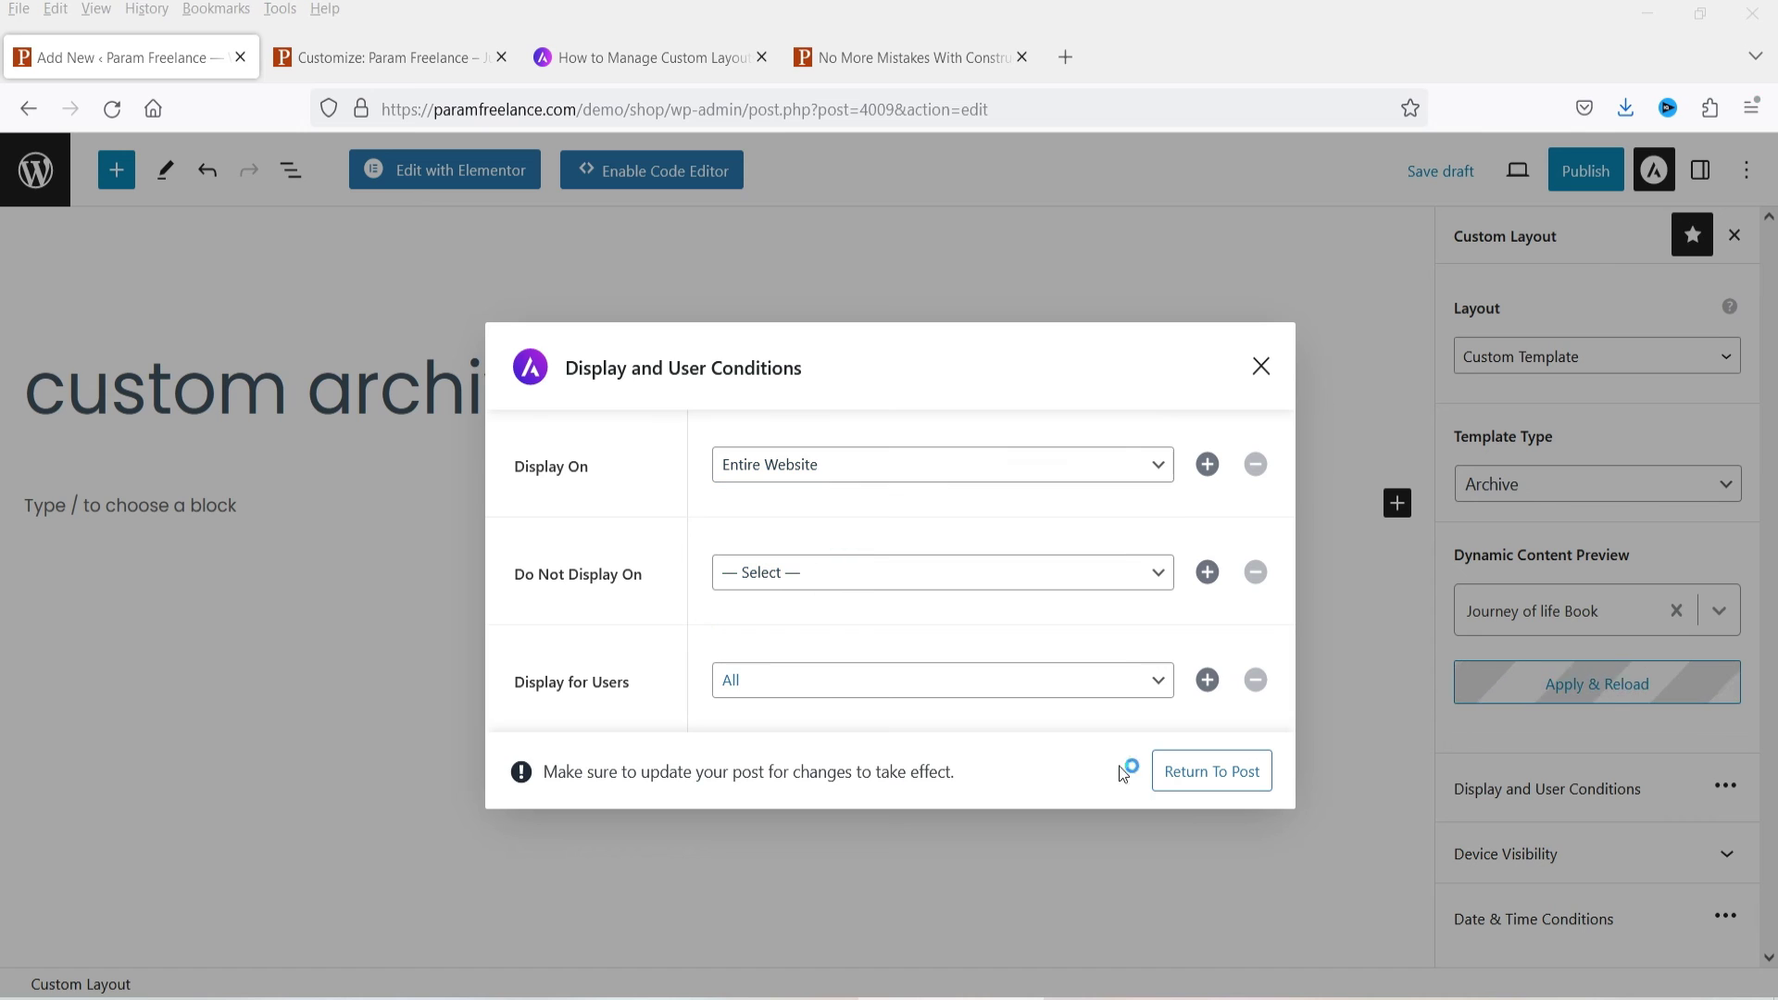
{"action": "left_click", "coordinate": [1194, 774]}
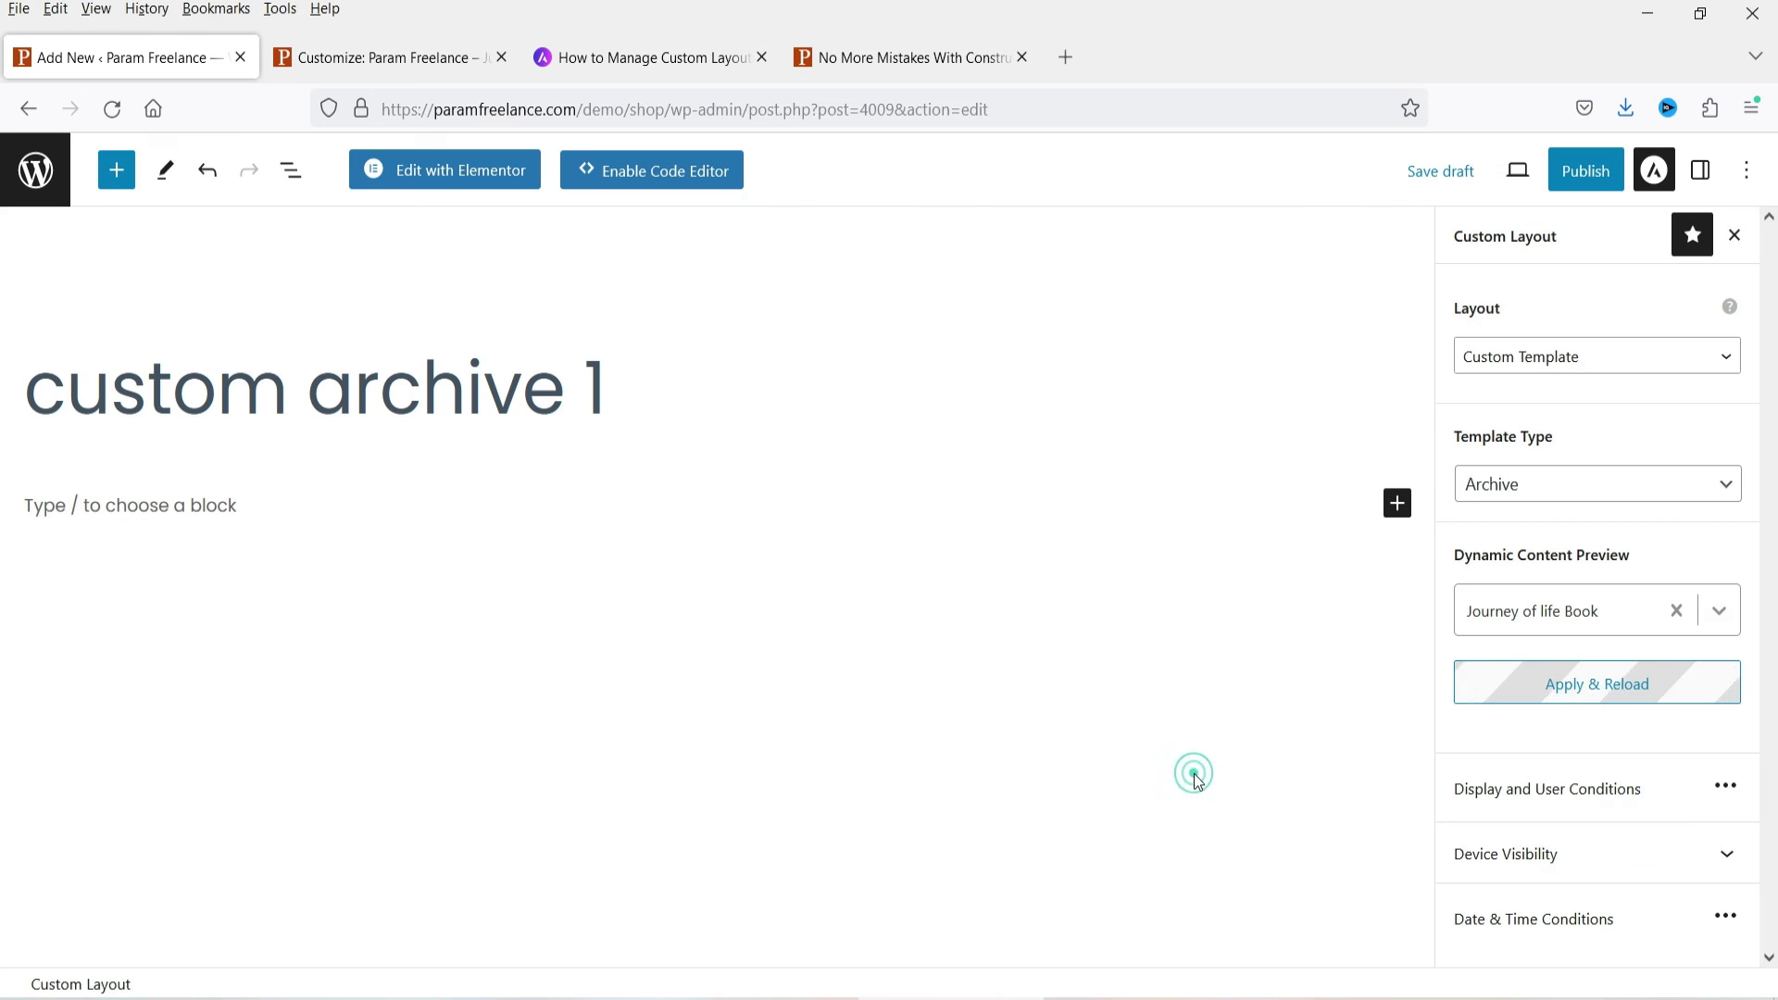
{"action": "left_click", "coordinate": [1576, 173]}
{"action": "left_click", "coordinate": [1574, 176]}
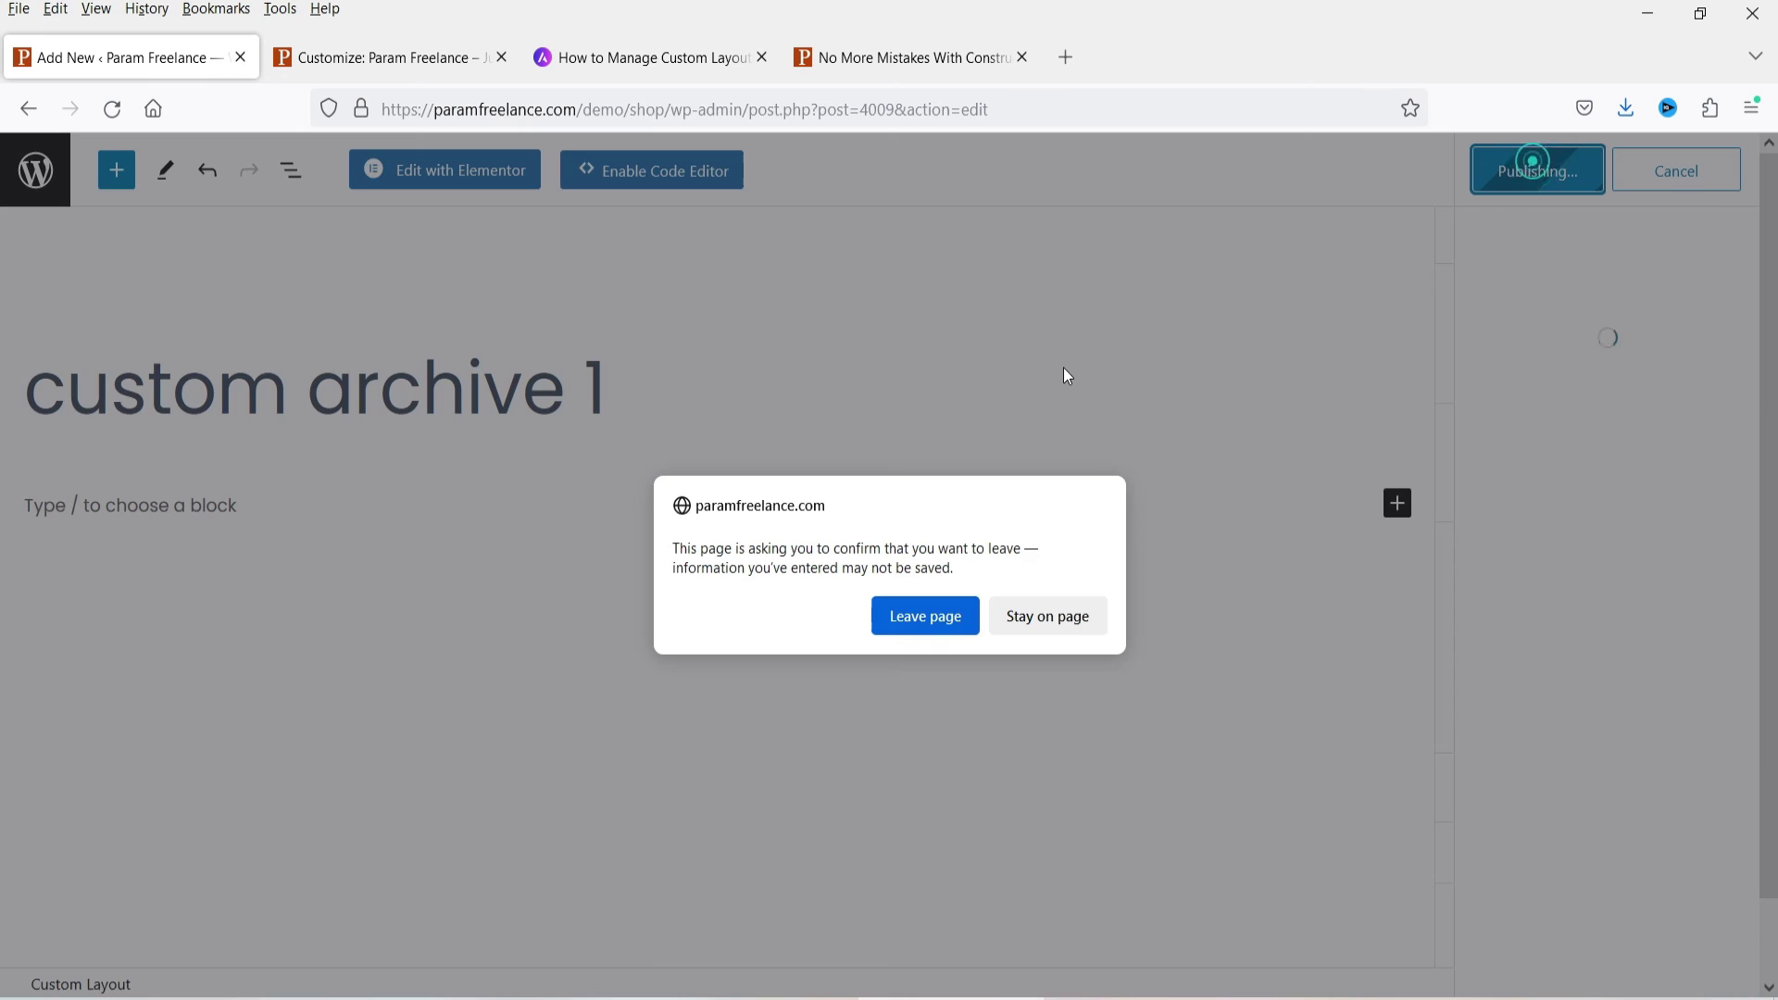
Open the custom archive 1 layout in Elementor and insert the white "Finding Something Interesting?" Call To Action block from the library
{"action": "left_click", "coordinate": [924, 614]}
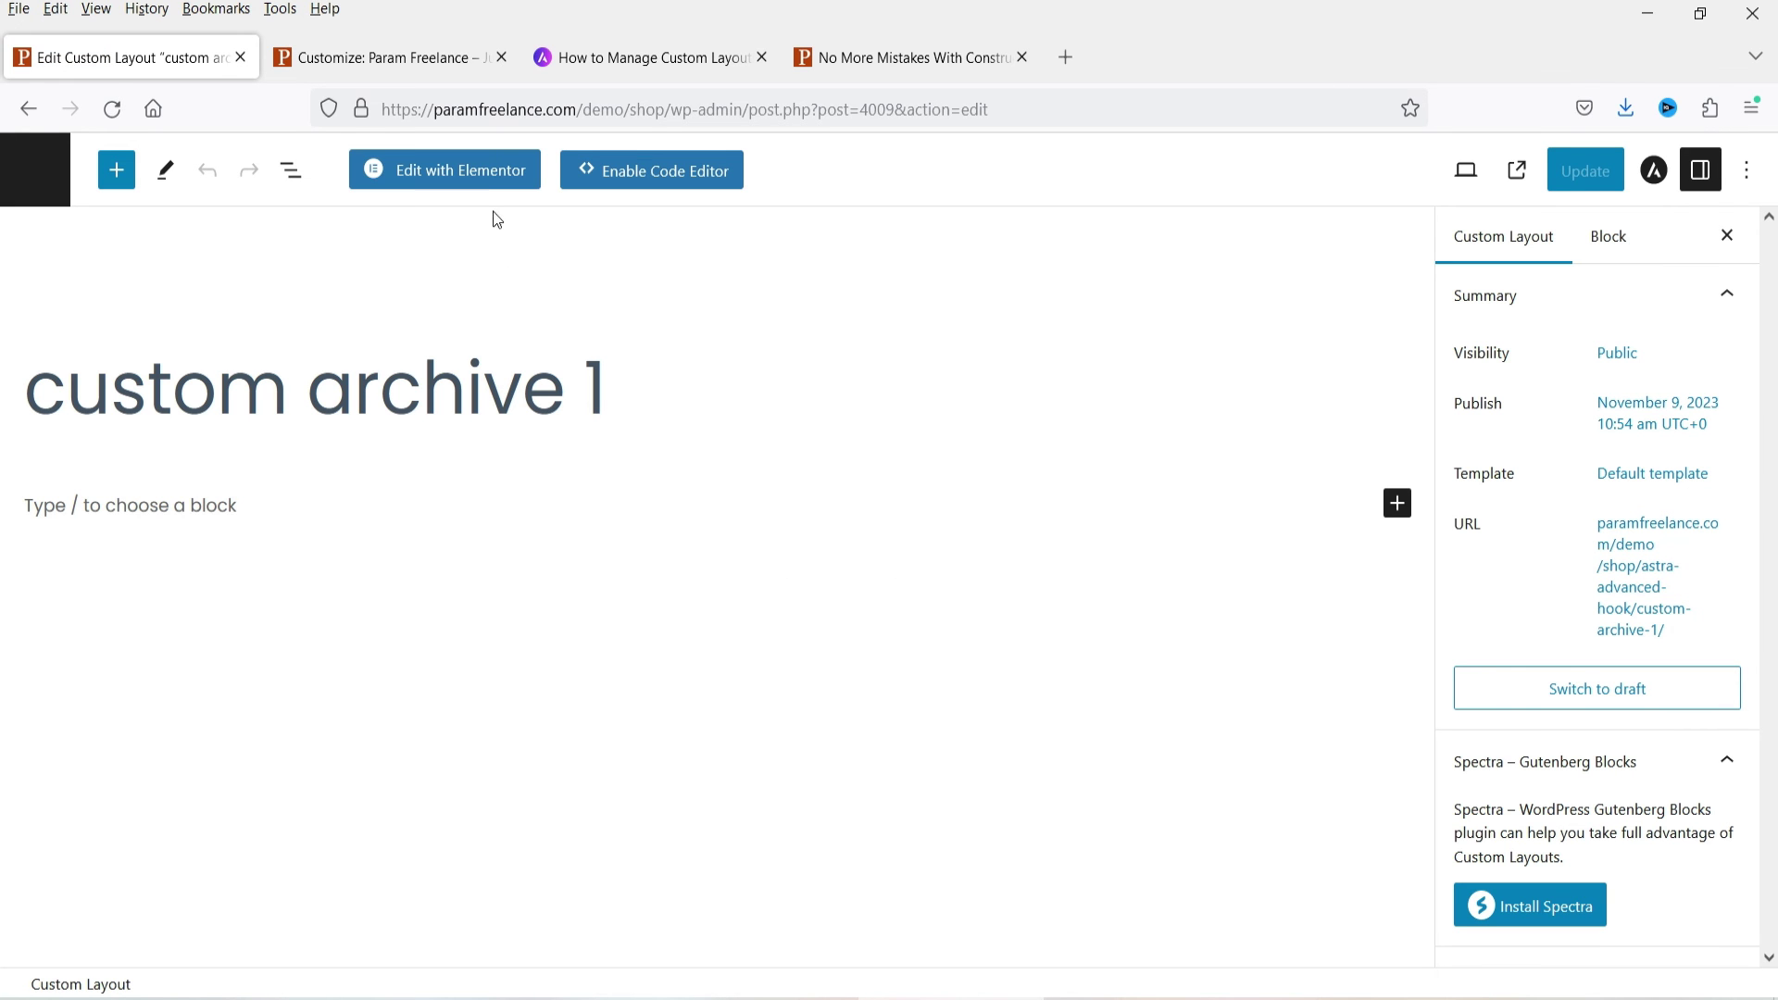
{"action": "left_click", "coordinate": [484, 173]}
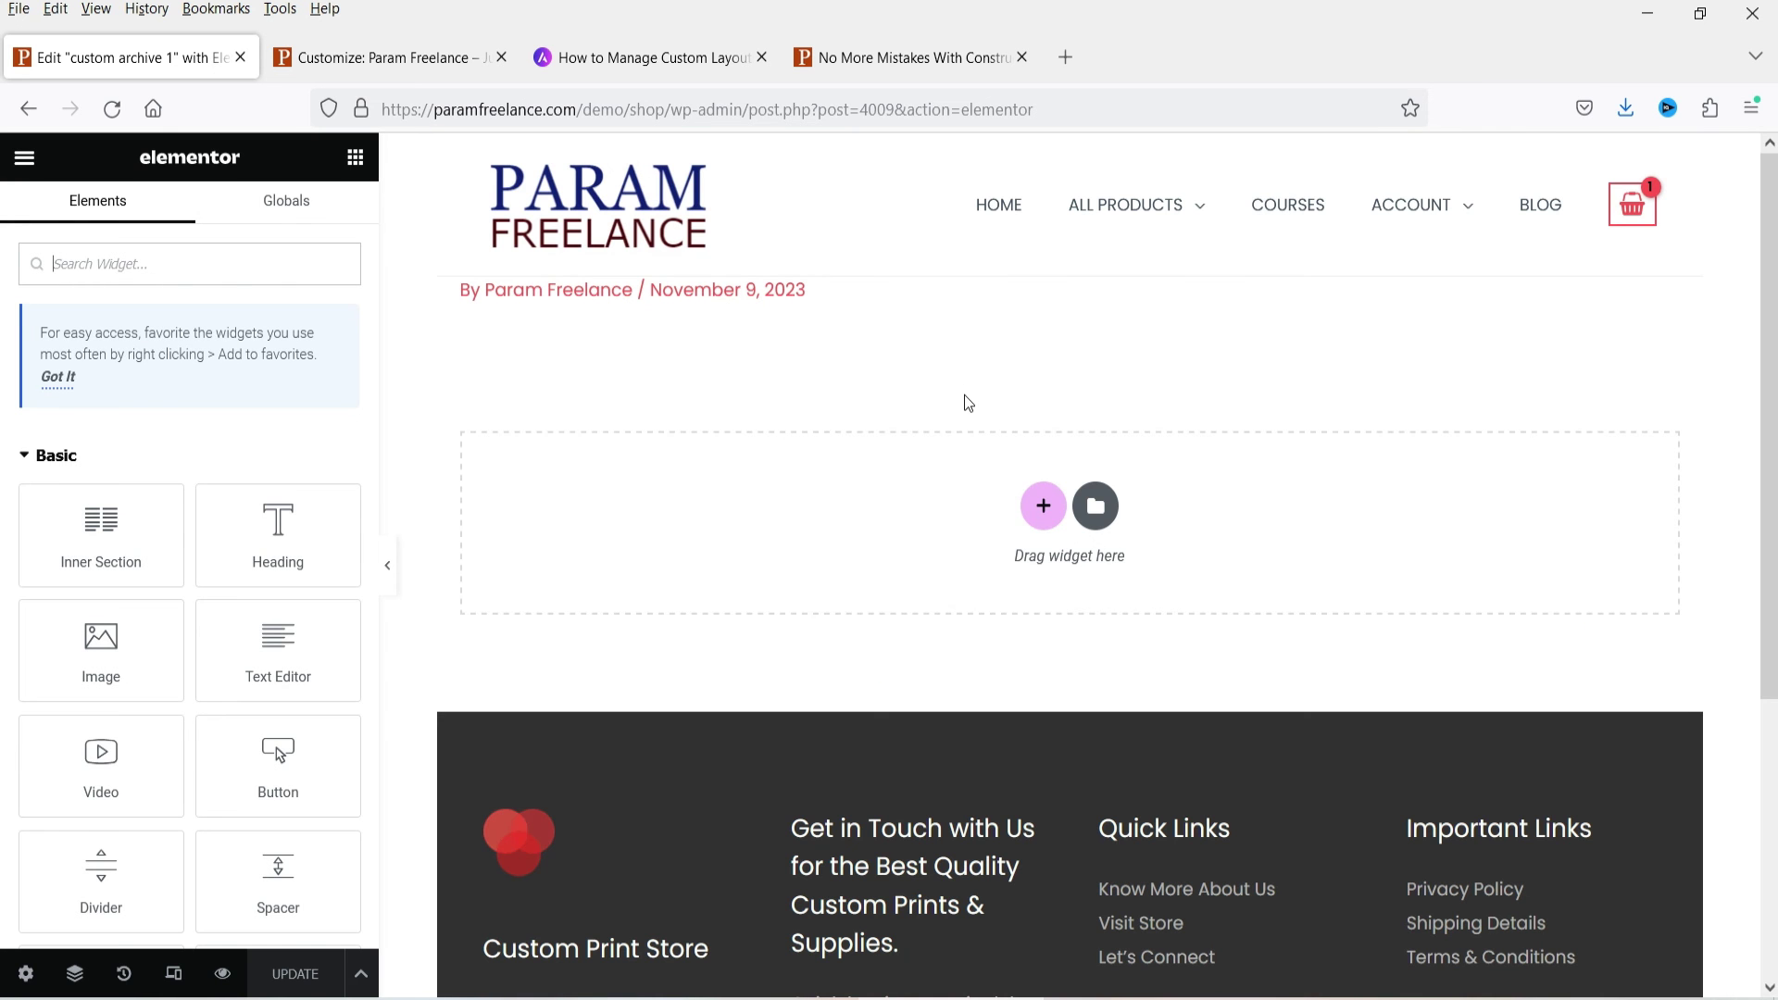
{"action": "left_click", "coordinate": [1095, 506]}
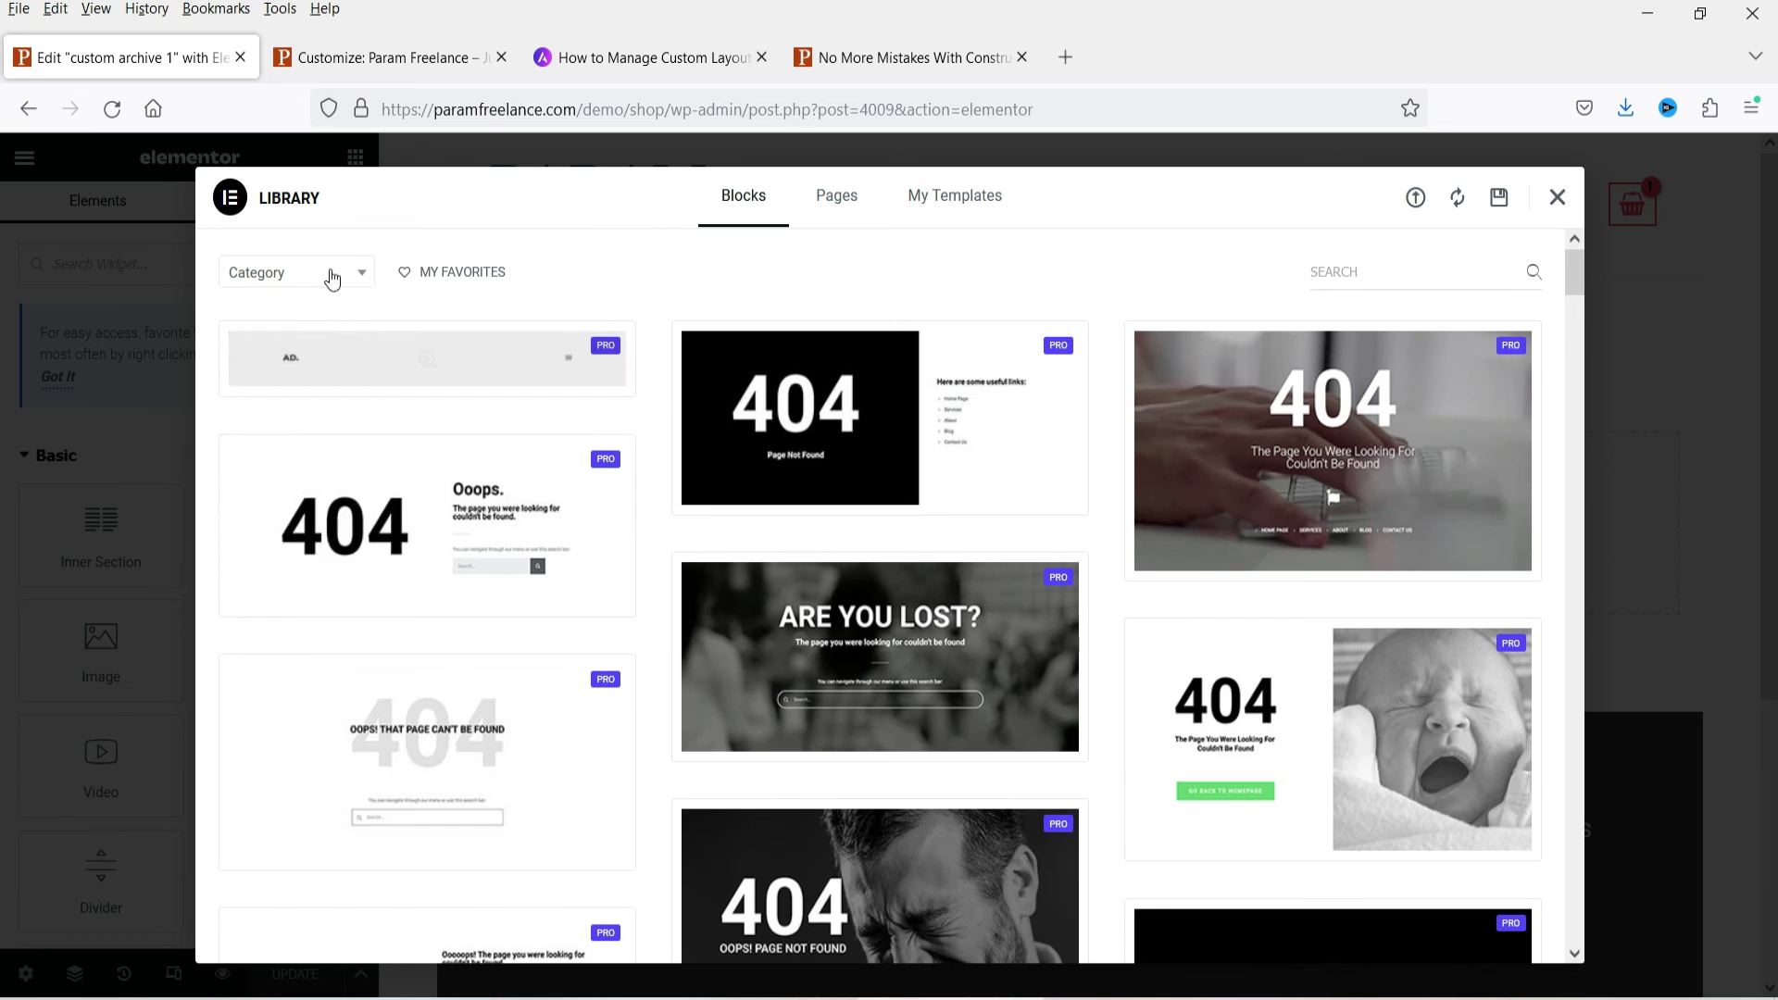
{"action": "left_click", "coordinate": [332, 272]}
{"action": "left_click", "coordinate": [320, 454]}
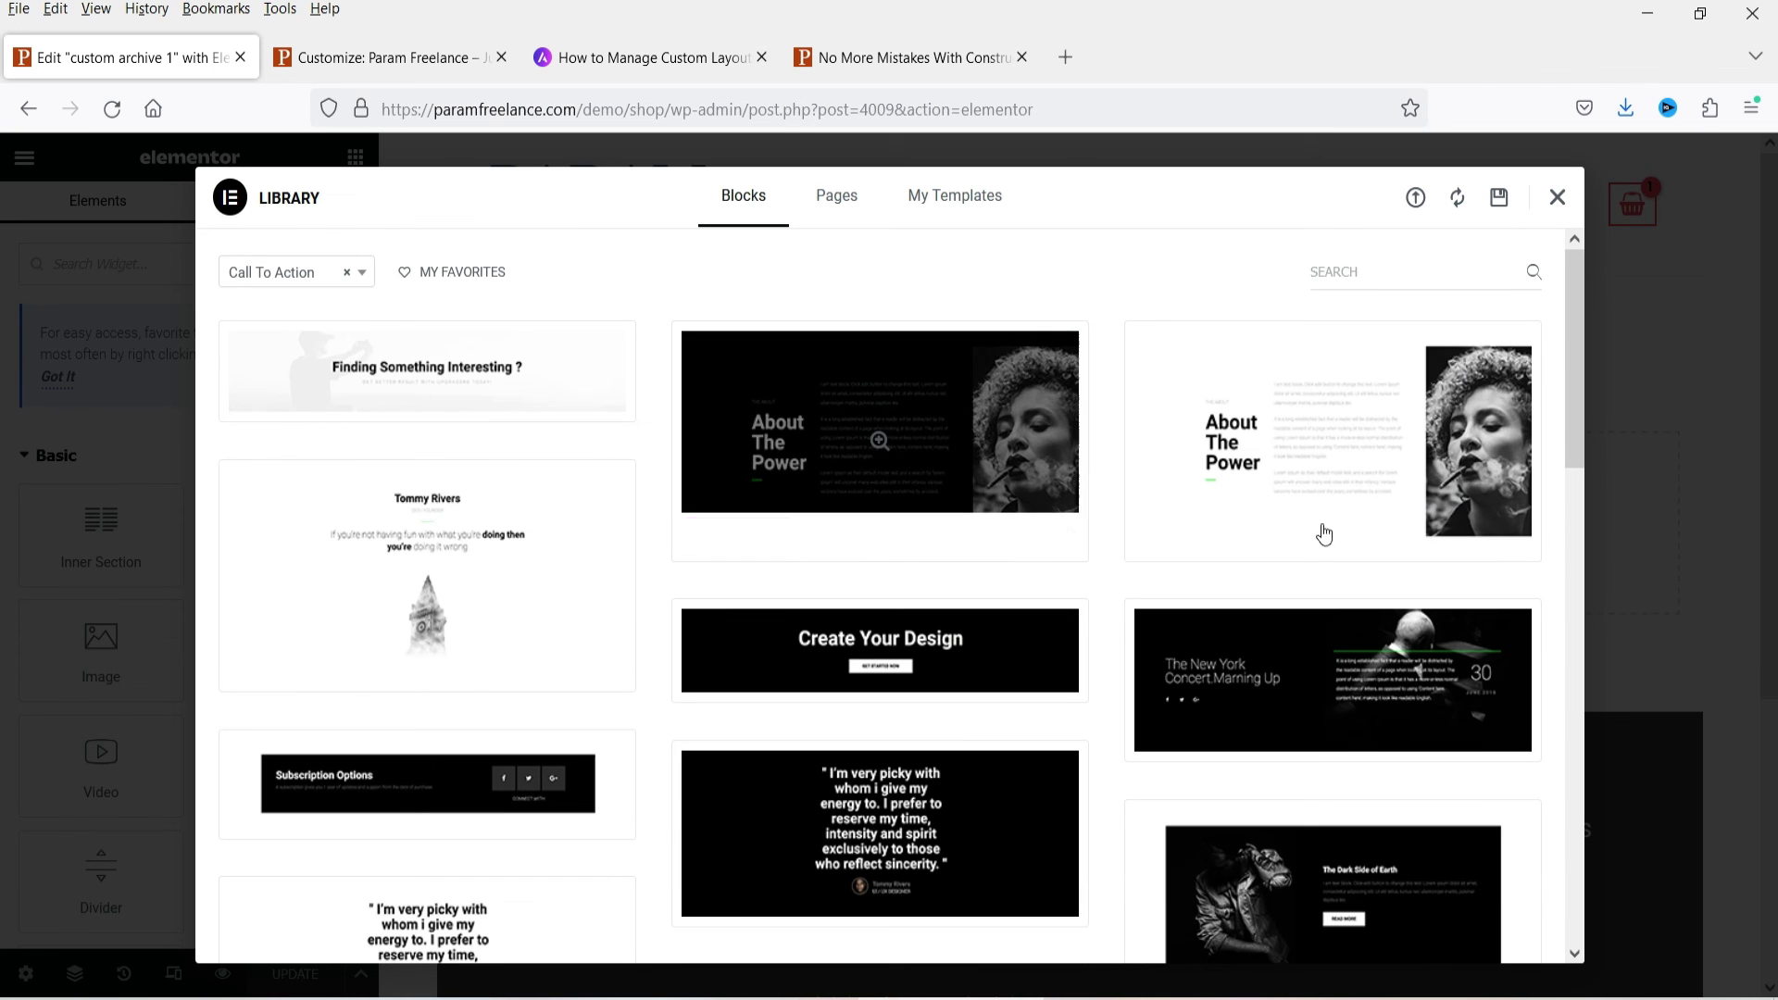
{"action": "scroll", "coordinate": [1324, 534], "scroll_direction": "down", "scroll_amount": 4}
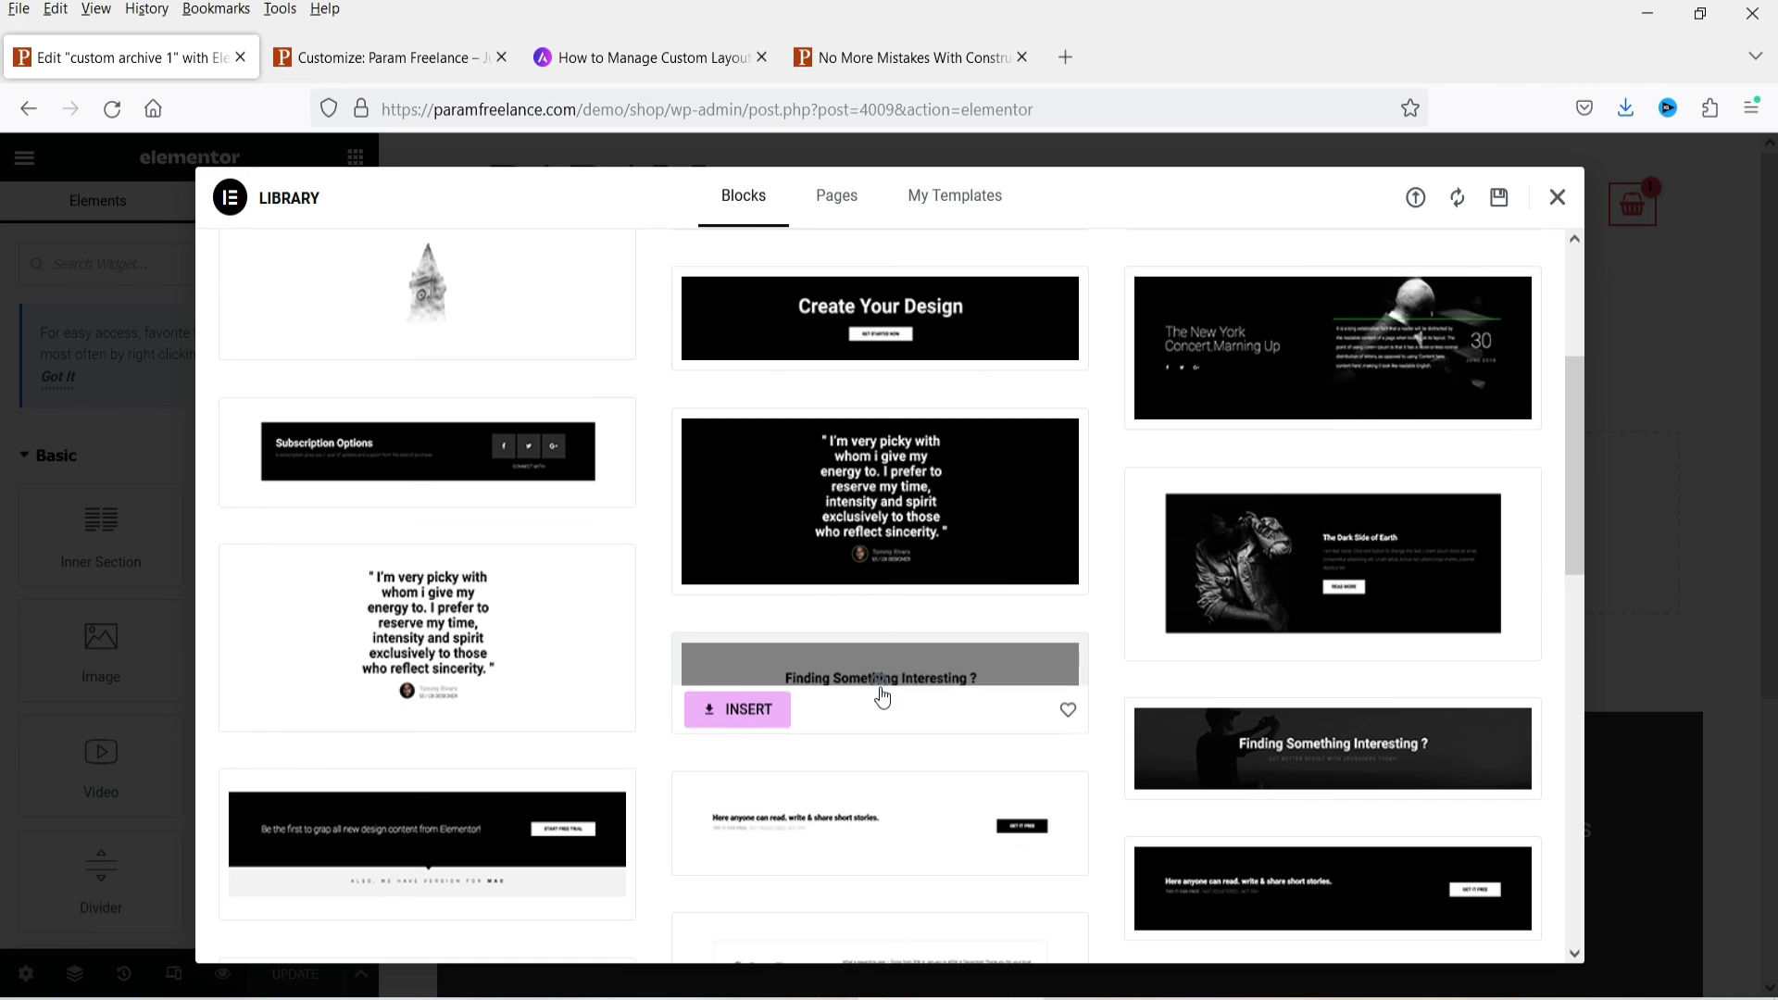
{"action": "left_click", "coordinate": [766, 709]}
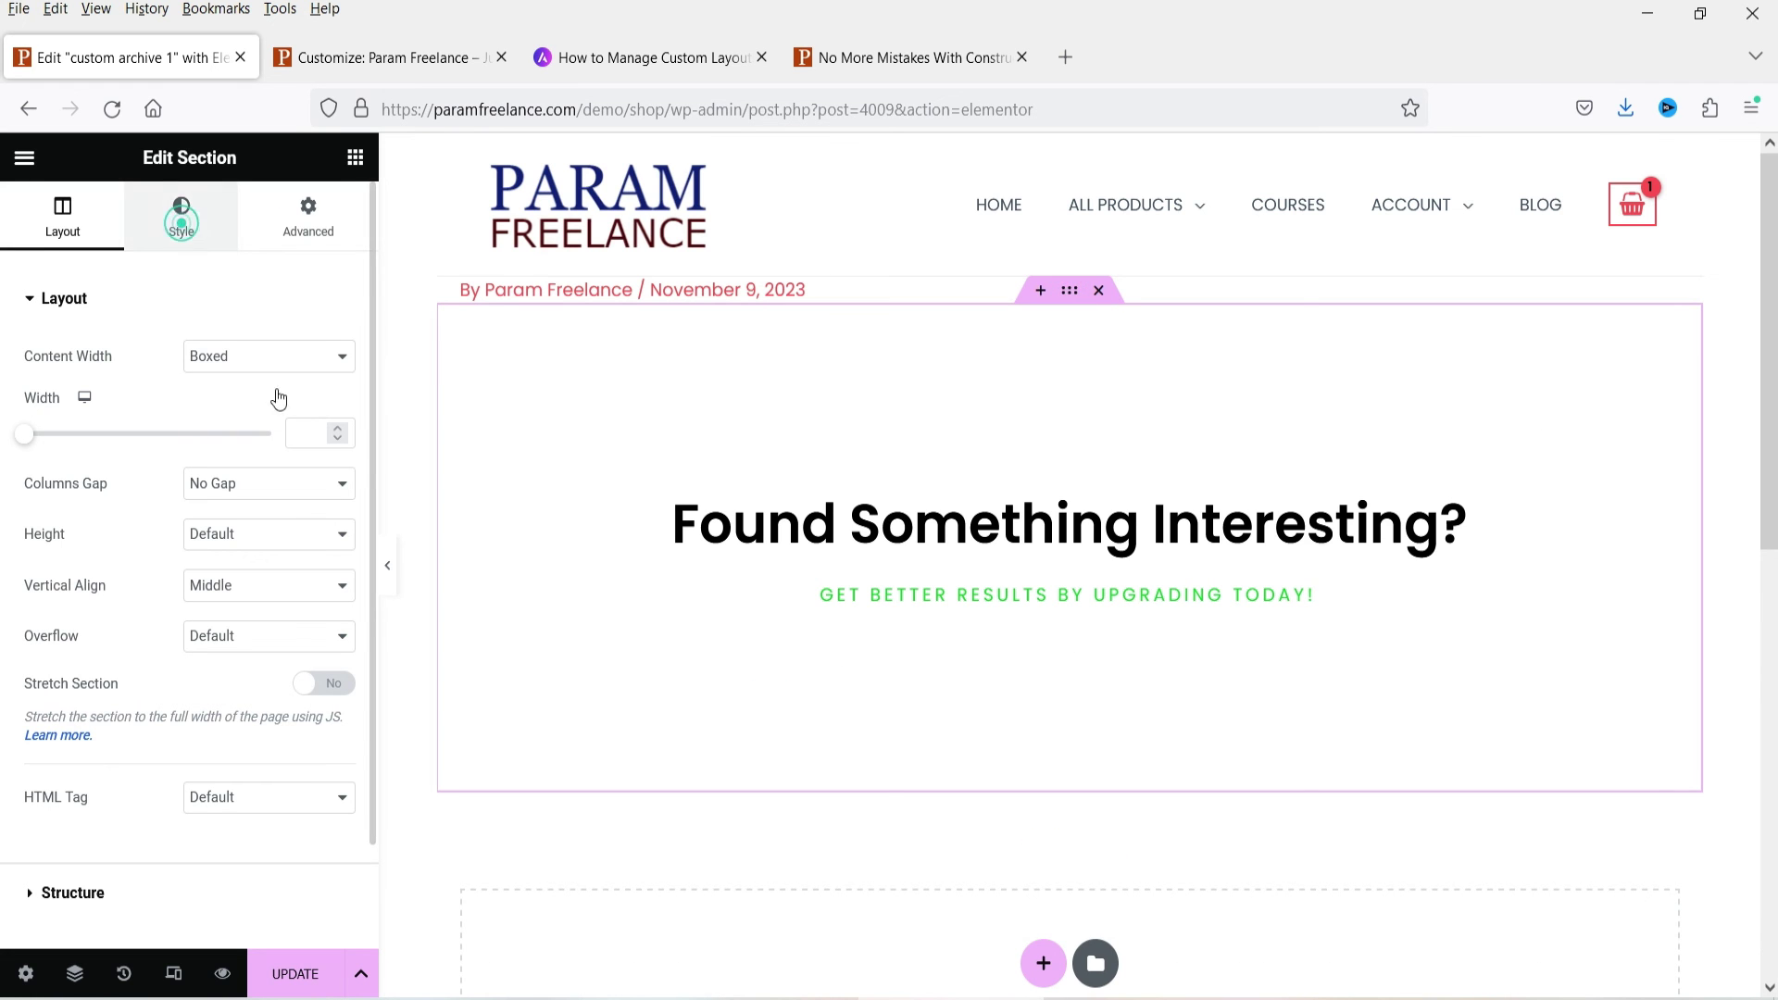
Give the inserted section a classic pale yellow background color and update the layout
{"action": "left_click", "coordinate": [250, 404]}
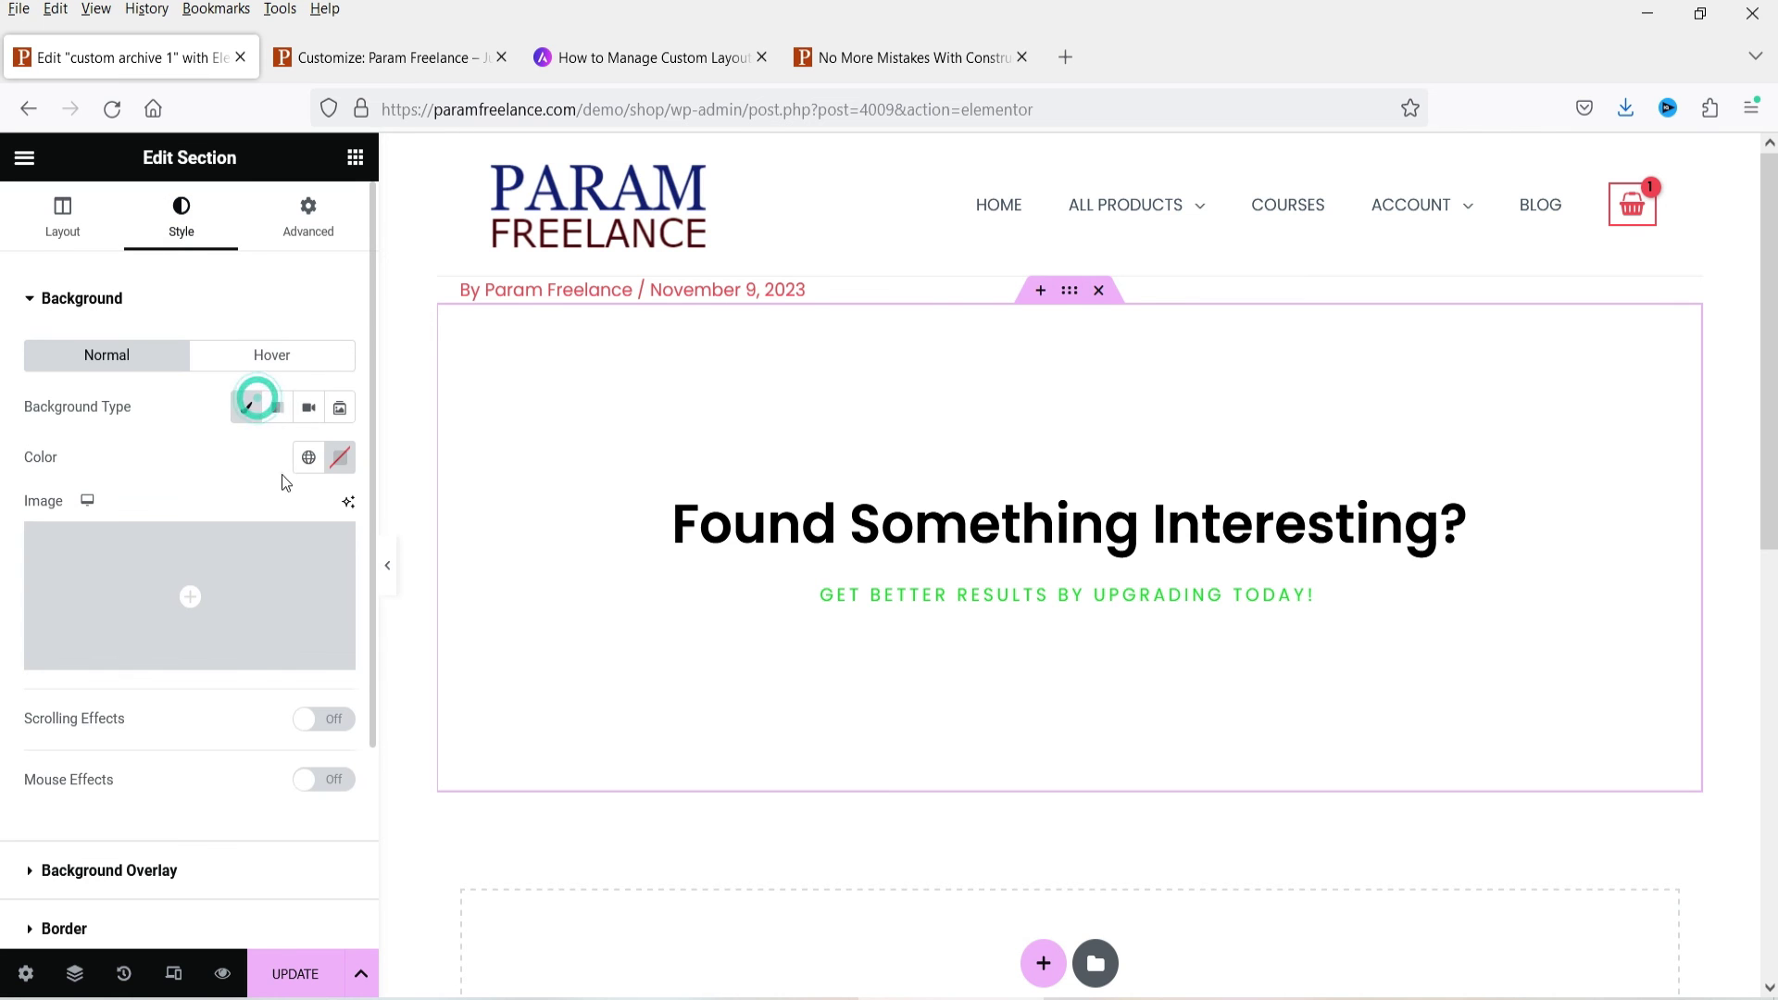
{"action": "left_click", "coordinate": [308, 457]}
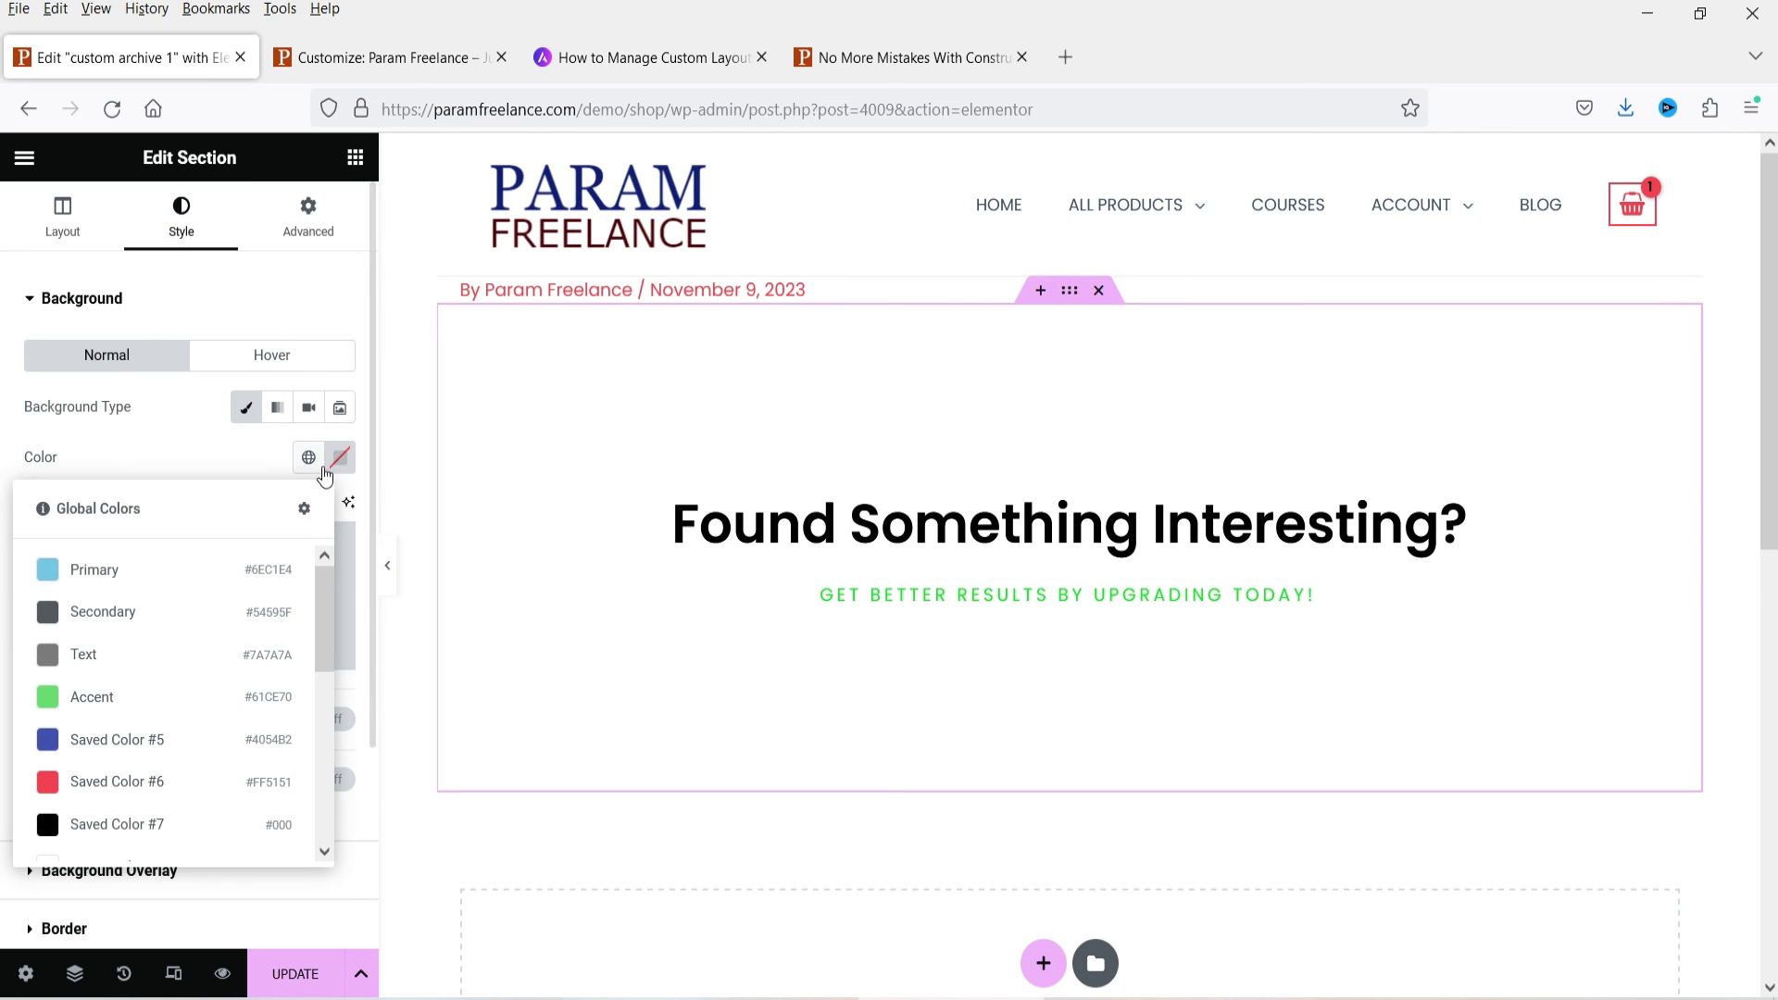
{"action": "left_click", "coordinate": [338, 458]}
{"action": "left_click", "coordinate": [214, 582]}
{"action": "left_click", "coordinate": [228, 754]}
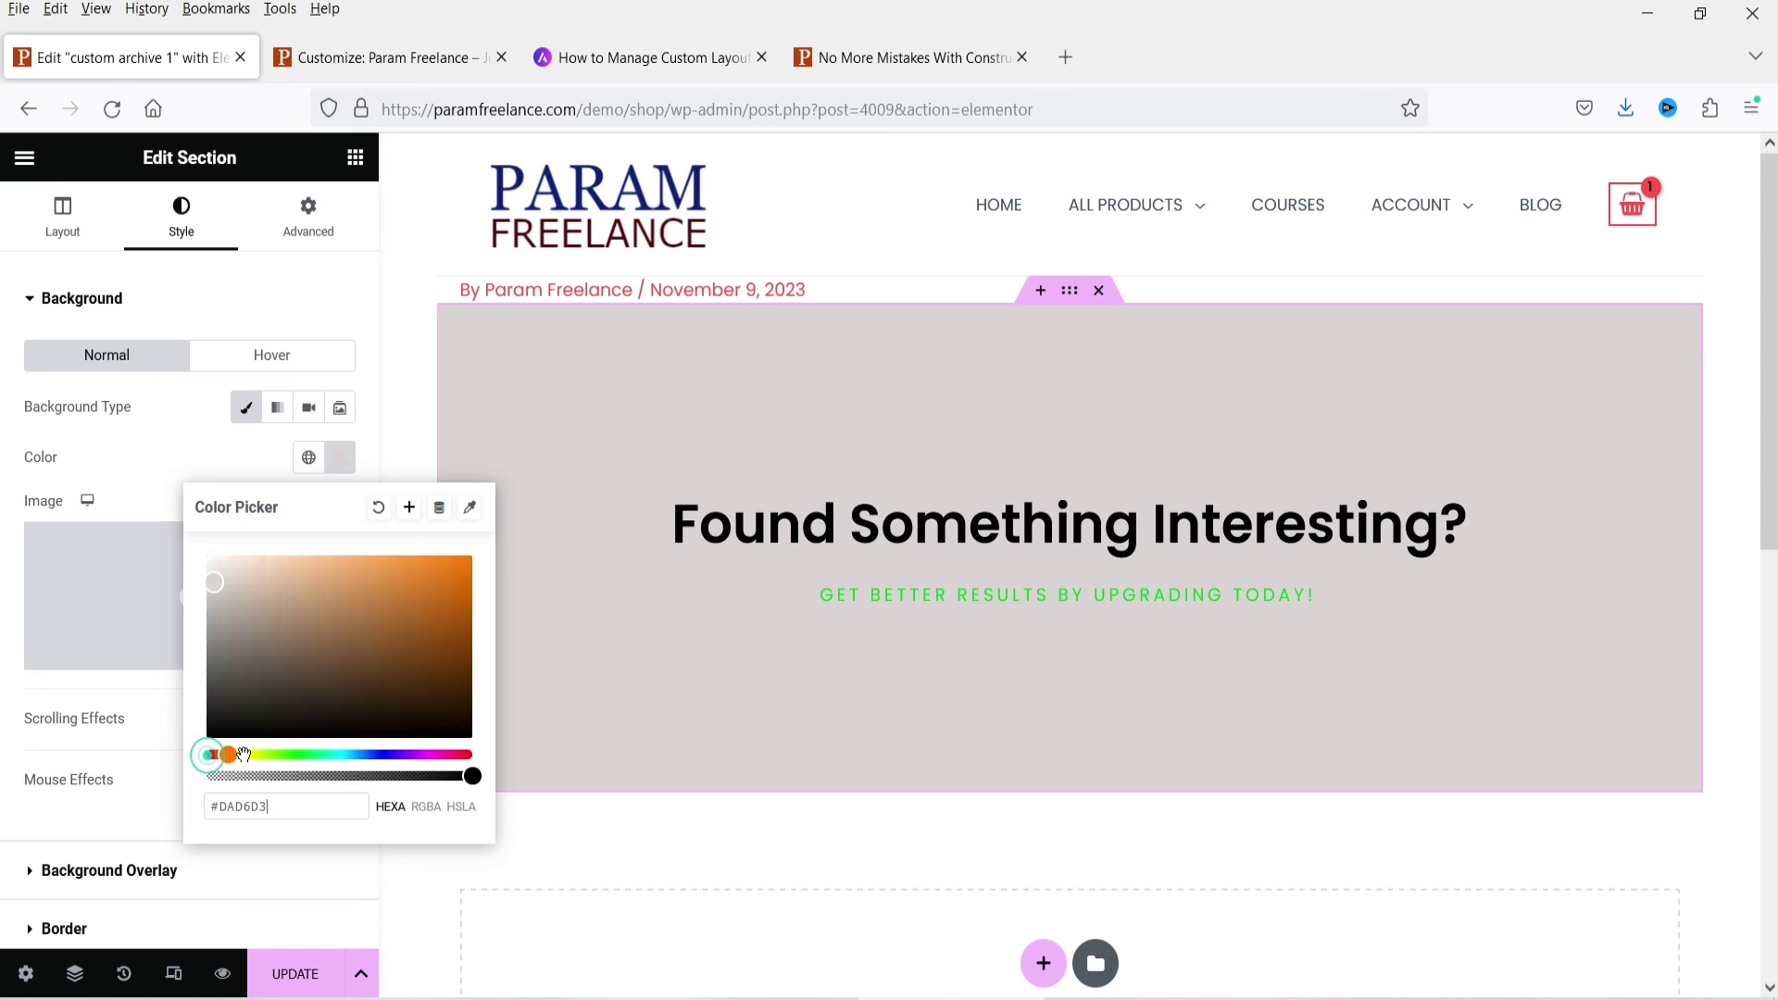
{"action": "left_click_drag", "start_coordinate": [244, 754], "coordinate": [259, 754]}
{"action": "left_click", "coordinate": [288, 974]}
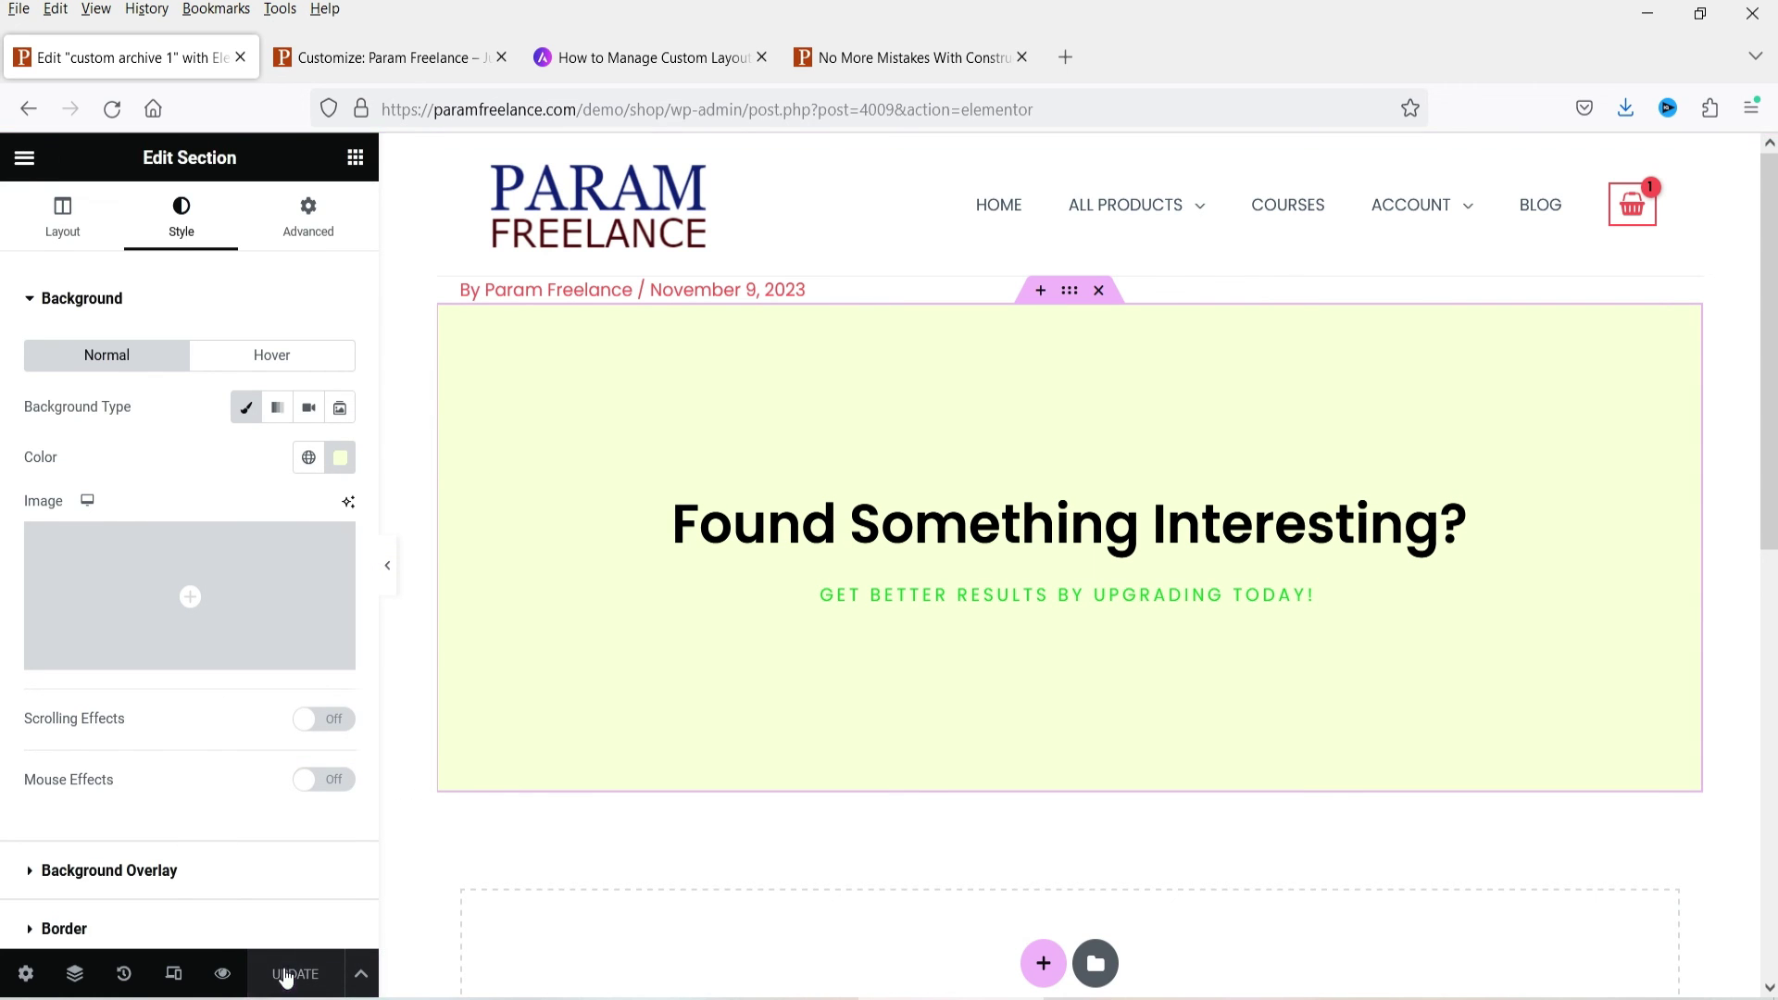
Reload the live "No More Mistakes With Construction" post and open the Blog page to check the template
{"action": "left_click", "coordinate": [876, 58]}
{"action": "key", "text": "F5"}
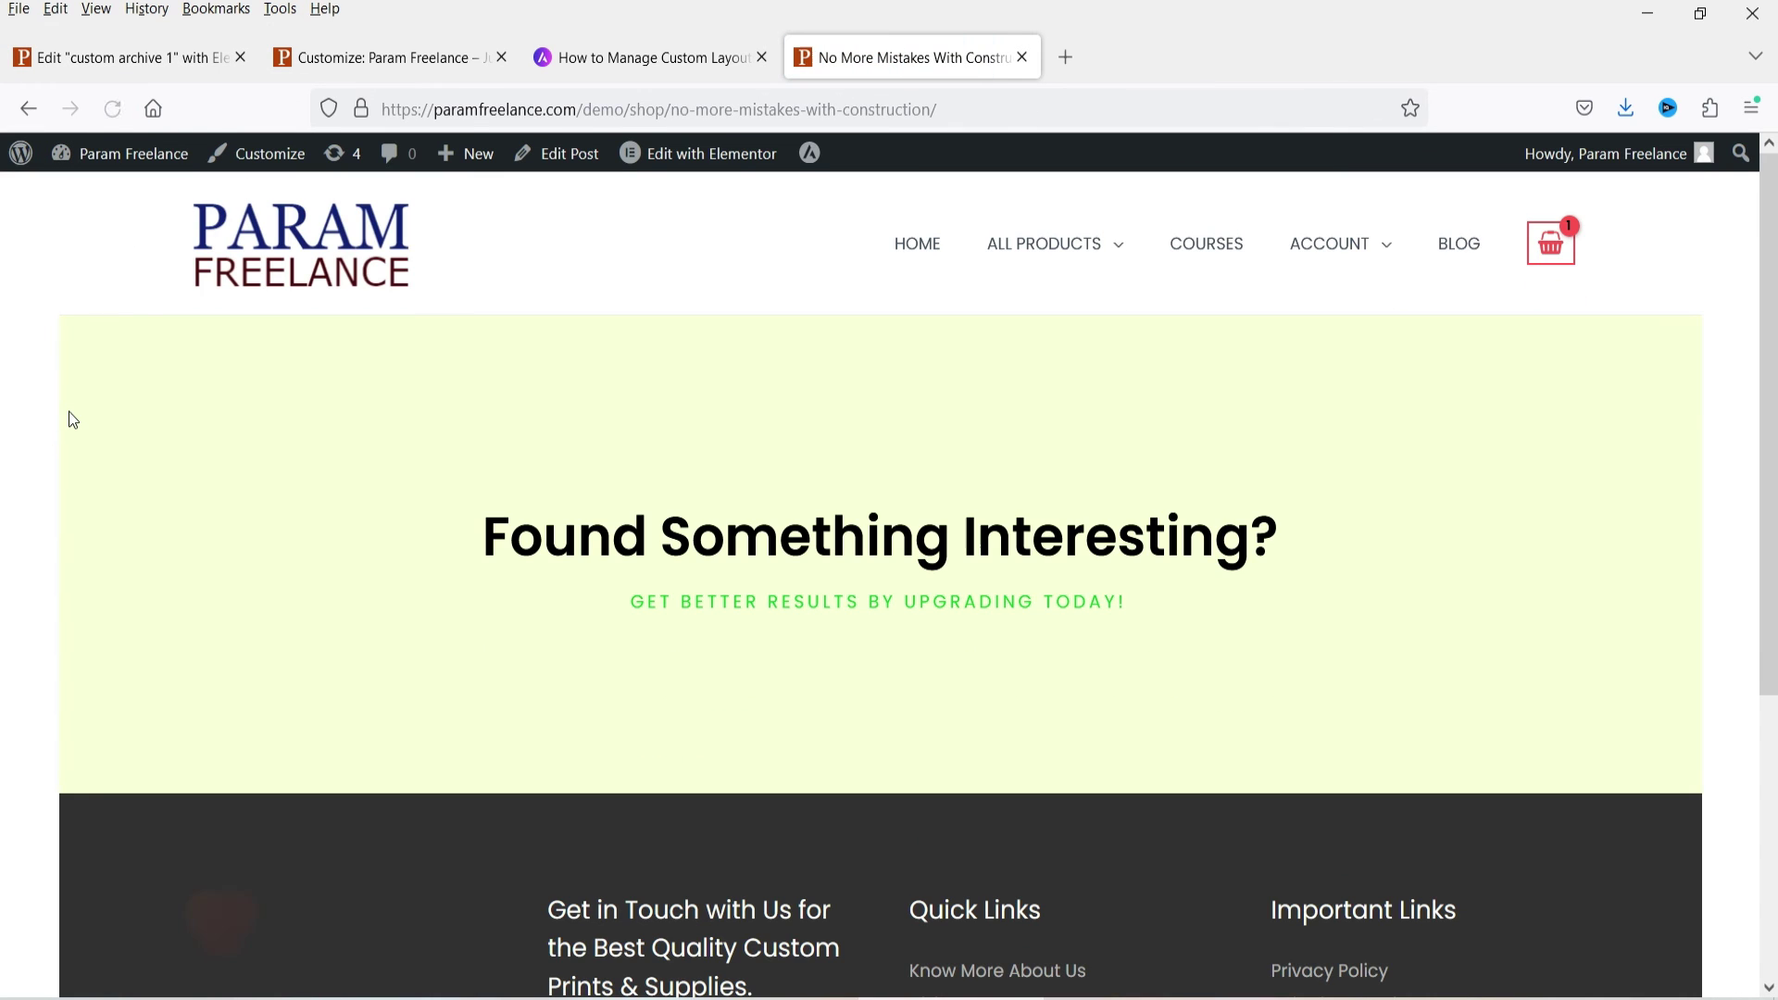
{"action": "scroll", "coordinate": [1041, 537], "scroll_direction": "down", "scroll_amount": 5}
{"action": "scroll", "coordinate": [750, 583], "scroll_direction": "up", "scroll_amount": 5}
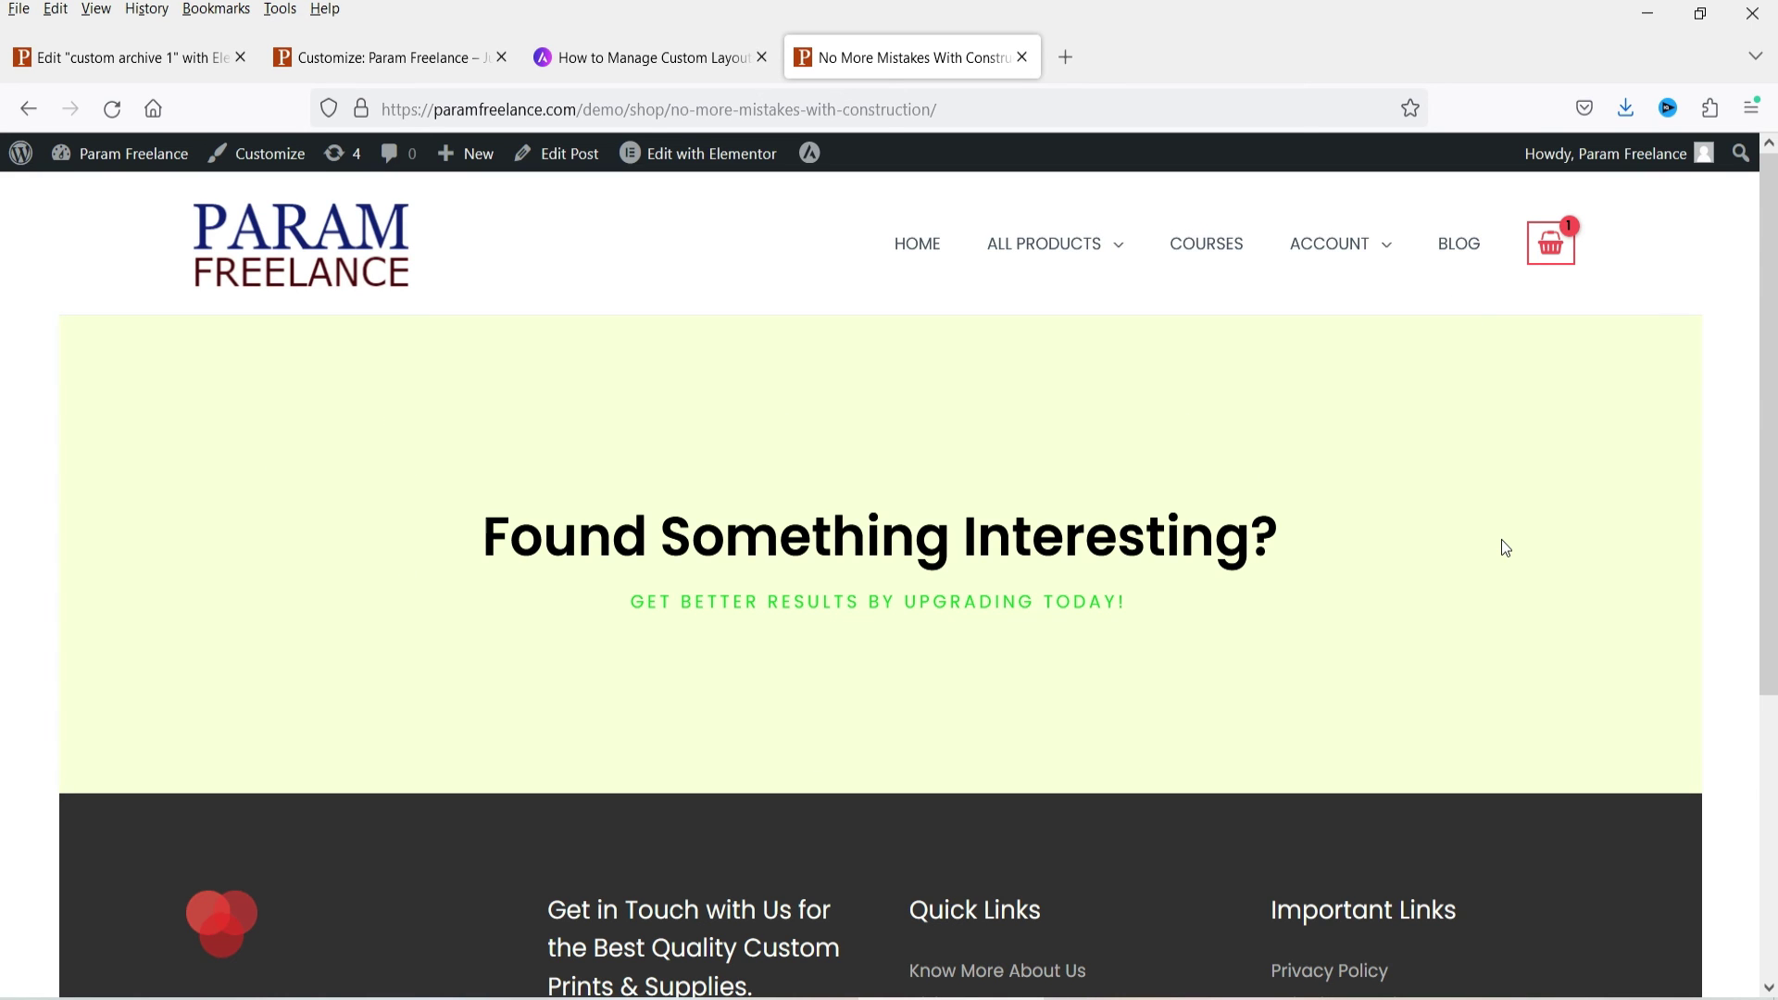
{"action": "left_click", "coordinate": [1458, 243]}
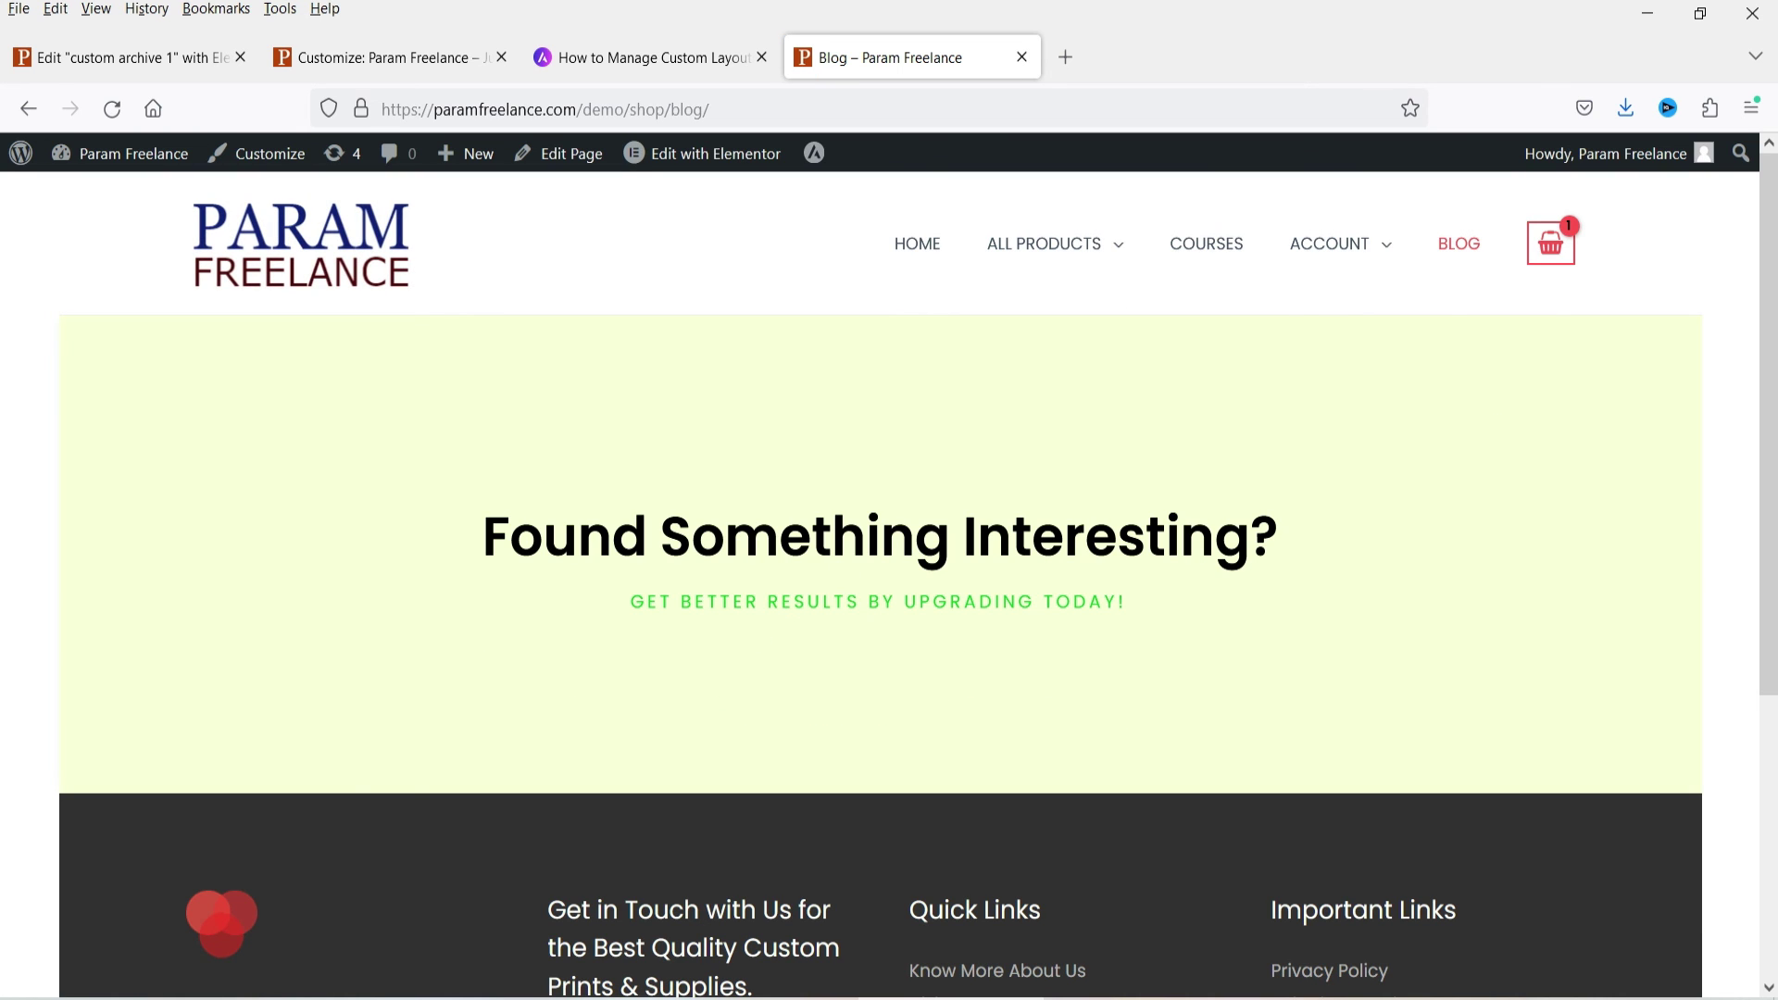
Exit Elementor, clear the layout's dynamic content preview, change its template type to Single, and update it
{"action": "left_click", "coordinate": [80, 56]}
{"action": "left_click", "coordinate": [25, 157]}
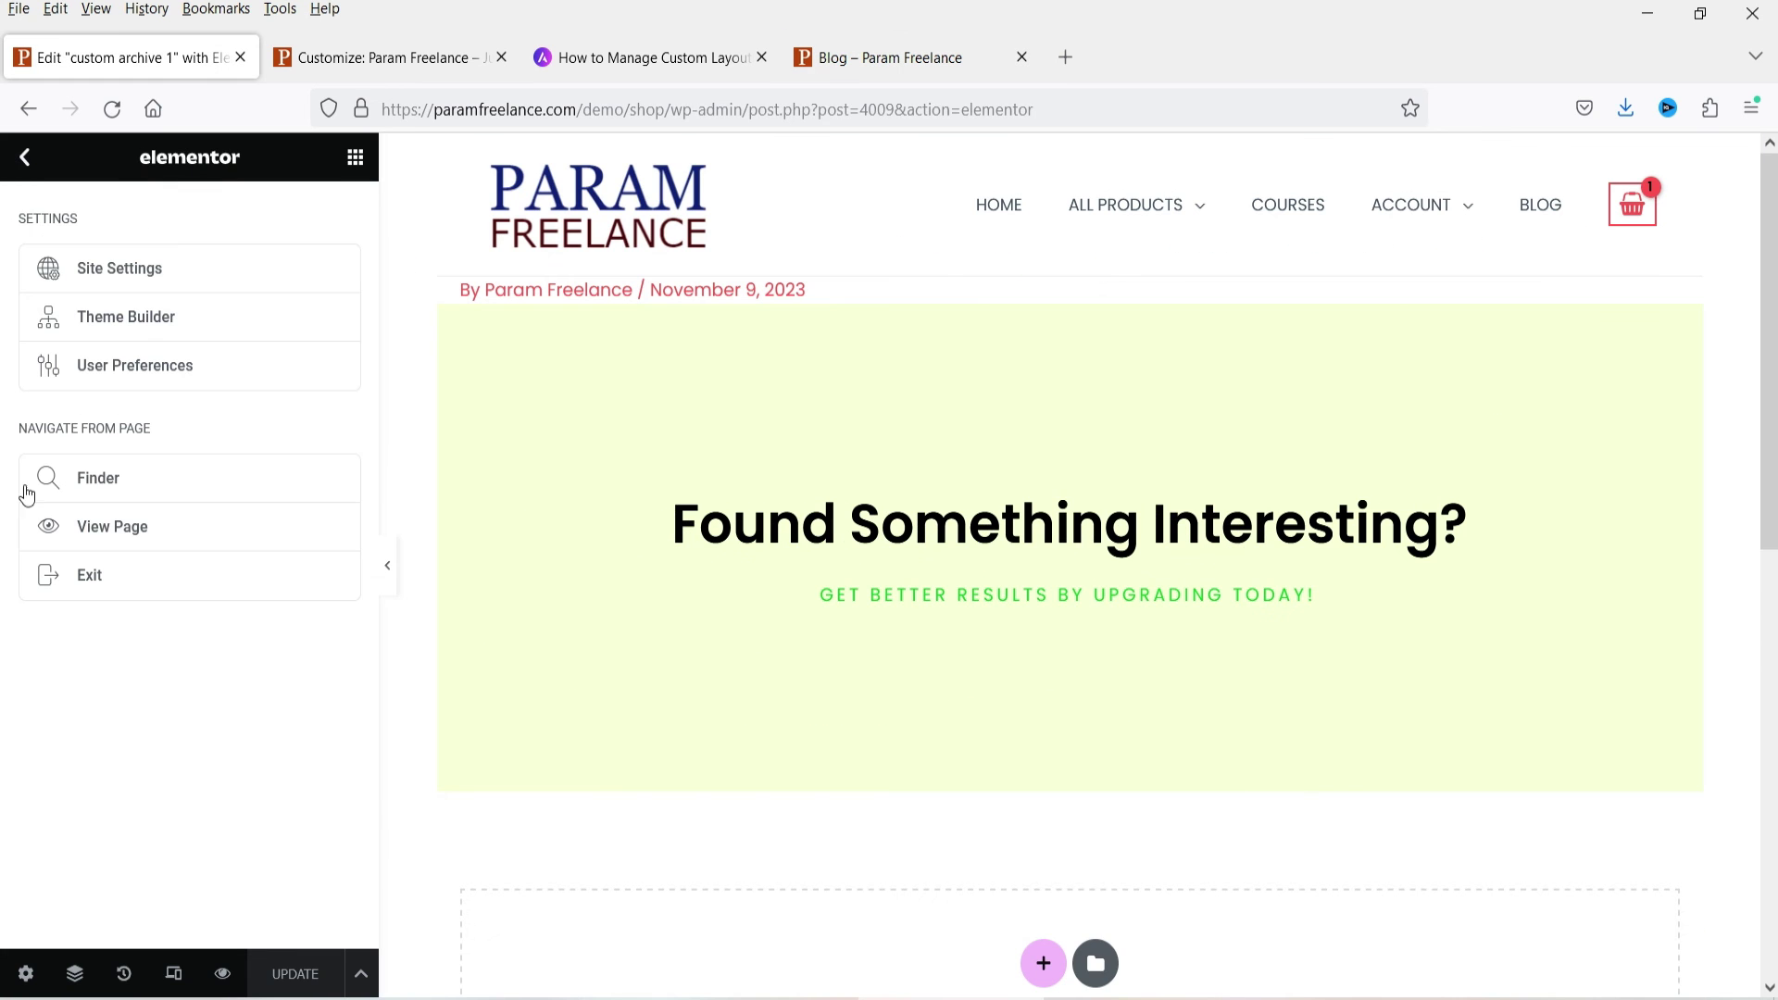
{"action": "left_click", "coordinate": [134, 573]}
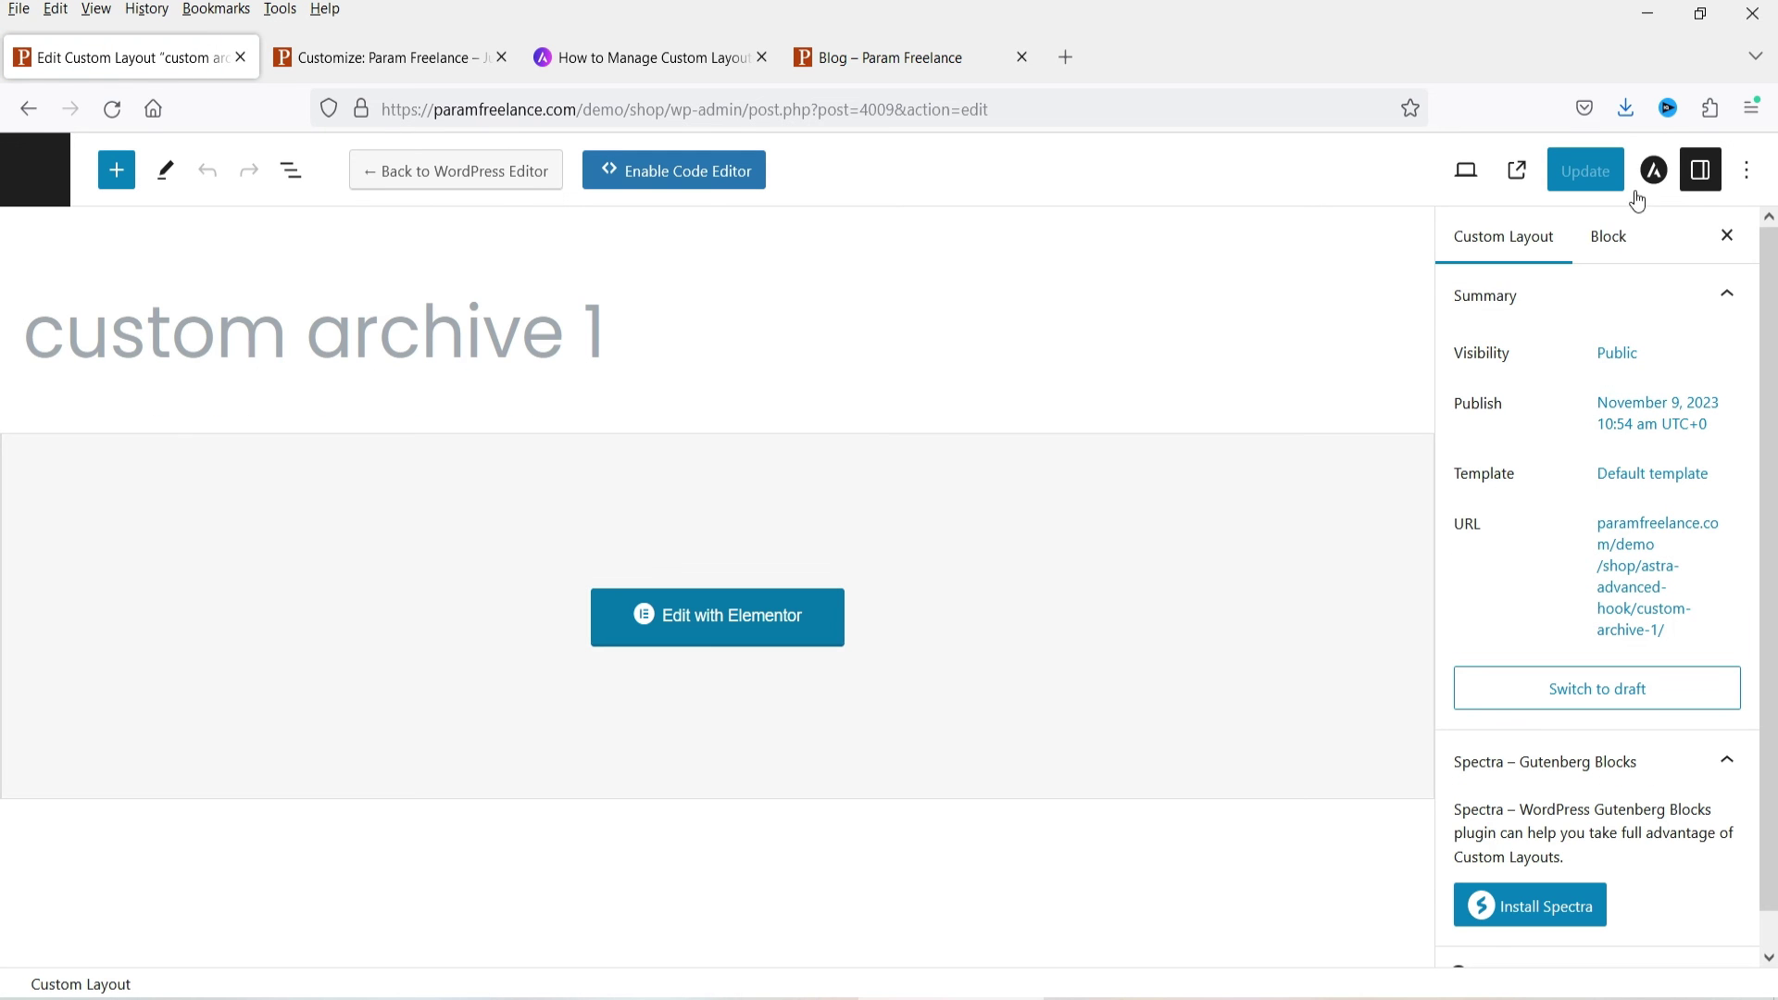
{"action": "left_click", "coordinate": [1655, 176]}
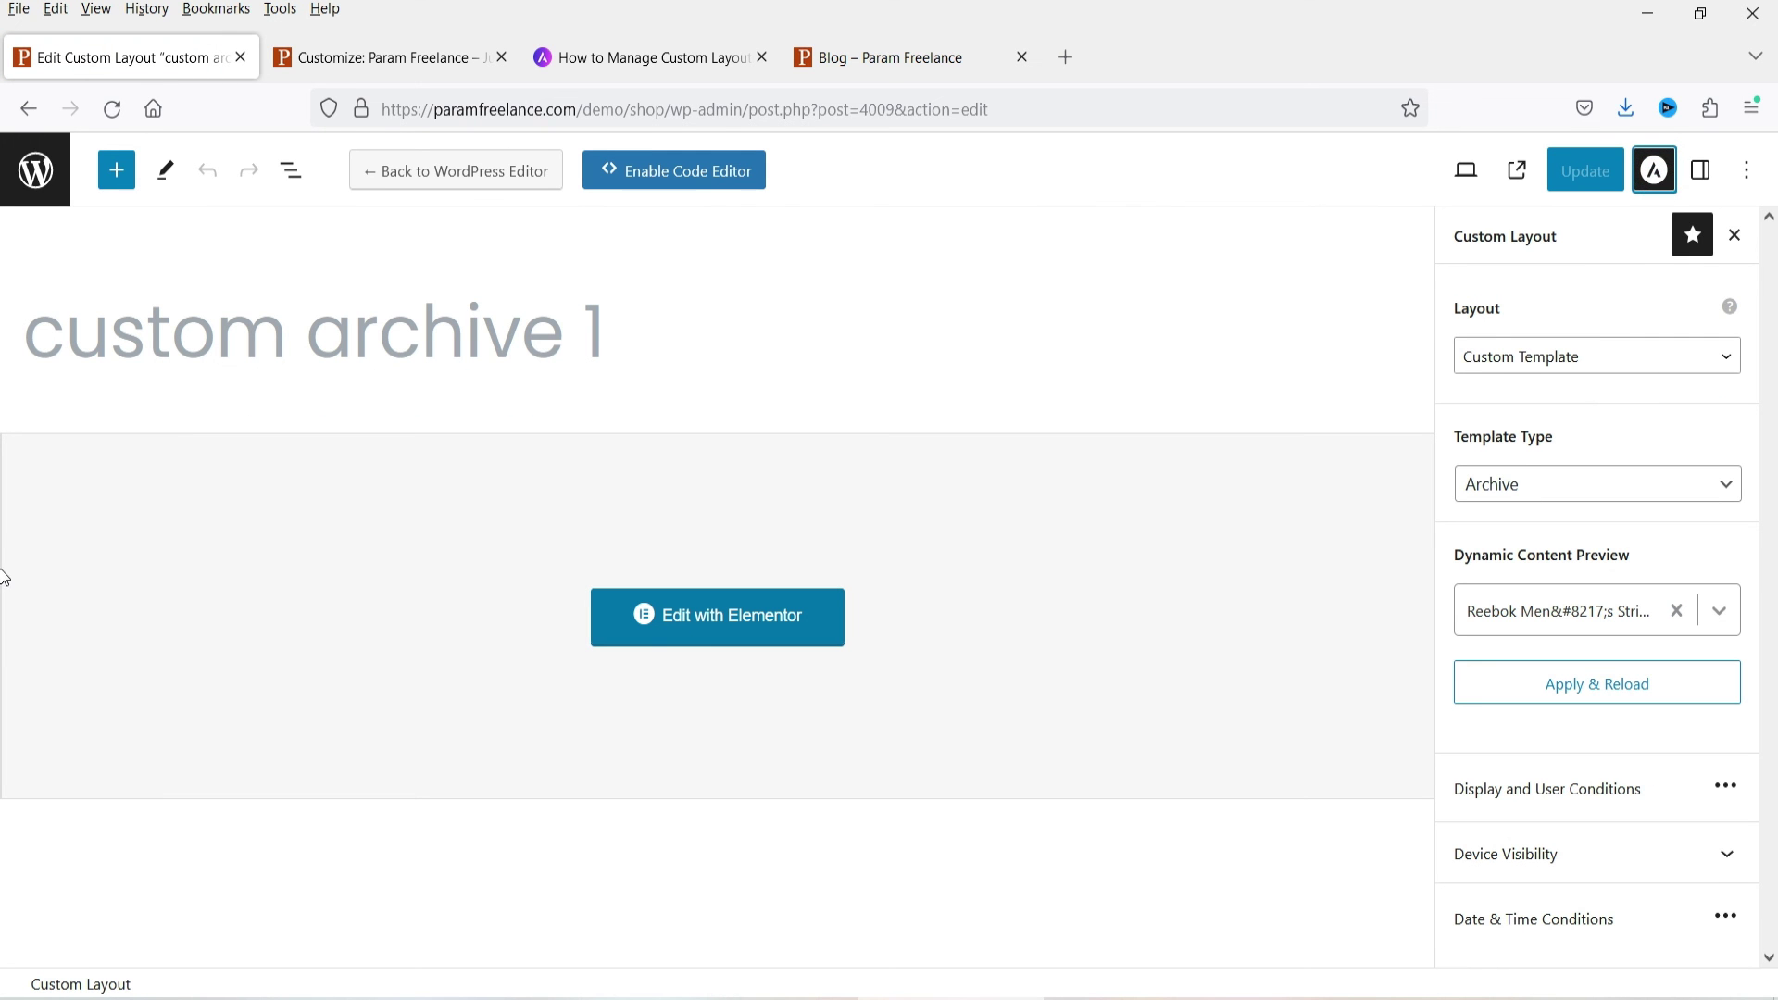
{"action": "left_click", "coordinate": [1678, 618]}
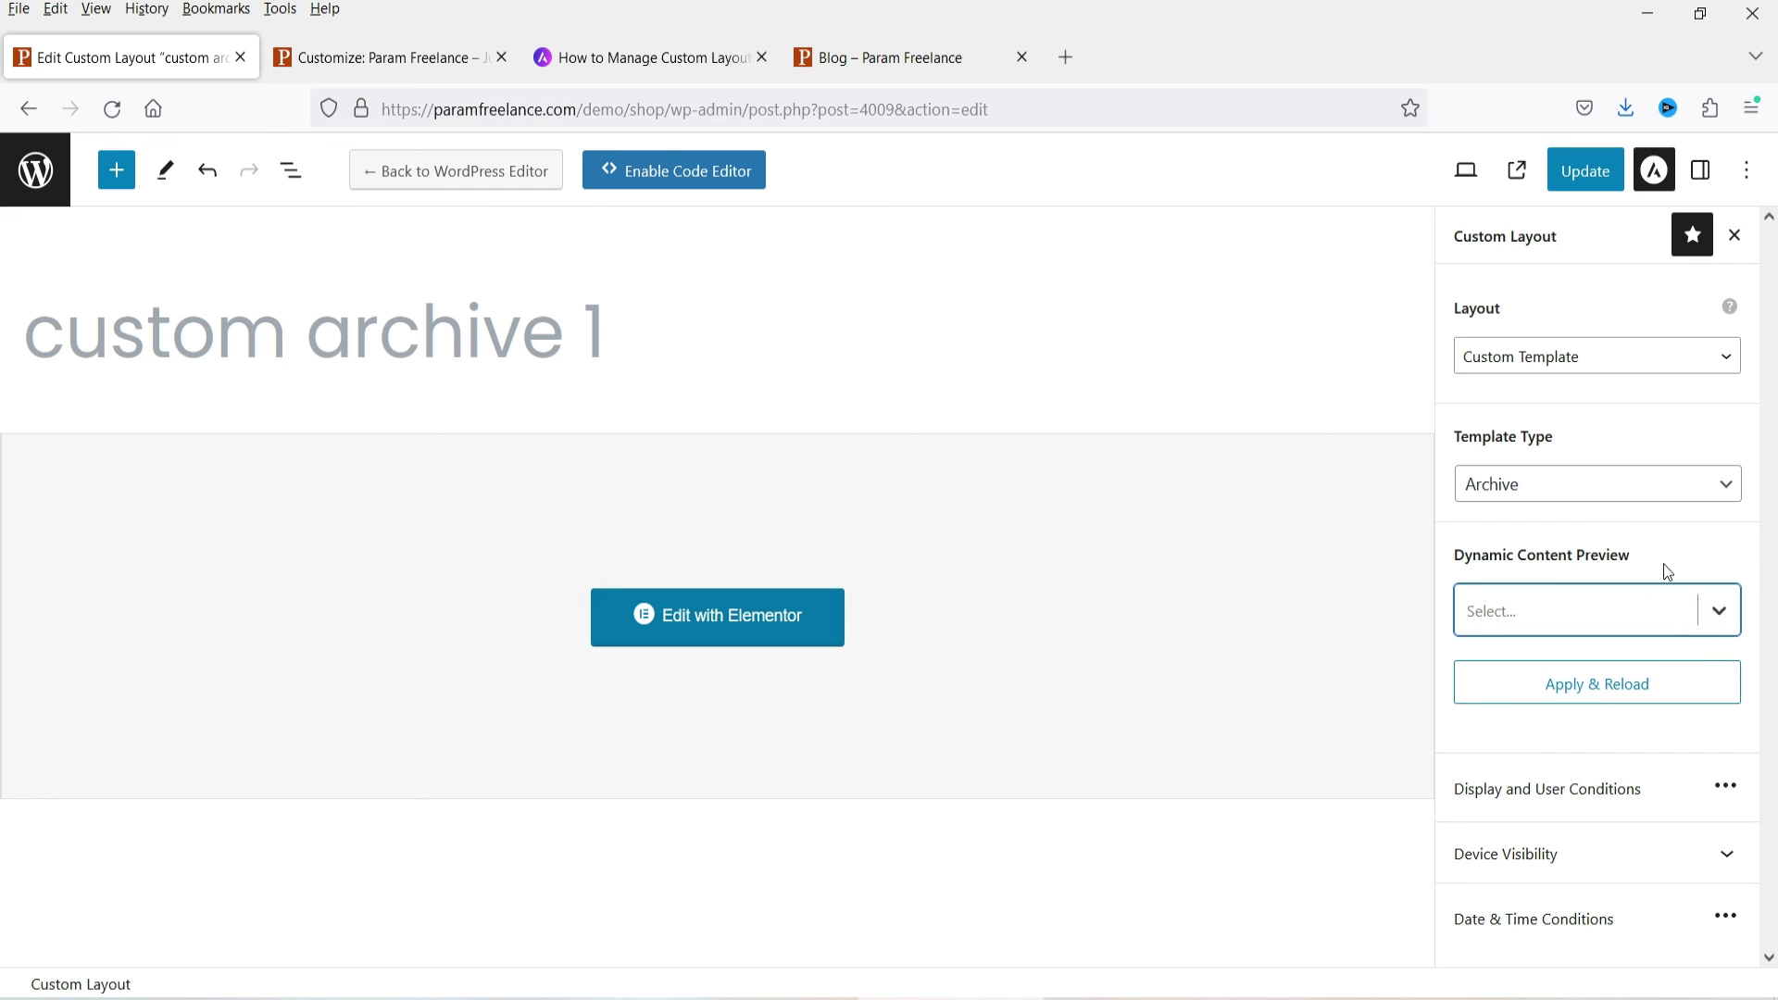
{"action": "left_click", "coordinate": [1575, 485]}
{"action": "left_click", "coordinate": [1575, 565]}
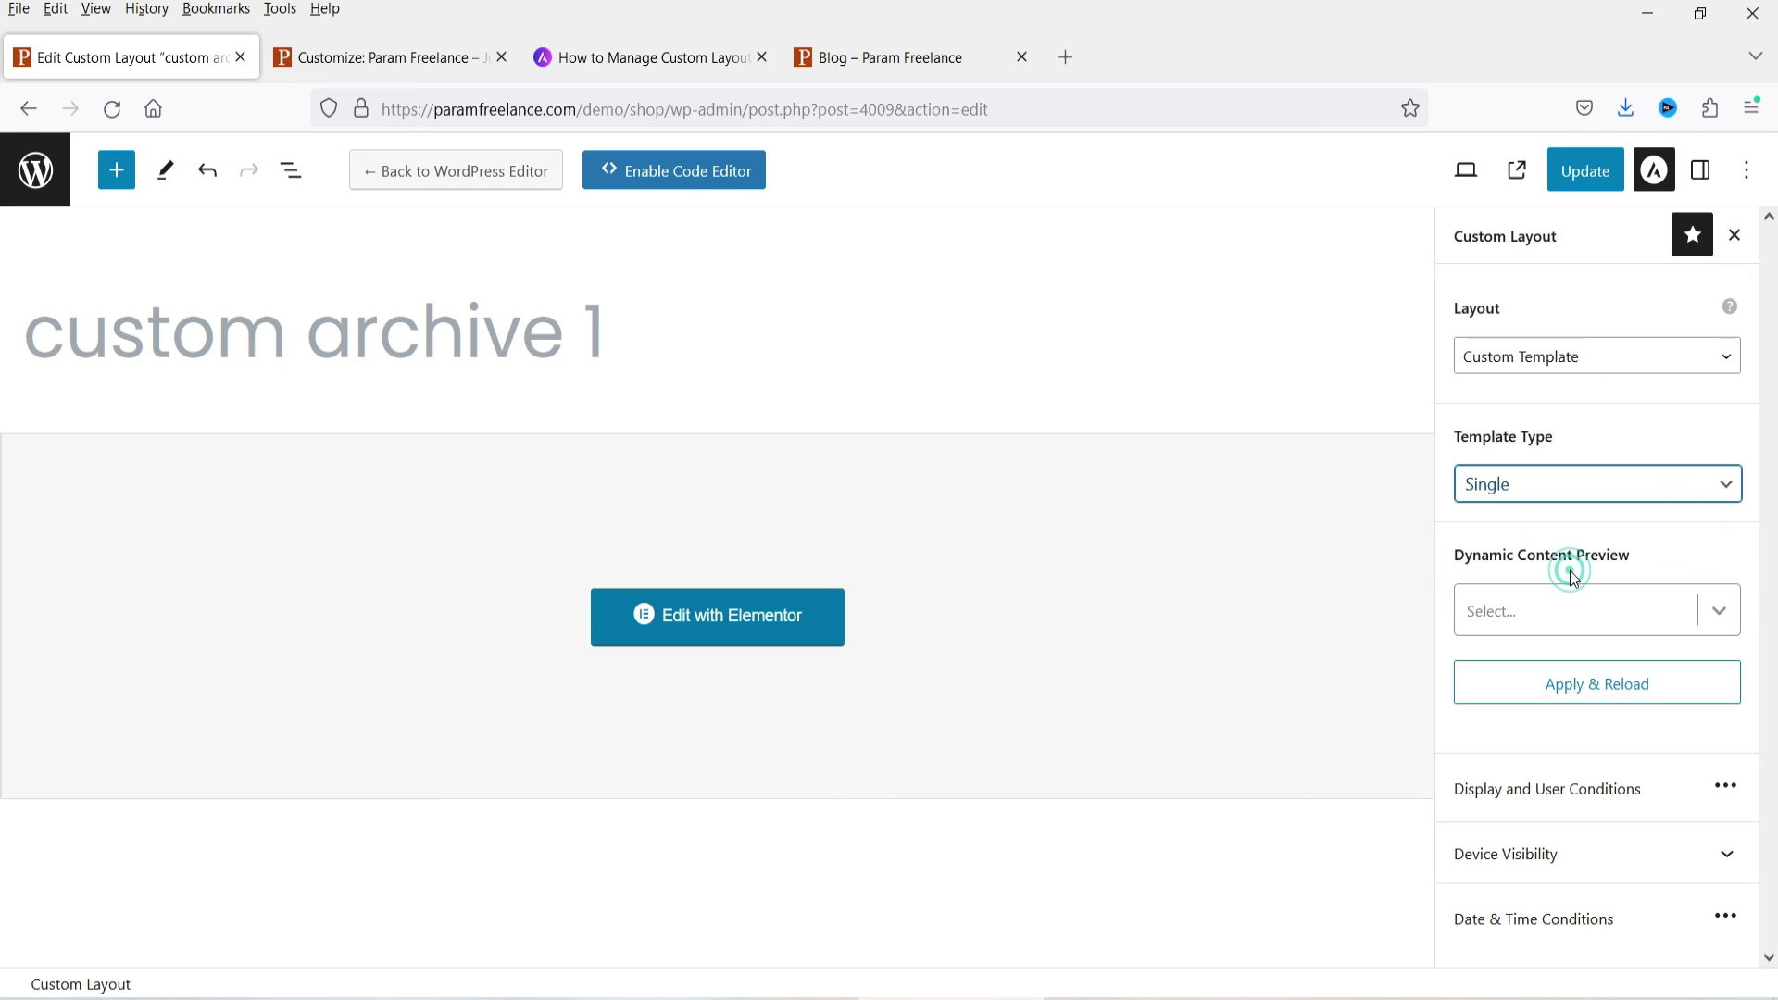
{"action": "left_click", "coordinate": [1600, 188]}
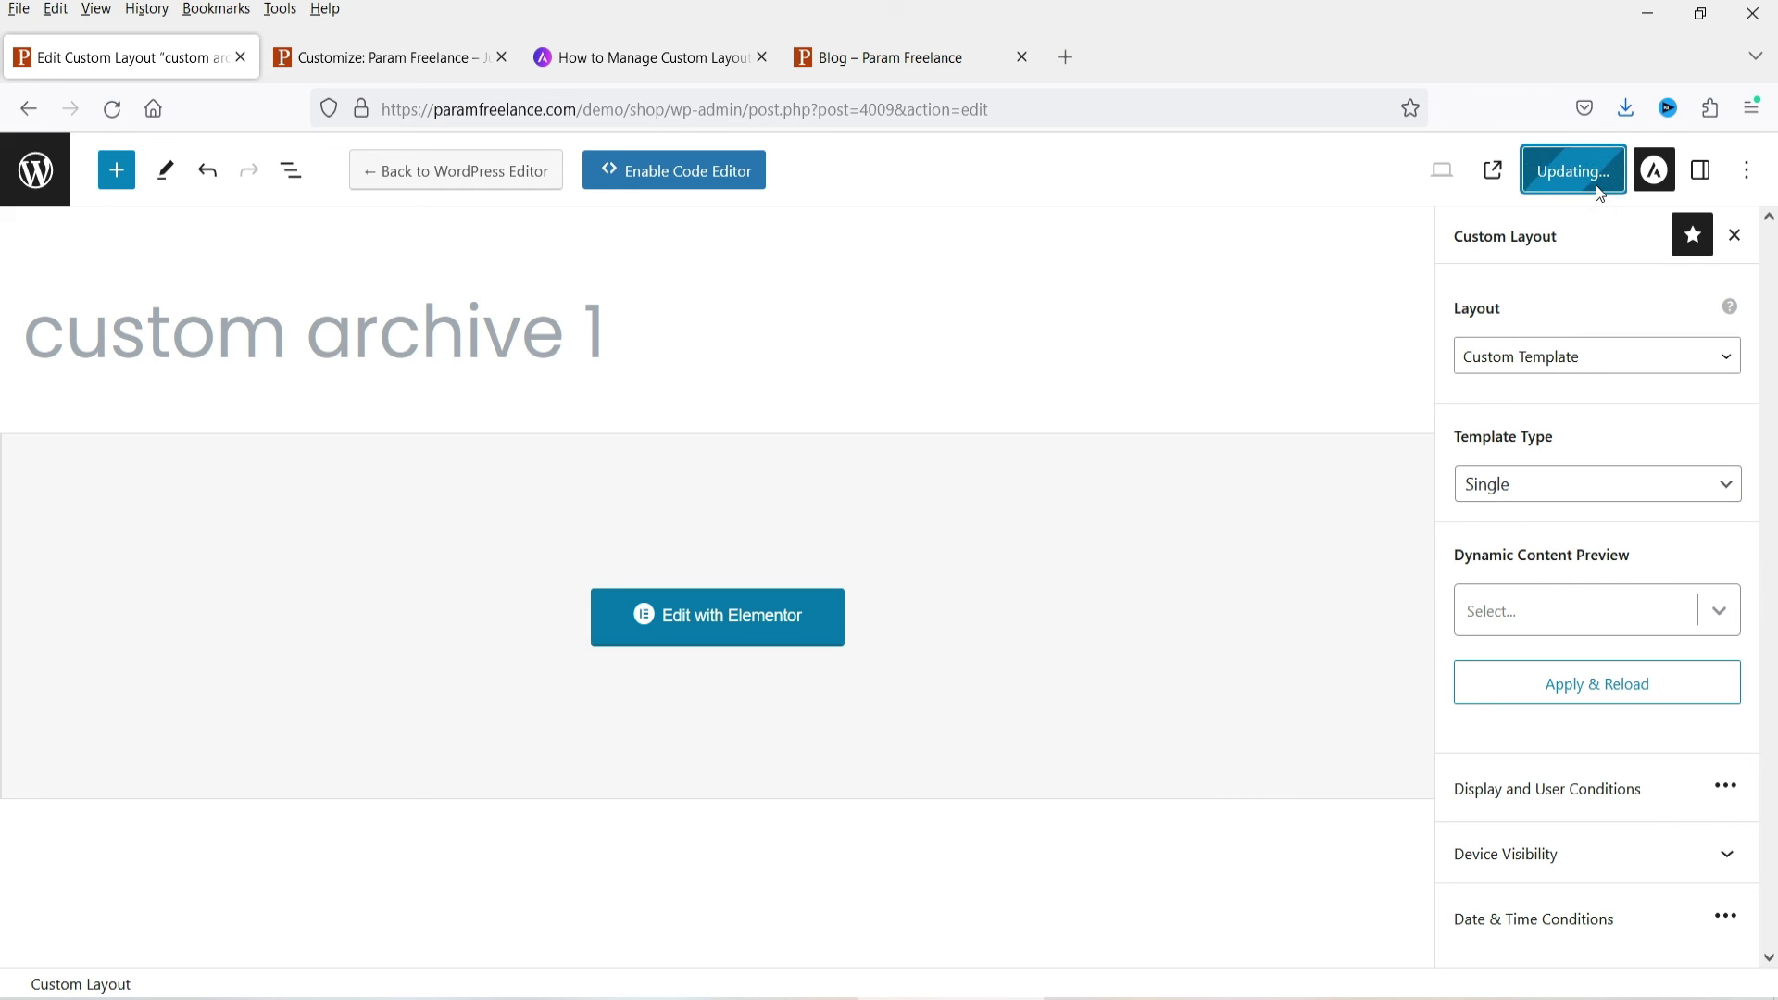
Check the Single template on the live site by reloading Blog and visiting the Home and Cosmetics pages
{"action": "left_click", "coordinate": [895, 57]}
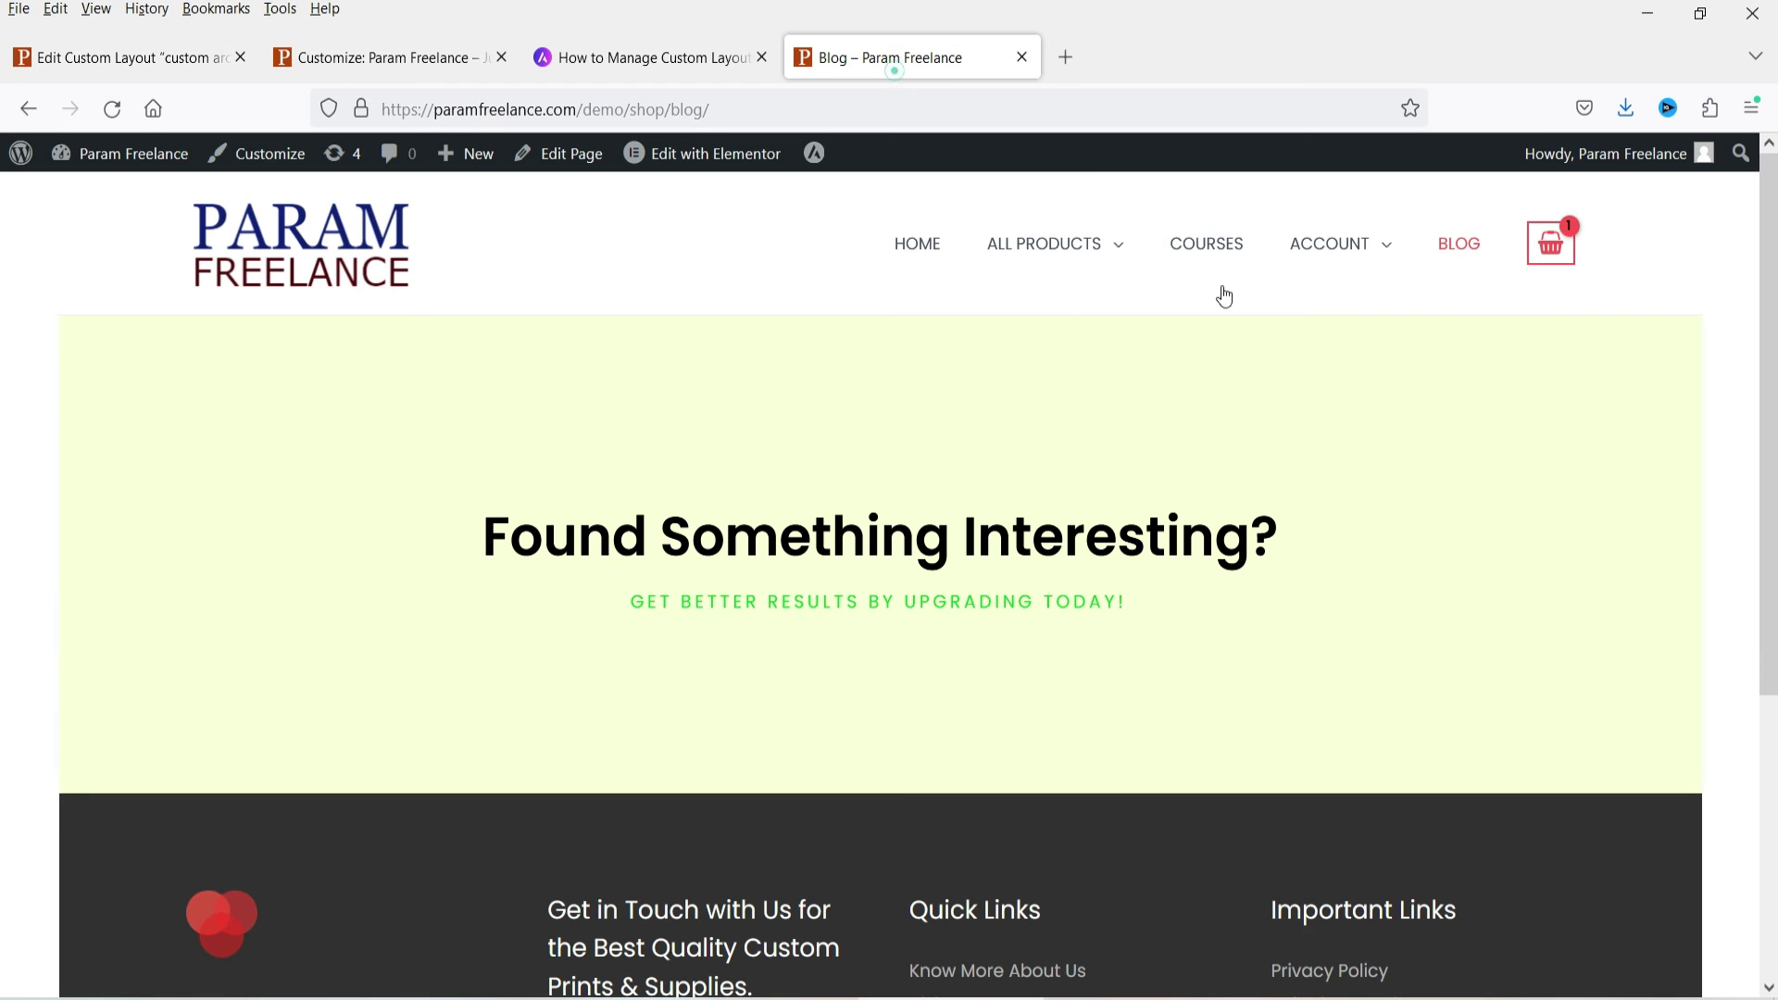
{"action": "left_click", "coordinate": [110, 110]}
{"action": "left_click", "coordinate": [919, 243]}
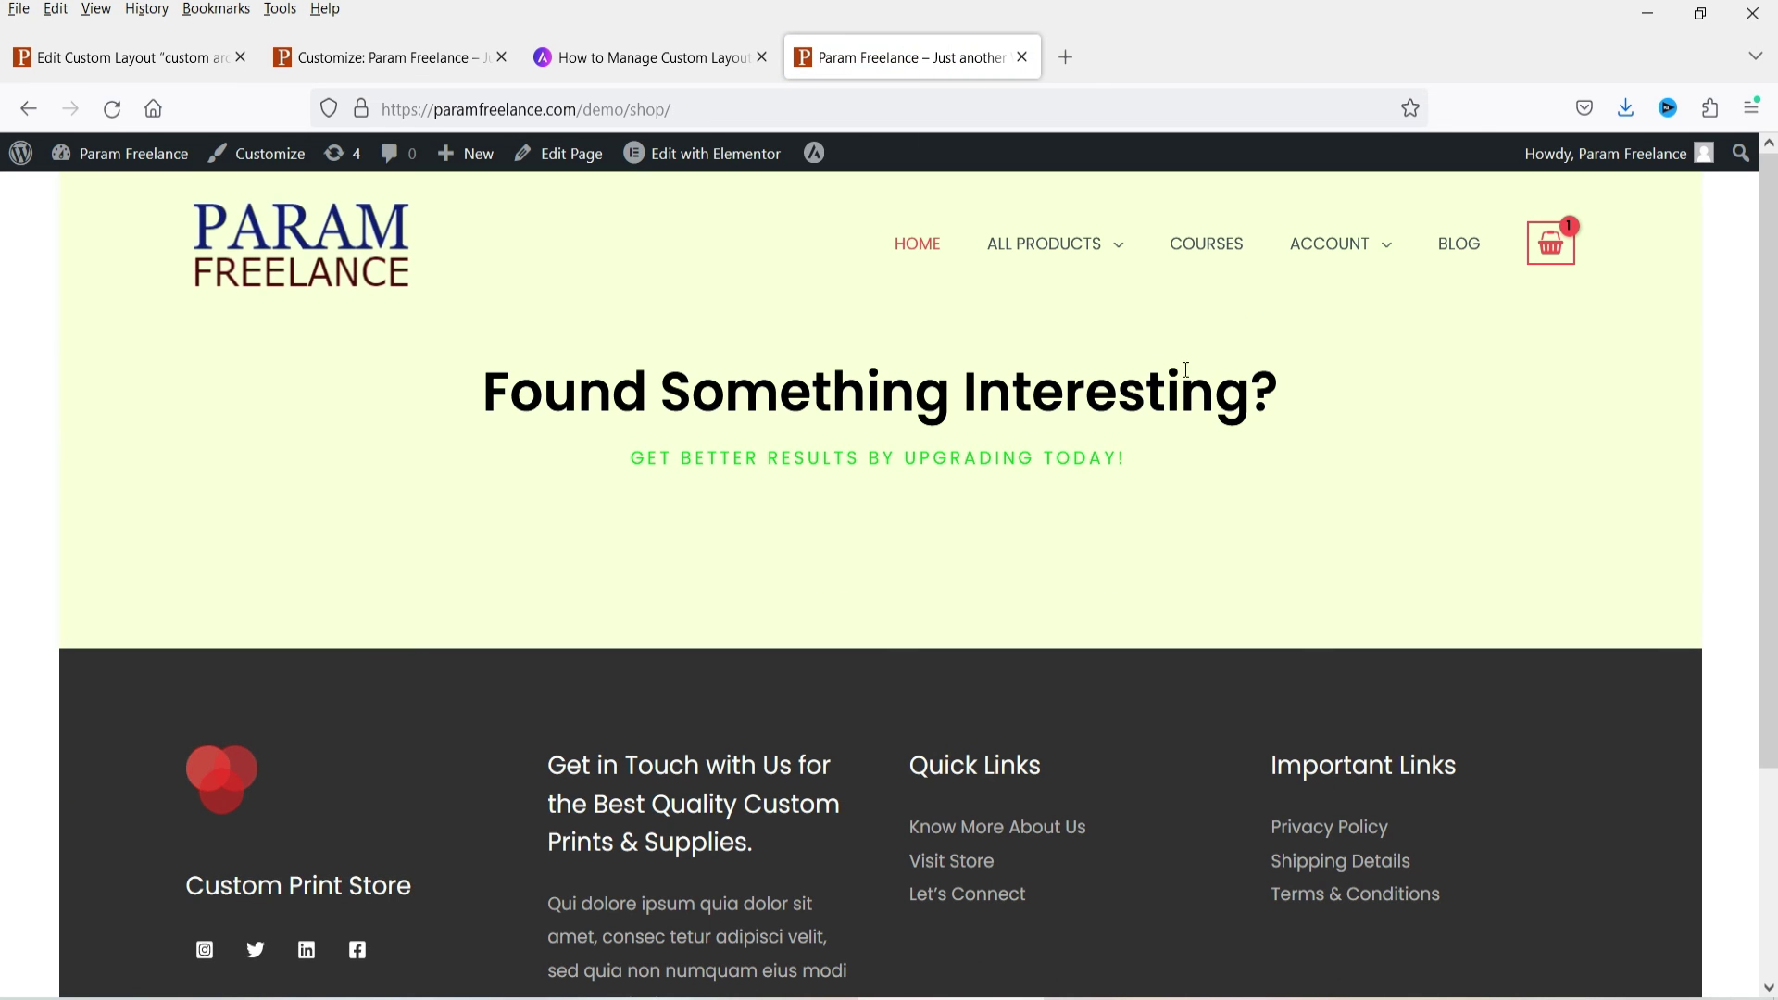
{"action": "mouse_move", "coordinate": [1064, 250]}
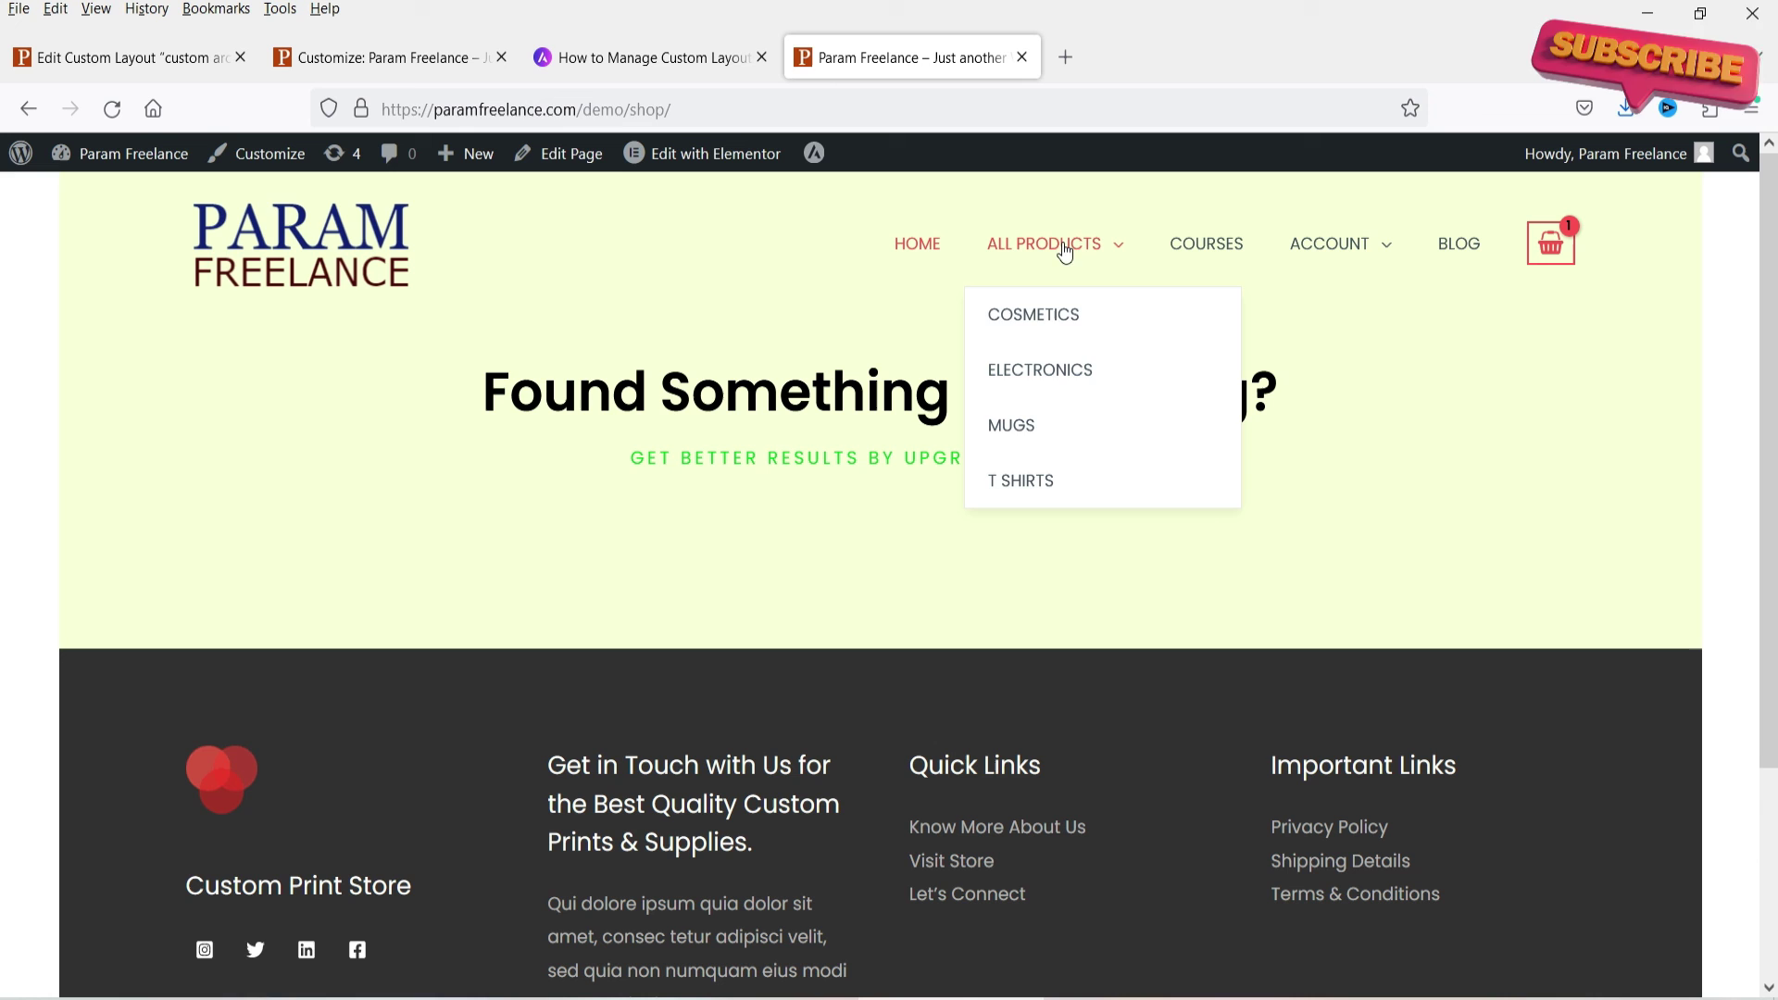
{"action": "left_click", "coordinate": [1047, 315]}
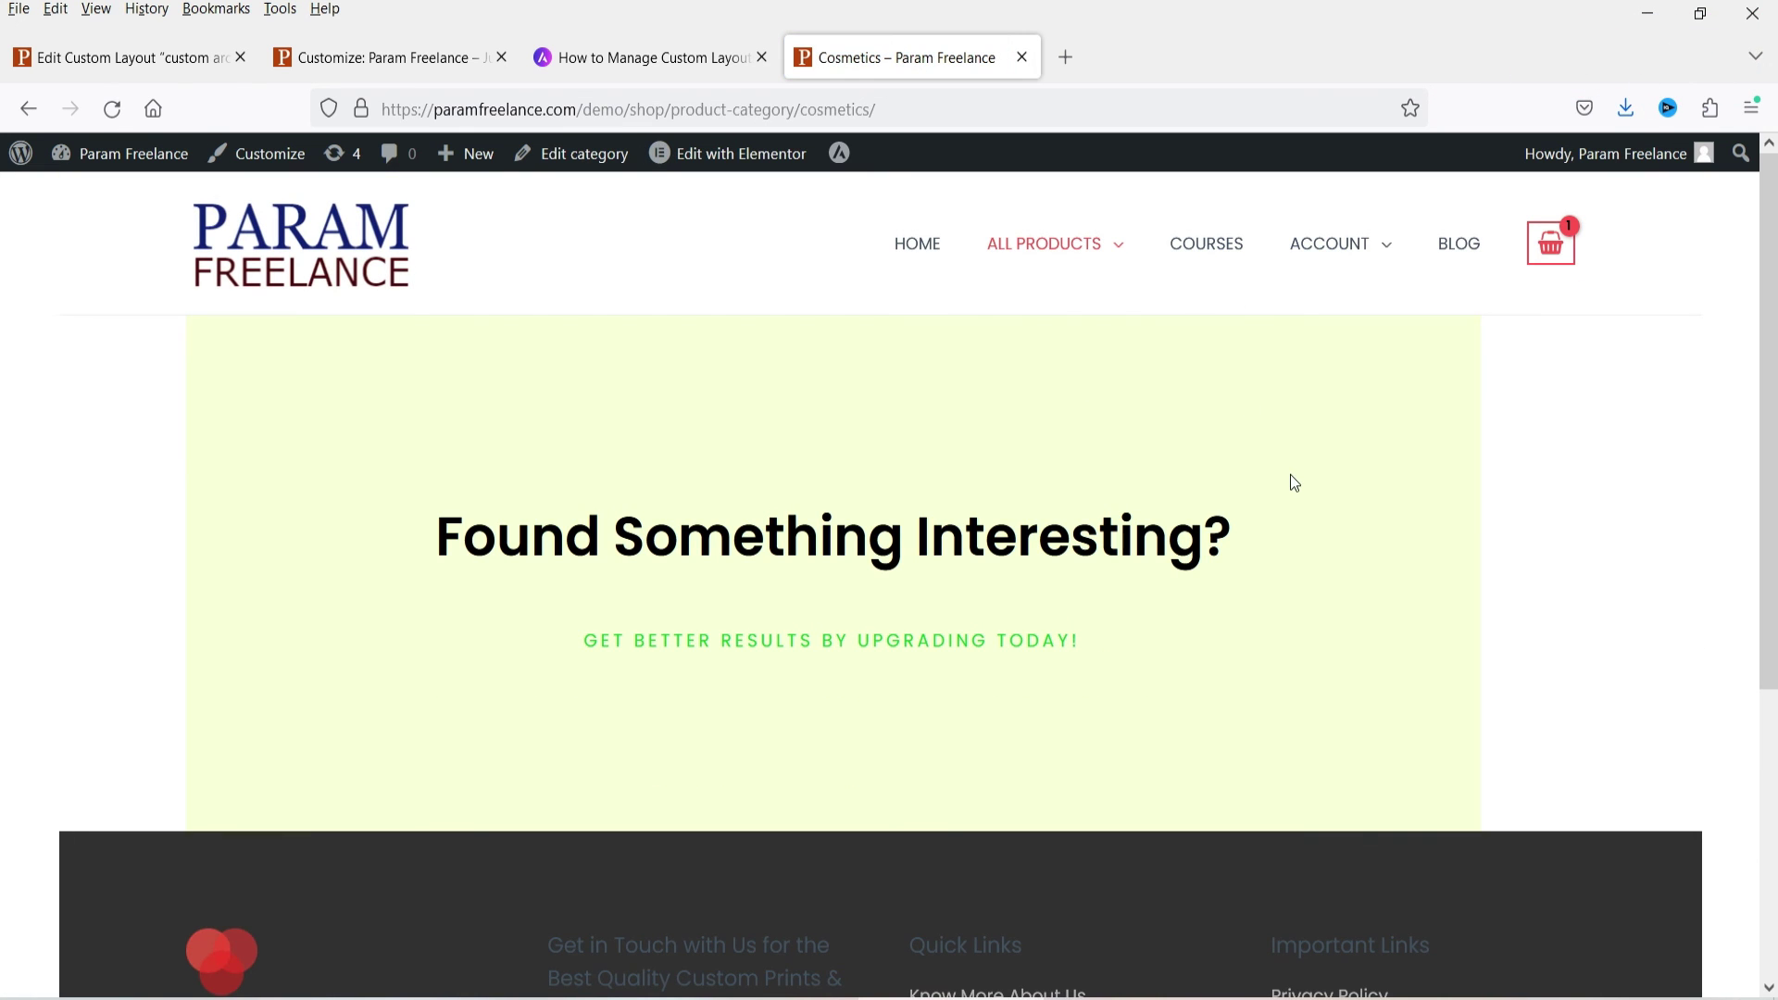
Set the custom archive 1 layout's display condition to All Posts and update the layout
{"action": "left_click", "coordinate": [46, 58]}
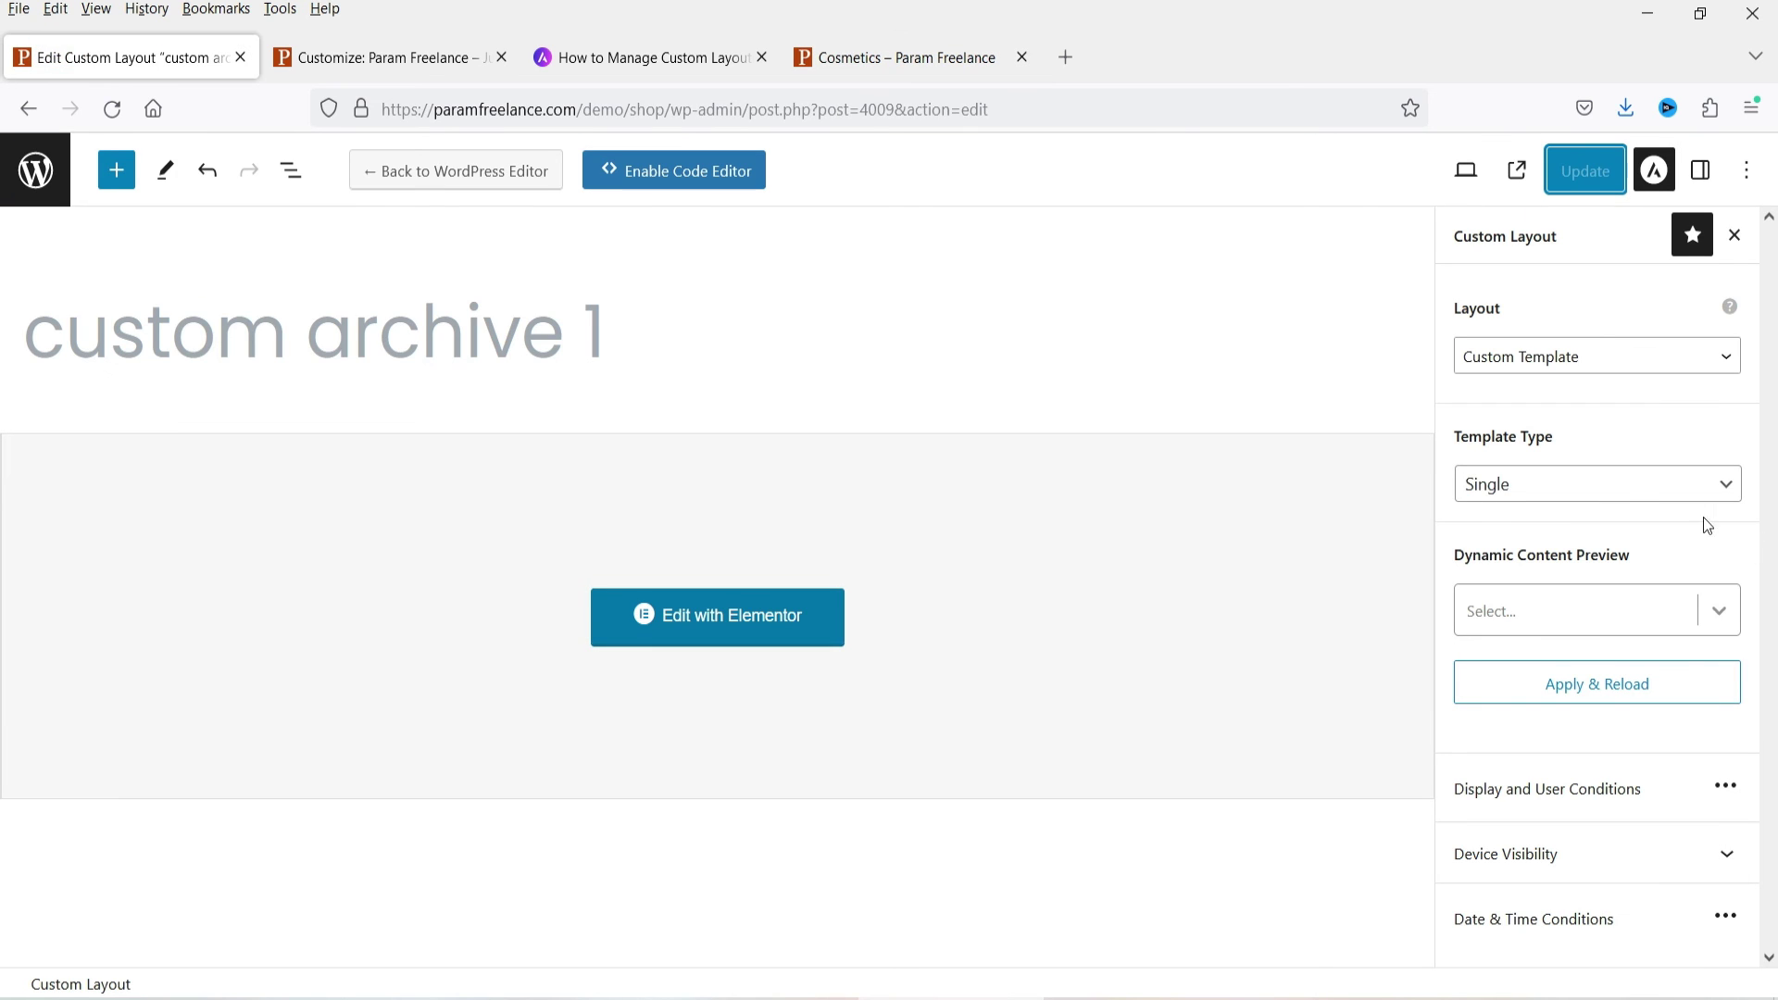
{"action": "left_click", "coordinate": [1623, 490]}
{"action": "left_click", "coordinate": [1543, 481]}
{"action": "left_click", "coordinate": [1593, 789]}
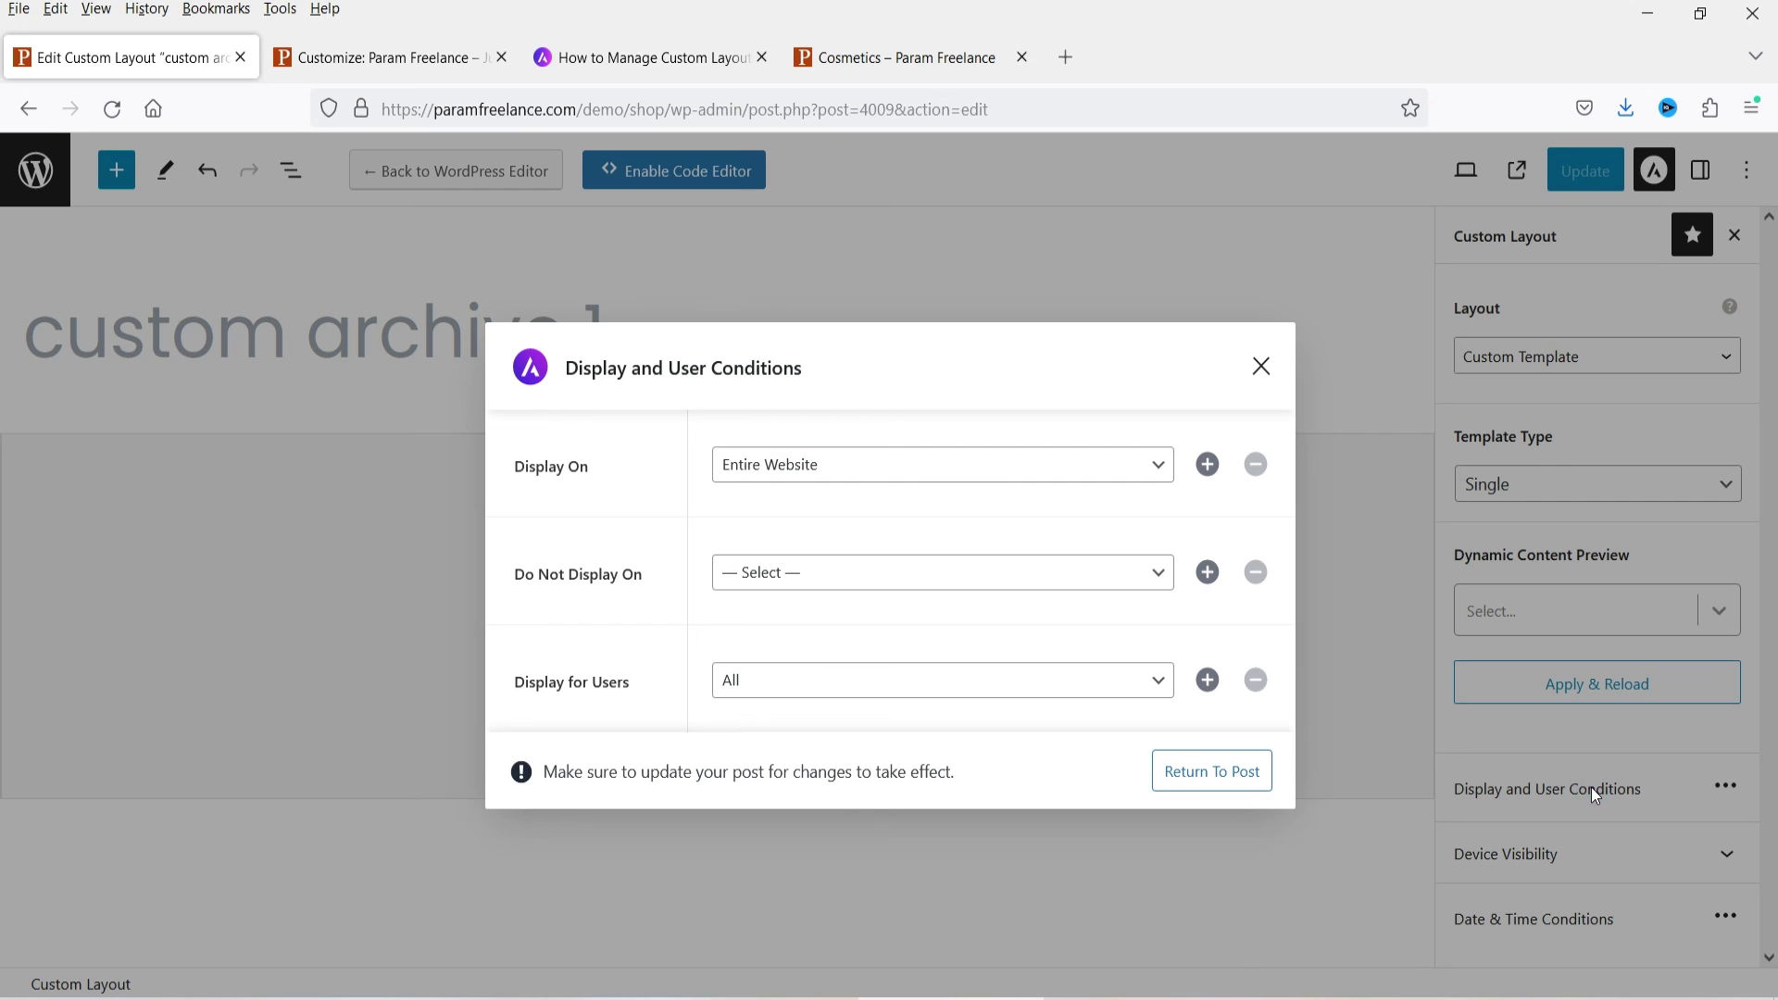
{"action": "left_click", "coordinate": [796, 482]}
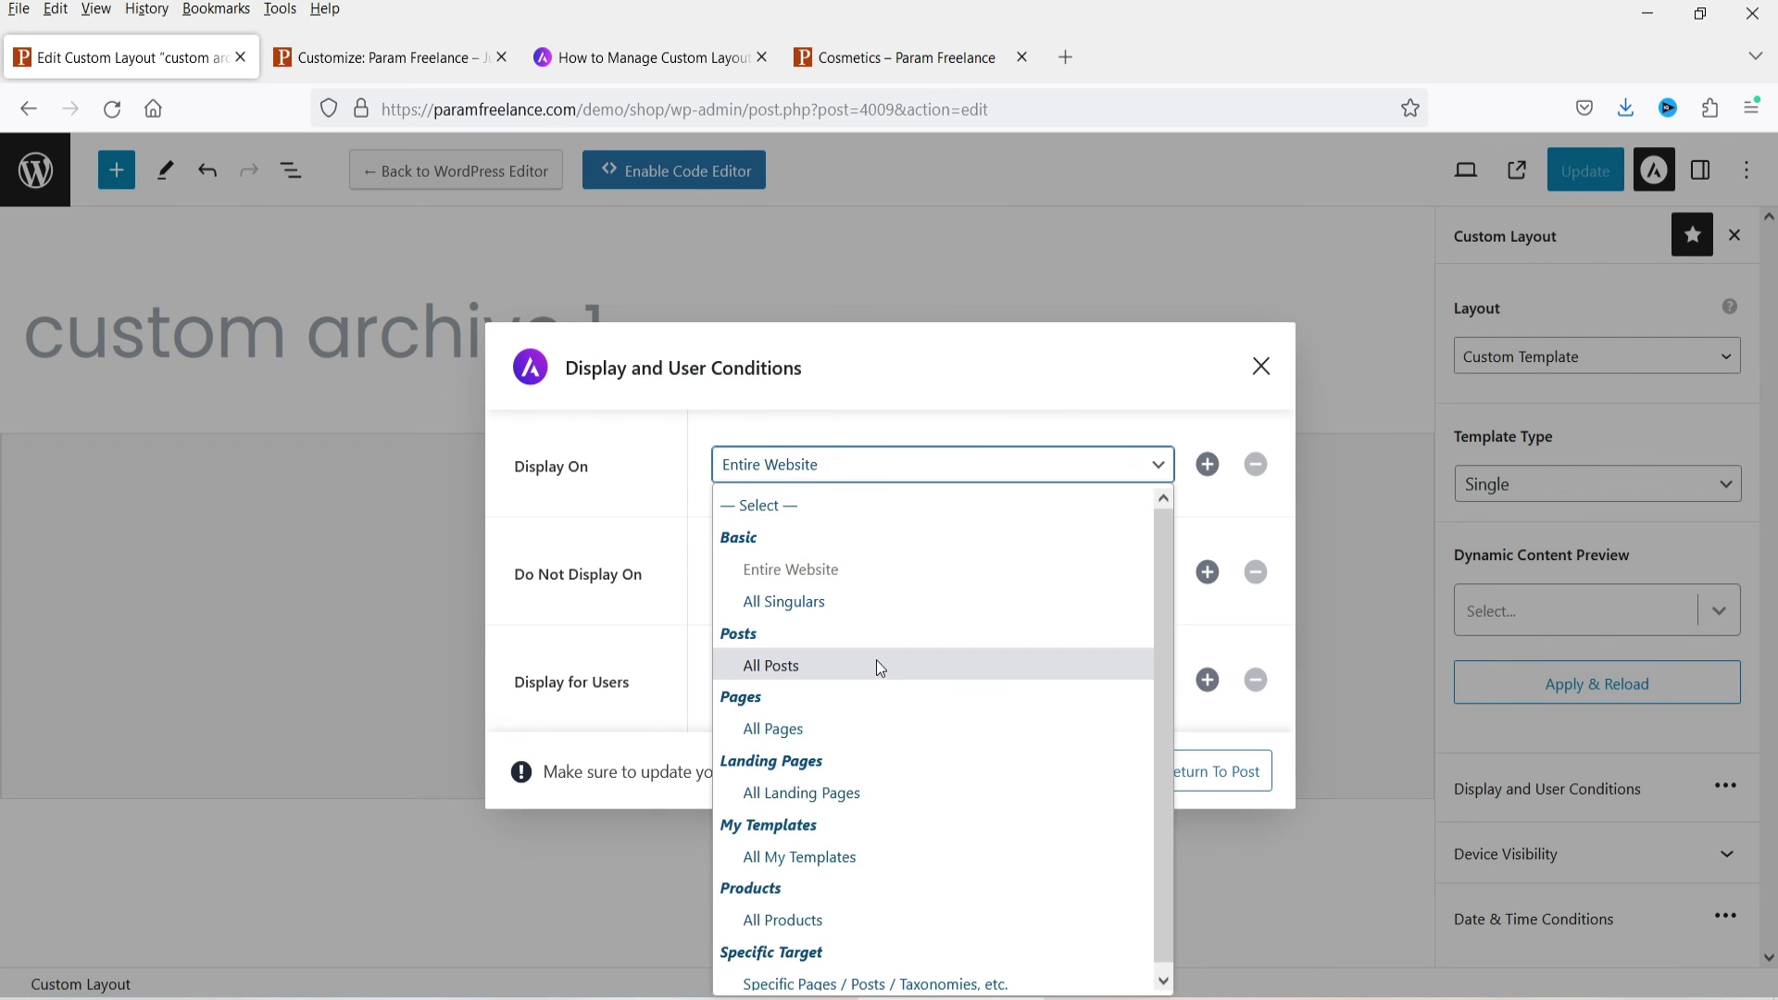
{"action": "left_click", "coordinate": [805, 663]}
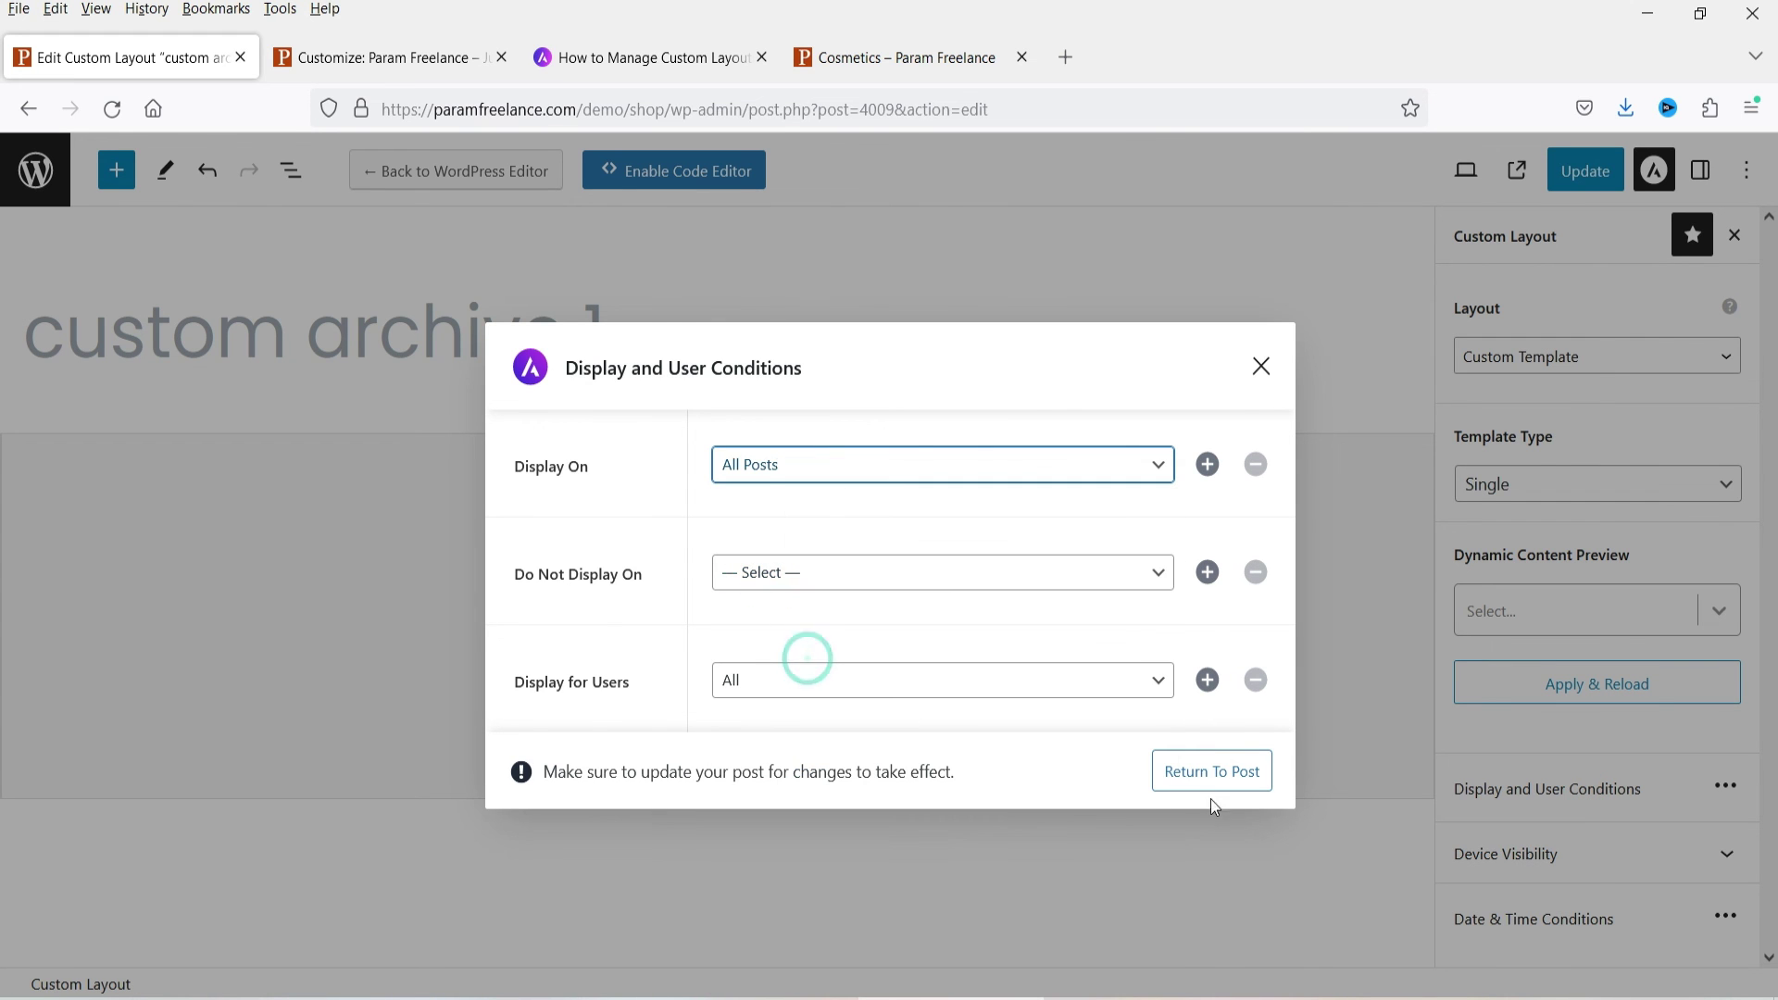
{"action": "left_click", "coordinate": [1236, 776]}
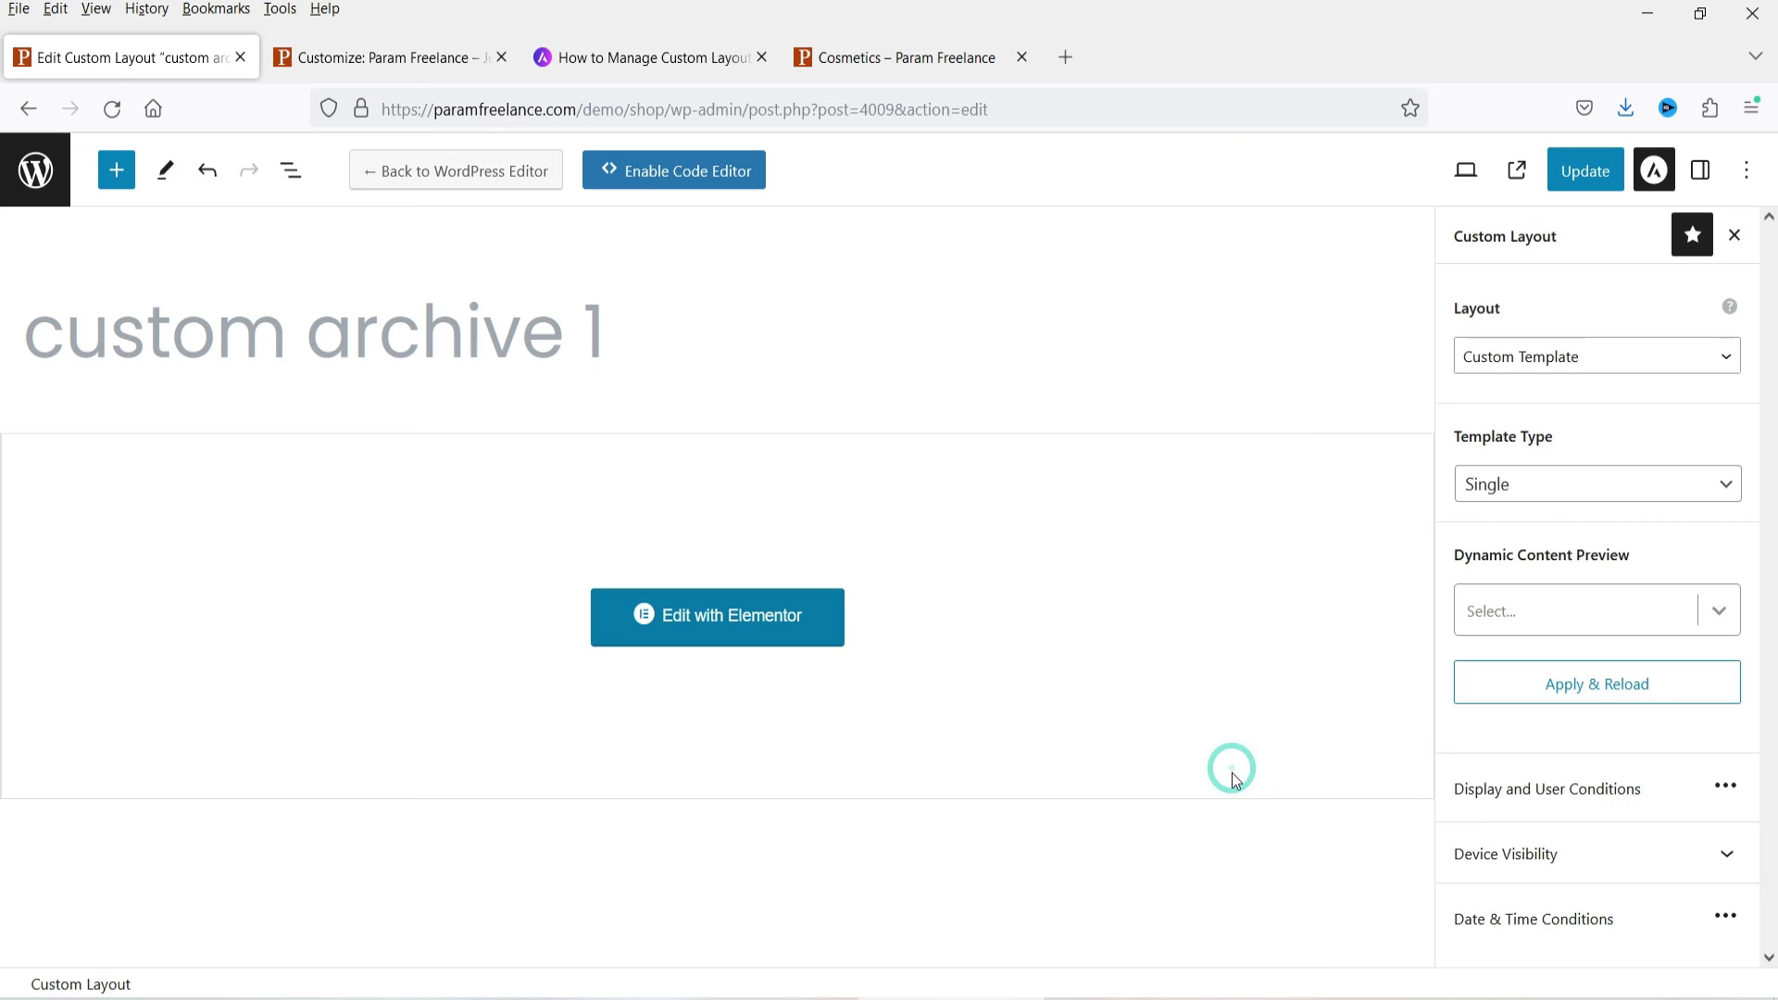
{"action": "left_click", "coordinate": [1574, 181]}
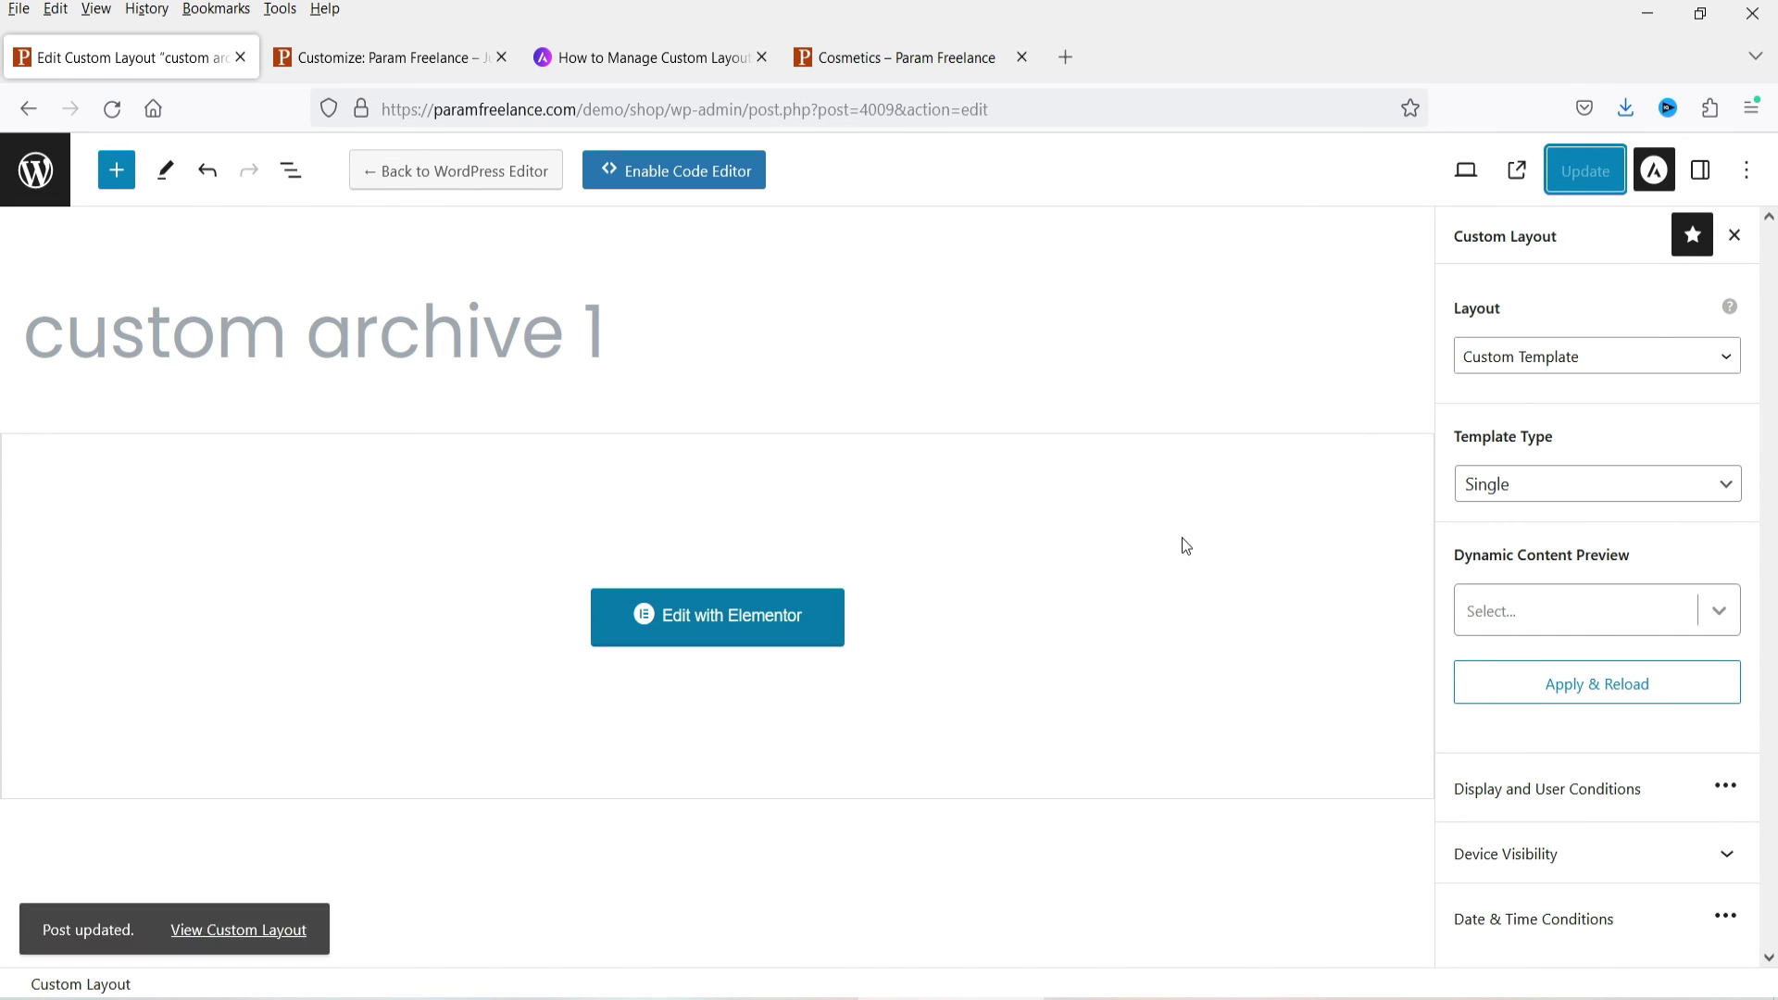
Check the All Posts condition on the live Home page, Blog page and "No More Mistakes With Construction" post
{"action": "left_click", "coordinate": [869, 60]}
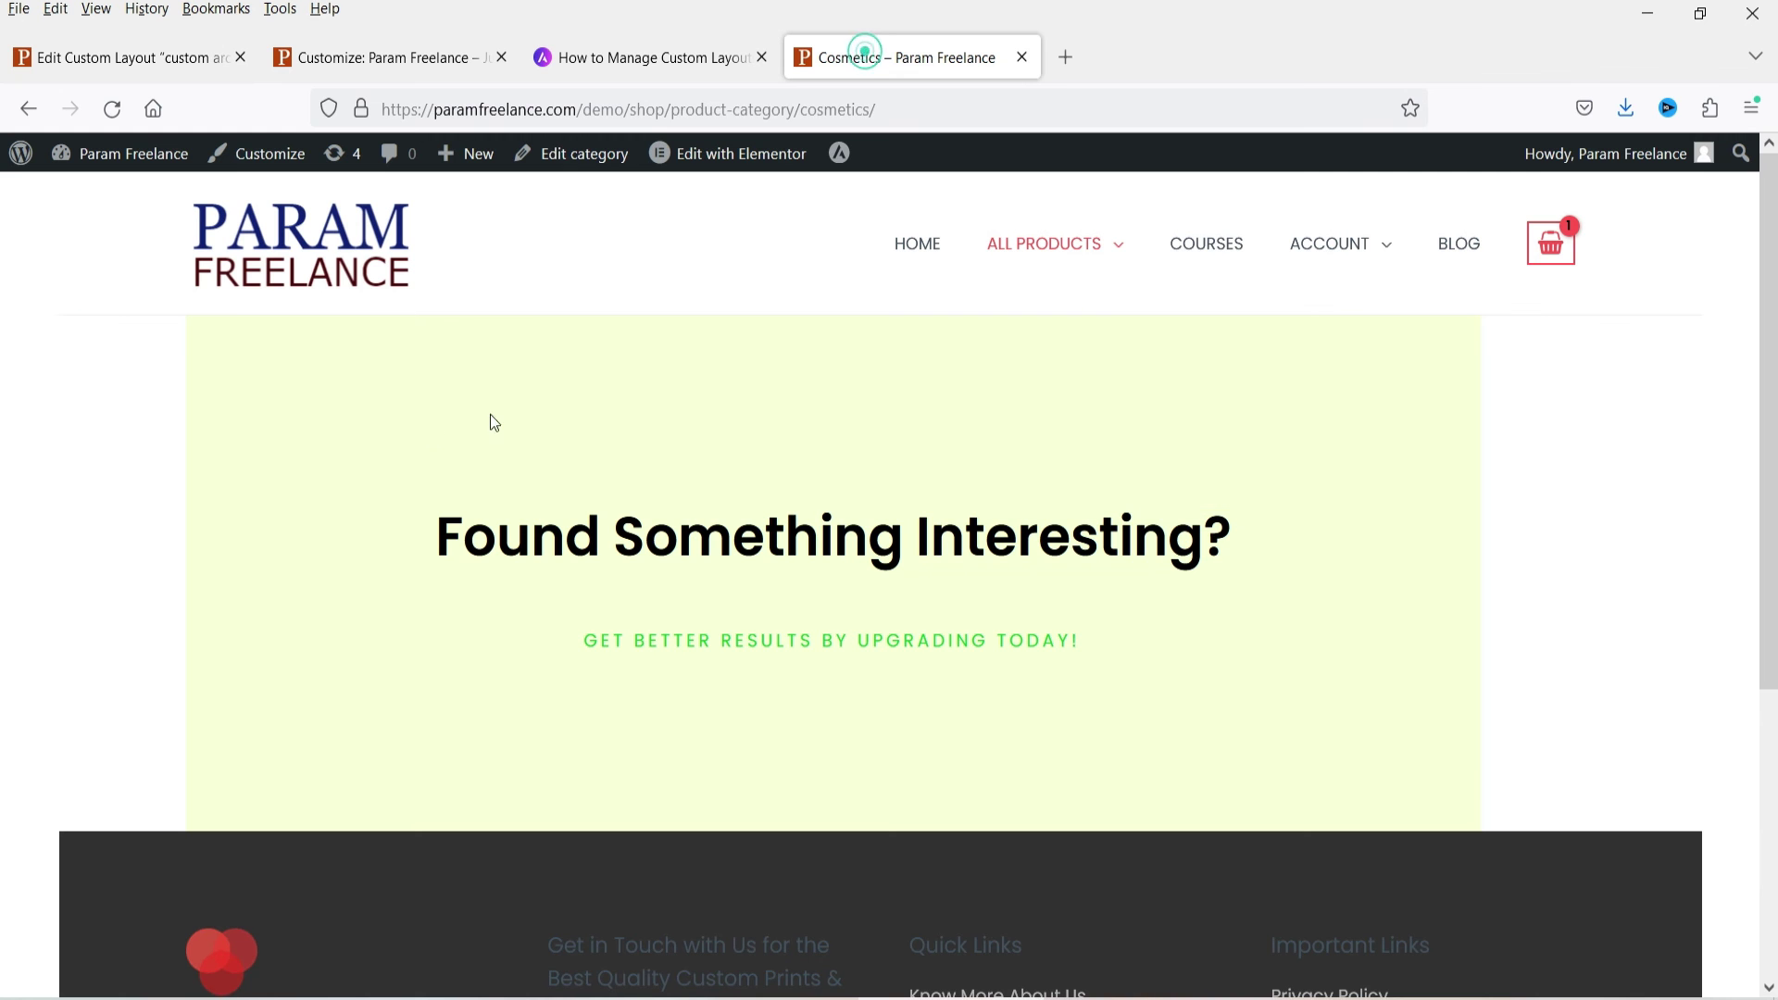
{"action": "left_click", "coordinate": [931, 268]}
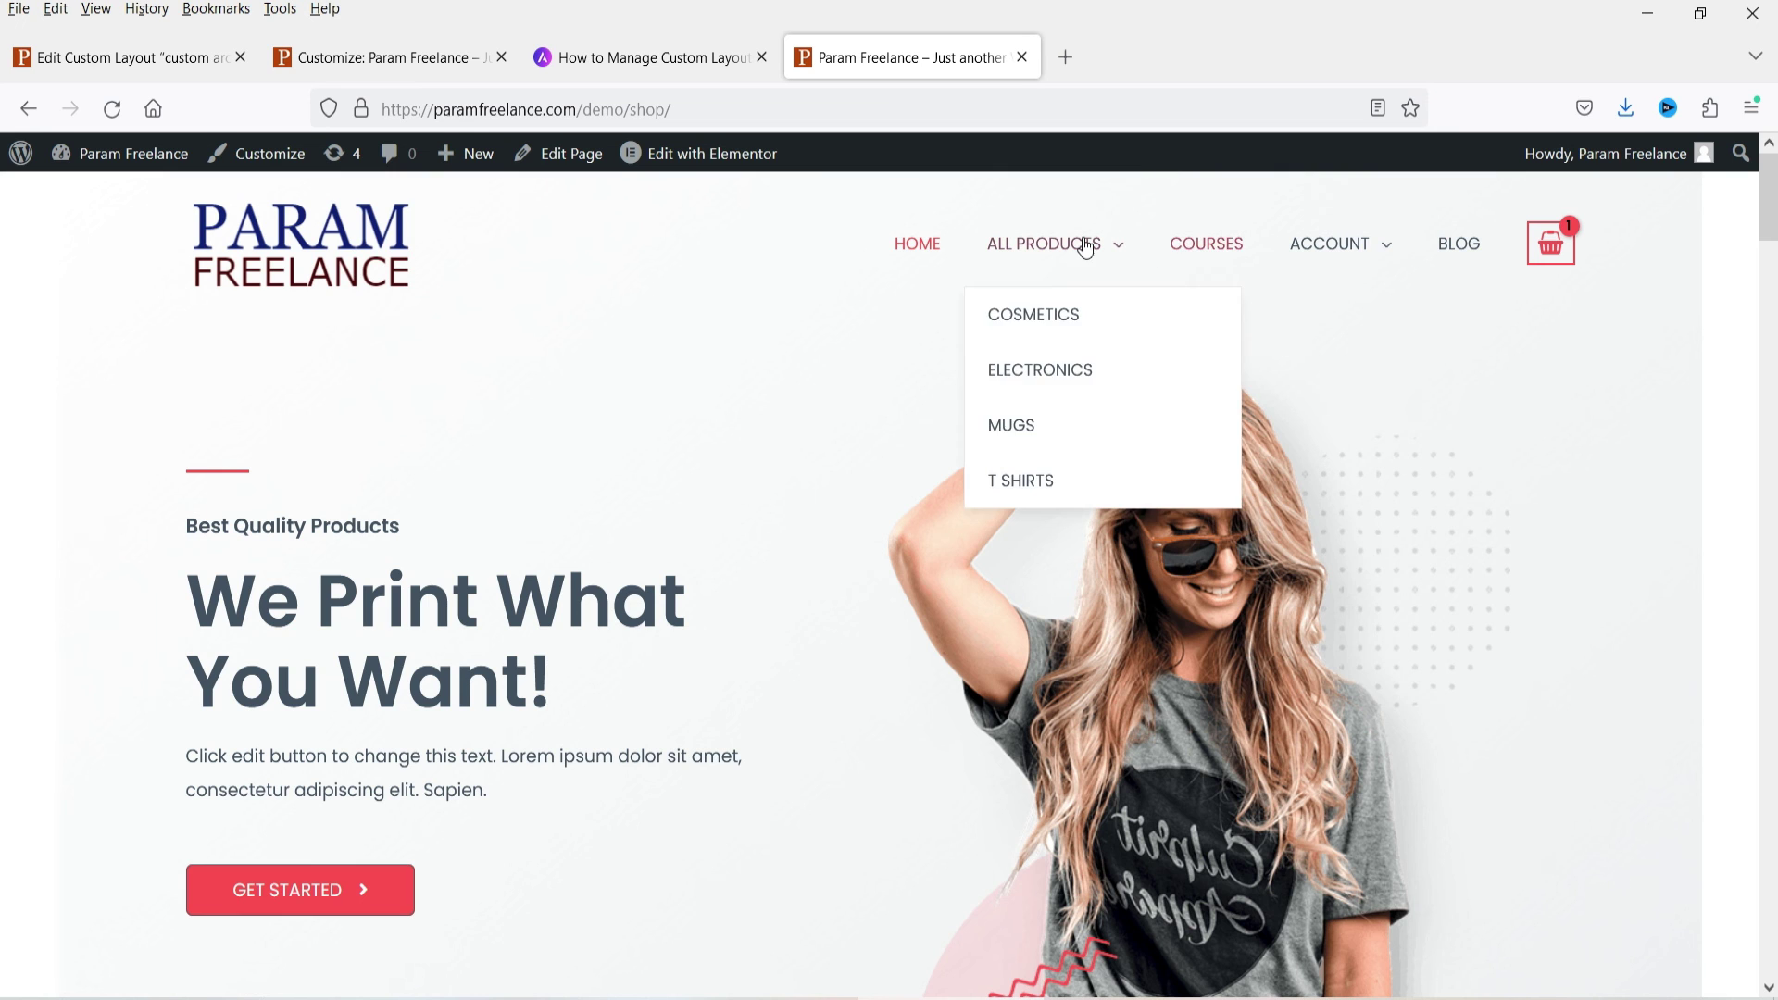
{"action": "left_click", "coordinate": [1442, 252]}
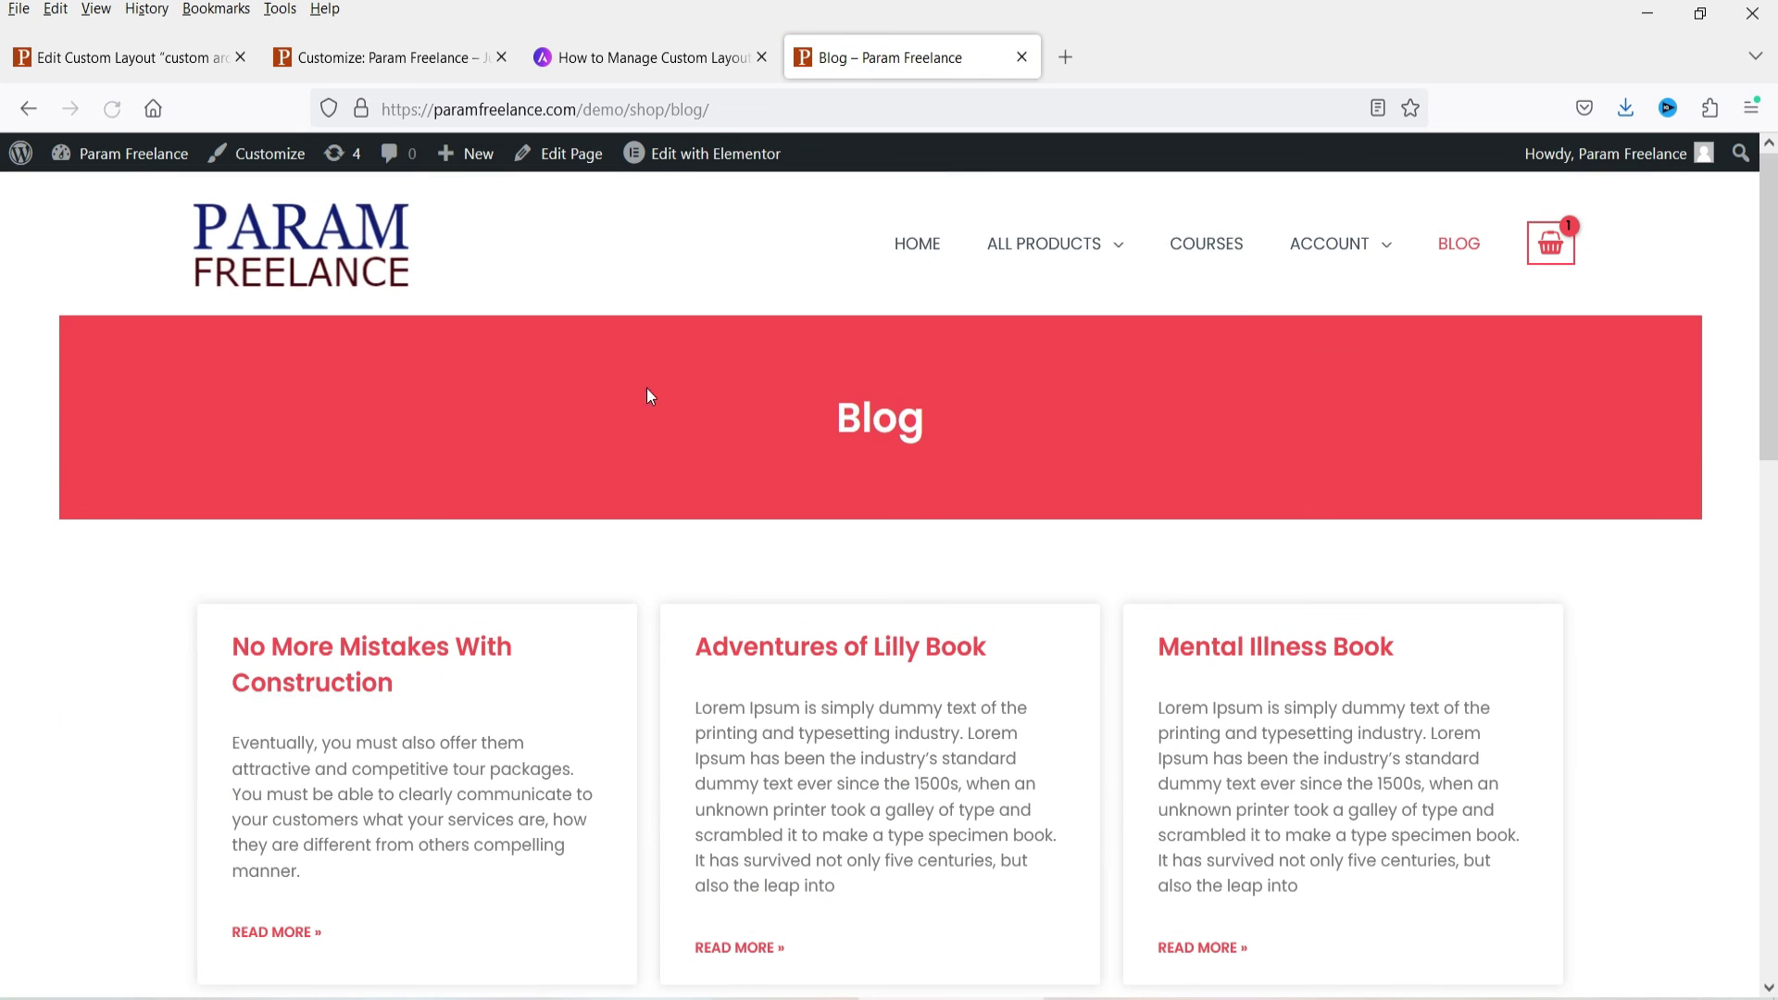
{"action": "scroll", "coordinate": [1694, 421], "scroll_direction": "down", "scroll_amount": 3}
{"action": "left_click", "coordinate": [229, 469]}
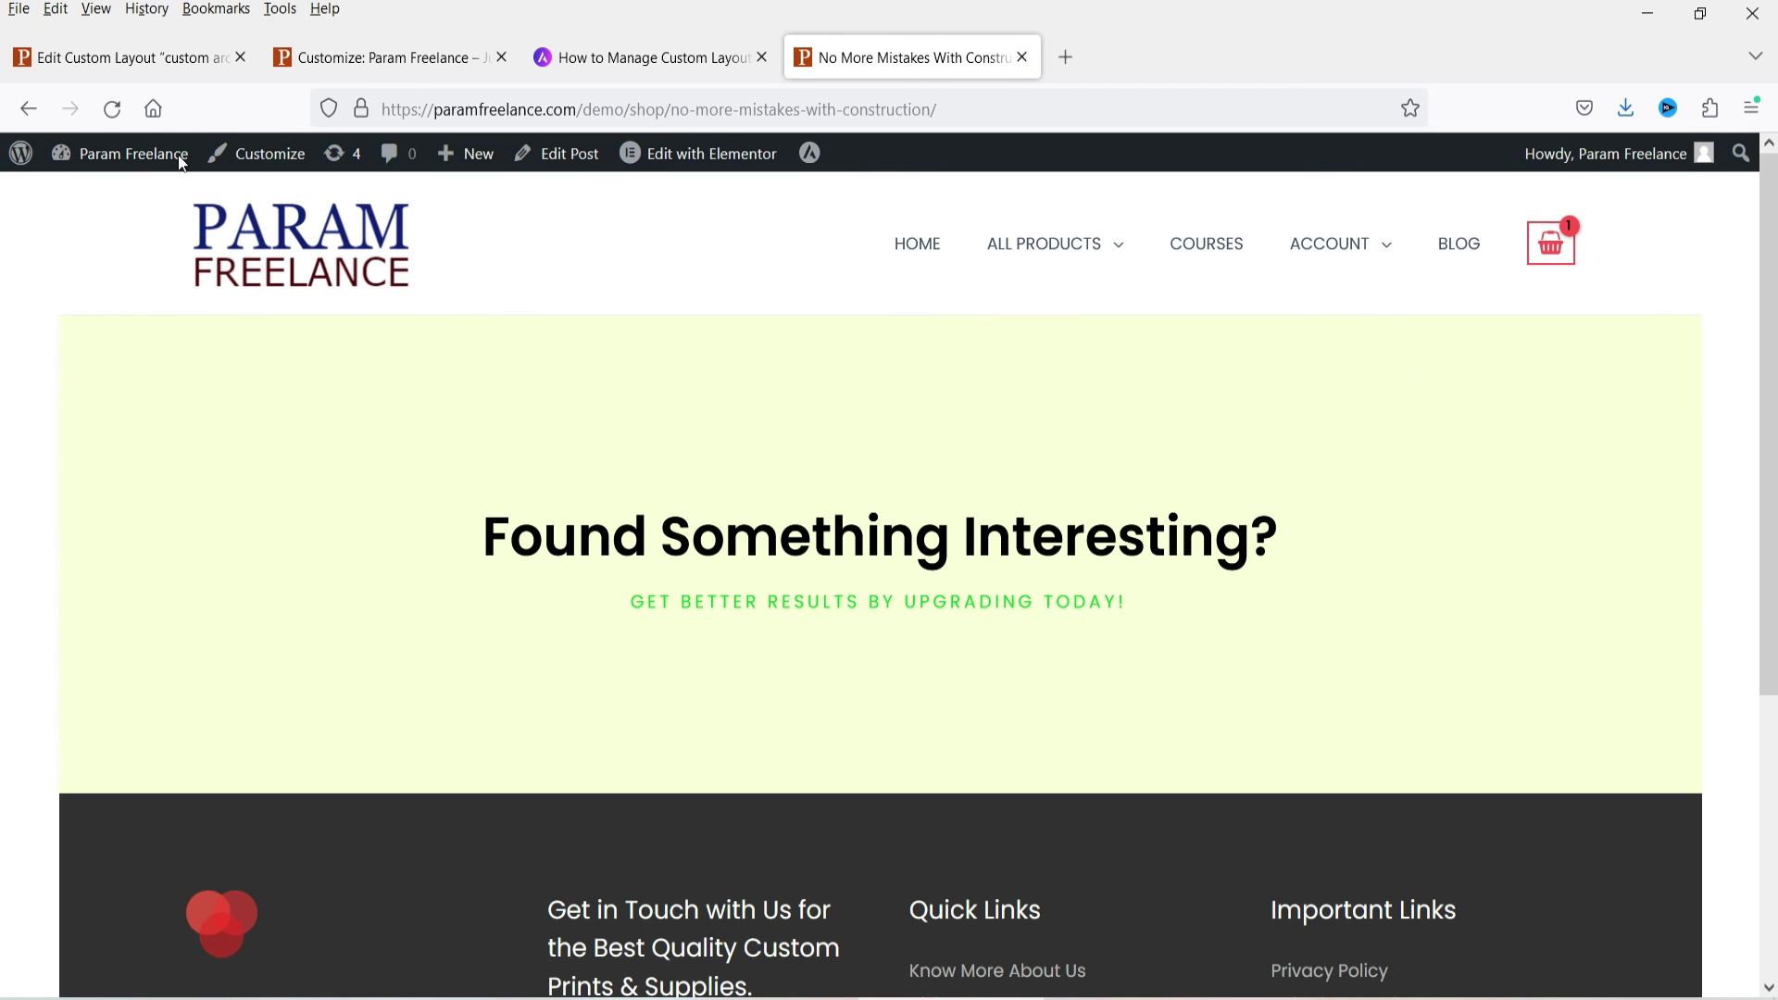
Review the layout's display and user conditions and return to the Custom Layouts list
{"action": "left_click", "coordinate": [176, 57]}
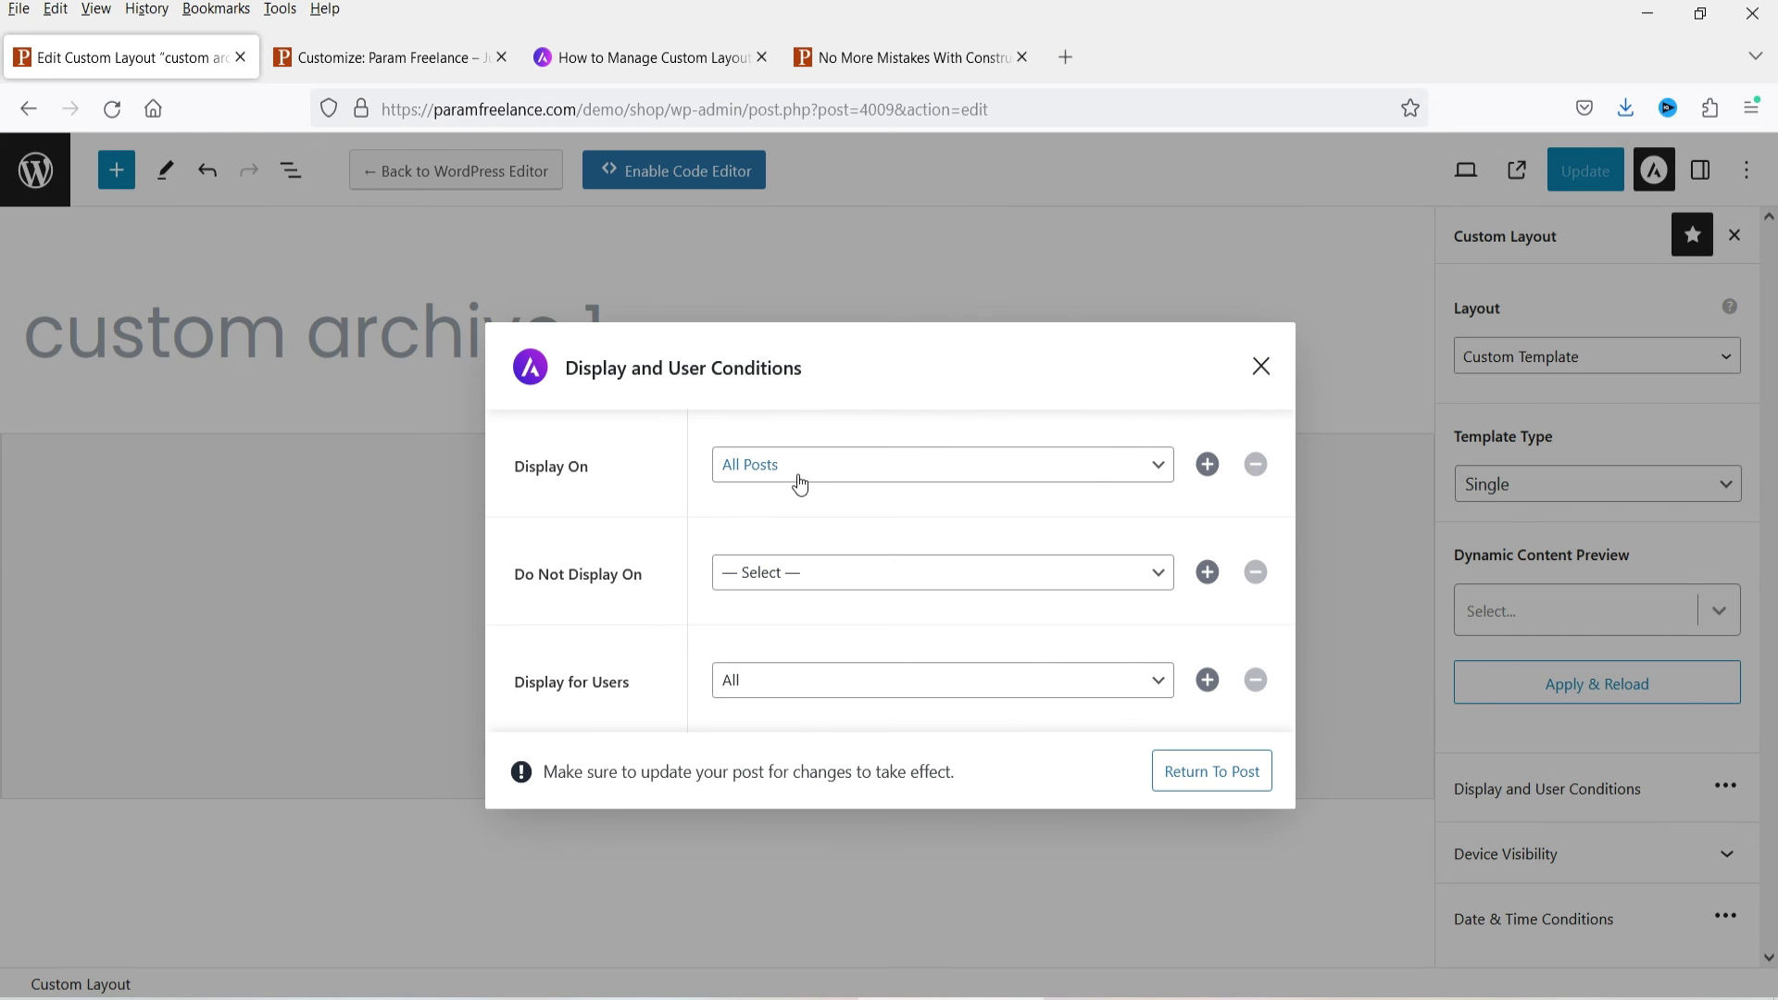
{"action": "key", "text": "alt+Left"}
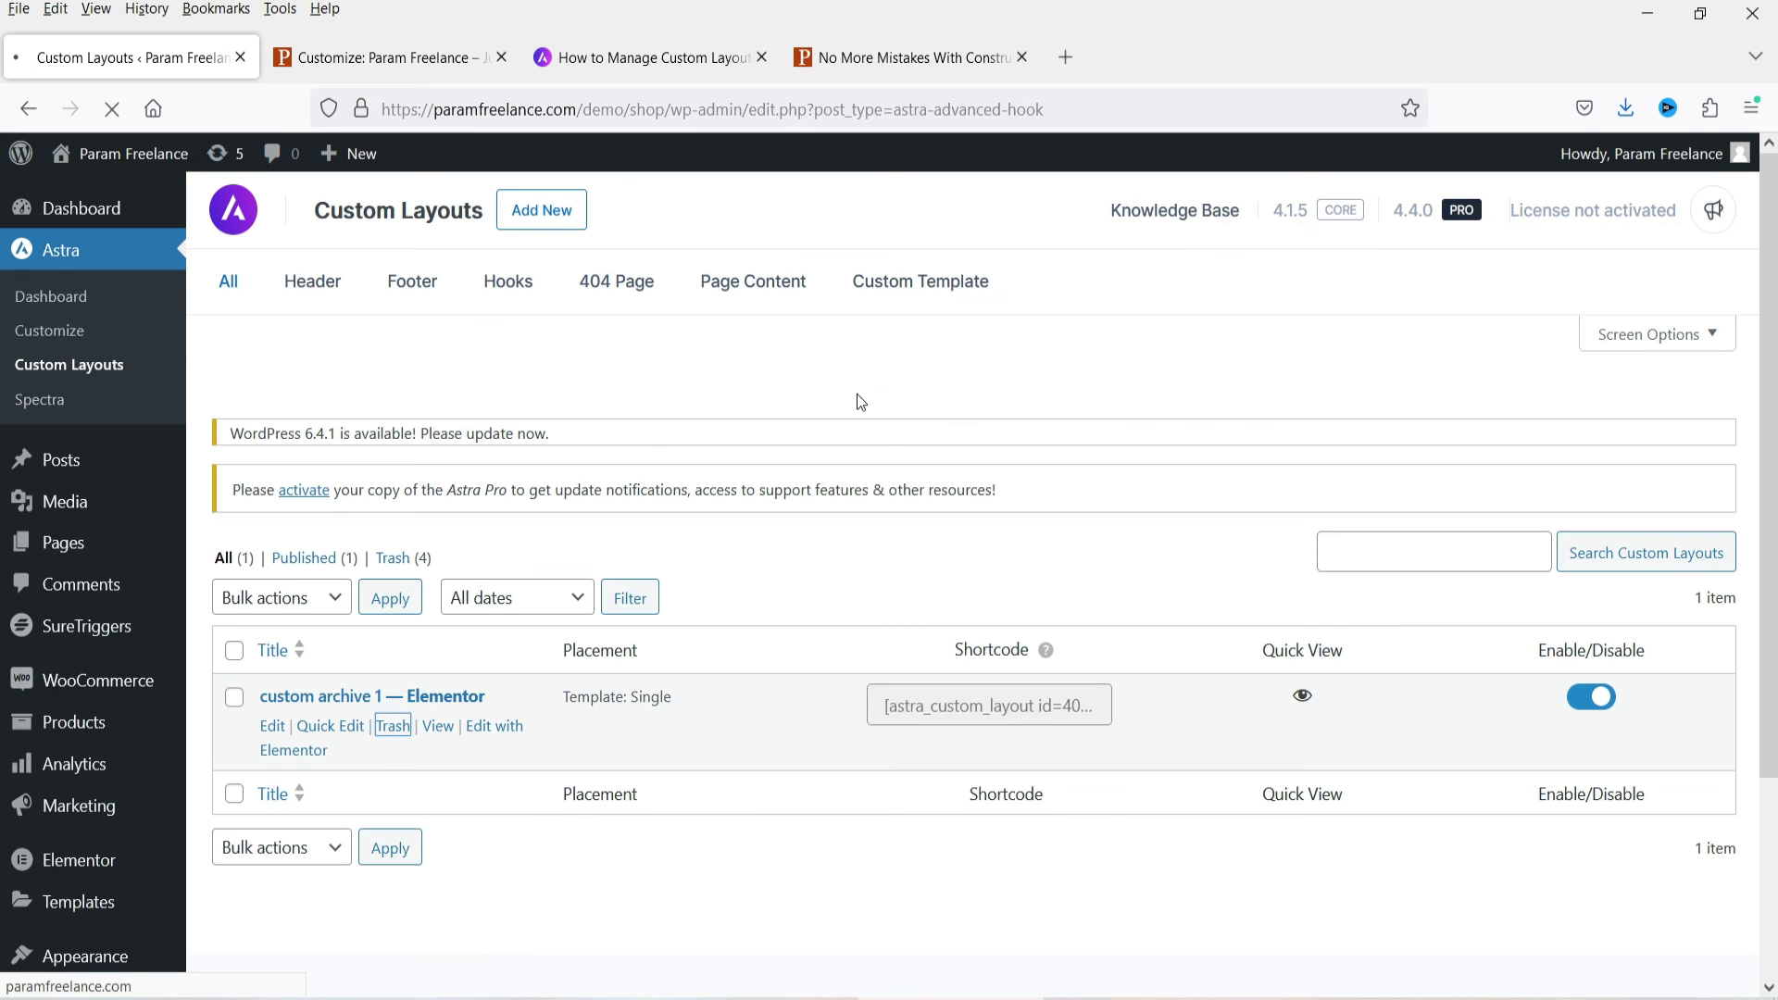